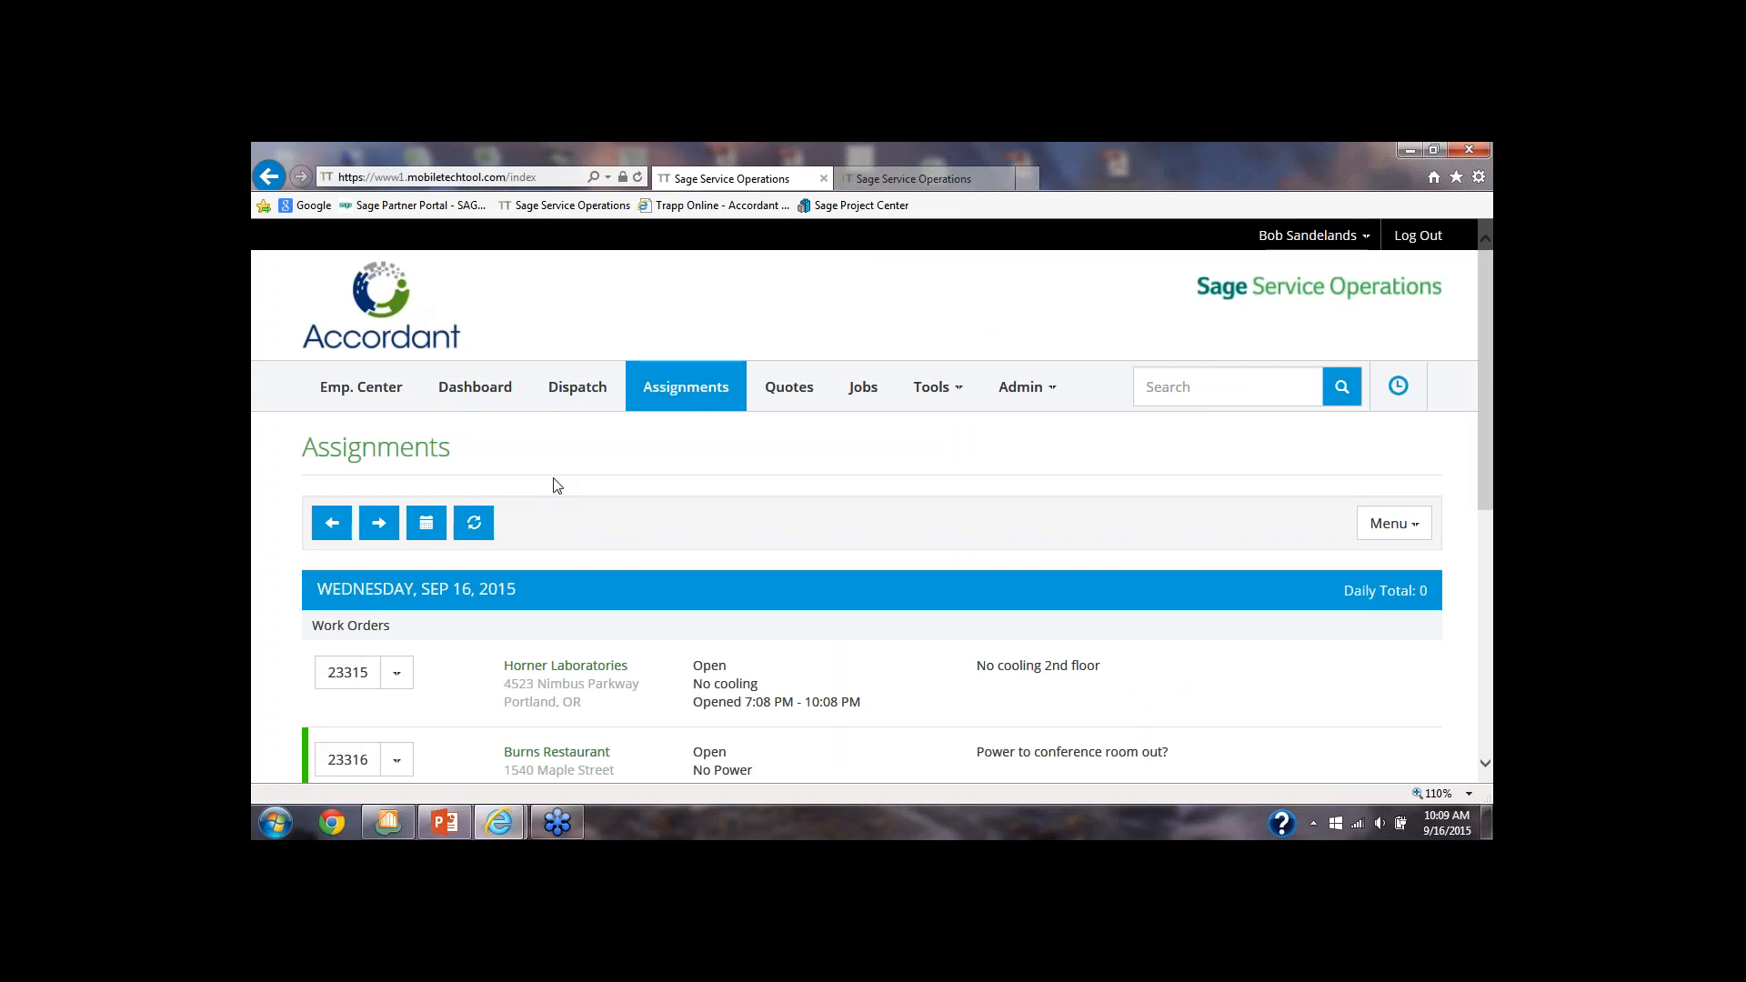
pyautogui.scroll(-1, 553, 479)
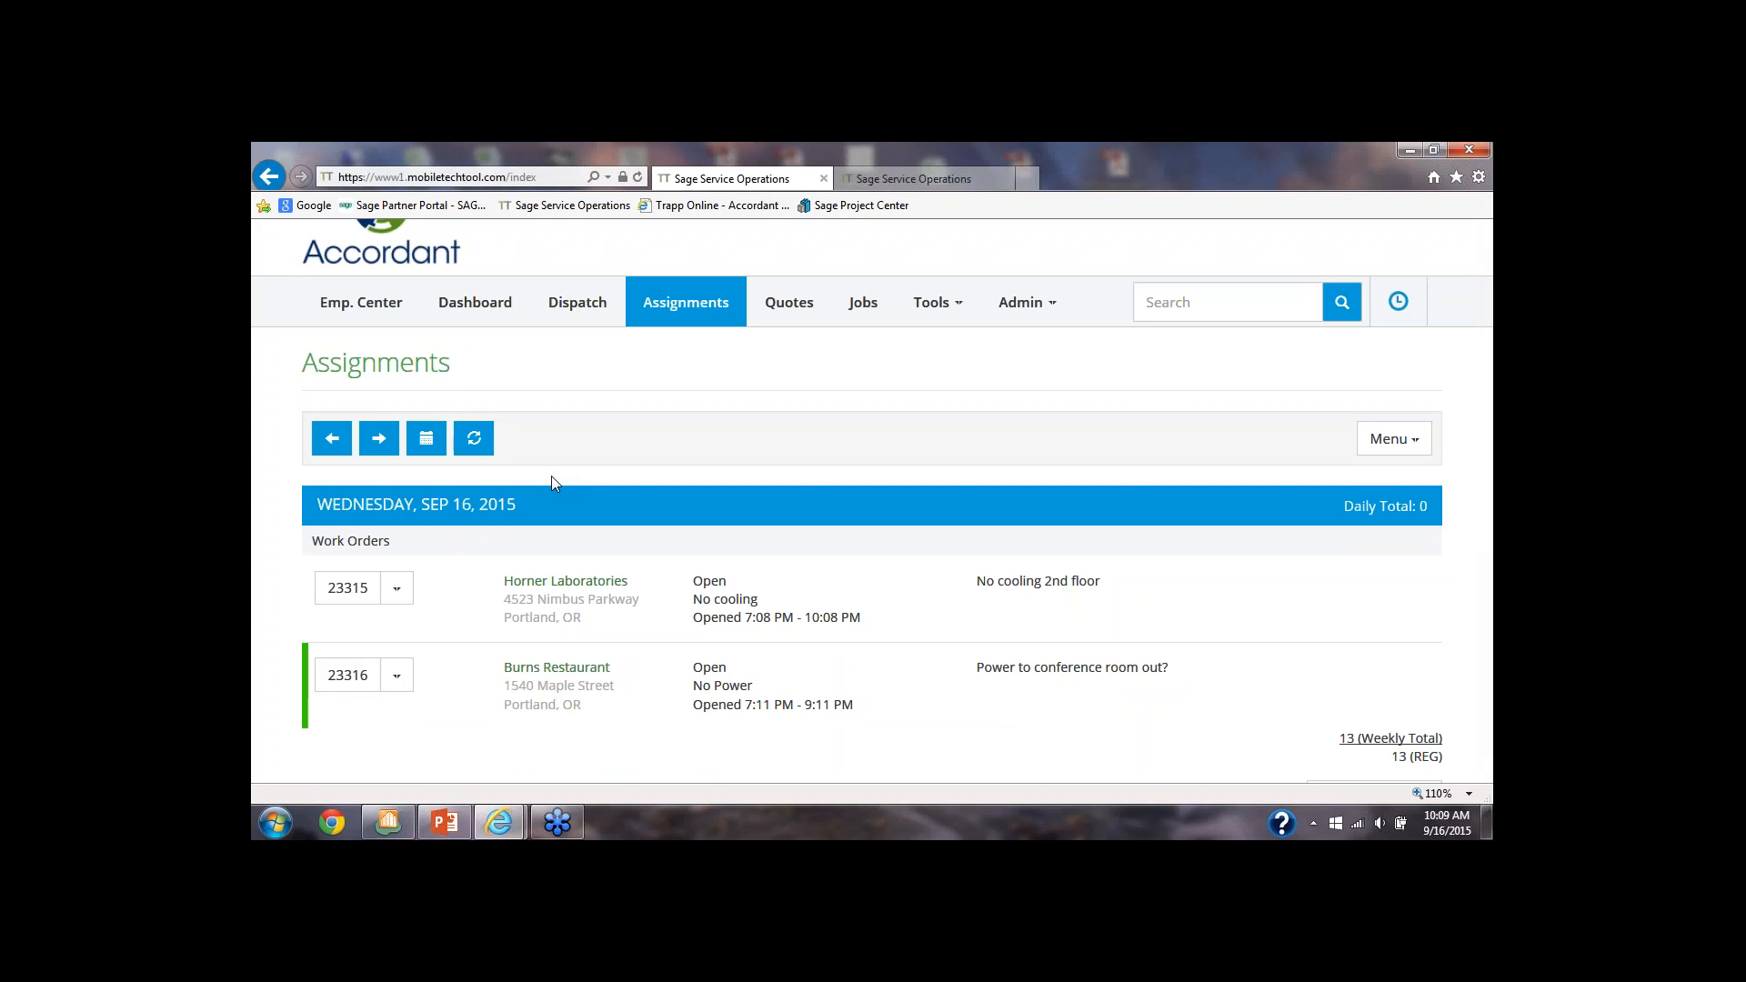
pyautogui.scroll(1, 551, 476)
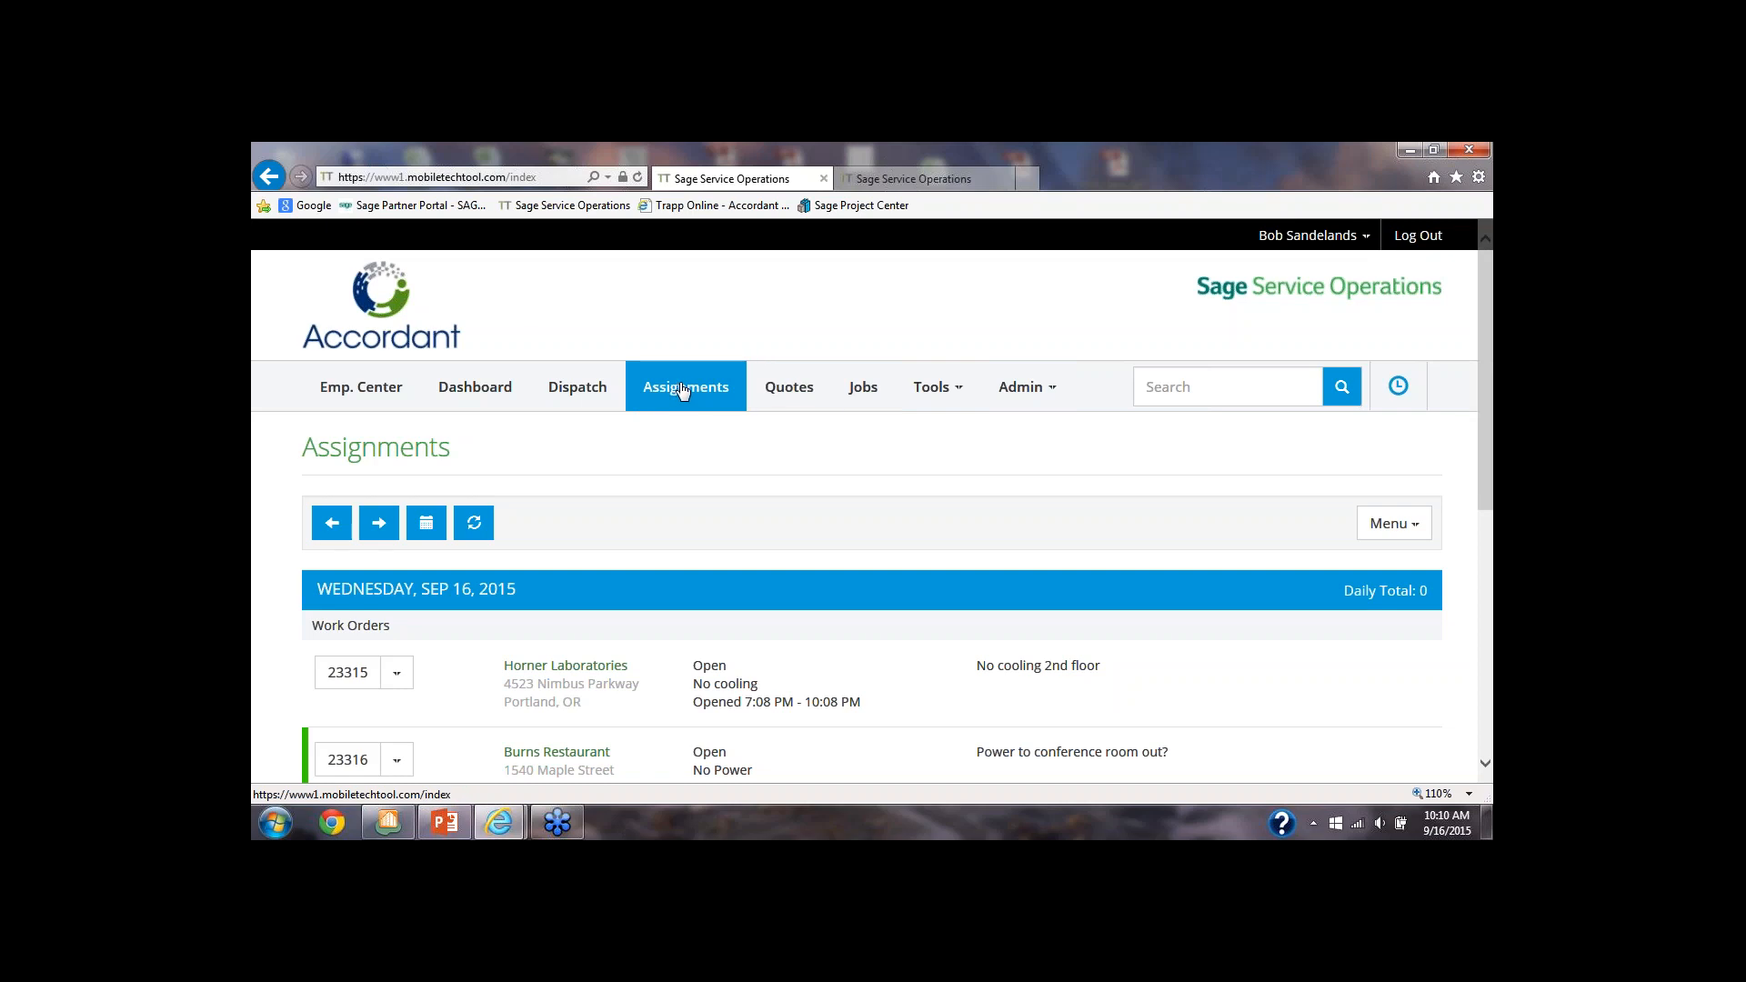
pyautogui.click(1210, 387)
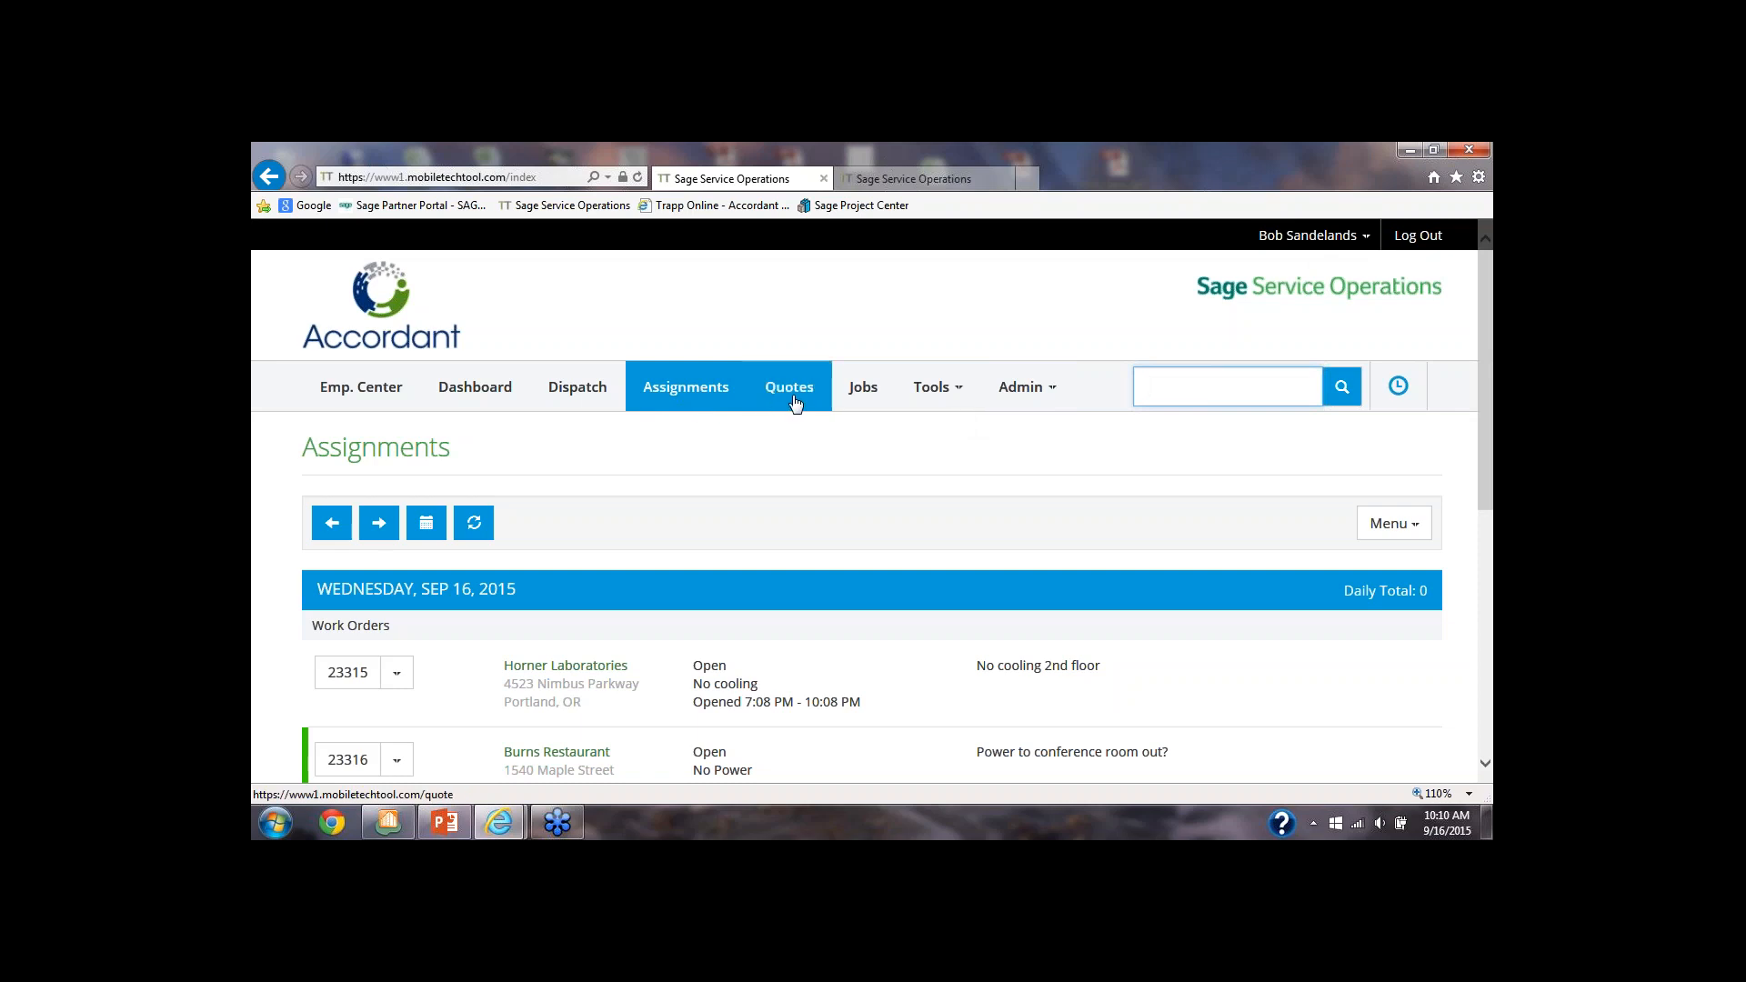
pyautogui.click(682, 459)
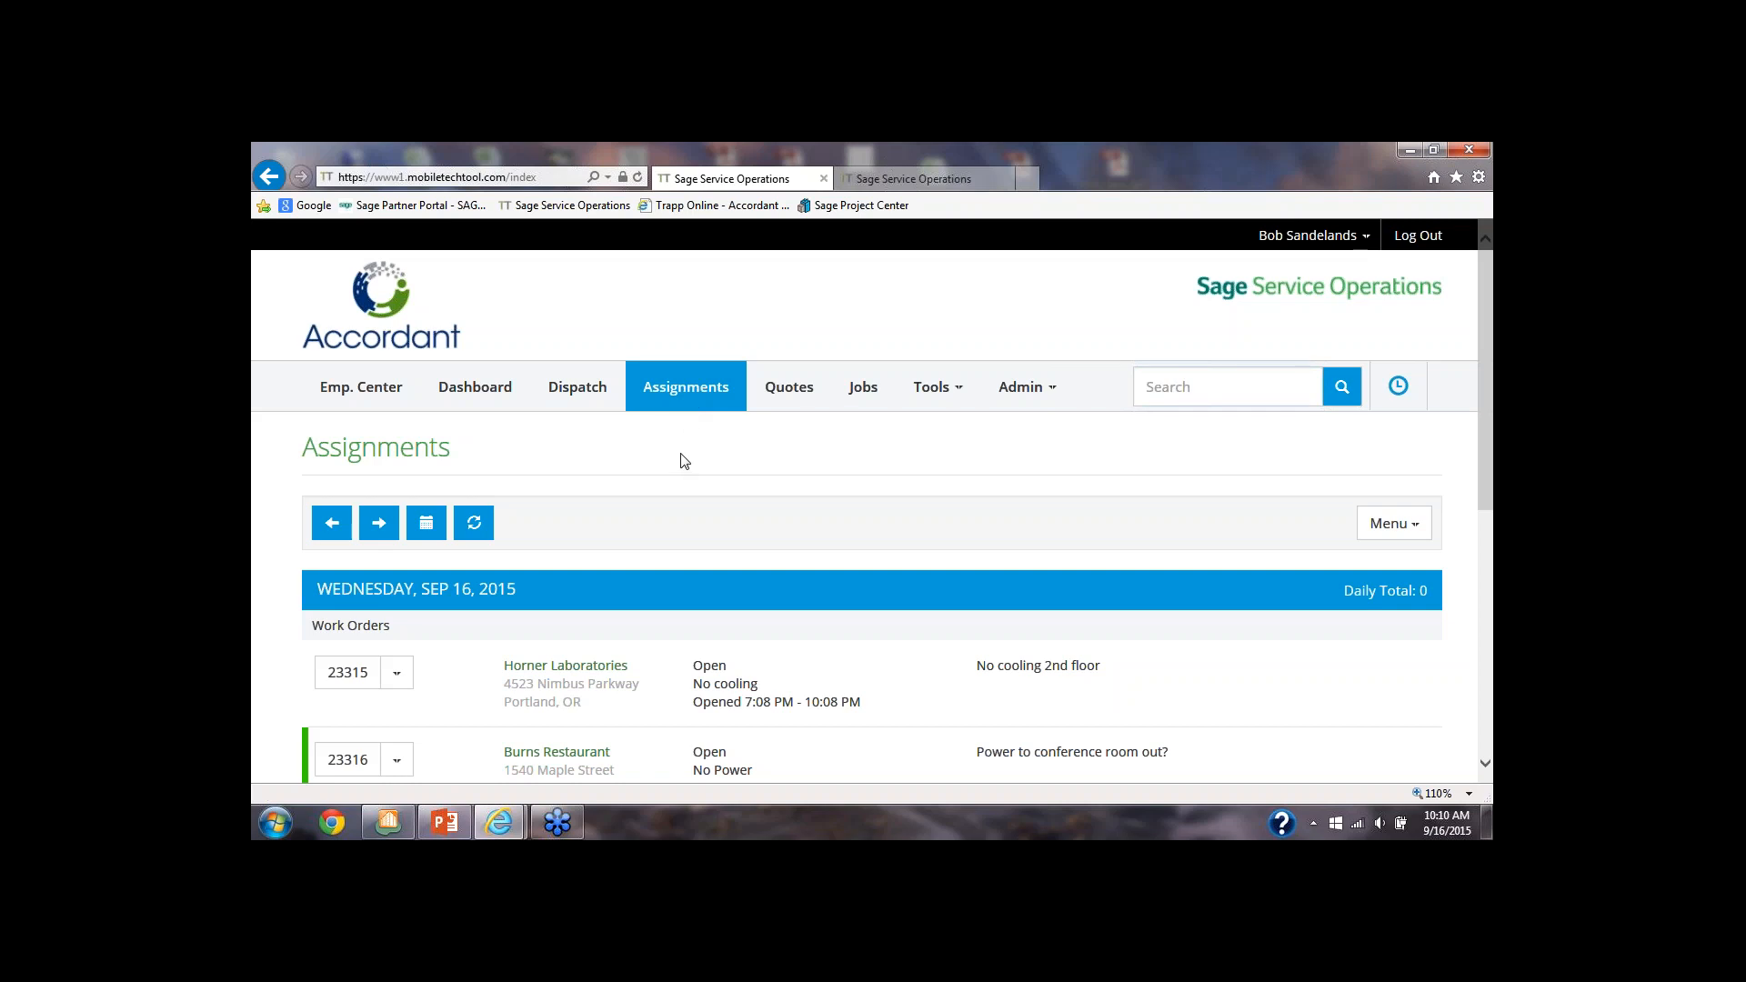
# Browse the assignments for the previous and following days, ending on Wednesday, Sep 16, 2015
pyautogui.scroll(-1, 684, 463)
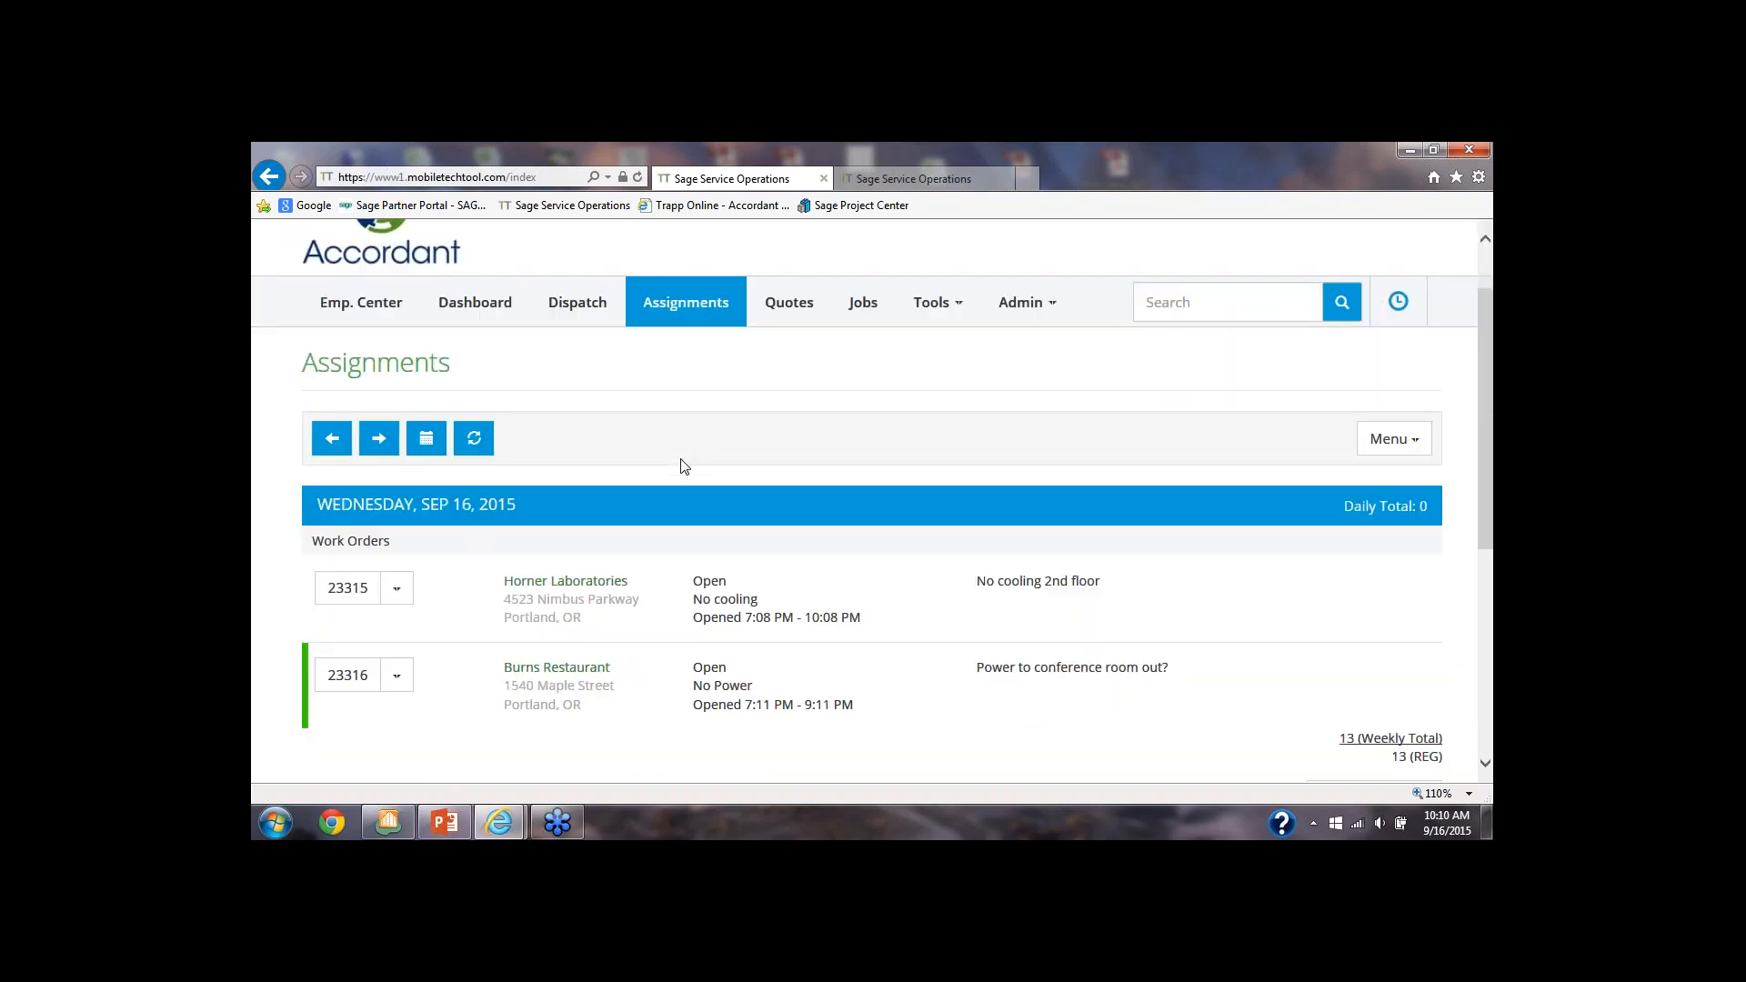
pyautogui.scroll(-1, 684, 466)
pyautogui.scroll(-1, 681, 459)
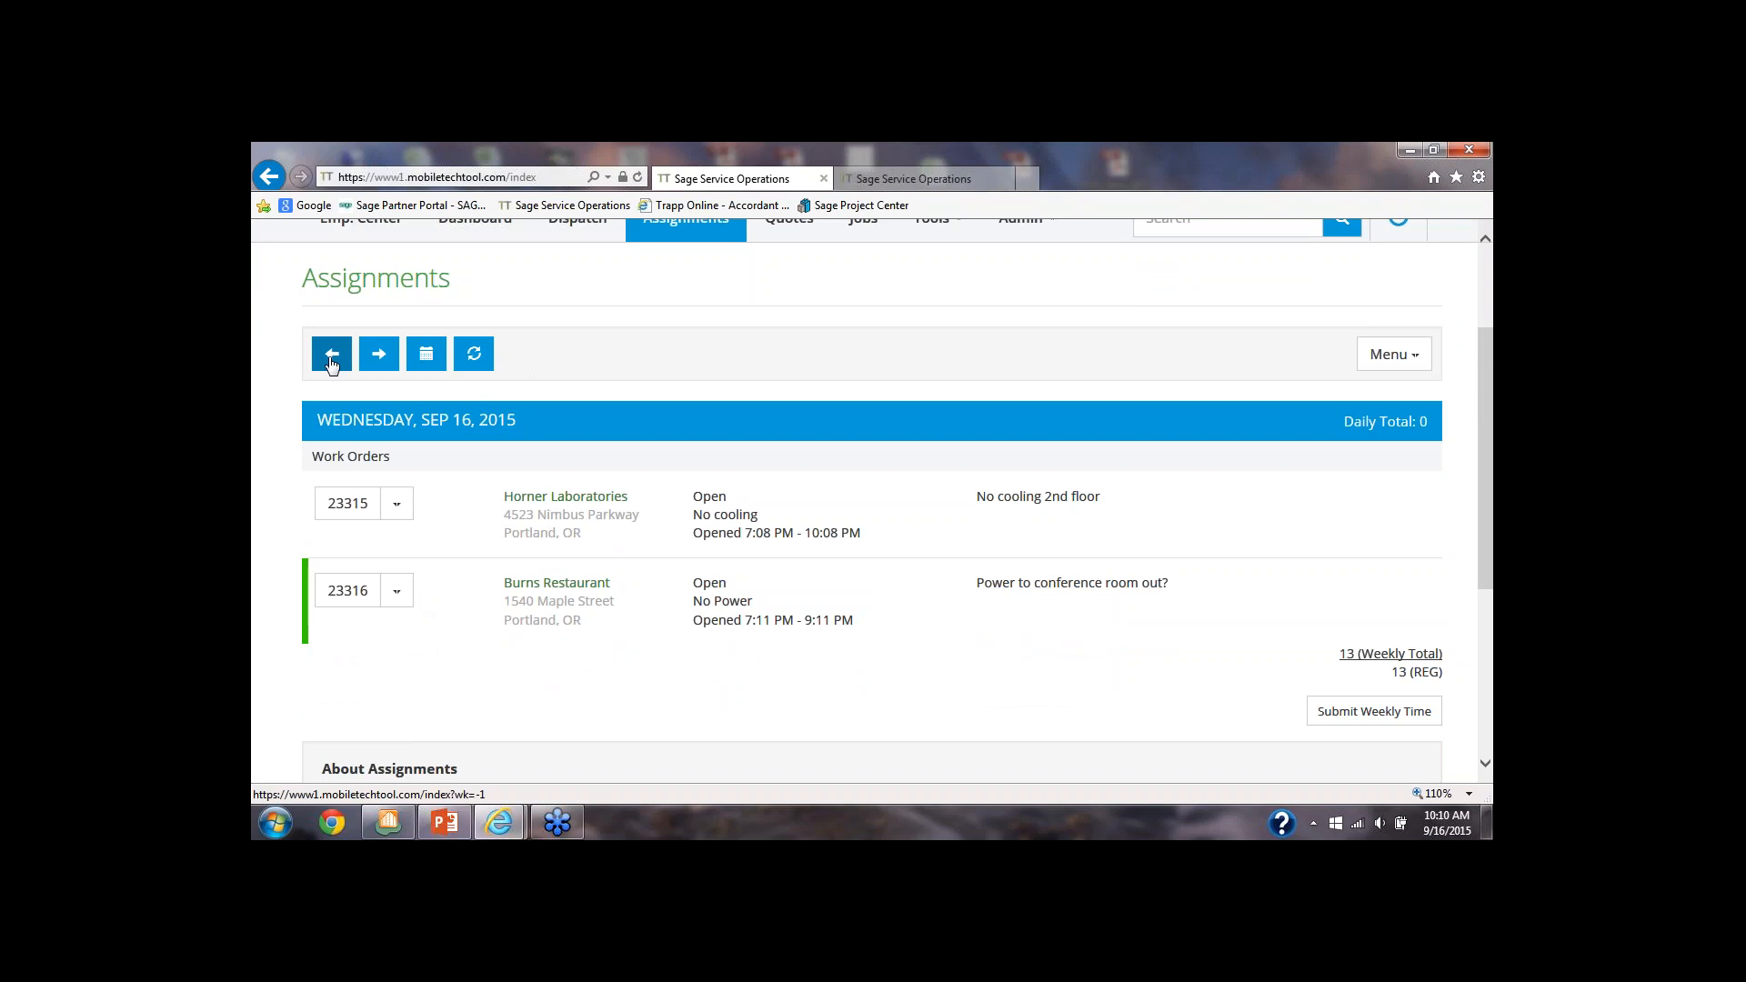
pyautogui.click(333, 358)
pyautogui.doubleClick(380, 356)
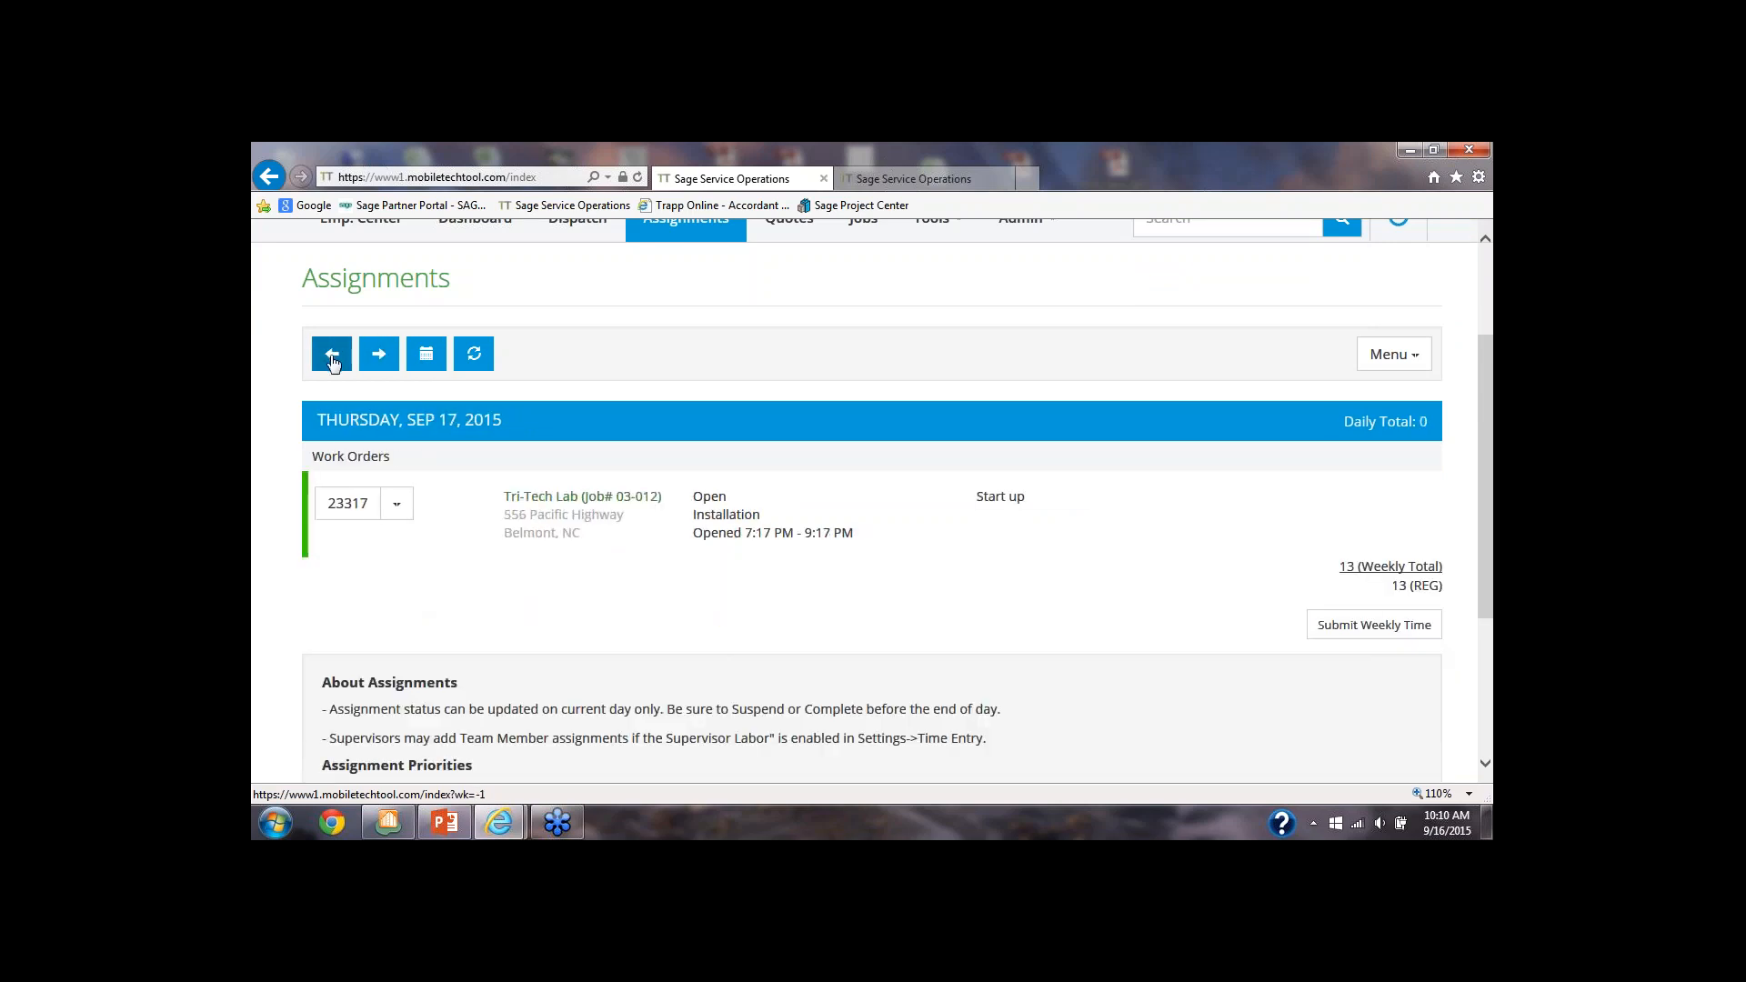
pyautogui.click(333, 356)
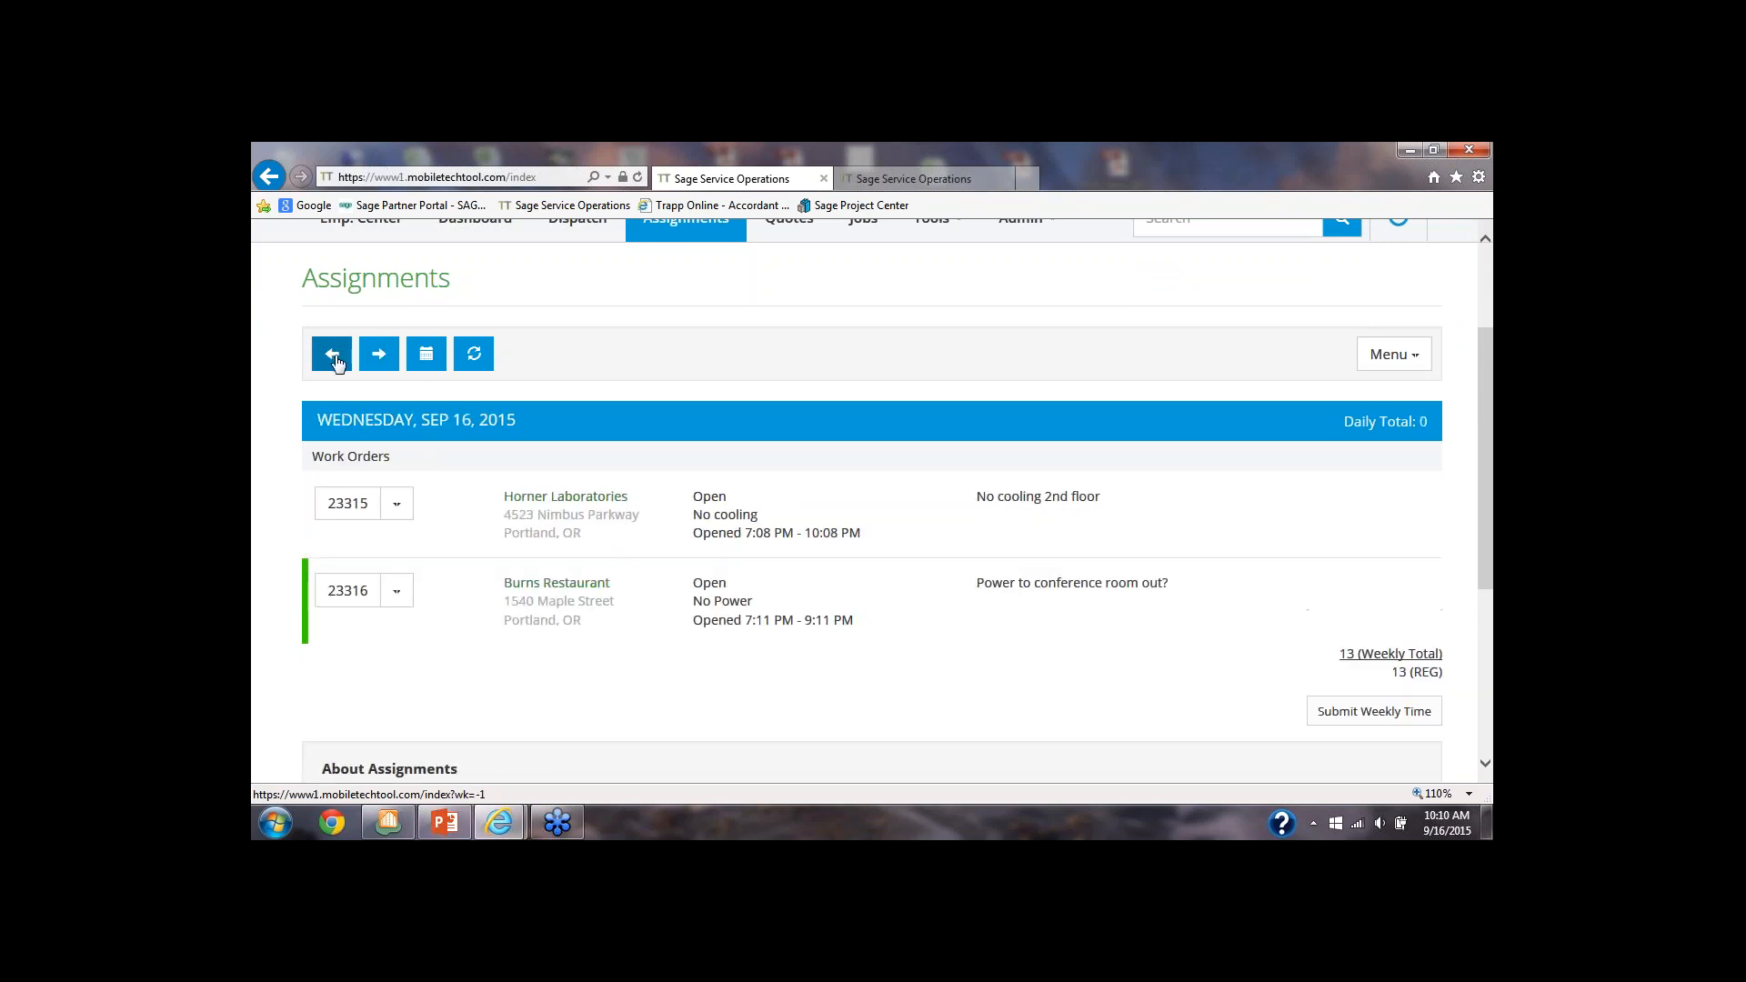
# Show the whole week's assignments, review the Monday and Tuesday entries, and return to the single-day view
pyautogui.click(426, 358)
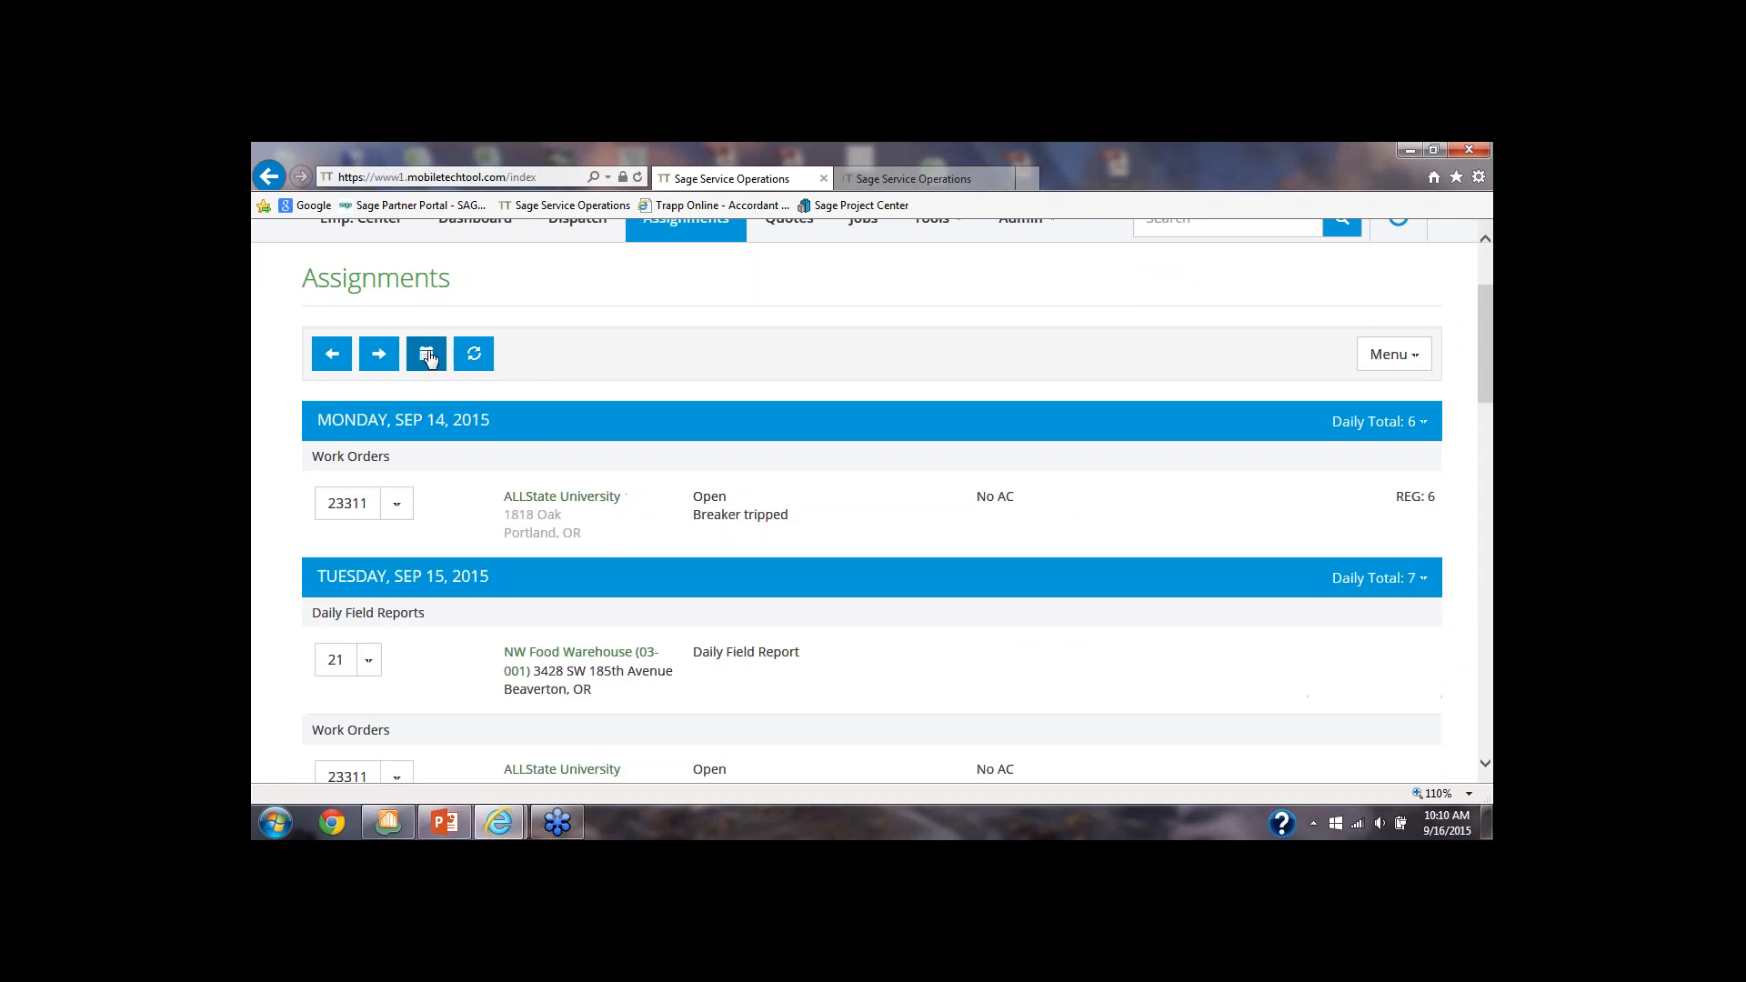
pyautogui.scroll(-1, 455, 429)
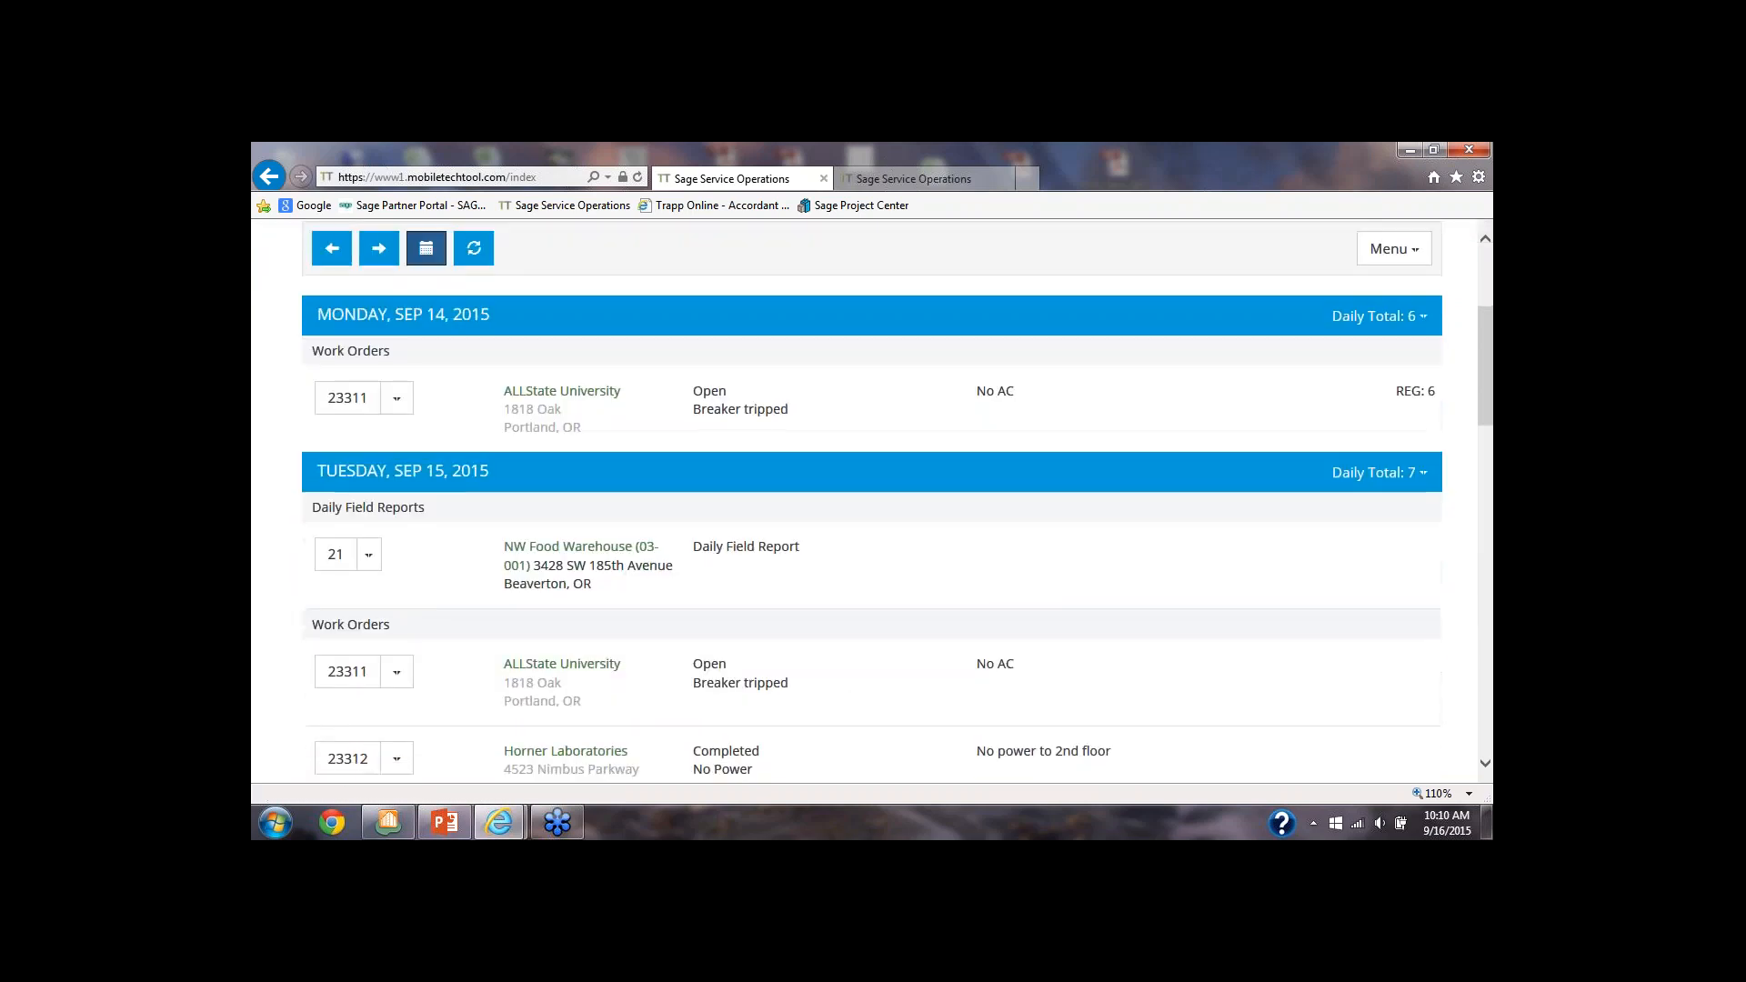
pyautogui.scroll(-2, 448, 429)
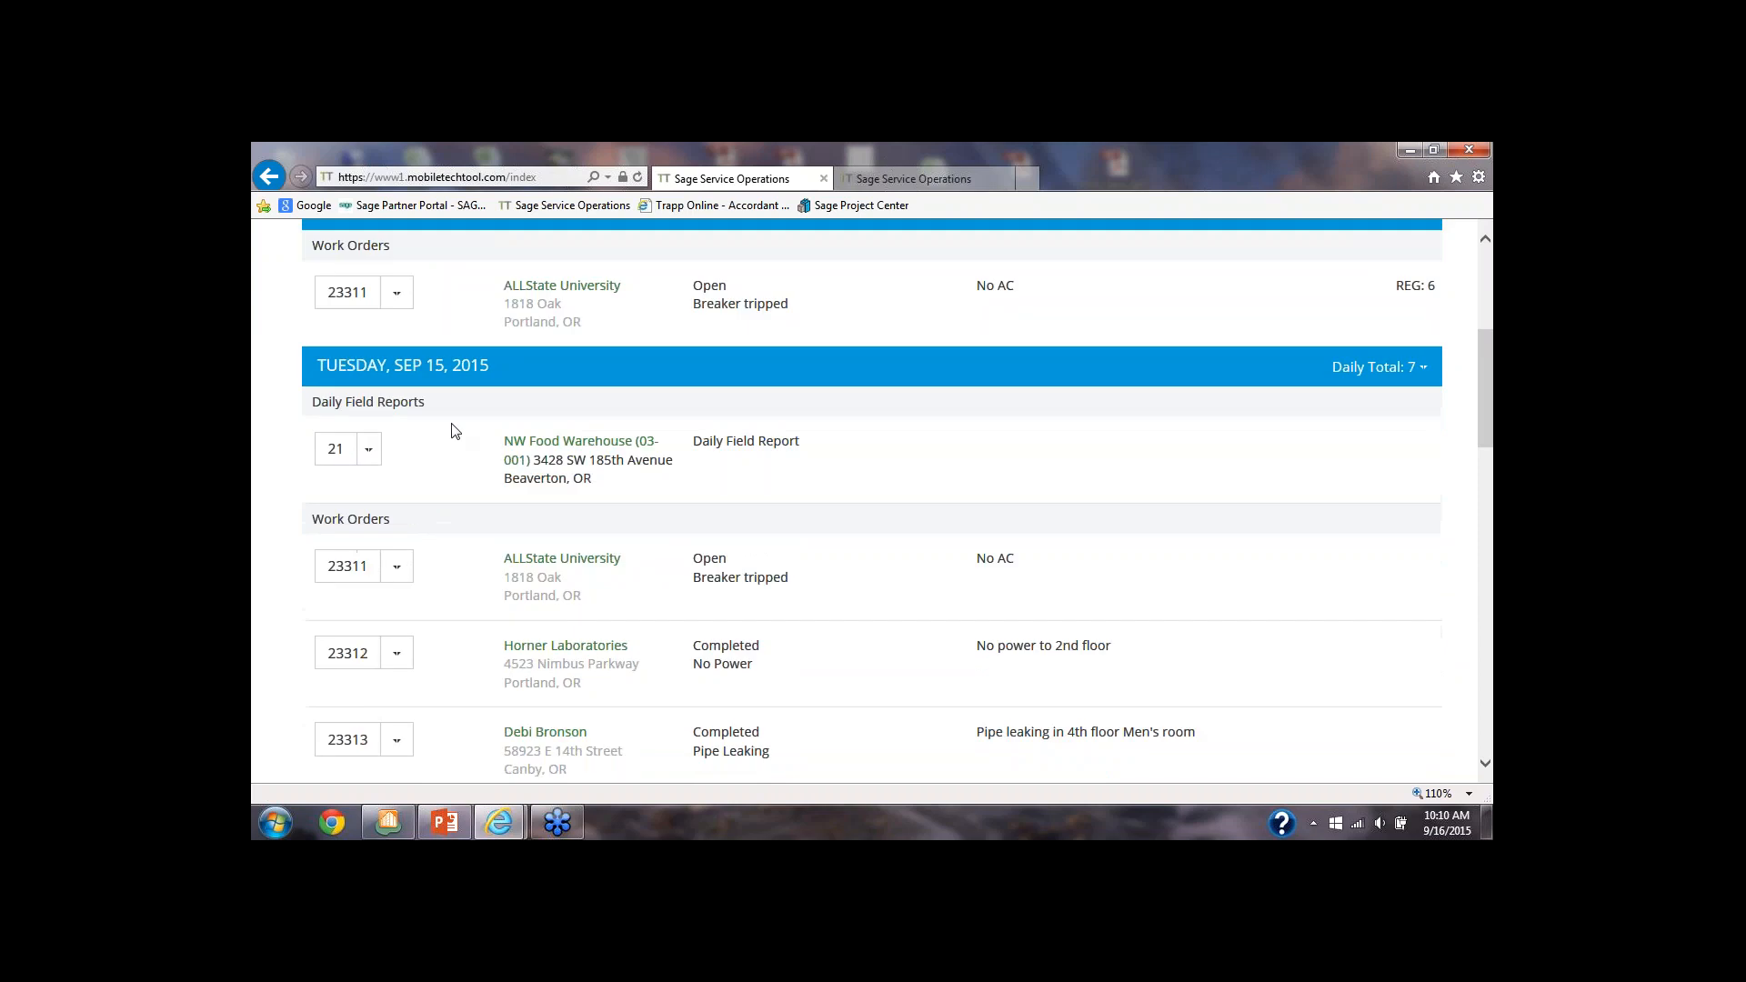
pyautogui.scroll(1, 437, 377)
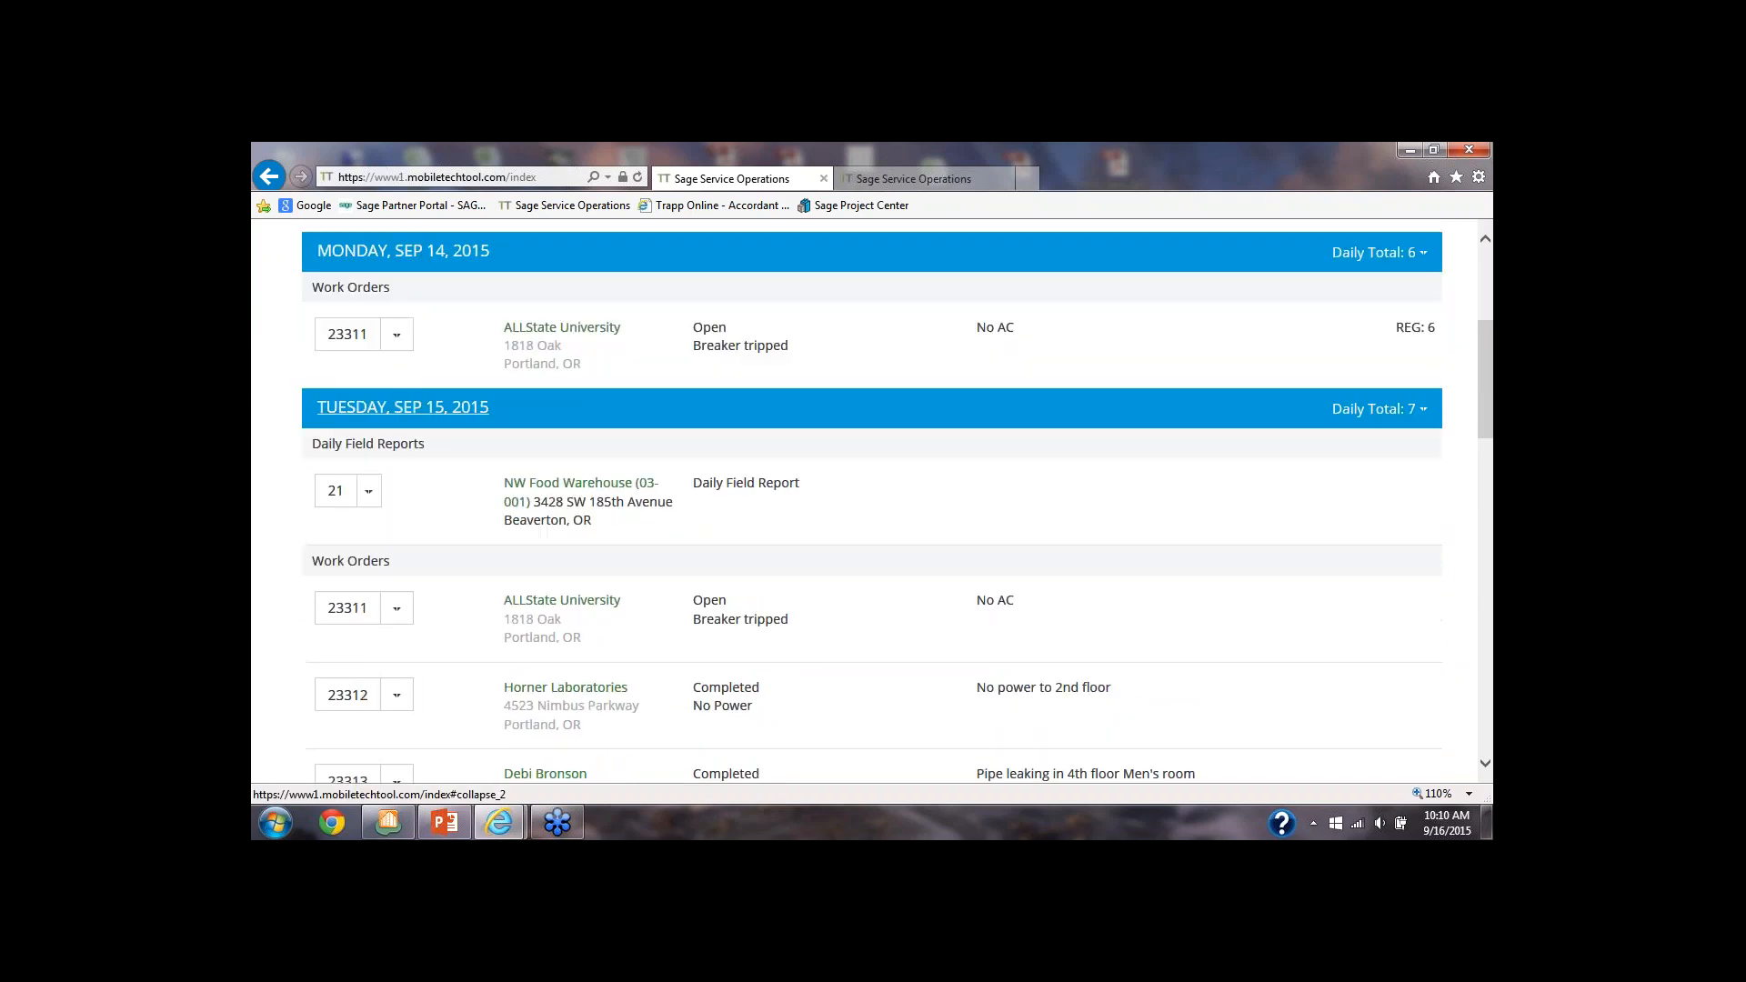
pyautogui.scroll(2, 407, 391)
pyautogui.click(425, 356)
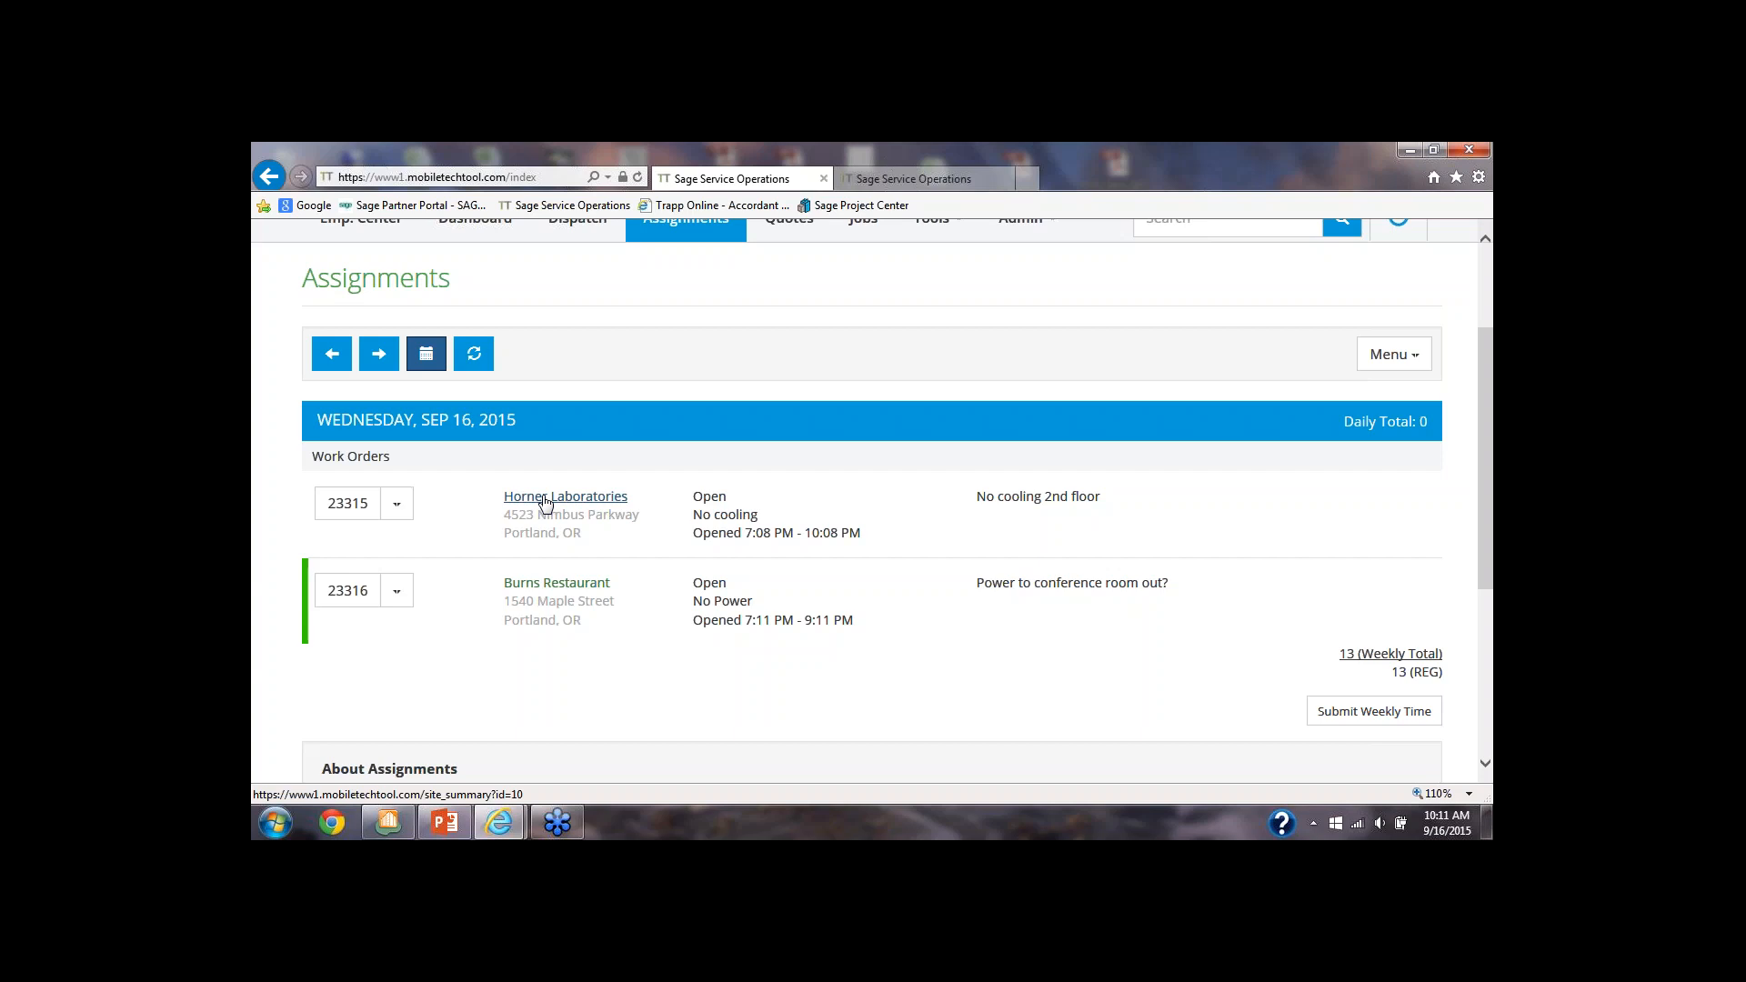
# Open the Horner Laboratories work order for no cooling, review its overview and available sections, and return to the assignments
pyautogui.click(361, 507)
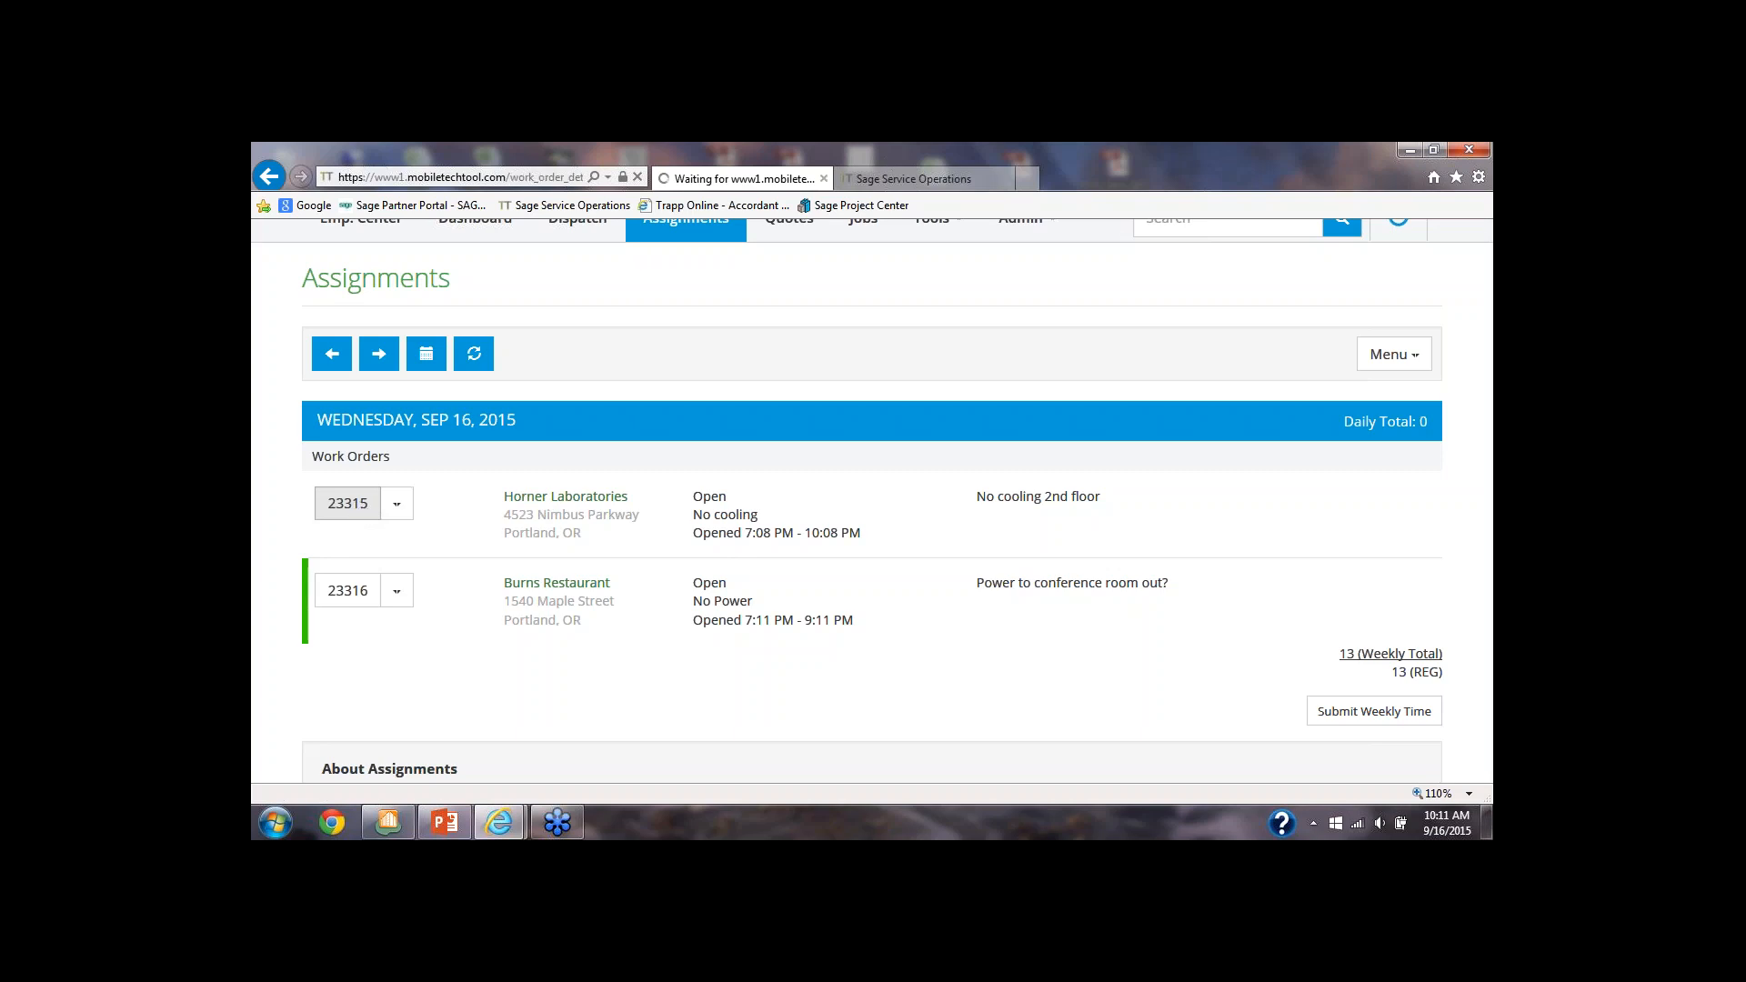
pyautogui.scroll(-2, 366, 514)
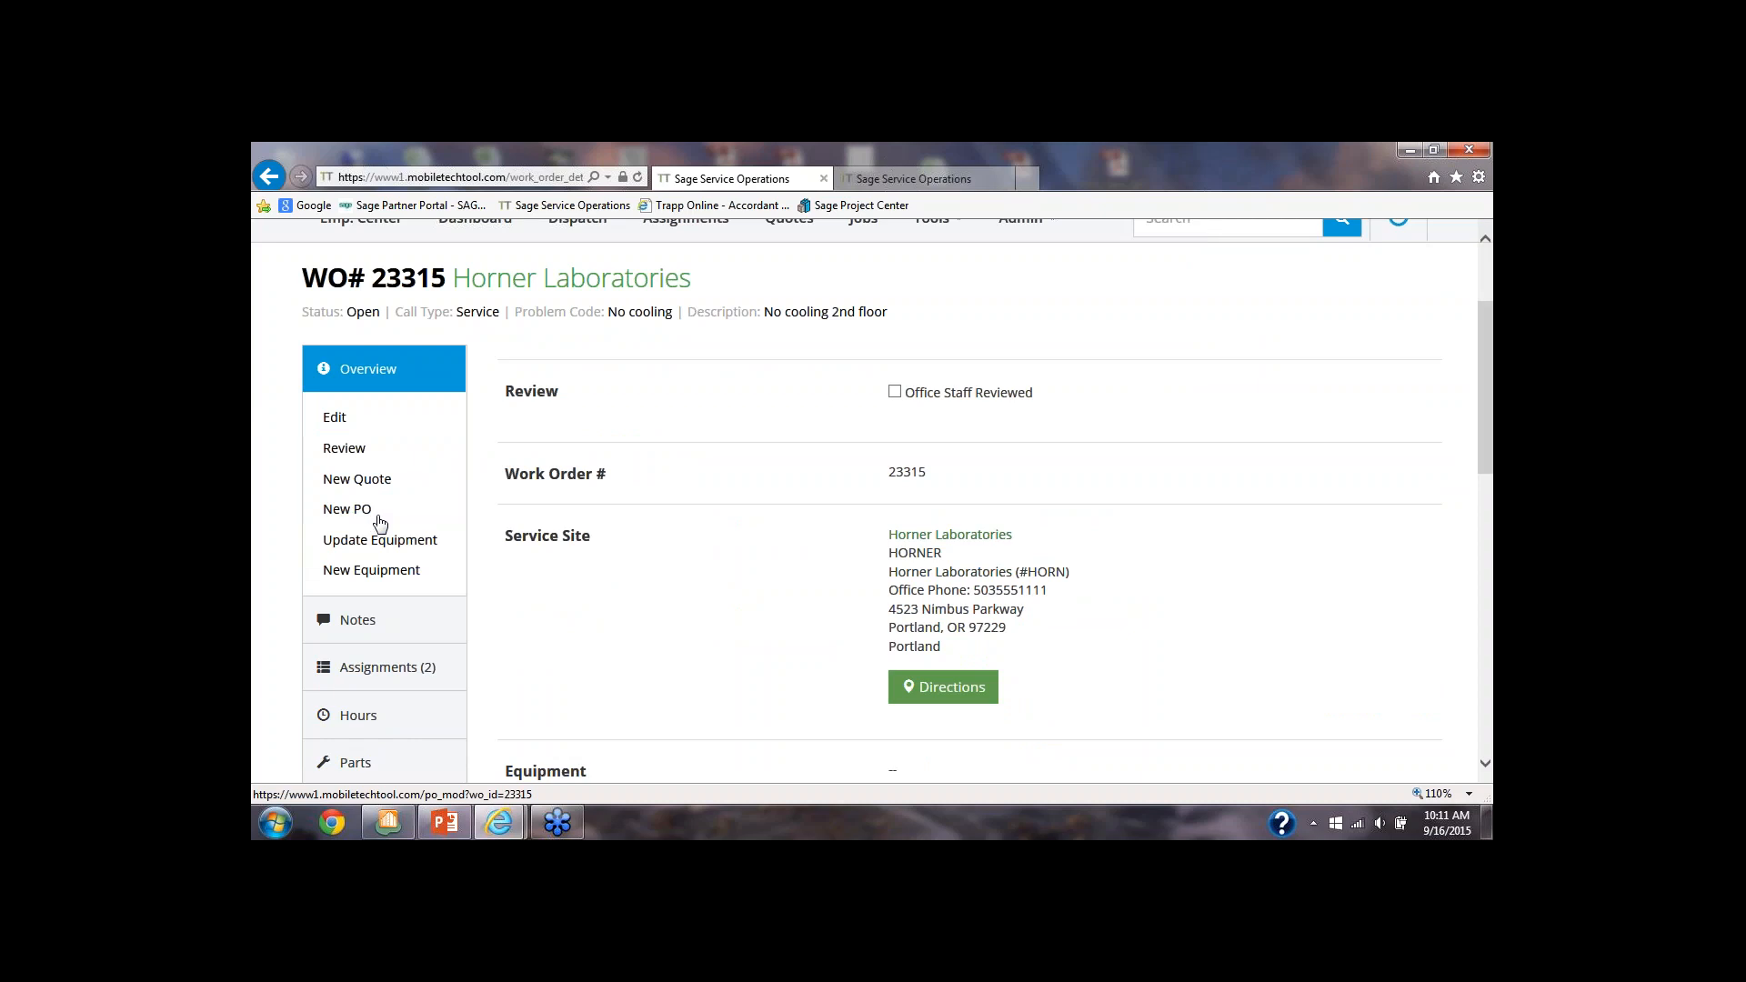
pyautogui.scroll(-1, 380, 523)
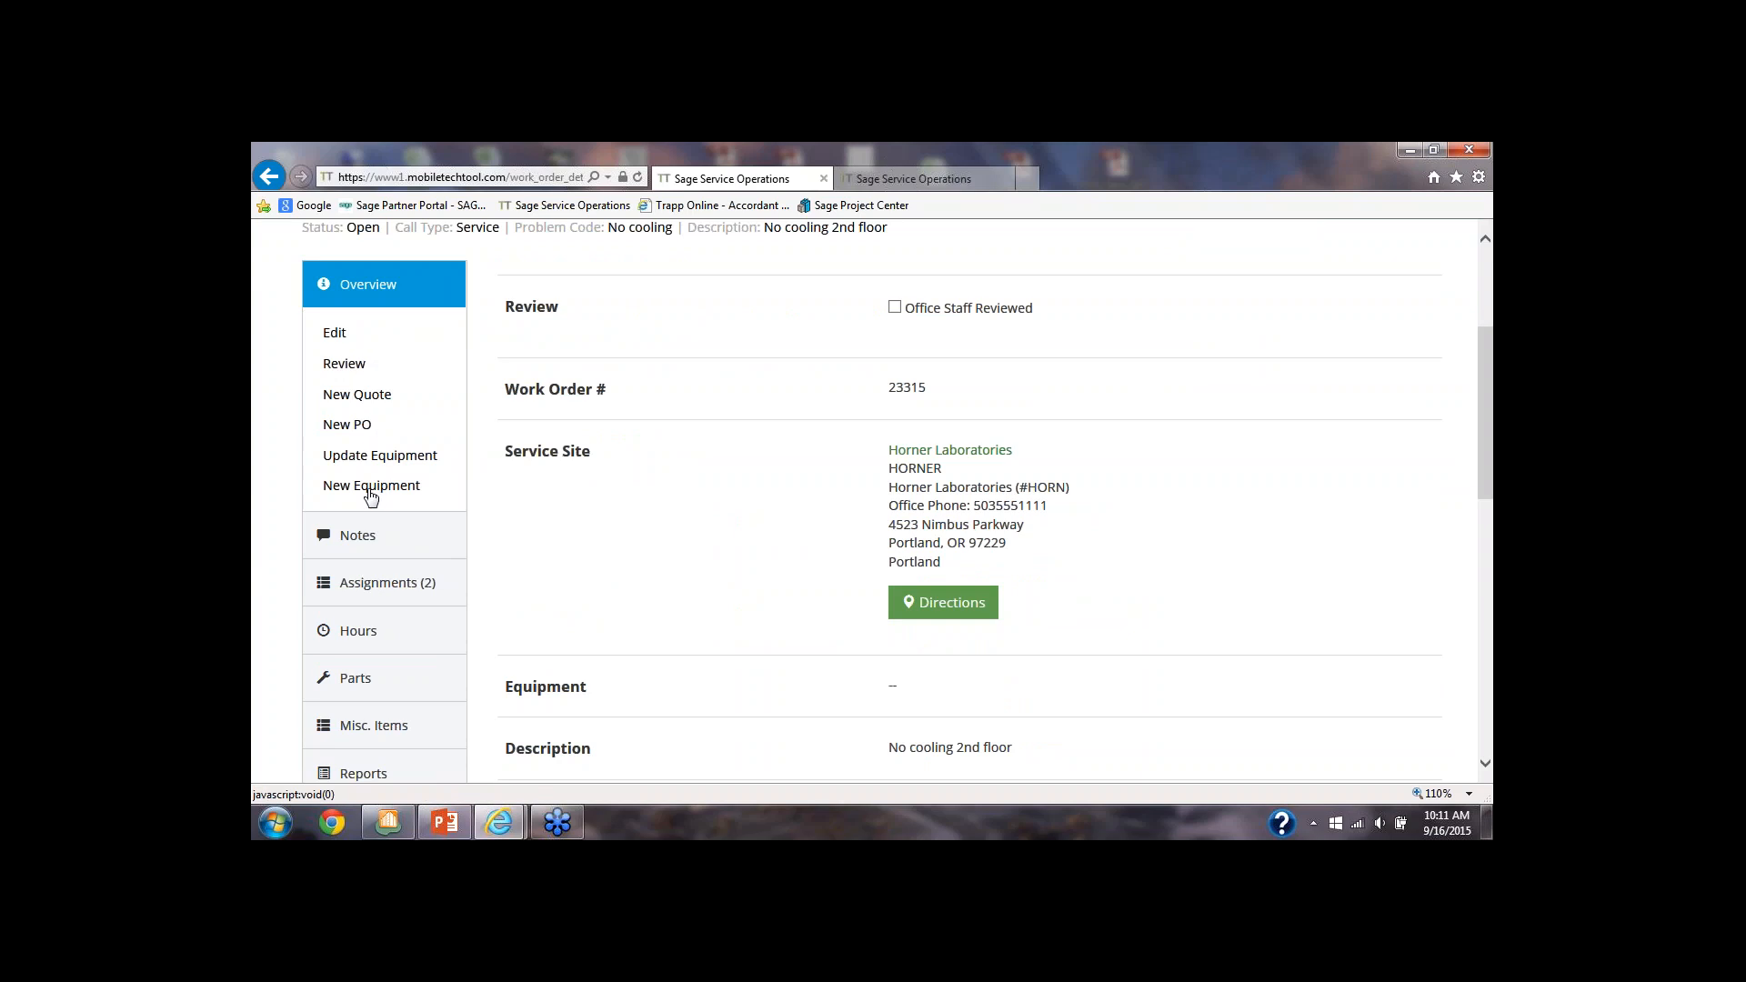
pyautogui.scroll(-1, 370, 495)
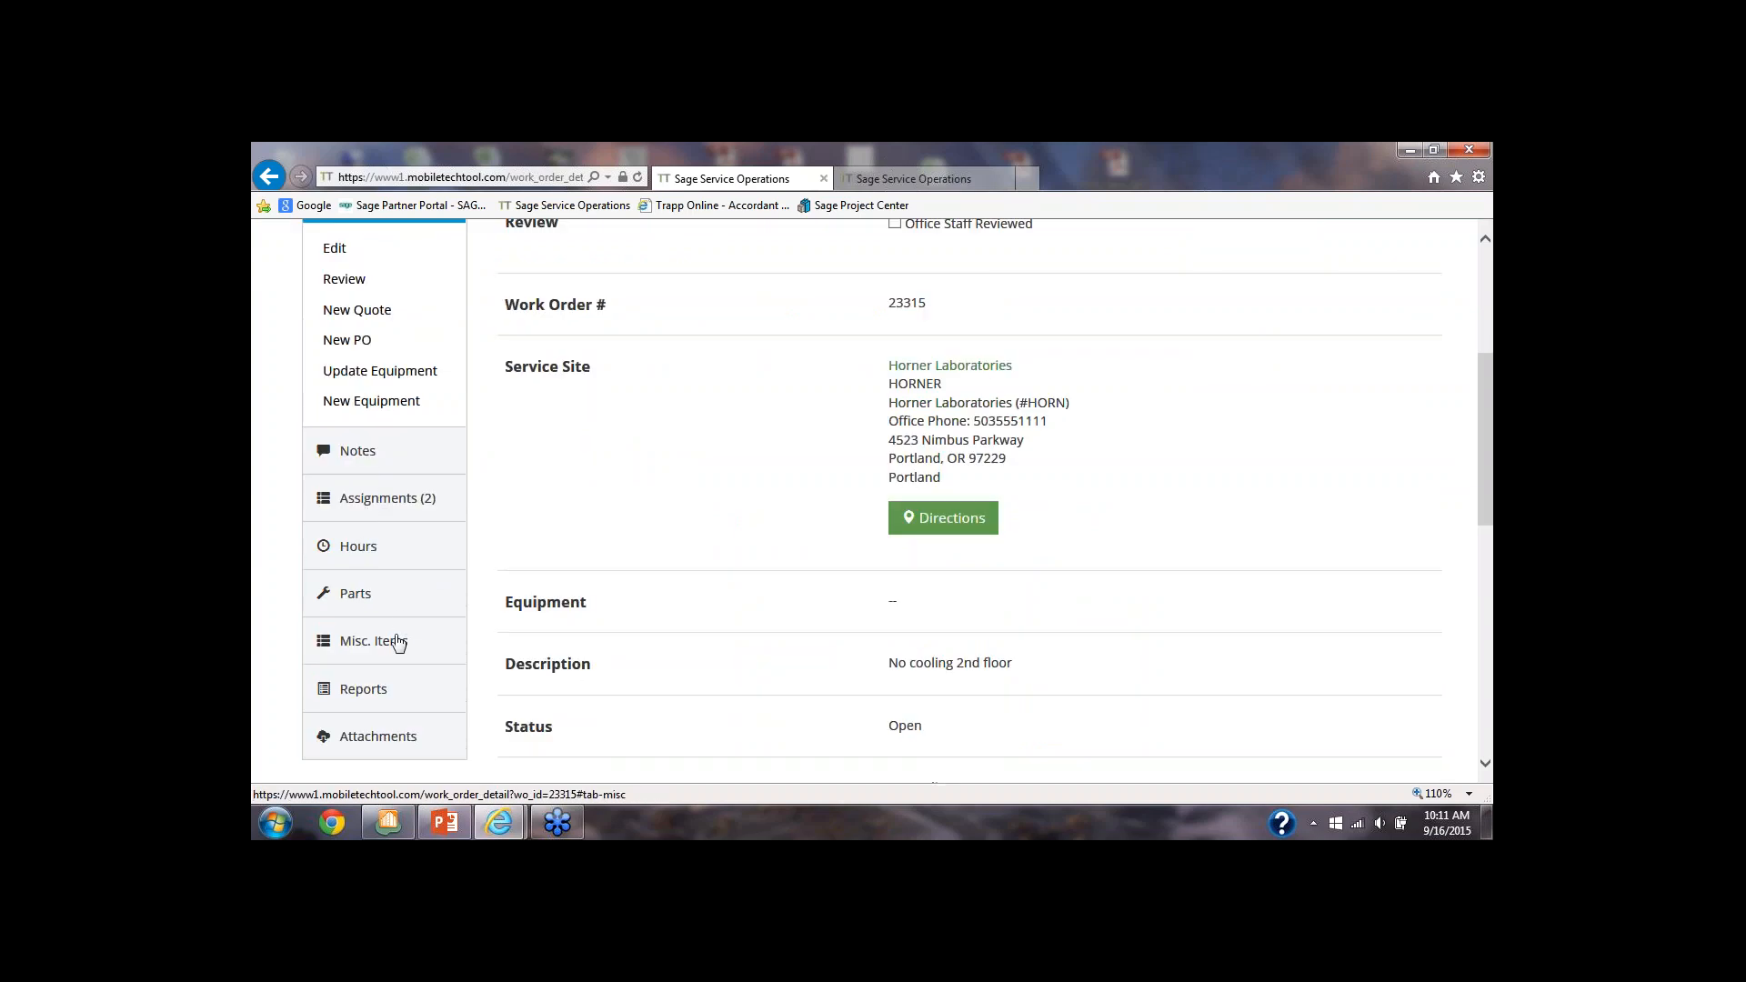
pyautogui.scroll(-1, 397, 643)
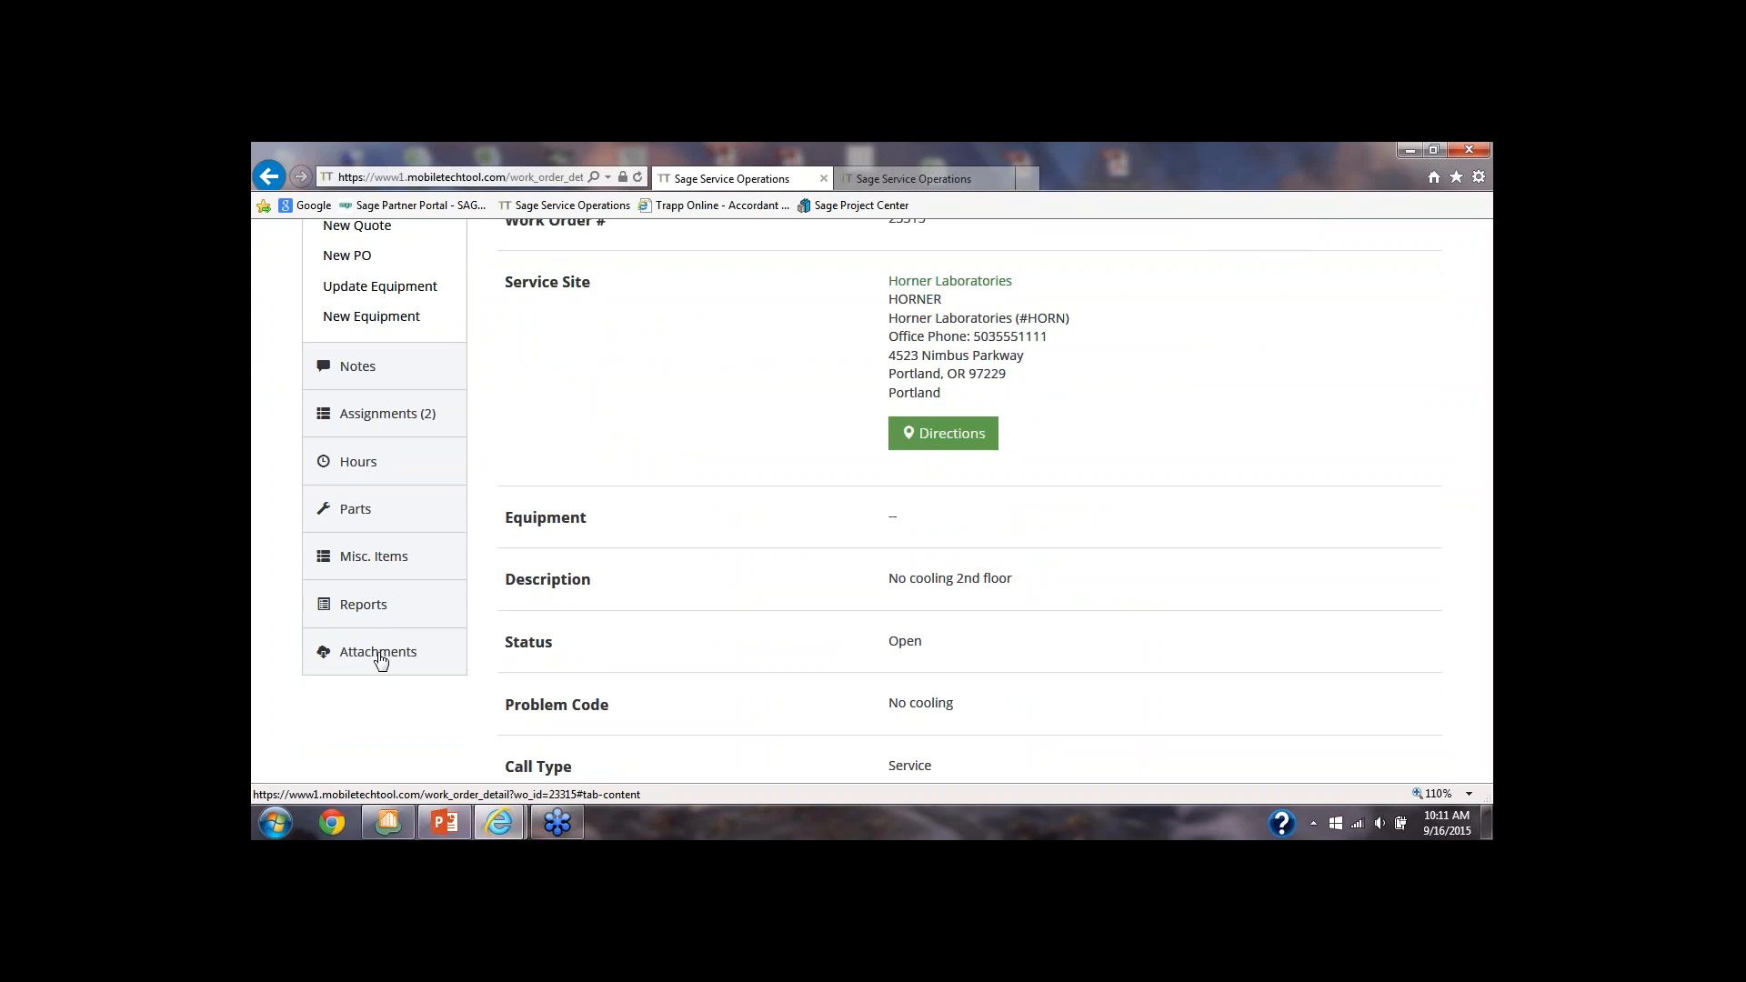
pyautogui.scroll(4, 380, 658)
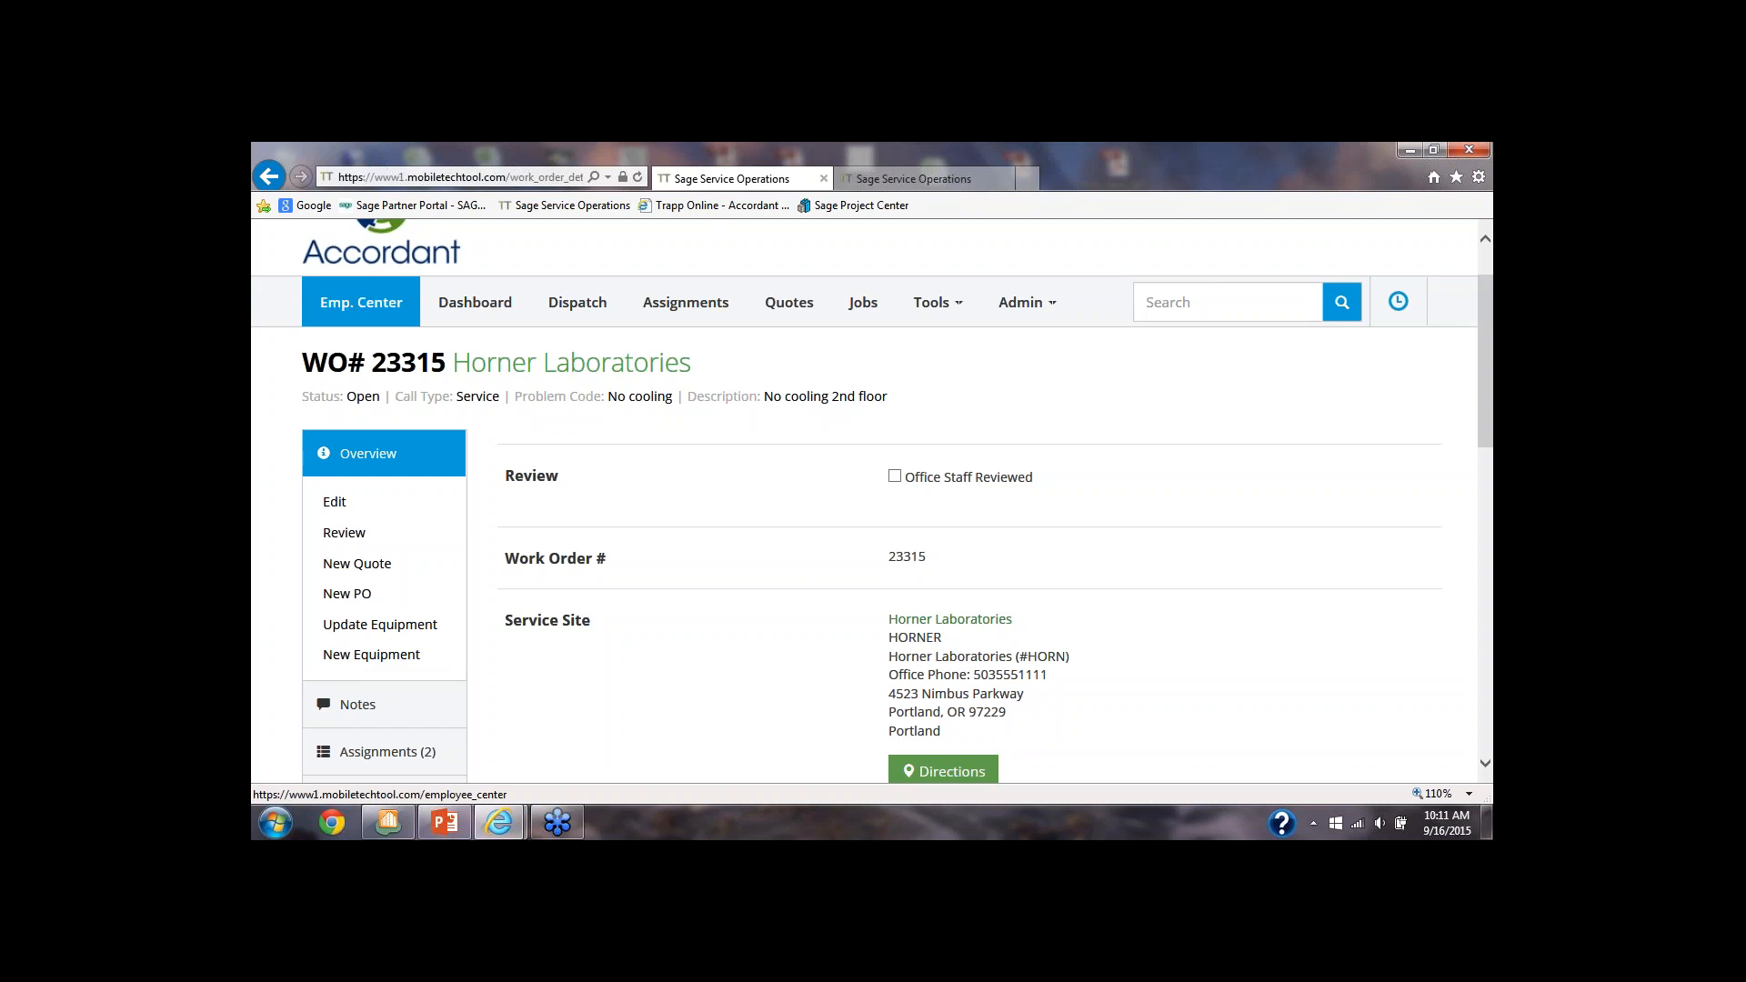
pyautogui.click(268, 179)
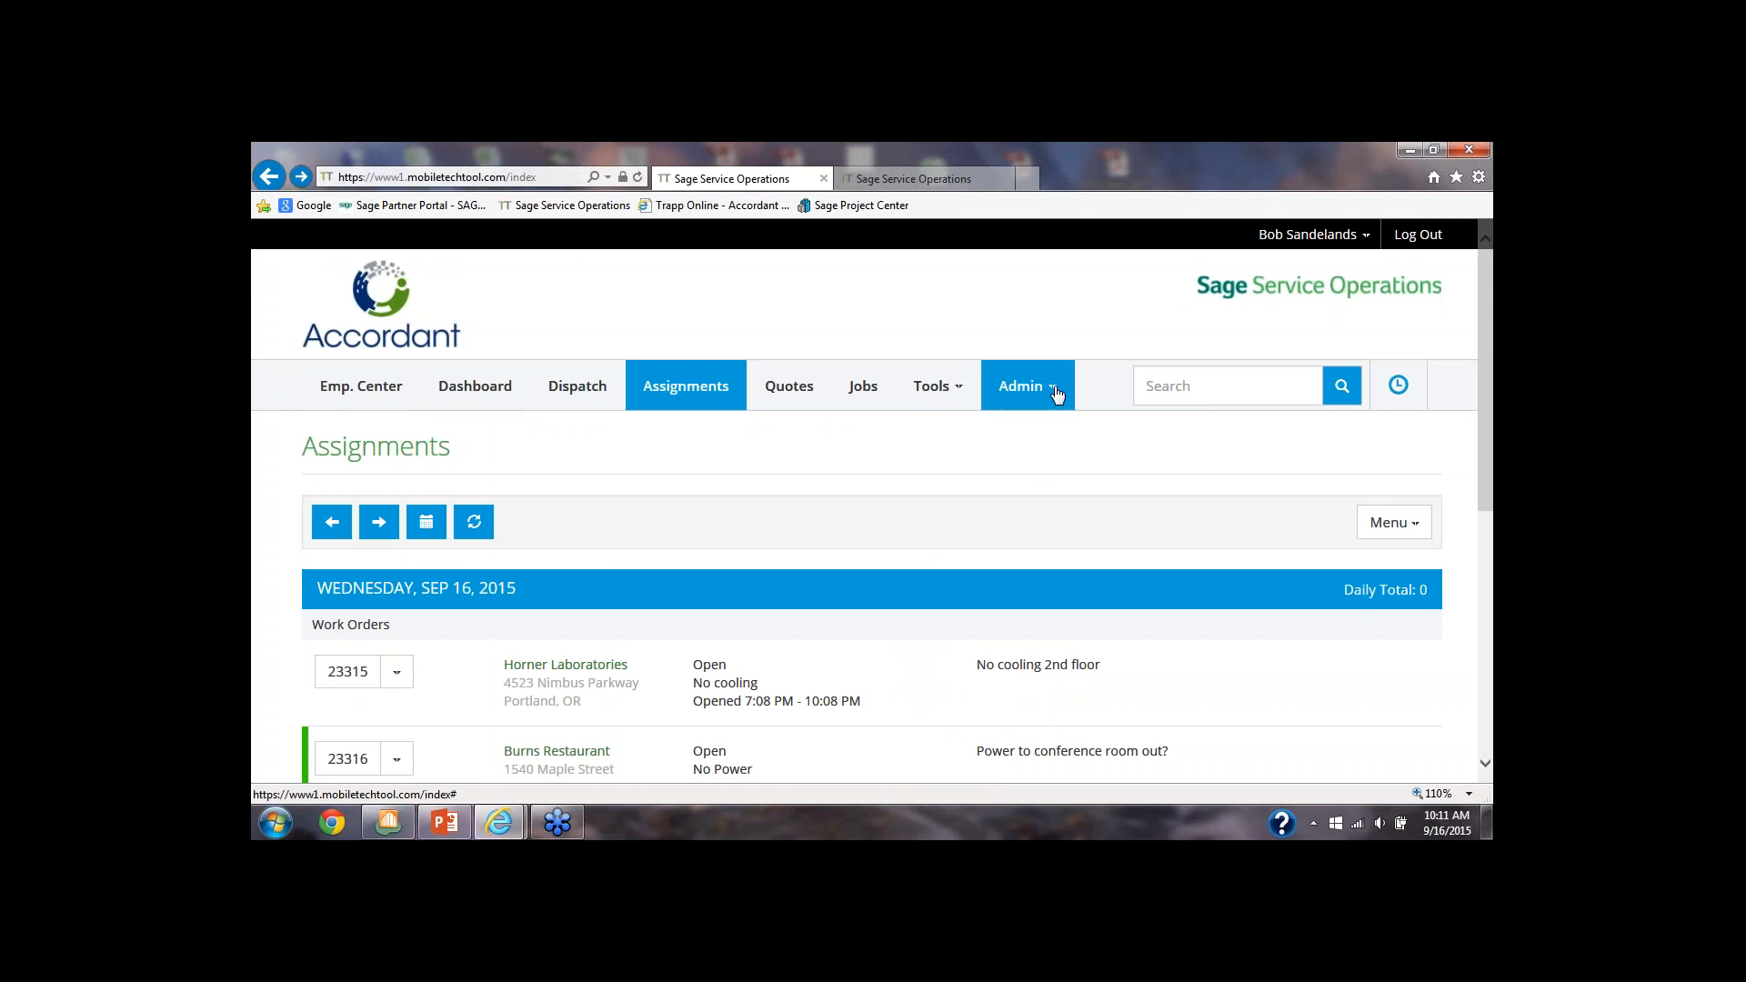
# Open the Horner Laboratories site summary from the assignments and review its work order history
pyautogui.scroll(-2, 723, 450)
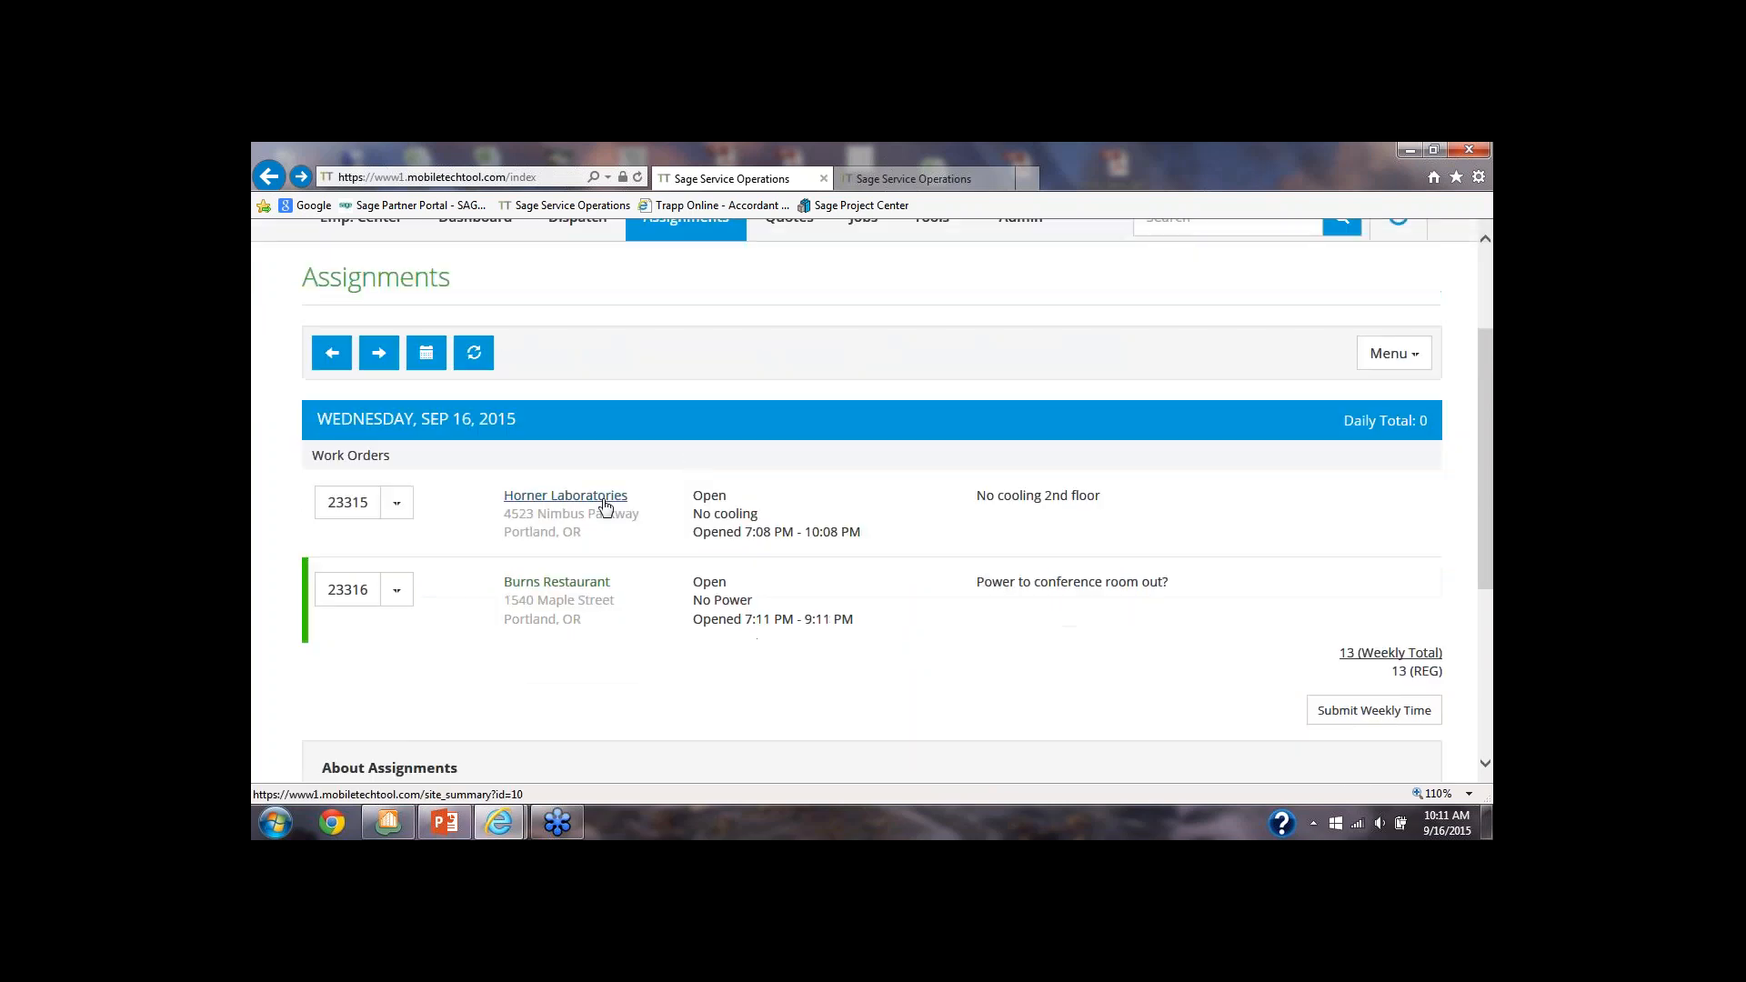
pyautogui.click(550, 500)
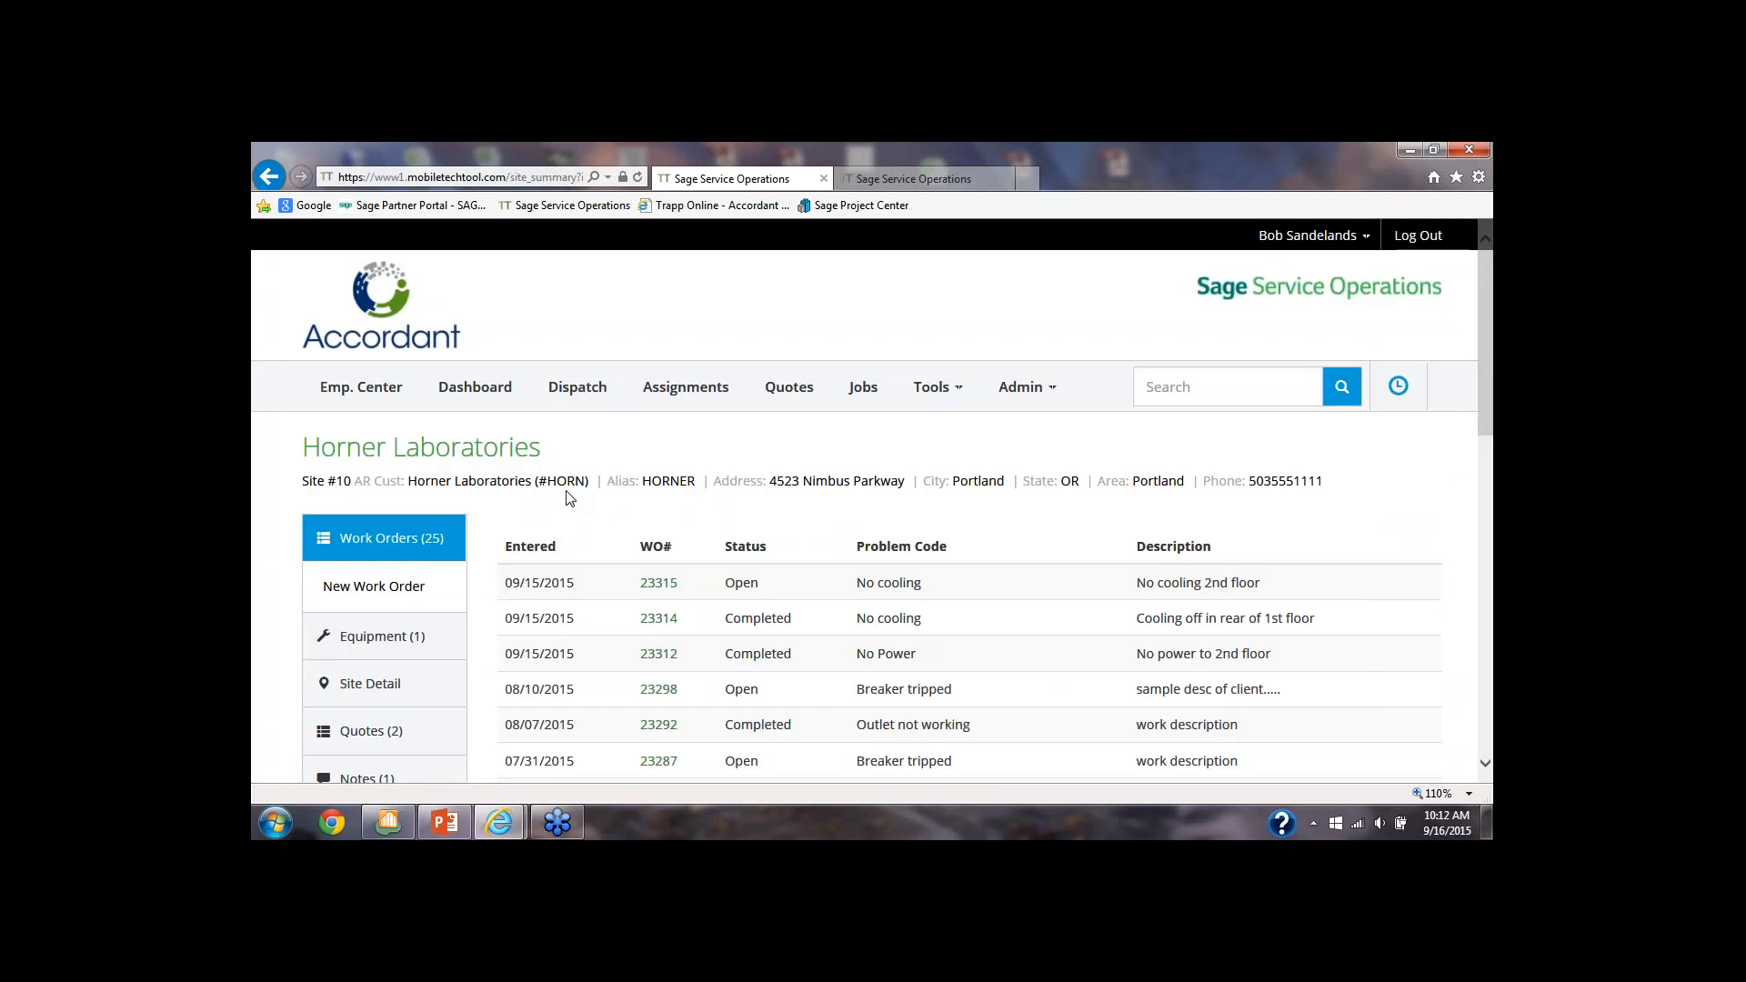
pyautogui.scroll(-2, 469, 487)
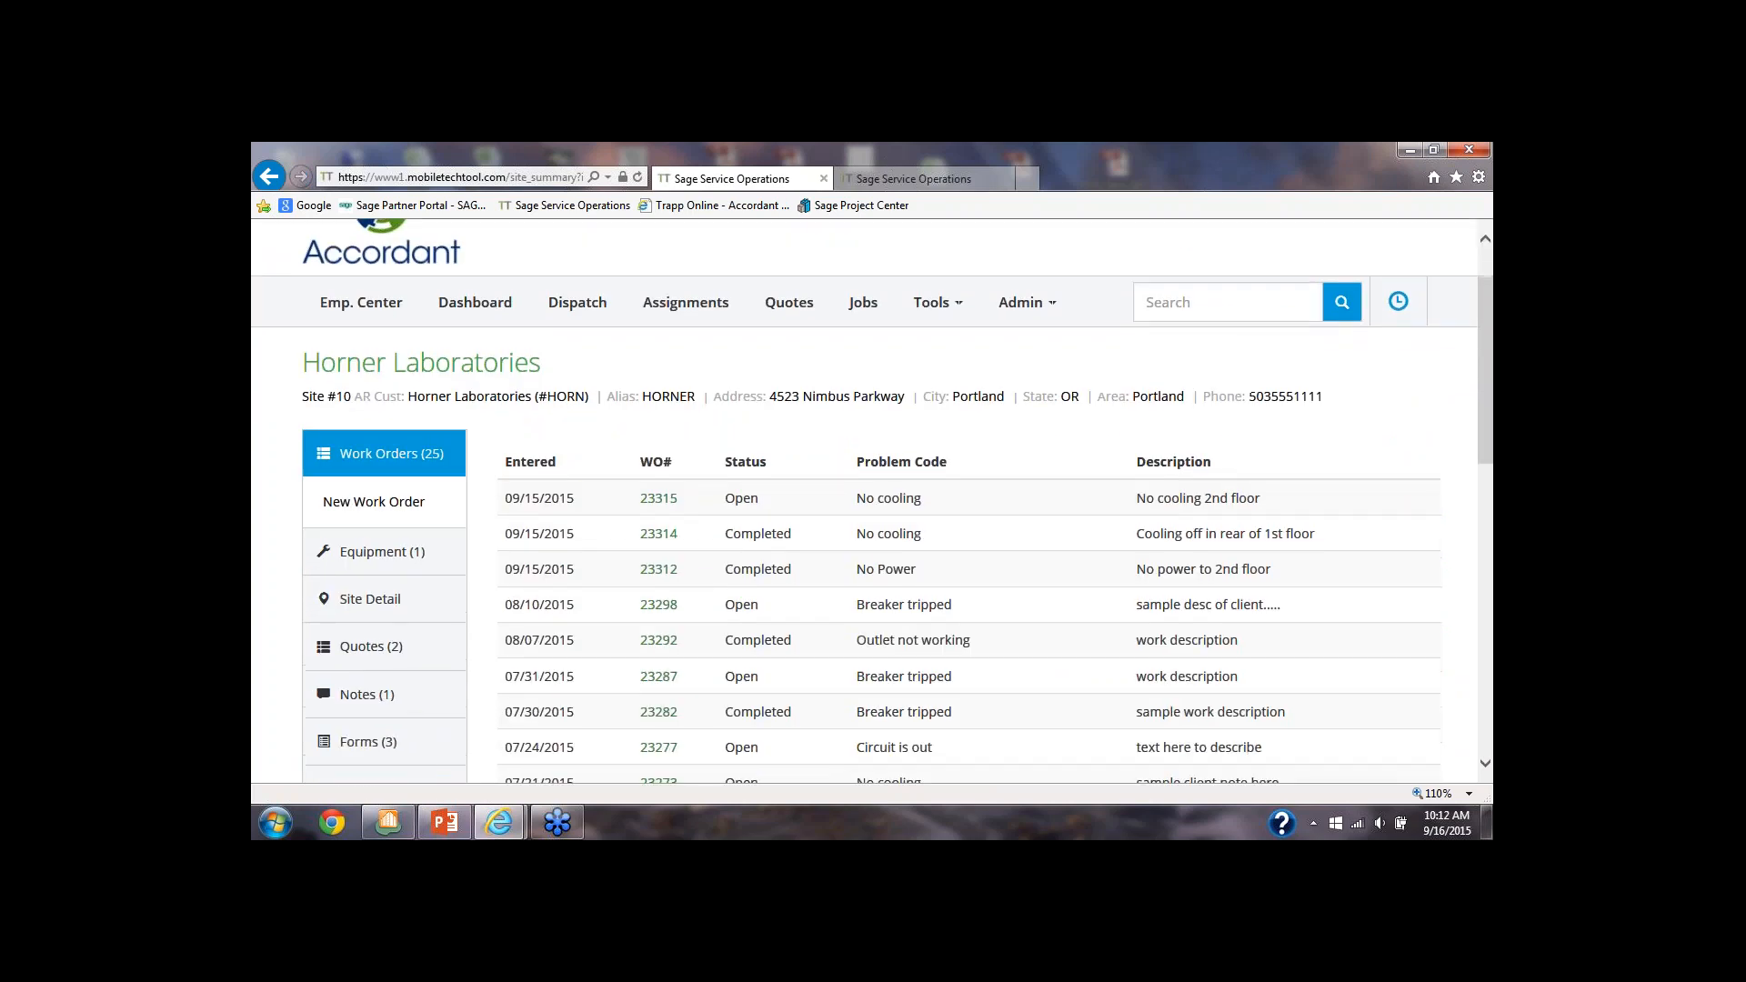
pyautogui.scroll(-1, 467, 495)
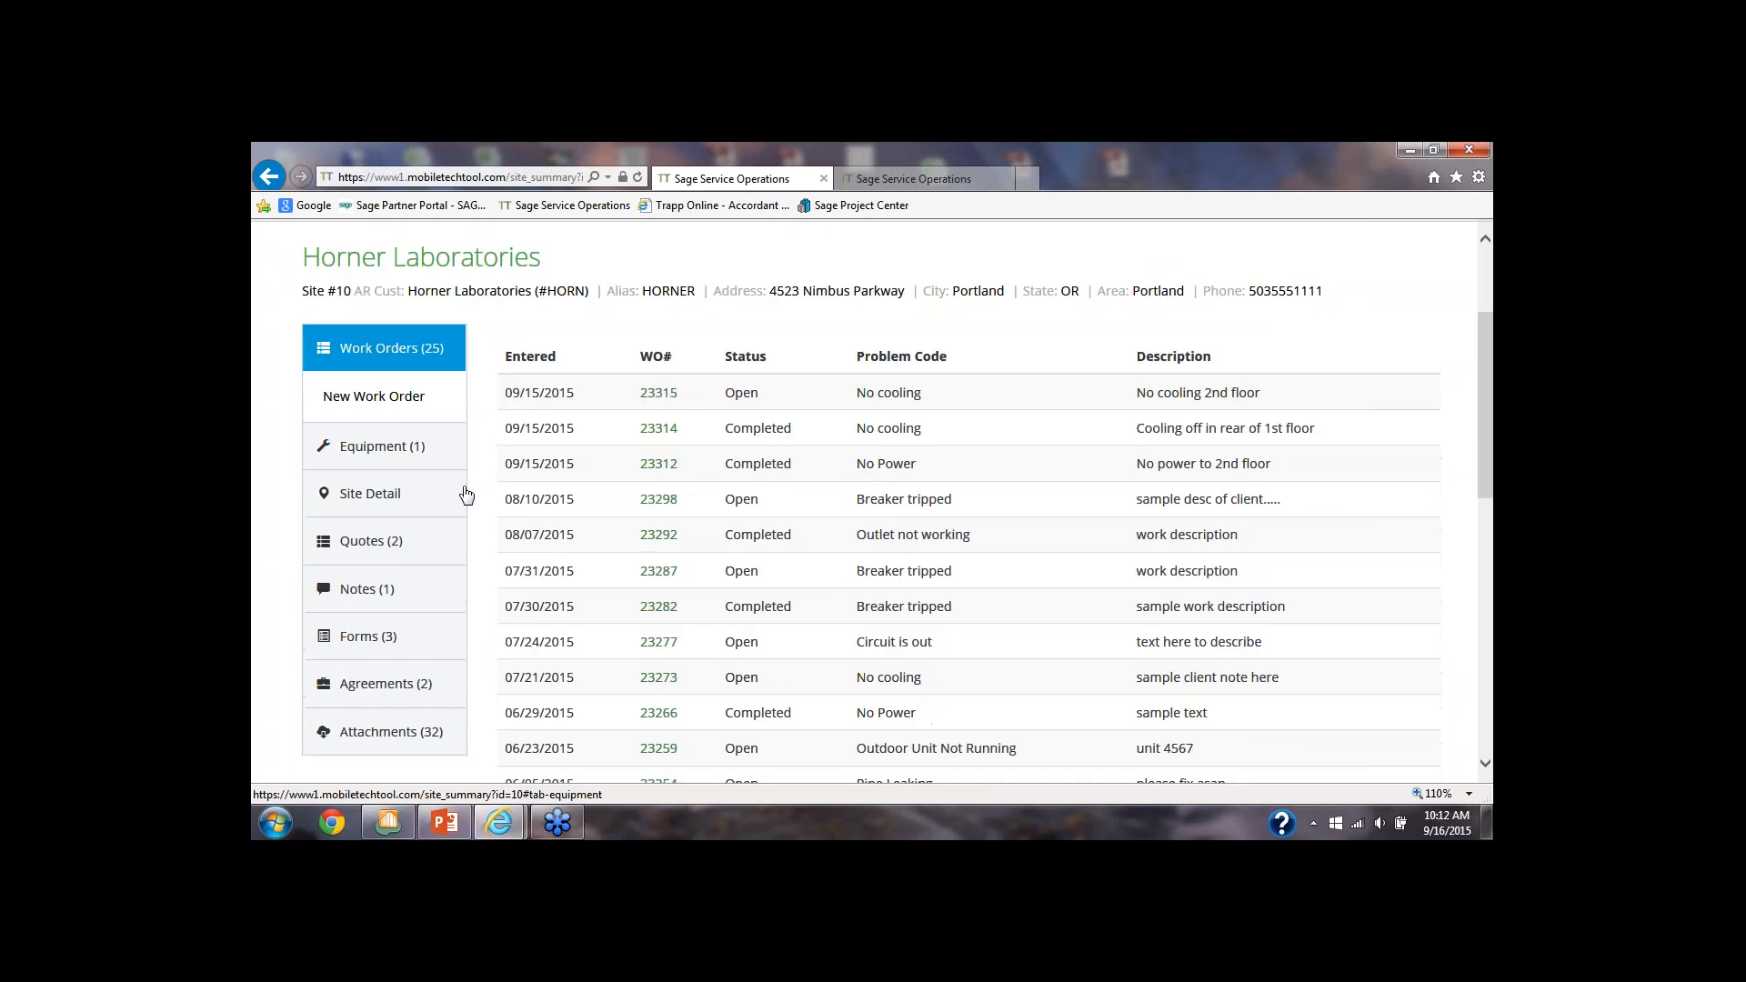
pyautogui.scroll(-1, 467, 495)
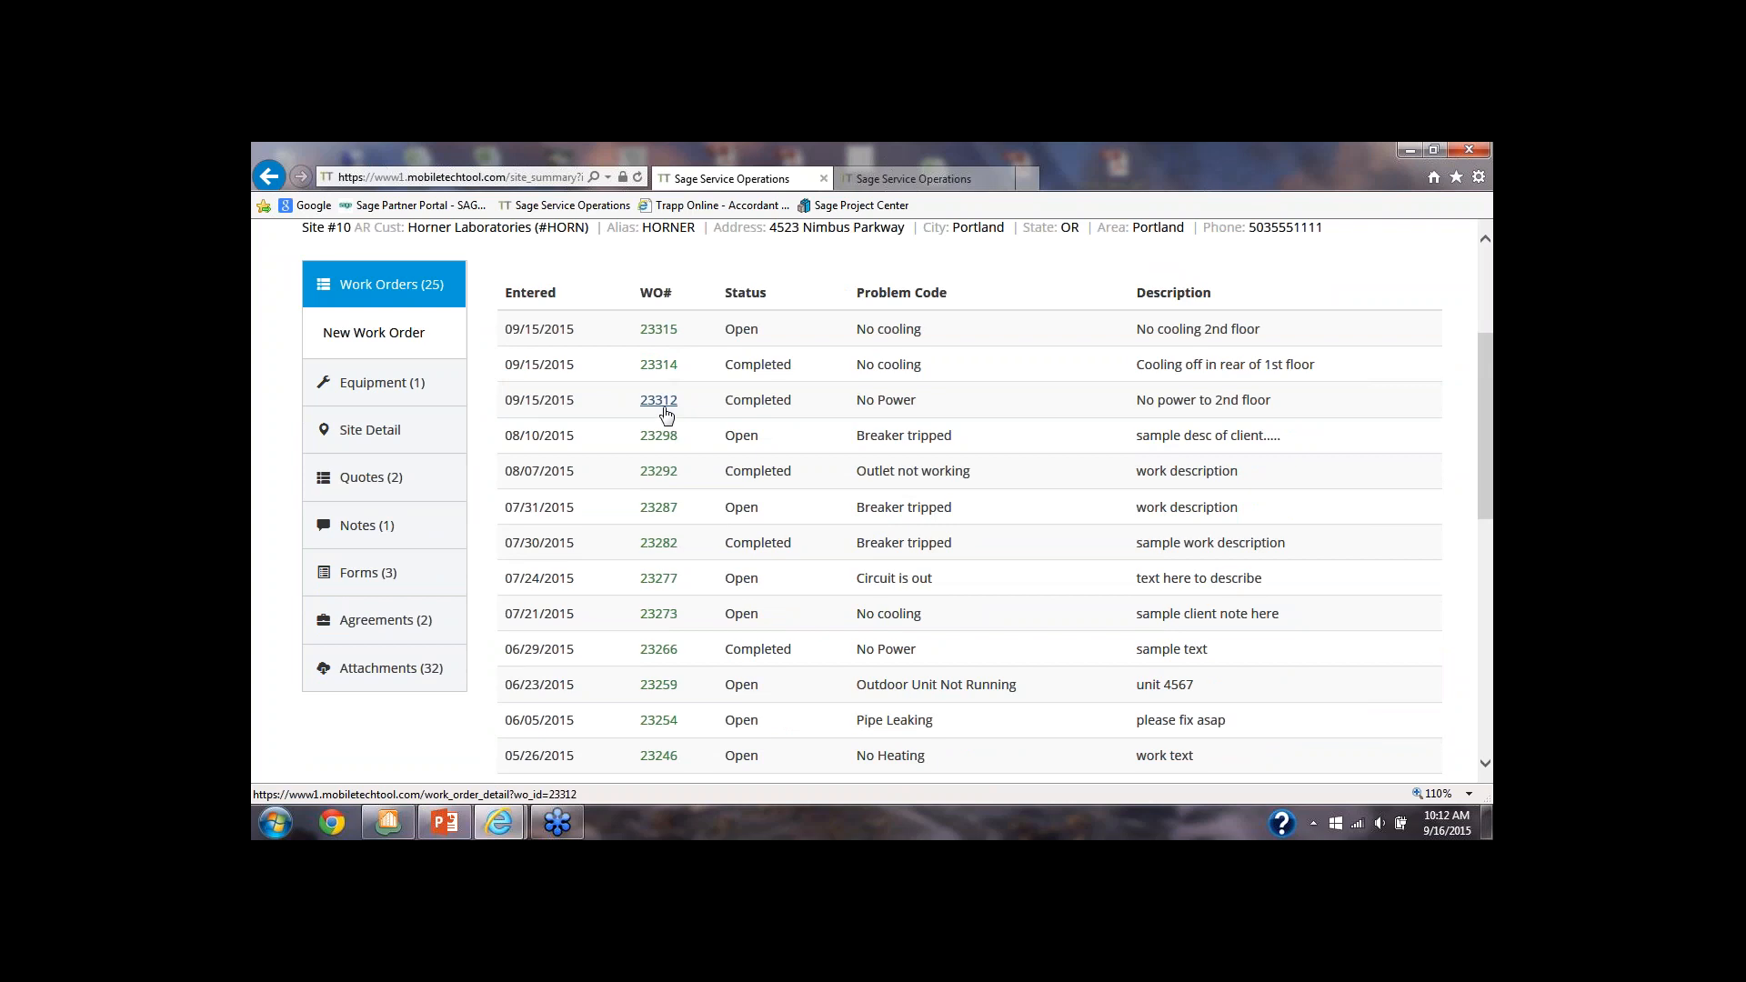
# Open the site's Air Conditioners equipment record, examine its overview and available sections, and return to the site summary
pyautogui.click(391, 388)
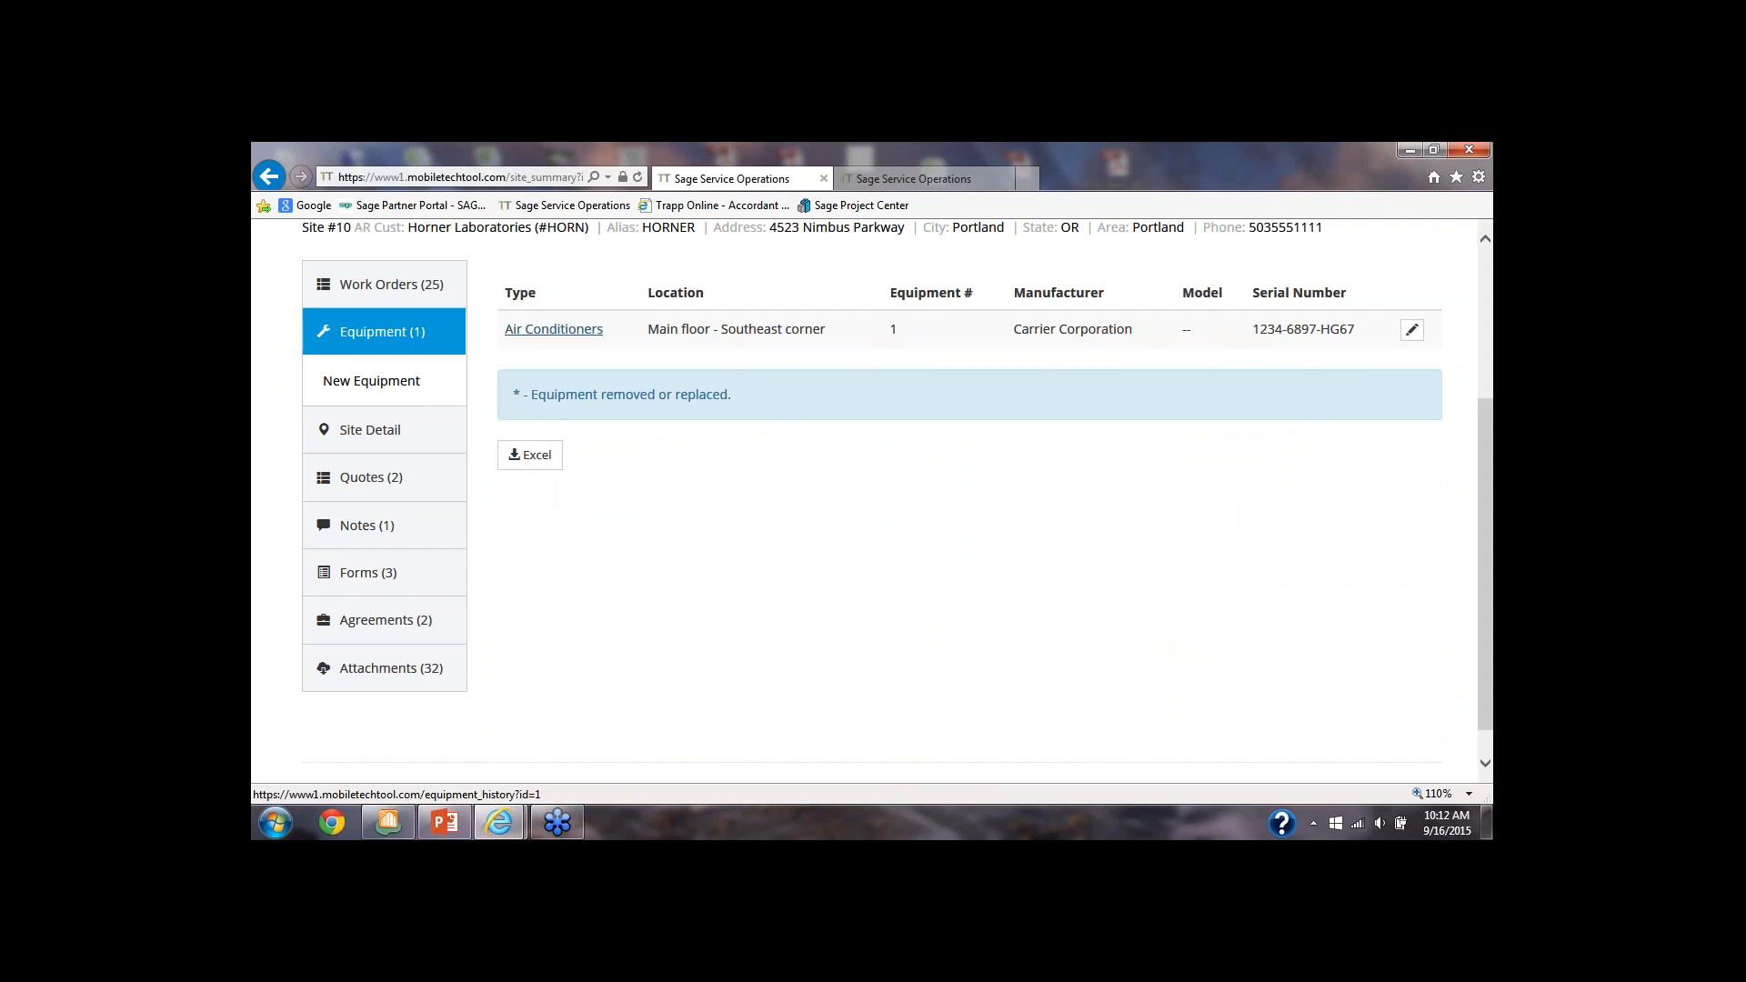
pyautogui.click(545, 336)
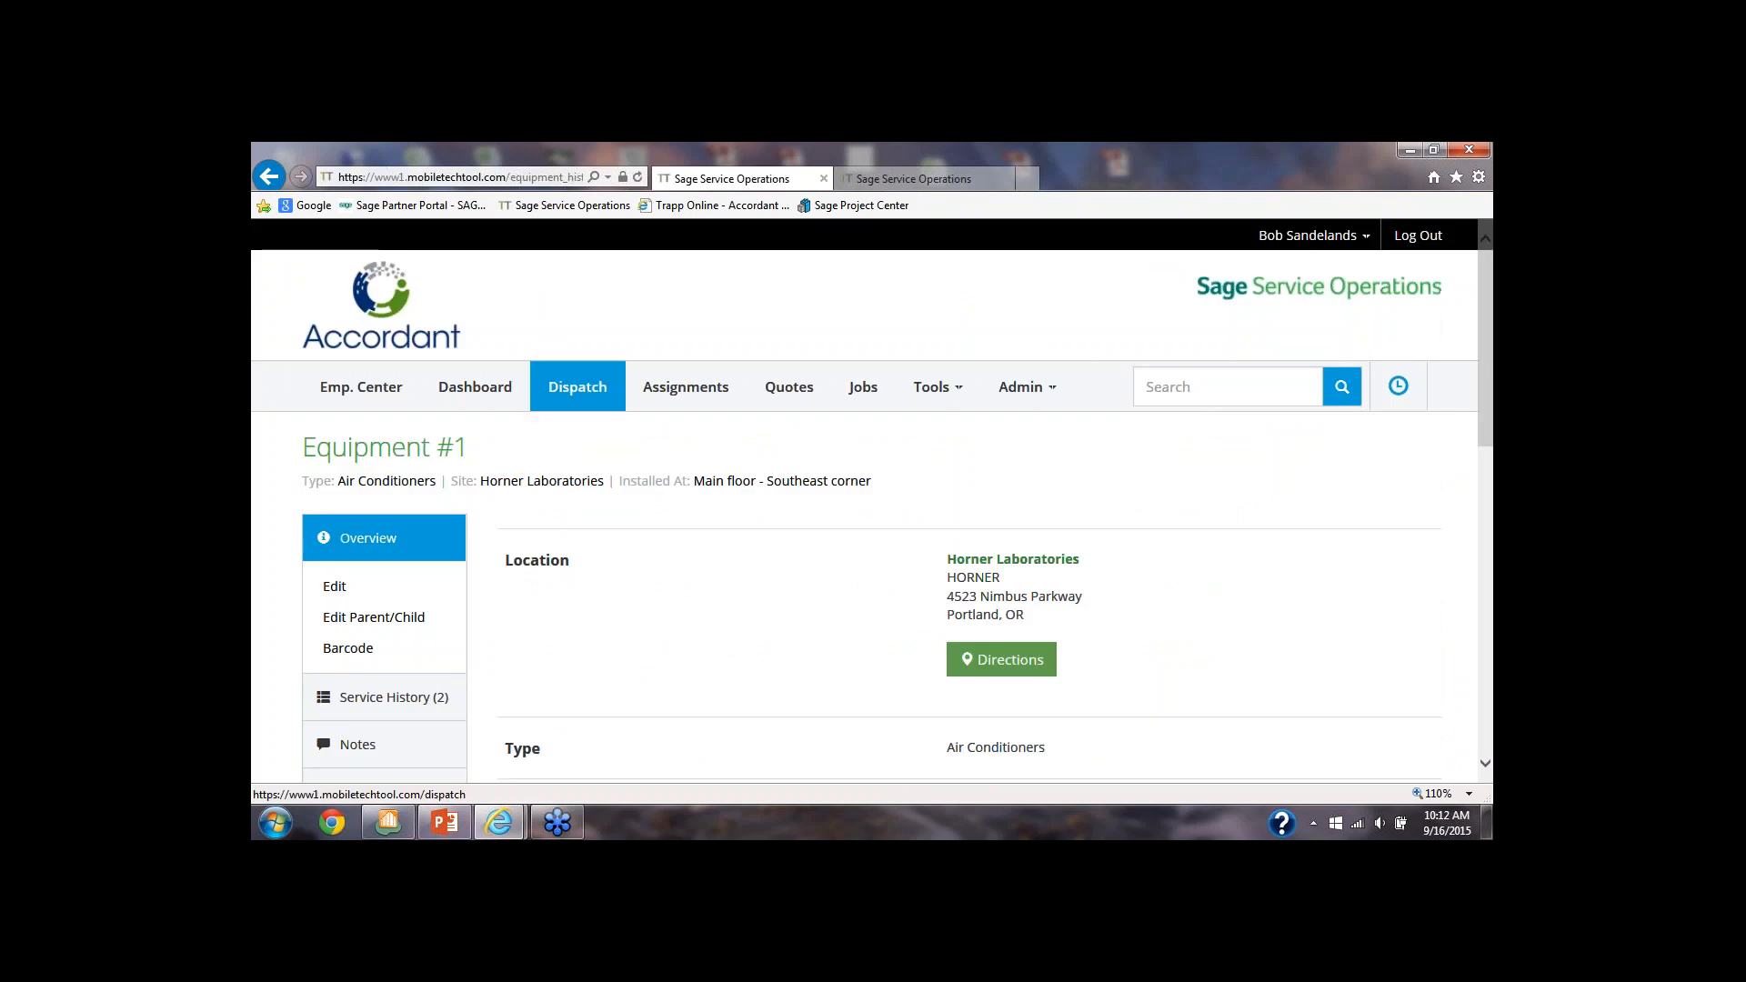
pyautogui.scroll(-1, 460, 533)
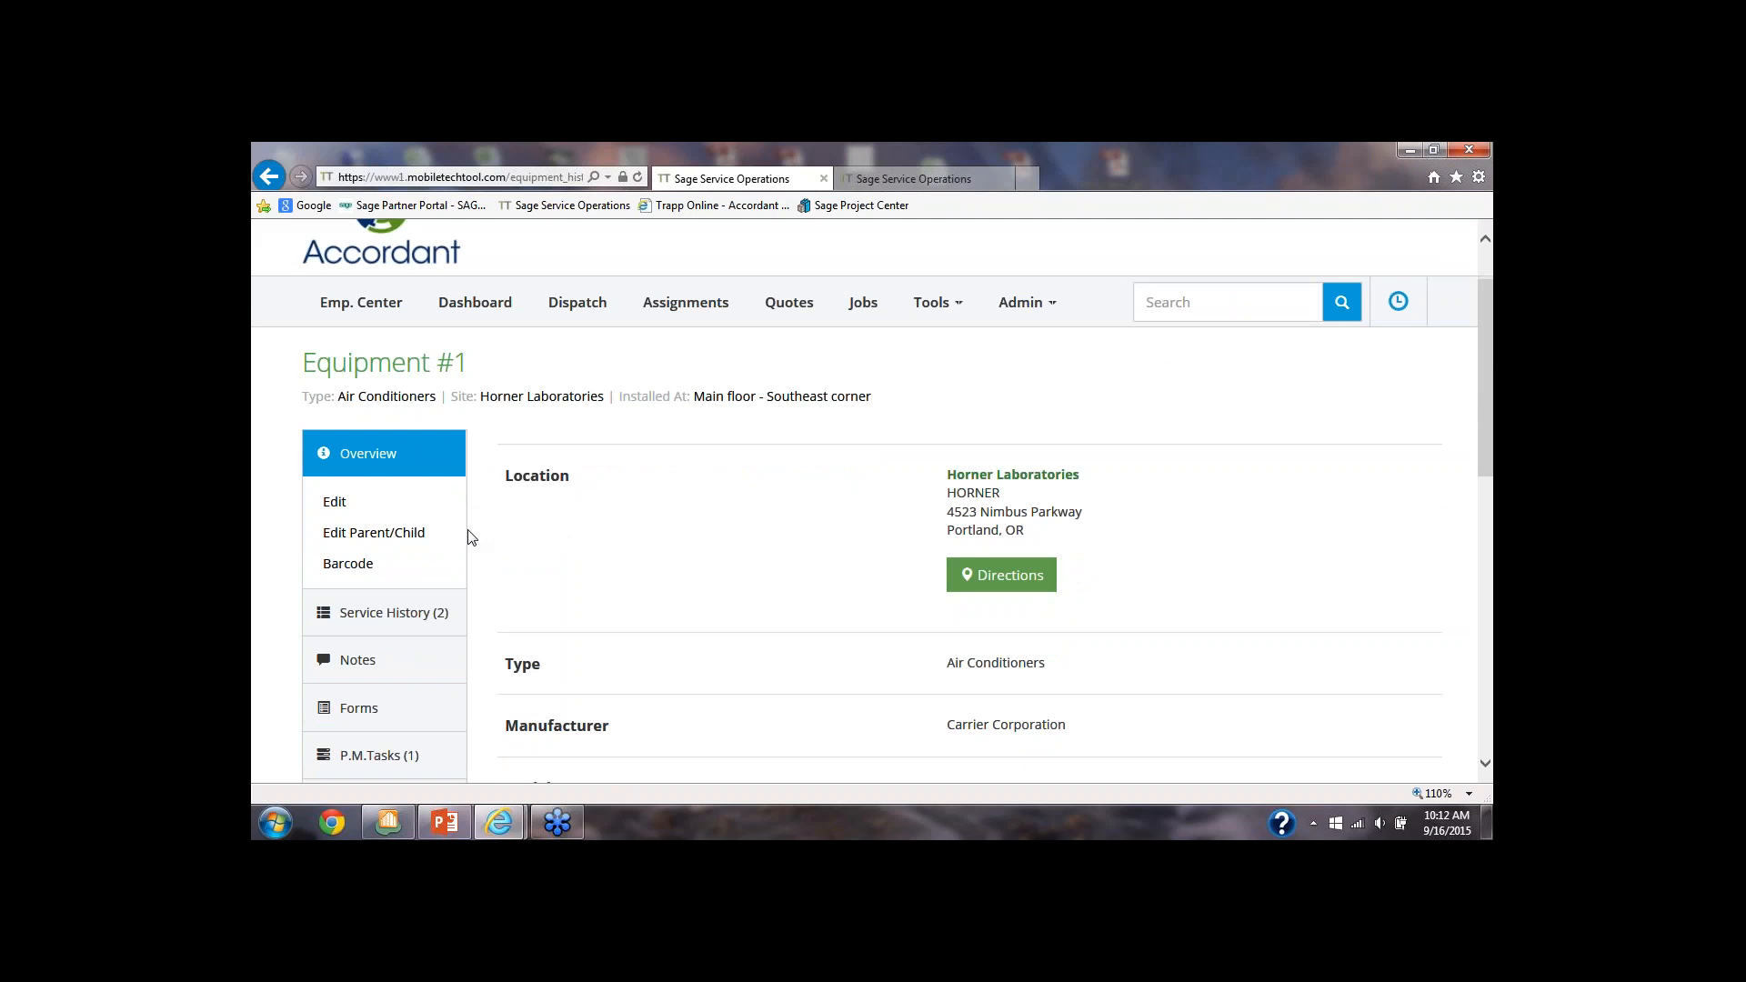
pyautogui.scroll(-1, 471, 538)
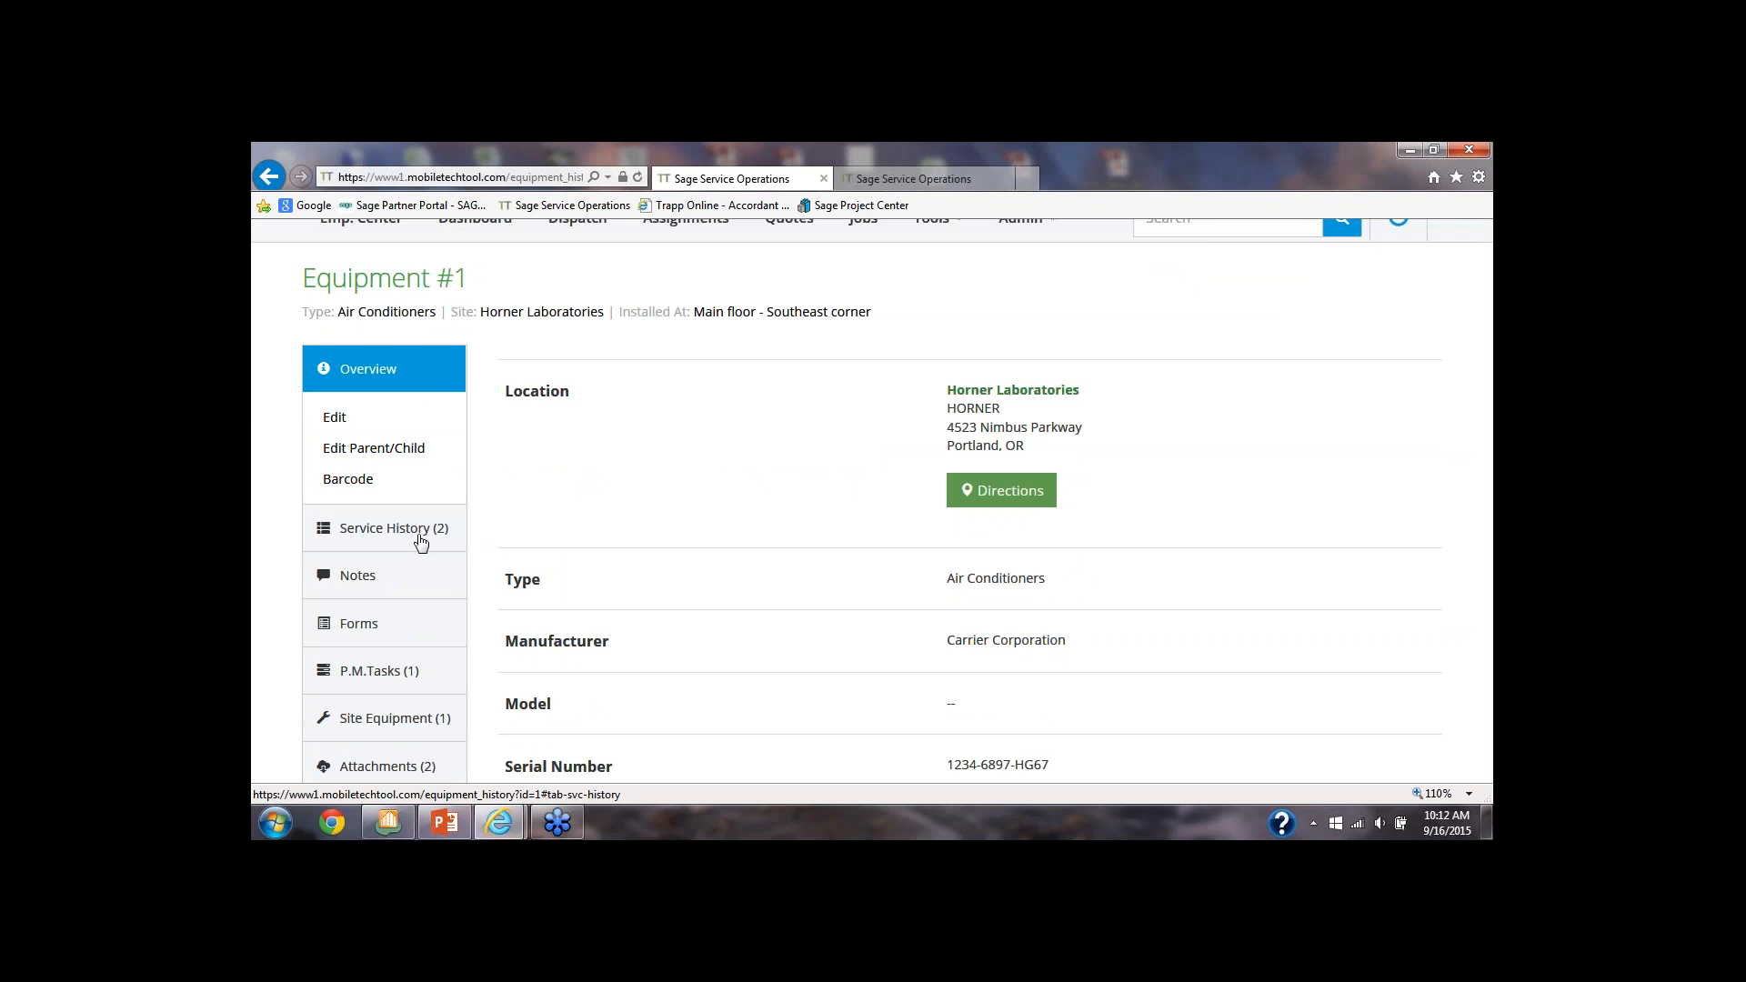
pyautogui.scroll(1, 420, 542)
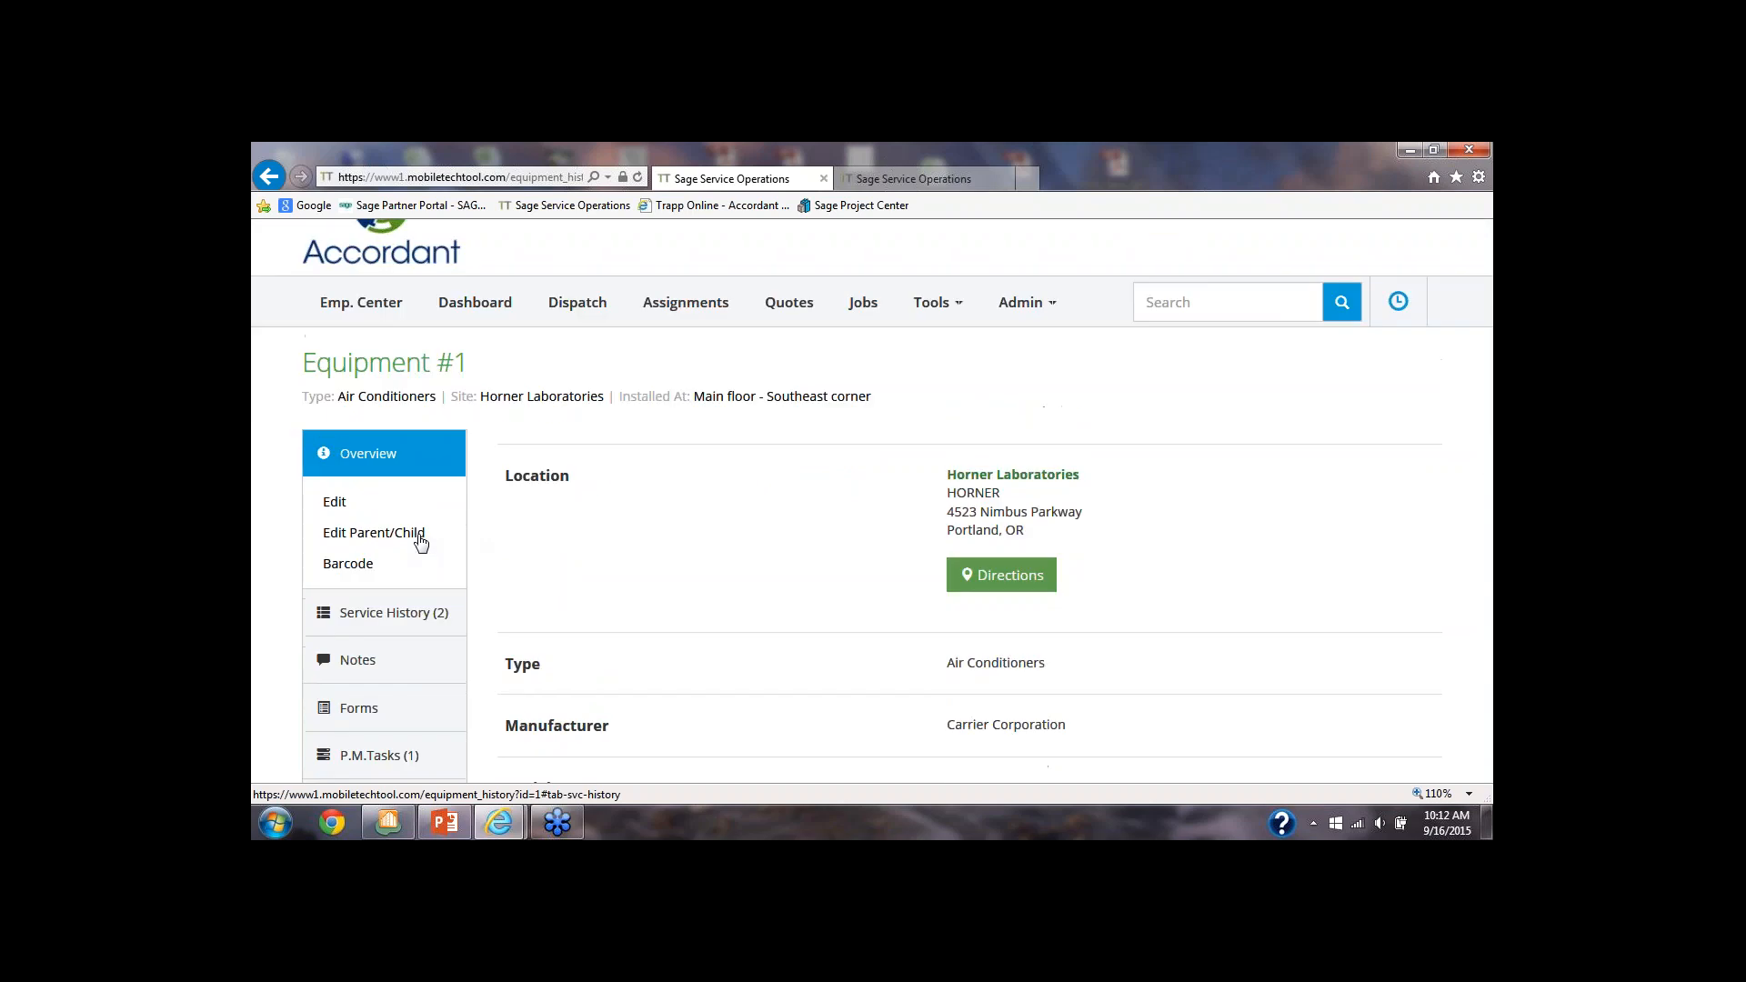
pyautogui.click(270, 178)
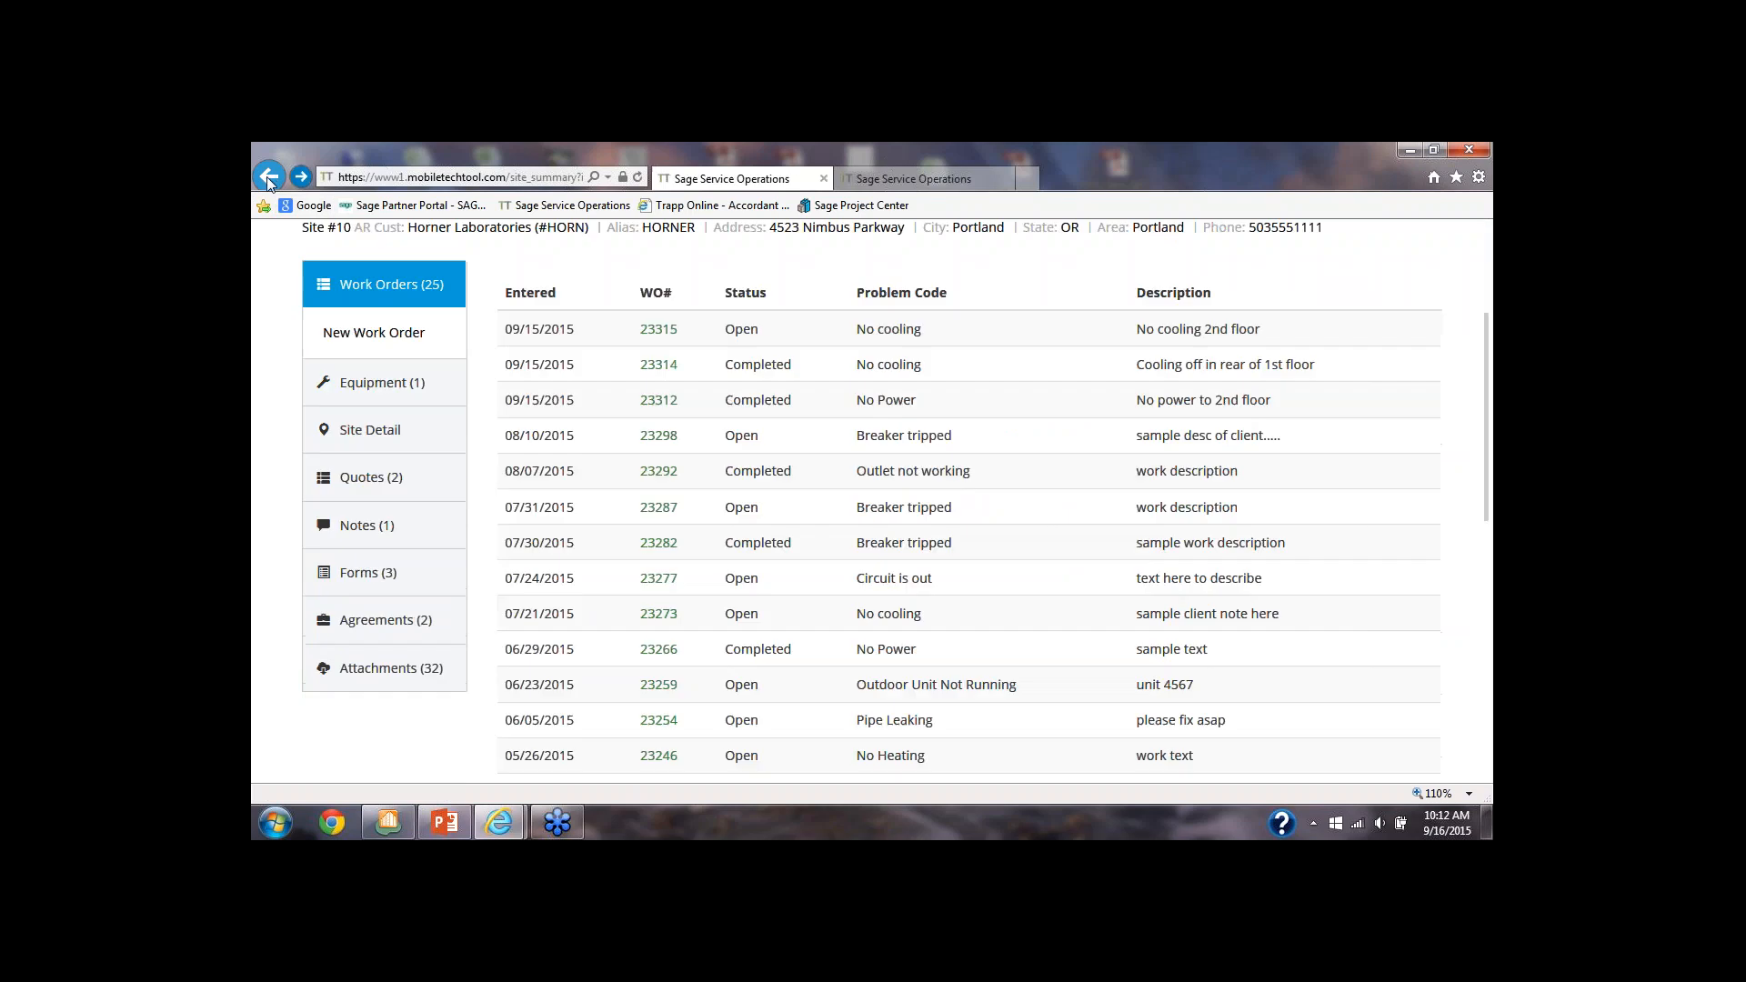
# Look over the remaining sections of the Horner Laboratories site summary and return to the assignments
pyautogui.scroll(1, 373, 300)
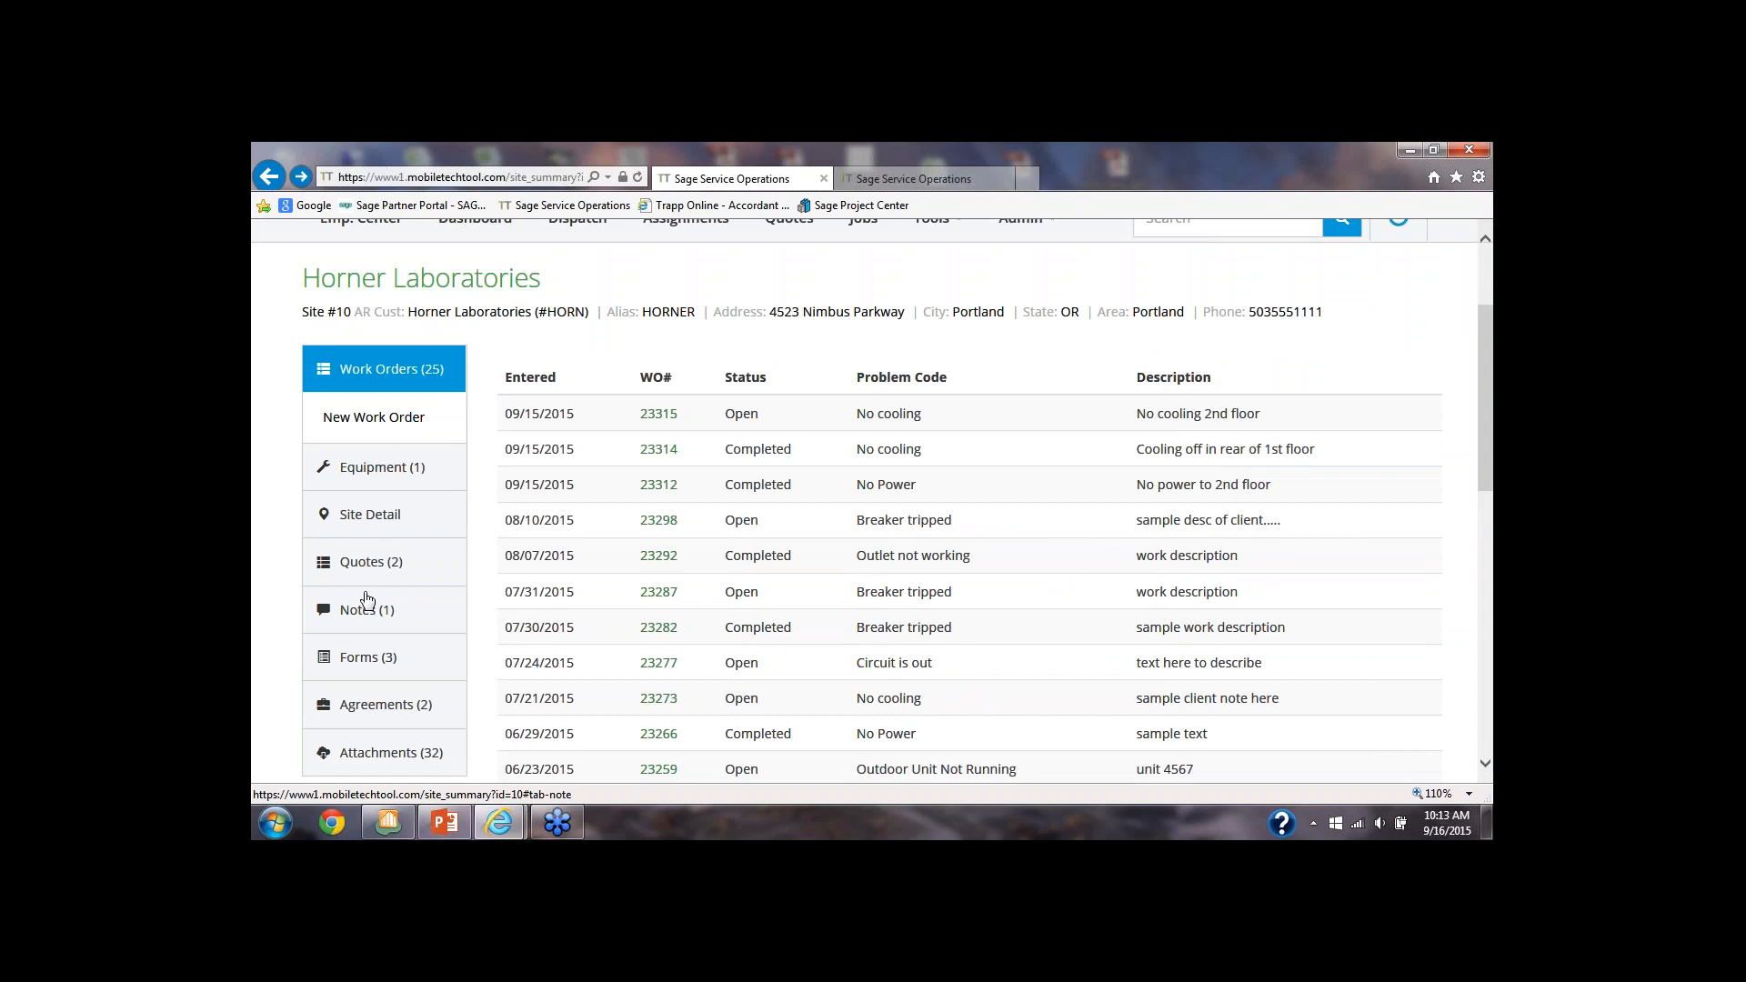
pyautogui.scroll(-2, 369, 604)
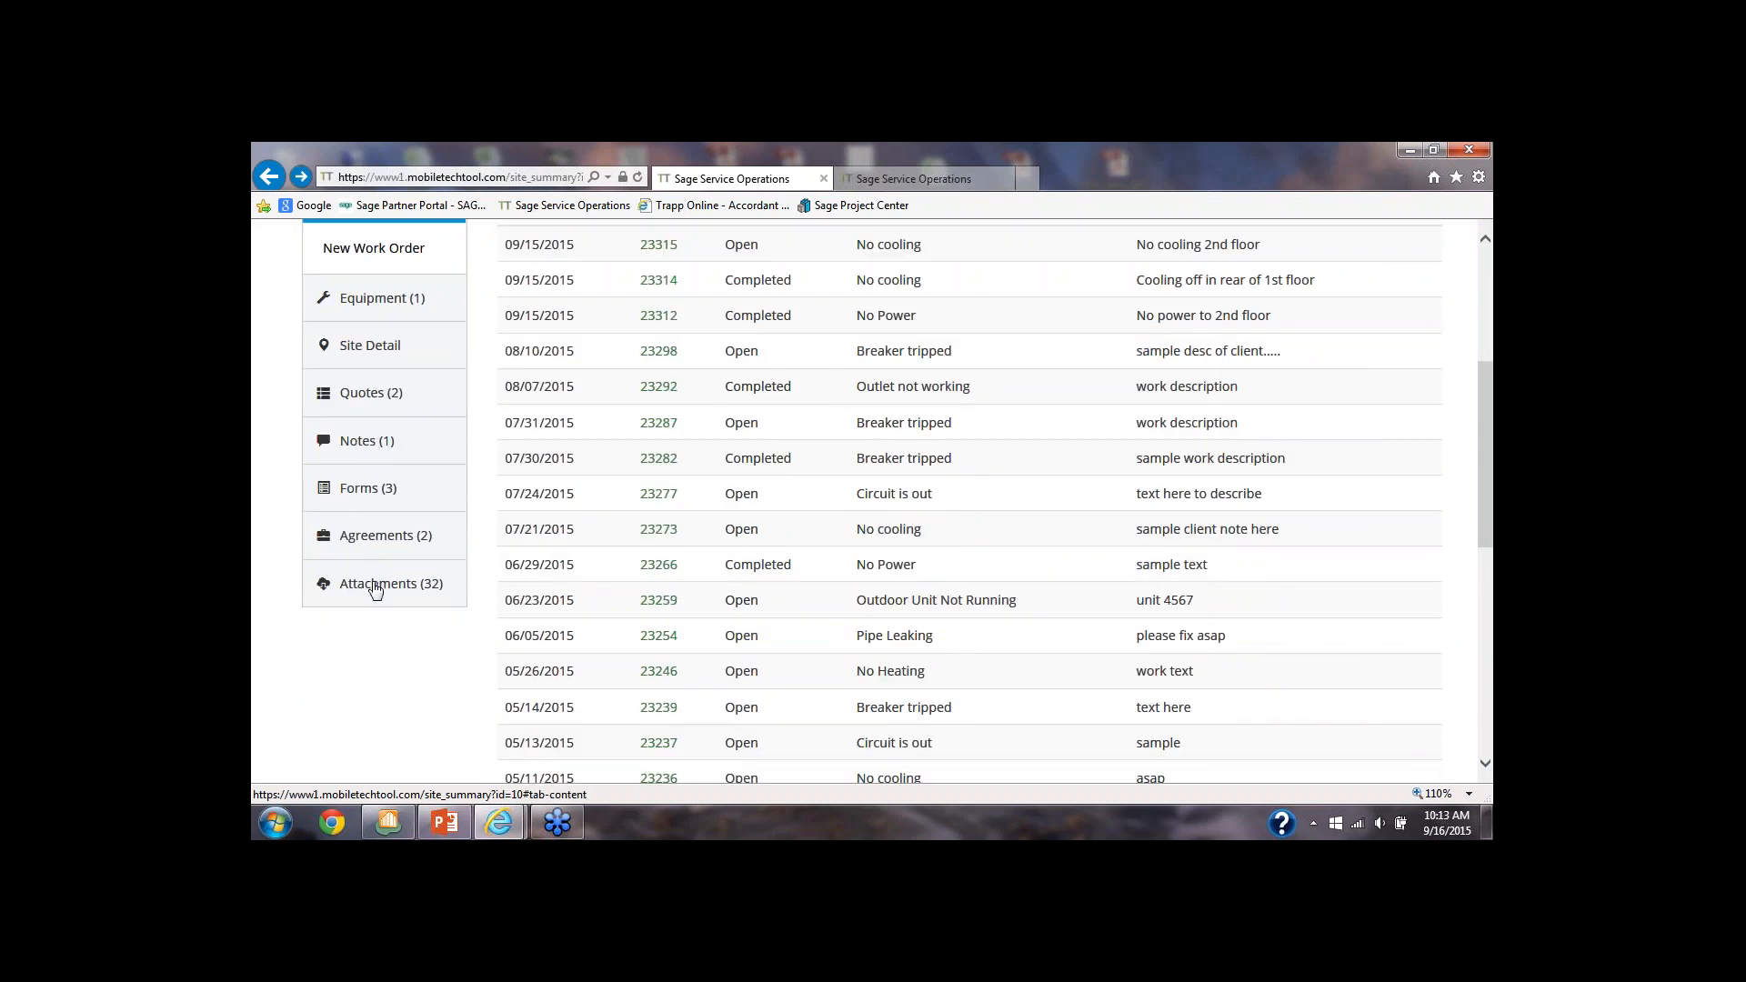
pyautogui.scroll(1, 374, 589)
pyautogui.scroll(3, 374, 589)
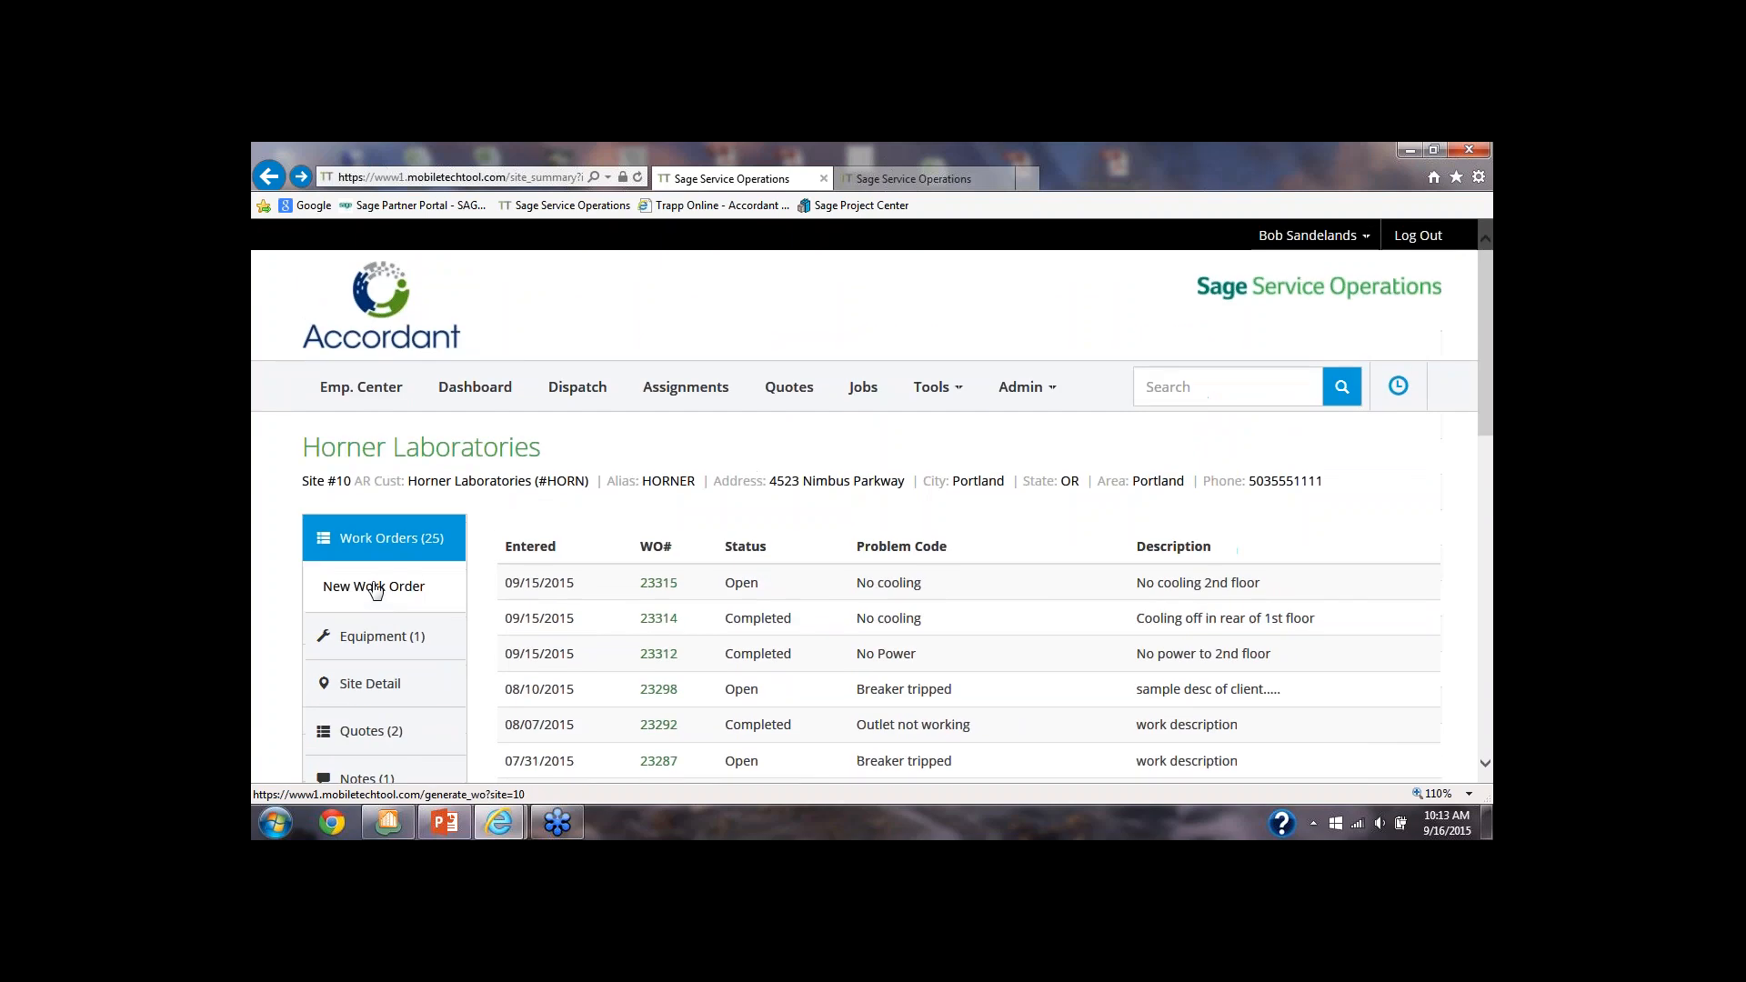
pyautogui.click(270, 179)
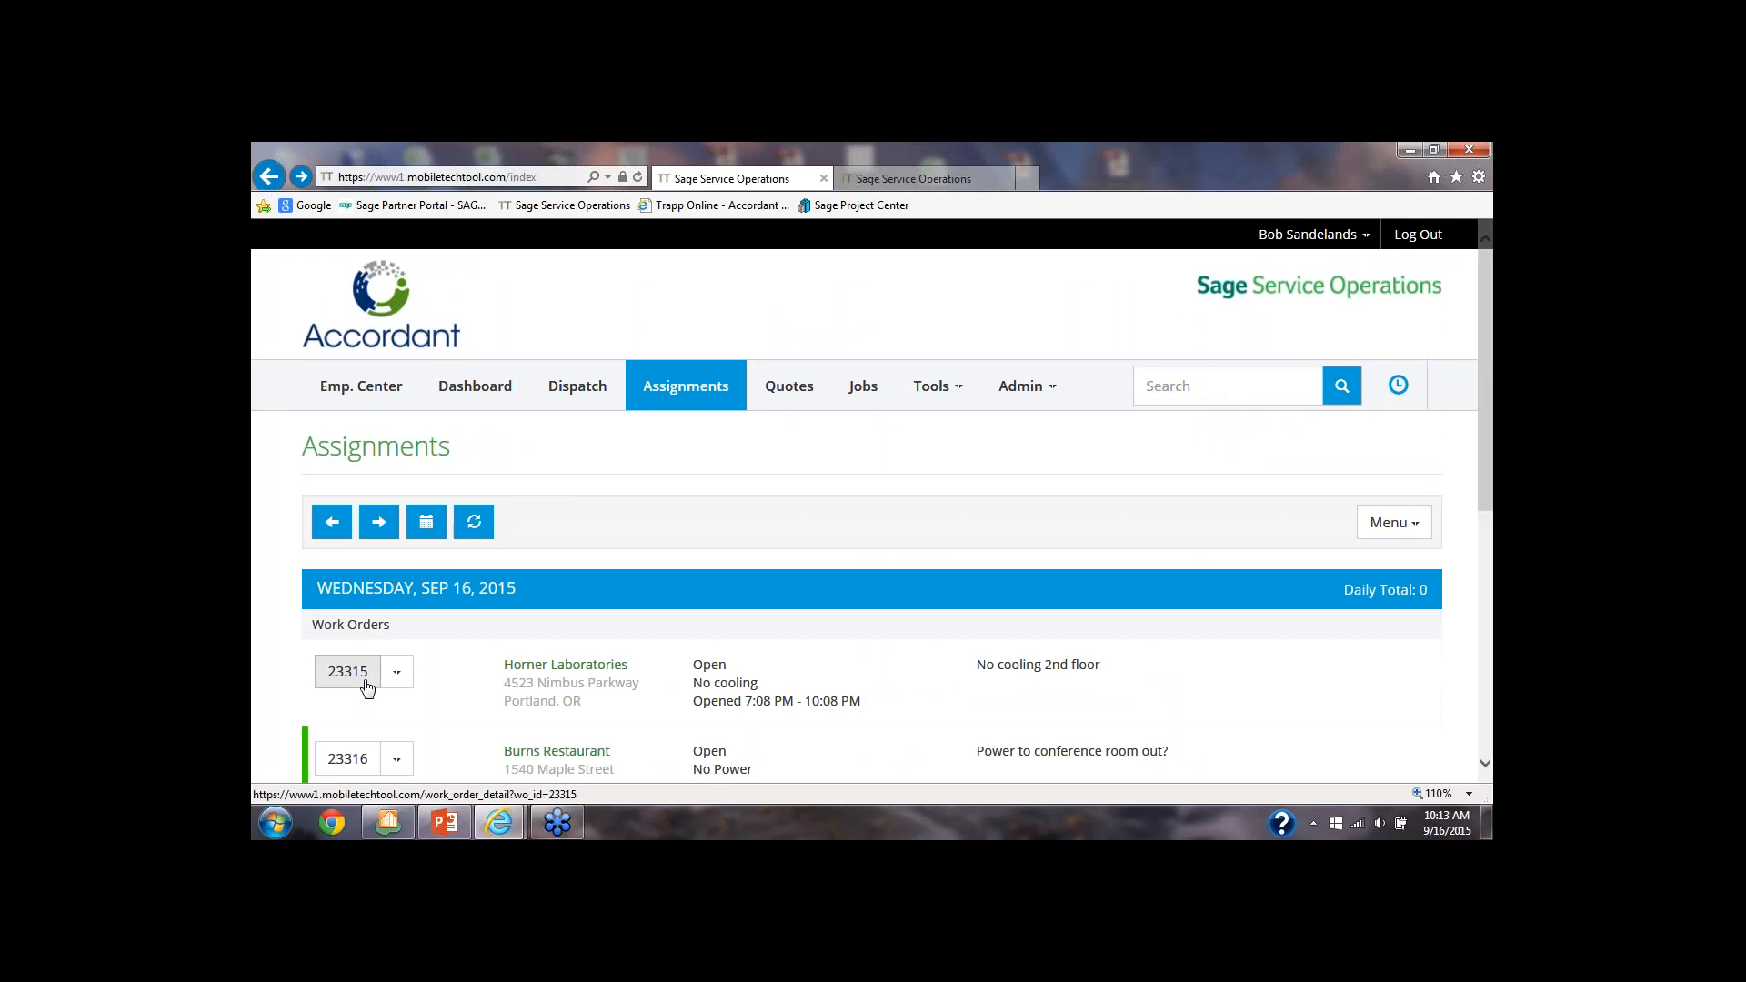
# Find the ALLState University breaker work order by its work order number, open it, and return to the assignments
pyautogui.click(567, 675)
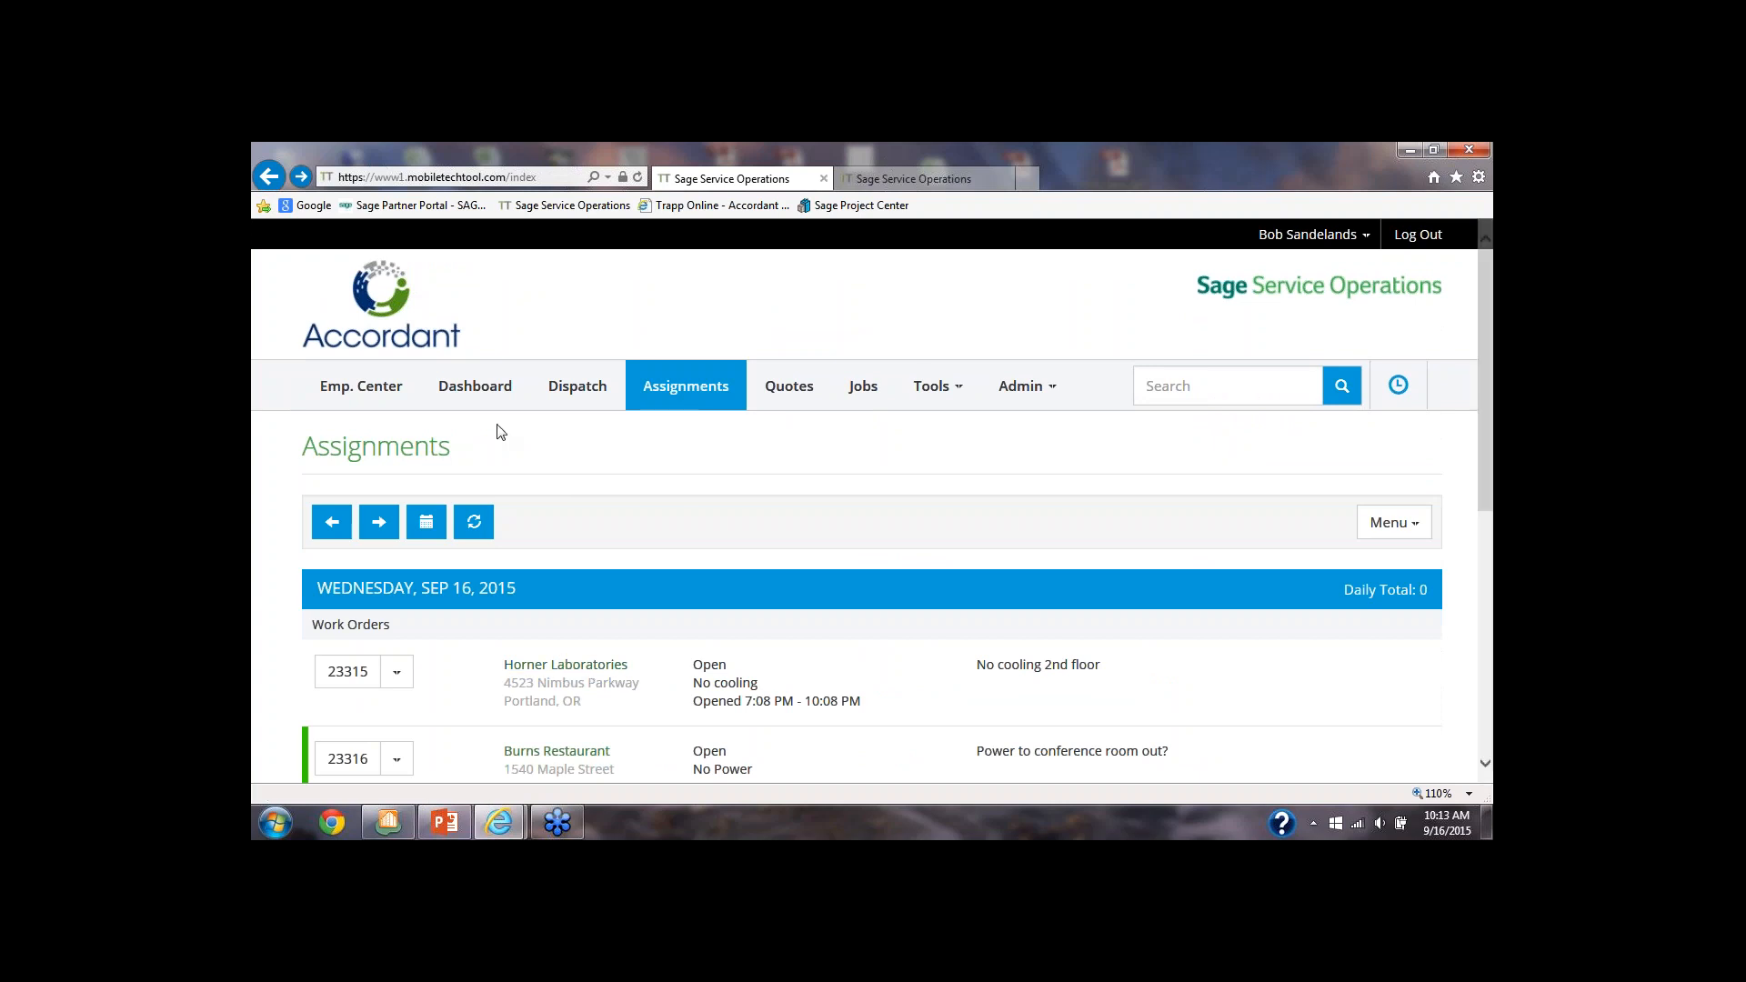
pyautogui.click(1204, 385)
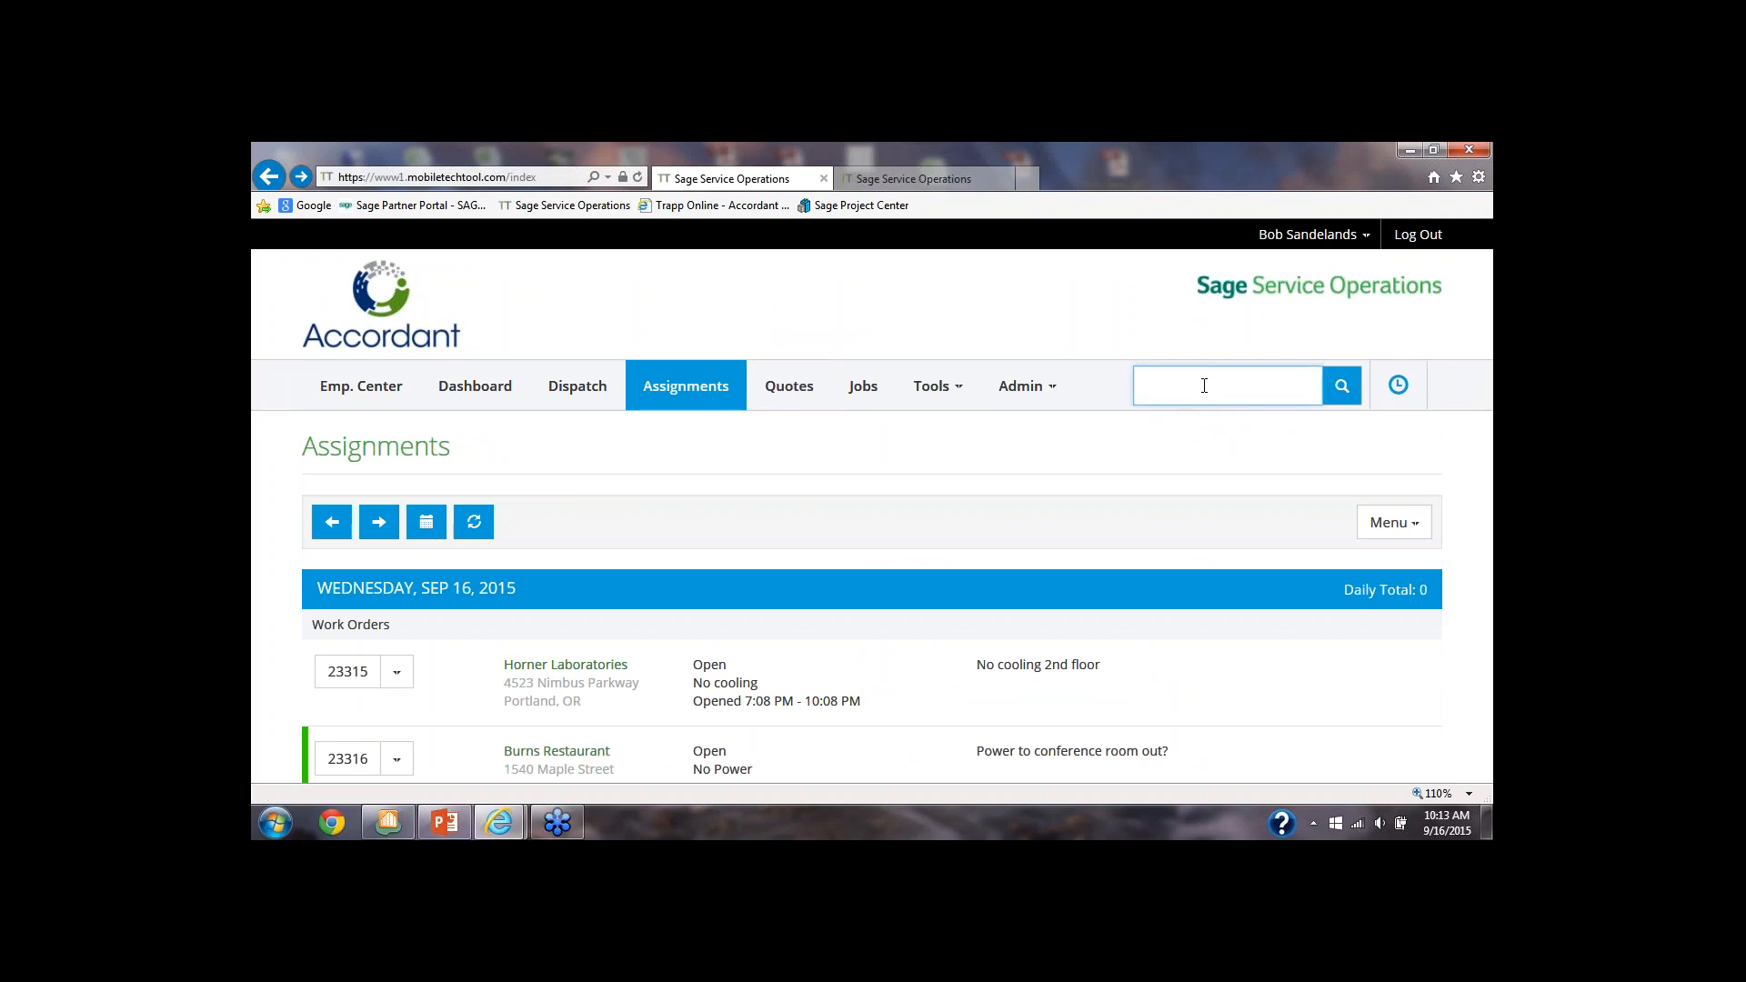
pyautogui.write('23310')
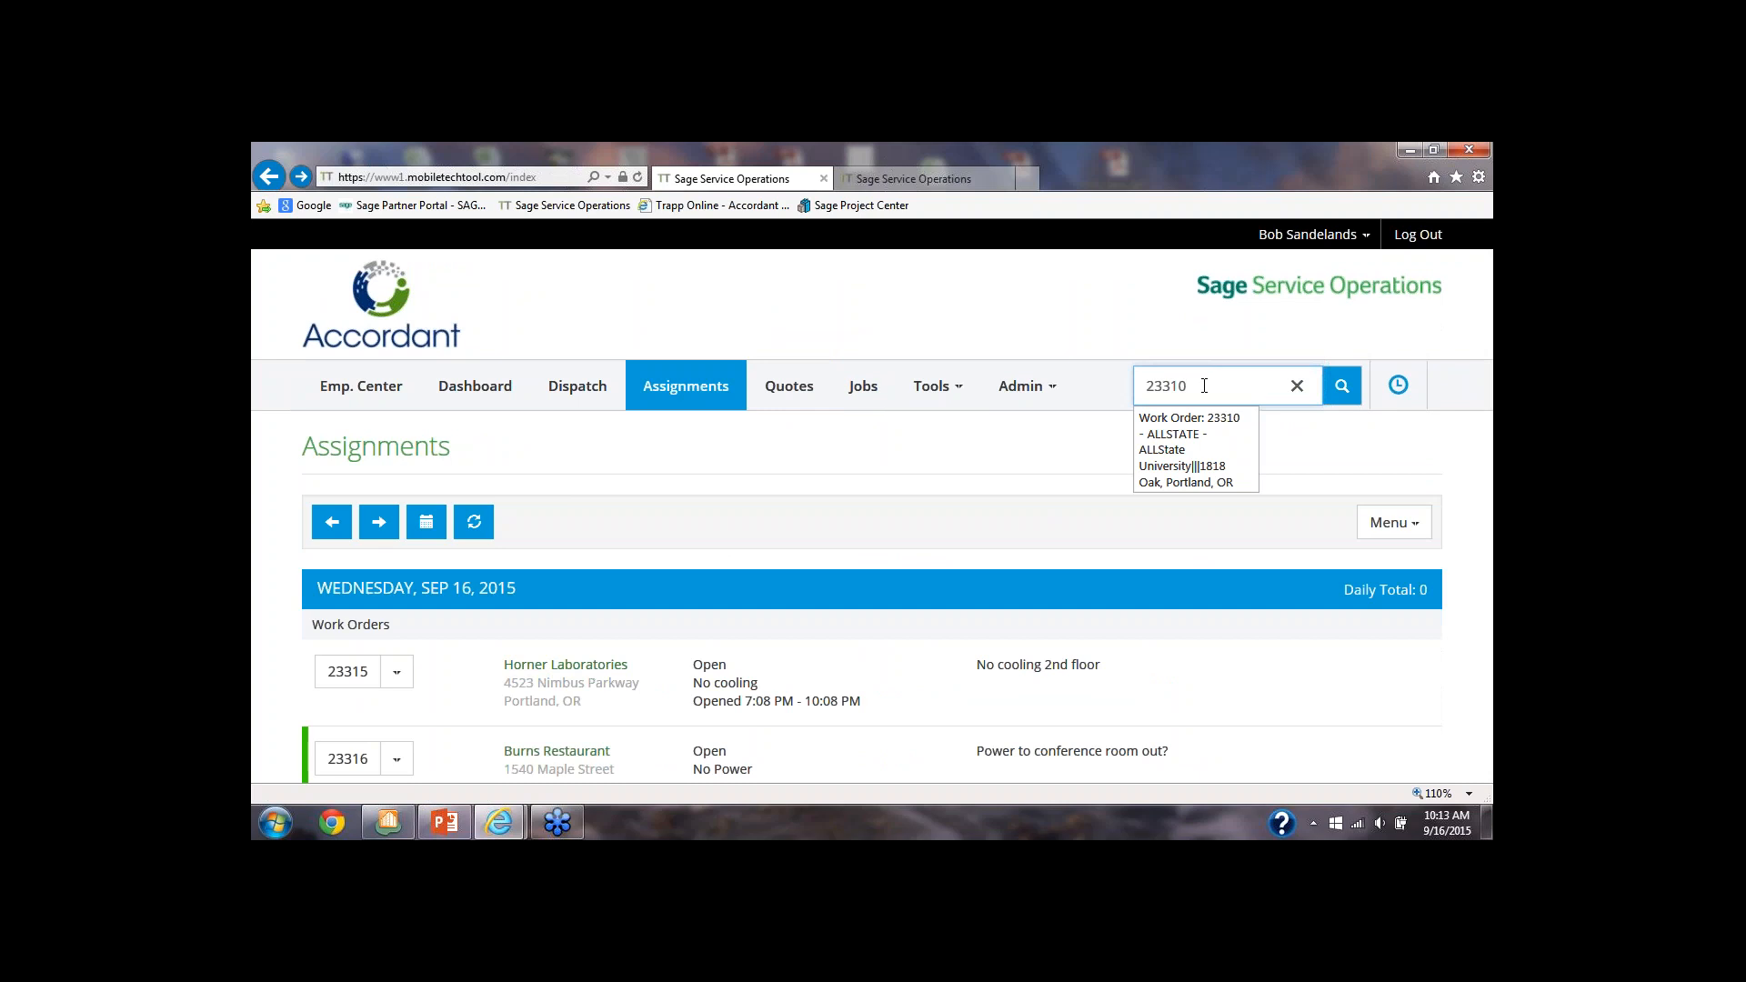
pyautogui.click(1187, 429)
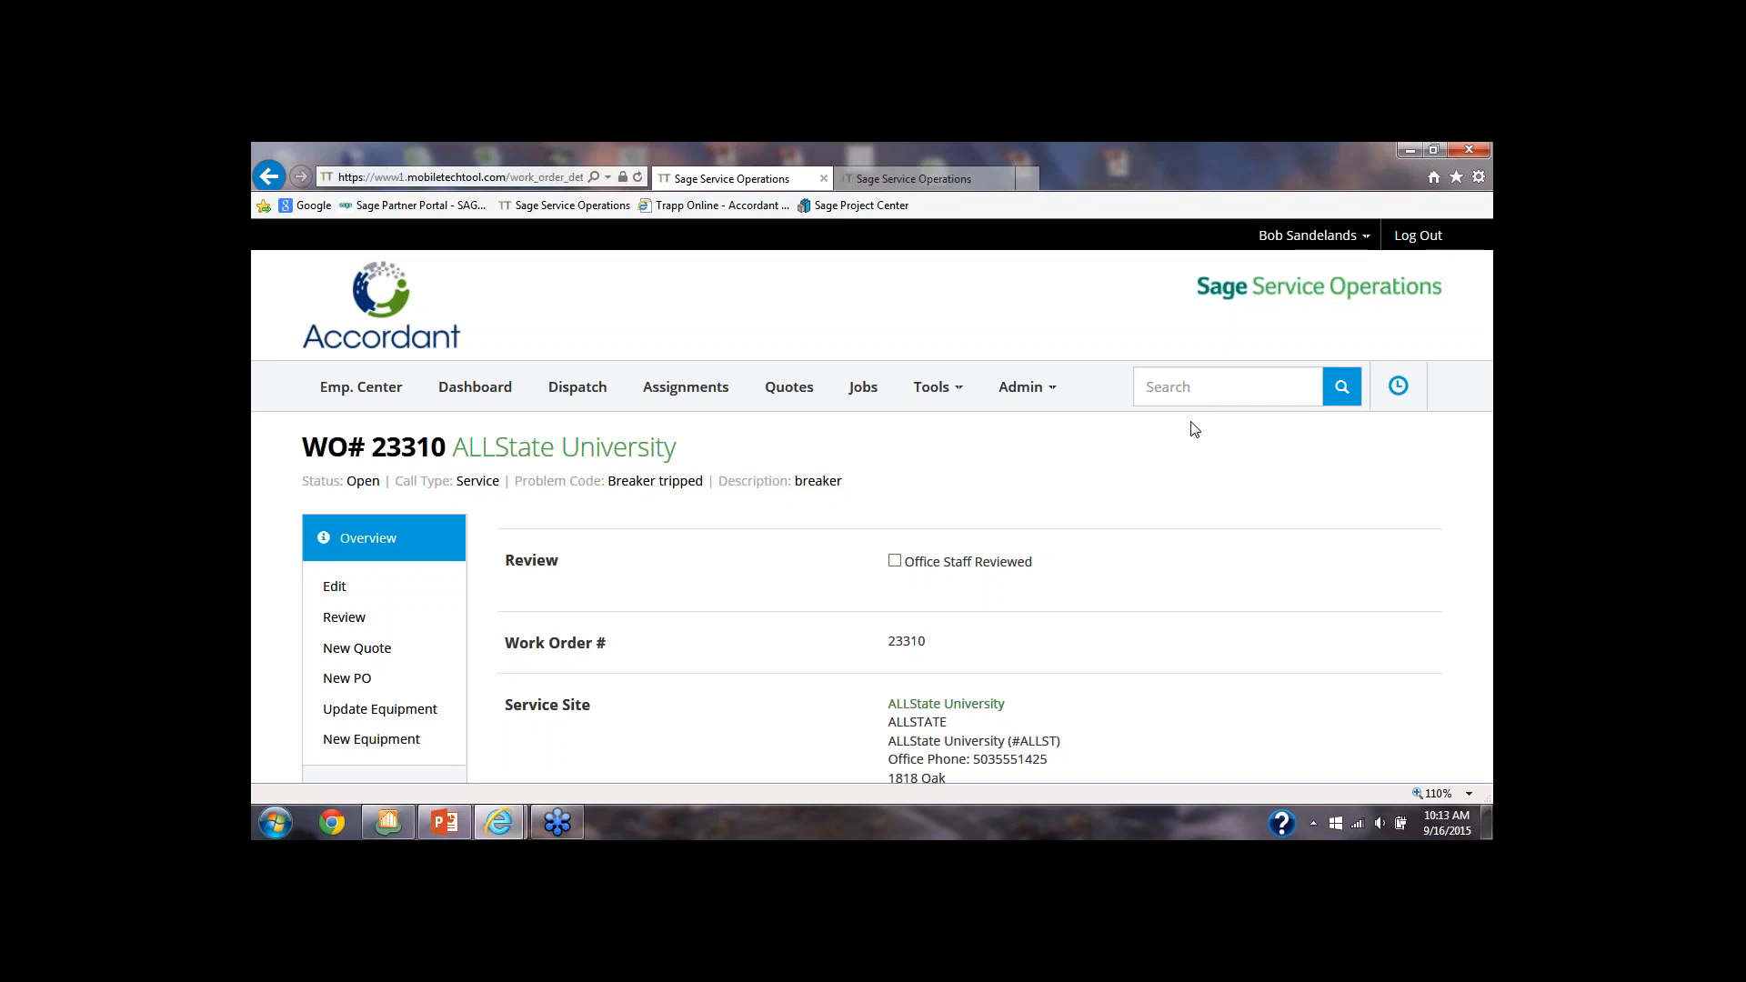
pyautogui.click(260, 178)
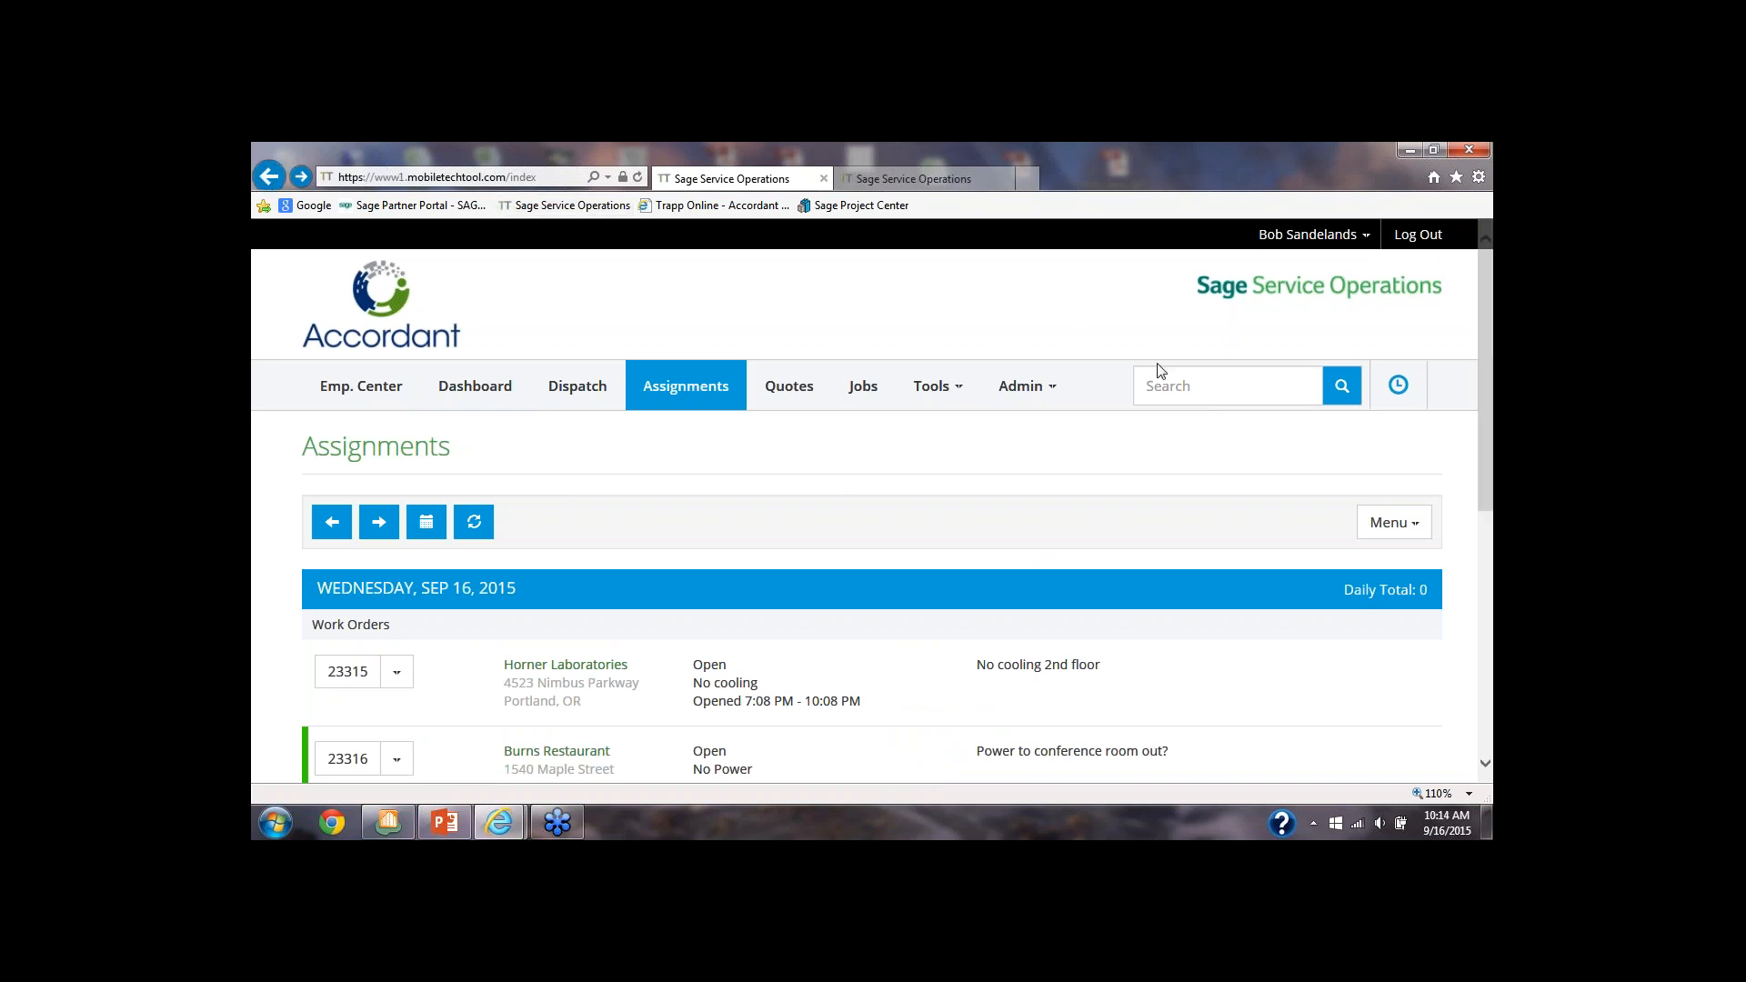
# Run a full content search for "fullerton", view the matching service reports, and return to the assignments
pyautogui.click(1167, 389)
pyautogui.write('full')
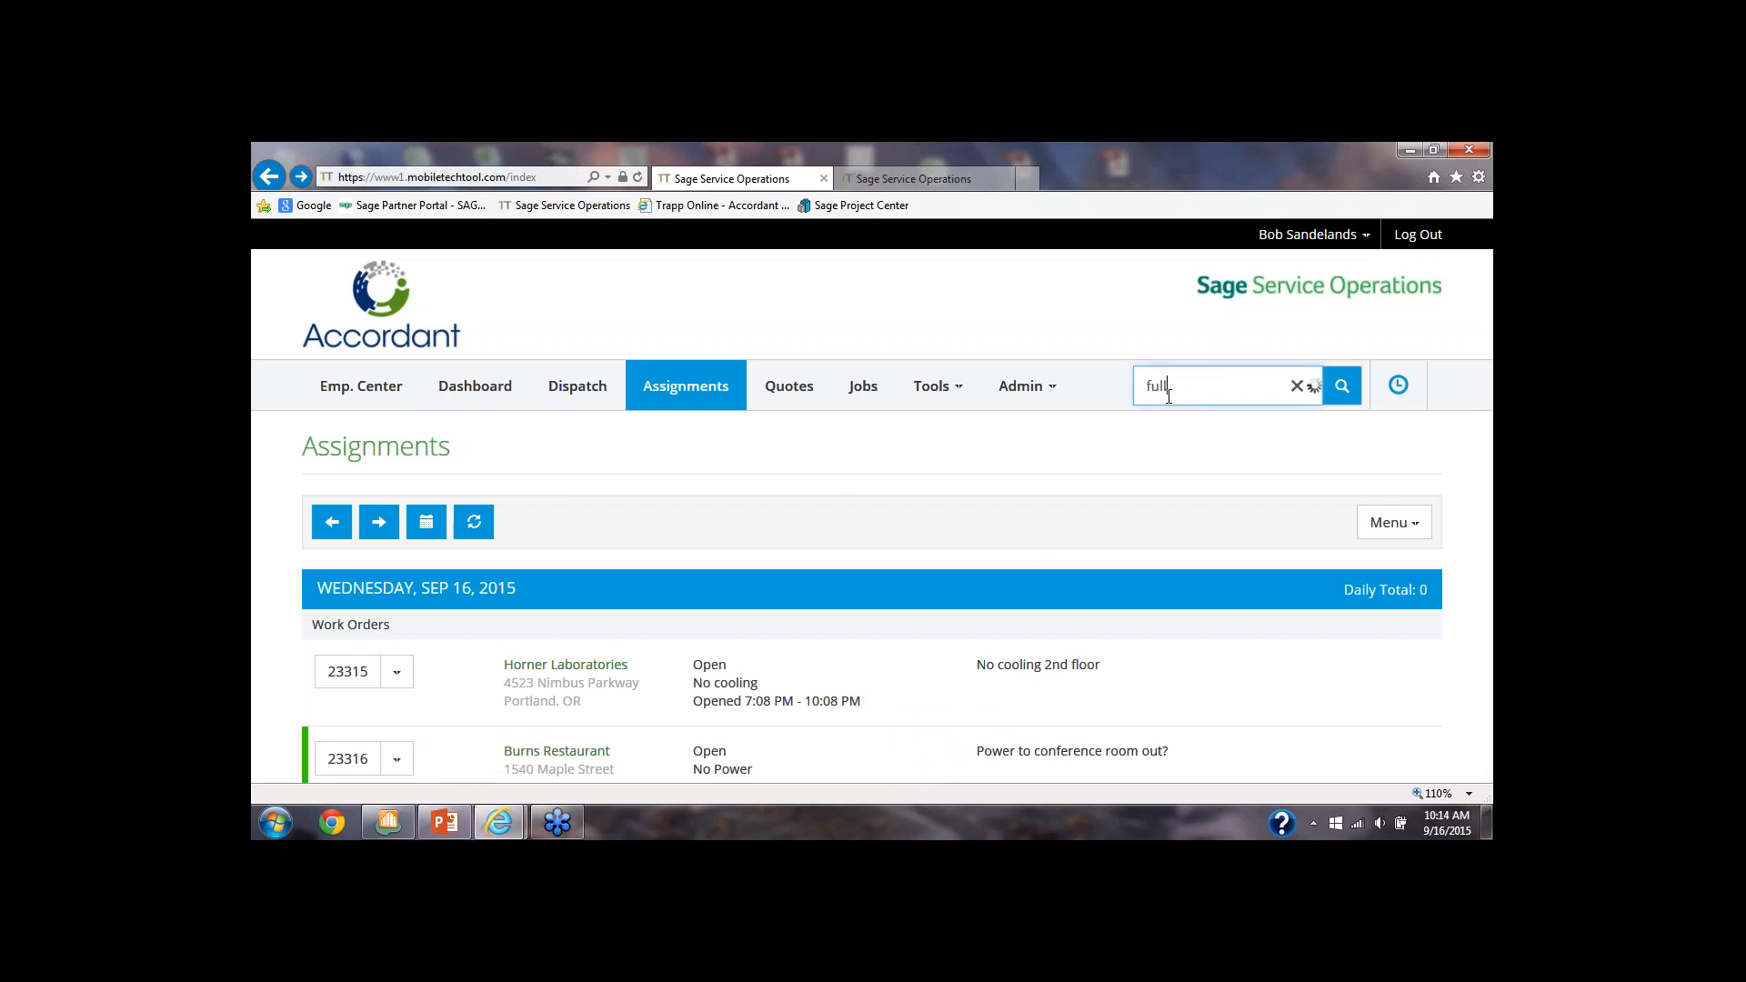
pyautogui.write('ert')
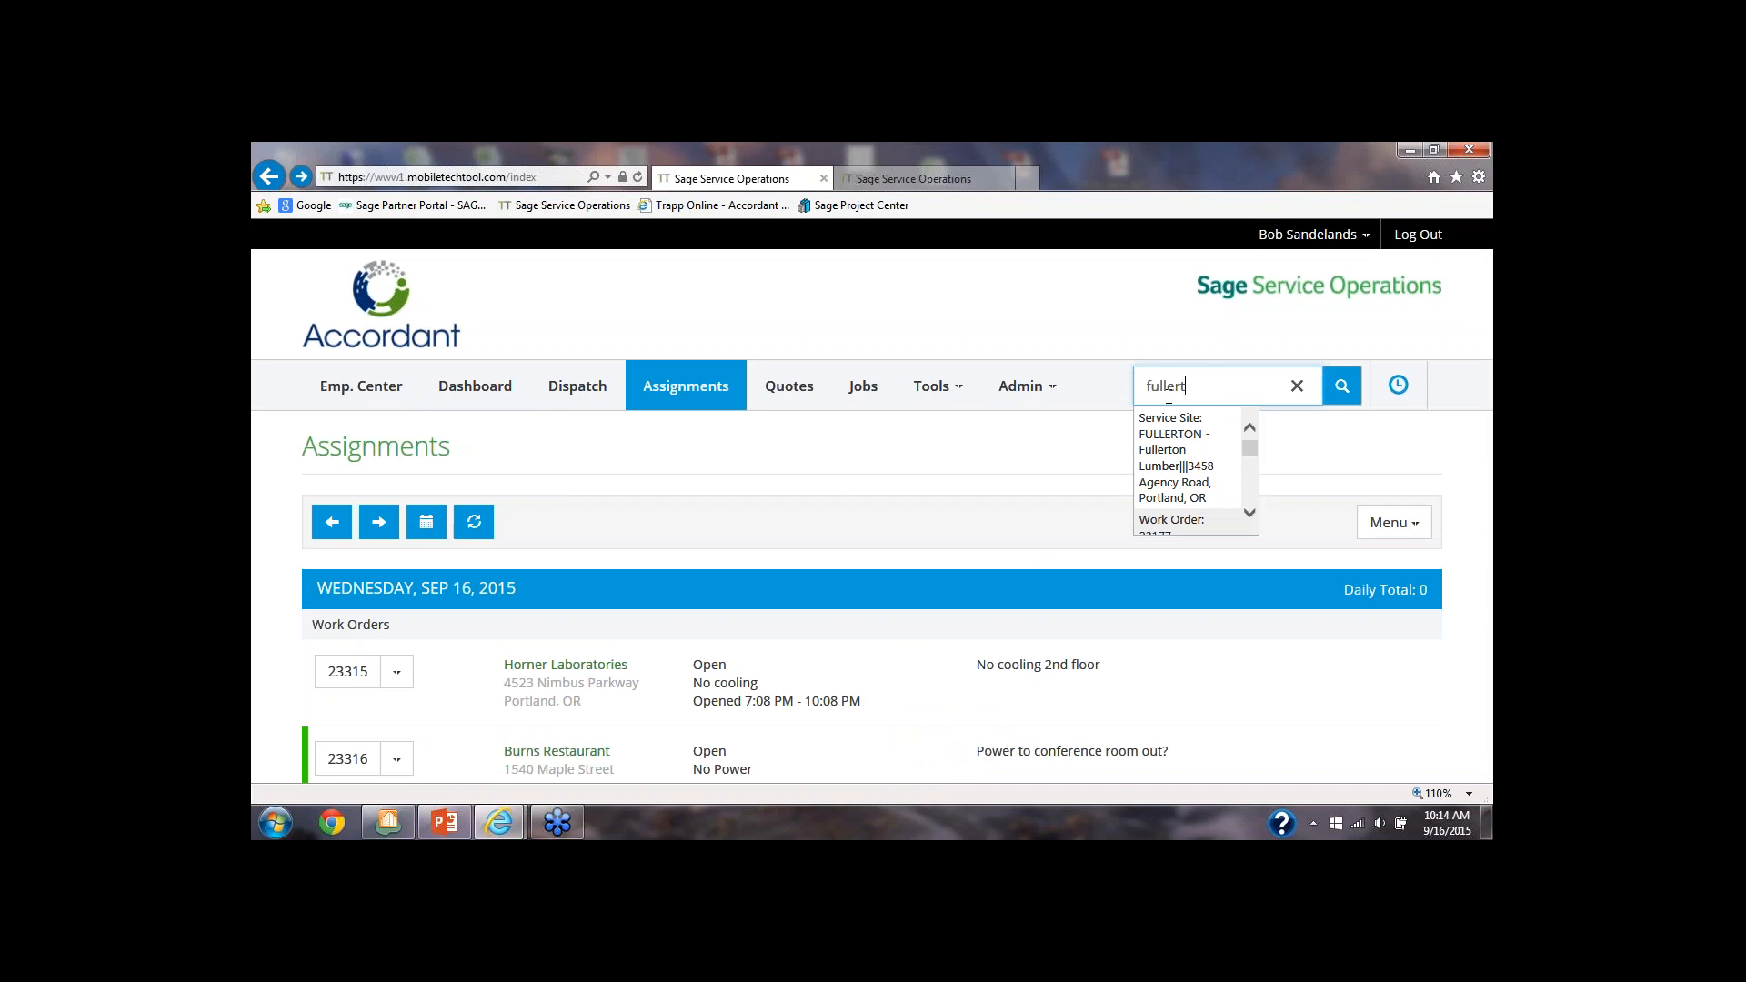
pyautogui.write('on')
pyautogui.press('Return')
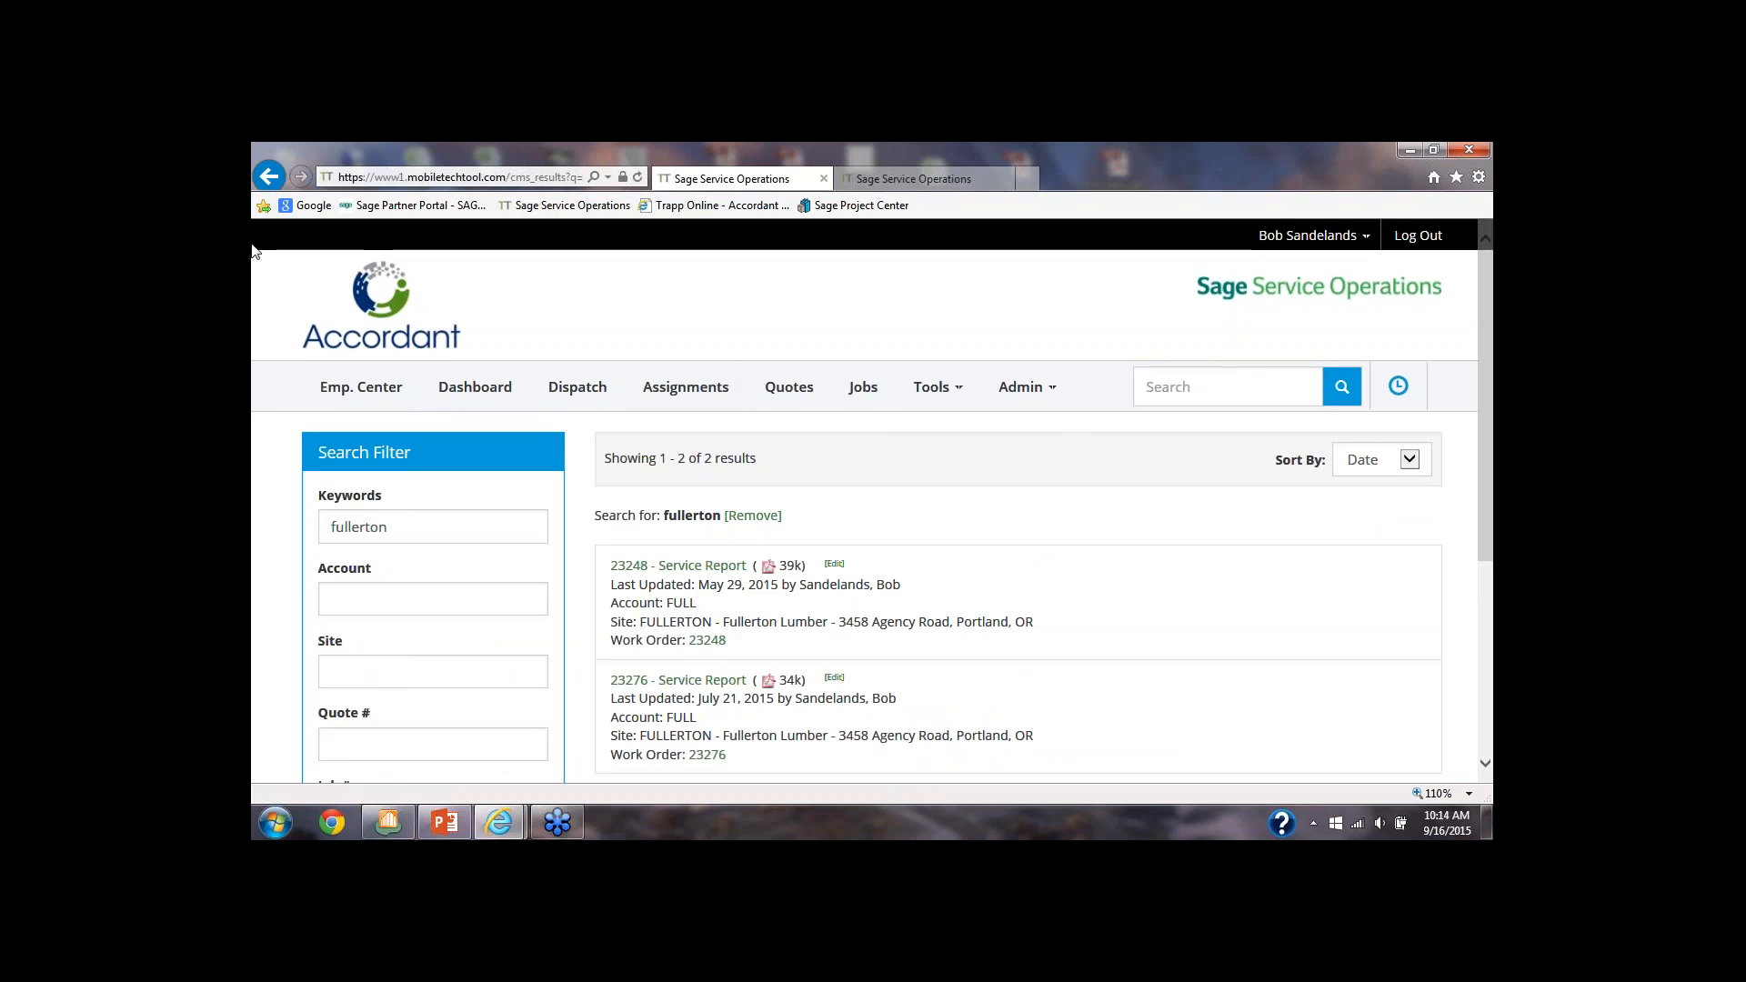
pyautogui.click(268, 177)
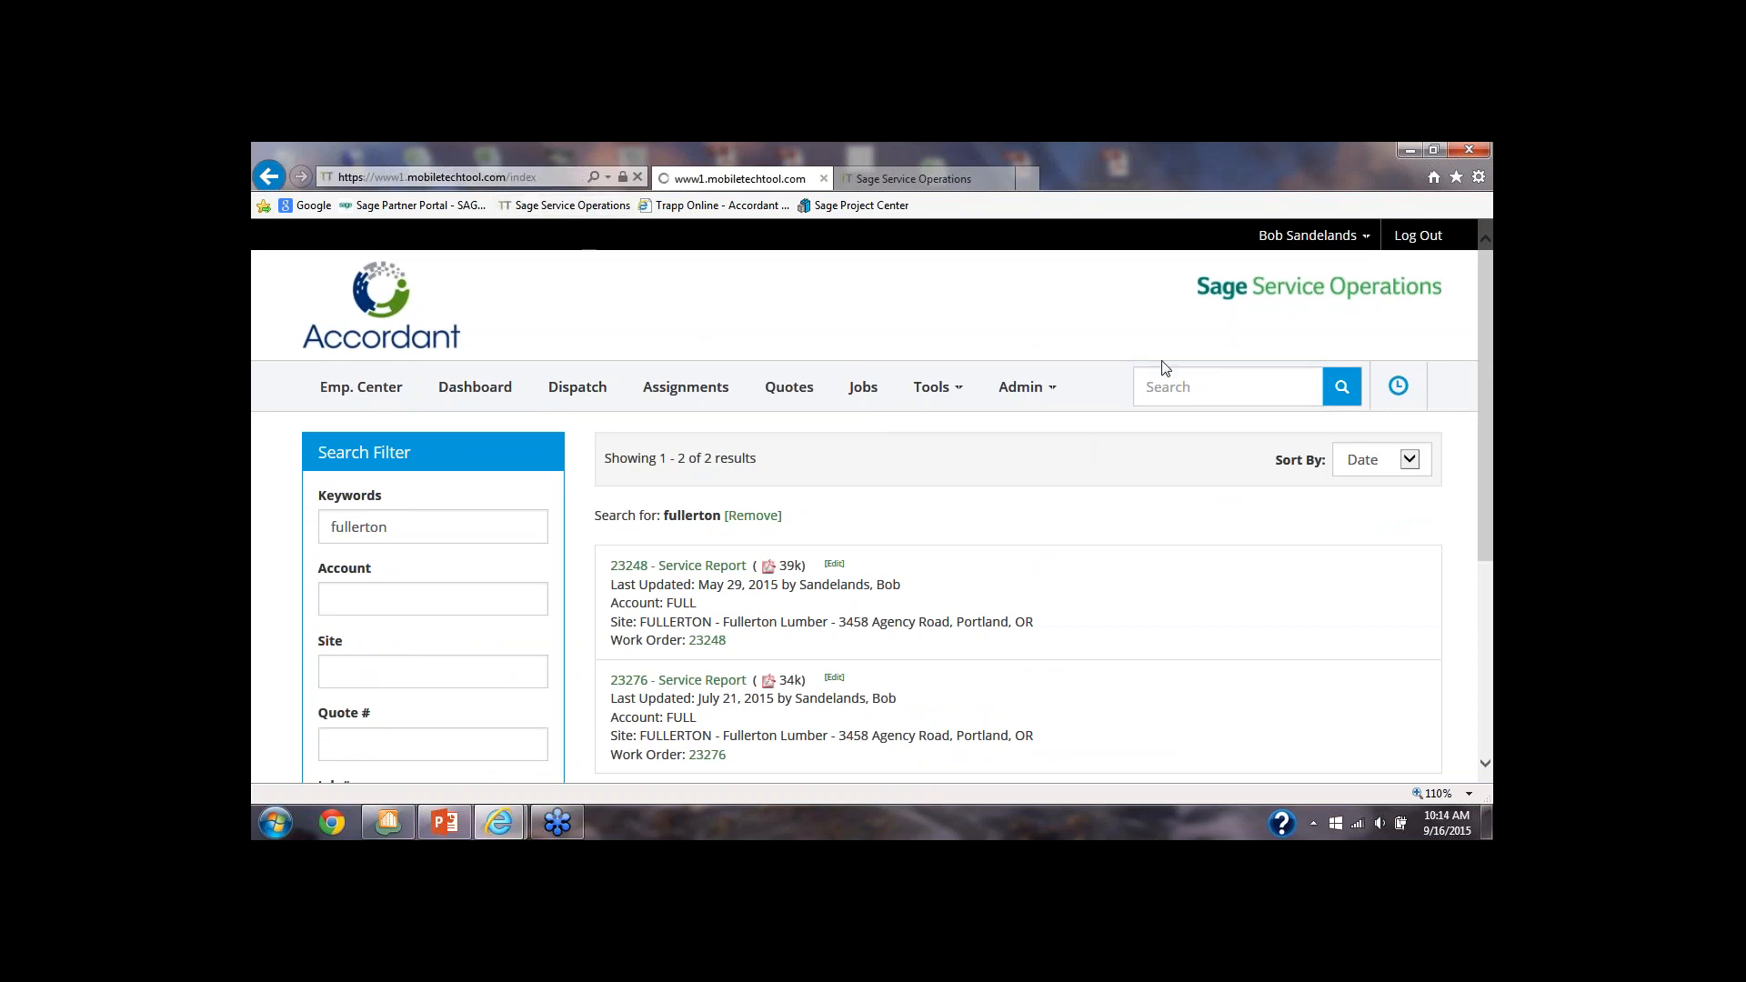
# Search for "fullerton", open the Fullerton Lumber site summary to review its work order history, and return to the assignments
pyautogui.click(1172, 386)
pyautogui.write('fuller')
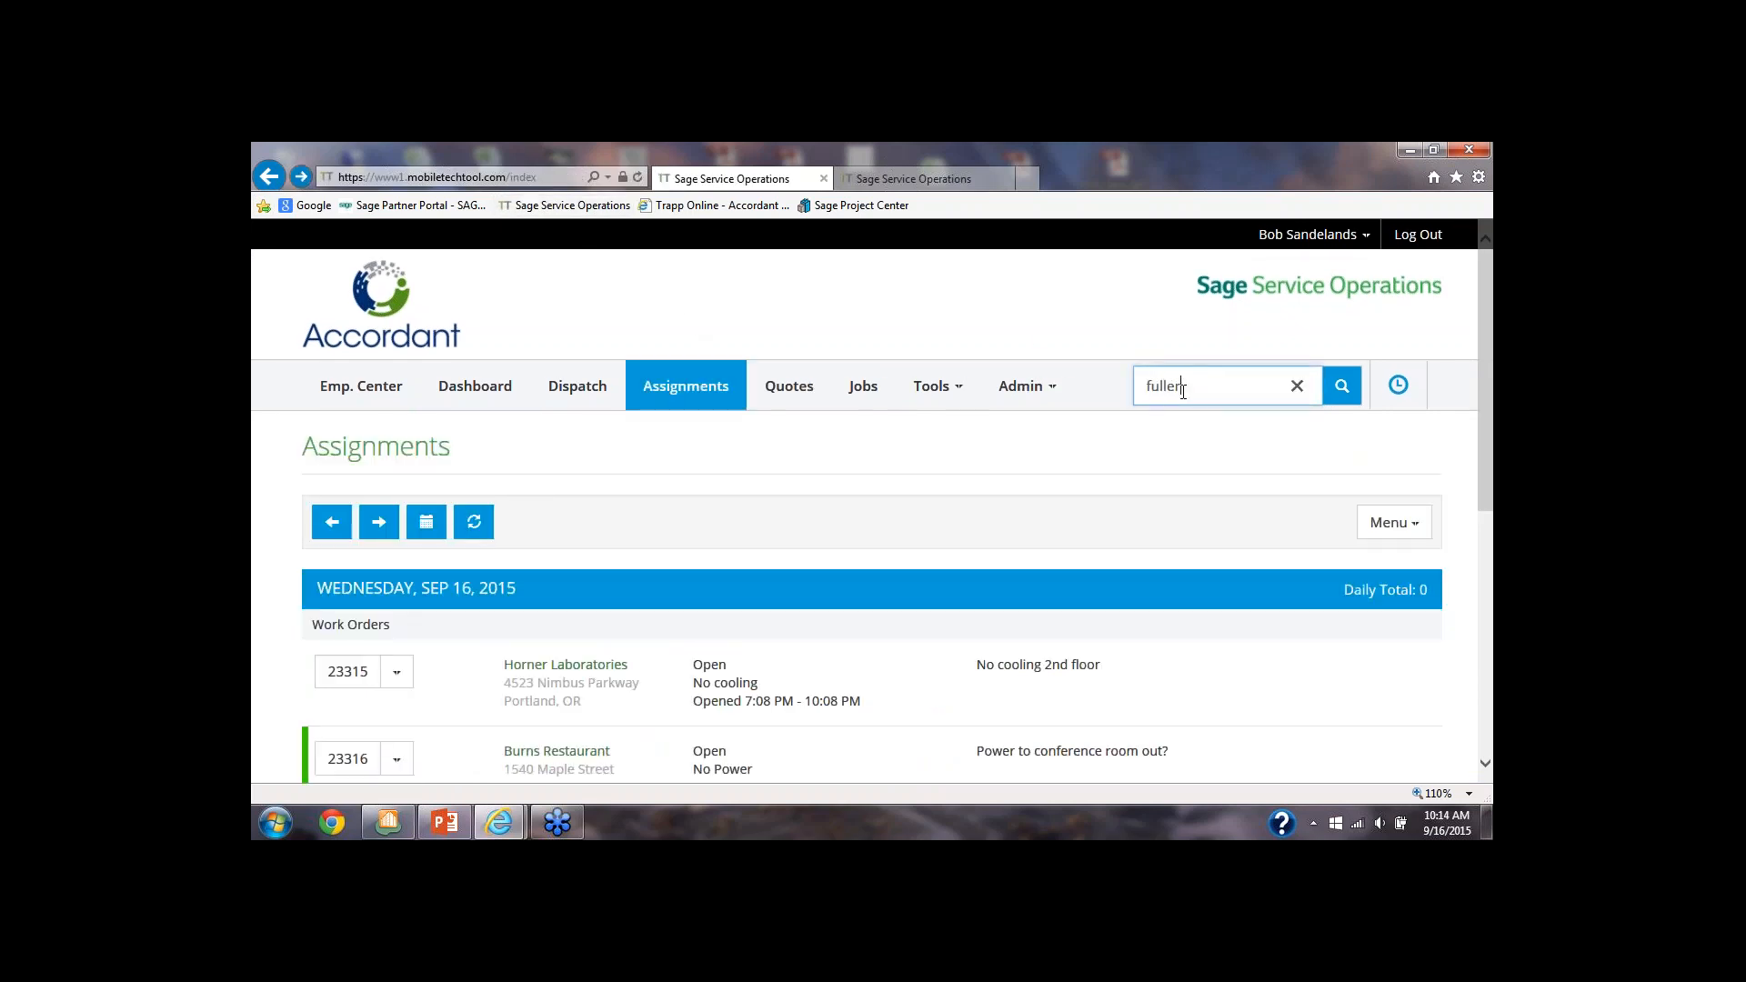
pyautogui.write('ton')
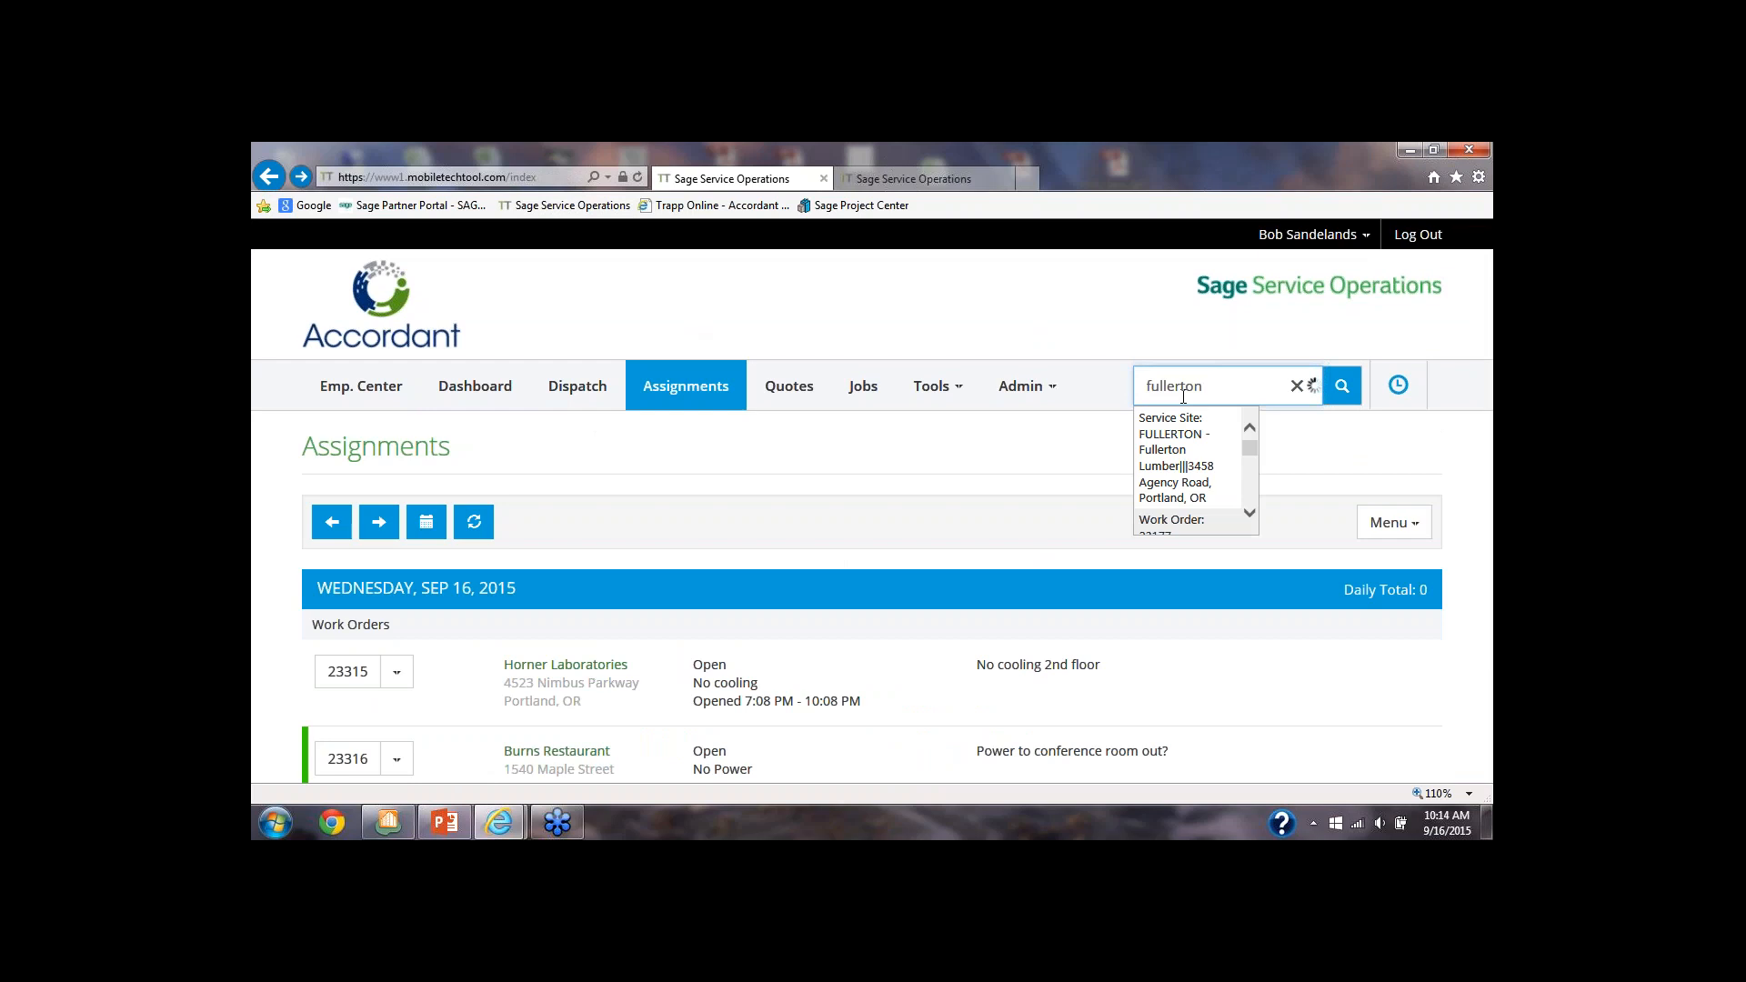
pyautogui.press('Return')
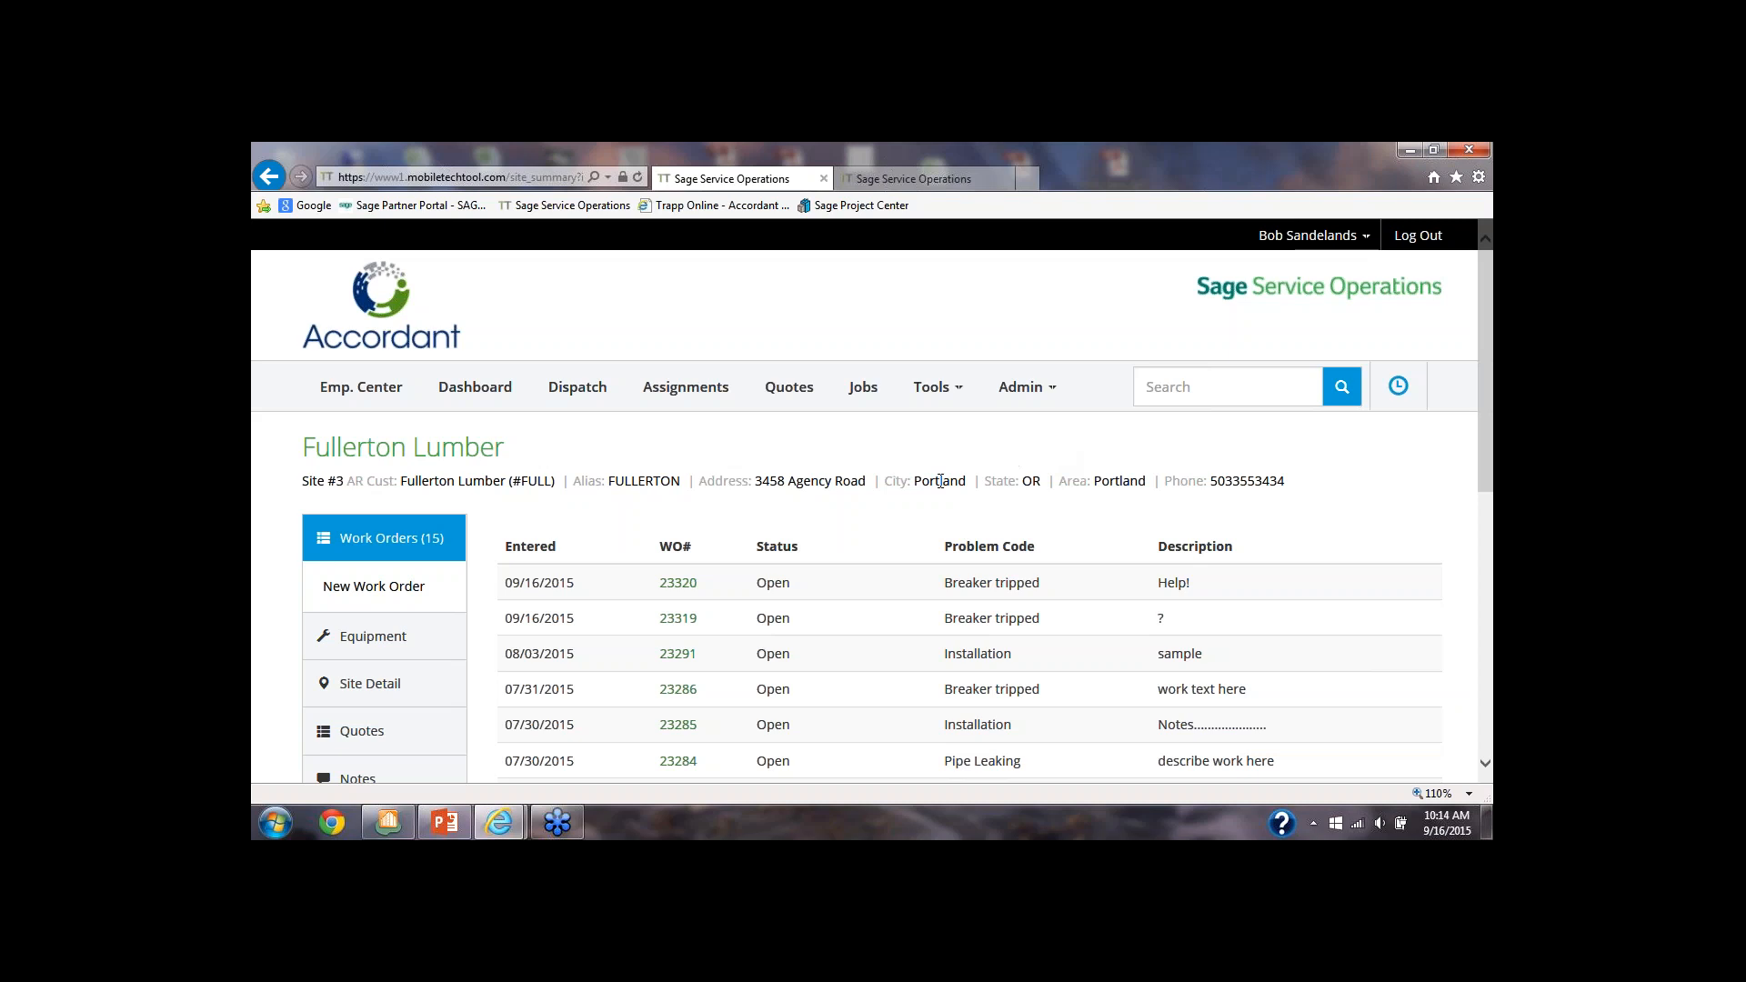
pyautogui.scroll(-3, 940, 481)
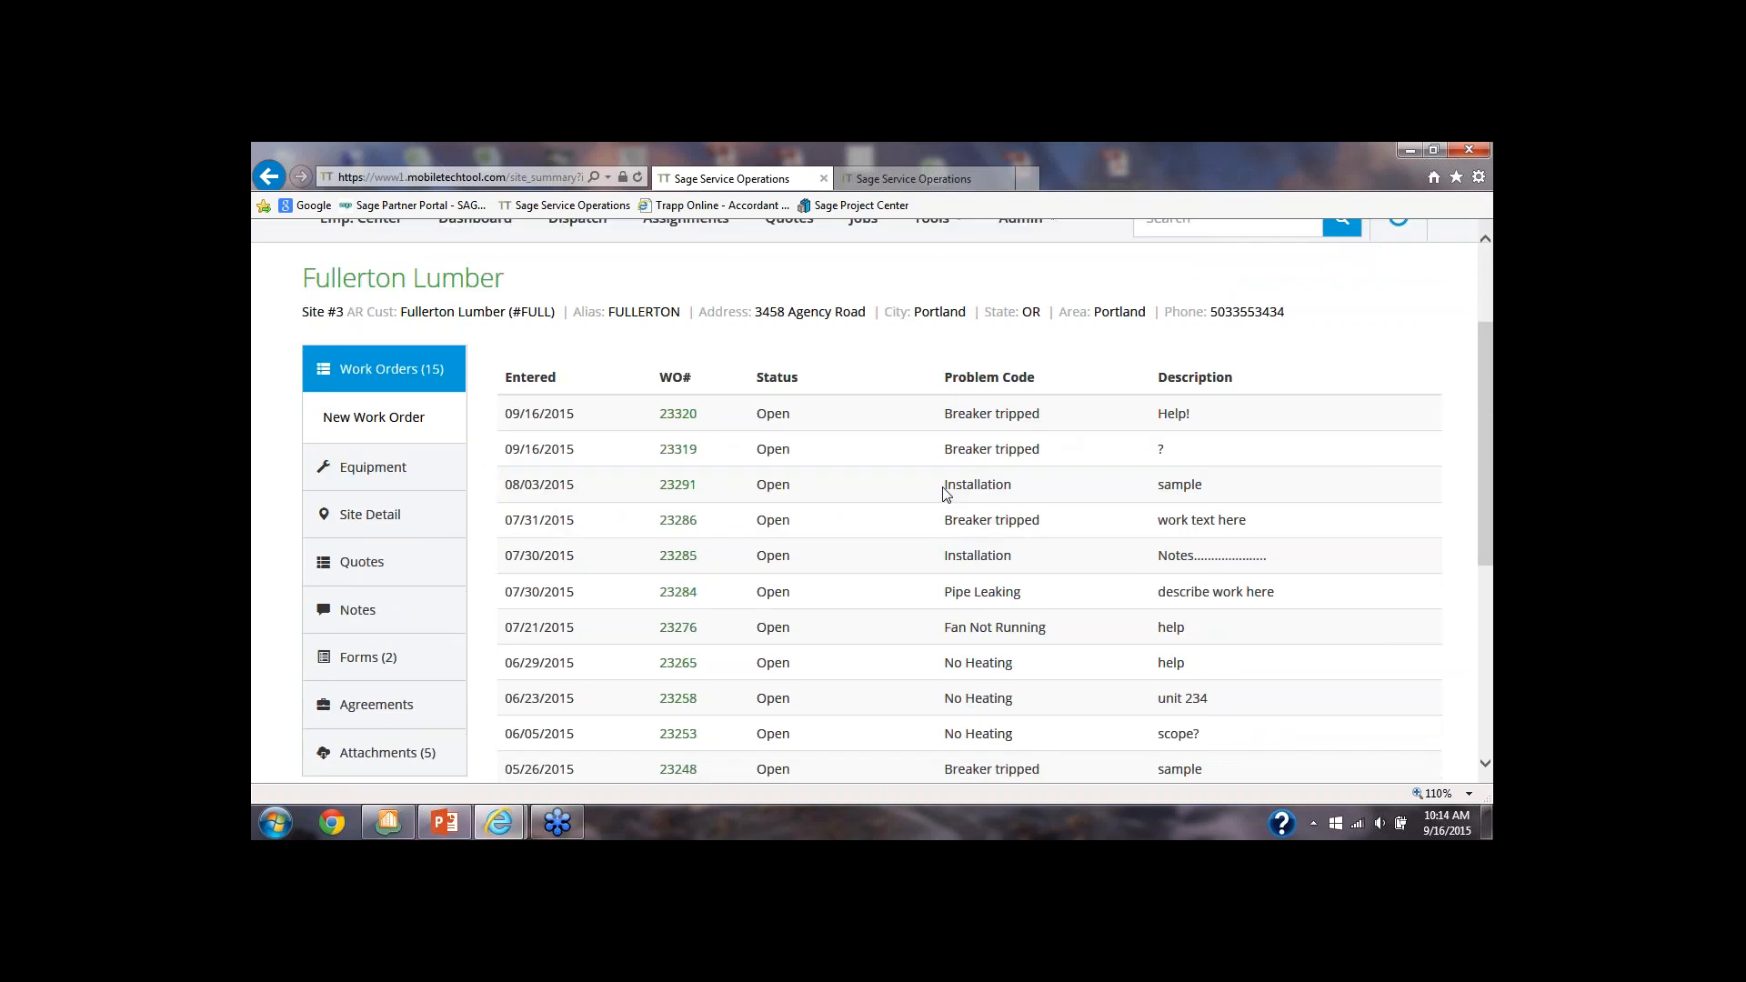
pyautogui.scroll(-4, 945, 494)
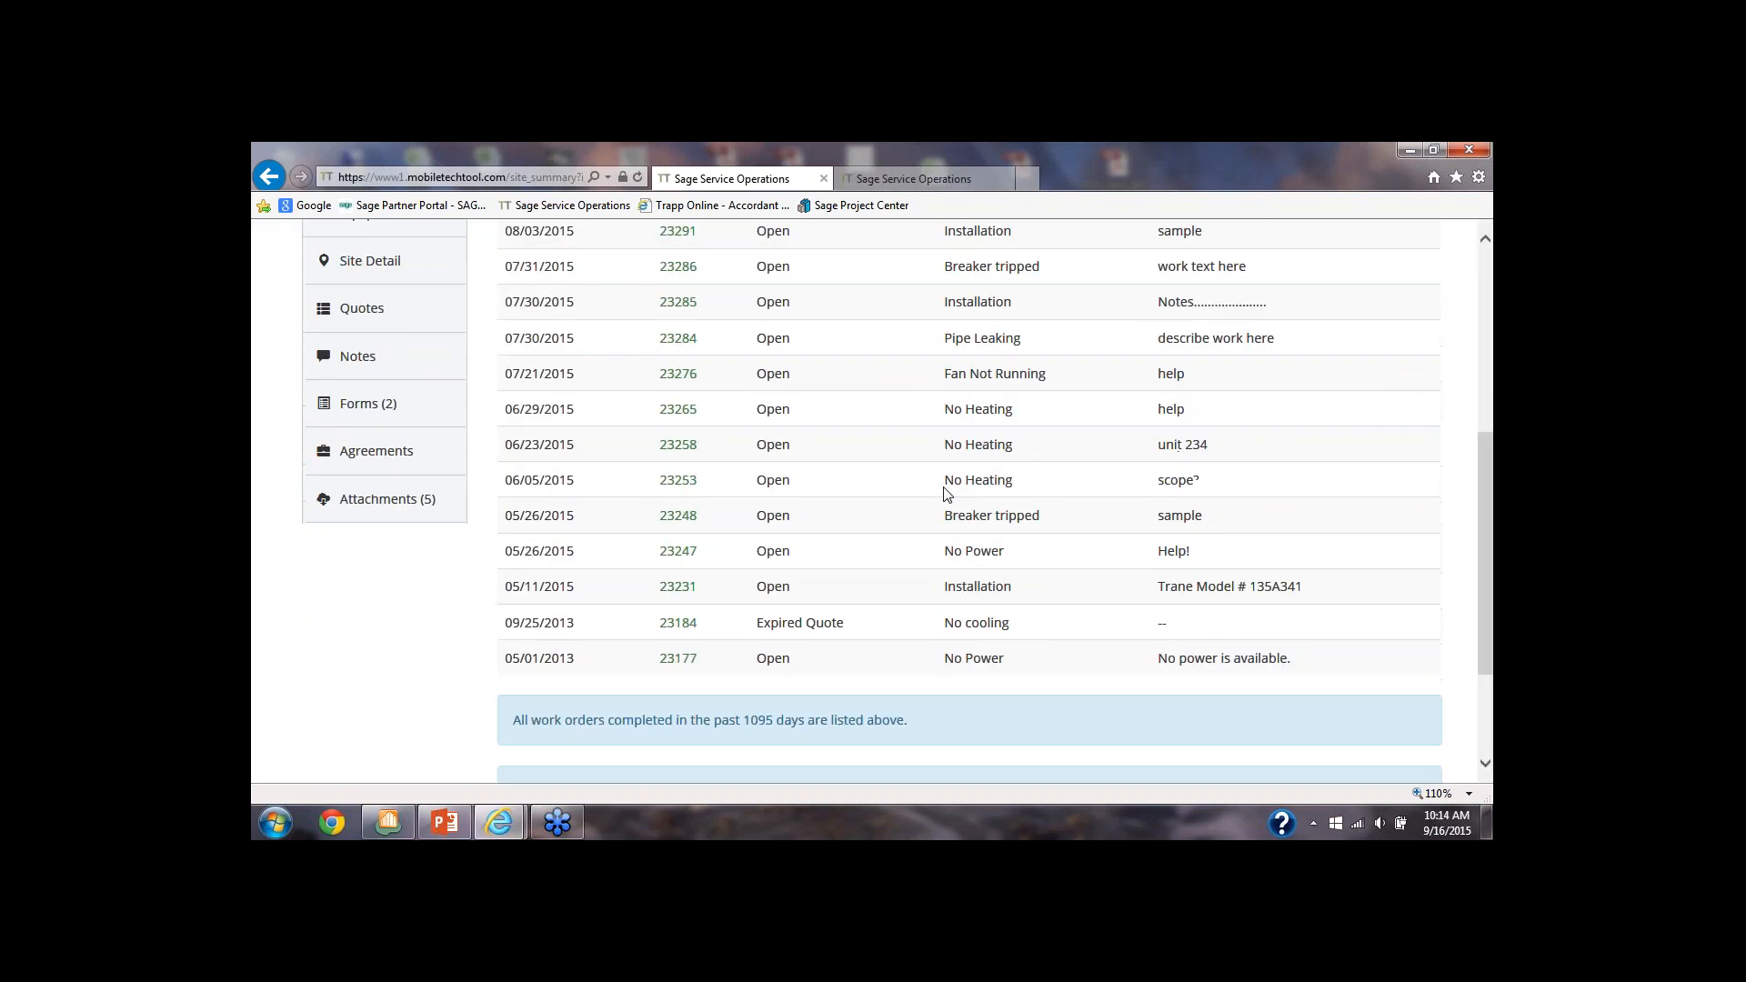
pyautogui.scroll(7, 945, 493)
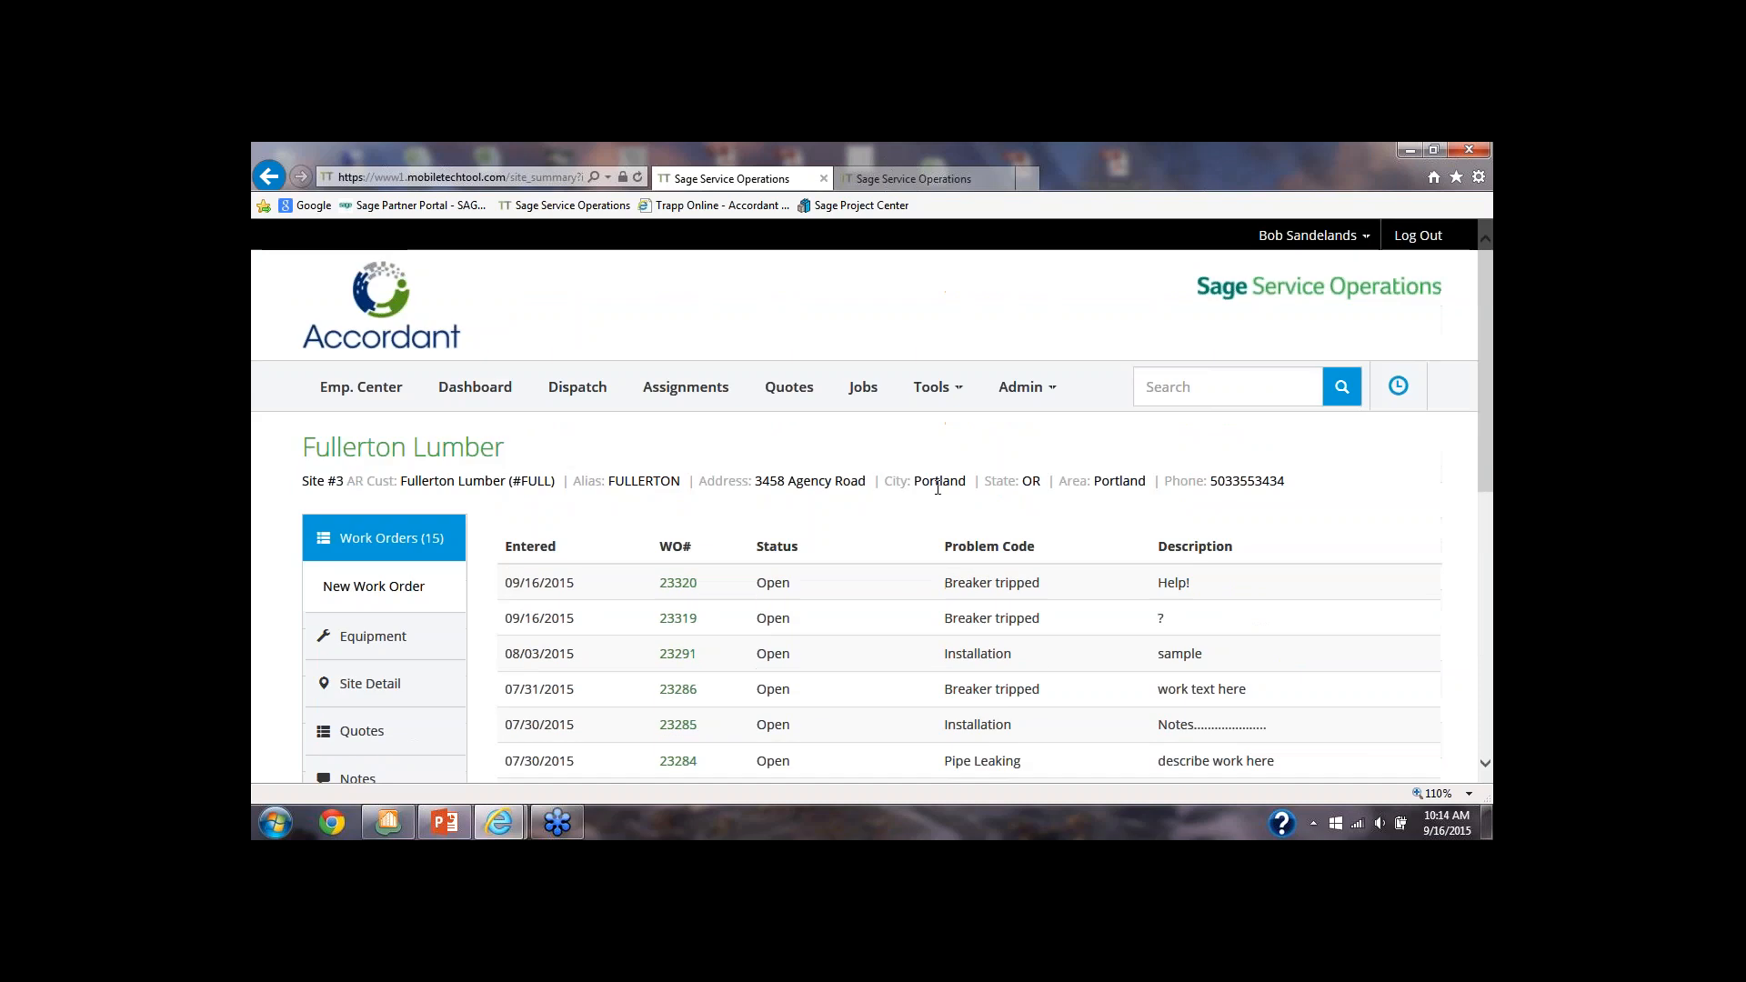
pyautogui.click(674, 394)
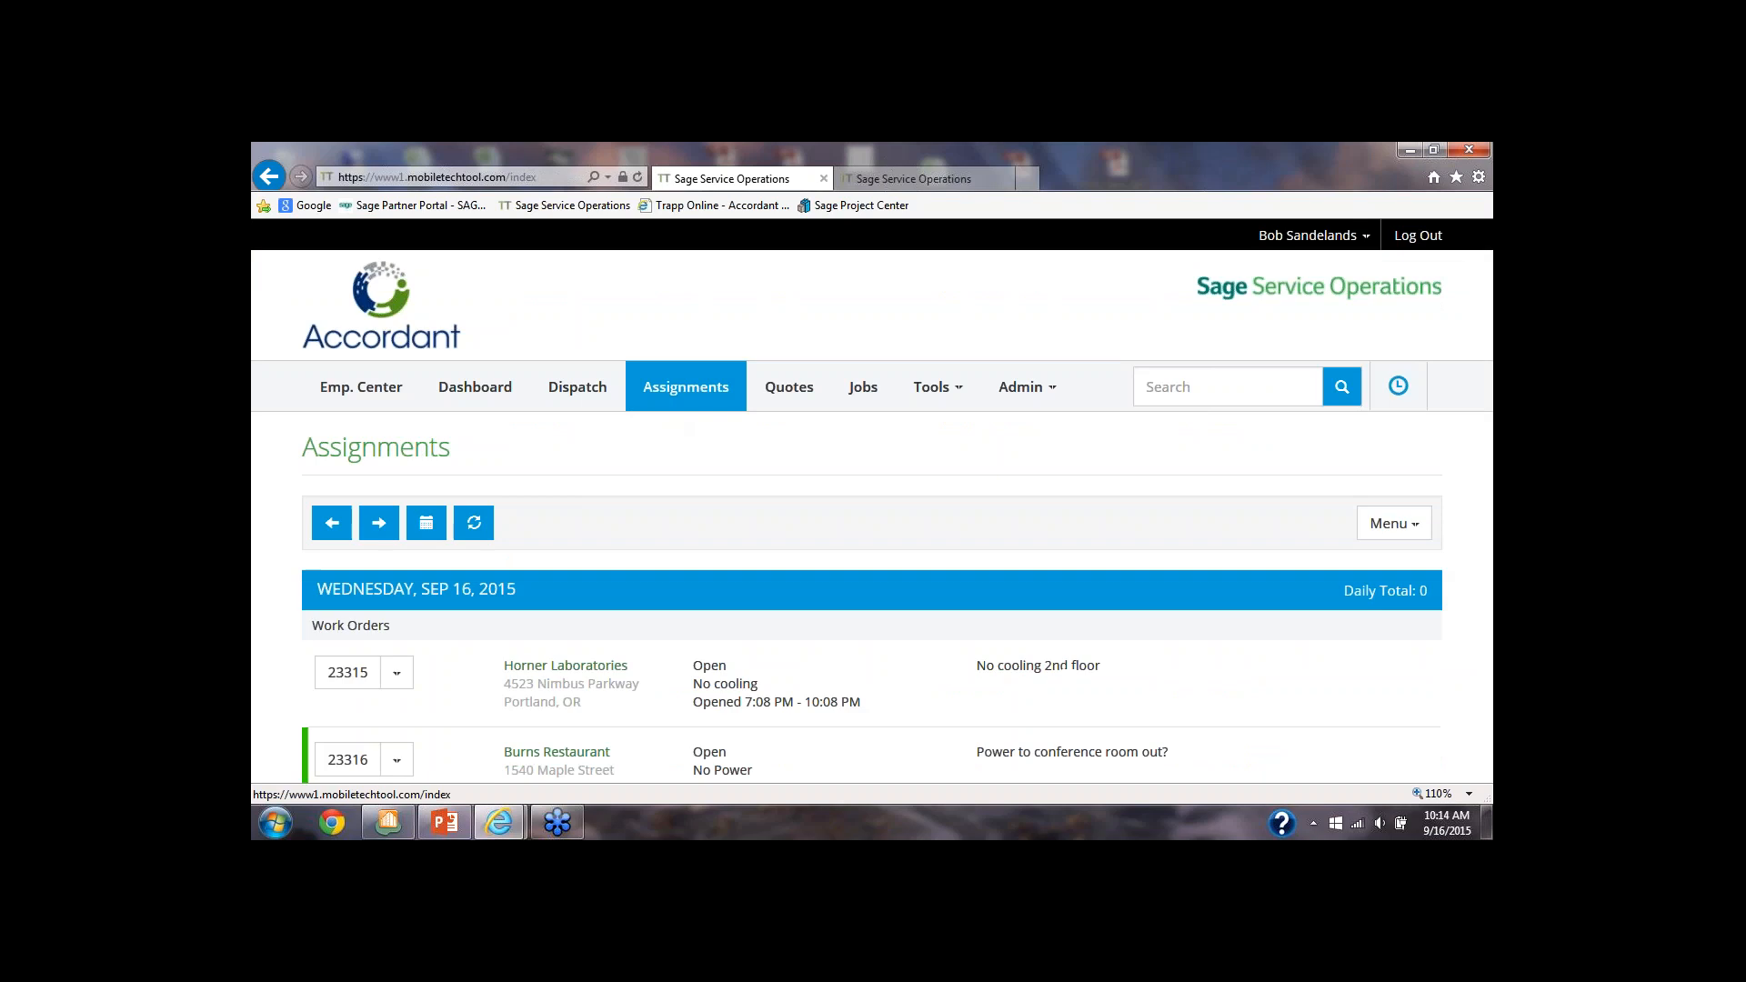
# Open the Service Dashboard and examine its summary panels, work order inquiries, most recent open work orders and Billing Assistant
pyautogui.scroll(-1, 661, 443)
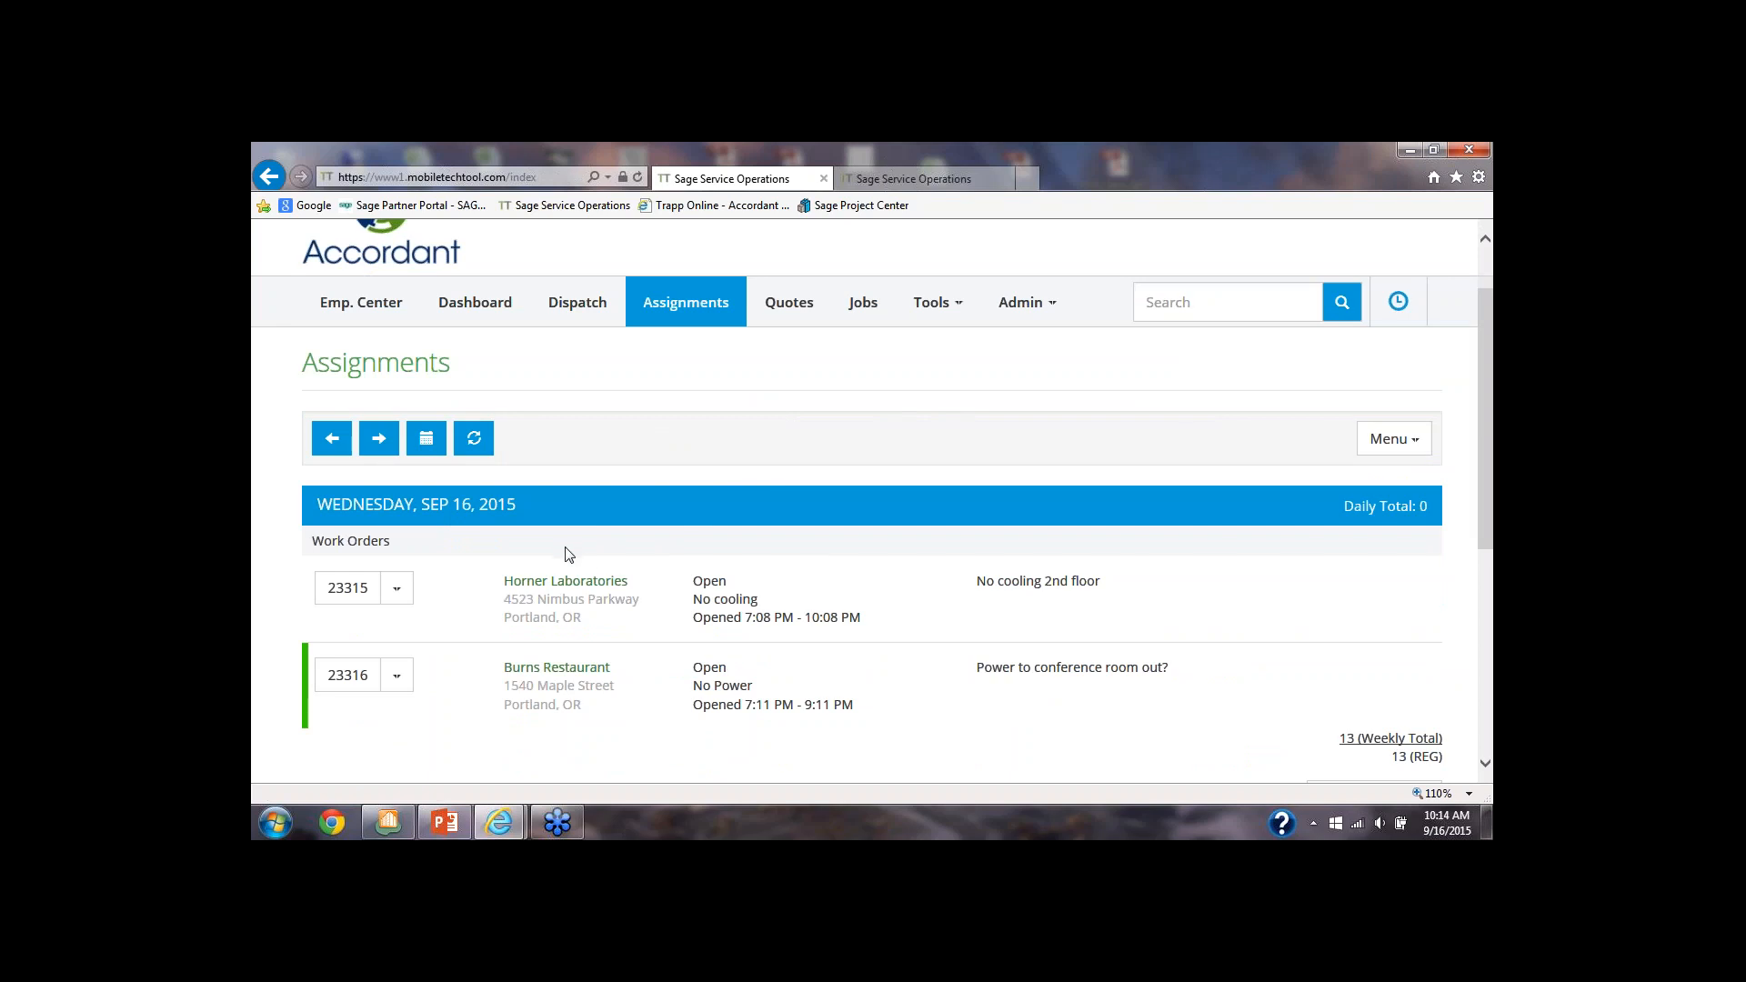
pyautogui.click(492, 306)
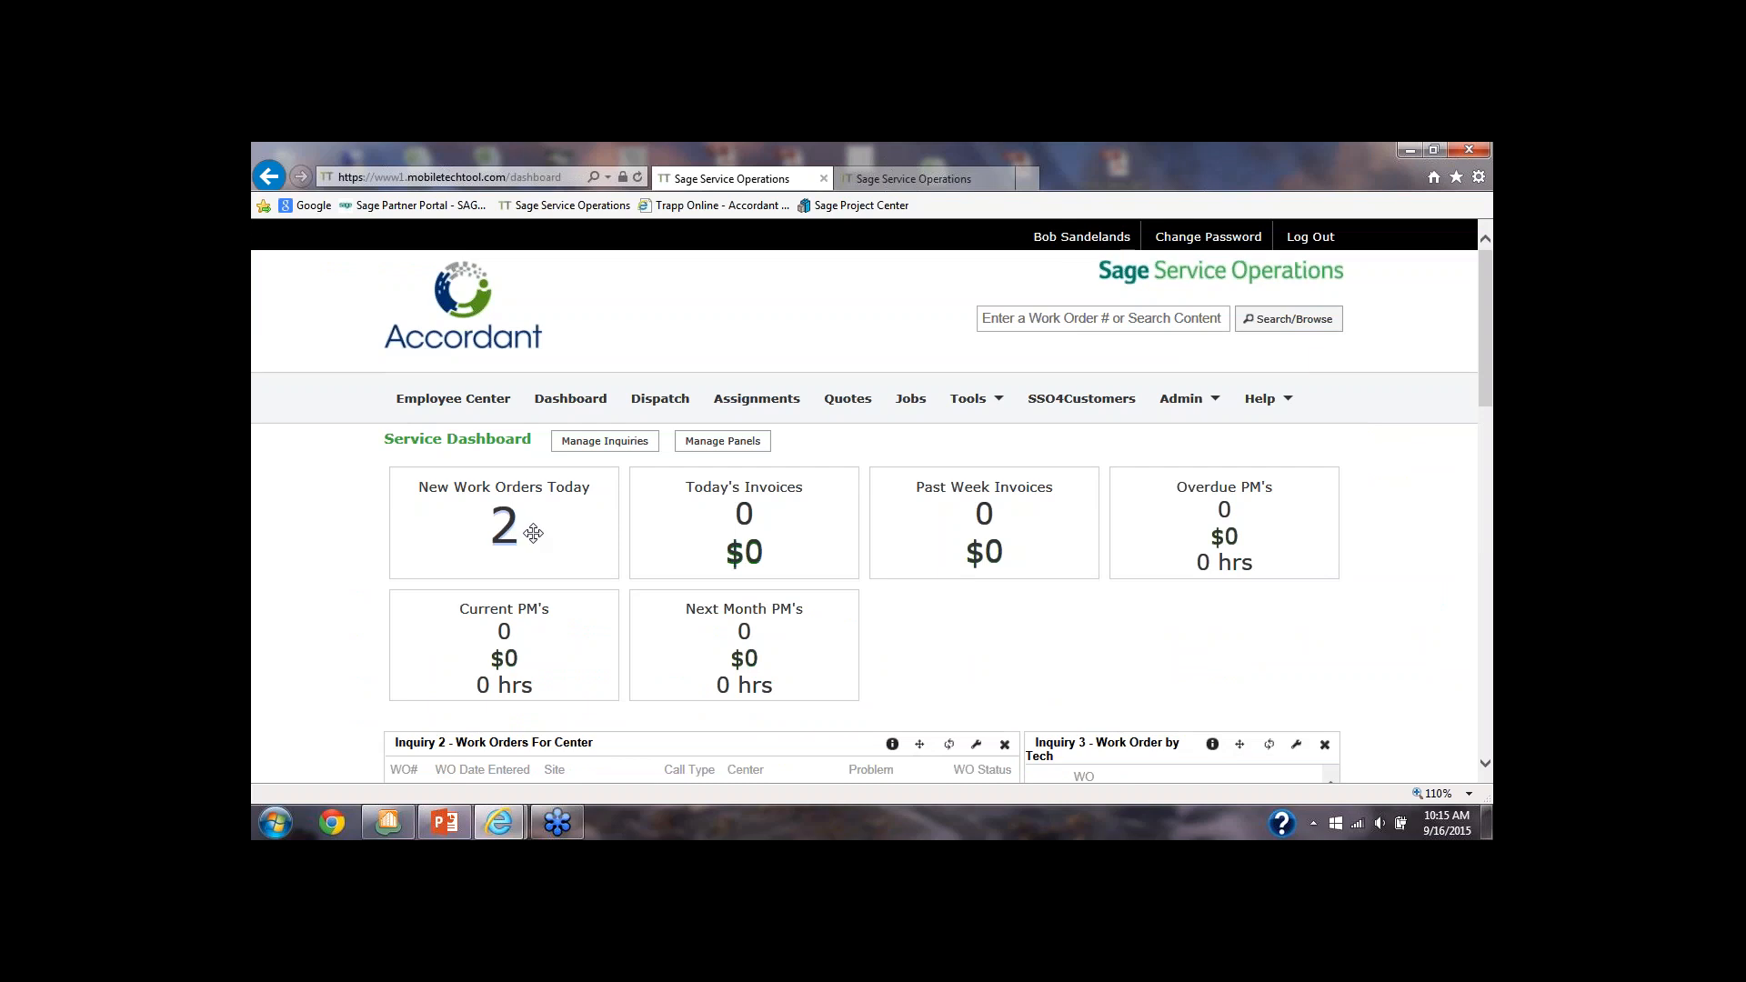
pyautogui.scroll(-3, 532, 533)
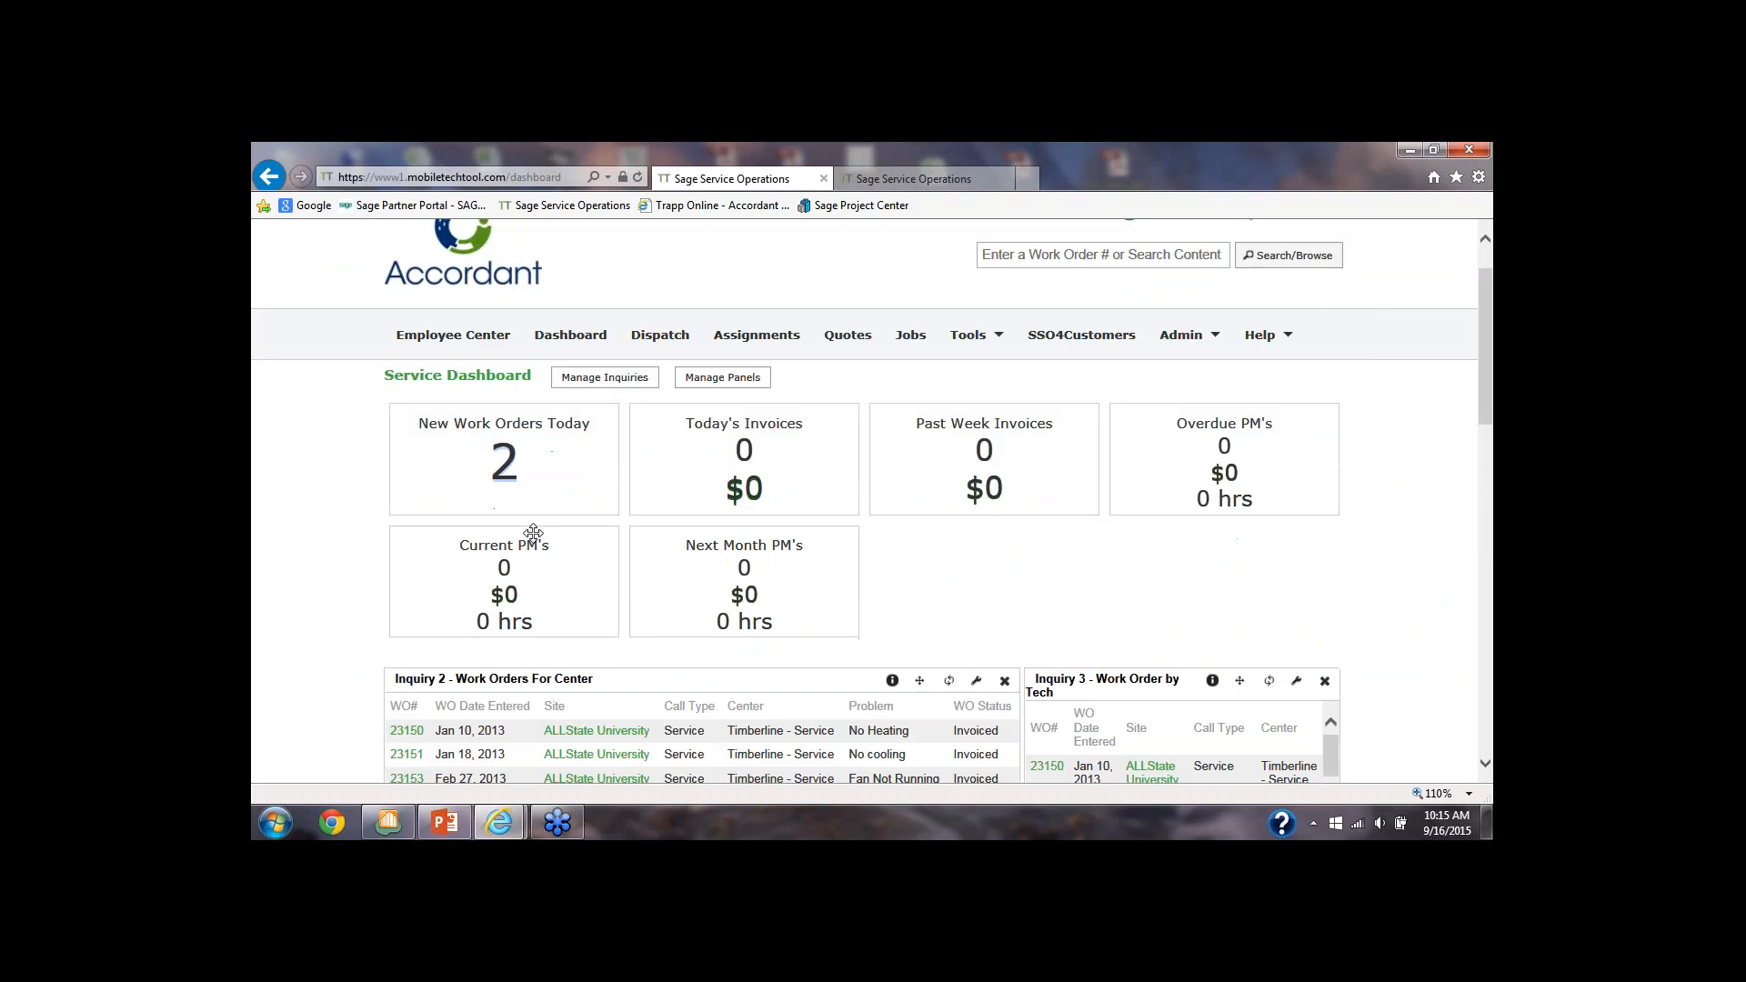
pyautogui.scroll(-3, 536, 539)
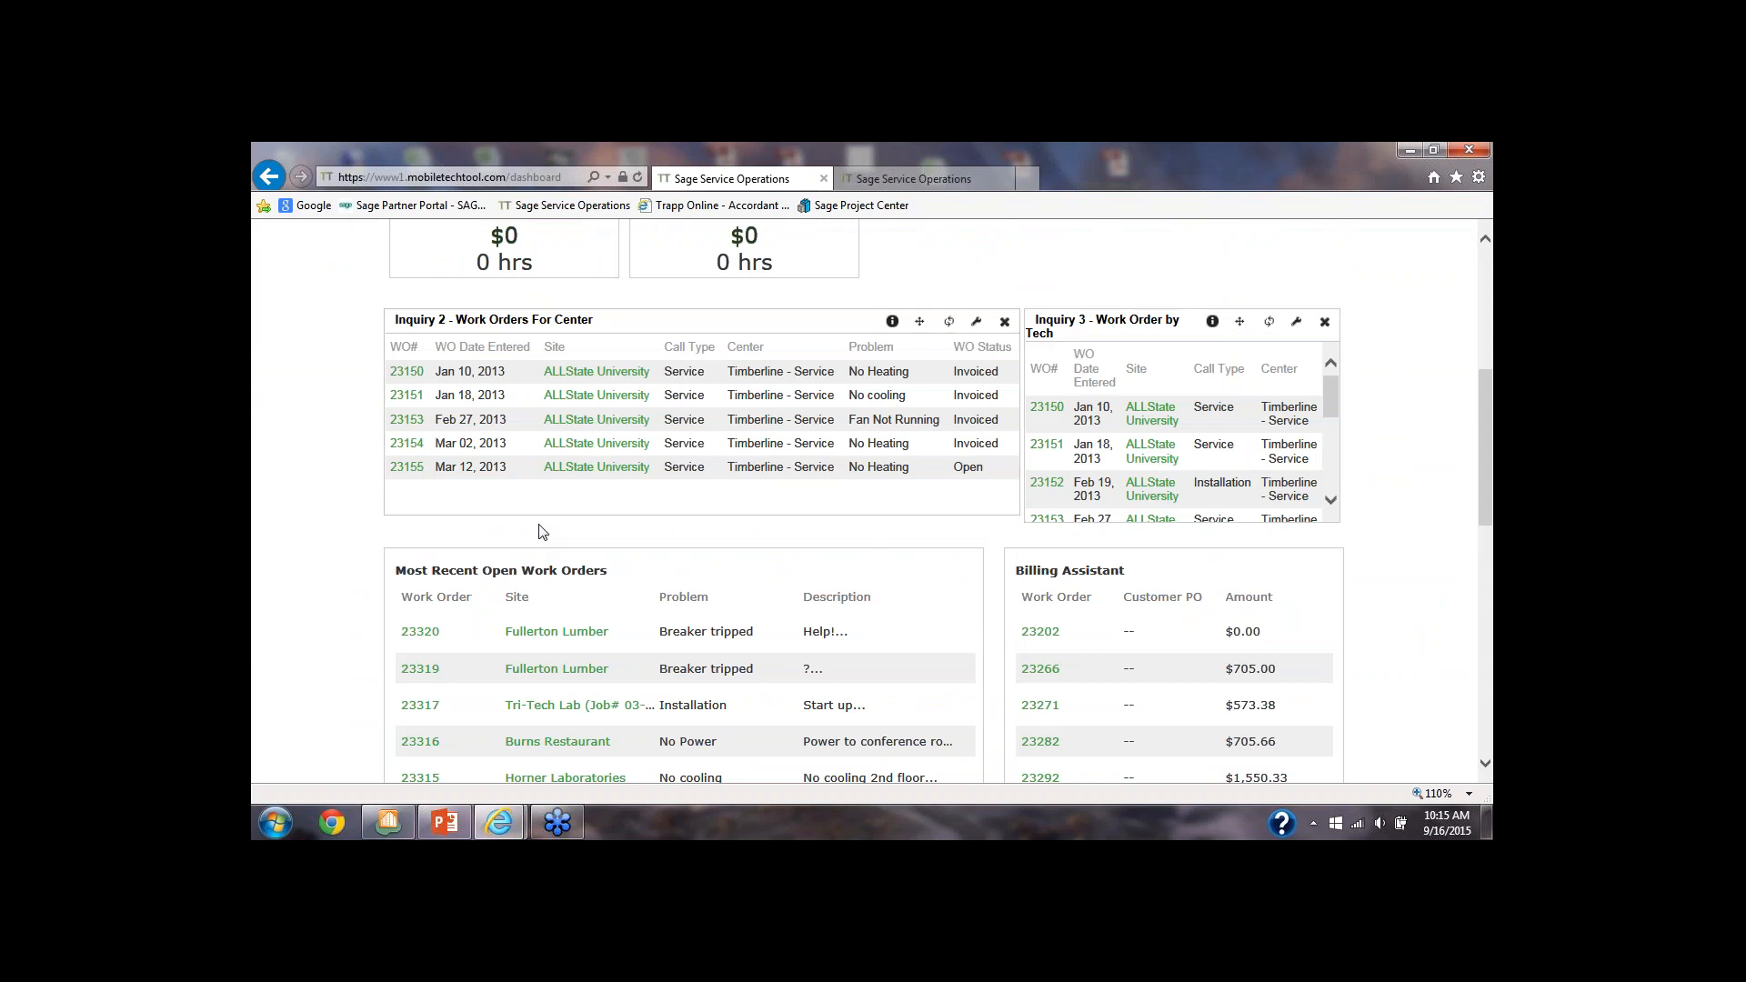
pyautogui.scroll(-1, 542, 532)
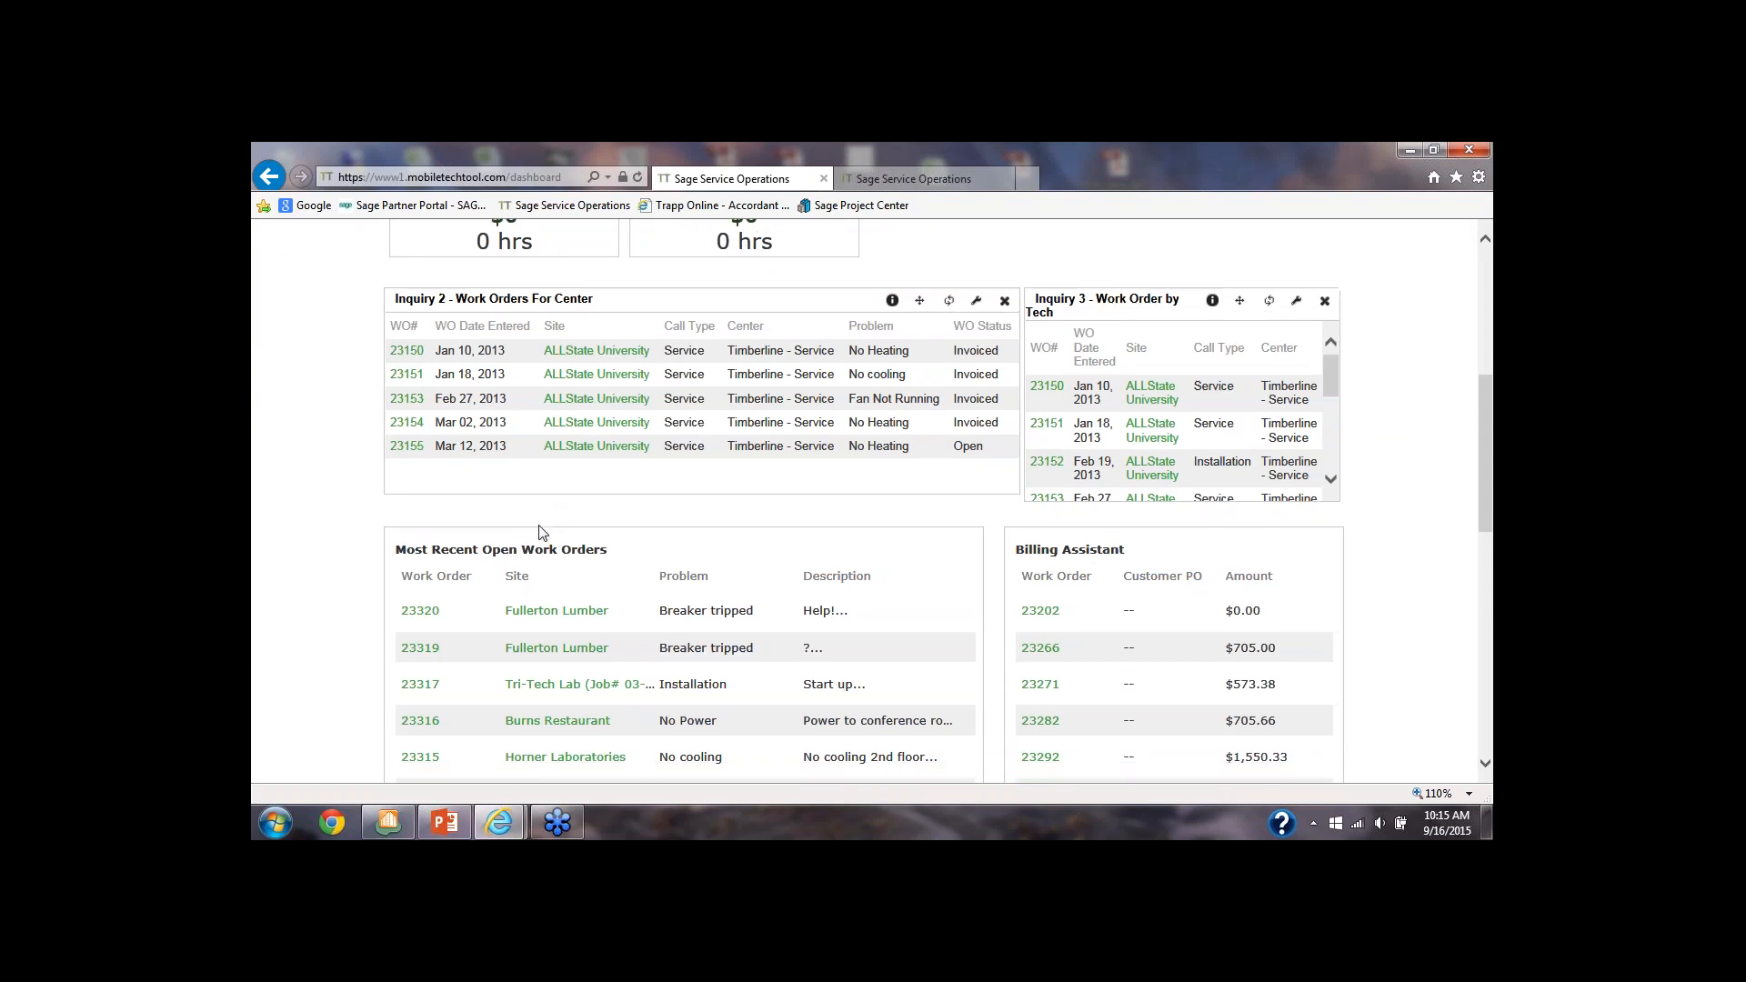
pyautogui.scroll(-1, 542, 532)
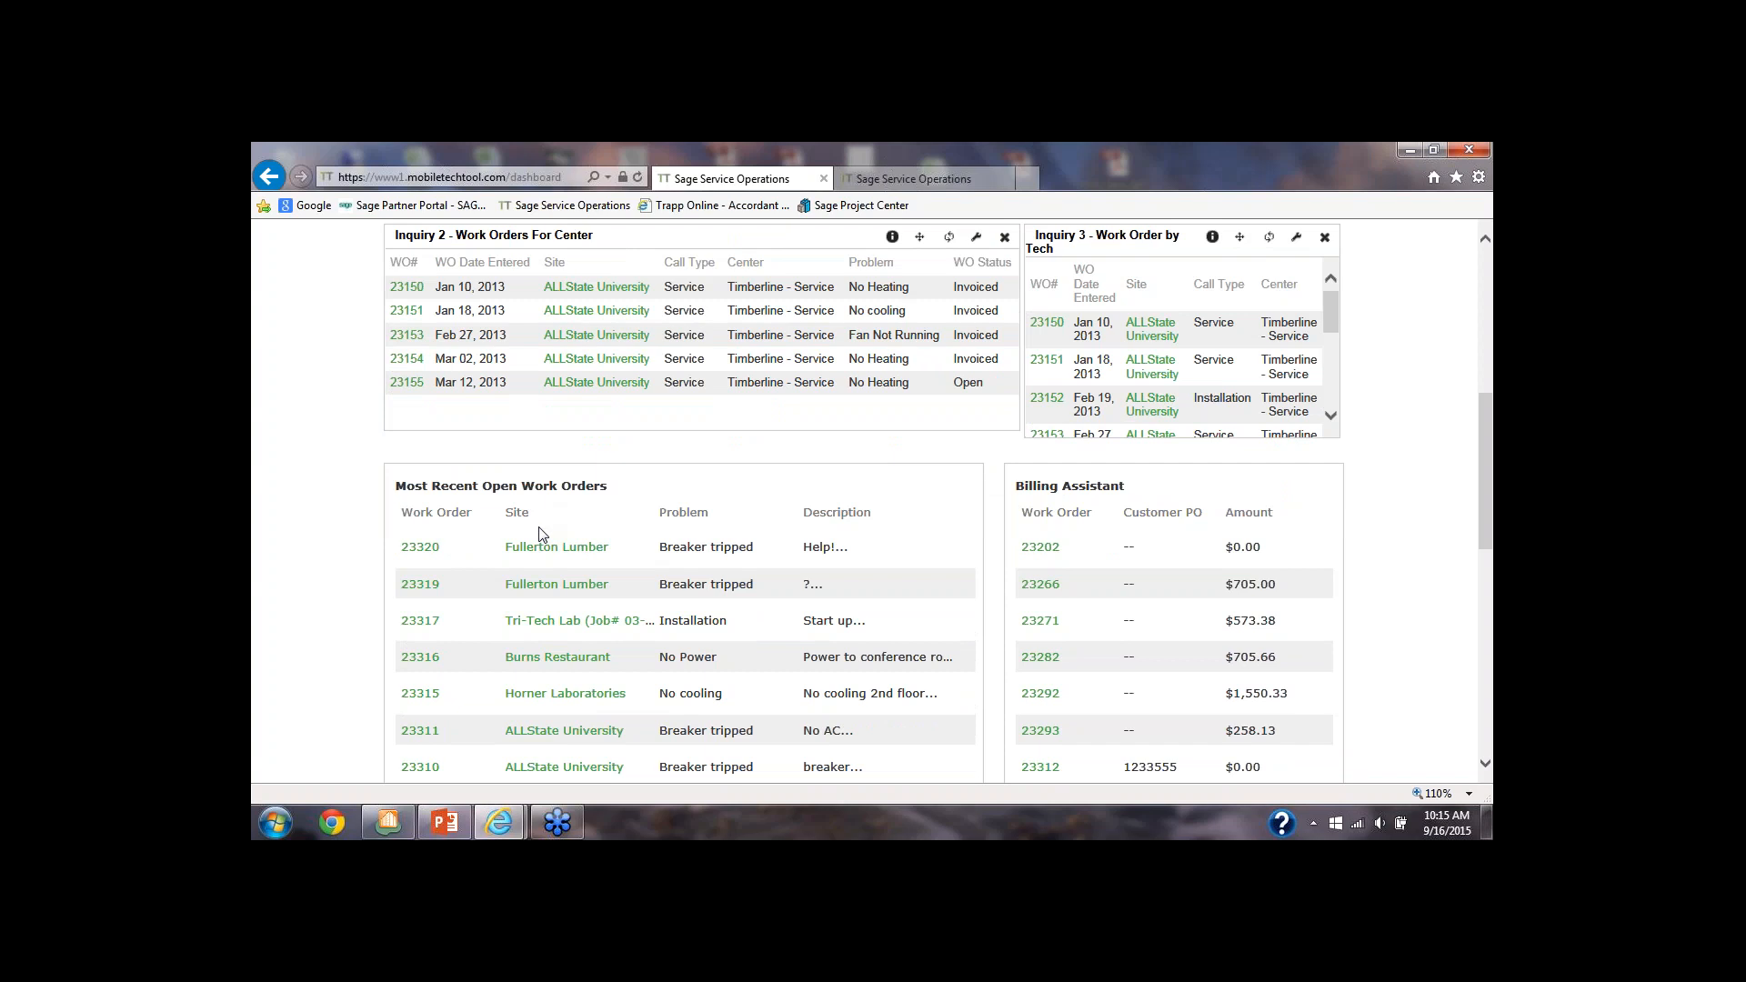
pyautogui.scroll(6, 539, 533)
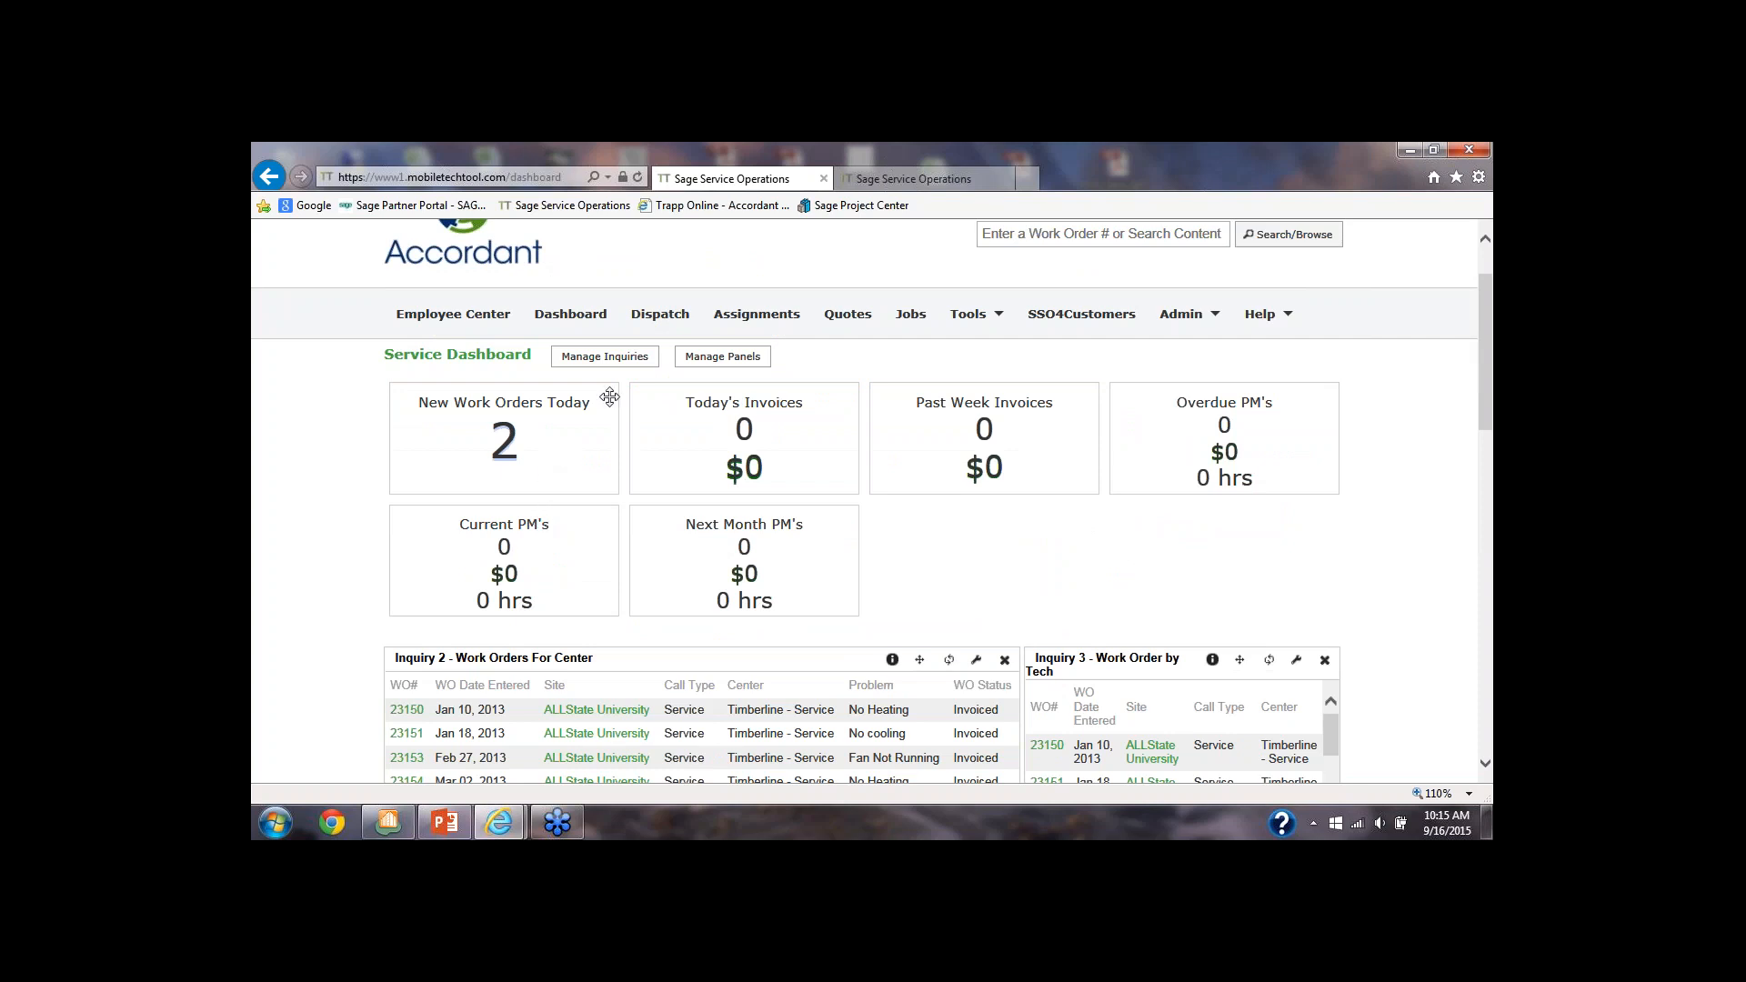
# Show the dispatch board in Week view and examine the technicians' schedules and the Tri-Tech Lab assignment's details
pyautogui.click(656, 318)
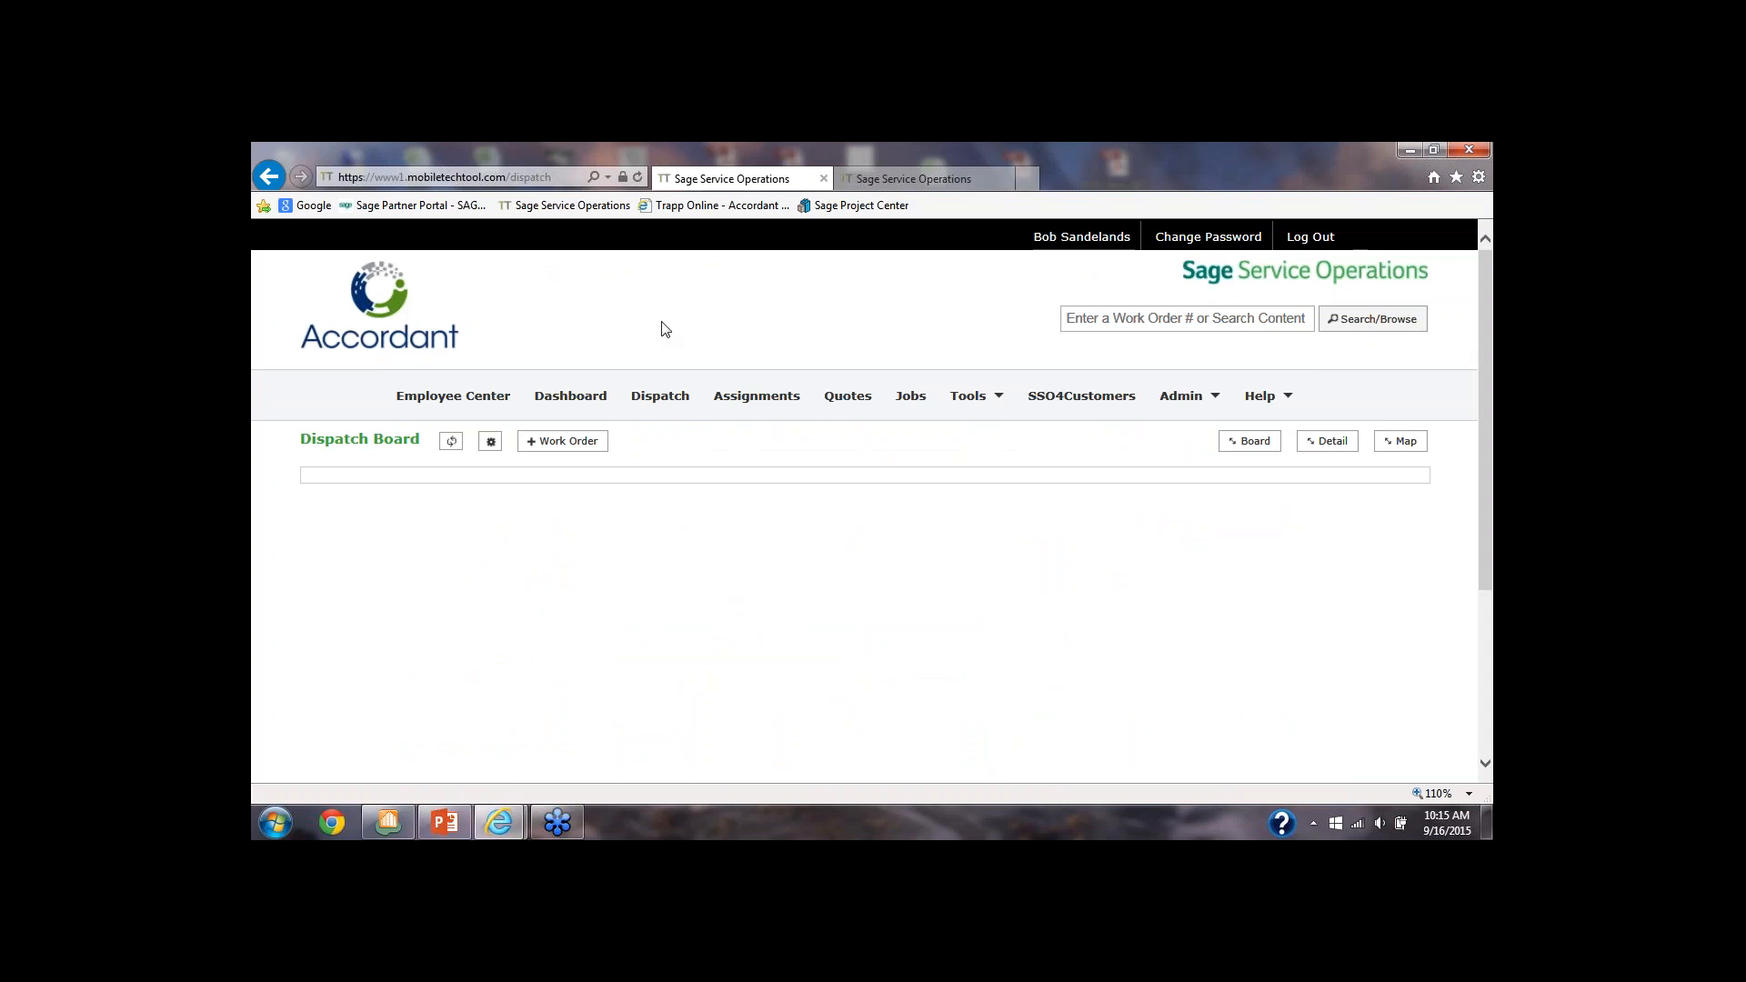
pyautogui.click(1248, 443)
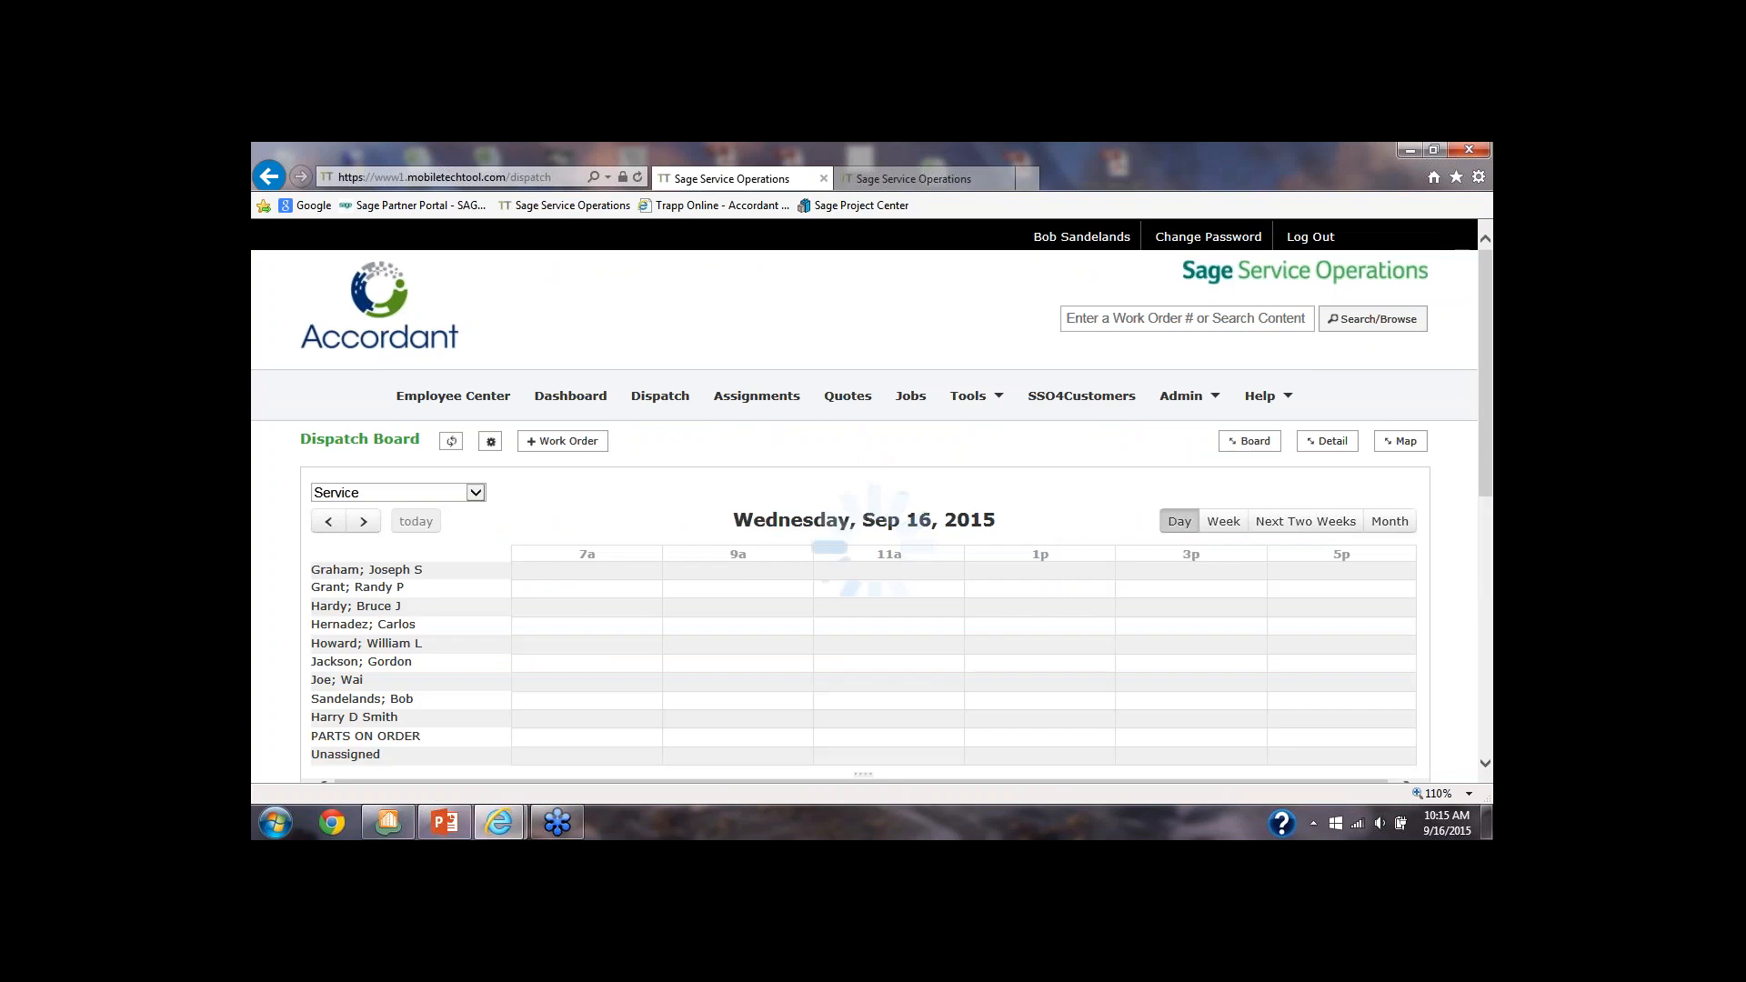
pyautogui.click(1230, 529)
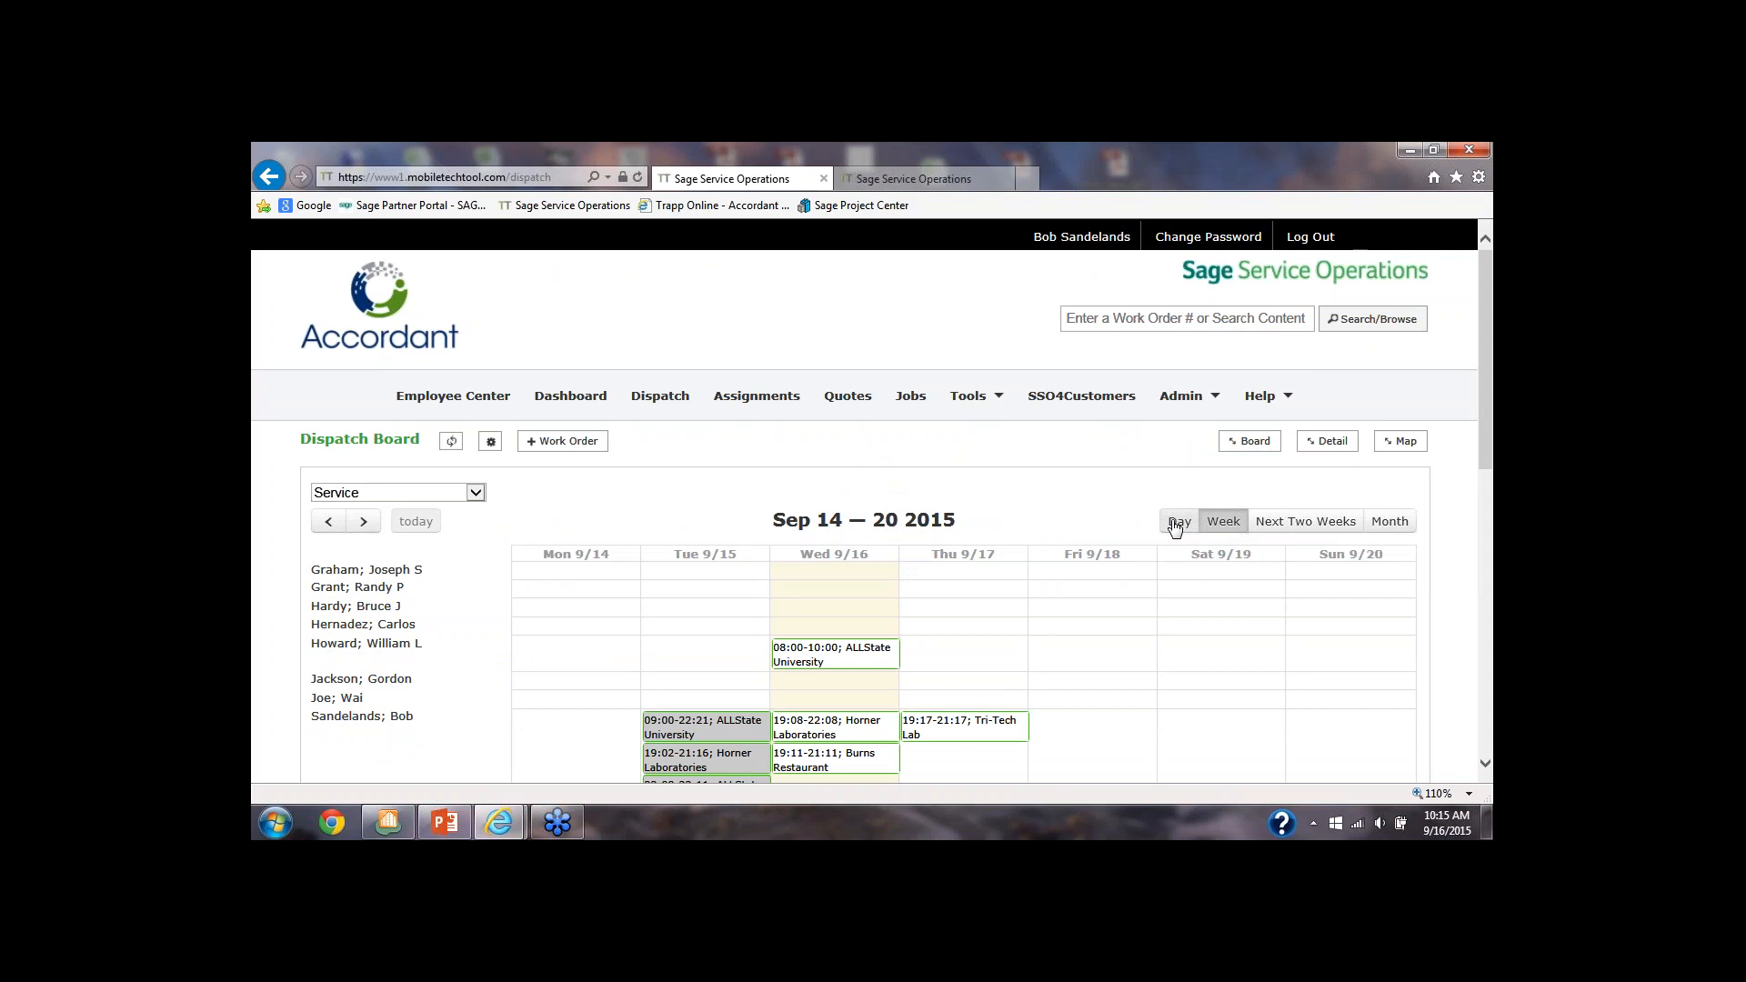
pyautogui.scroll(-3, 1174, 523)
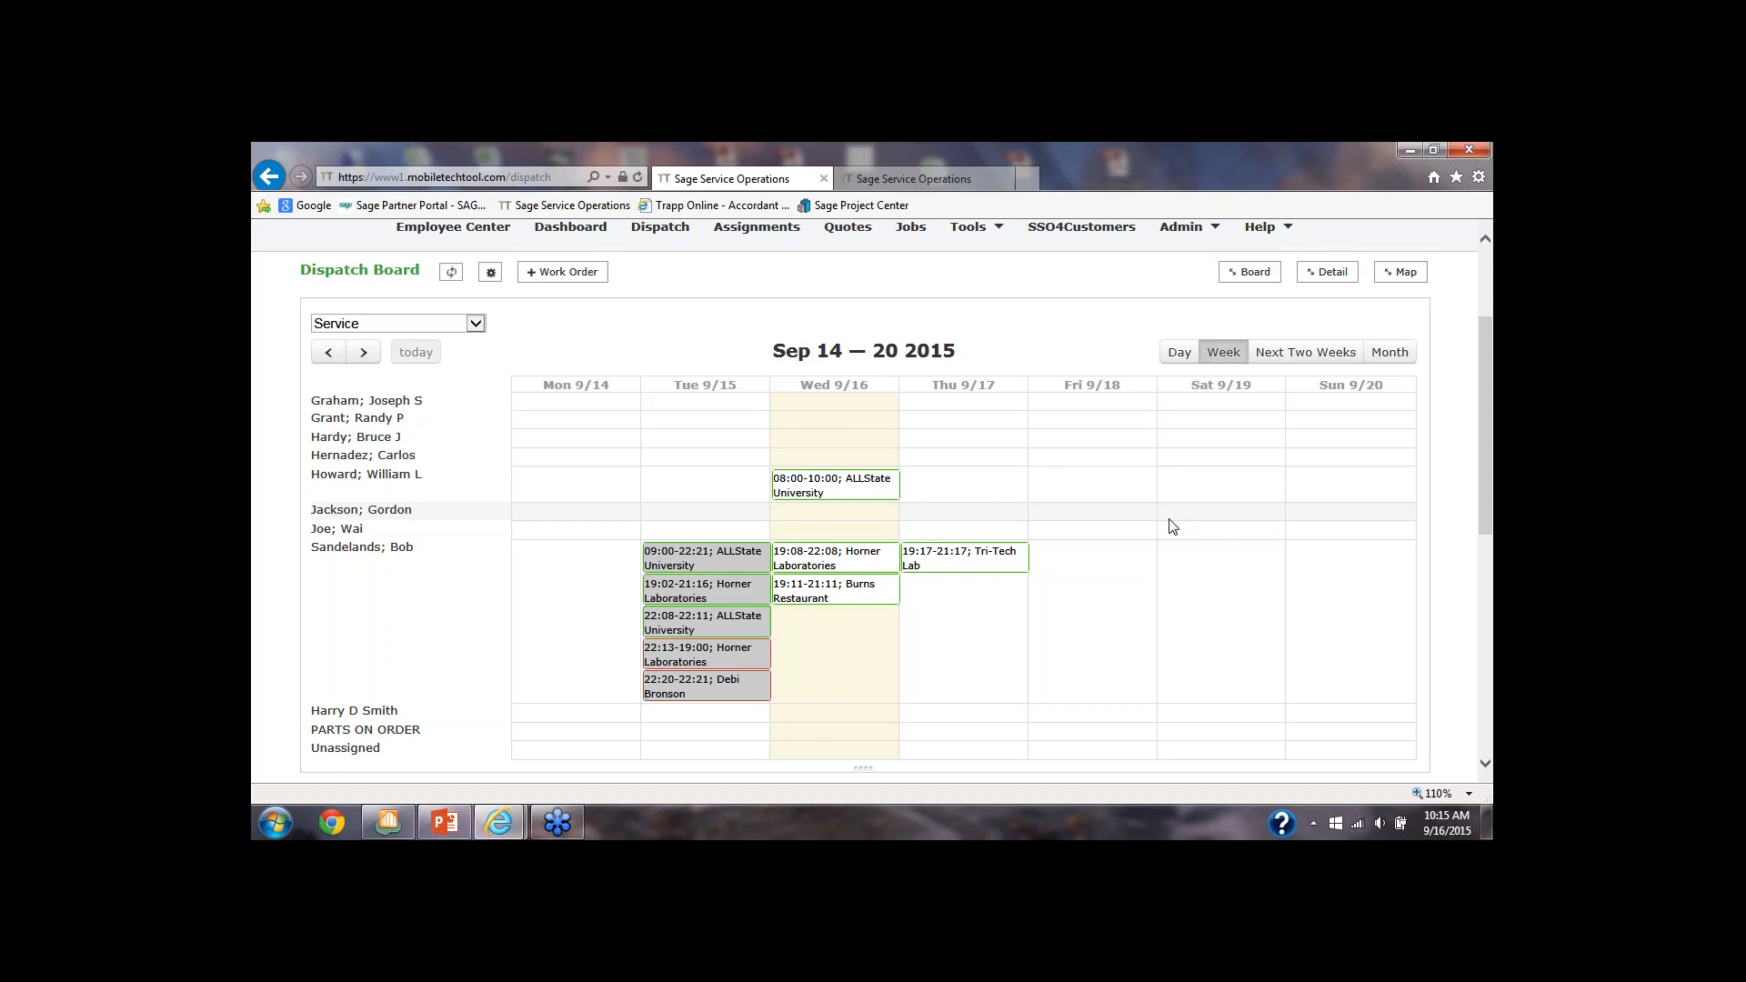
pyautogui.scroll(3, 1173, 525)
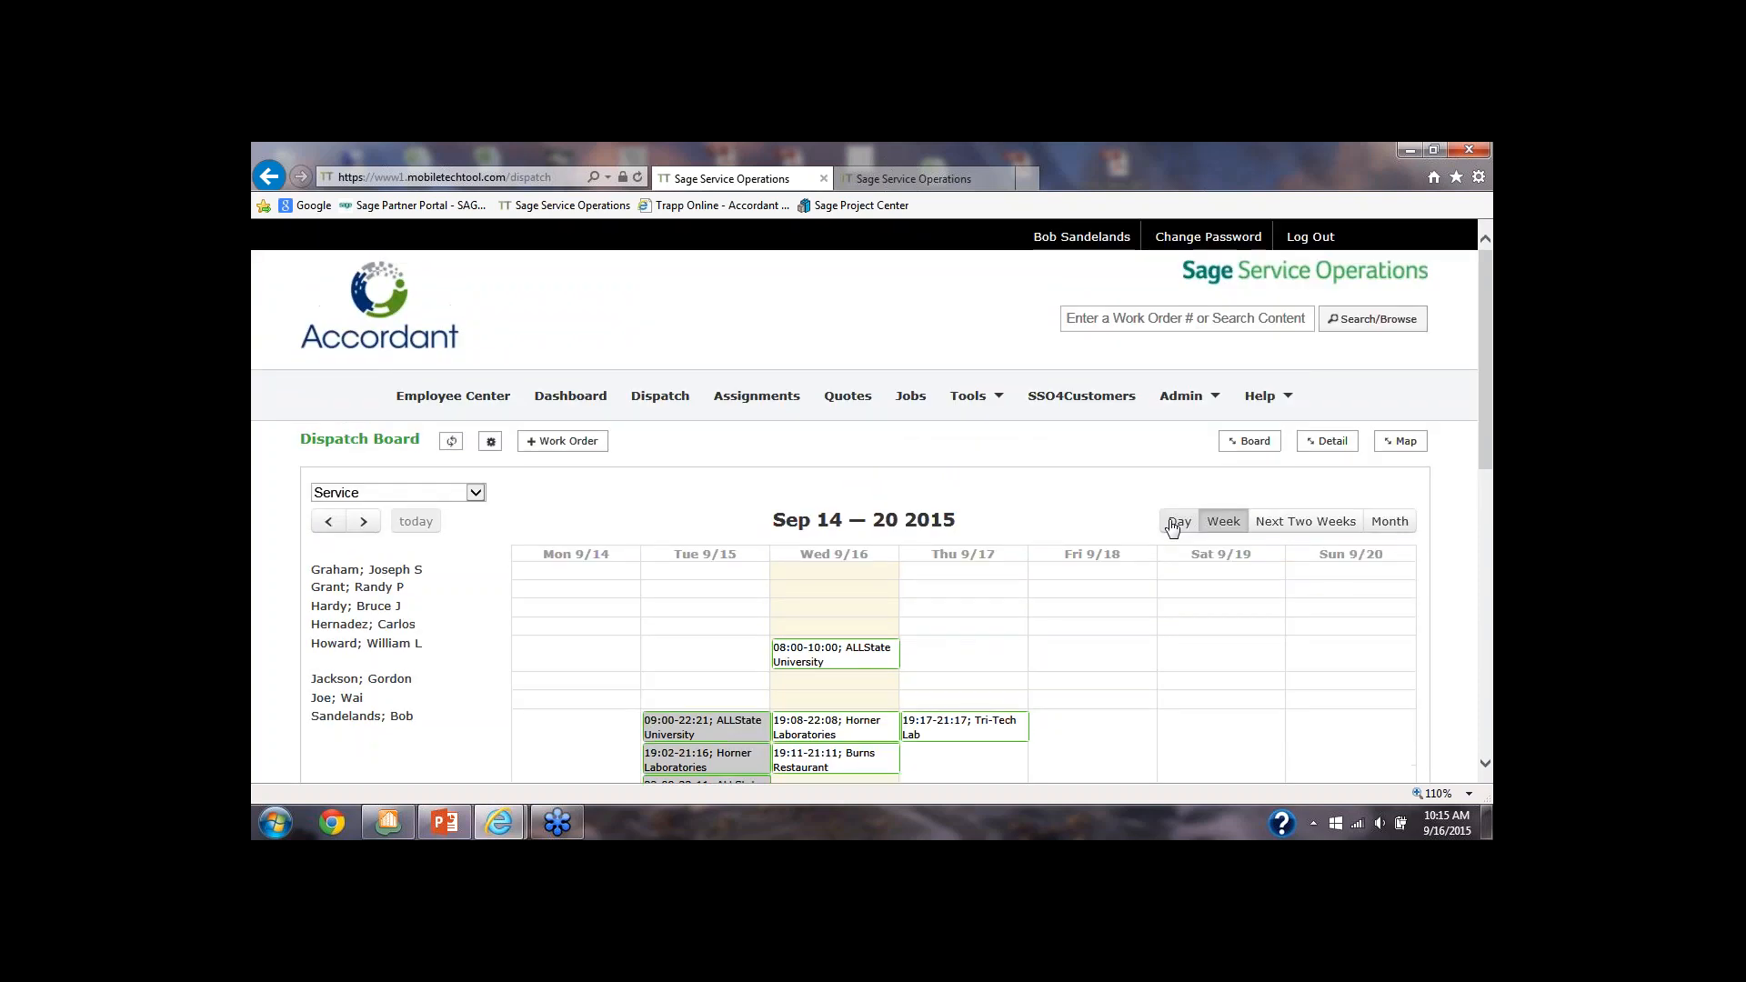
pyautogui.scroll(-2, 1173, 525)
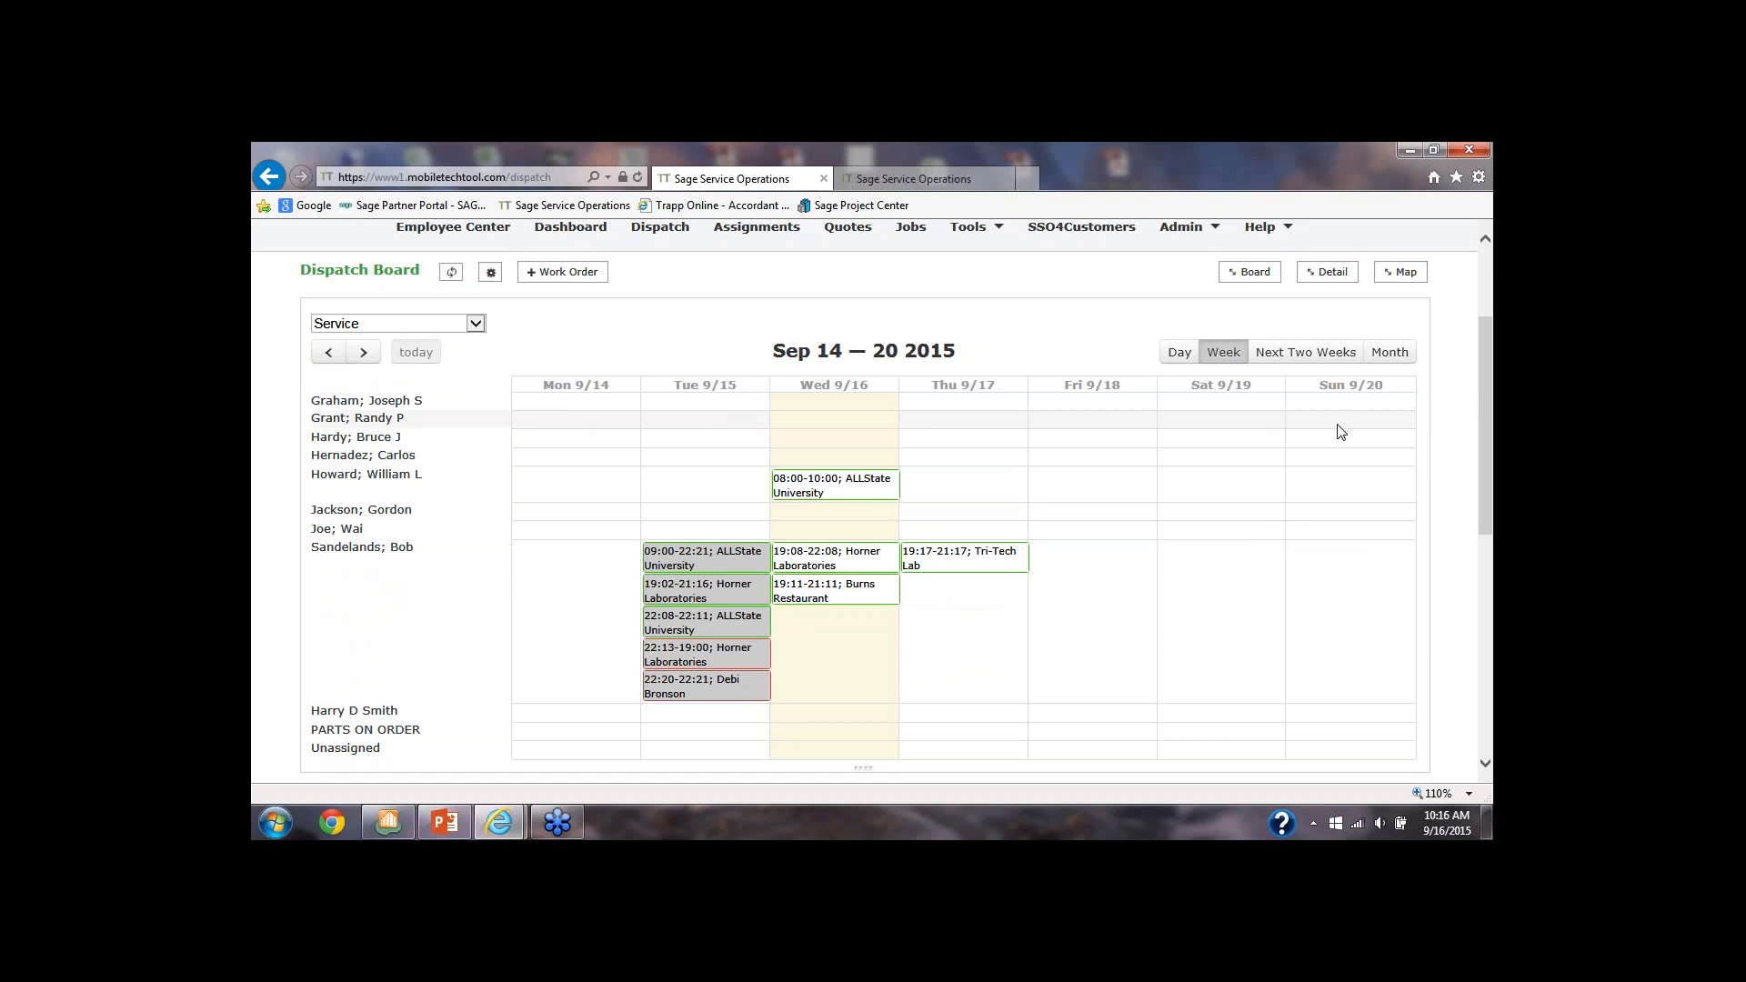
pyautogui.scroll(-1, 1343, 429)
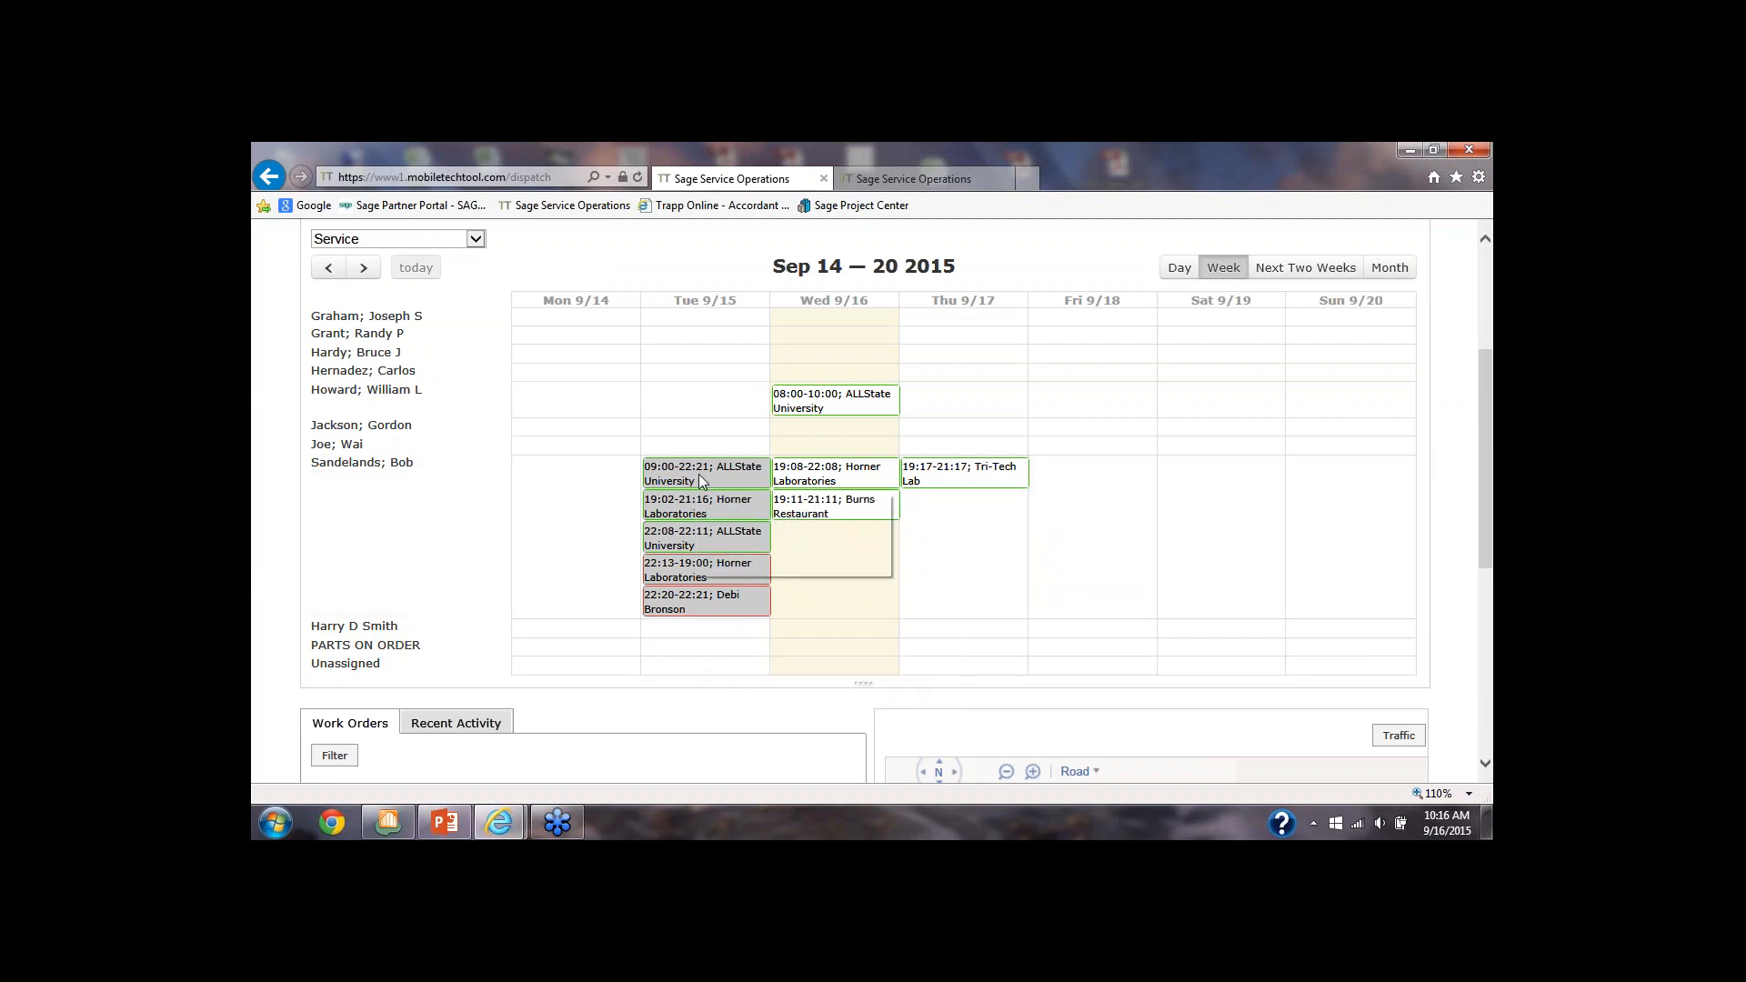
pyautogui.moveTo(963, 479)
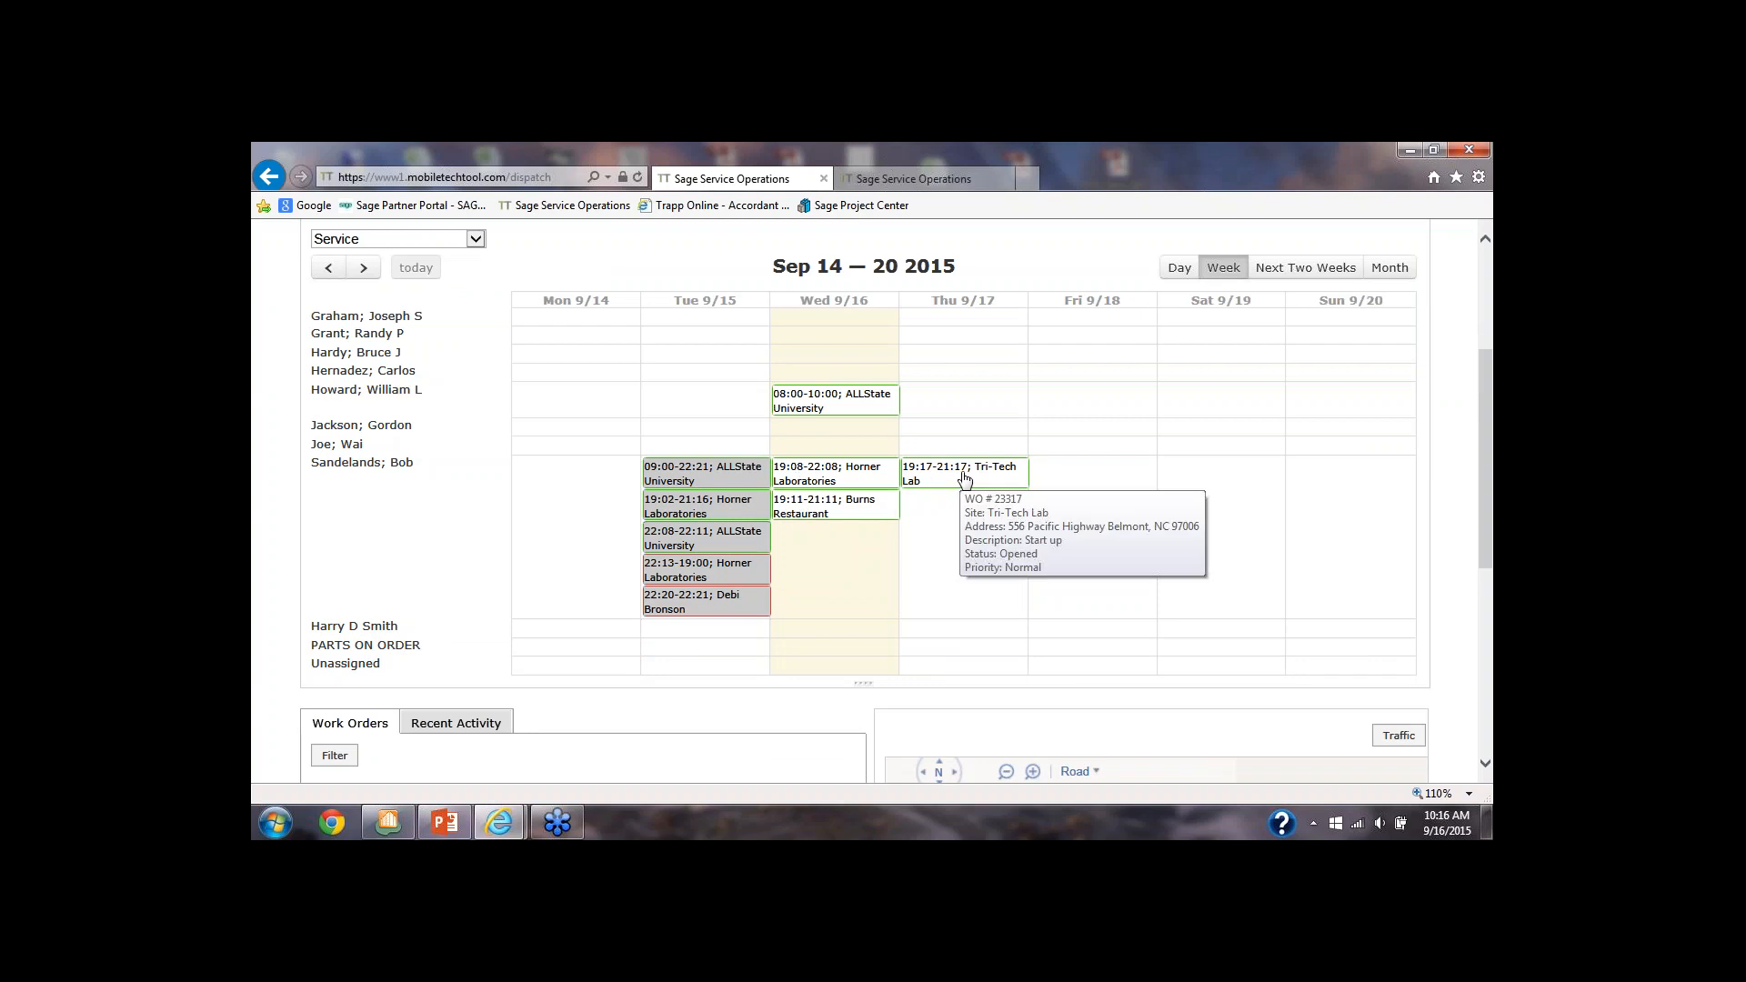
# Look over the work orders list and map below the dispatch board, and review the Call Type and Status filter options
pyautogui.scroll(-5, 964, 480)
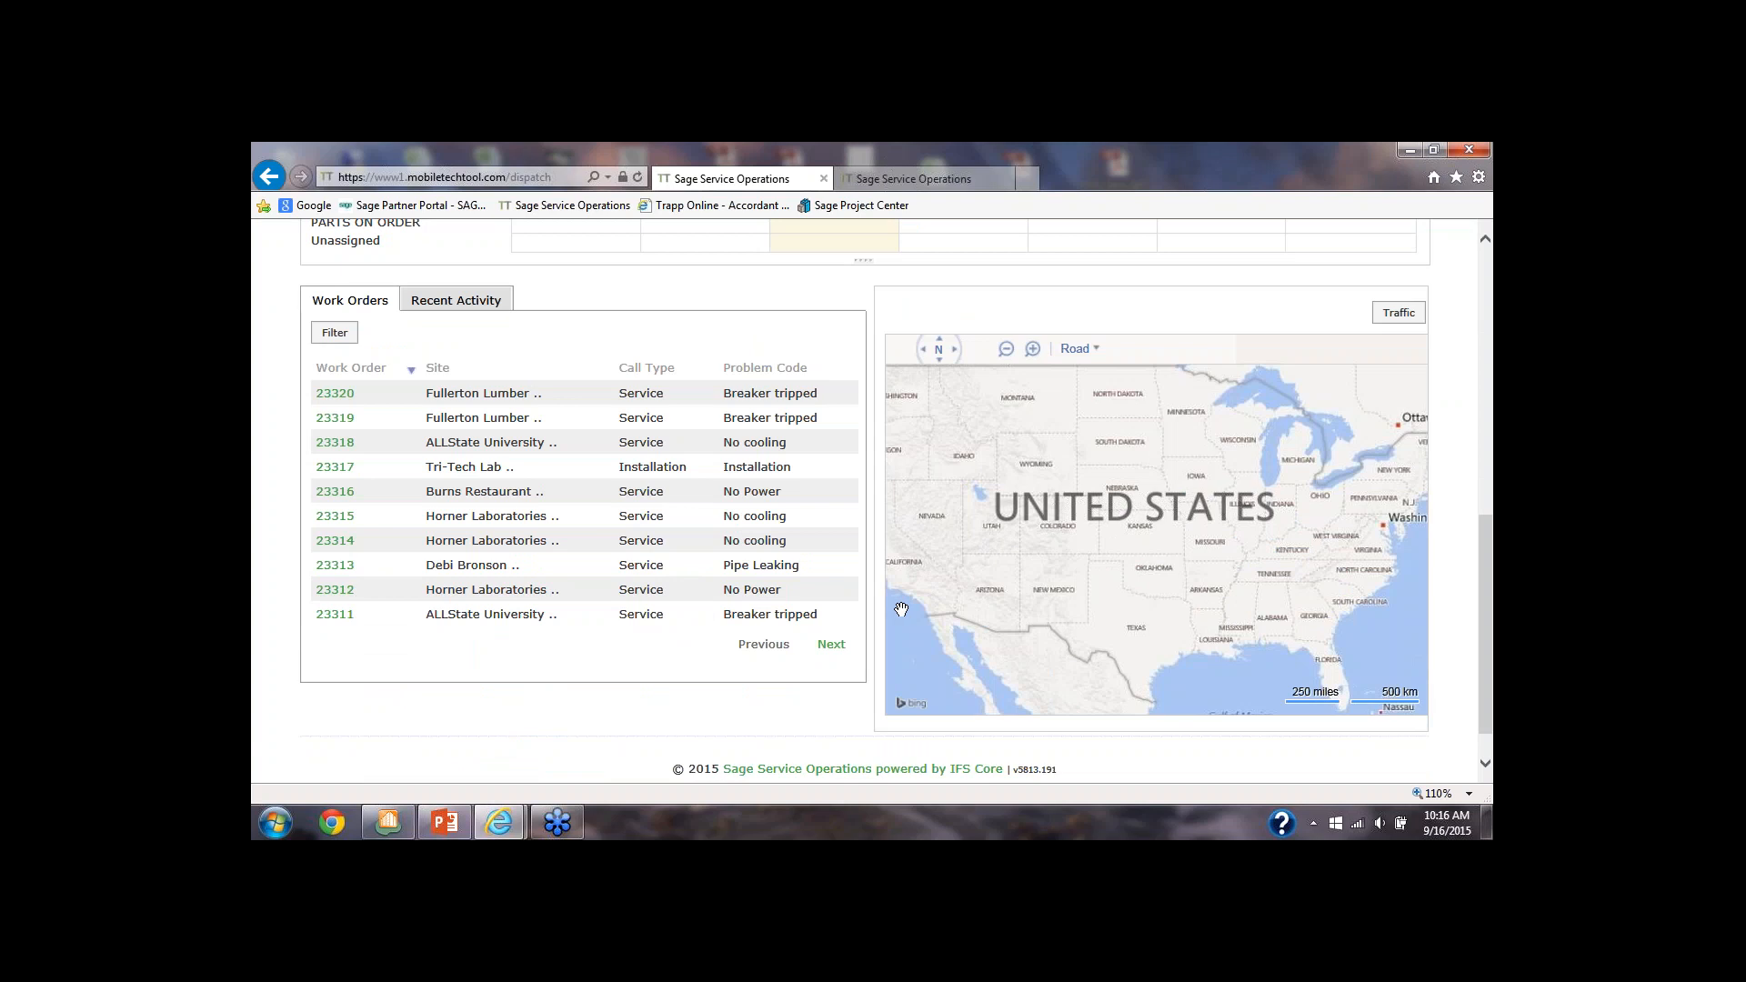
pyautogui.scroll(3, 864, 500)
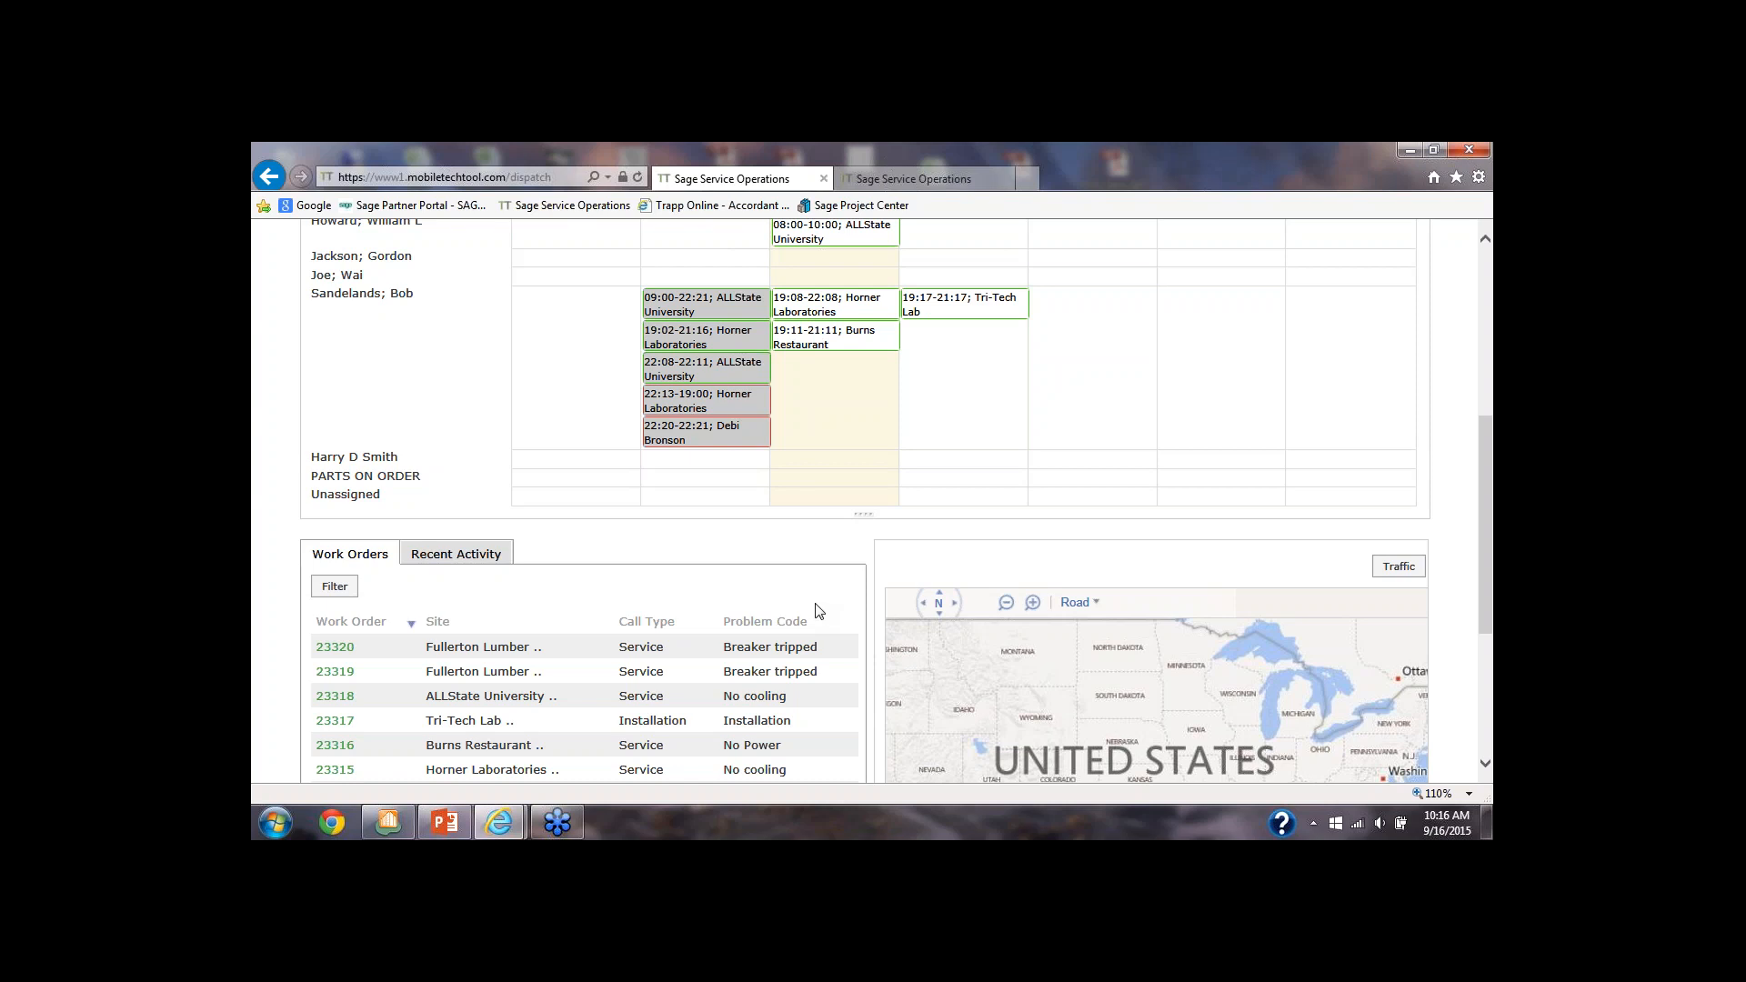
pyautogui.click(337, 592)
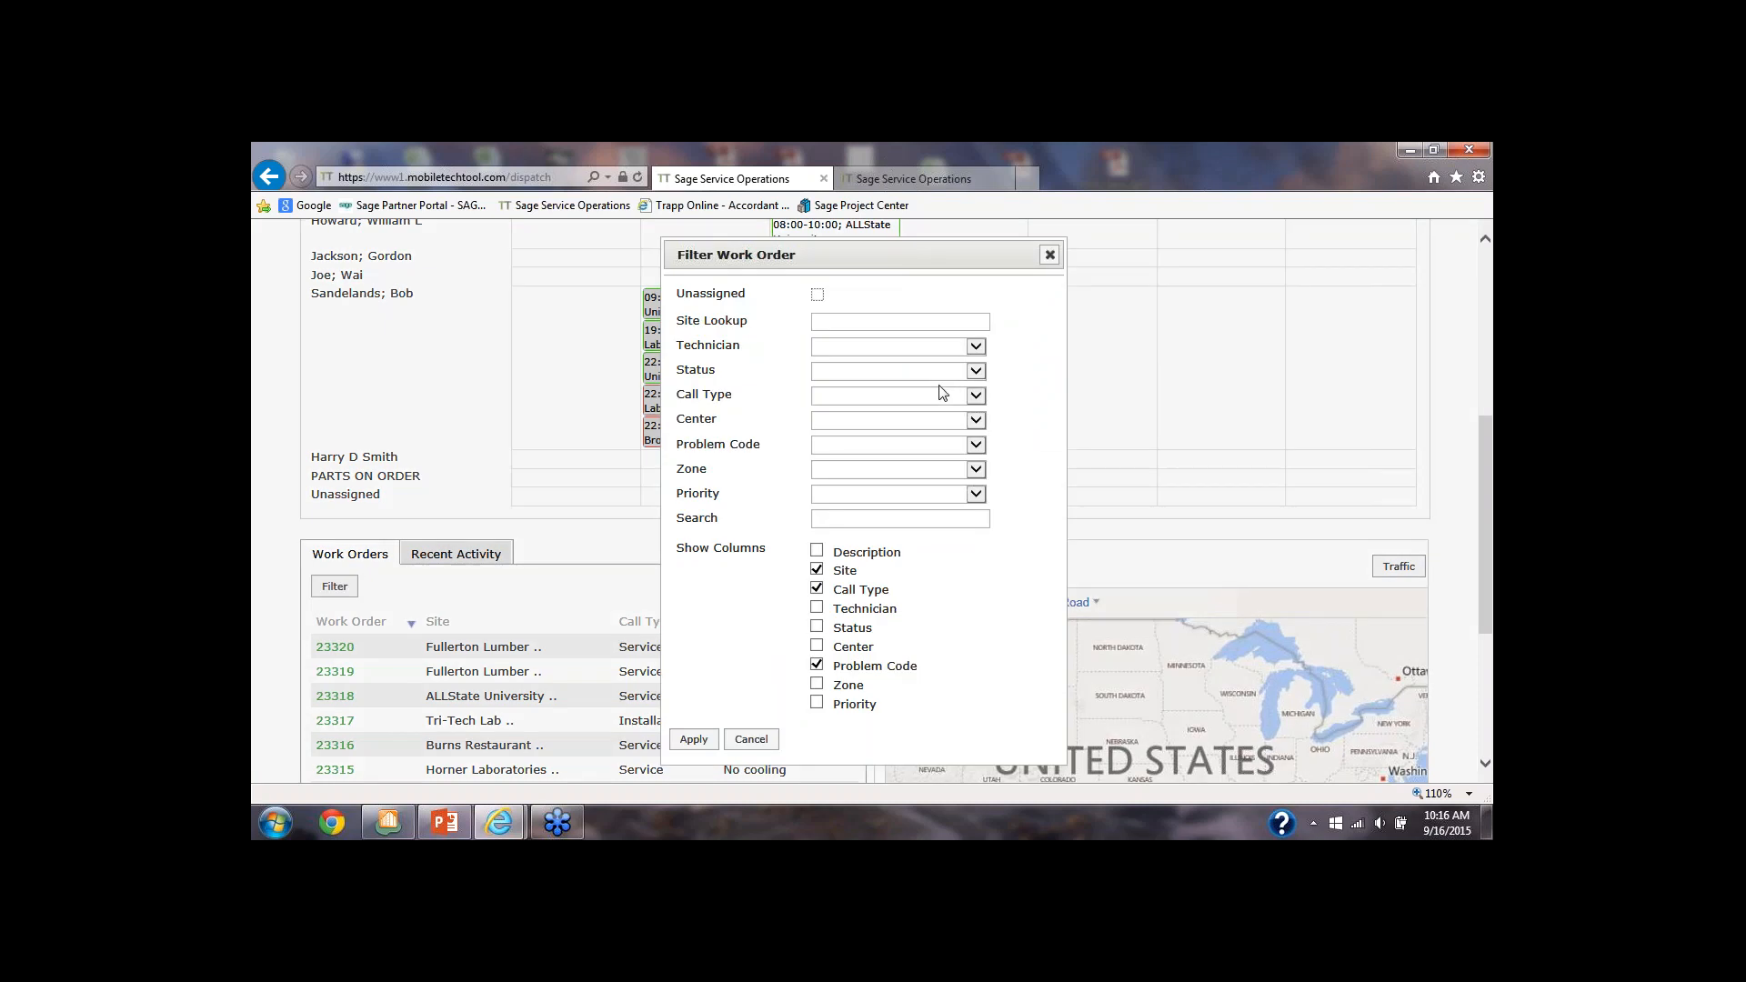
pyautogui.click(977, 396)
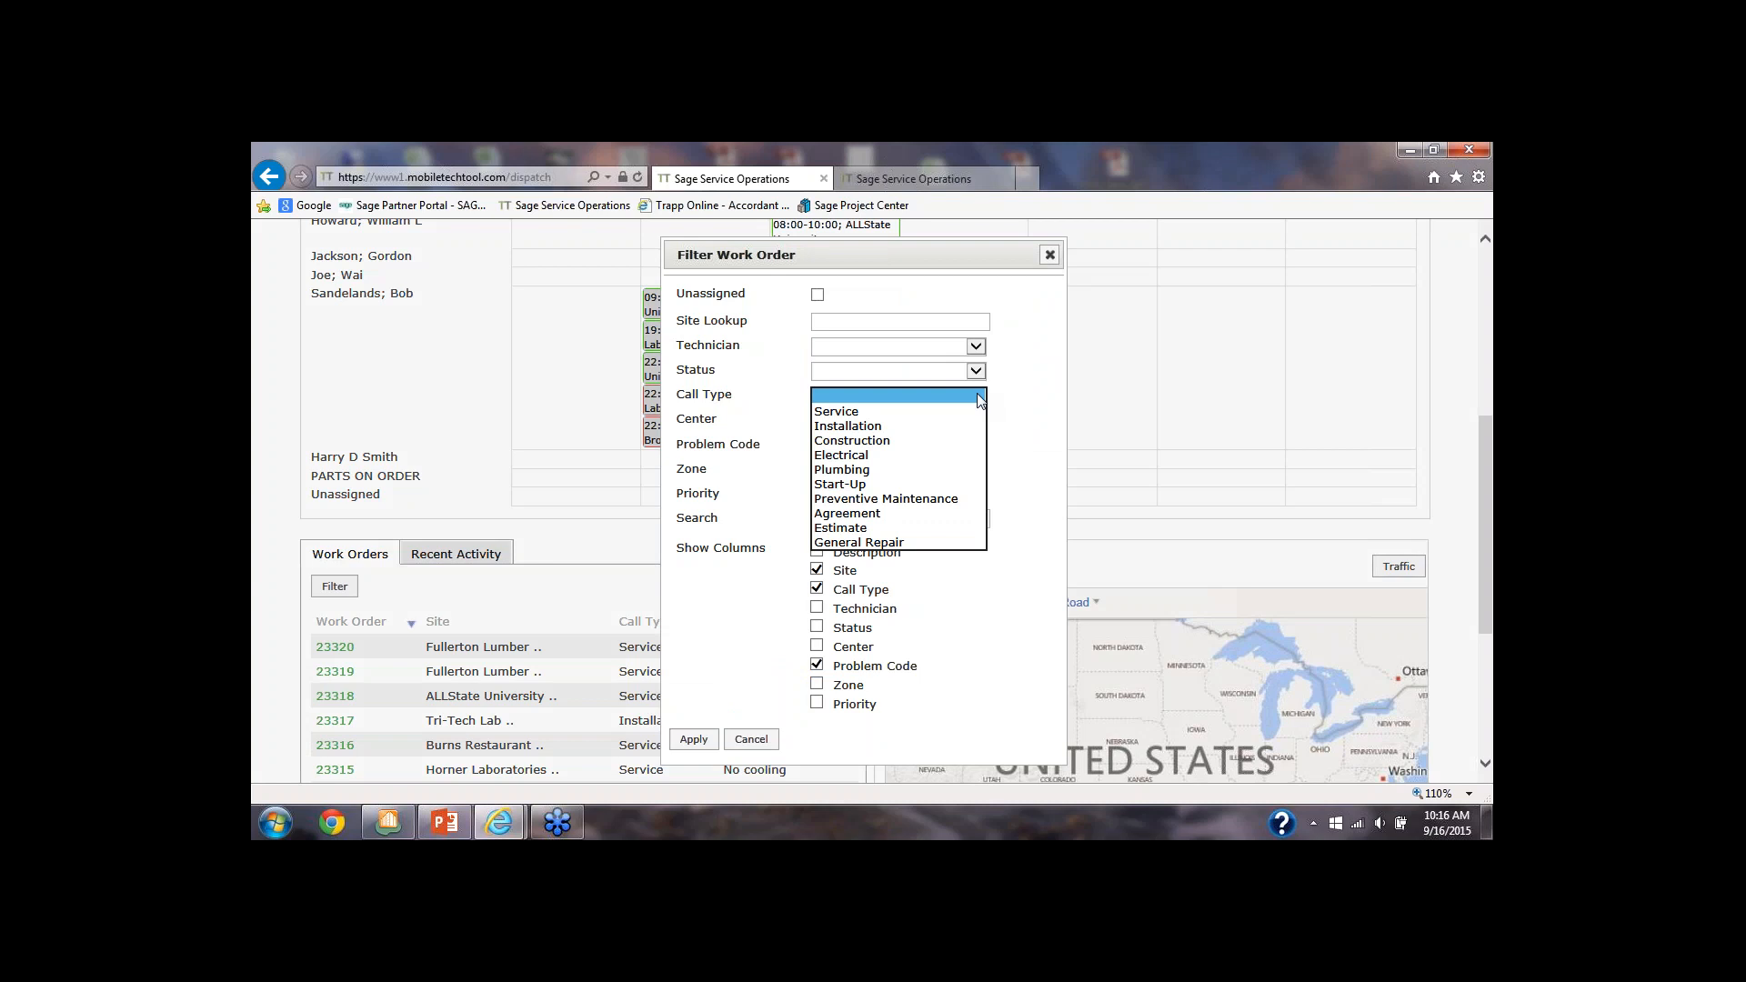
pyautogui.click(978, 397)
pyautogui.click(976, 371)
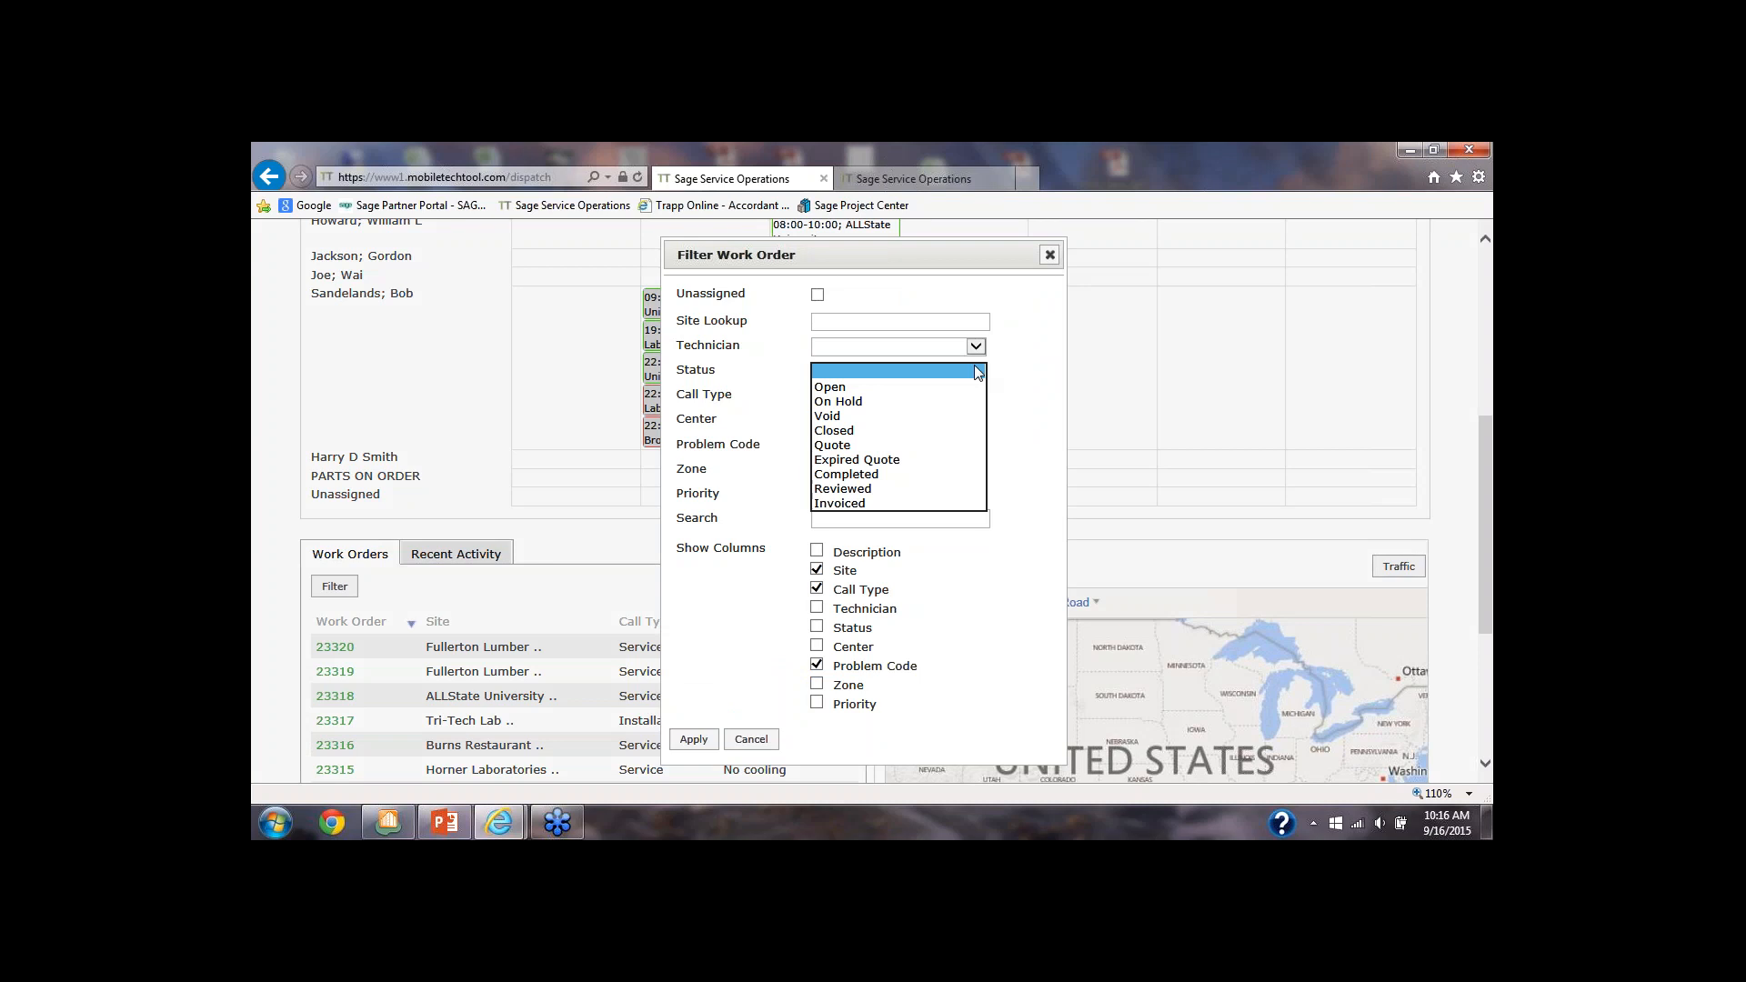
pyautogui.click(977, 373)
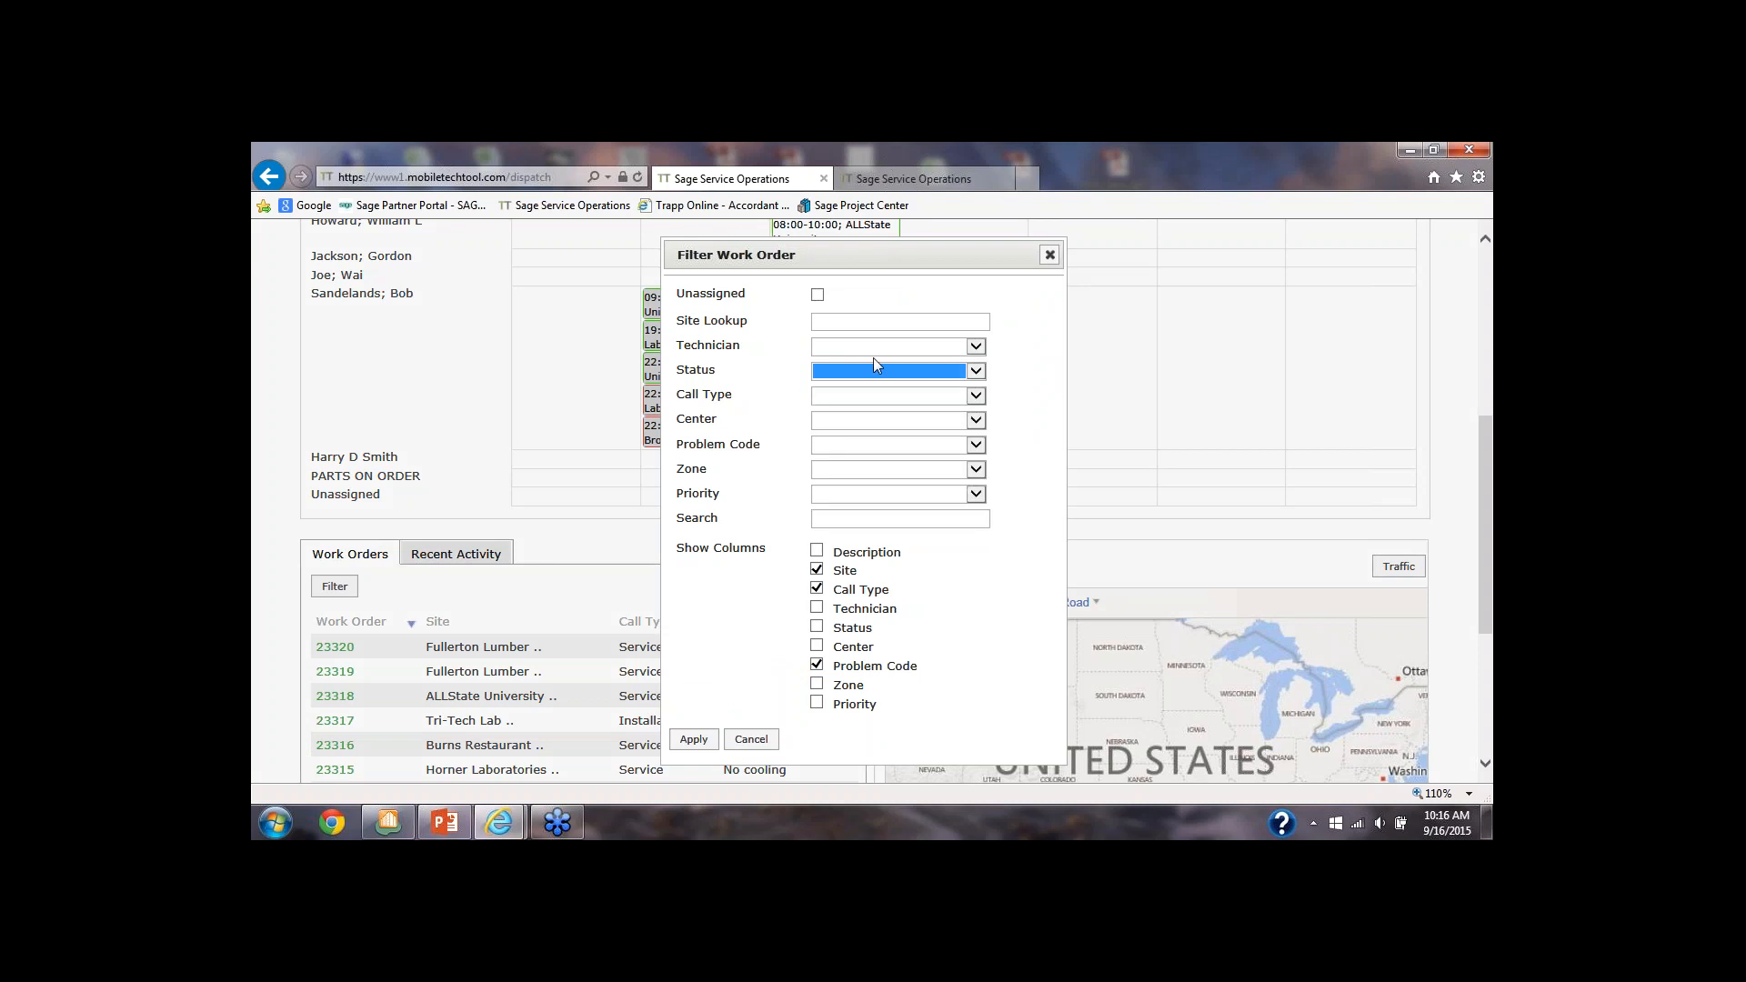
# Filter the work orders by the technician assigned to Tri-Tech Lab, and review the matching list and the week schedule
pyautogui.click(975, 349)
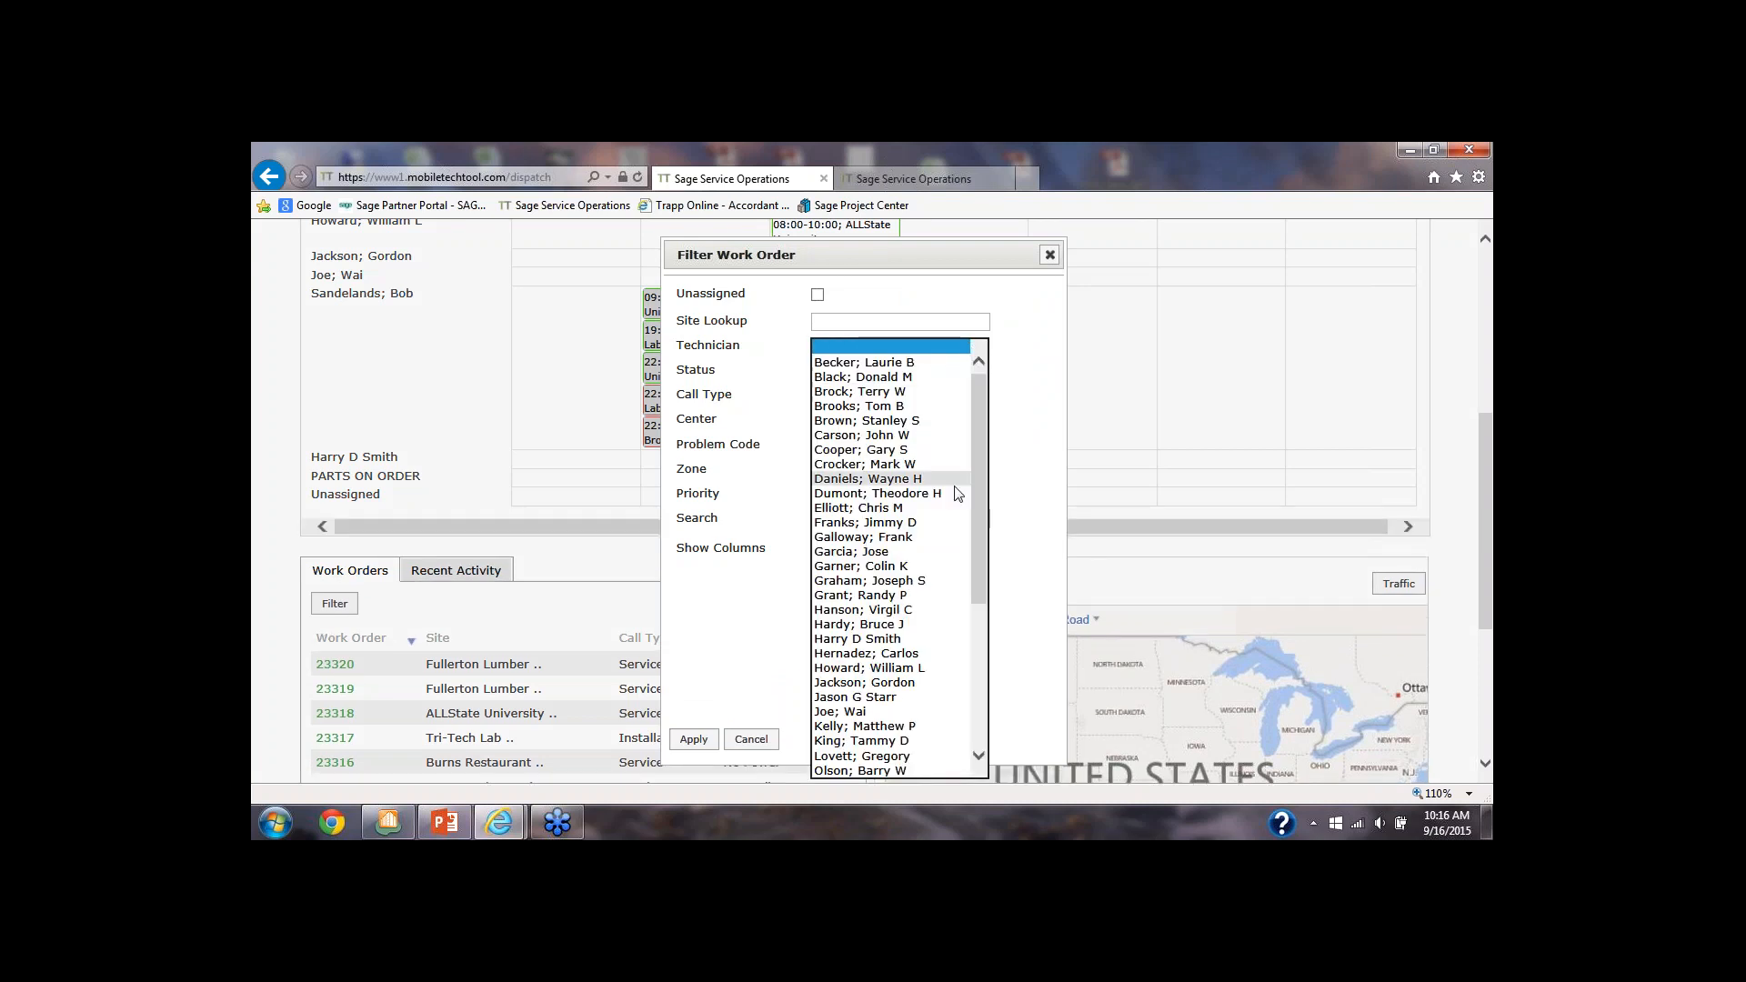
pyautogui.scroll(-7, 977, 707)
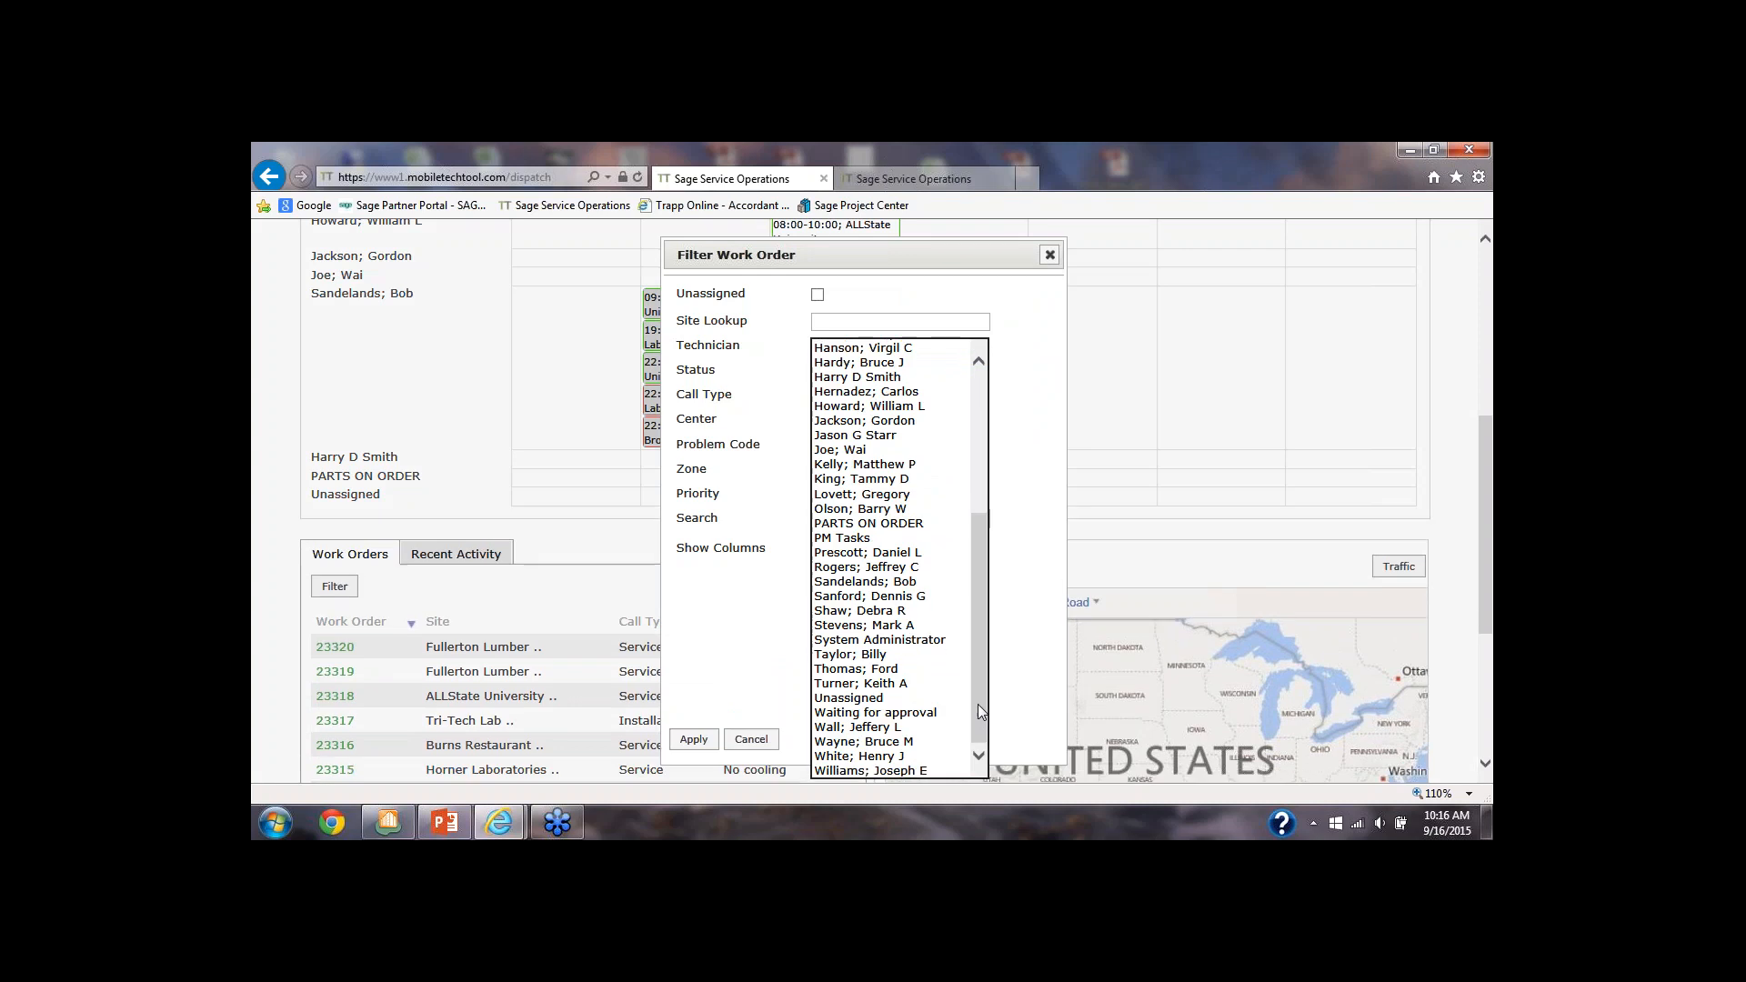
pyautogui.click(908, 583)
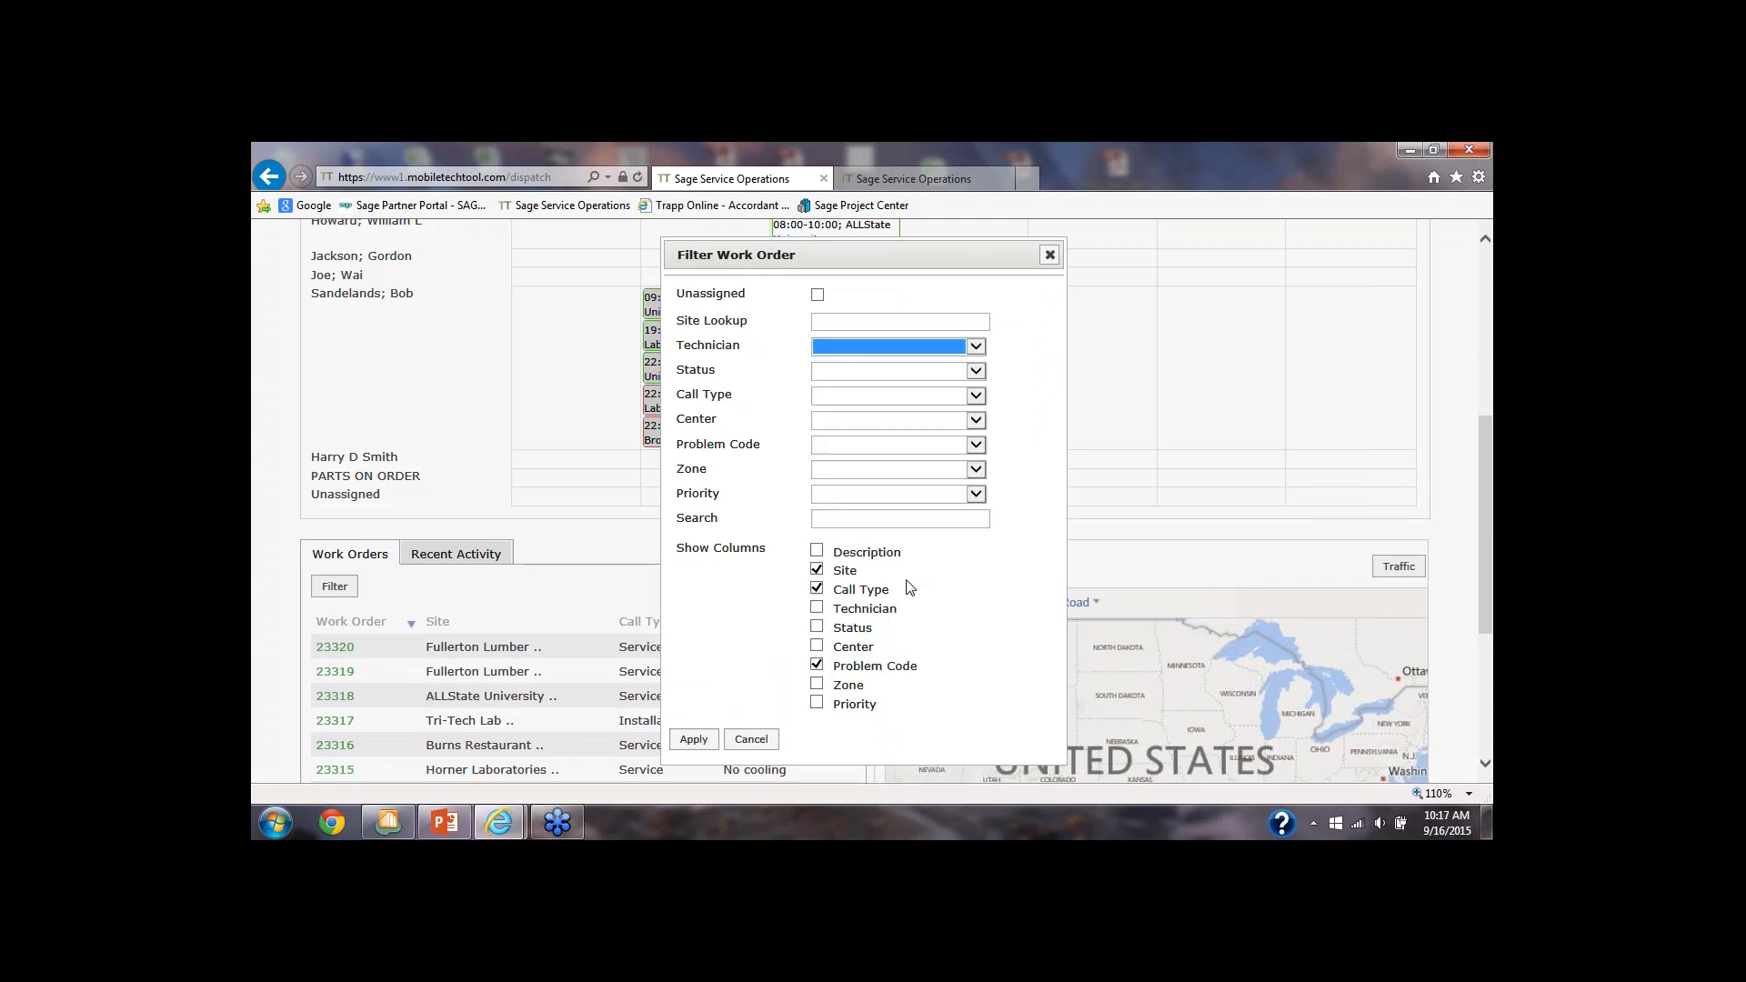
pyautogui.click(697, 741)
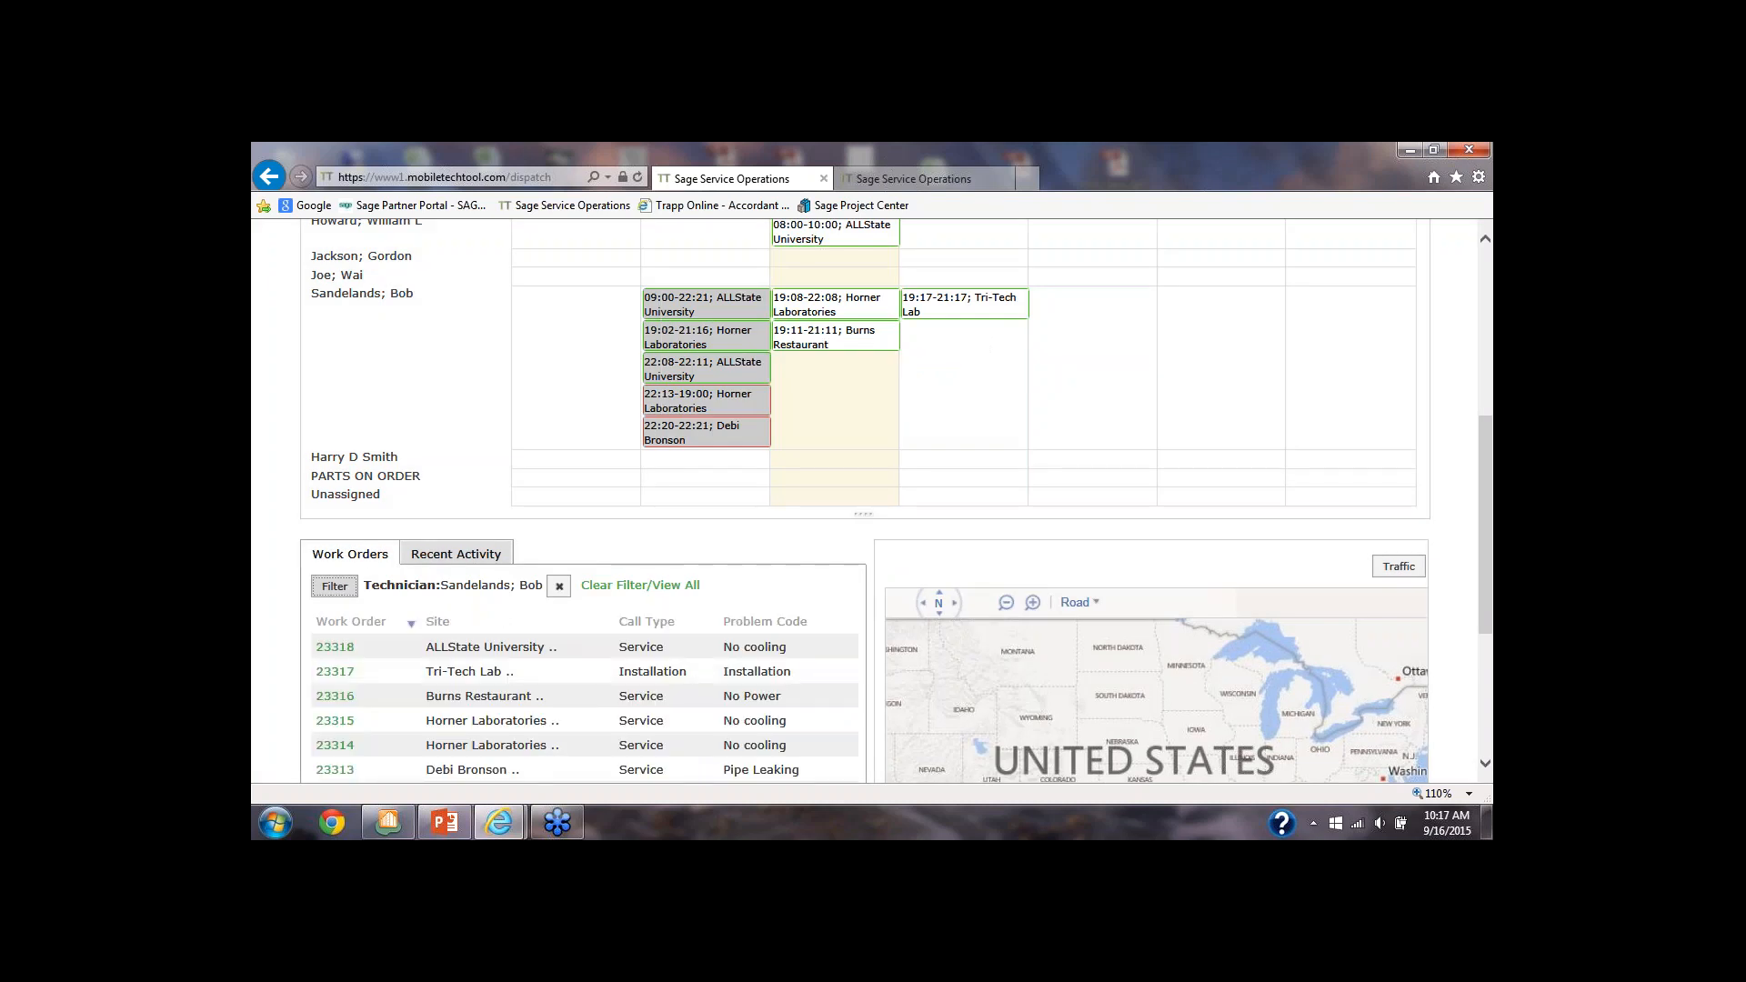
pyautogui.scroll(-2, 462, 614)
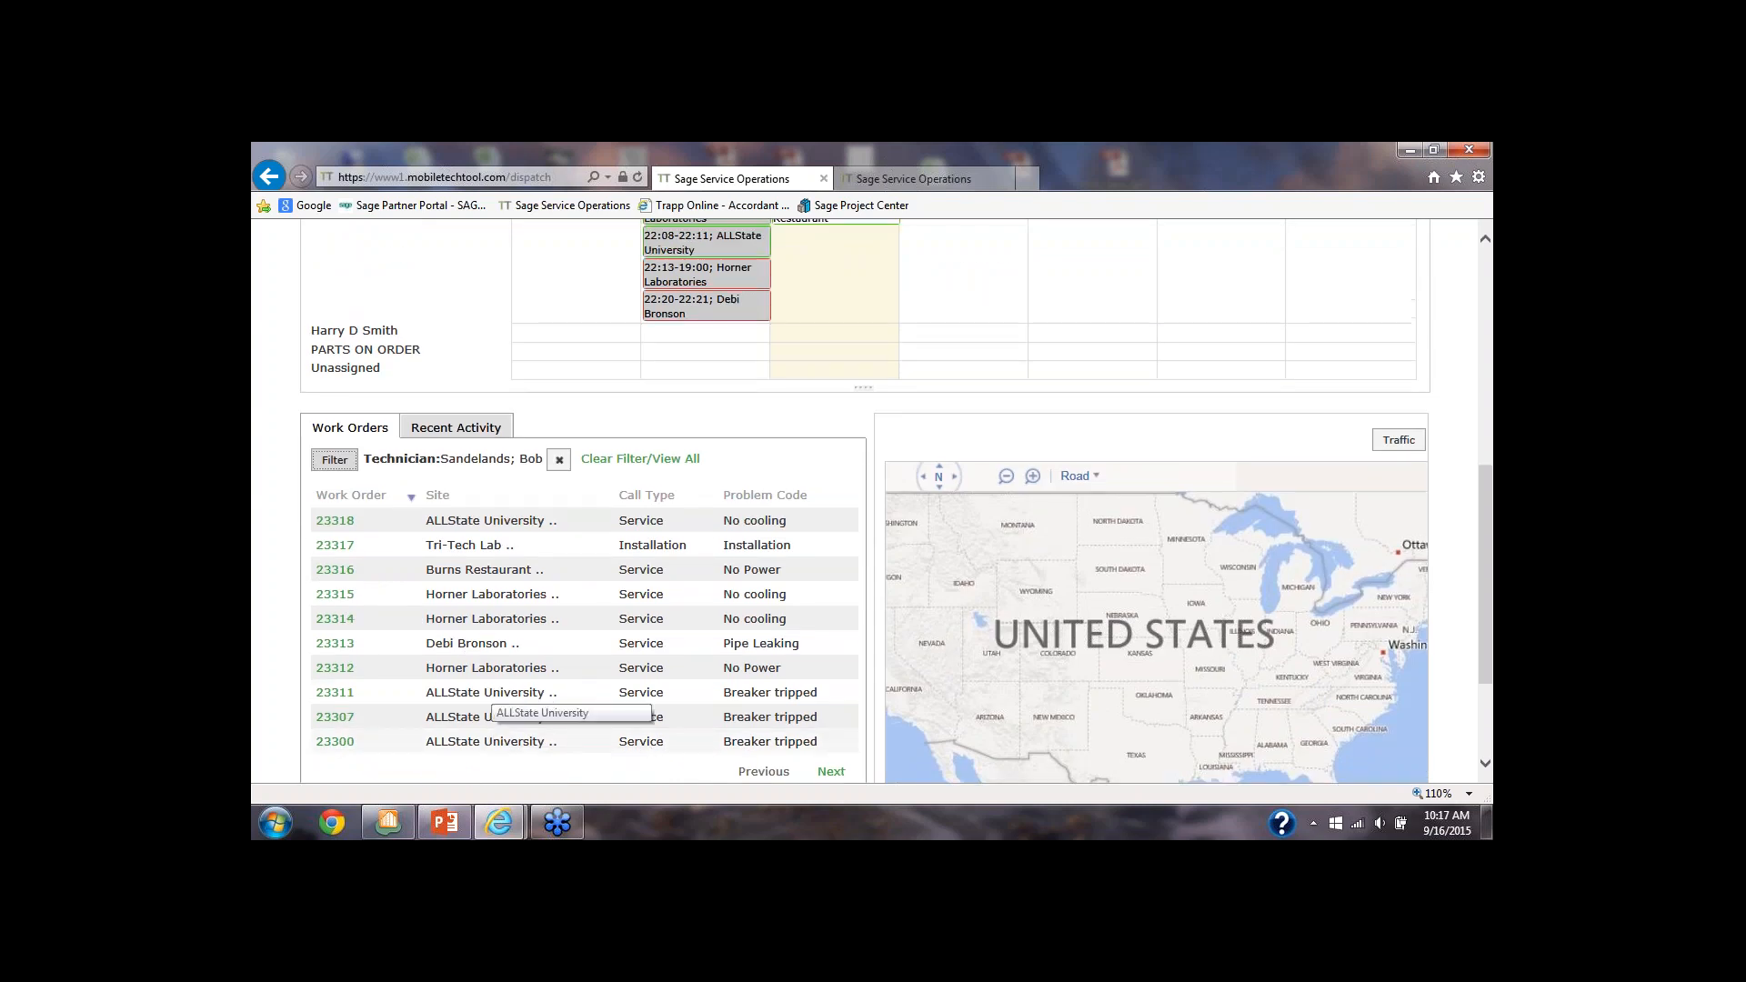
pyautogui.scroll(5, 496, 702)
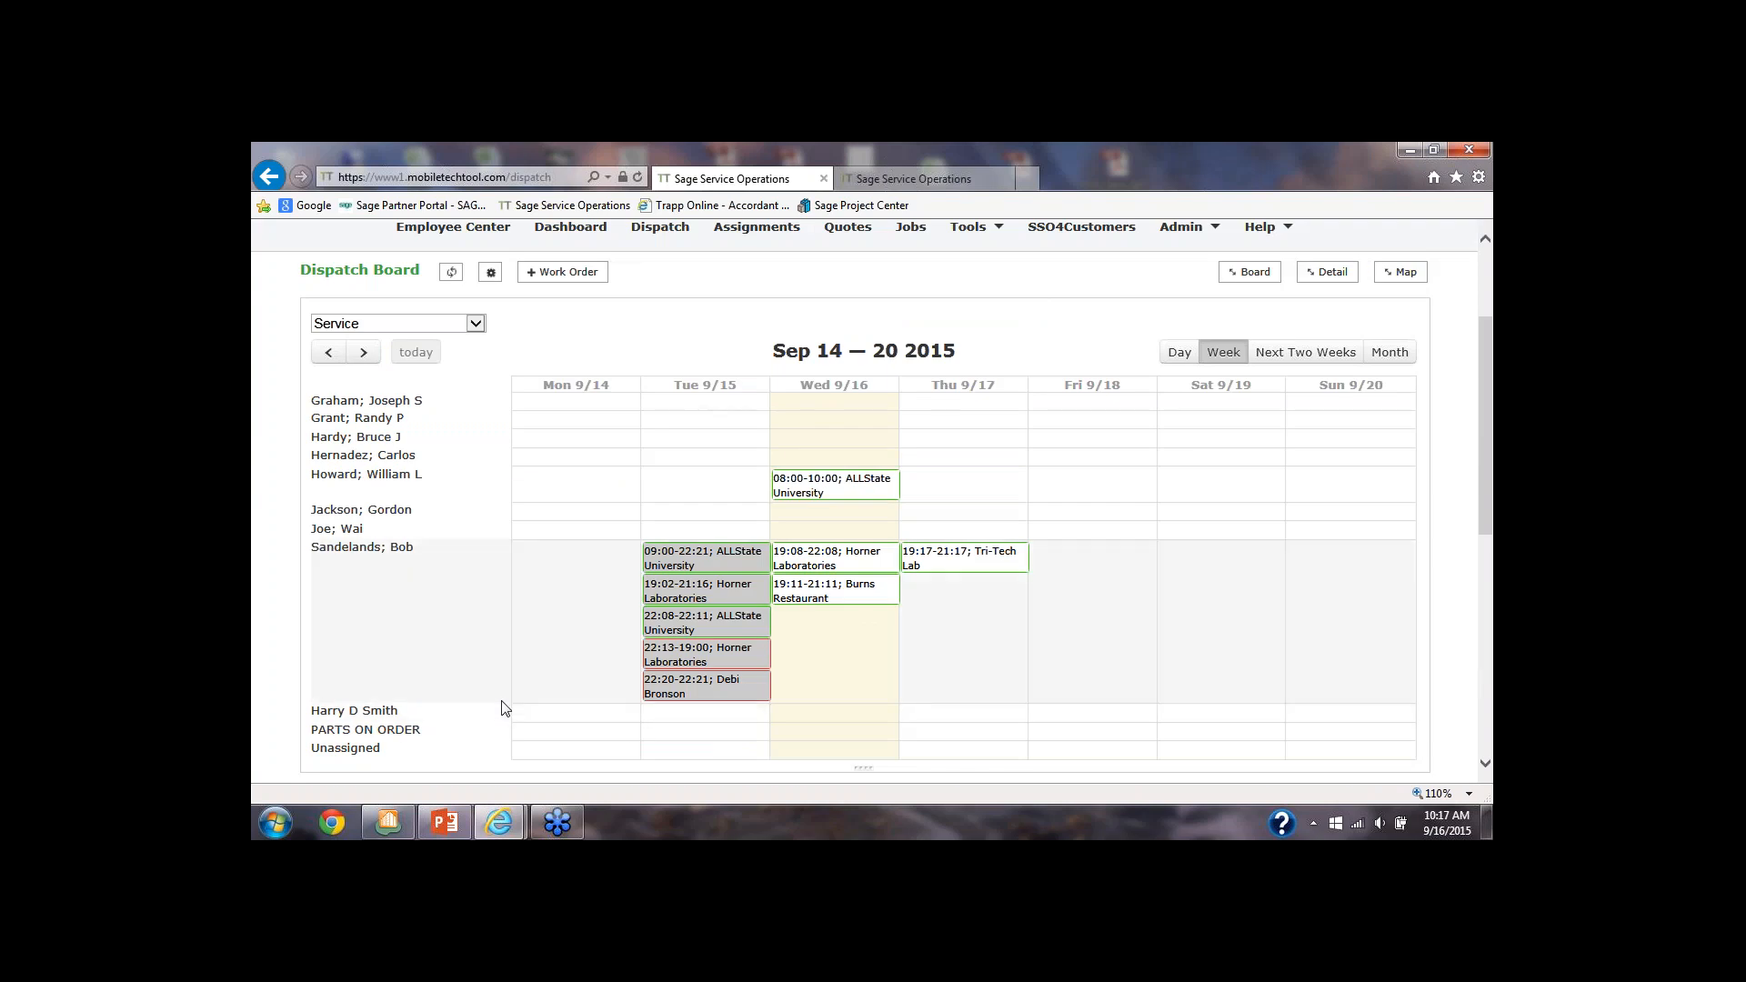
# Start a new work order from the dispatch board and choose ALLState University as its service site
pyautogui.click(549, 274)
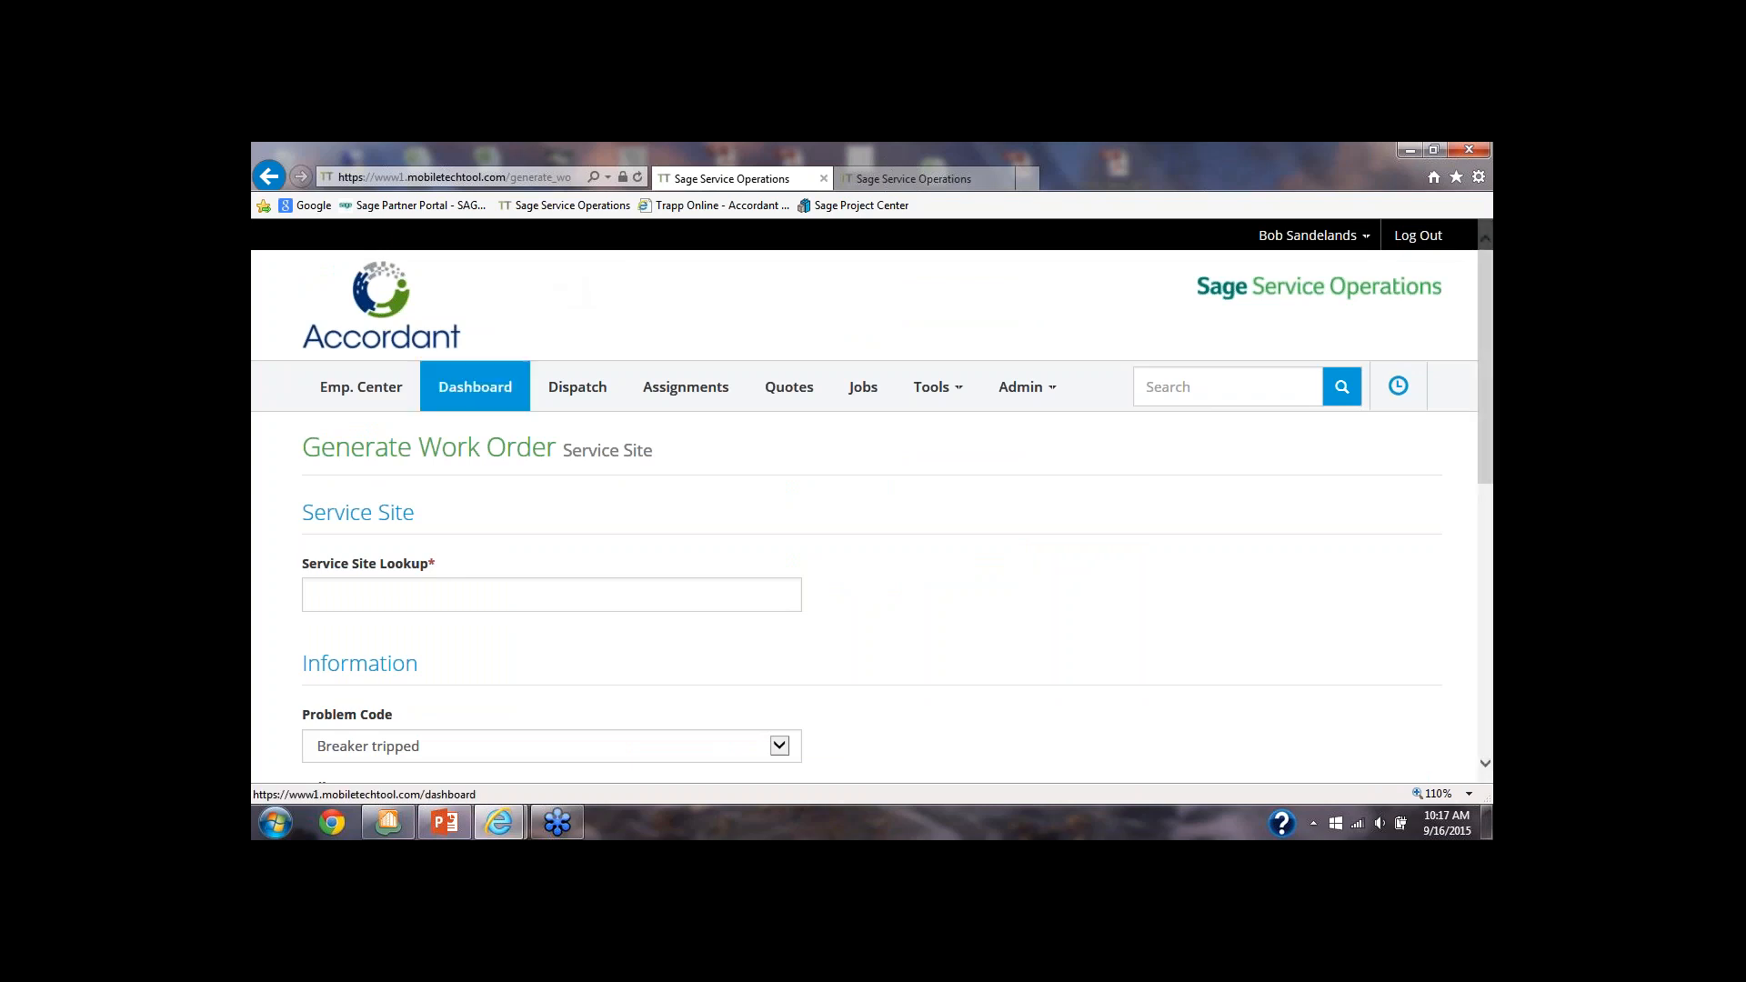
pyautogui.click(363, 588)
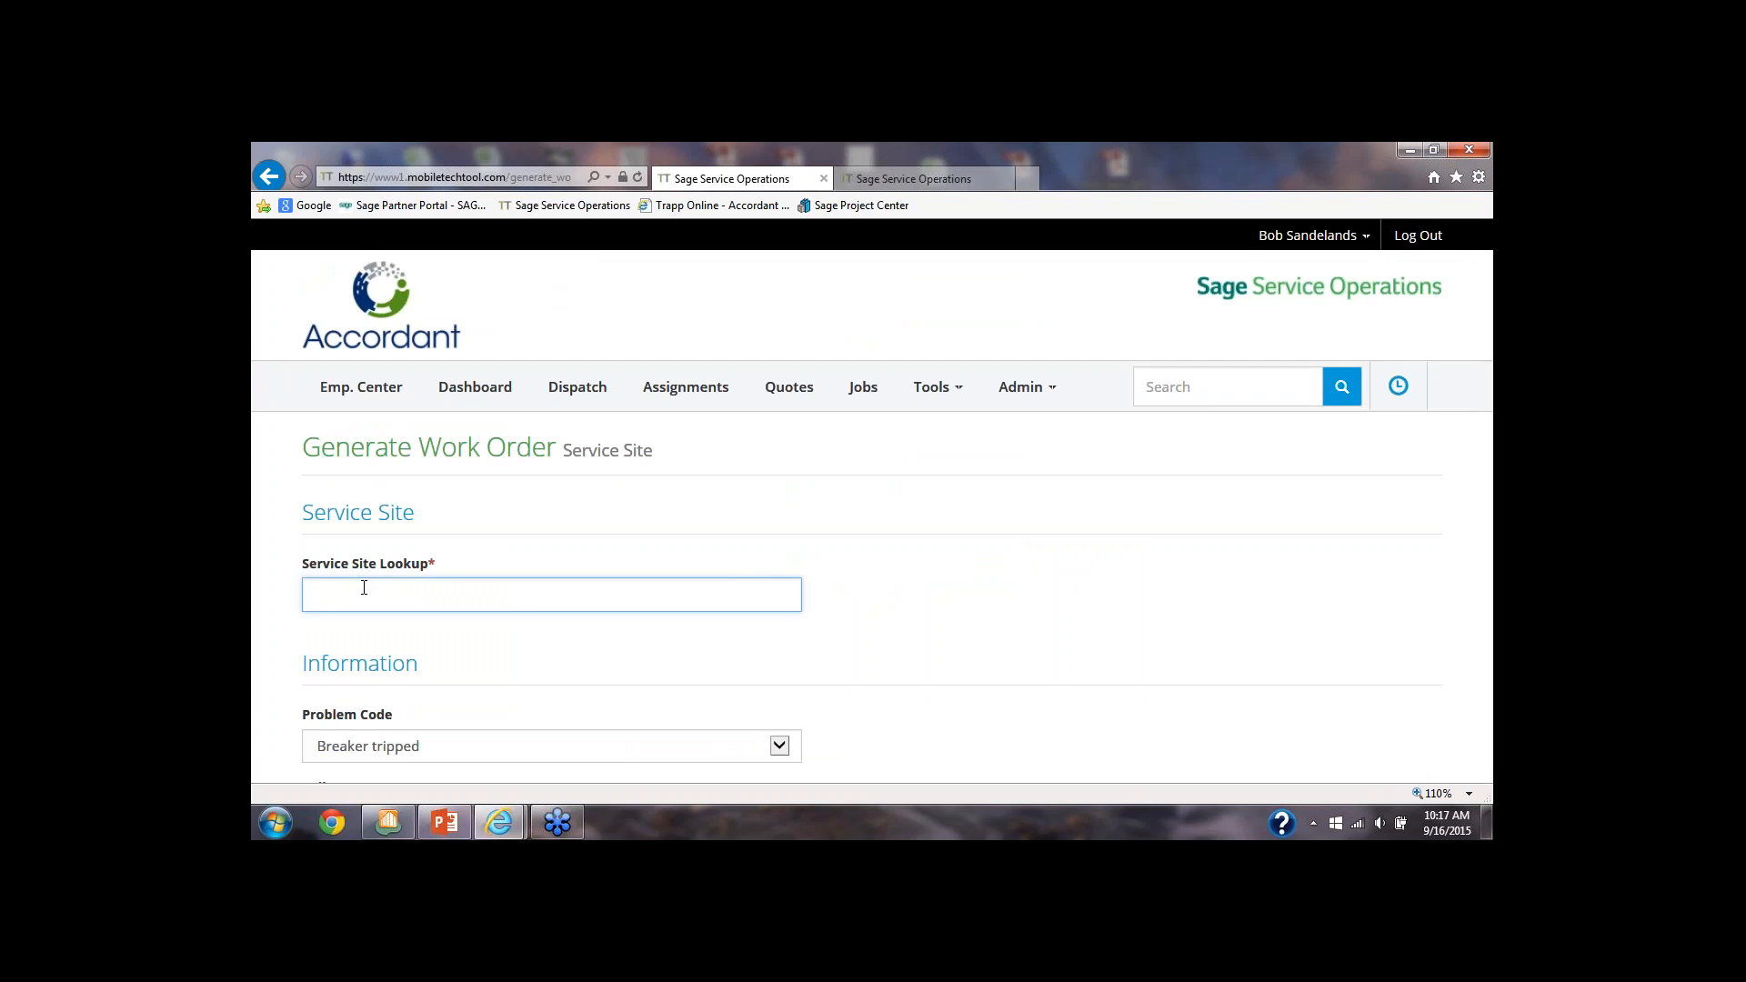
pyautogui.write('allst')
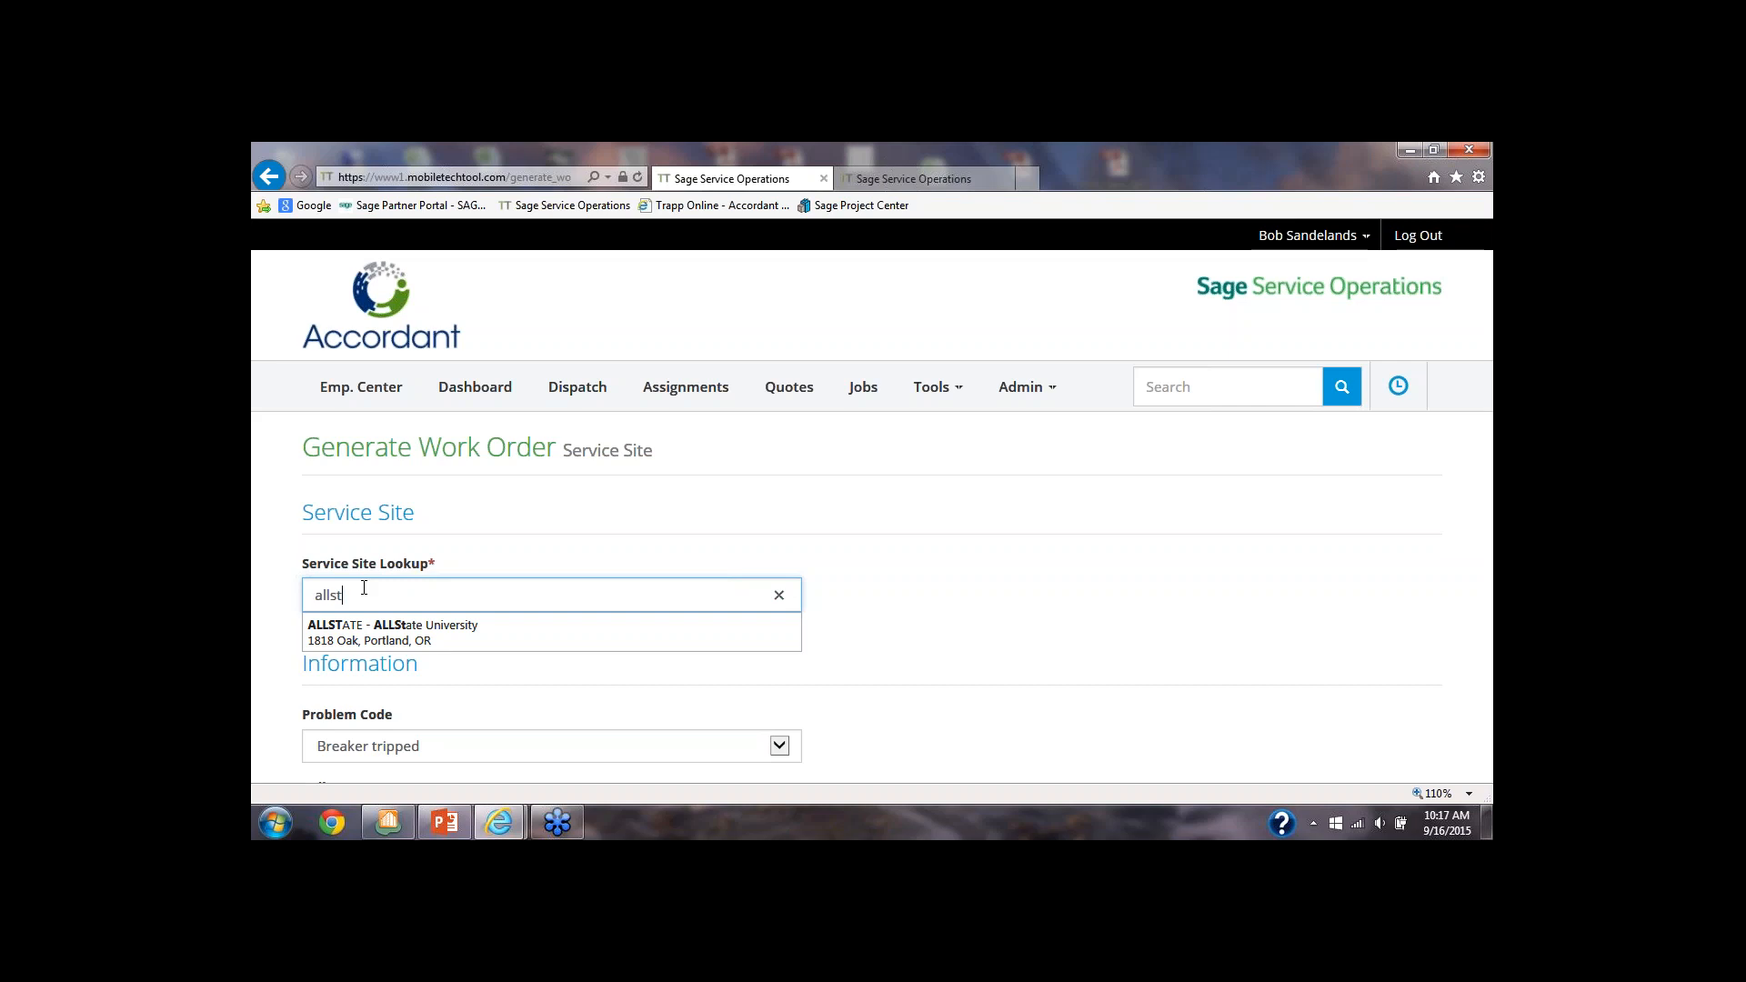
pyautogui.click(350, 634)
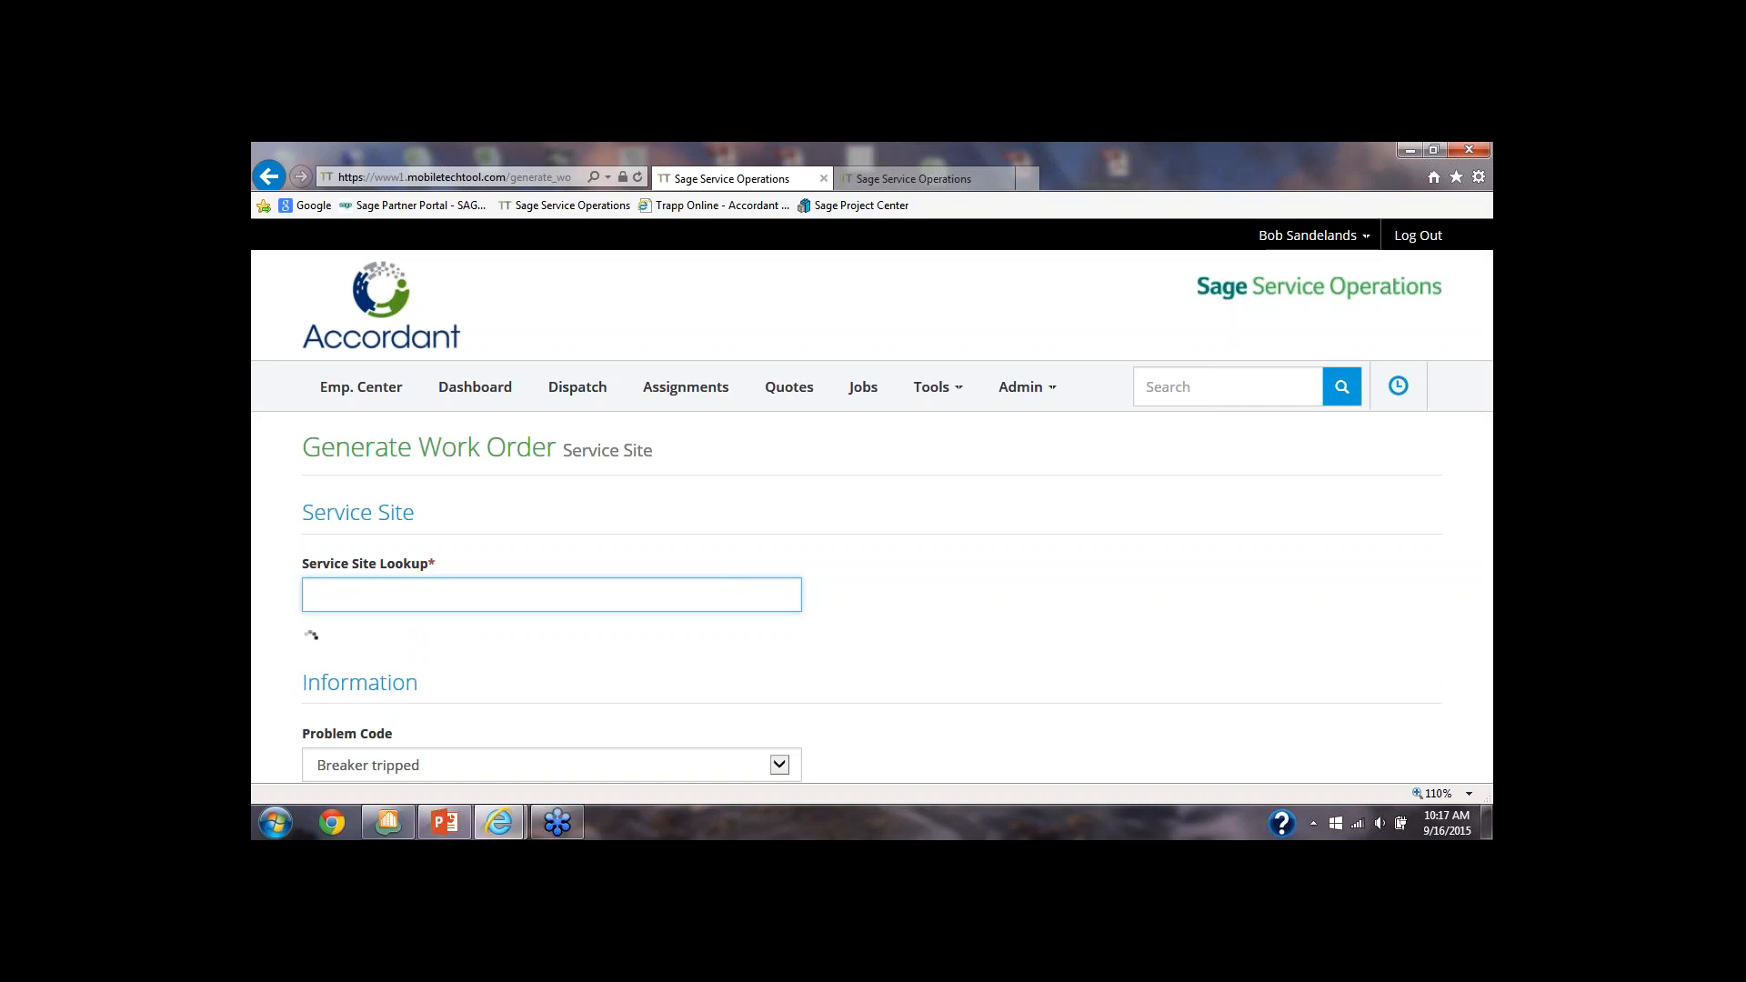
# Enter the customer purchase order number for ALLState University, leaving the equipment and alternate work order number blank
pyautogui.scroll(-2, 344, 637)
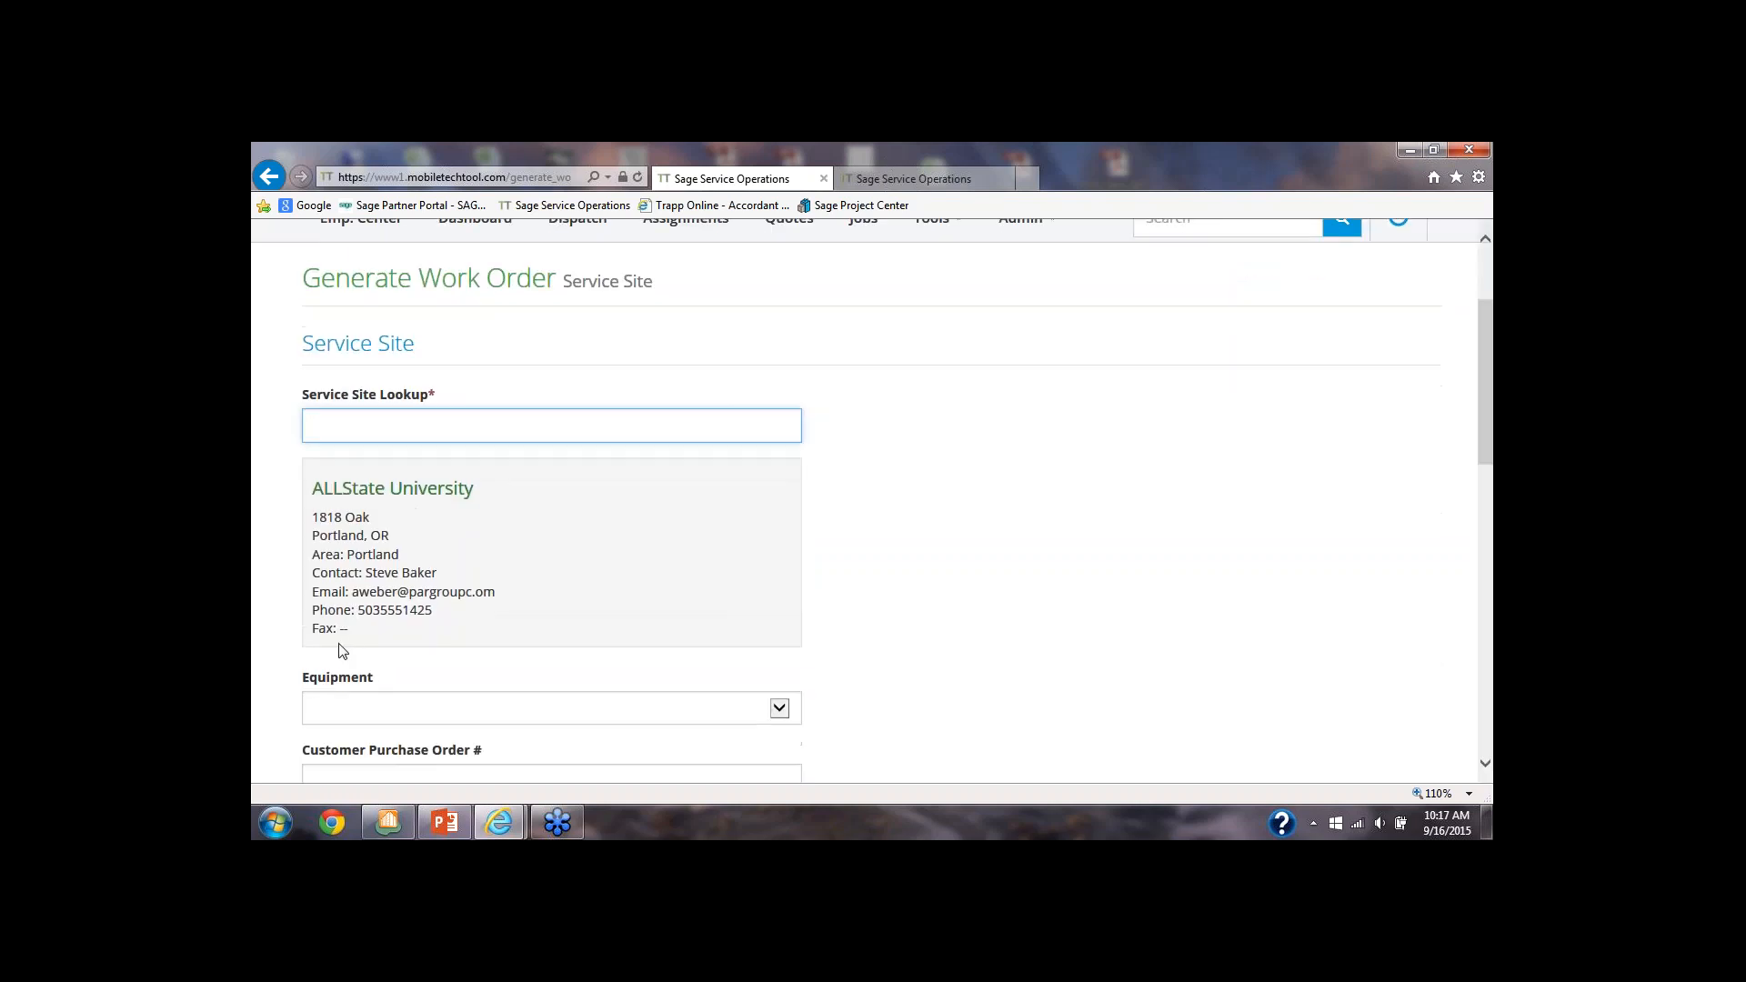
pyautogui.scroll(-2, 346, 648)
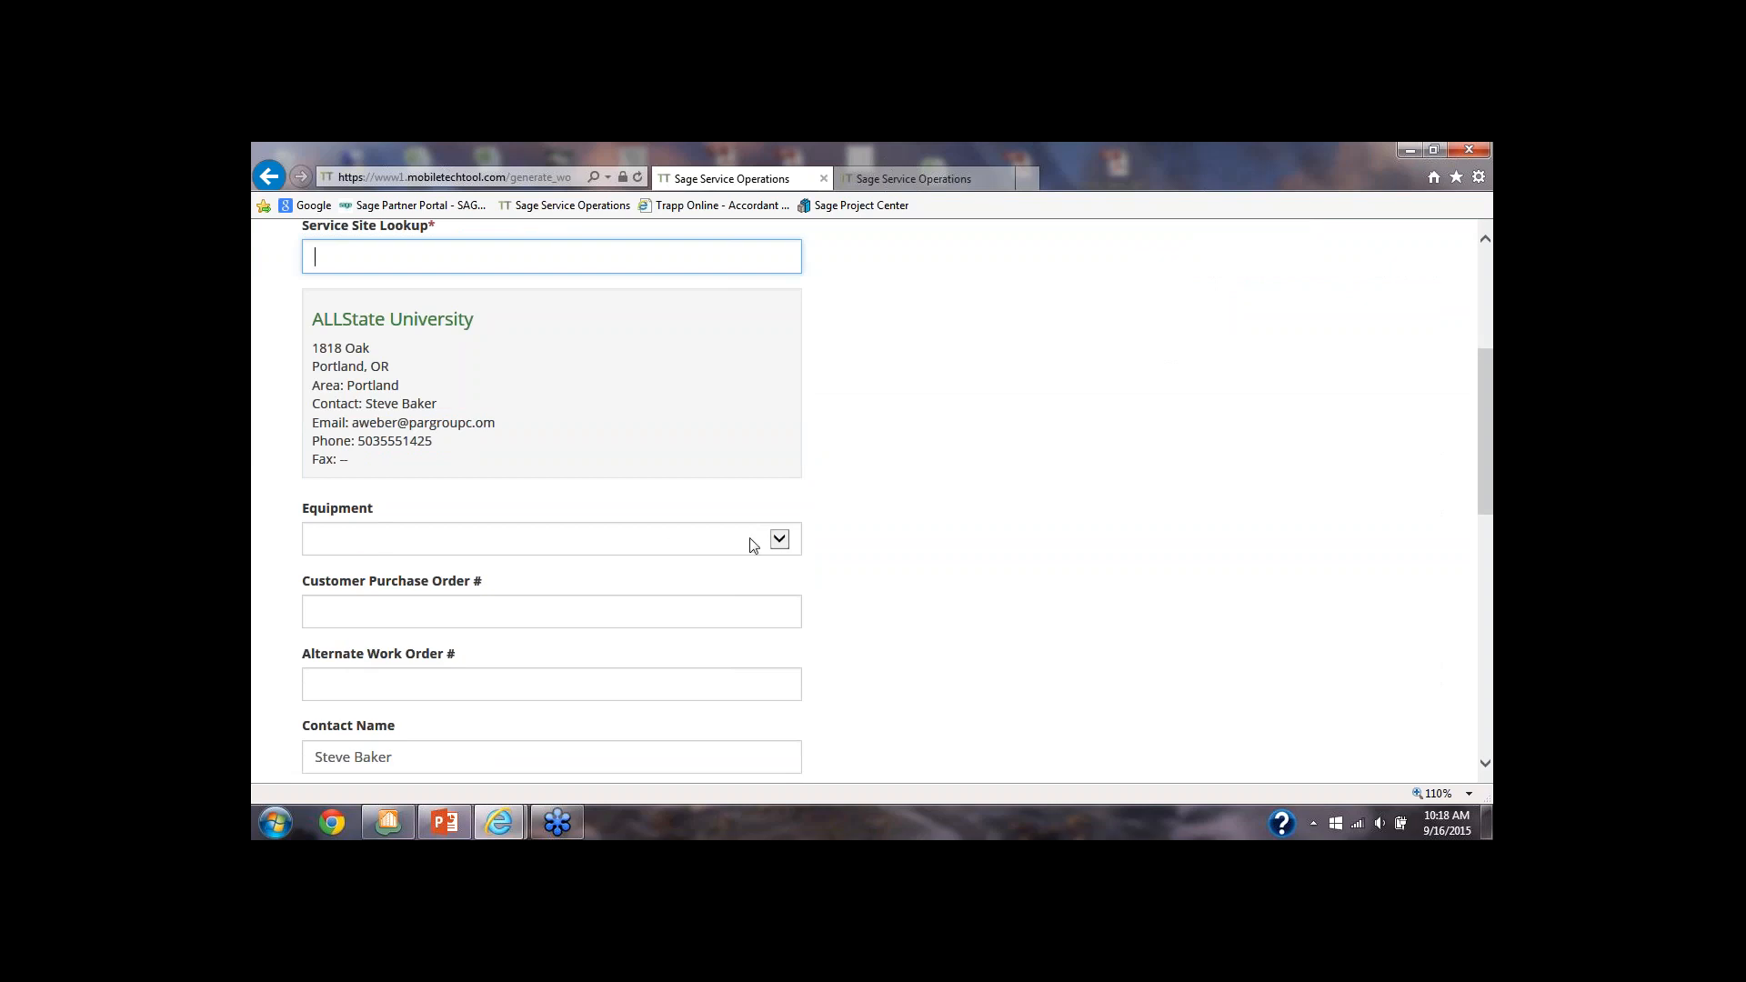
pyautogui.click(779, 539)
pyautogui.click(777, 514)
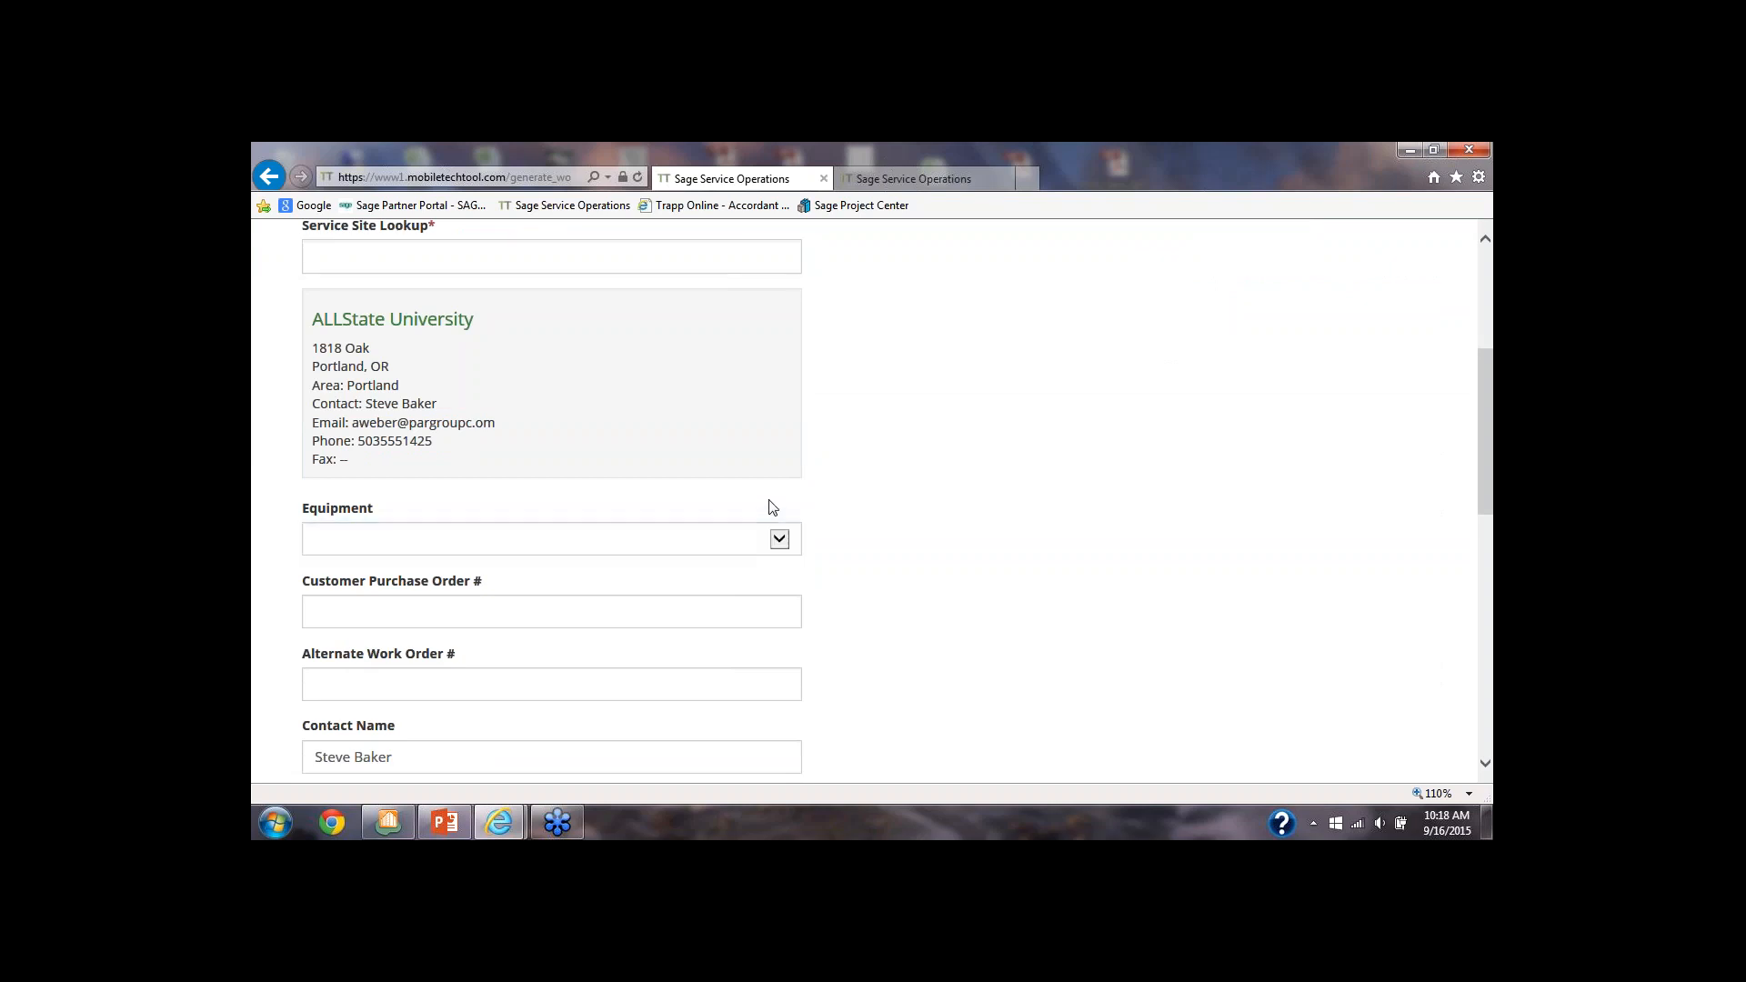
pyautogui.click(365, 617)
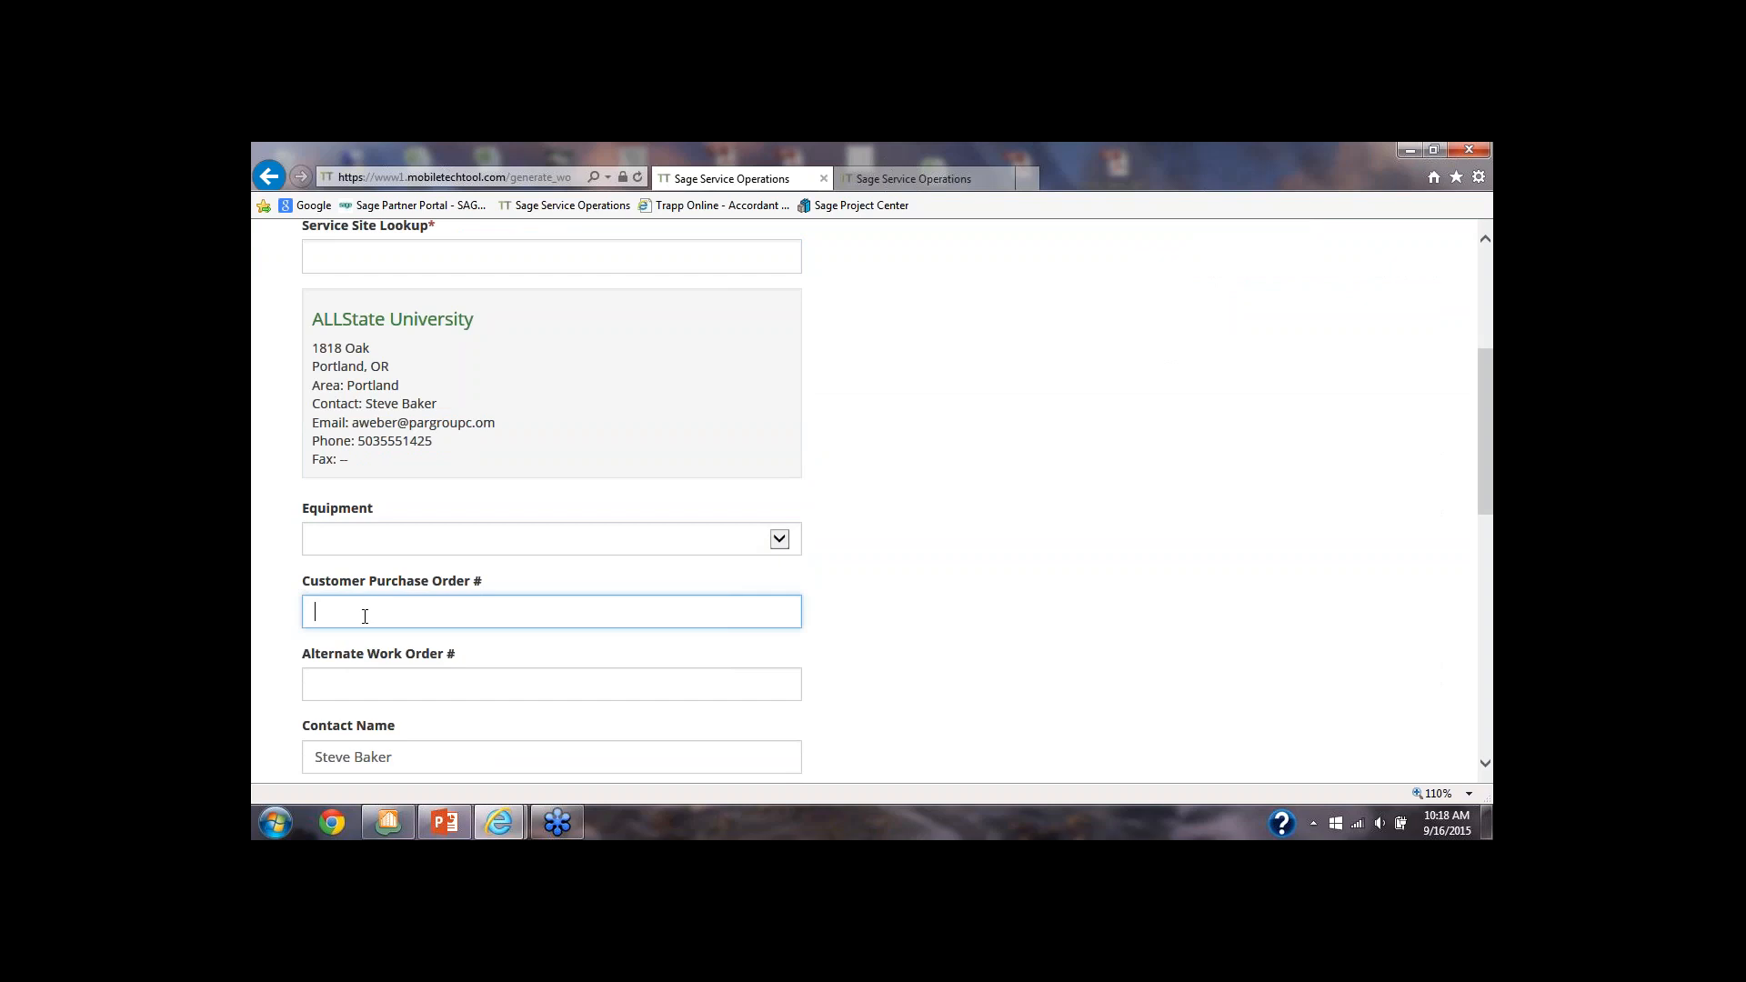
pyautogui.write('41433')
pyautogui.scroll(-1, 379, 651)
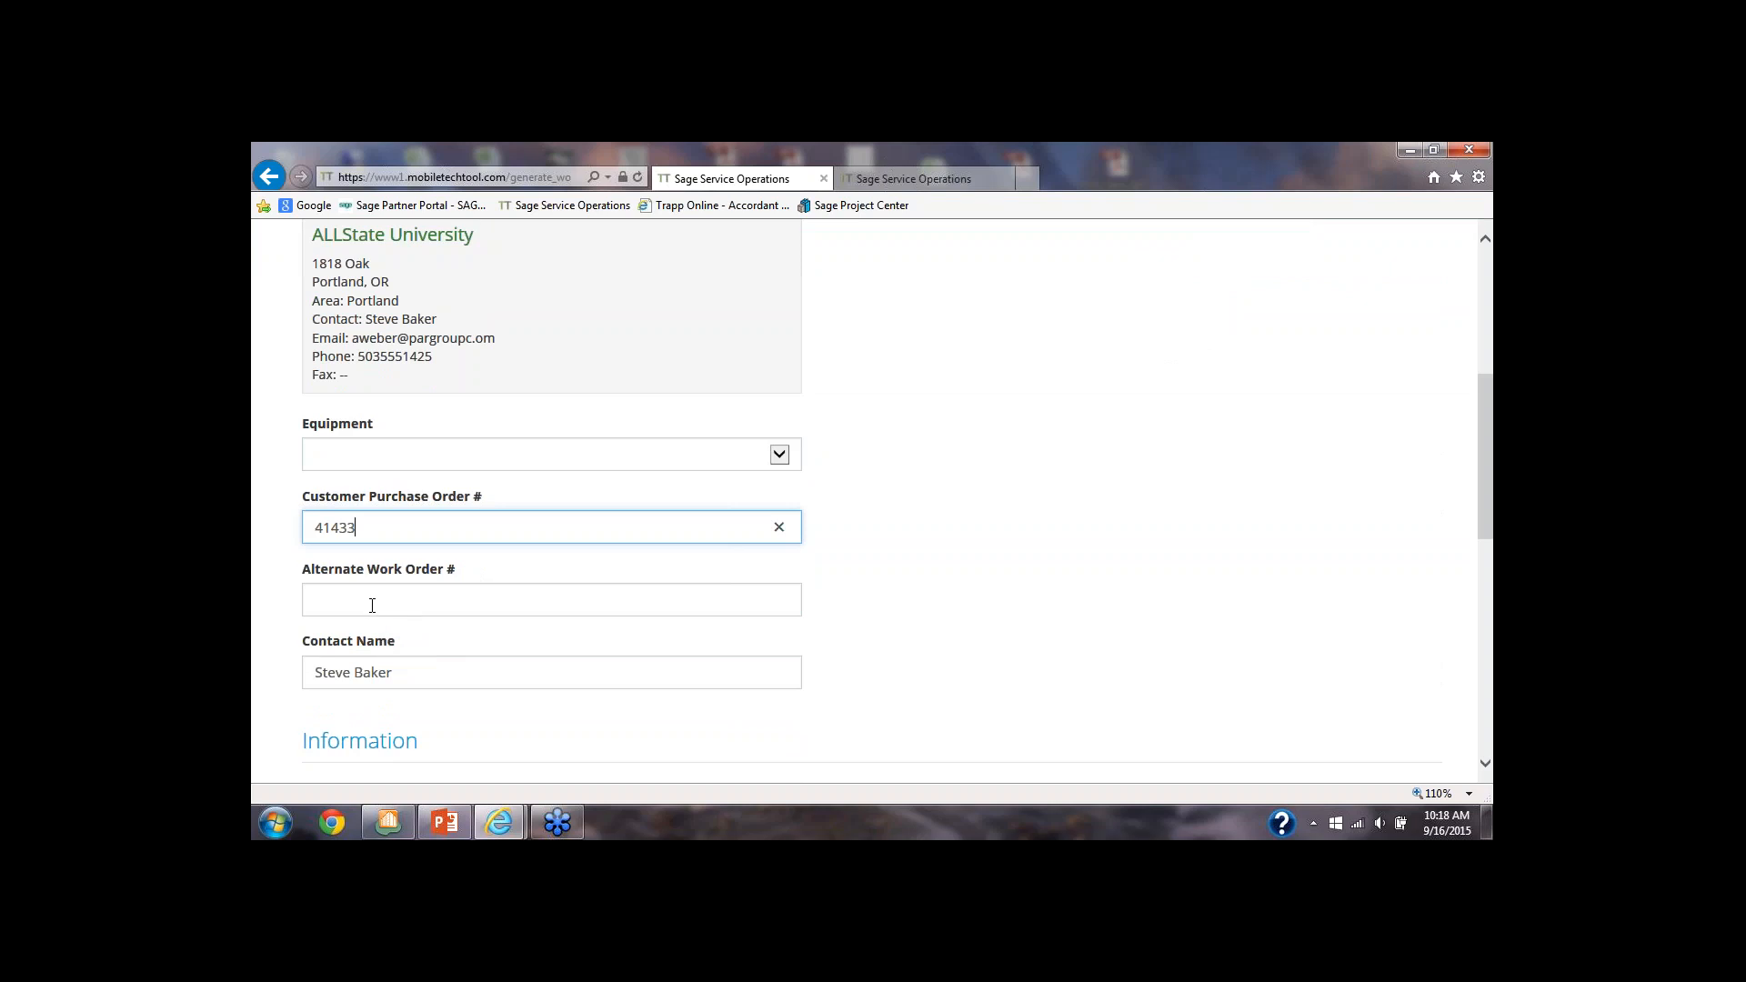
pyautogui.click(372, 603)
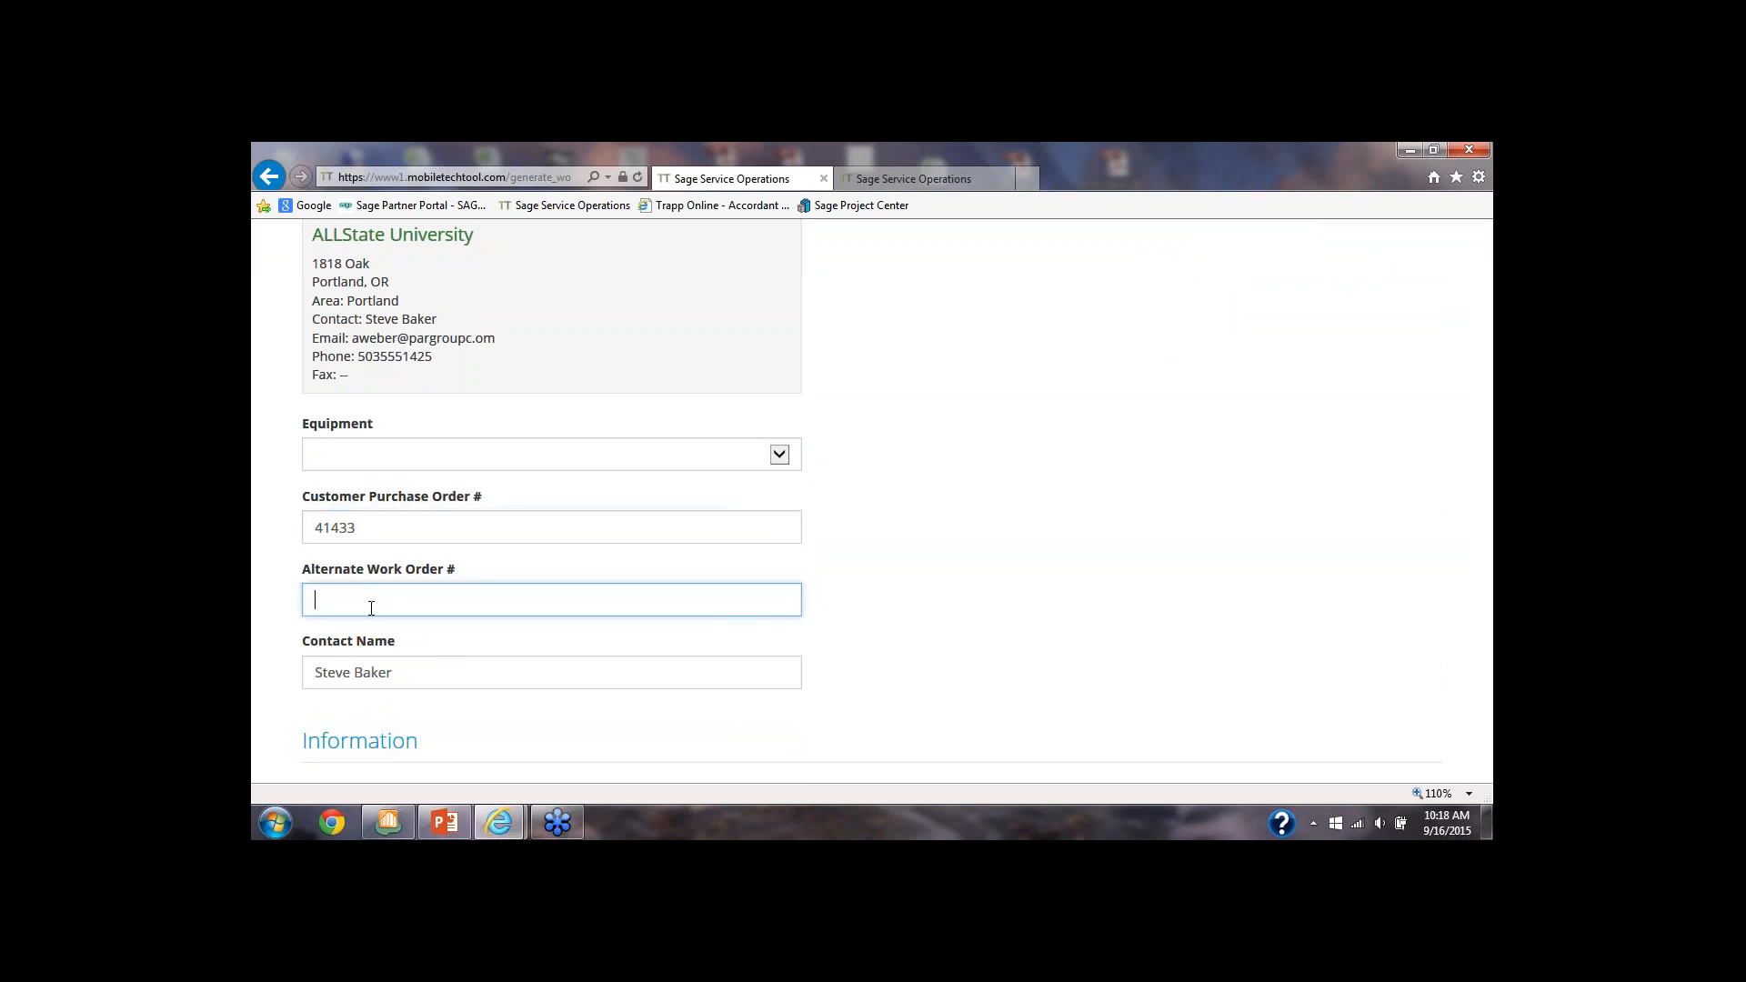
# Set the work order's call type to Service and its priority to Urgent
pyautogui.scroll(-3, 372, 609)
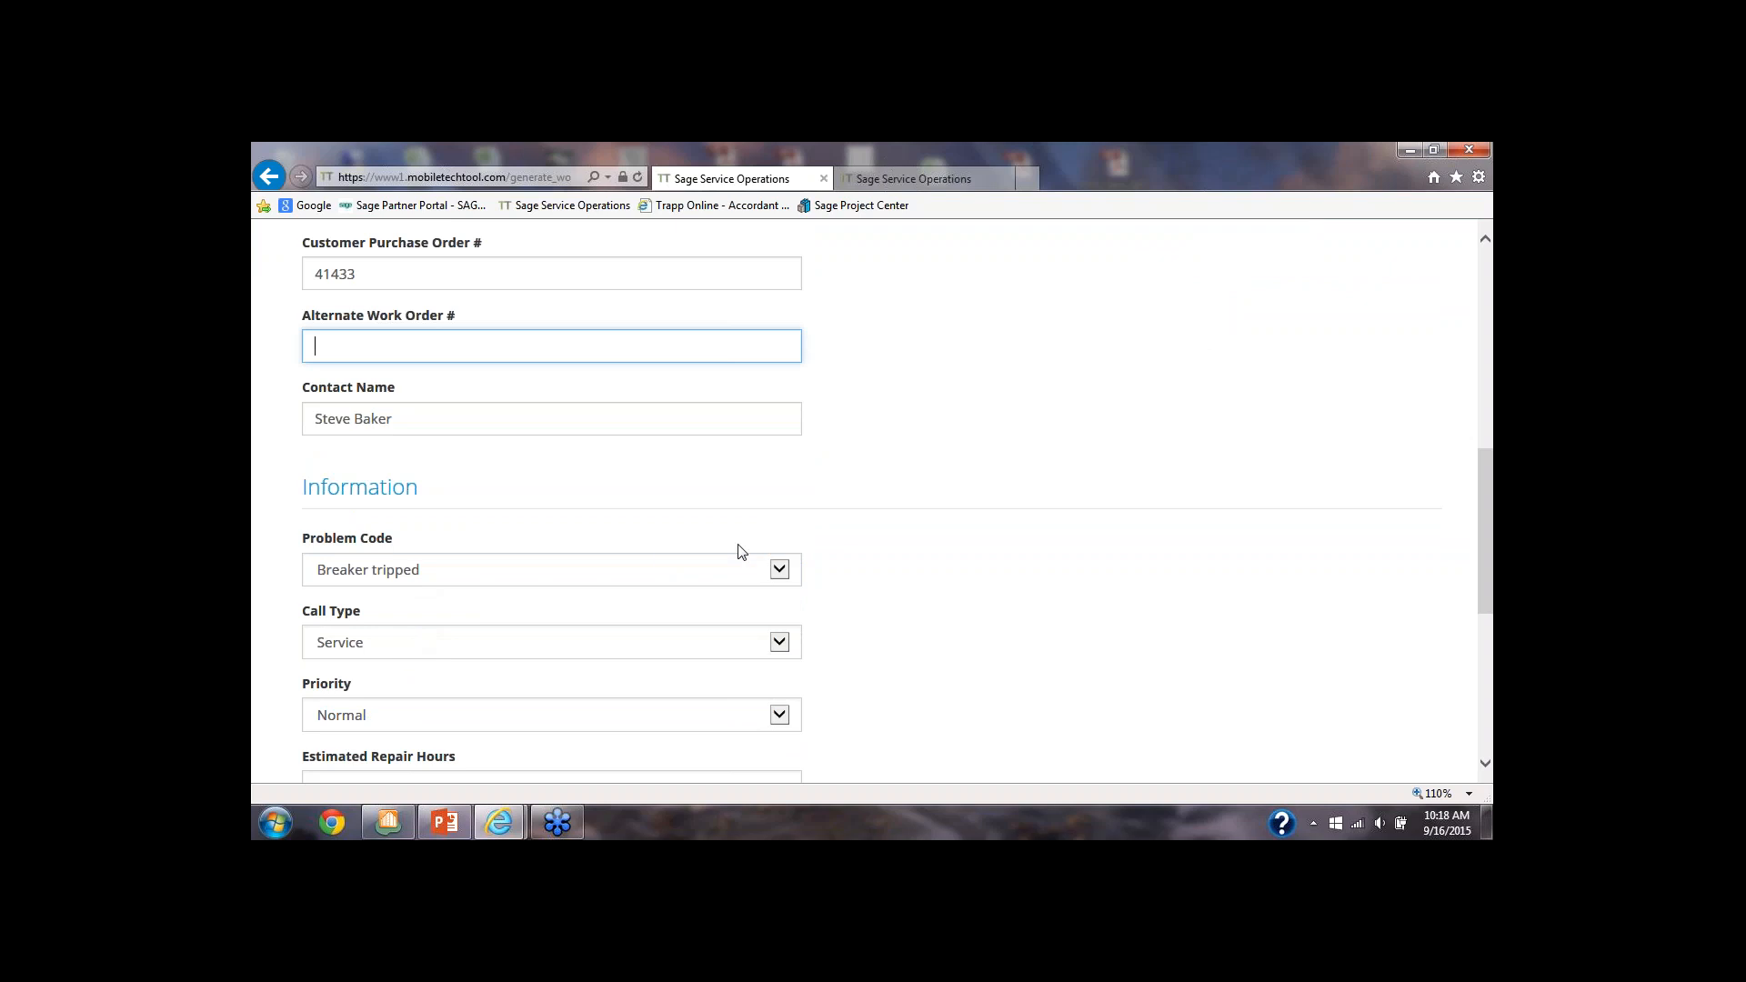
pyautogui.click(778, 646)
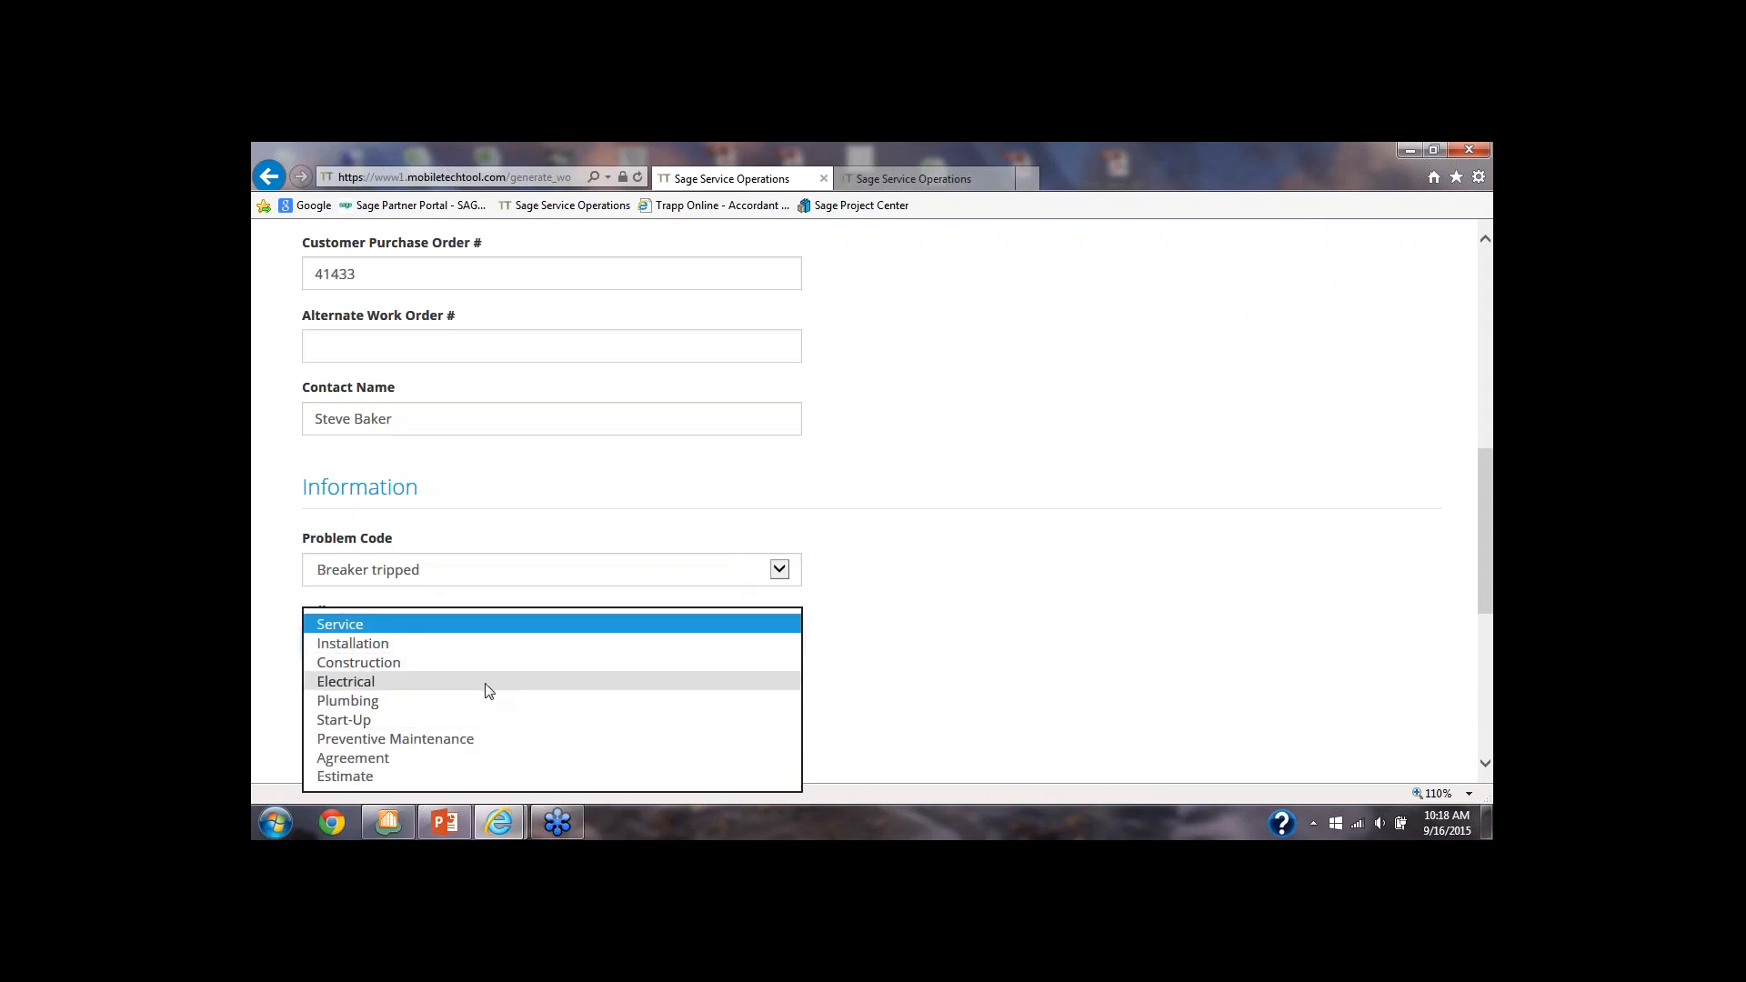
pyautogui.click(450, 626)
pyautogui.scroll(-2, 514, 674)
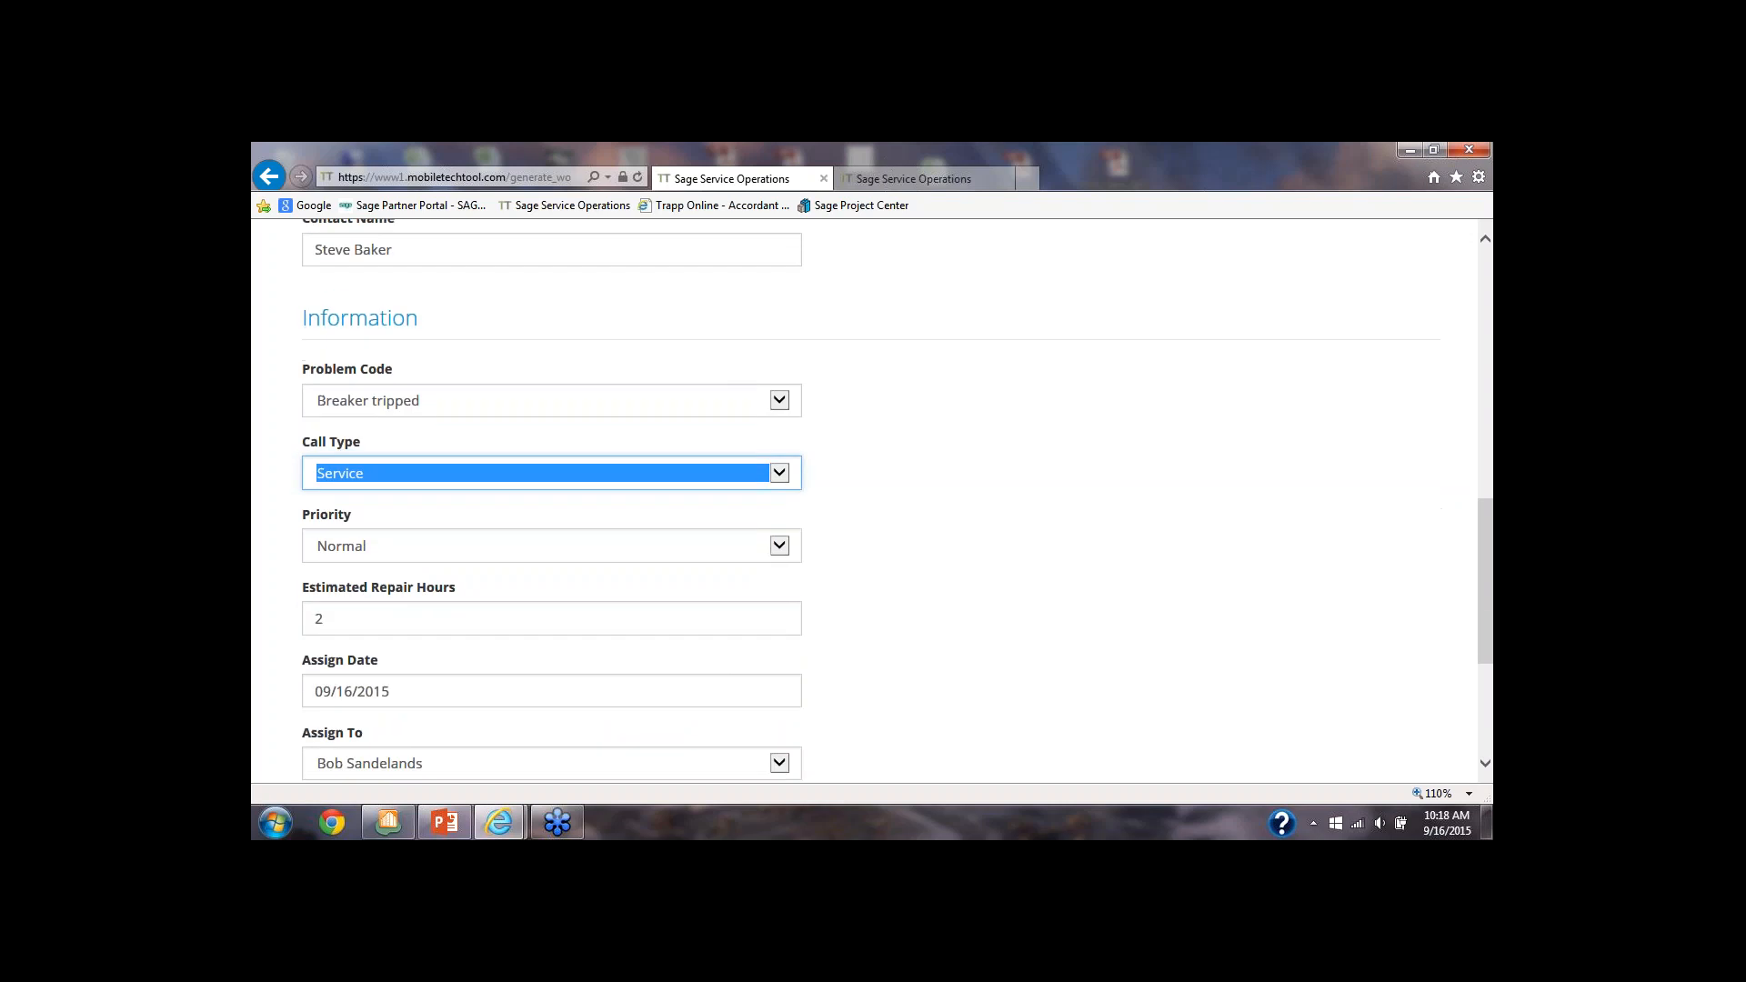
pyautogui.click(779, 550)
pyautogui.click(402, 509)
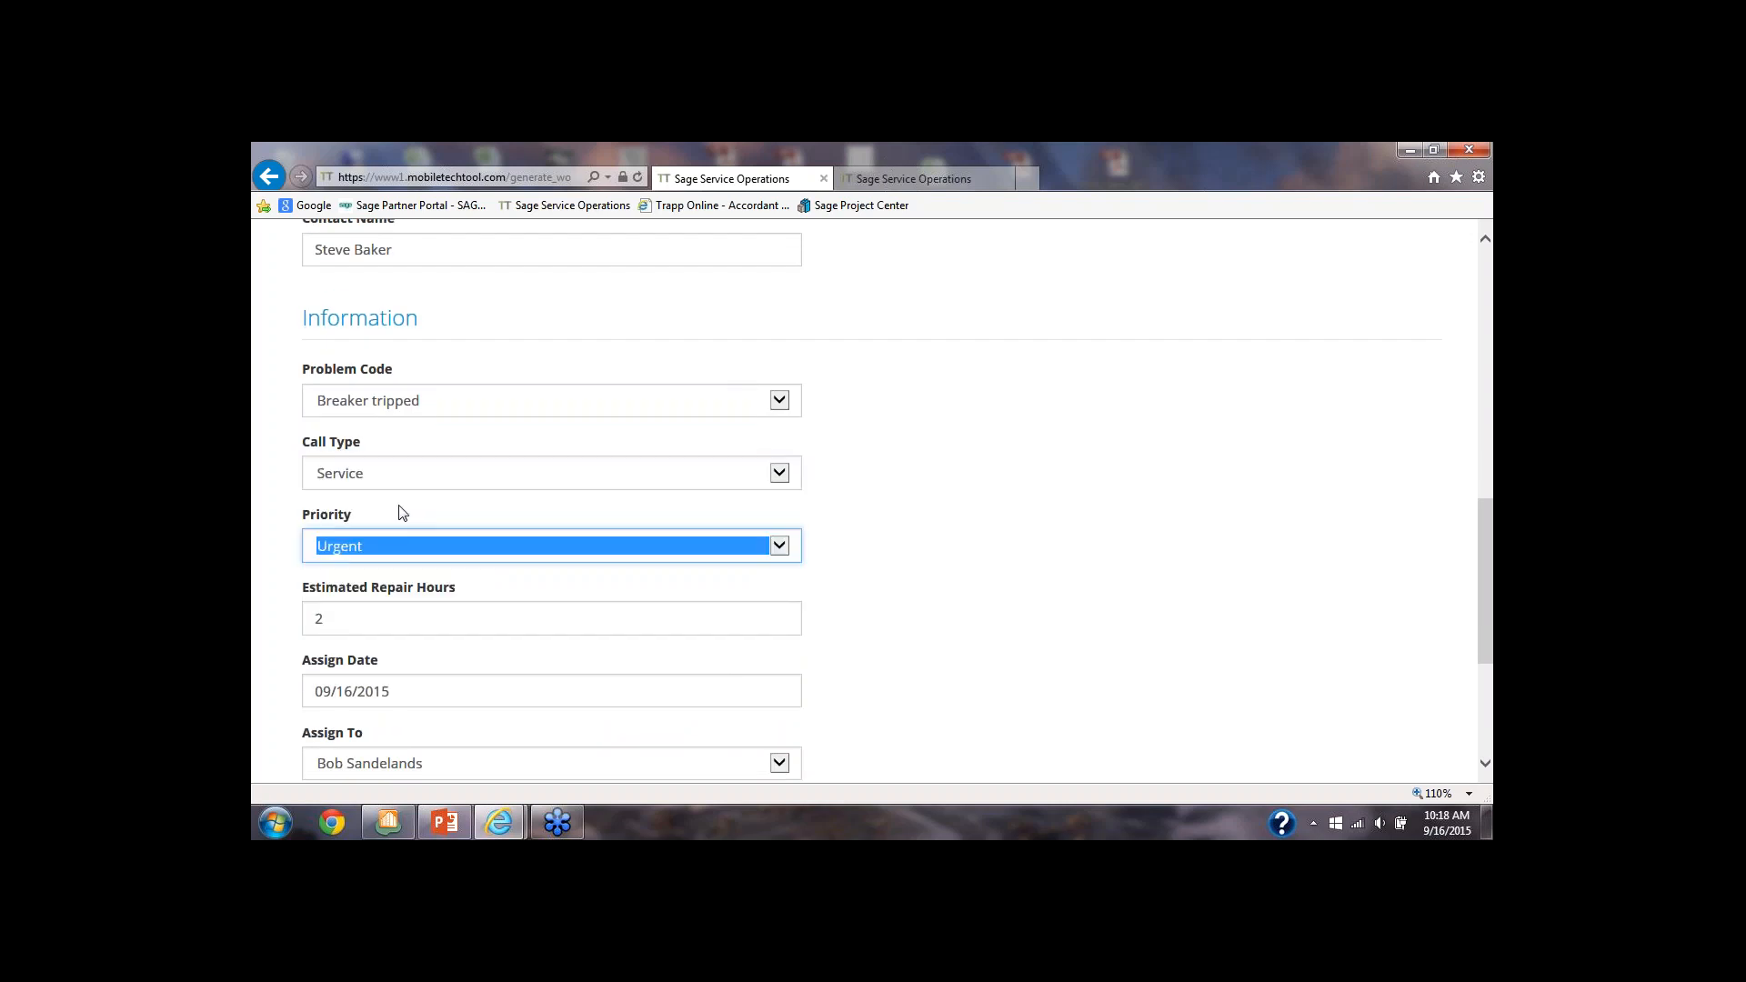
# Review the estimated repair hours and assign date, and assign the work order to the signed-in technician
pyautogui.click(414, 607)
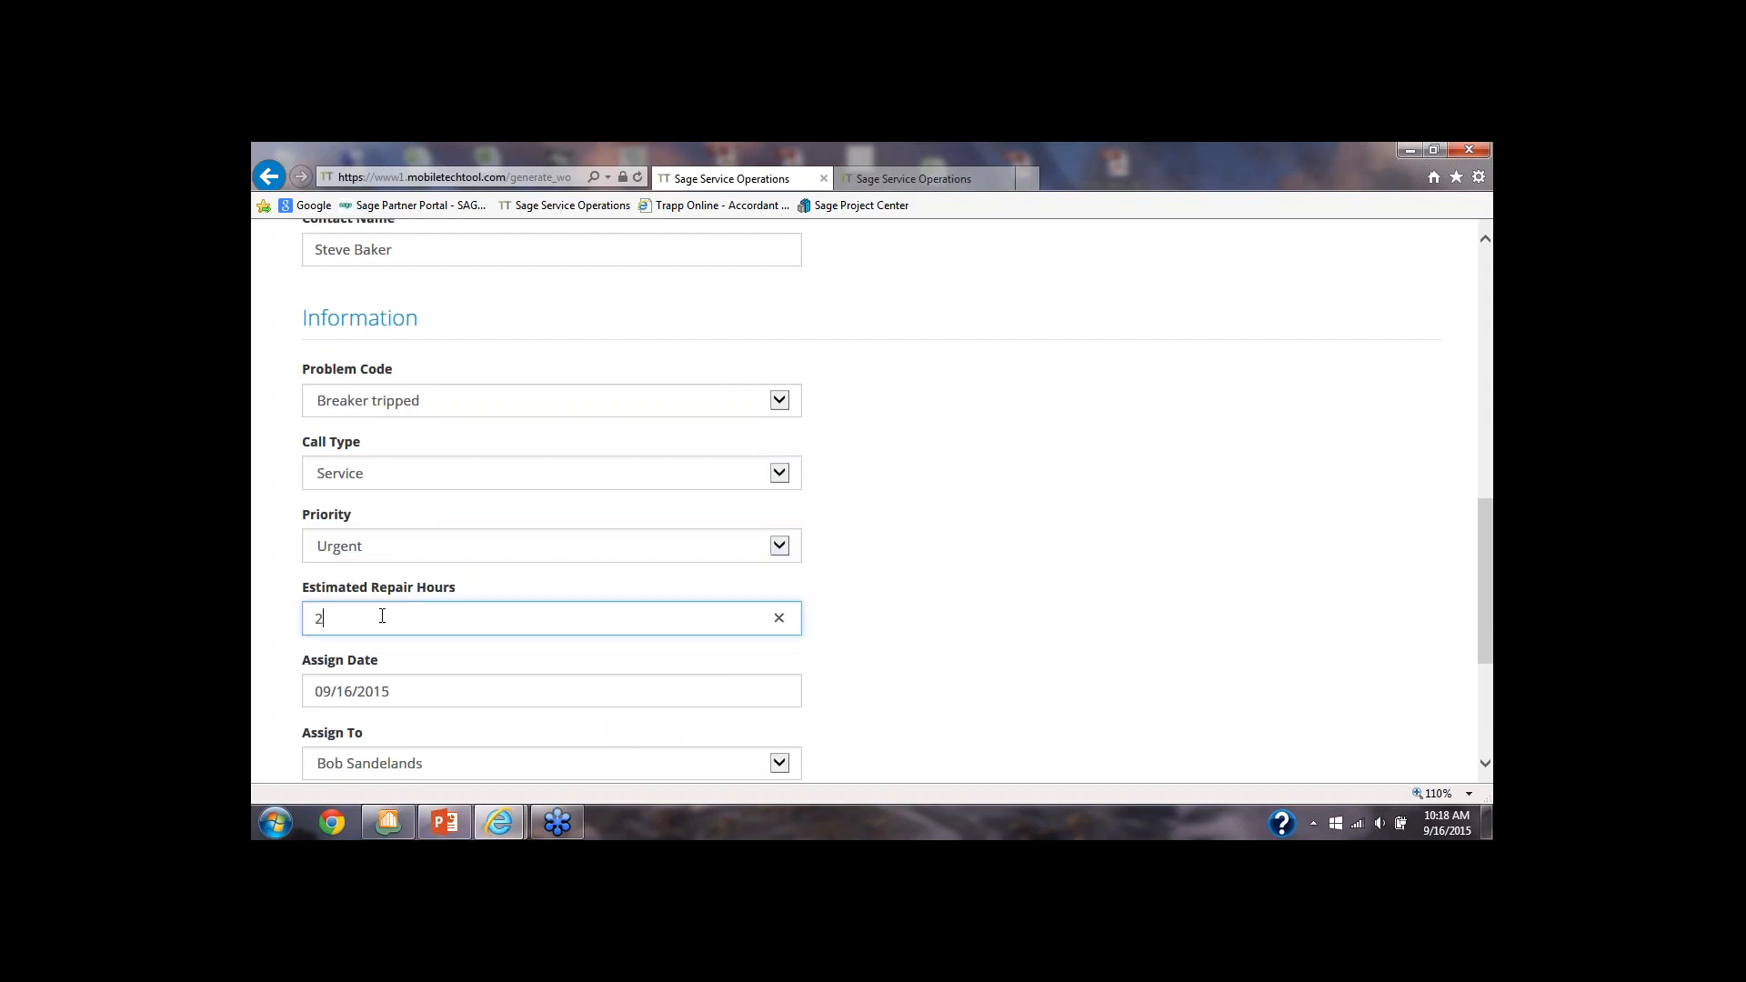
pyautogui.scroll(-1, 394, 623)
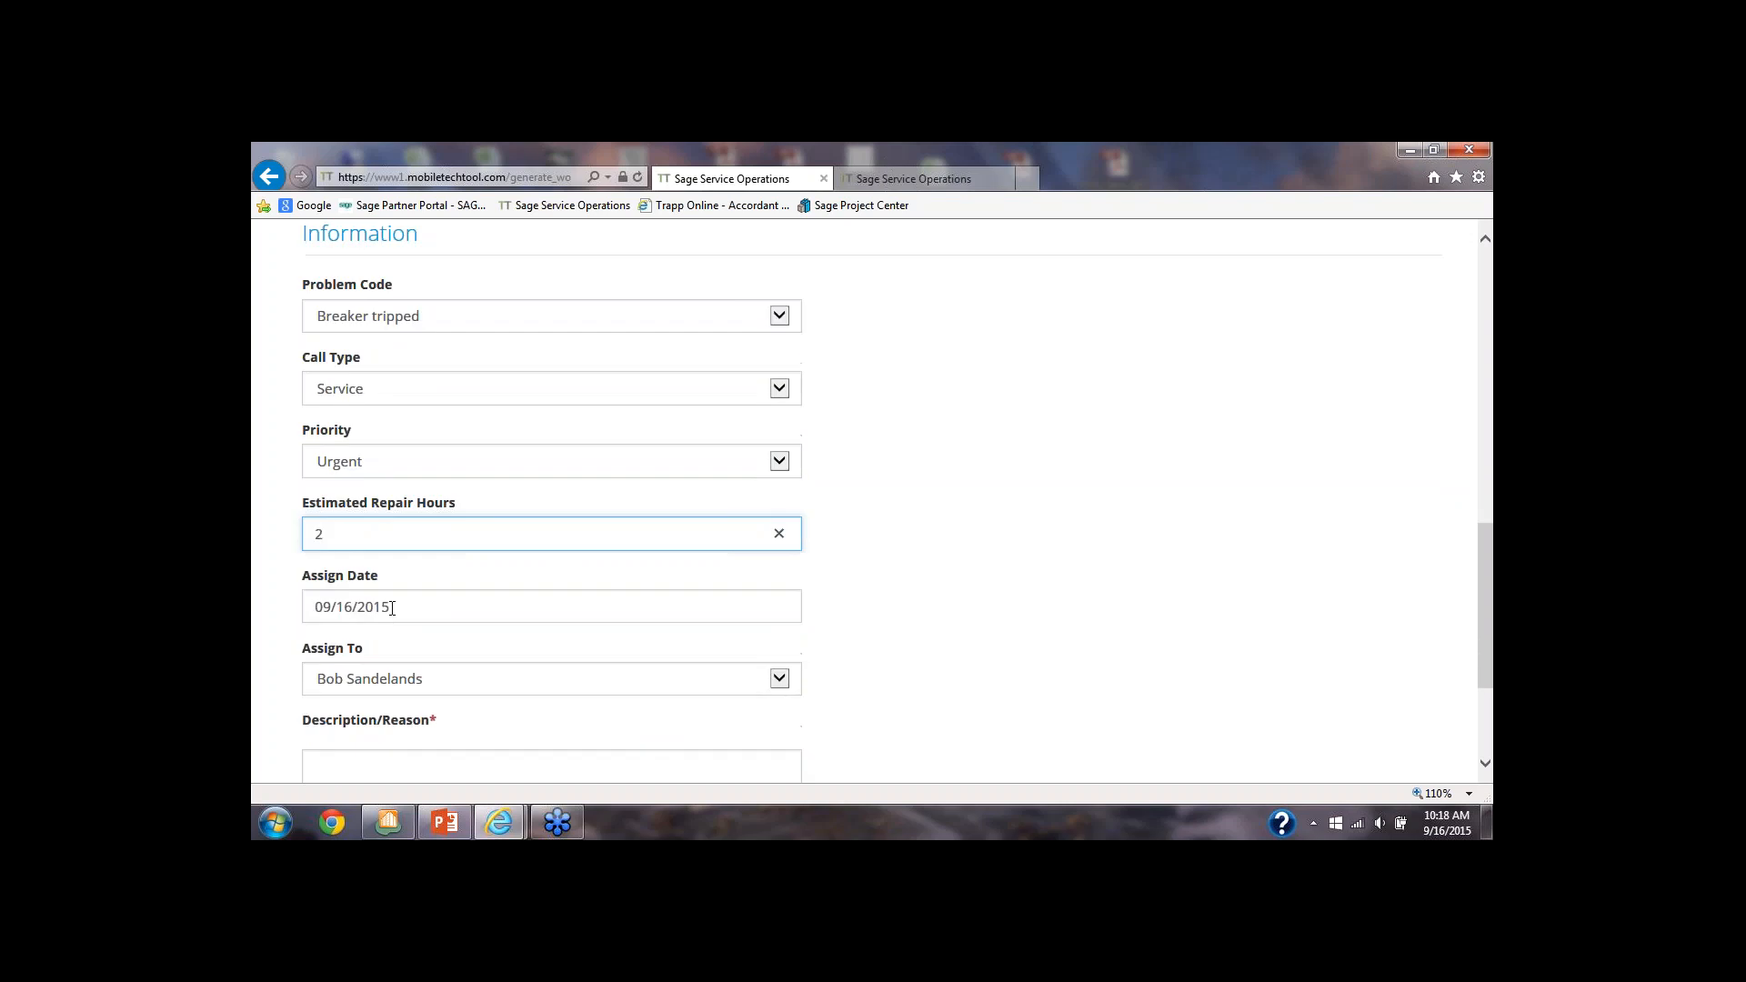
pyautogui.click(421, 607)
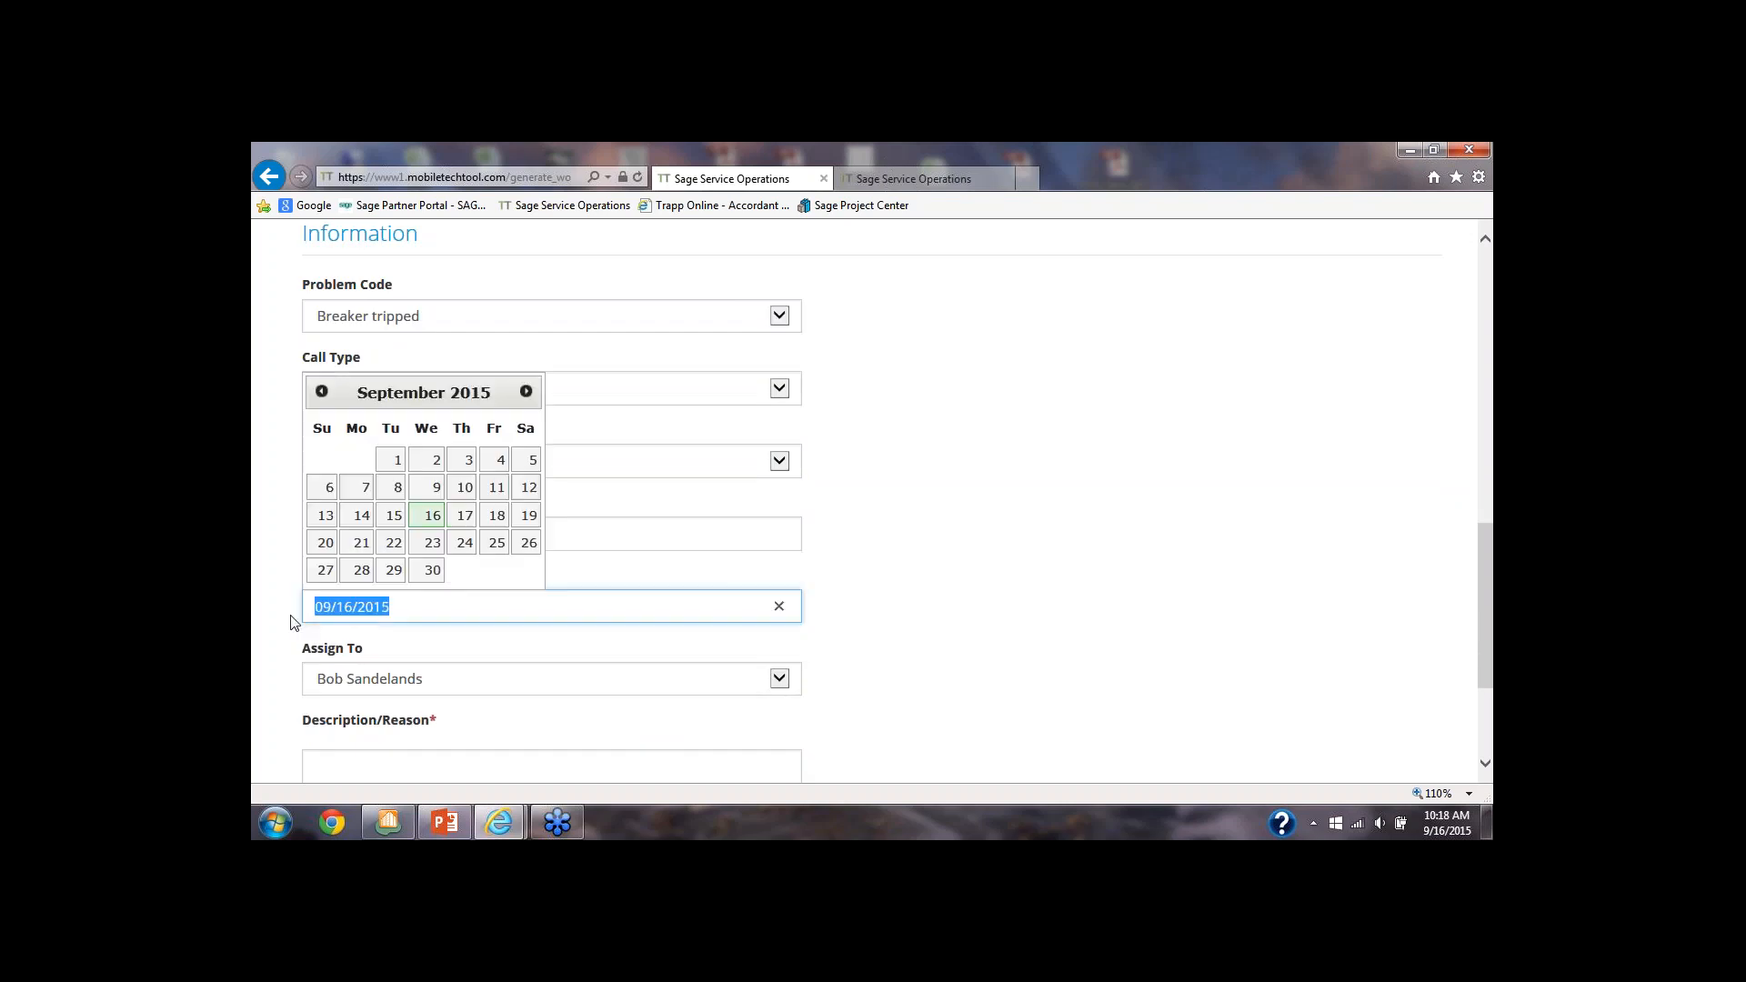
pyautogui.click(464, 680)
pyautogui.click(464, 679)
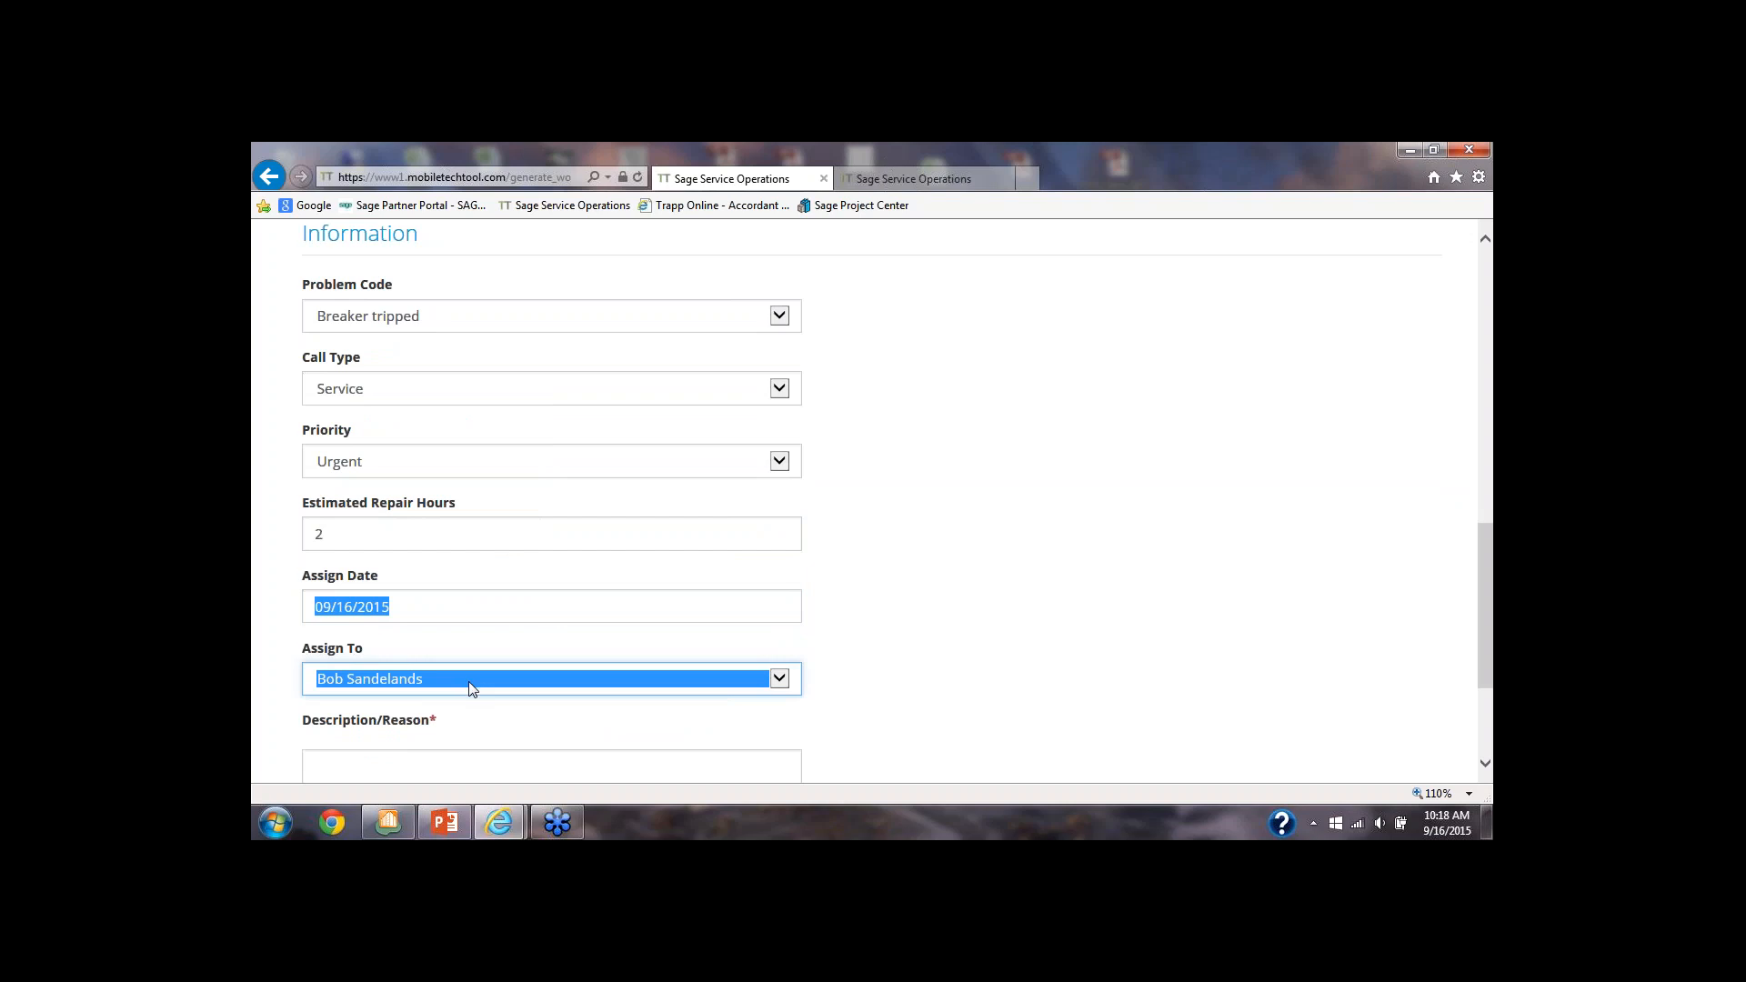
pyautogui.scroll(-1, 467, 680)
pyautogui.click(427, 756)
pyautogui.scroll(-1, 427, 756)
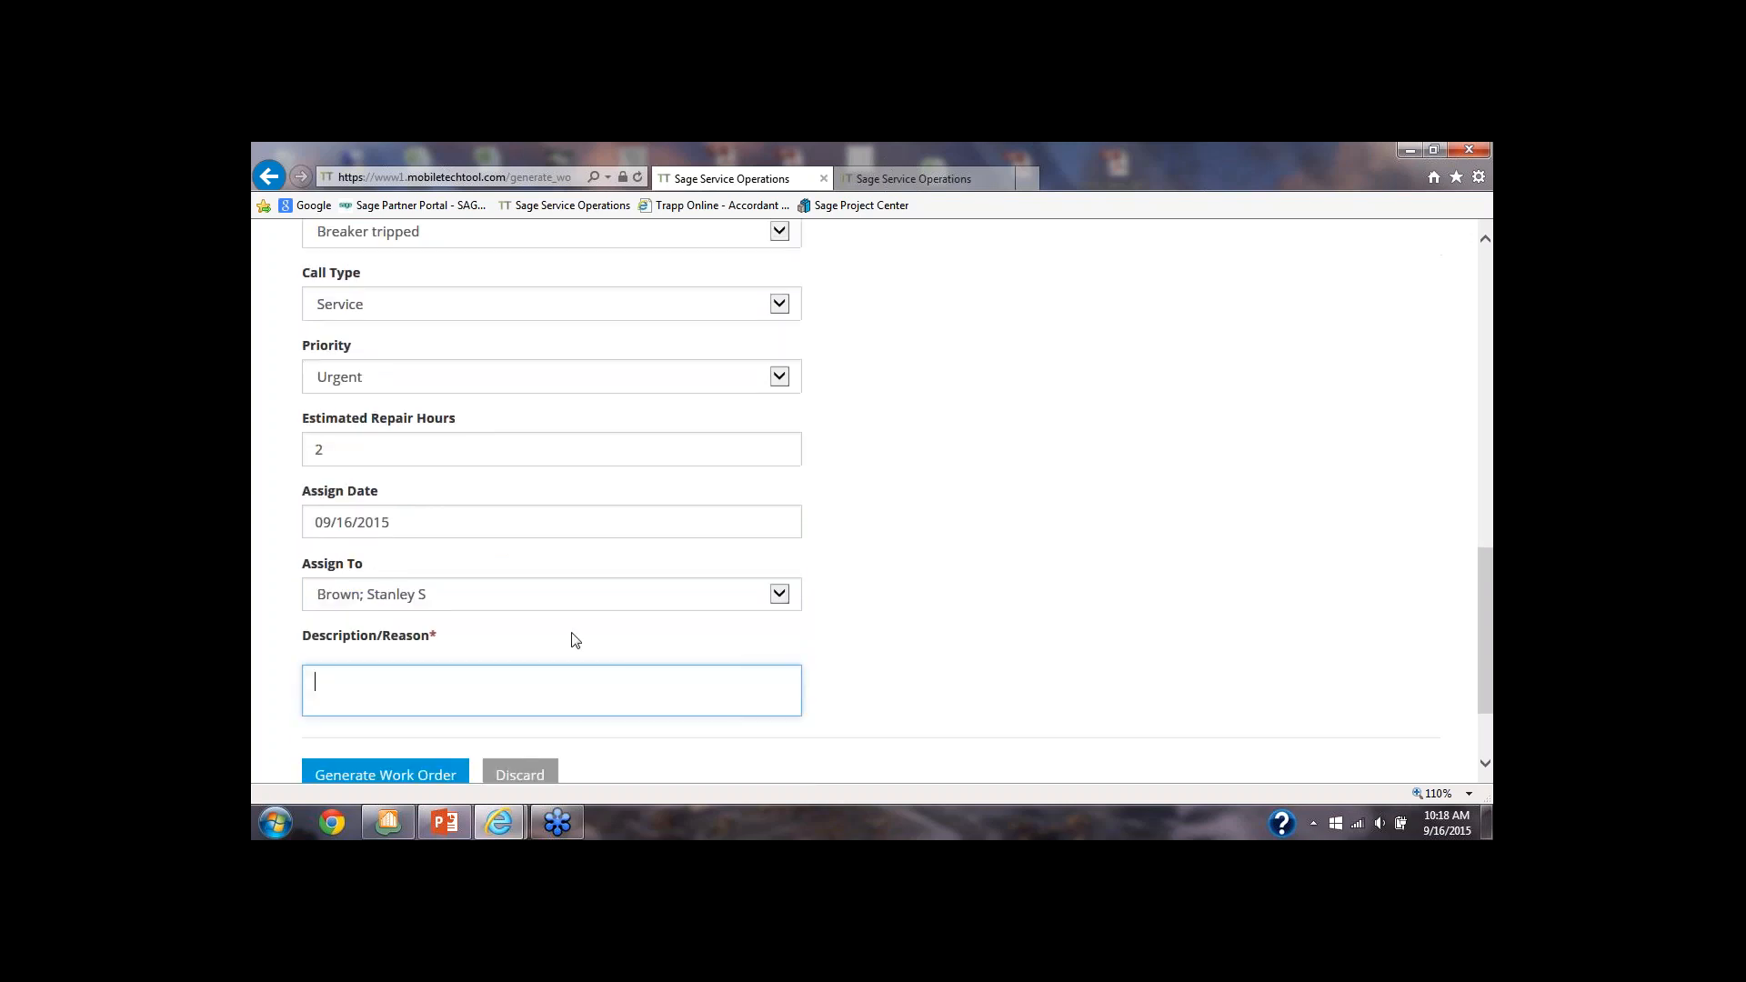
pyautogui.click(755, 593)
pyautogui.click(557, 557)
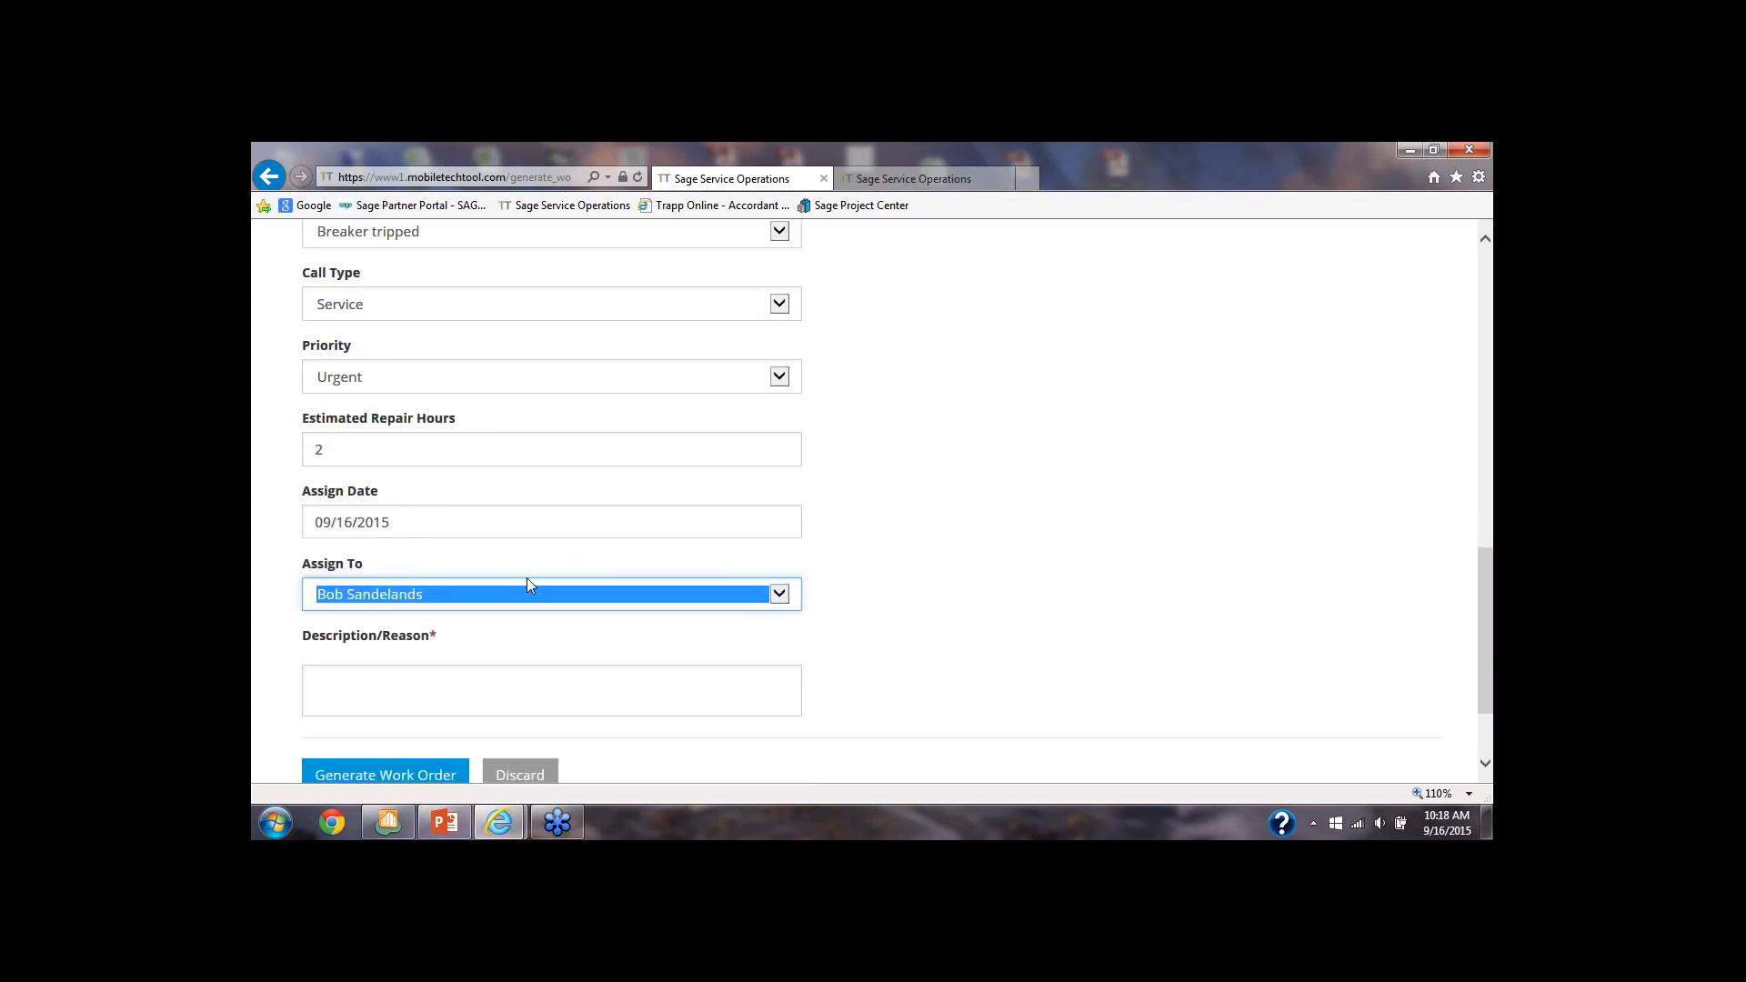
# Enter "no power on 2nd floor" as the description and generate the work order
pyautogui.click(359, 681)
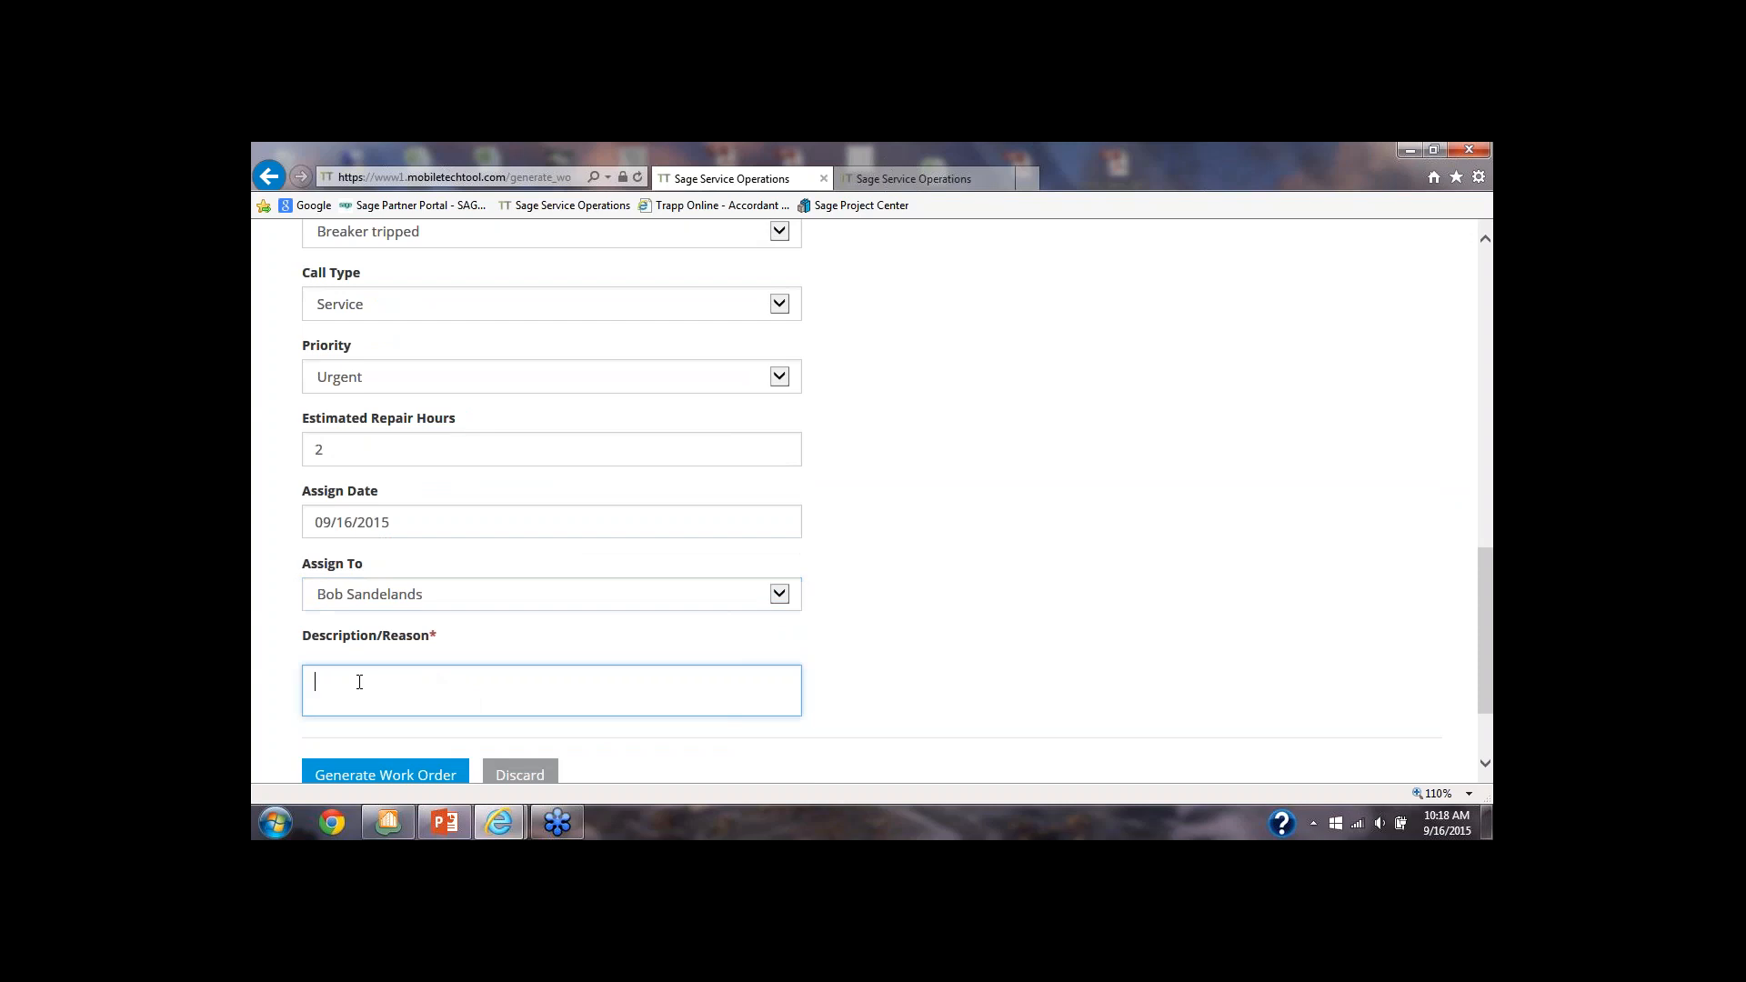
pyautogui.write('no po')
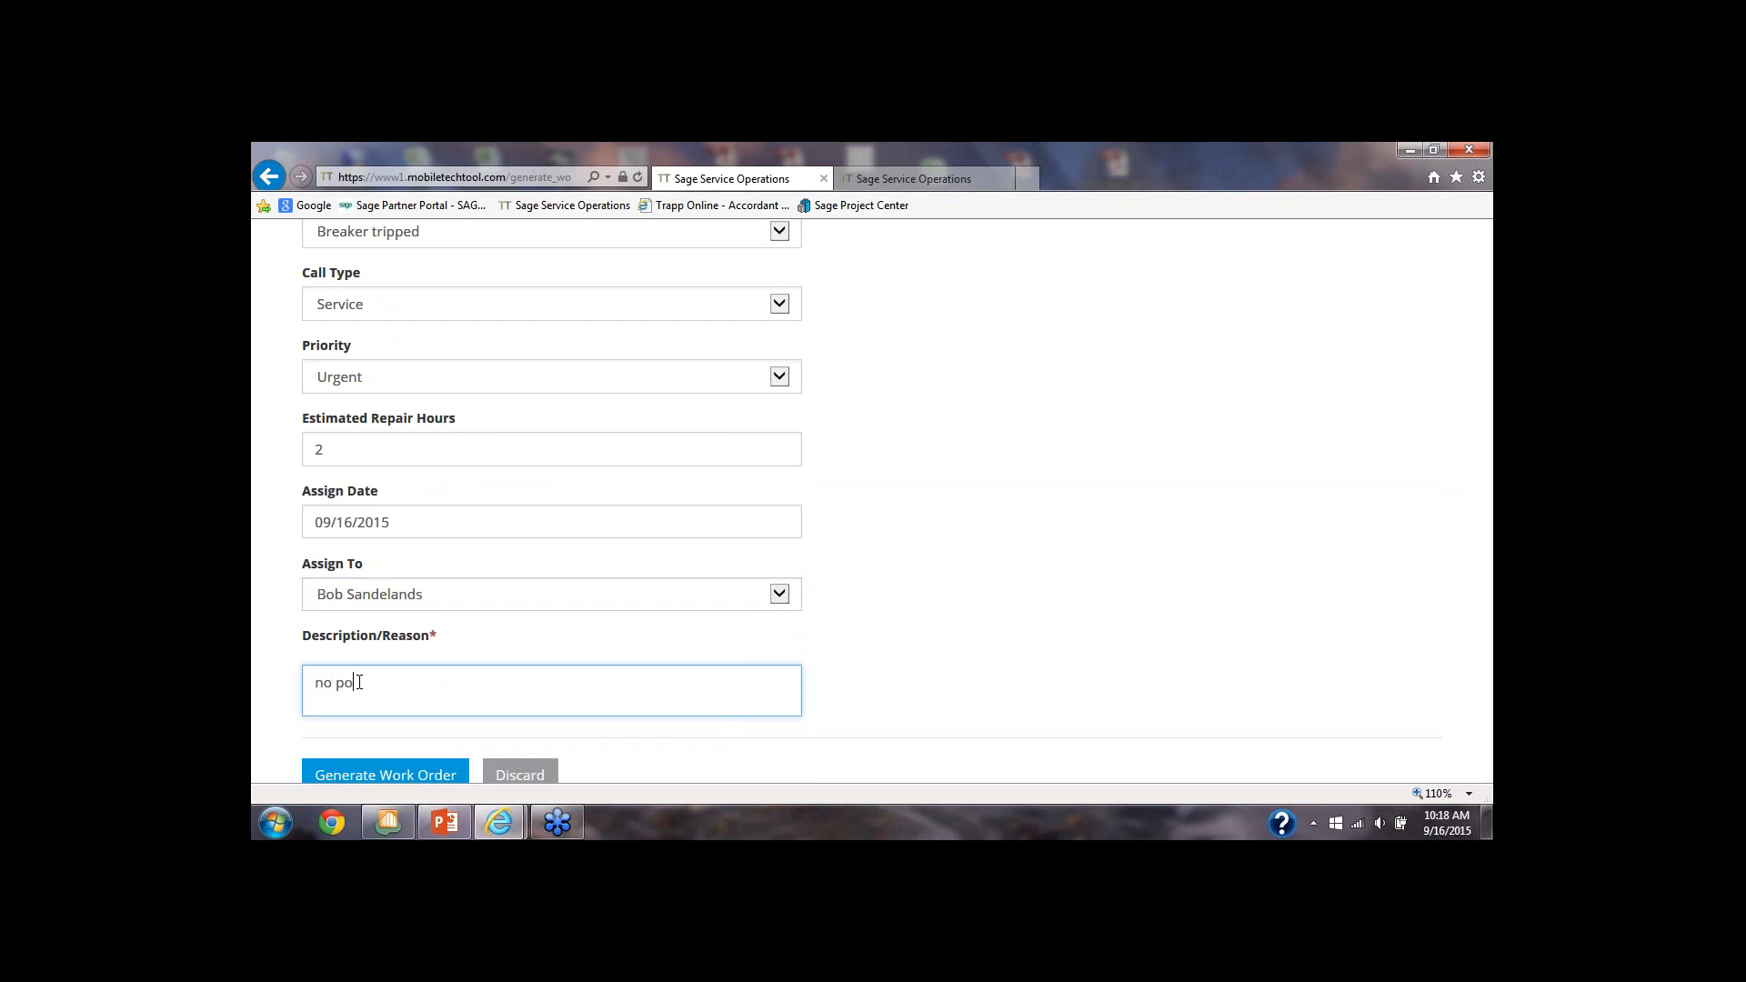
pyautogui.write('wer on 2nd floor')
pyautogui.scroll(-1, 391, 691)
pyautogui.click(383, 695)
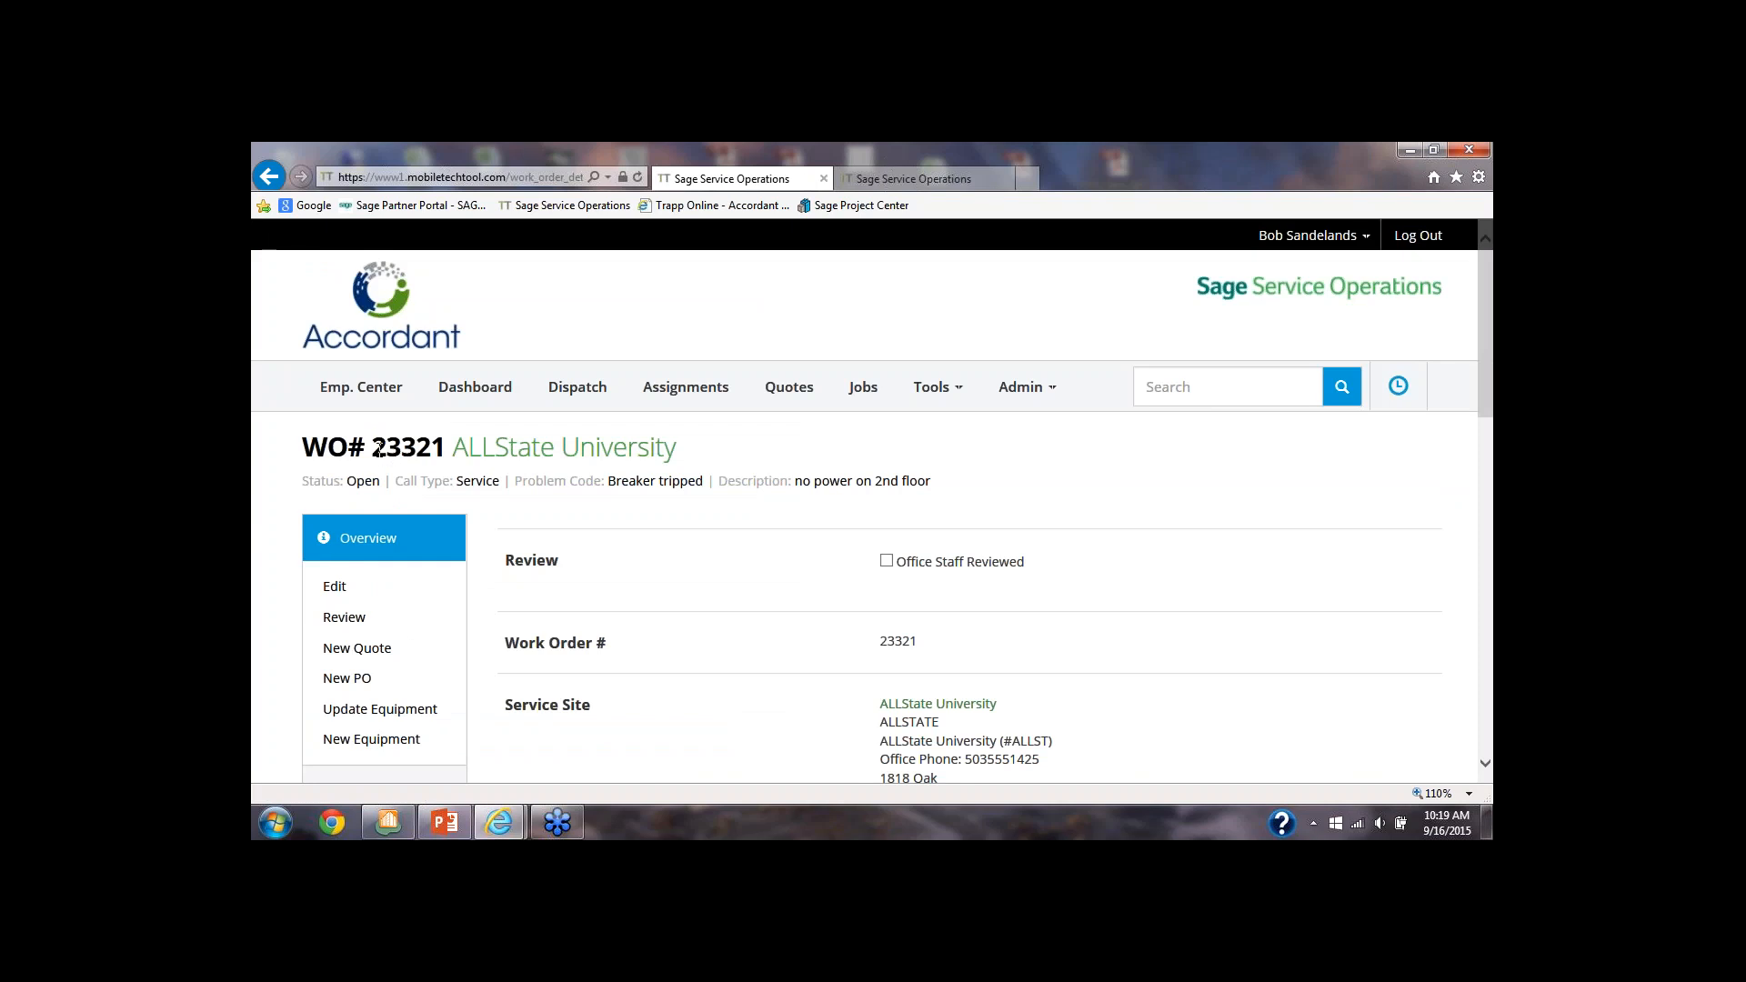
# Look up the newly generated ALLState University work order by its number in the assignments list for the current day
pyautogui.moveTo(372, 447); pyautogui.dragTo(438, 447)
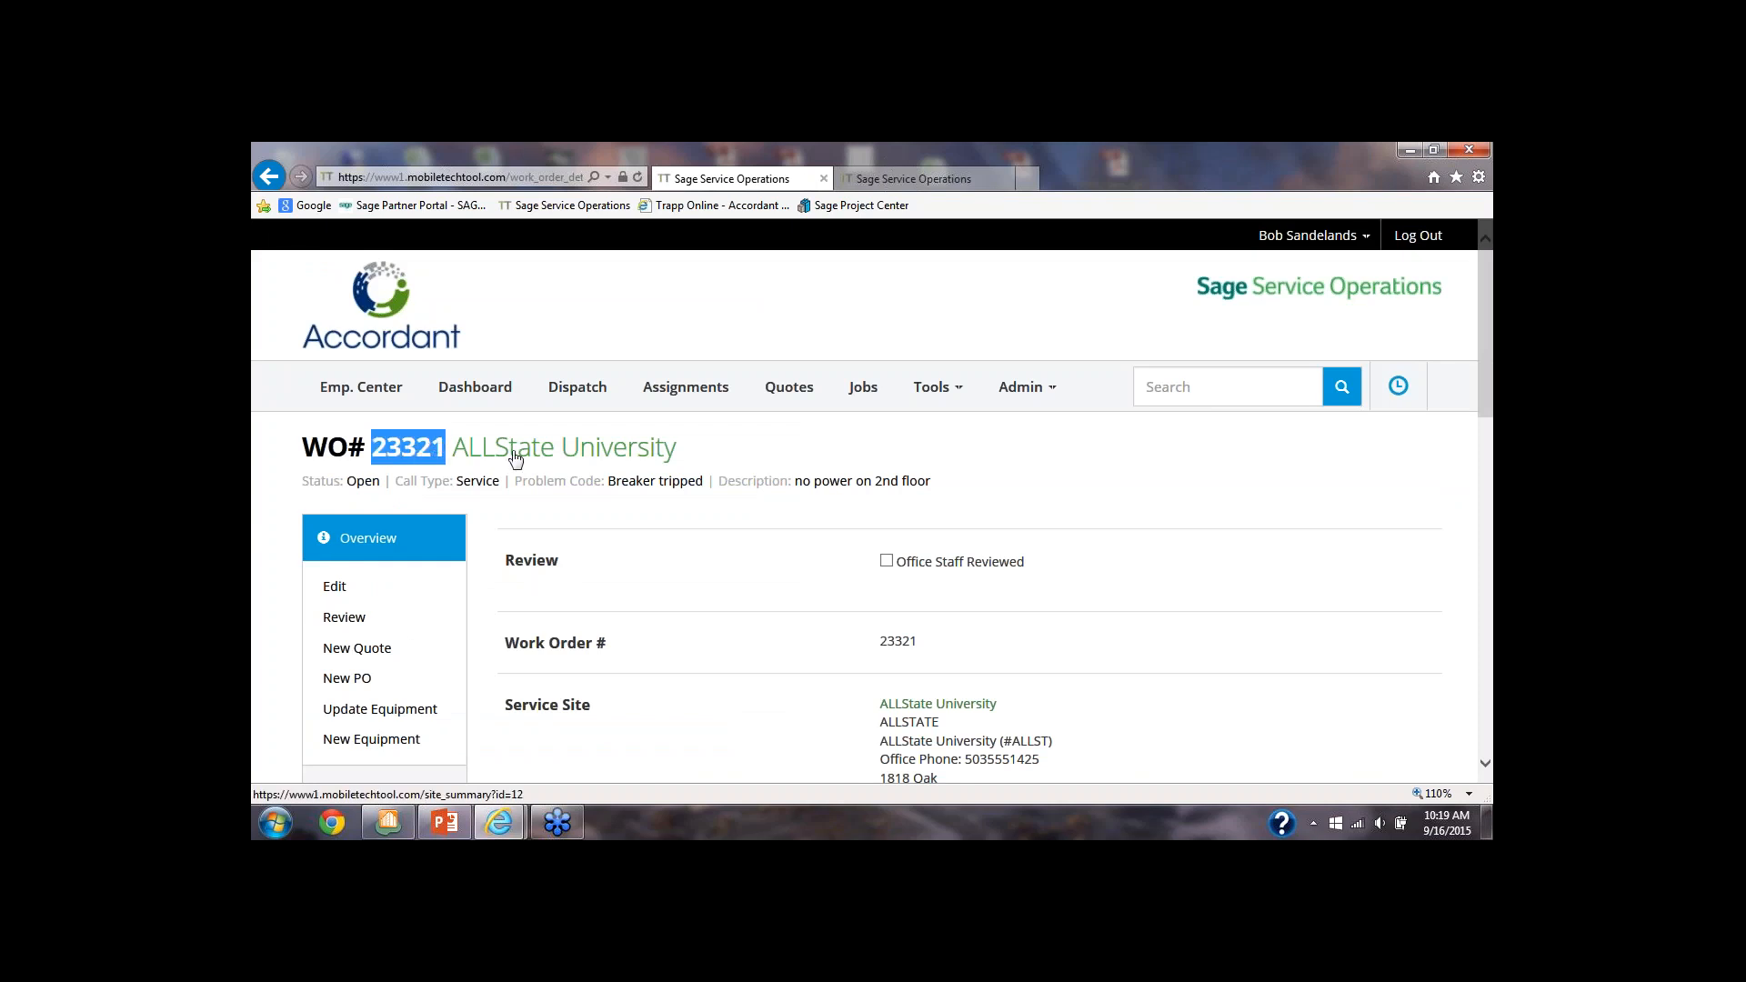
pyautogui.click(677, 387)
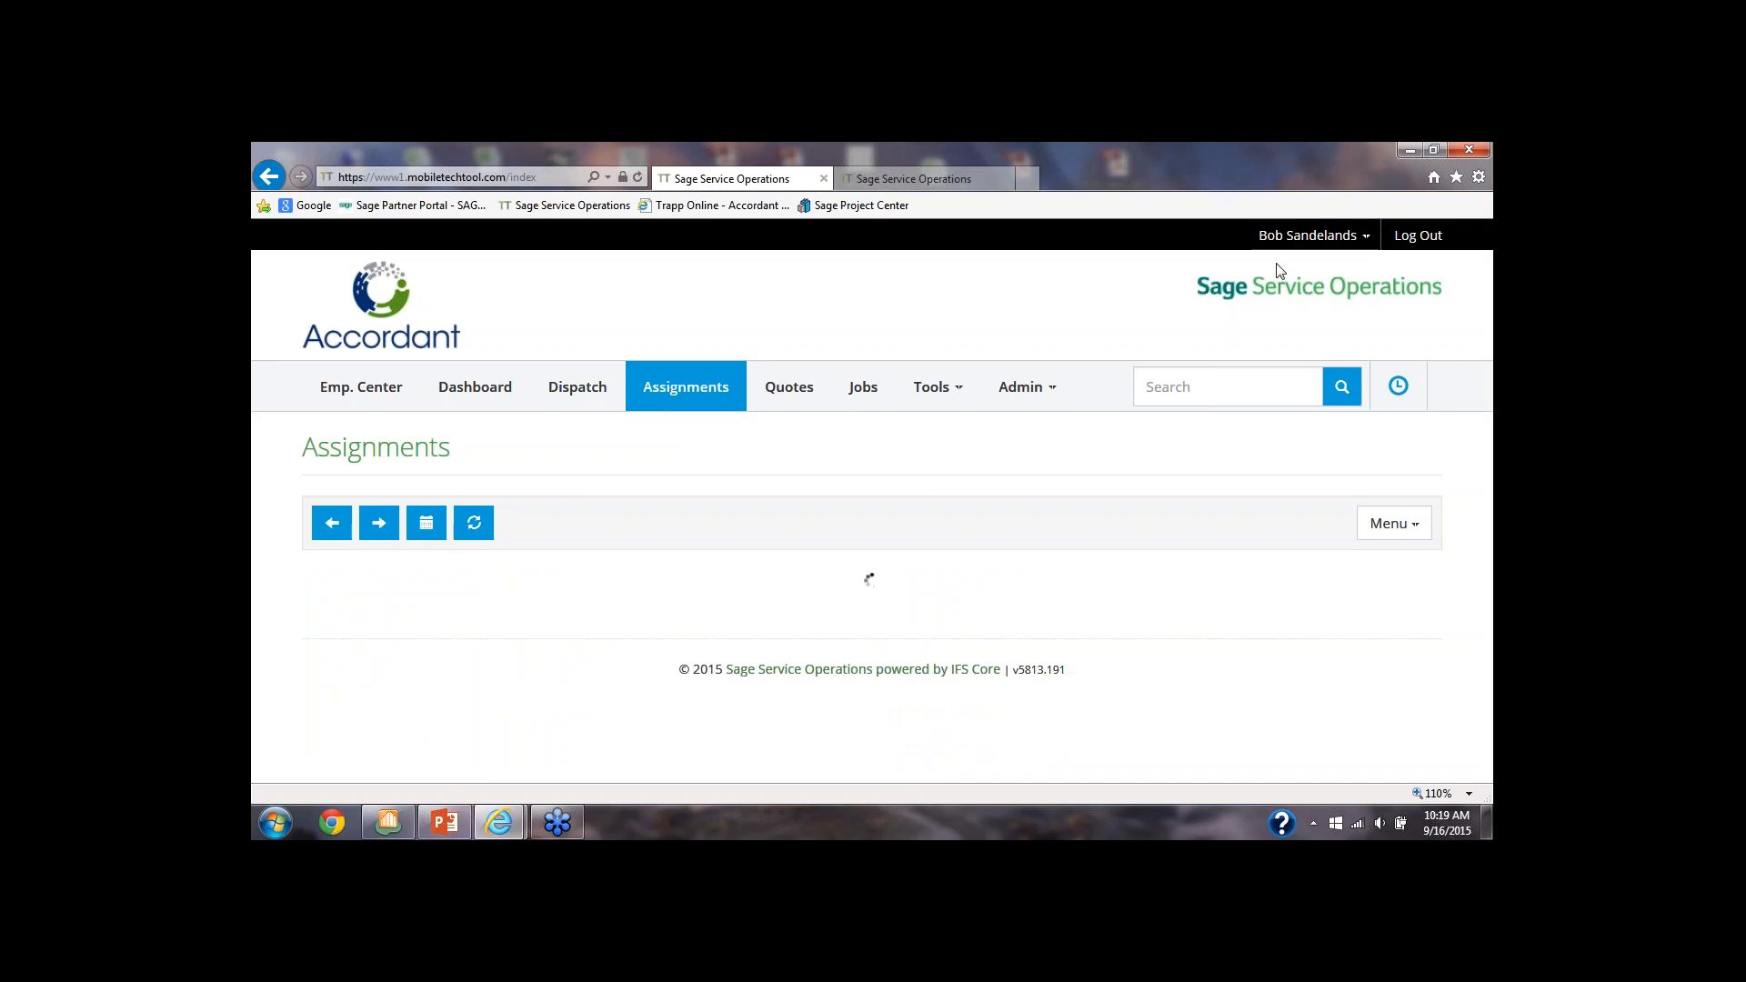
pyautogui.scroll(-3, 1020, 421)
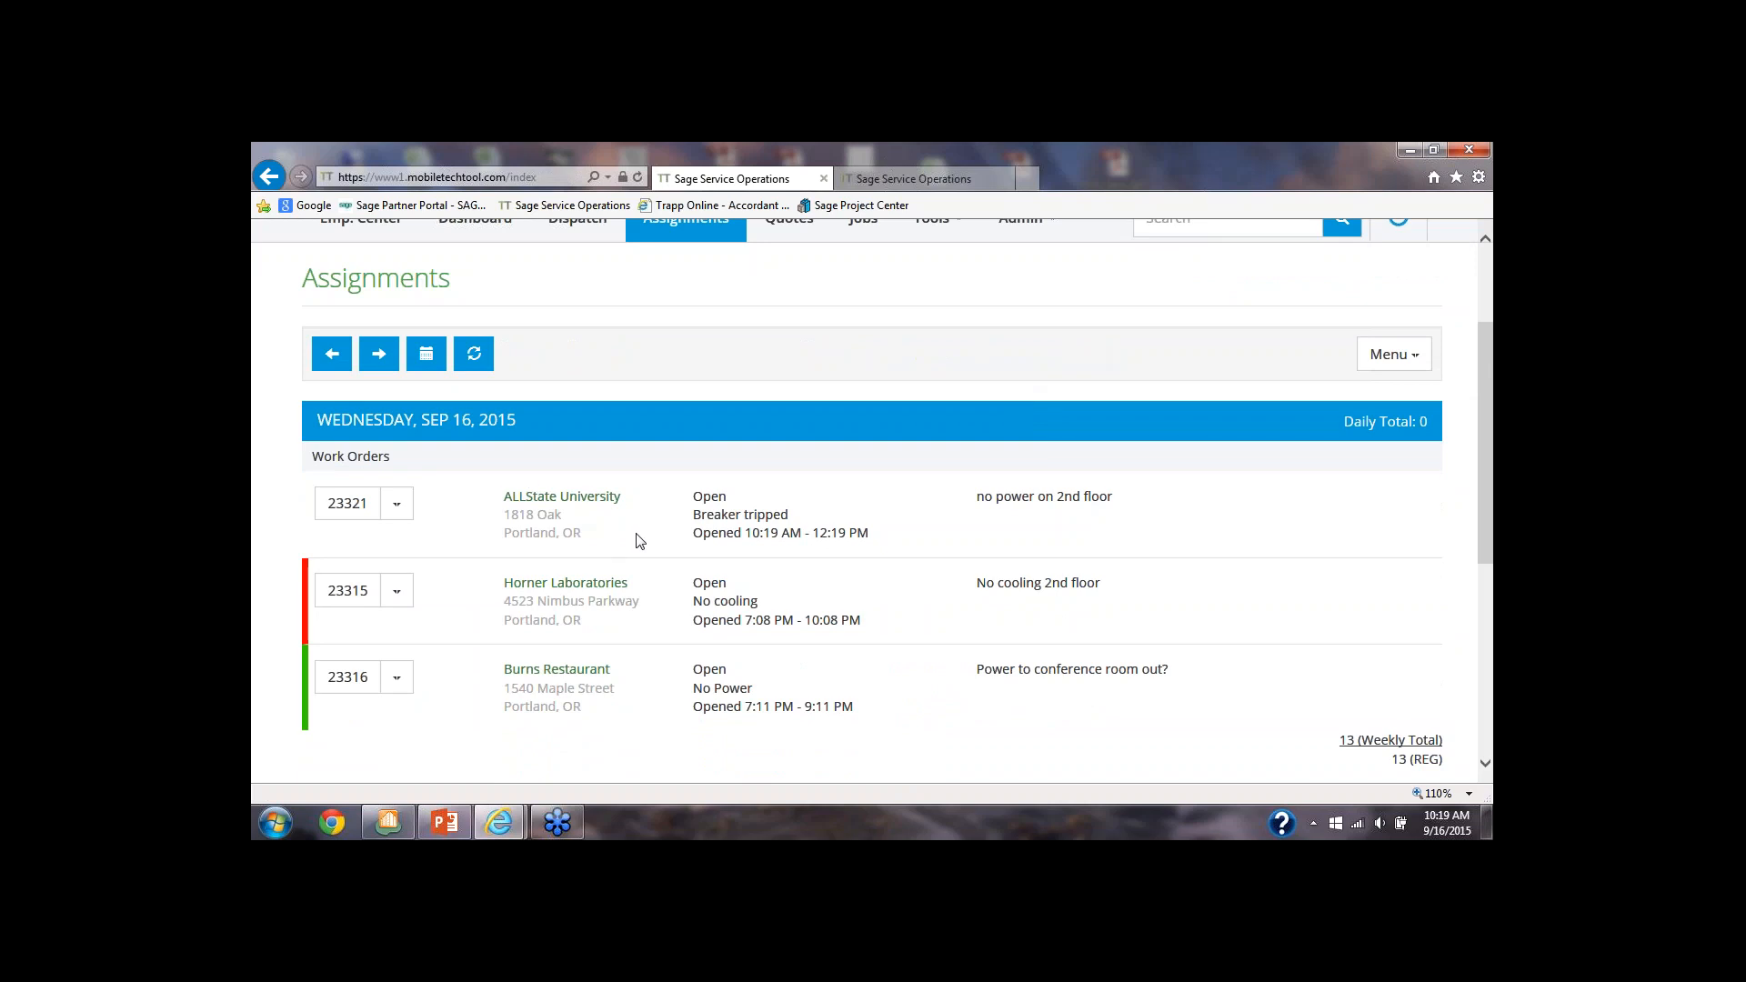
pyautogui.scroll(2, 896, 464)
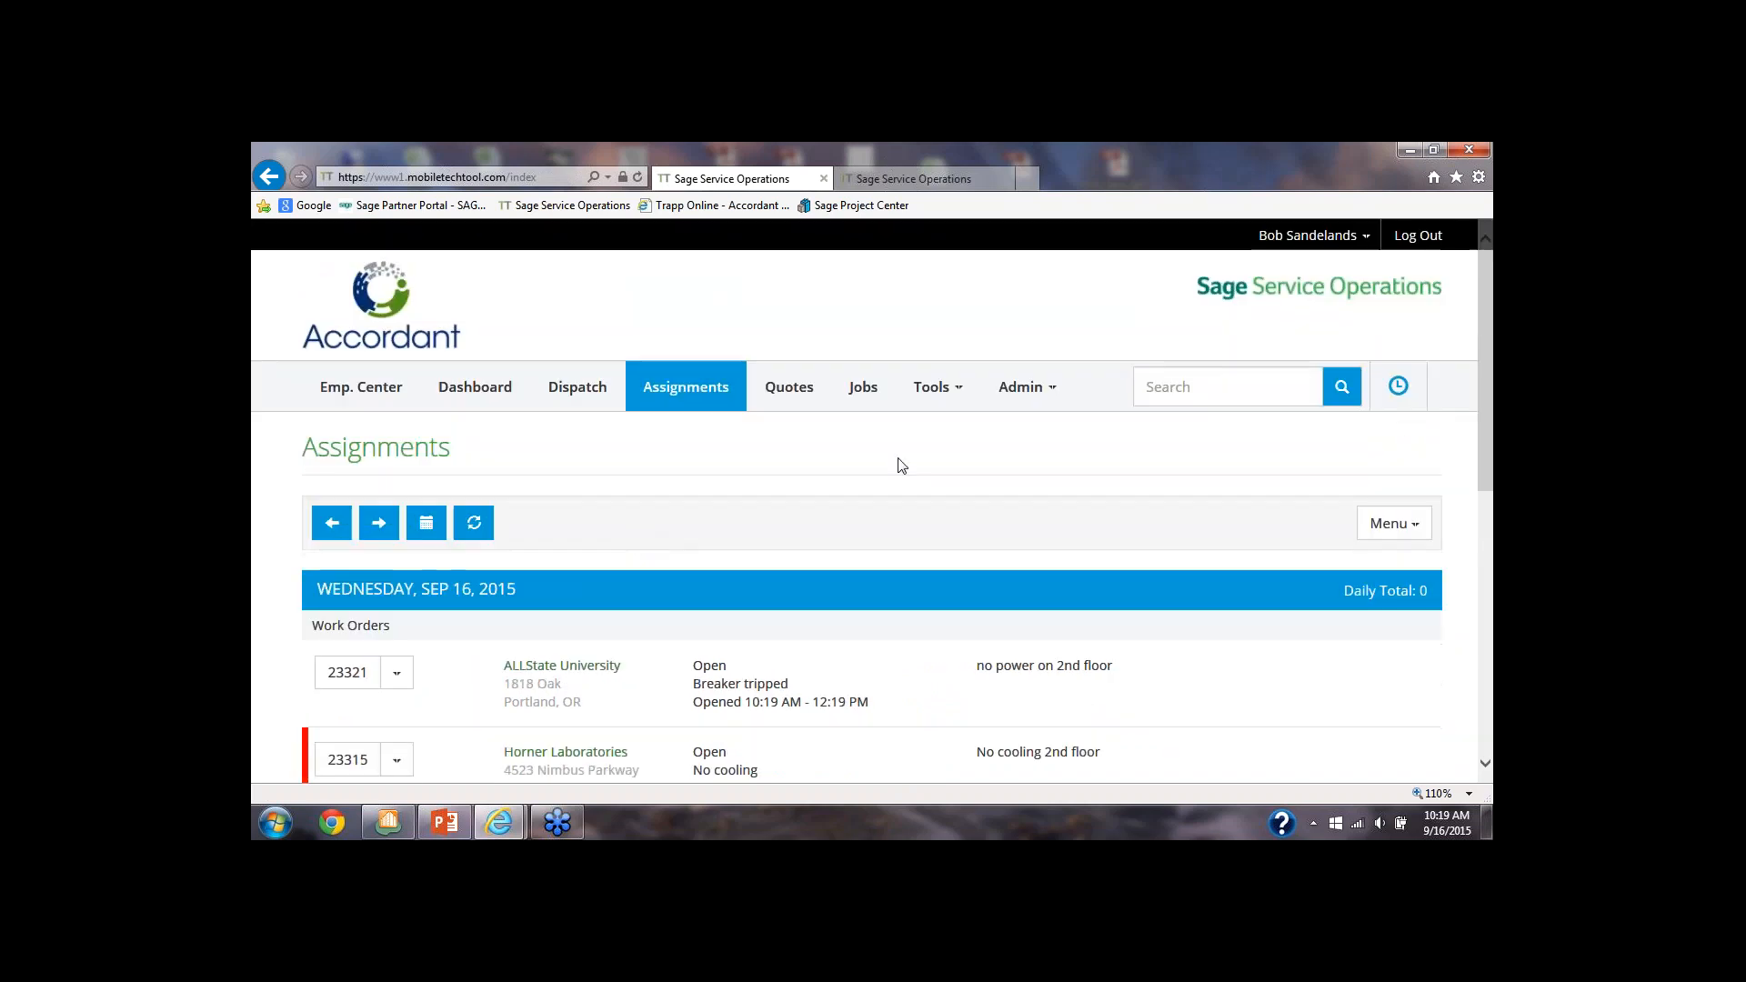
# Go to user management and open the signed-in user's own record for modification
pyautogui.click(1053, 393)
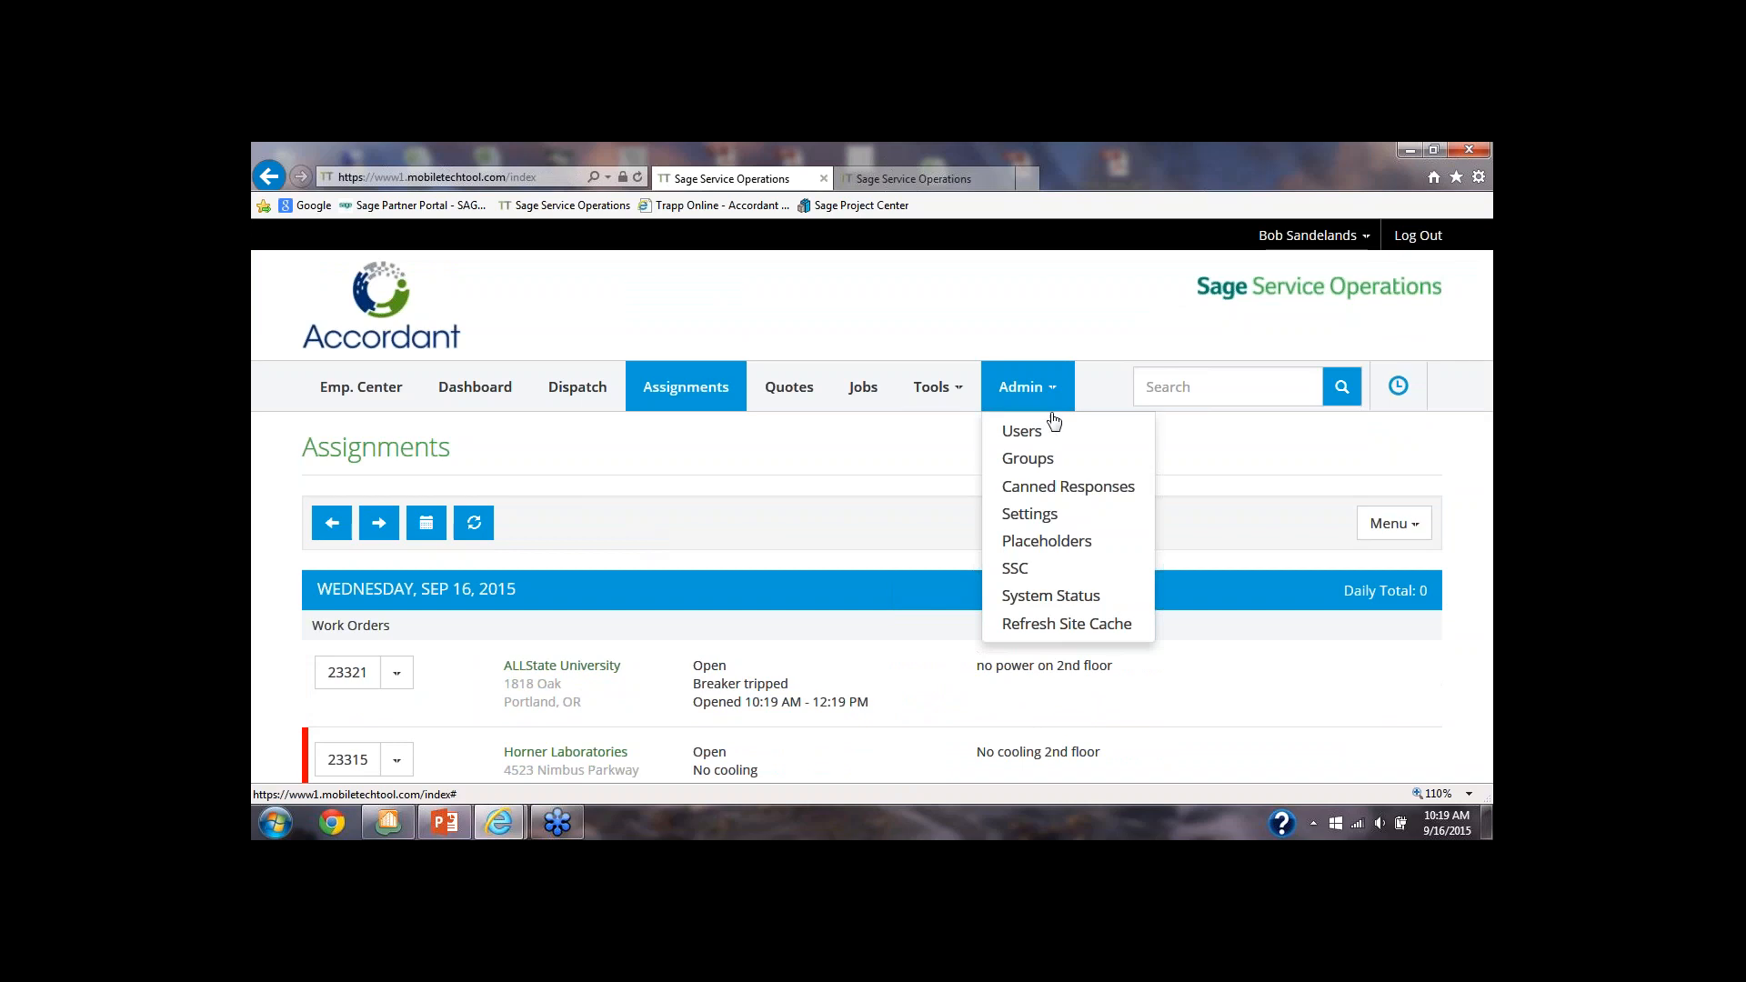
pyautogui.click(1028, 431)
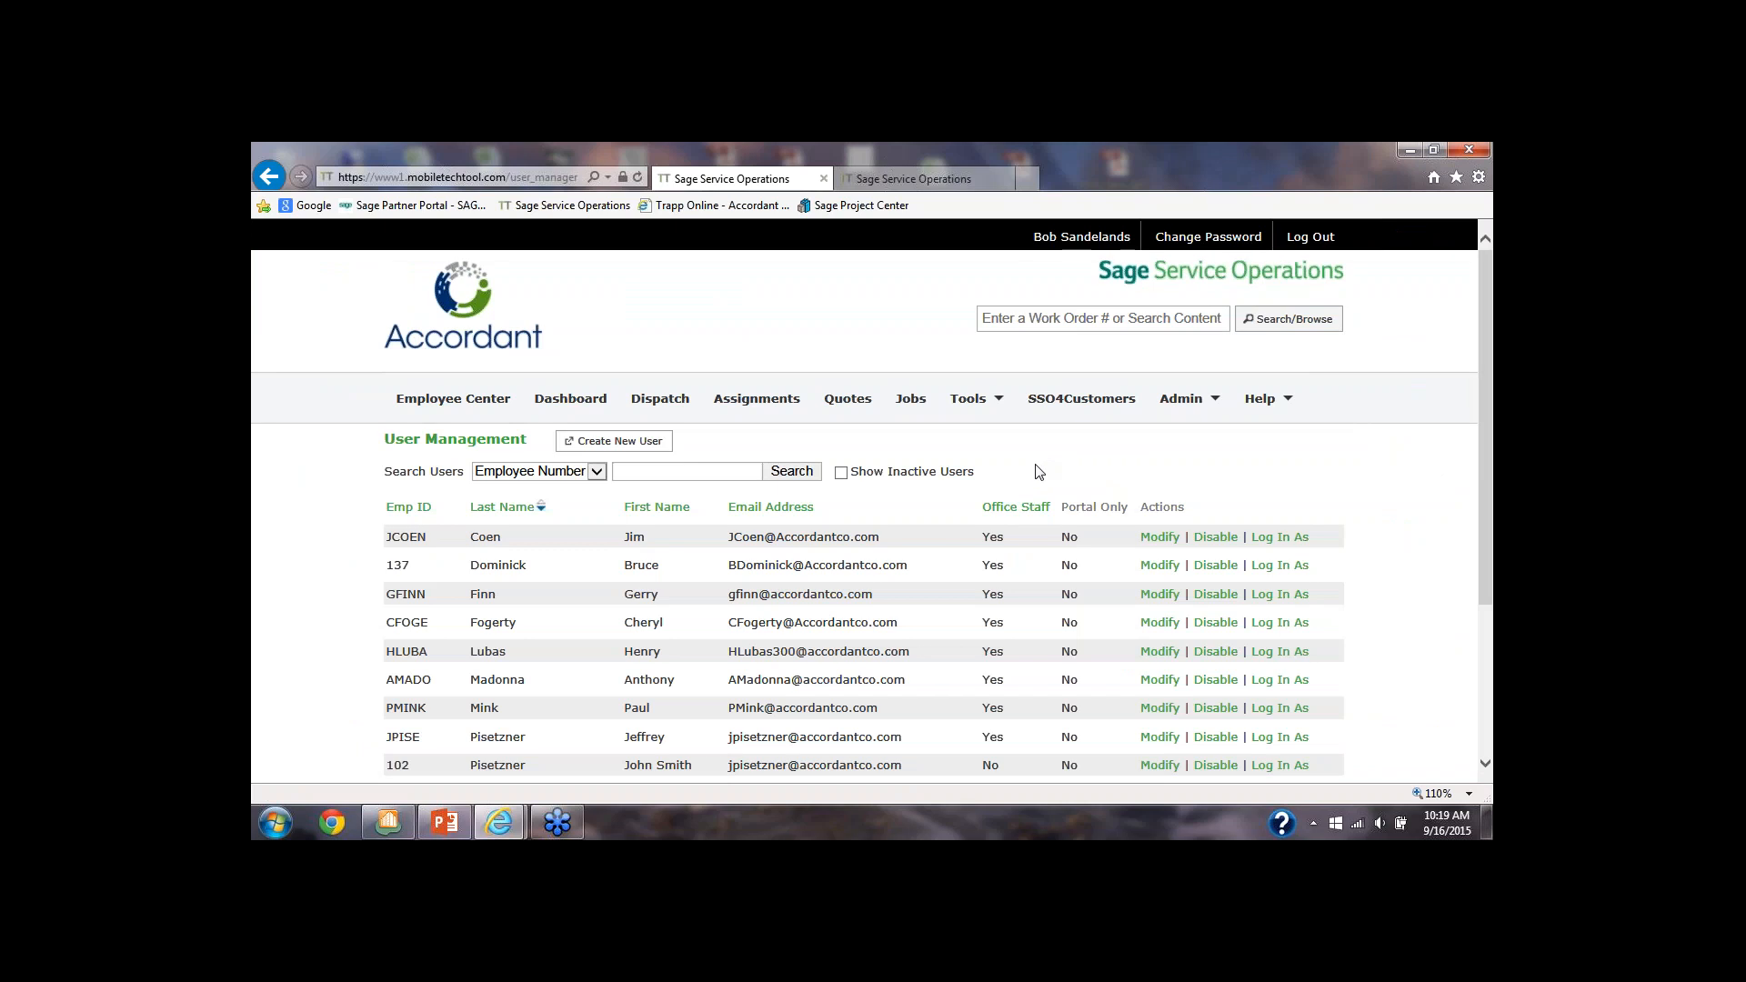
pyautogui.scroll(-3, 1041, 471)
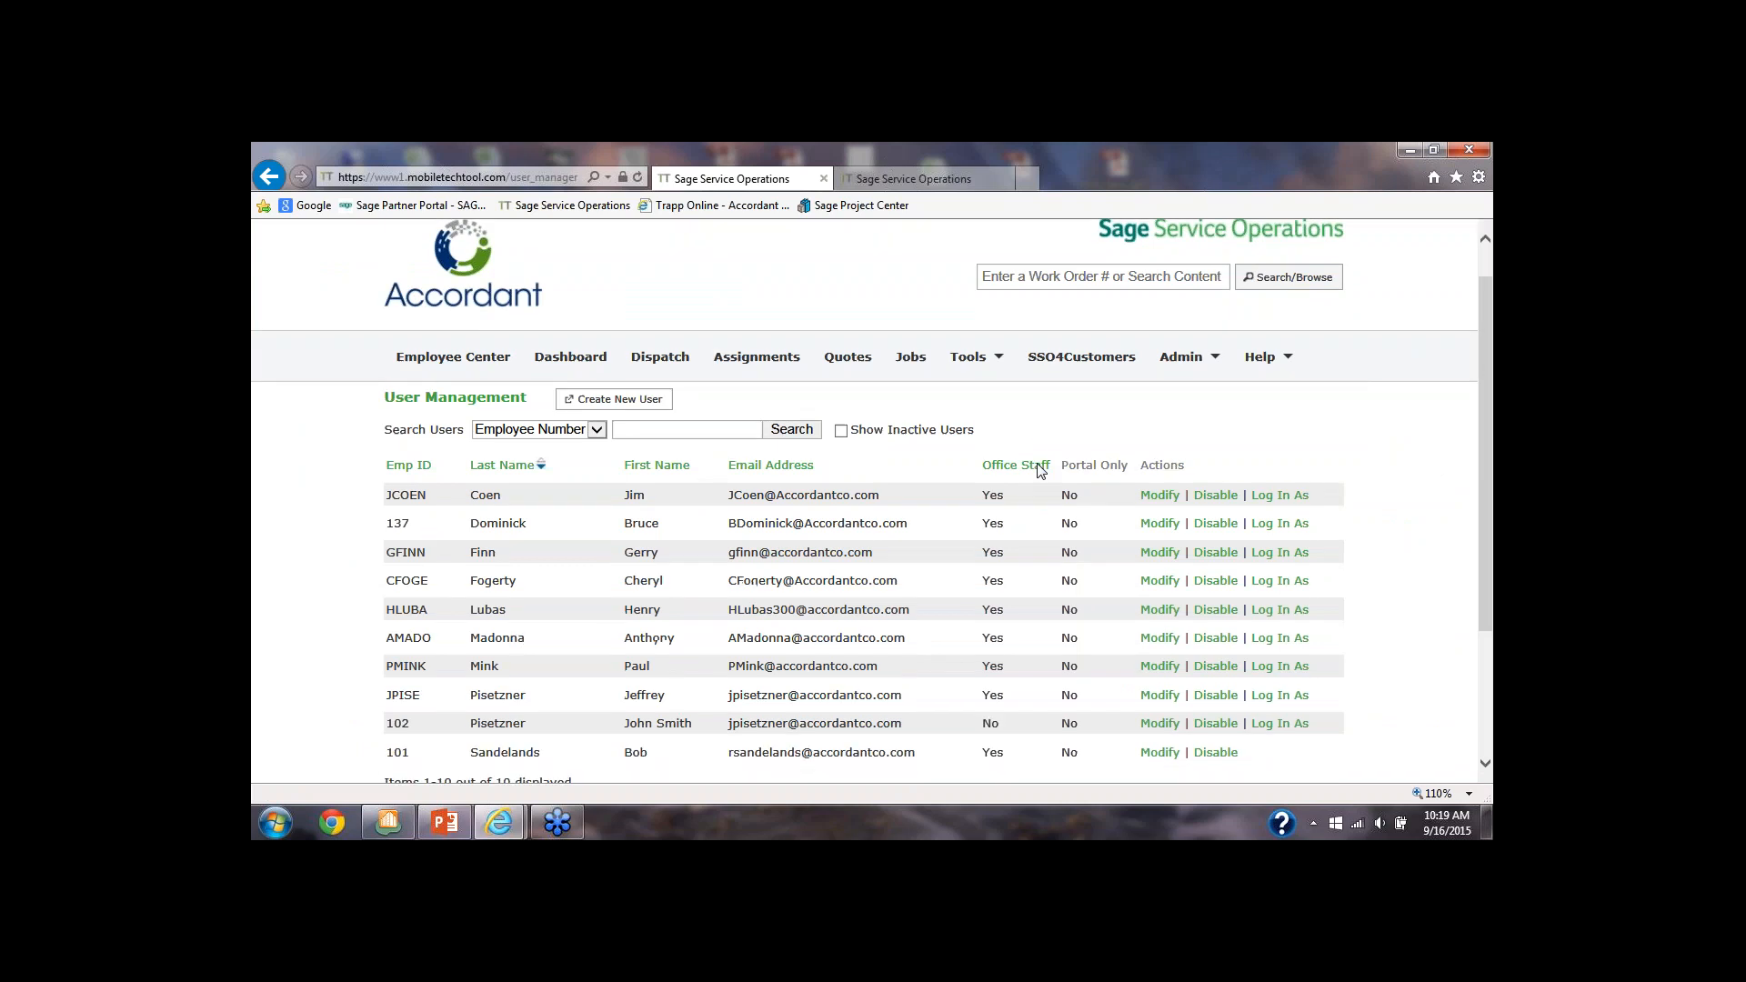
pyautogui.click(1164, 627)
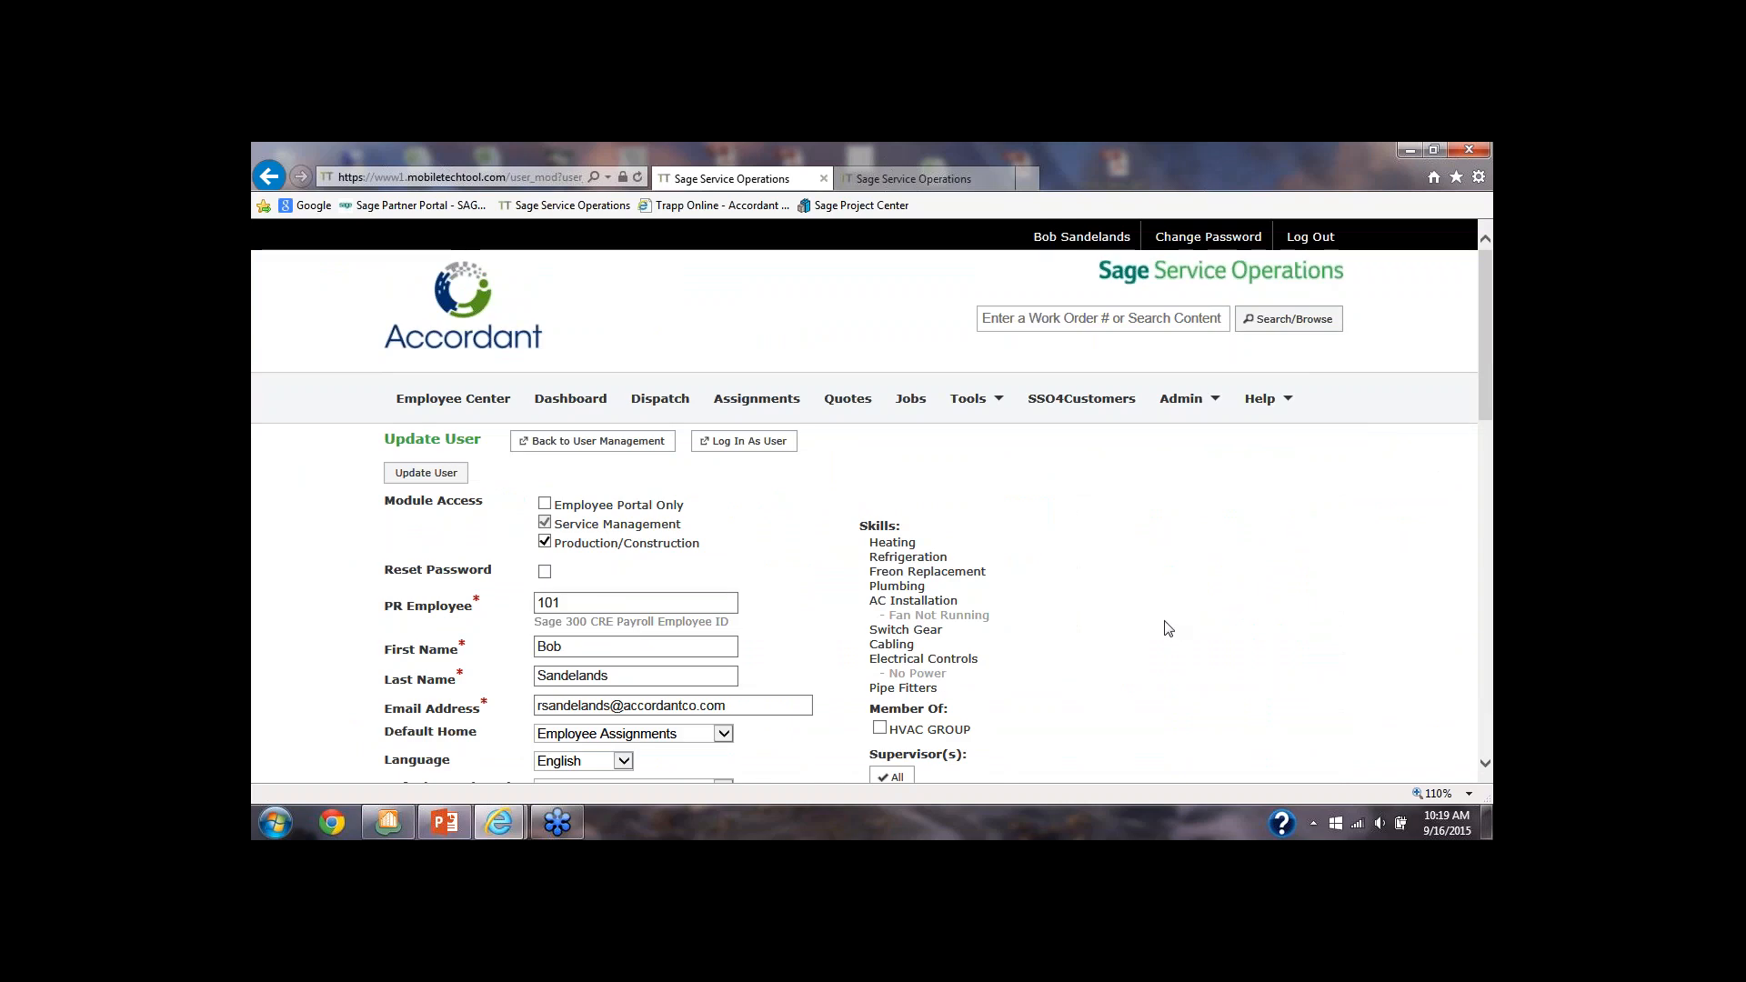
# Examine the user record's module access, default settings, roles, and the privileges for generating and editing work order content
pyautogui.scroll(-2, 1165, 626)
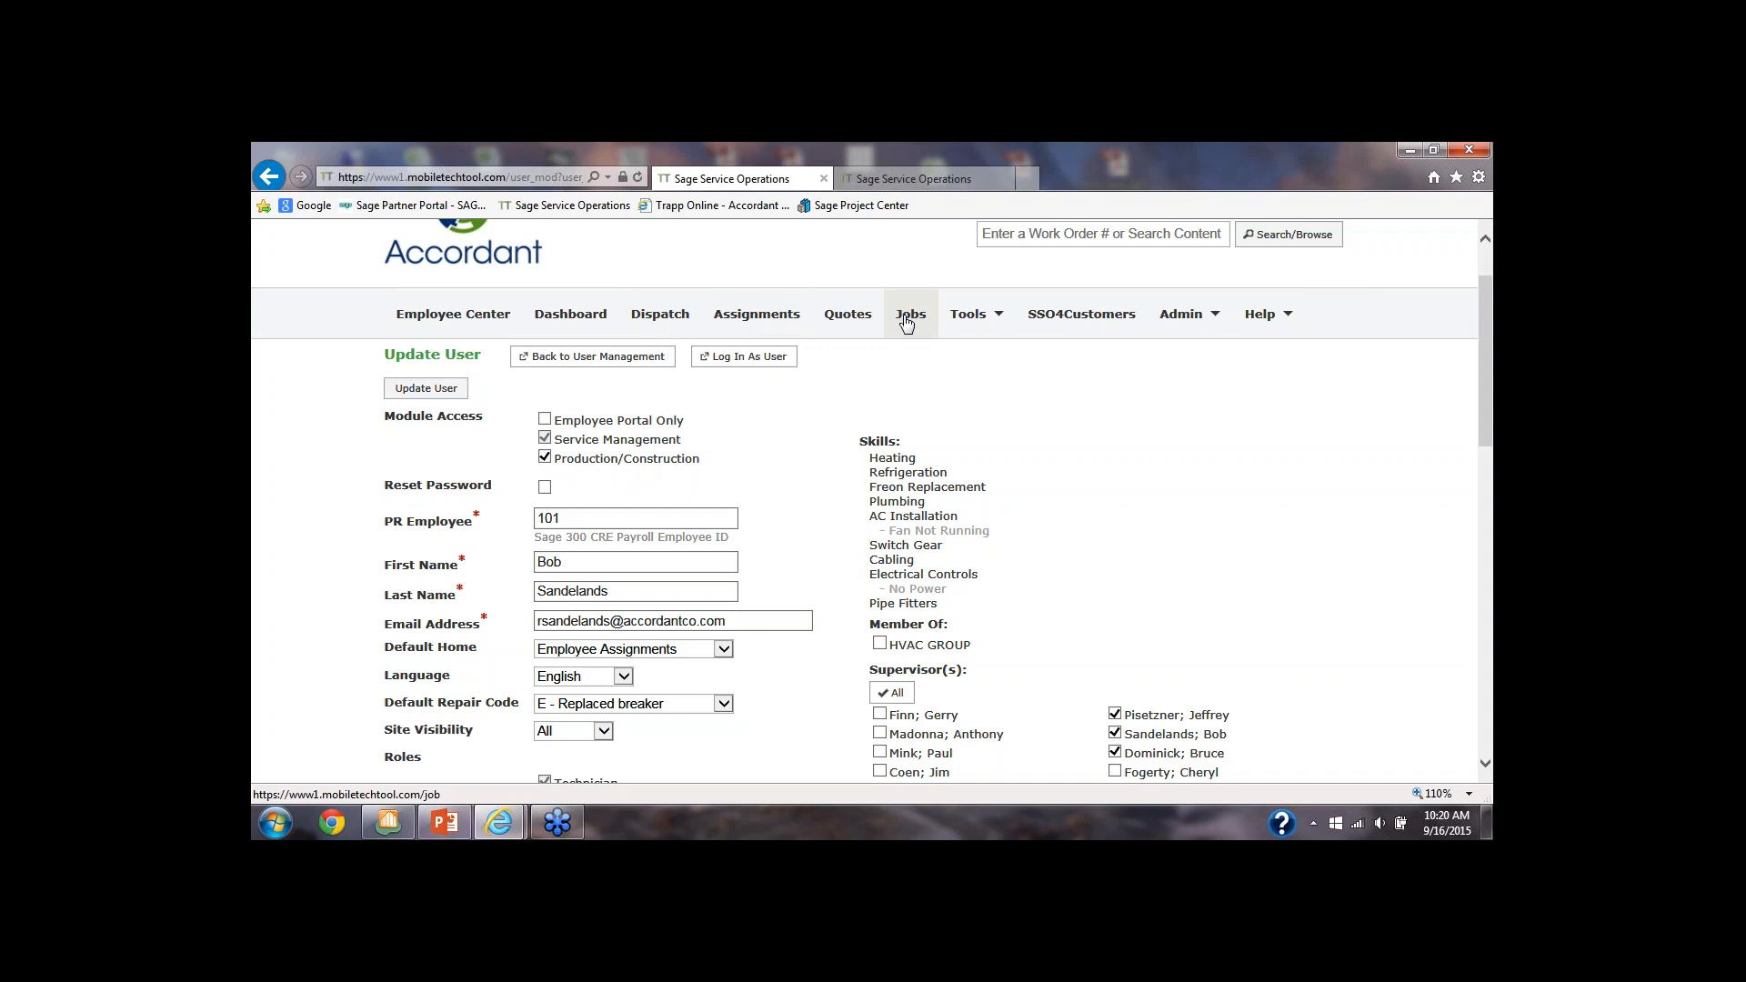
pyautogui.scroll(-2, 741, 437)
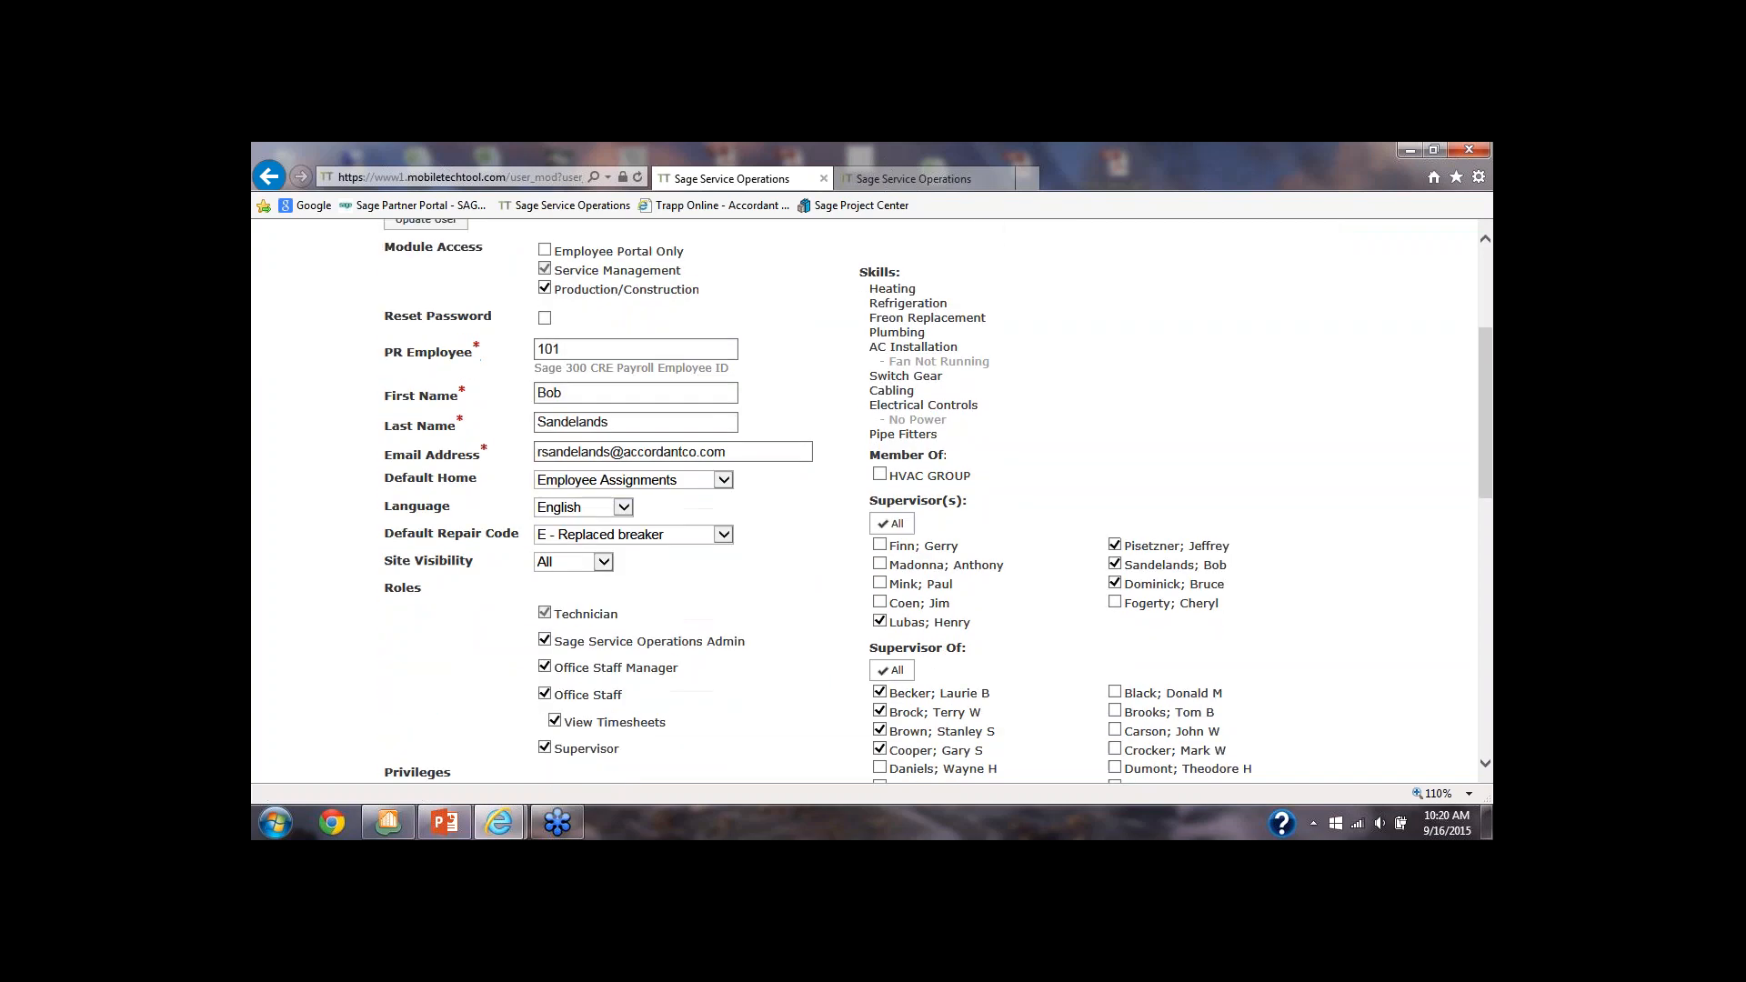
pyautogui.scroll(-1, 737, 450)
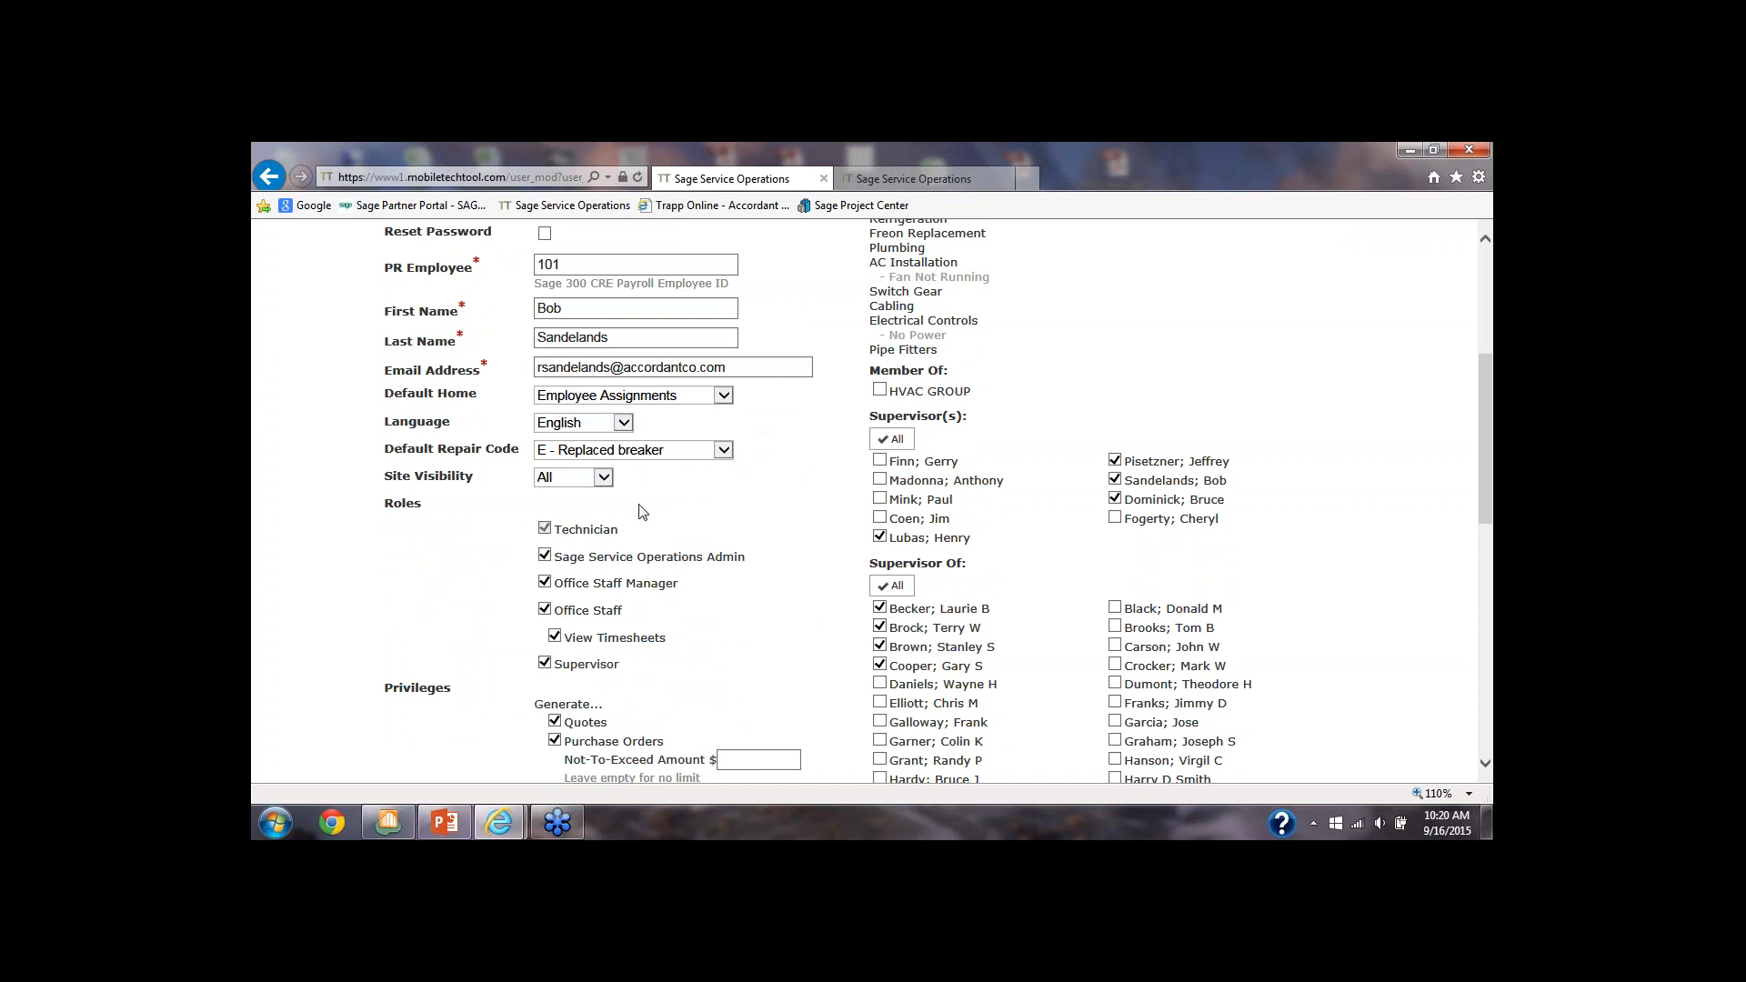
pyautogui.scroll(-1, 641, 509)
pyautogui.scroll(-1, 569, 482)
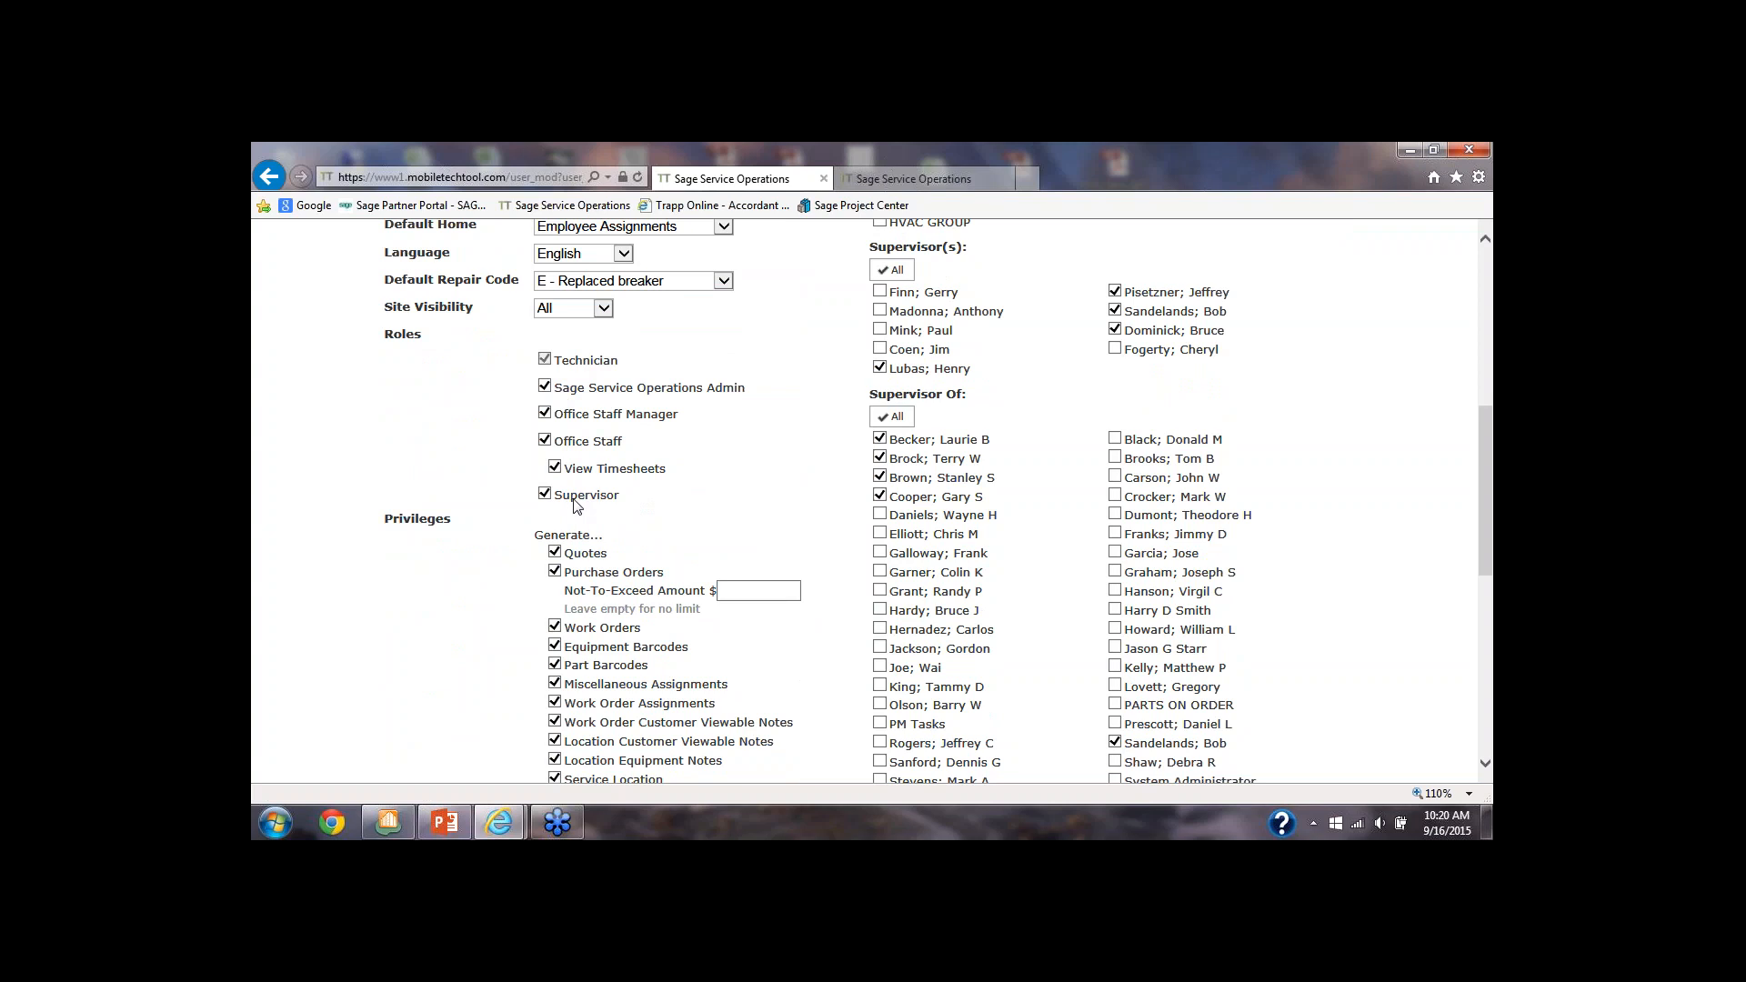
pyautogui.scroll(-1, 577, 505)
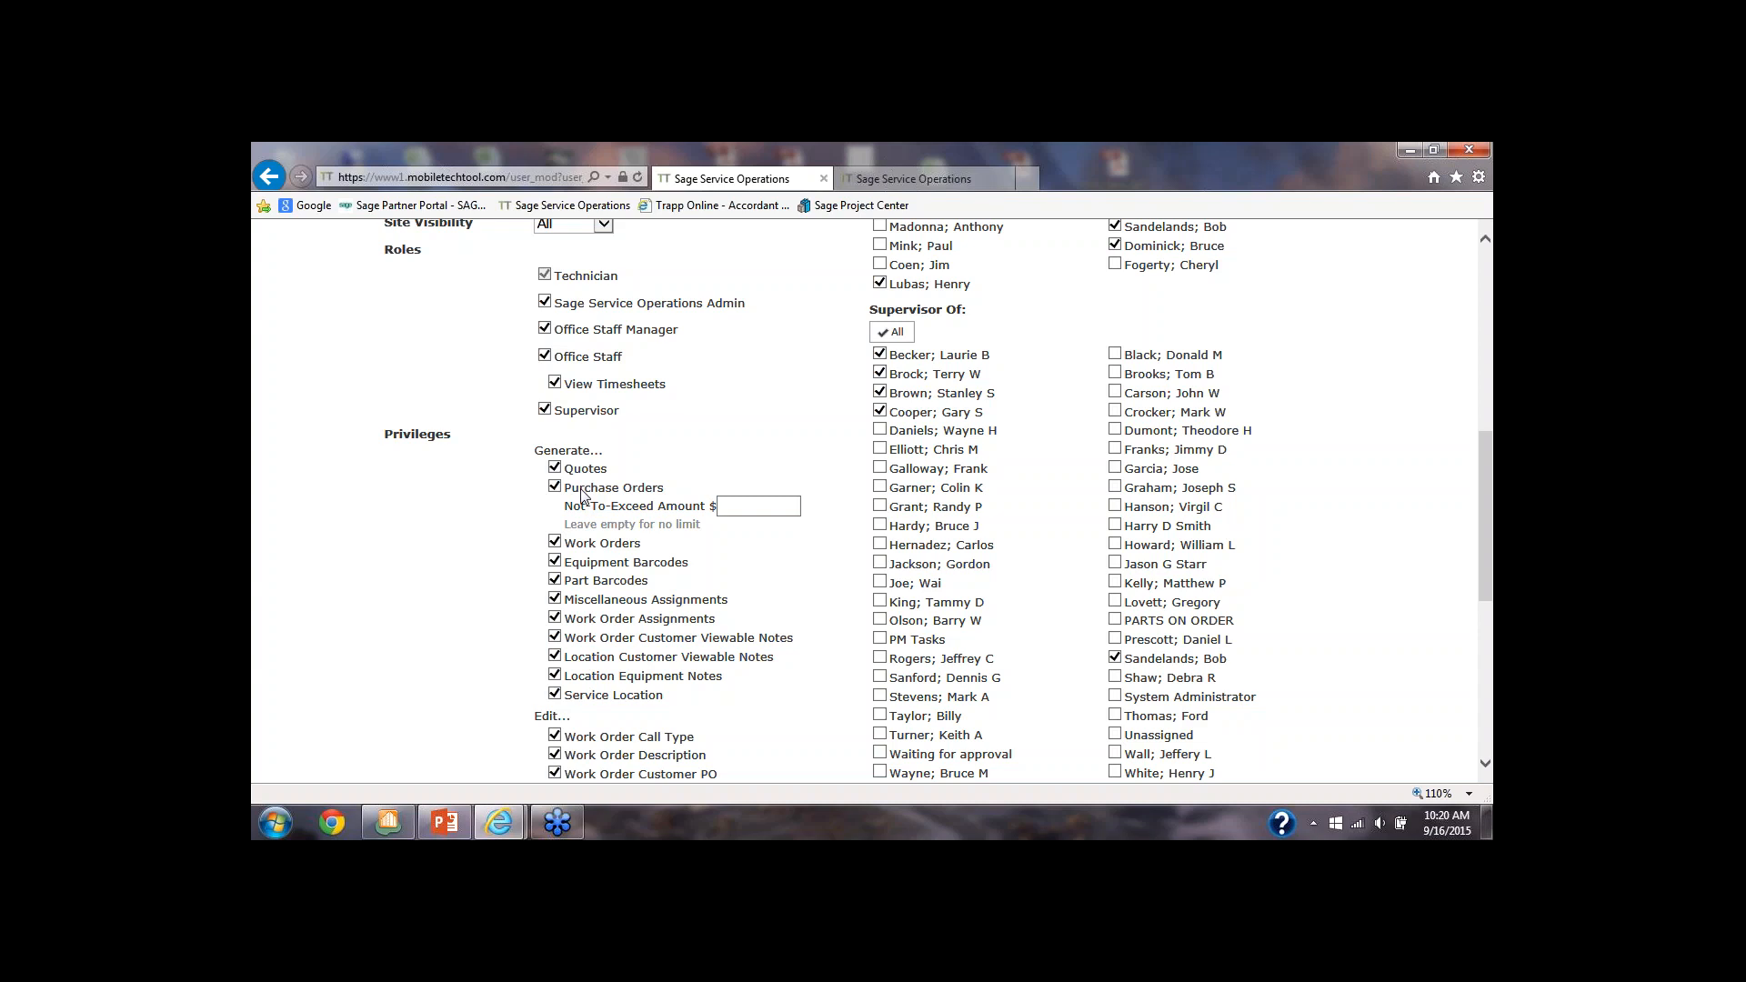
pyautogui.scroll(-2, 583, 496)
pyautogui.scroll(-1, 583, 497)
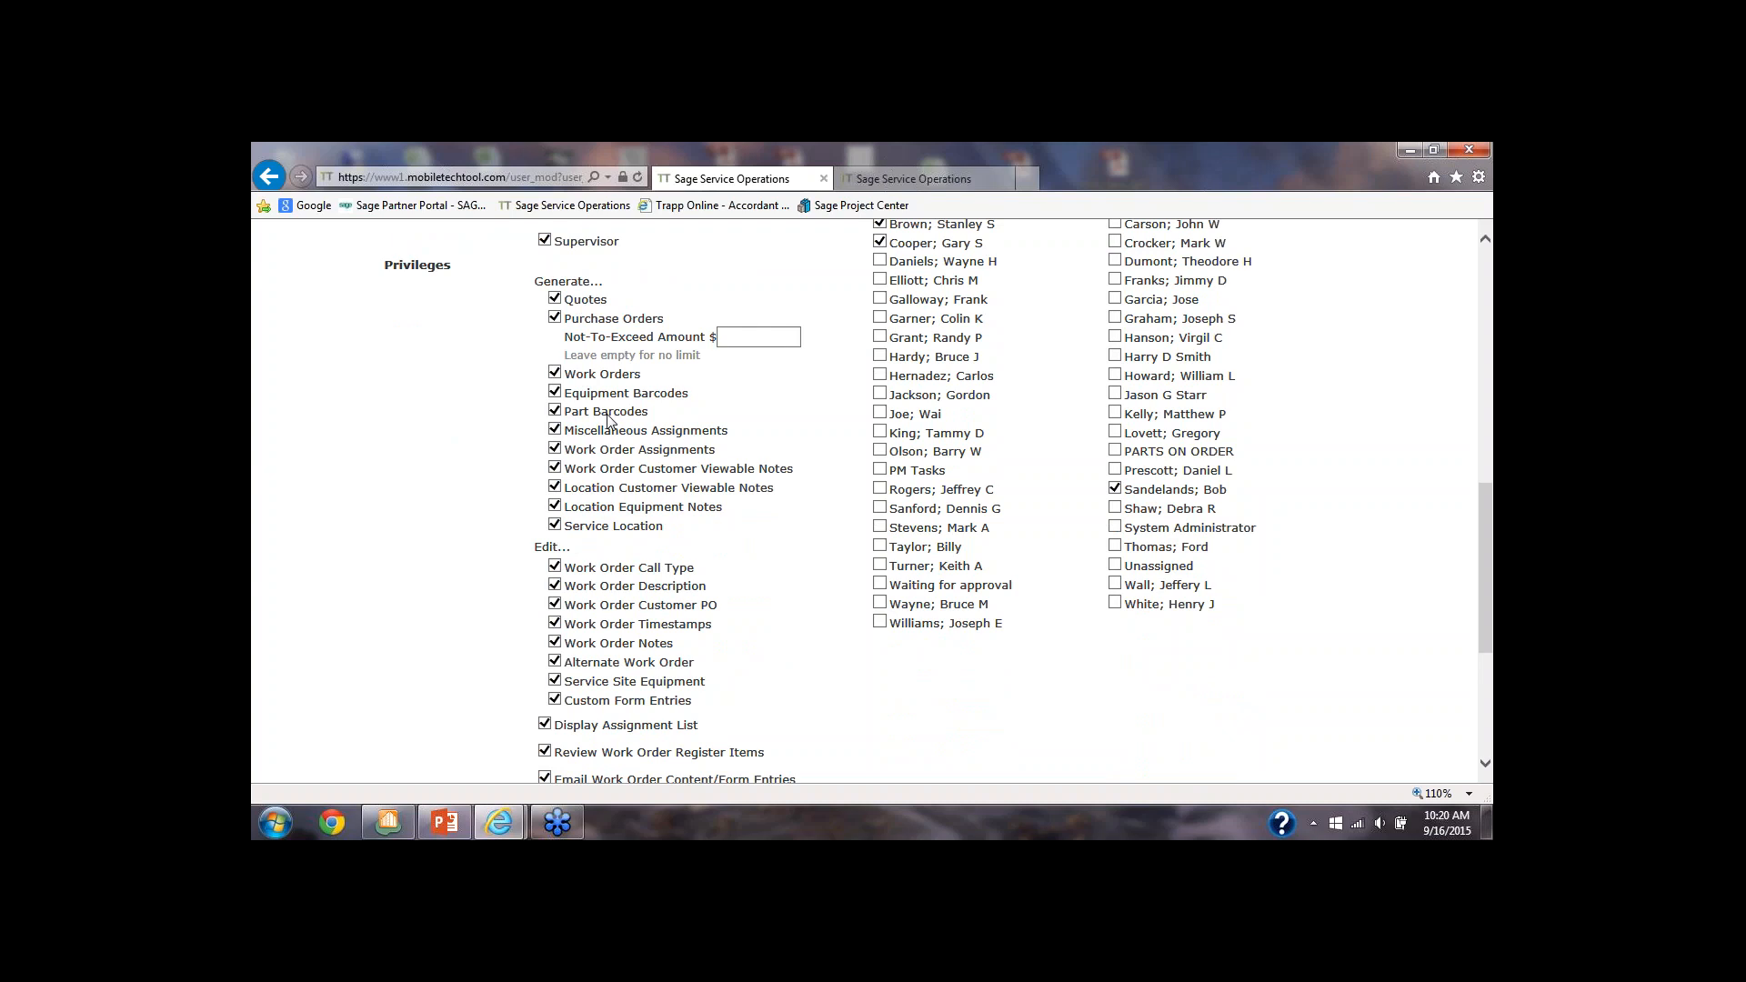
pyautogui.scroll(-1, 605, 420)
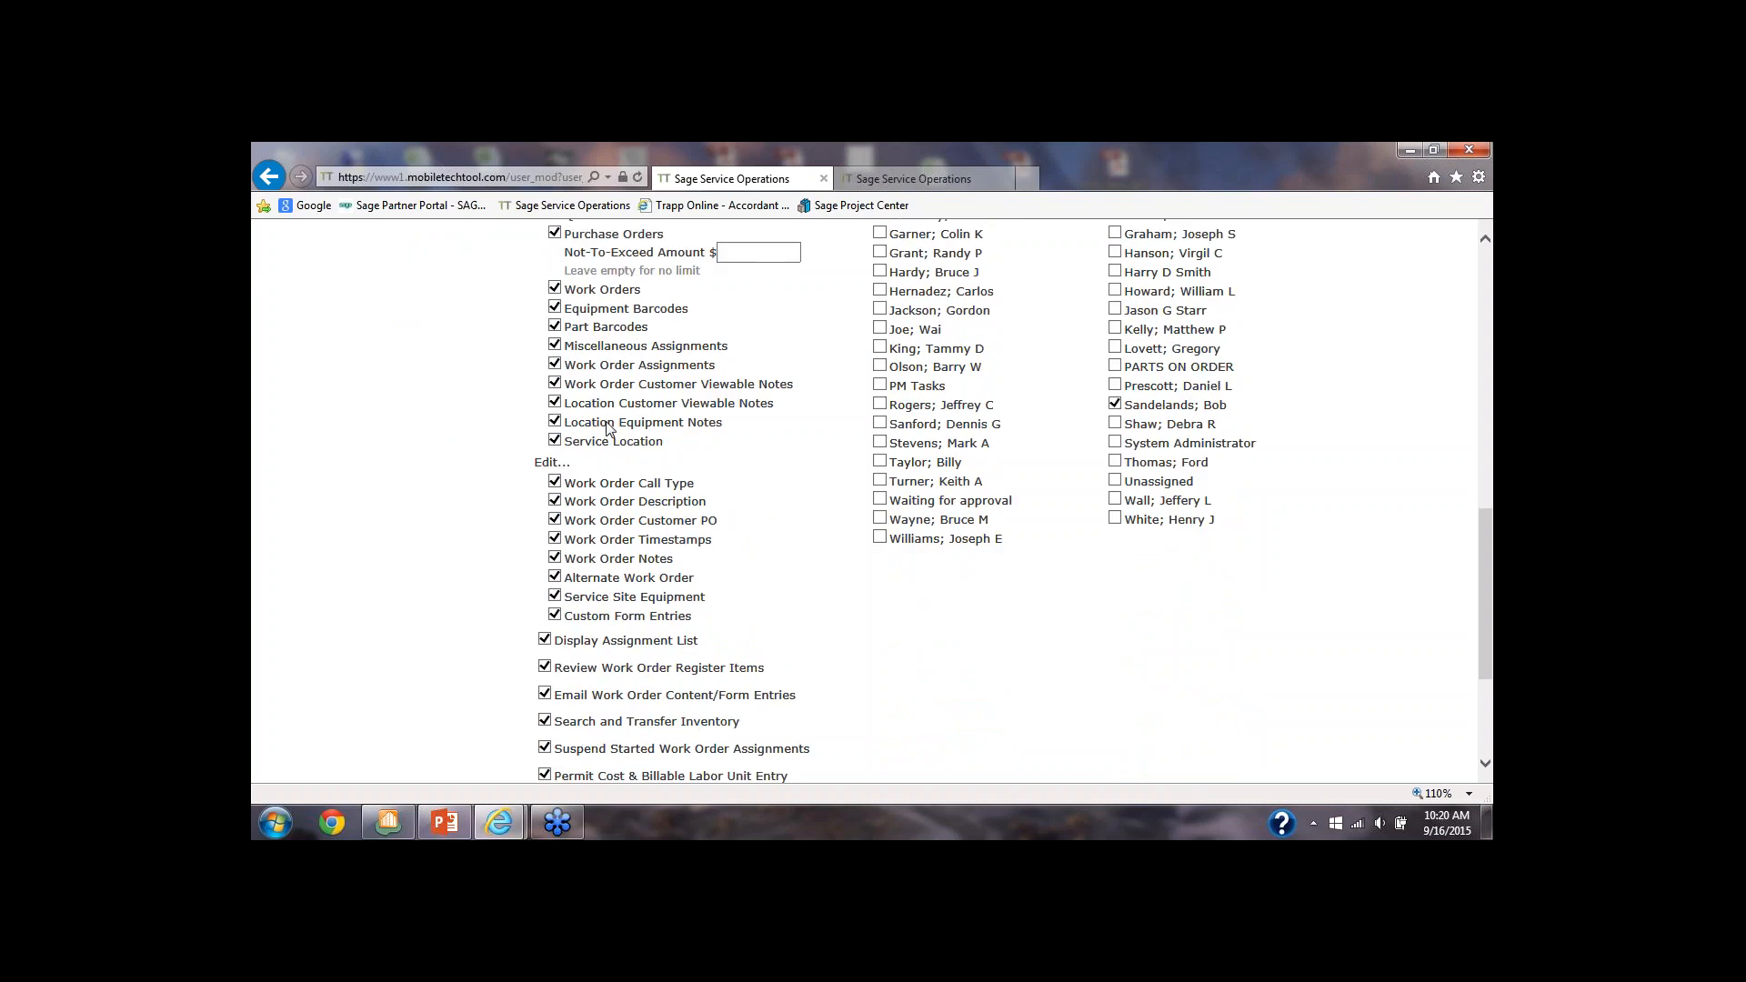
pyautogui.scroll(-1, 609, 429)
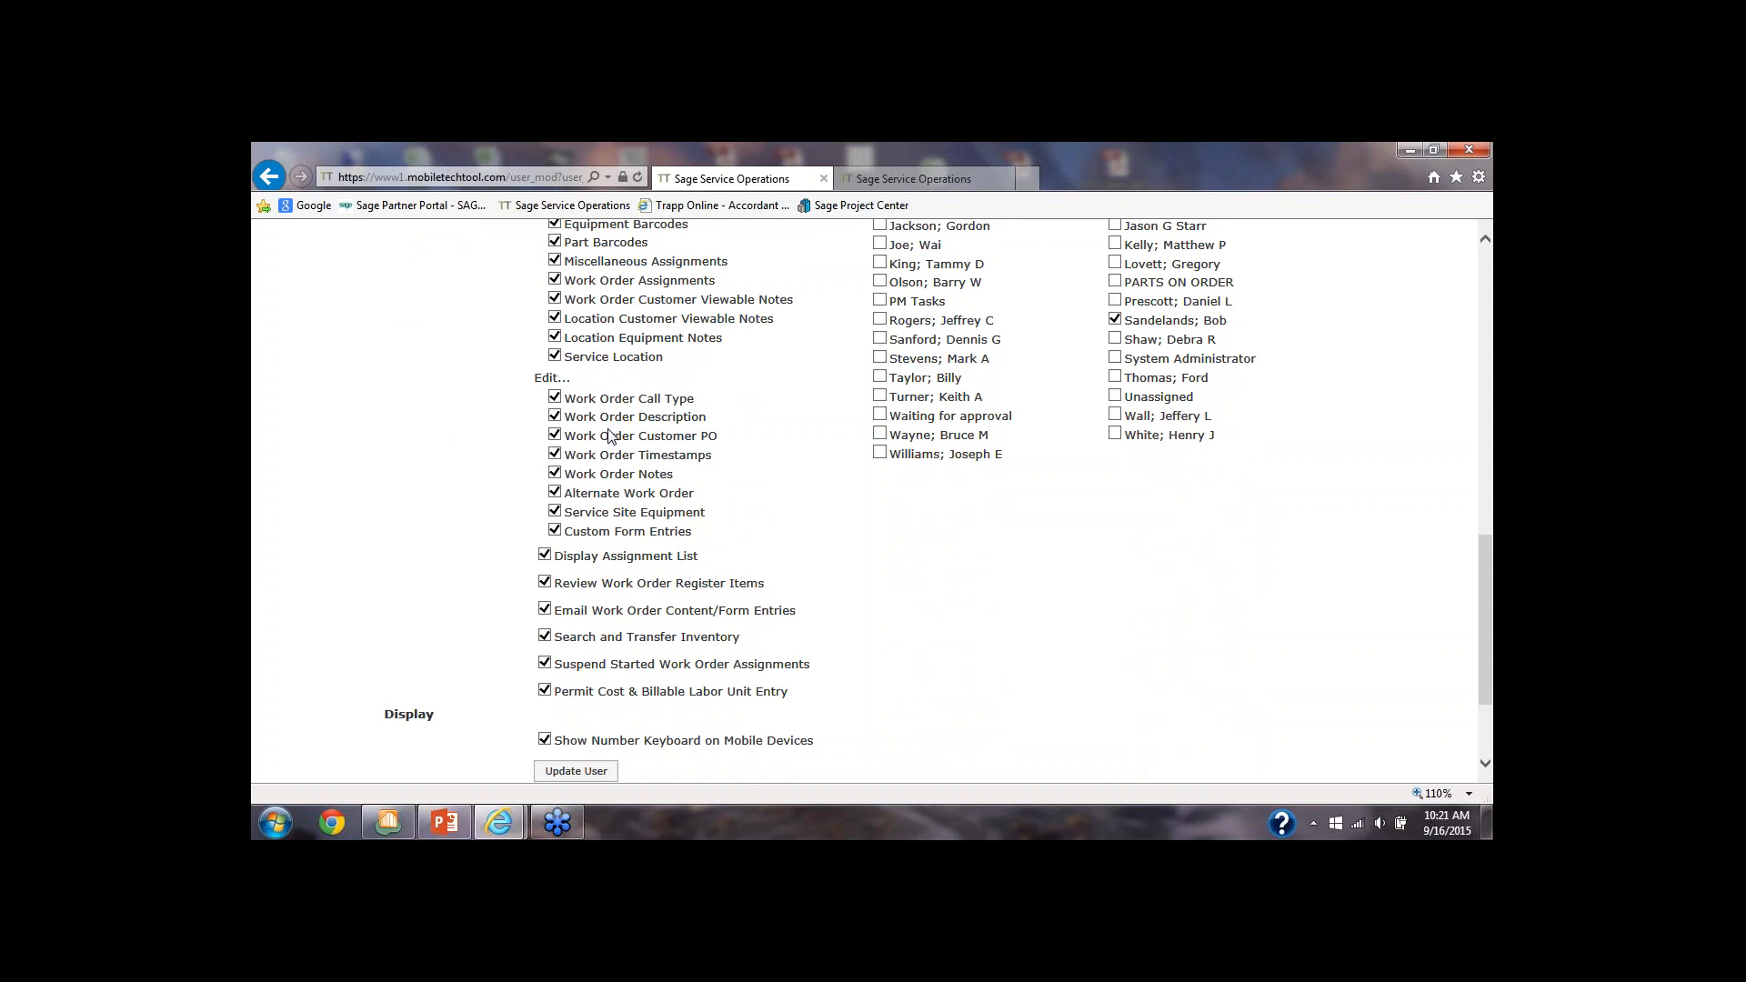
# Examine the user's supervisor assignments, and go over the remaining privileges and display options once more
pyautogui.scroll(4, 609, 435)
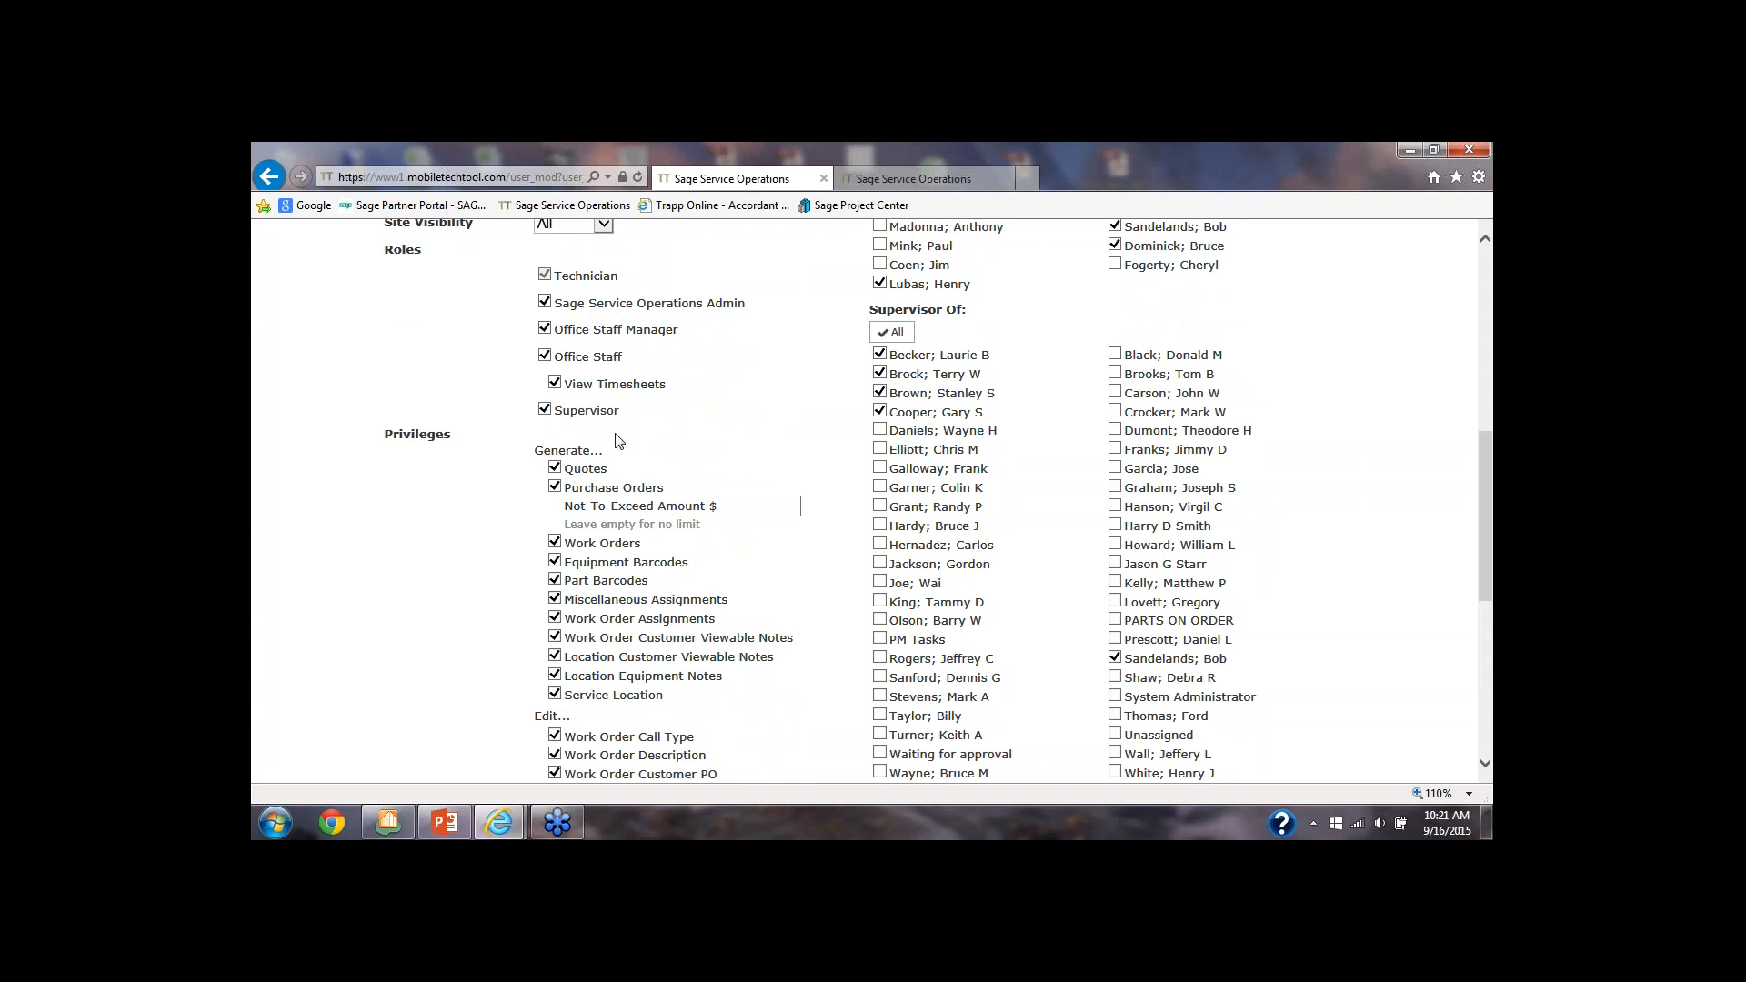
pyautogui.scroll(2, 616, 440)
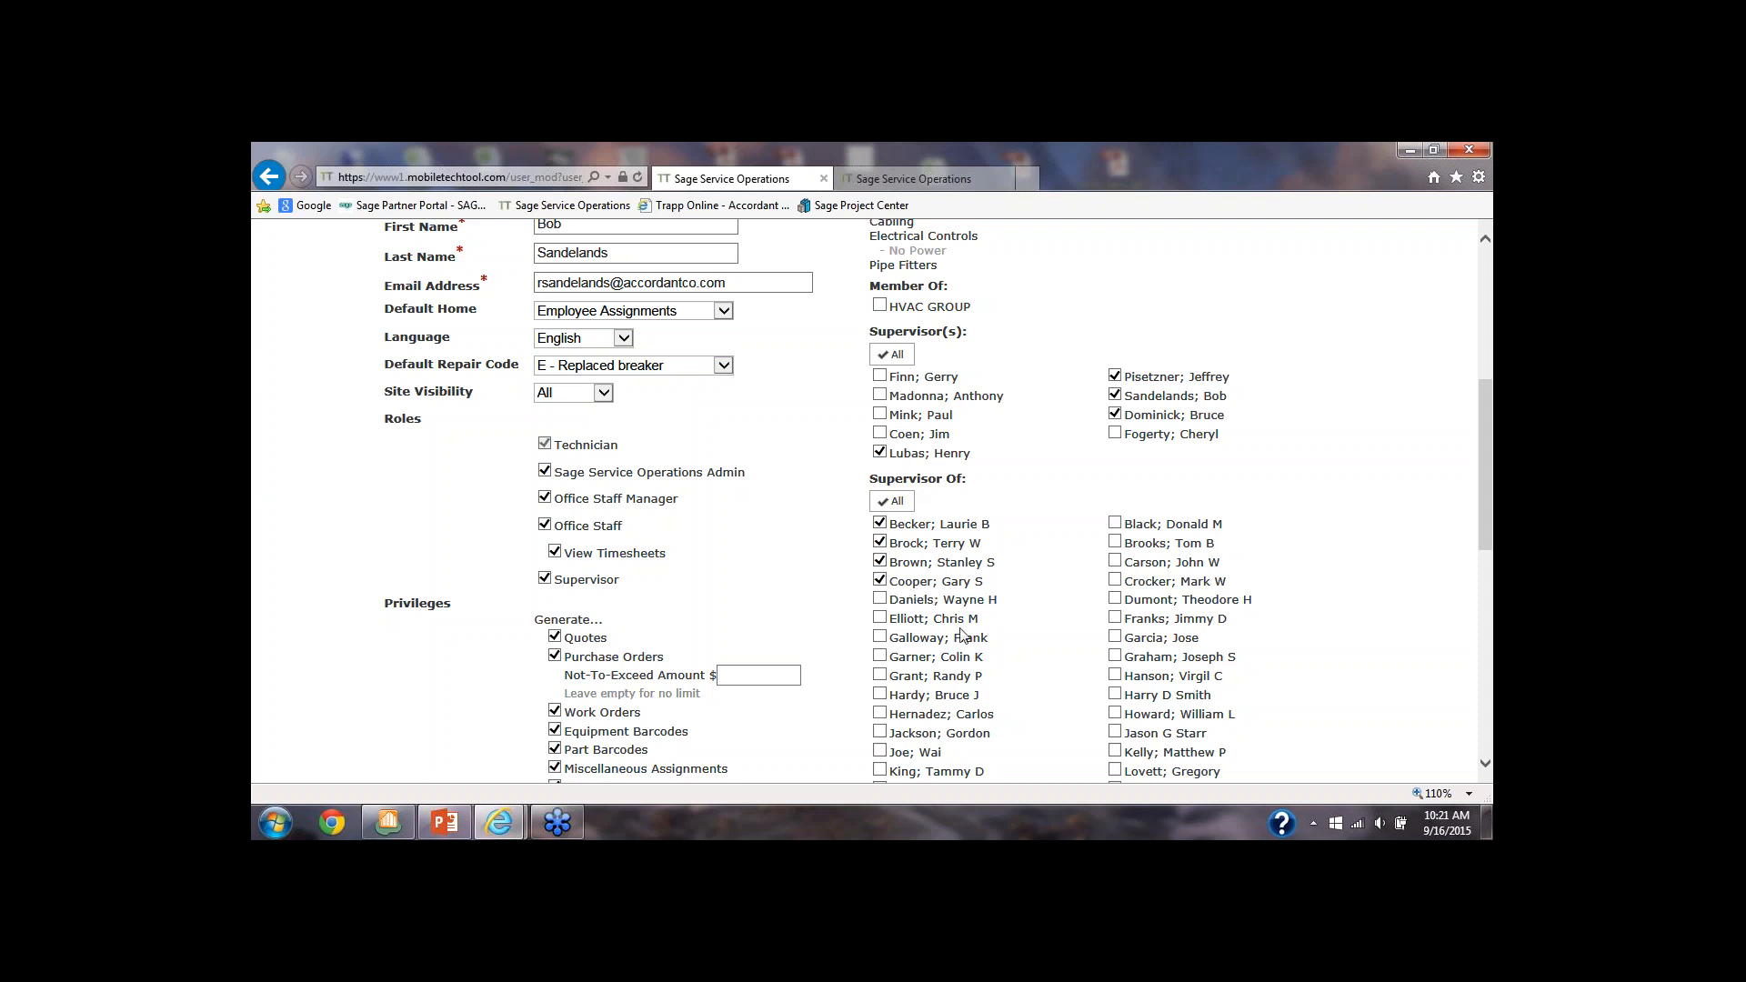
pyautogui.scroll(-1, 823, 482)
pyautogui.scroll(-3, 823, 485)
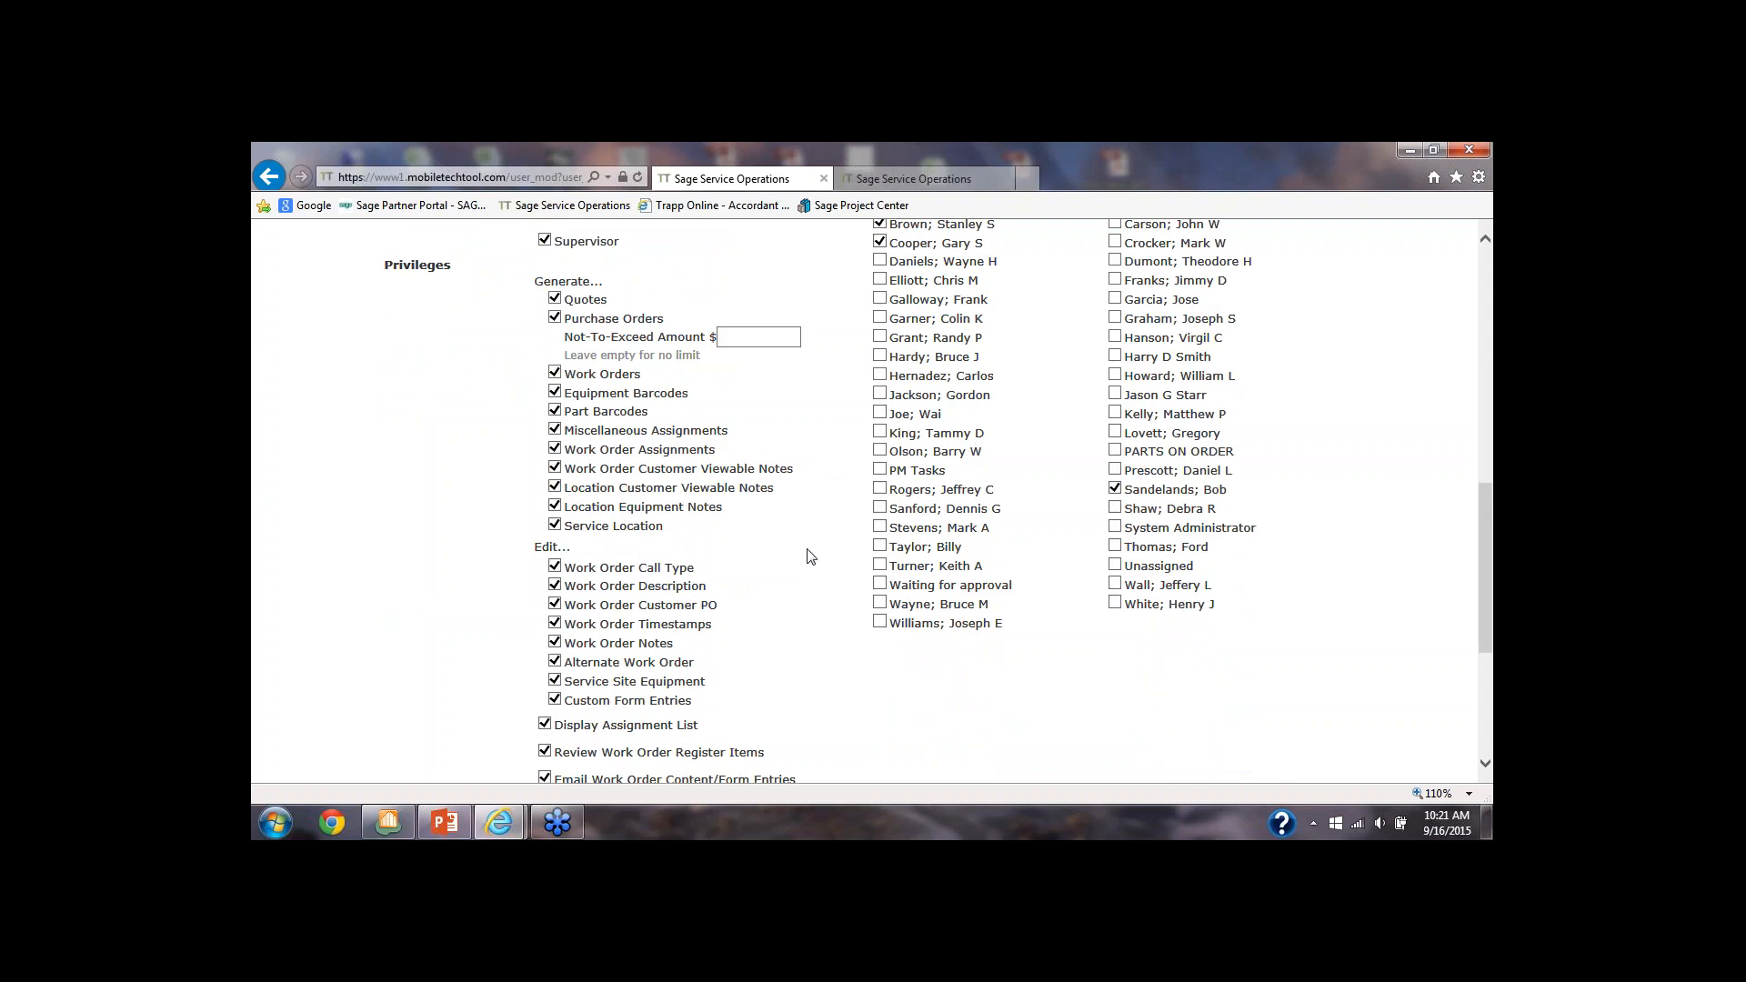
pyautogui.scroll(-2, 811, 557)
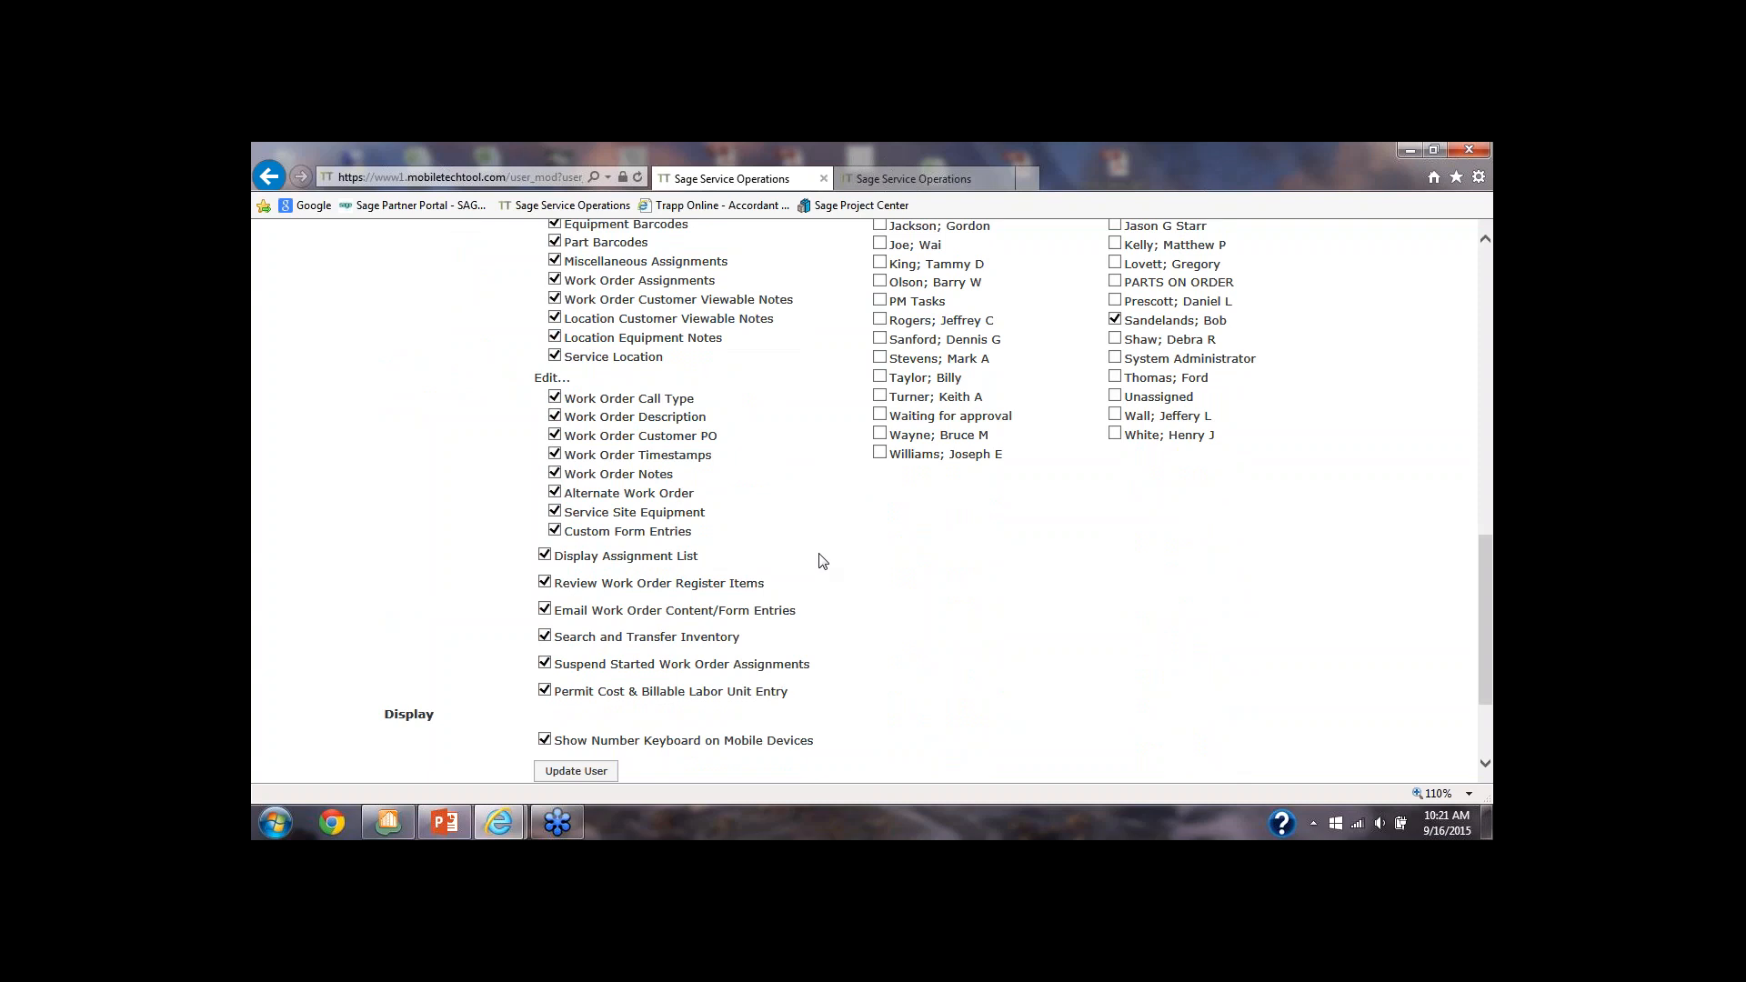
pyautogui.scroll(5, 822, 562)
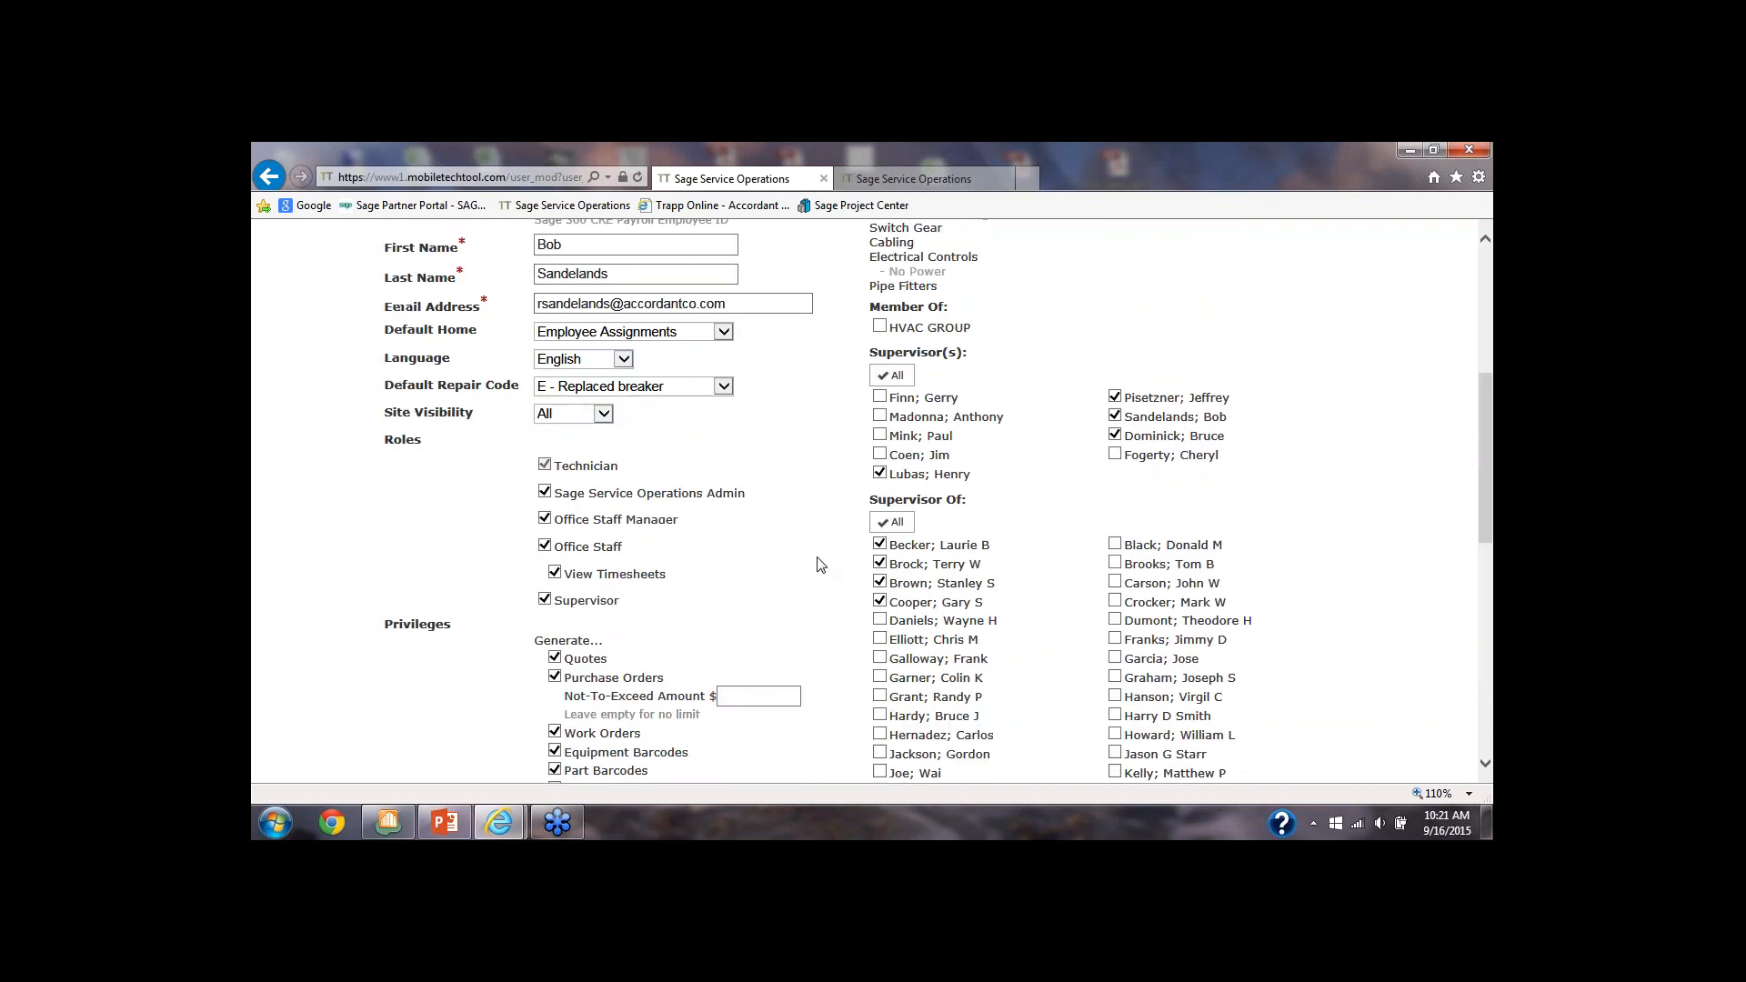
pyautogui.scroll(3, 822, 563)
pyautogui.scroll(1, 1218, 400)
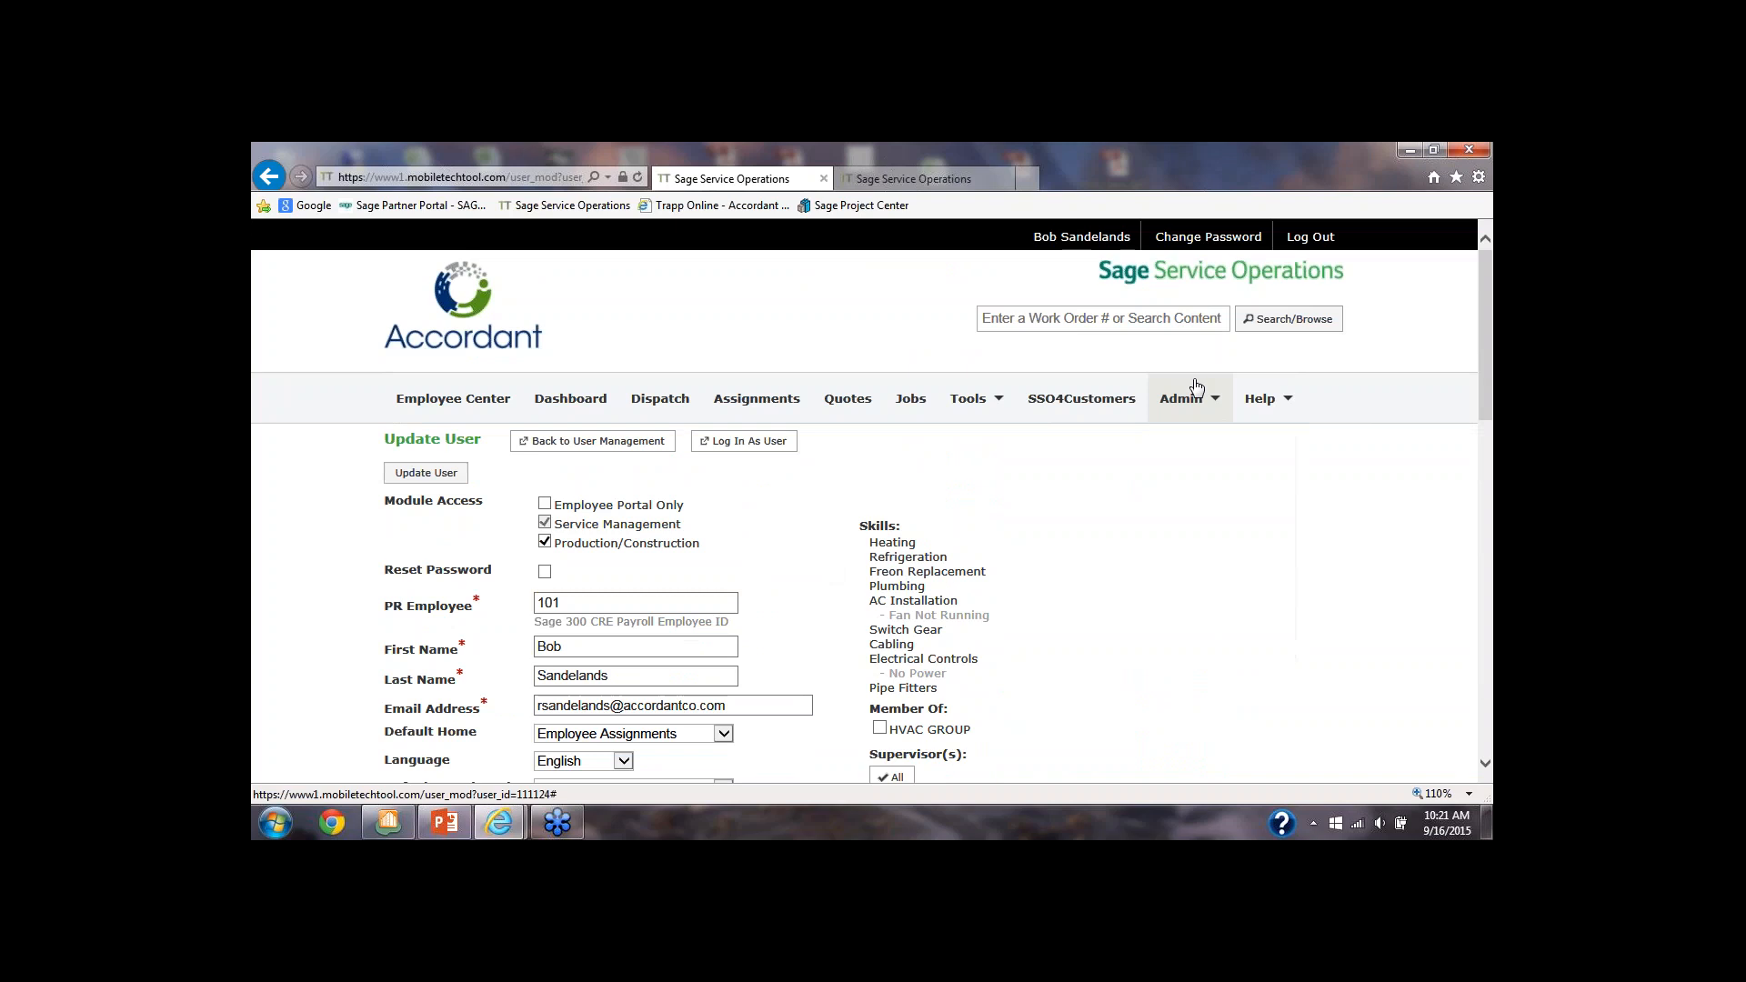
# Open the work order Service Reports settings in the admin settings and examine the choices for Display Sale Prices
pyautogui.moveTo(1196, 387)
pyautogui.click(1187, 544)
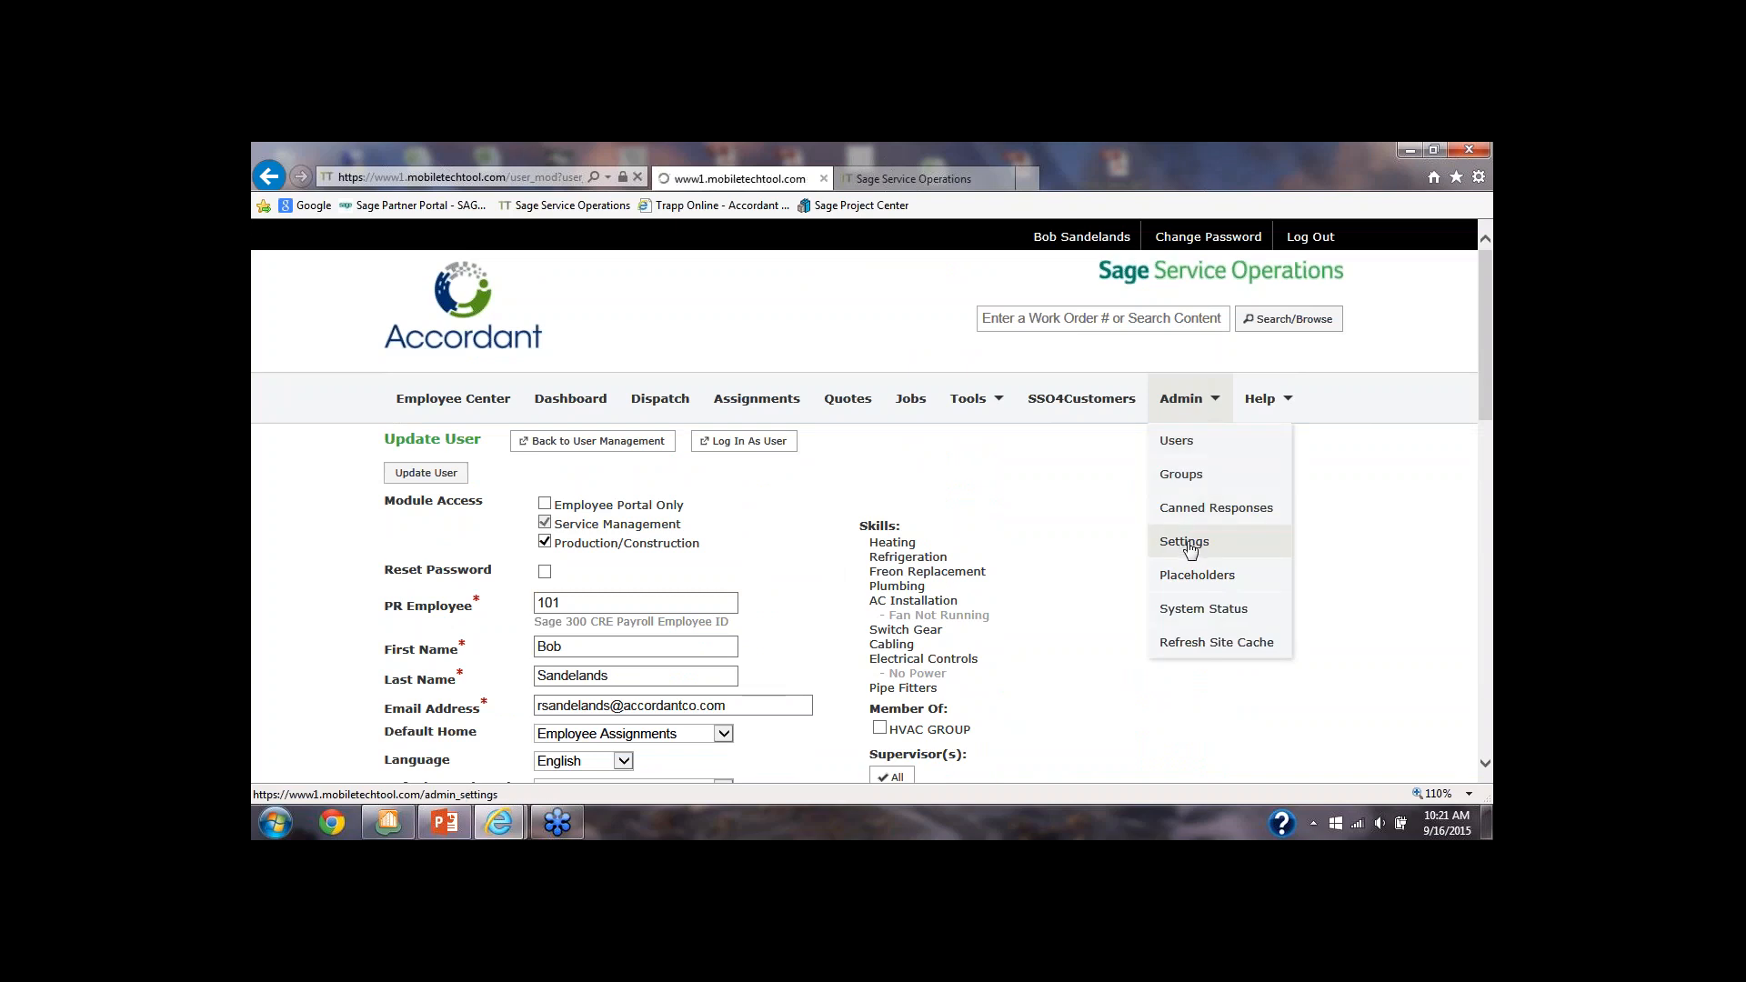
pyautogui.scroll(-1, 736, 608)
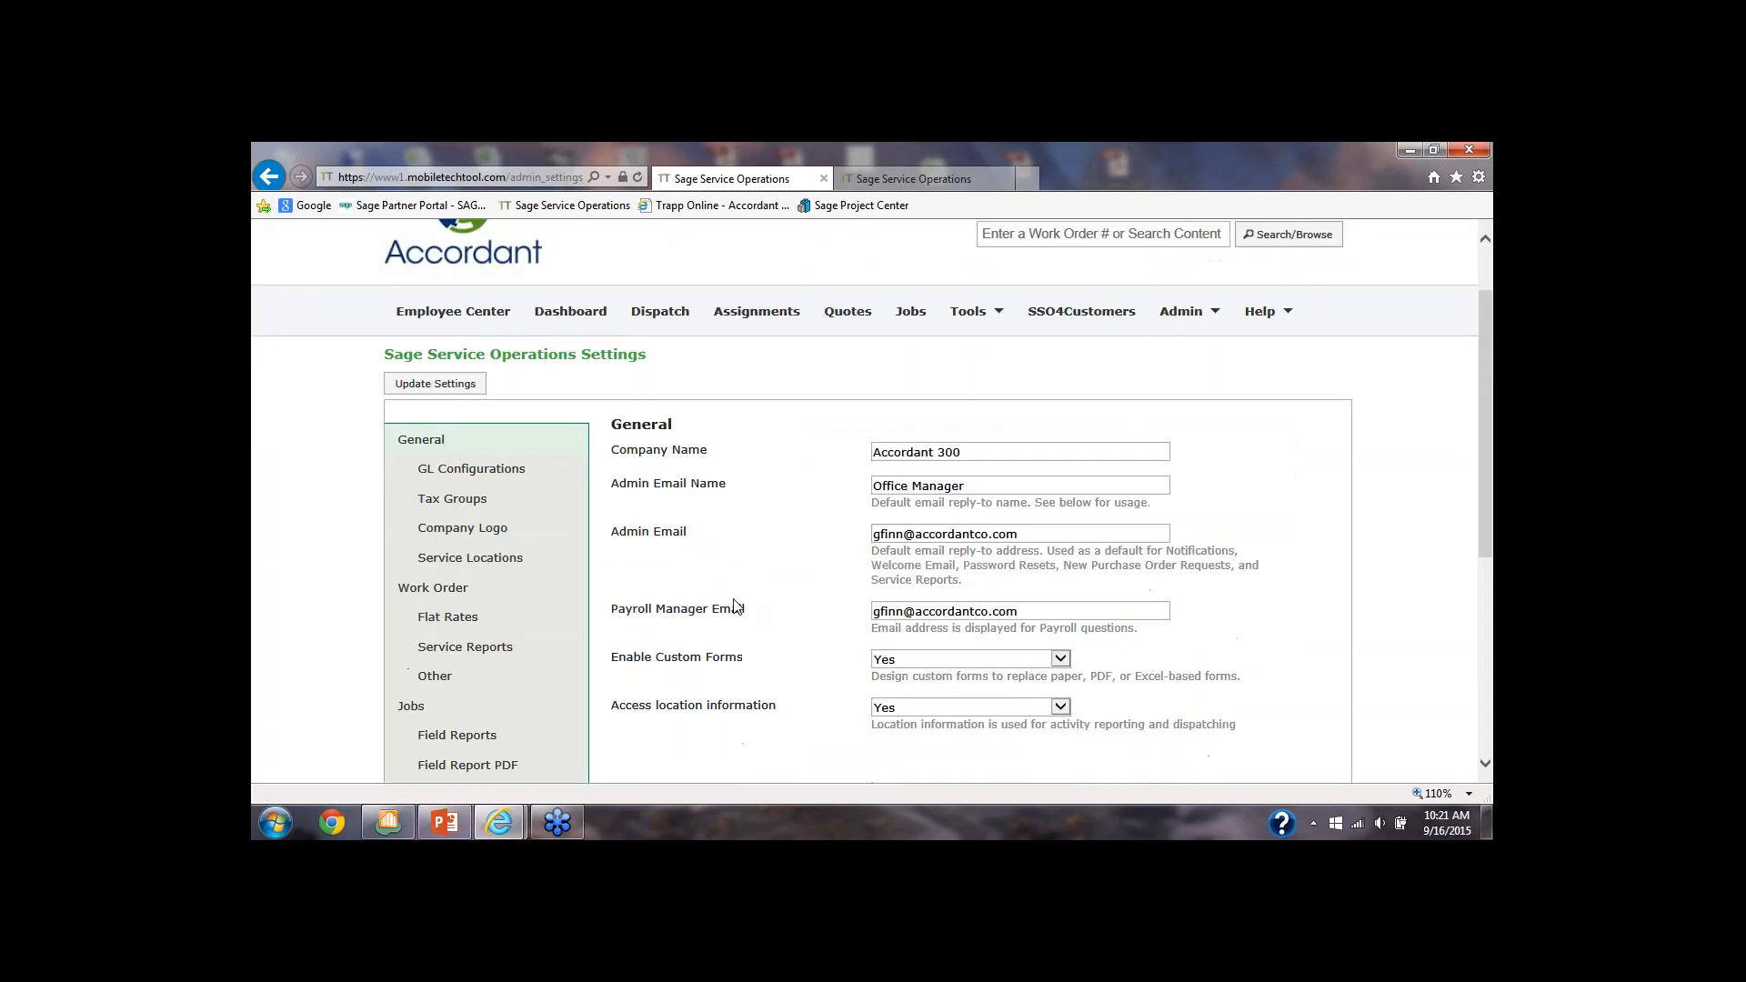
pyautogui.click(473, 649)
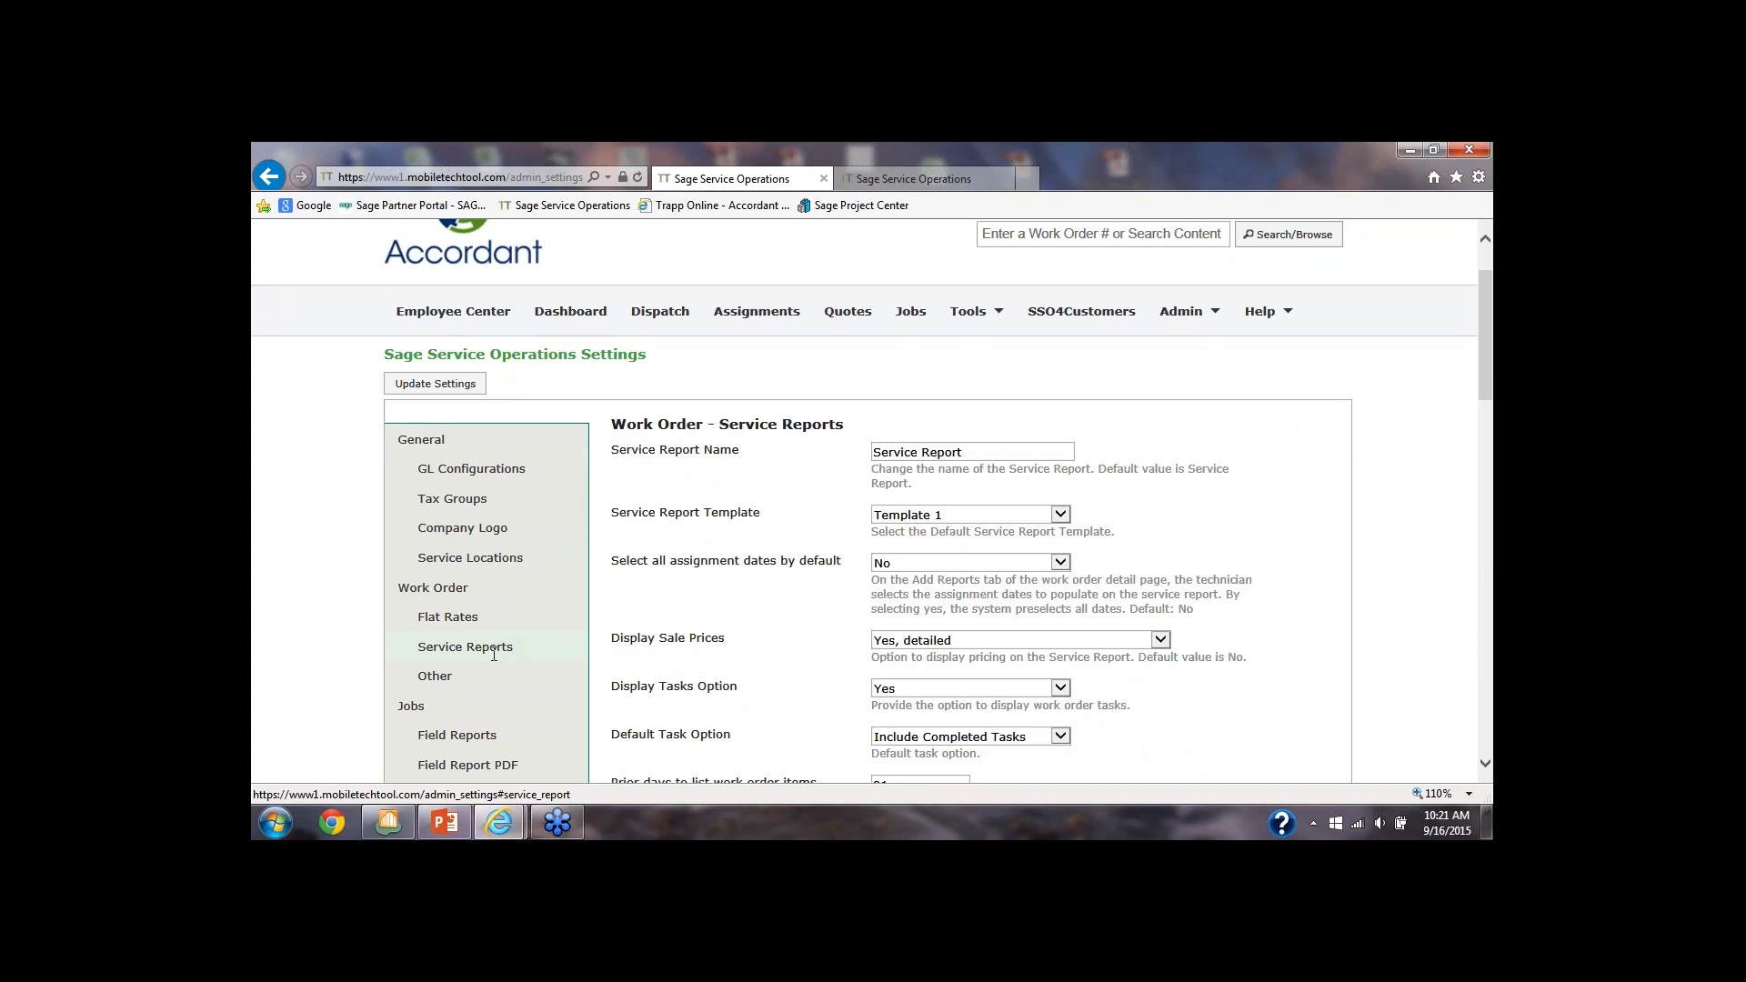
pyautogui.scroll(-2, 494, 655)
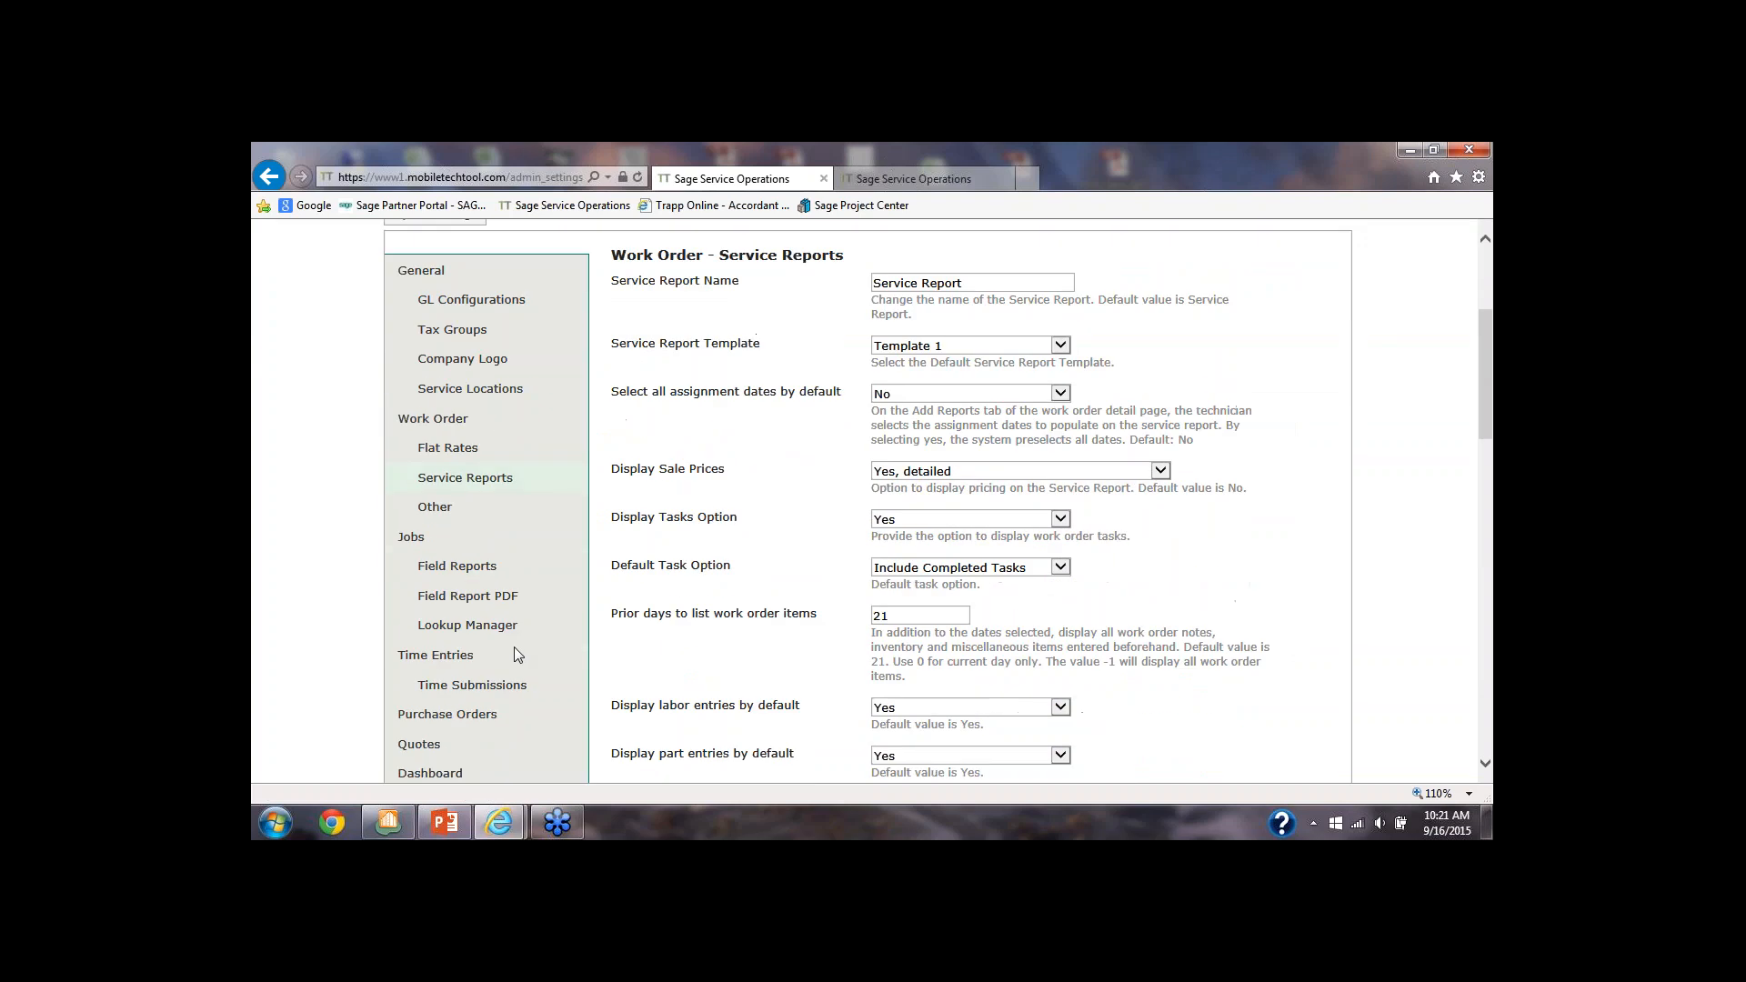
pyautogui.scroll(-1, 514, 646)
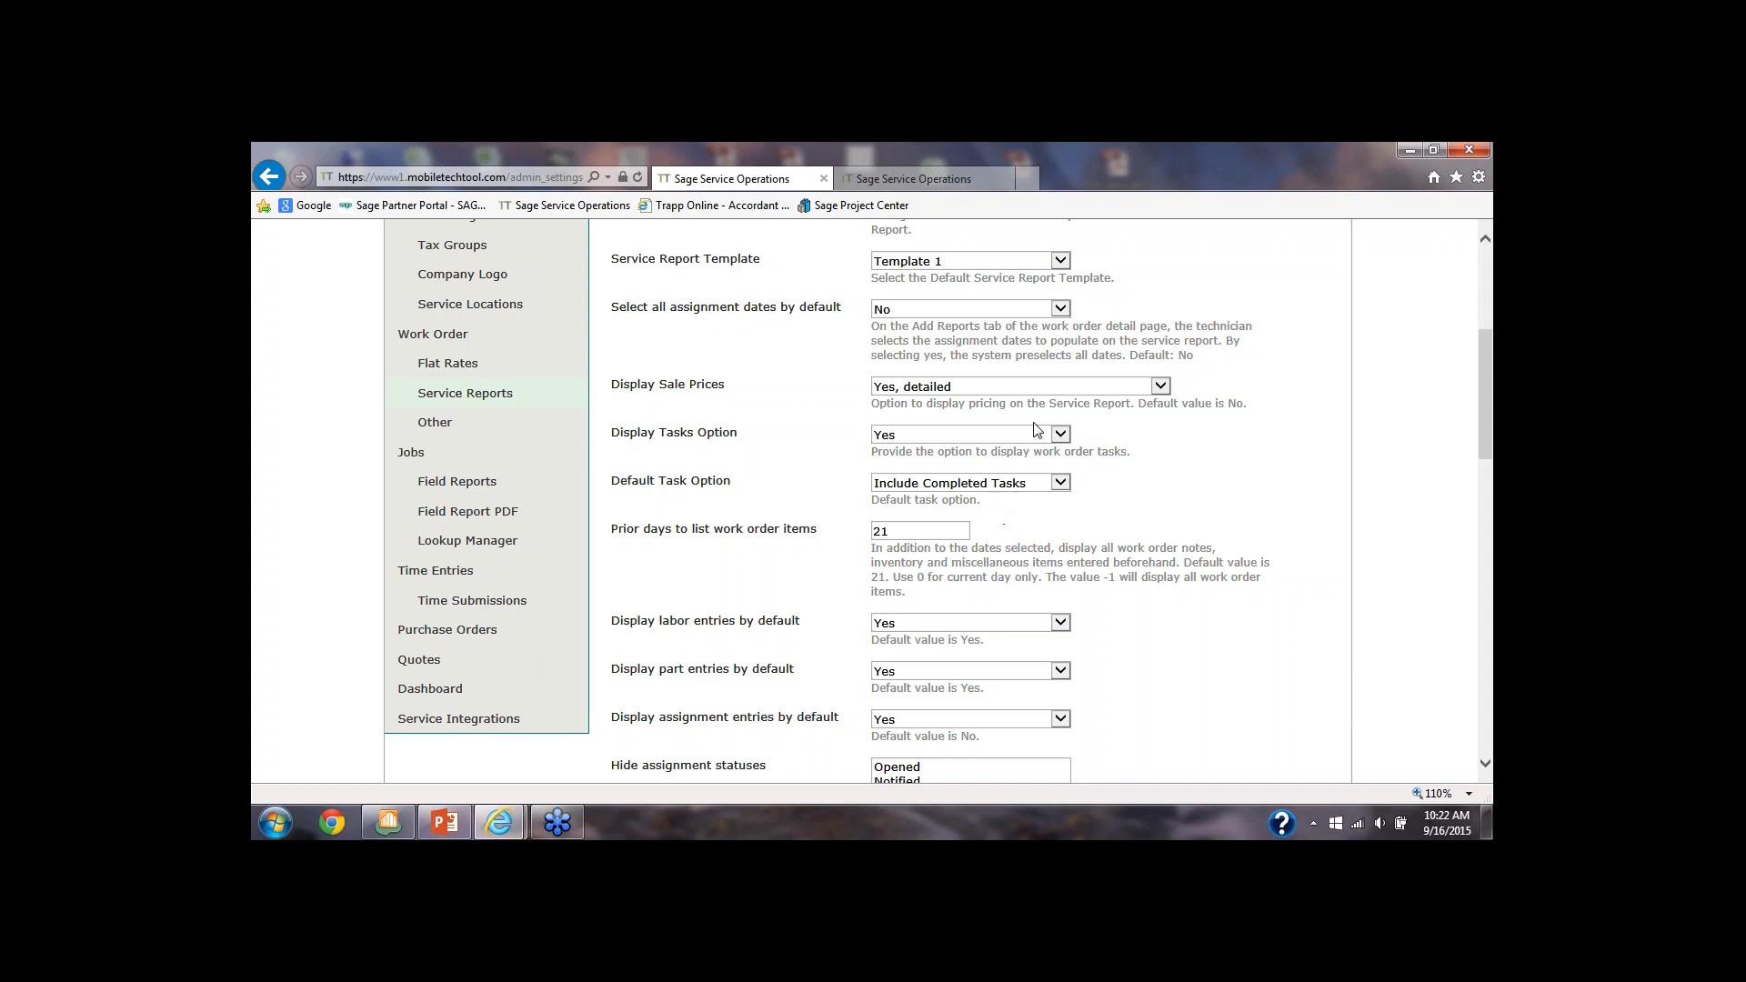
pyautogui.click(1151, 389)
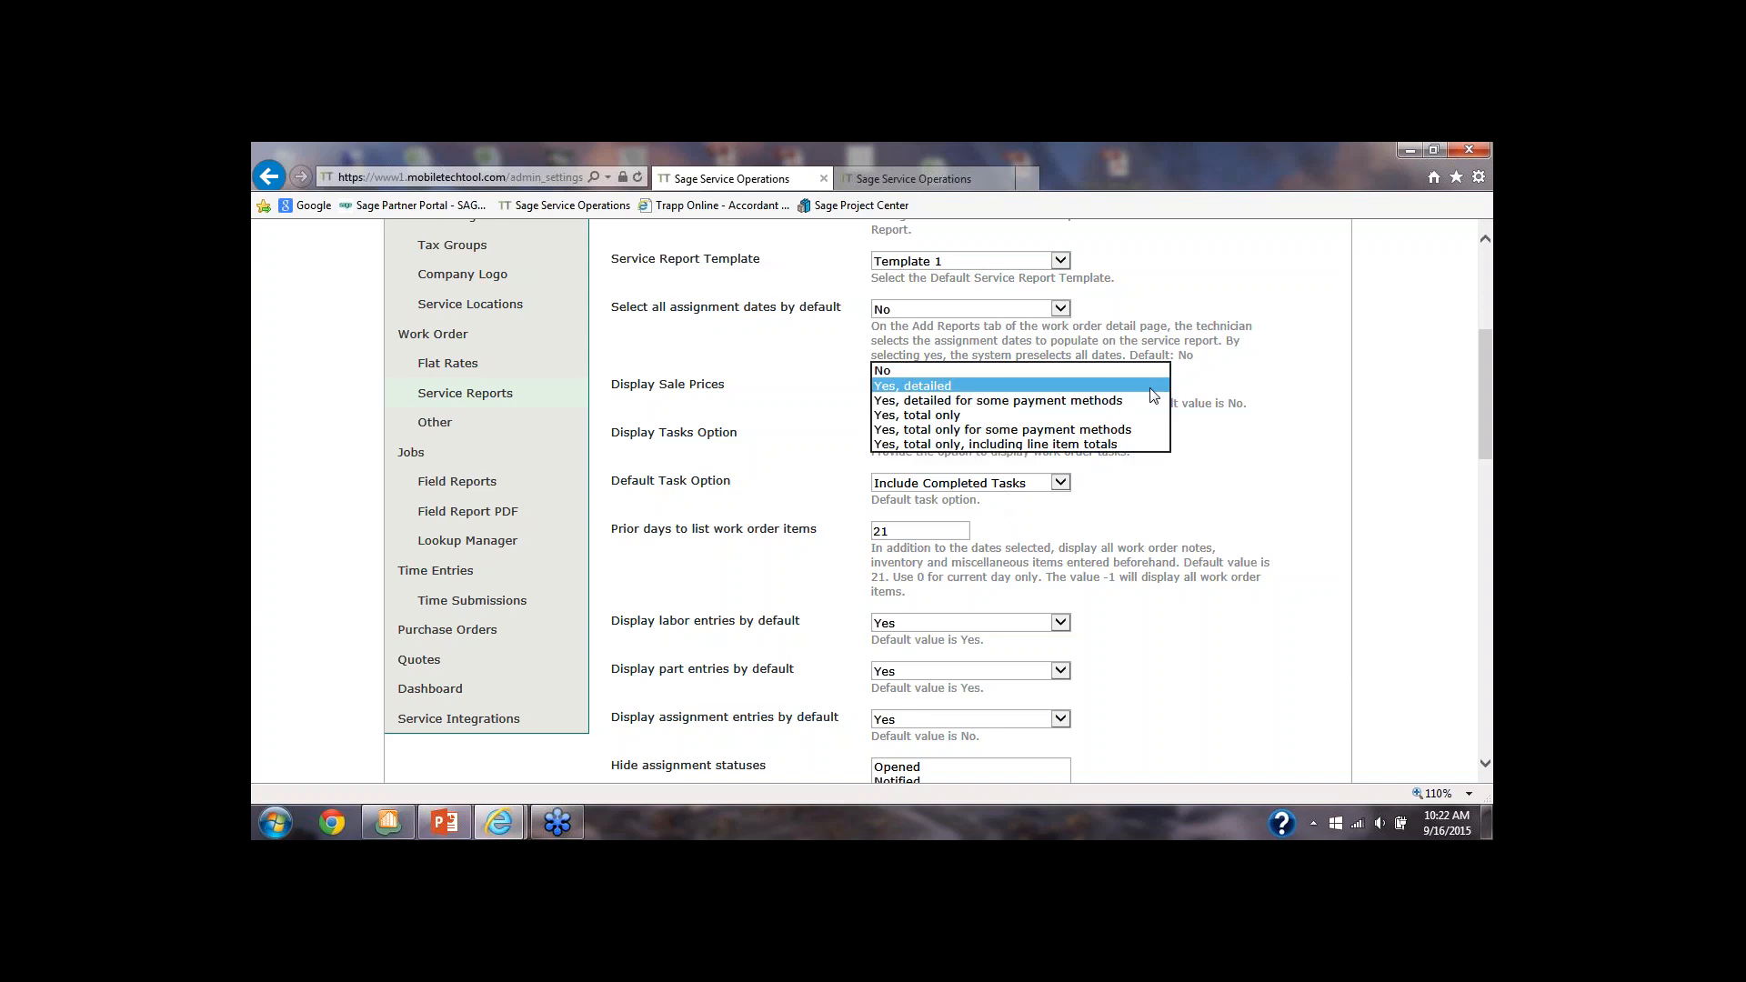
pyautogui.click(1152, 390)
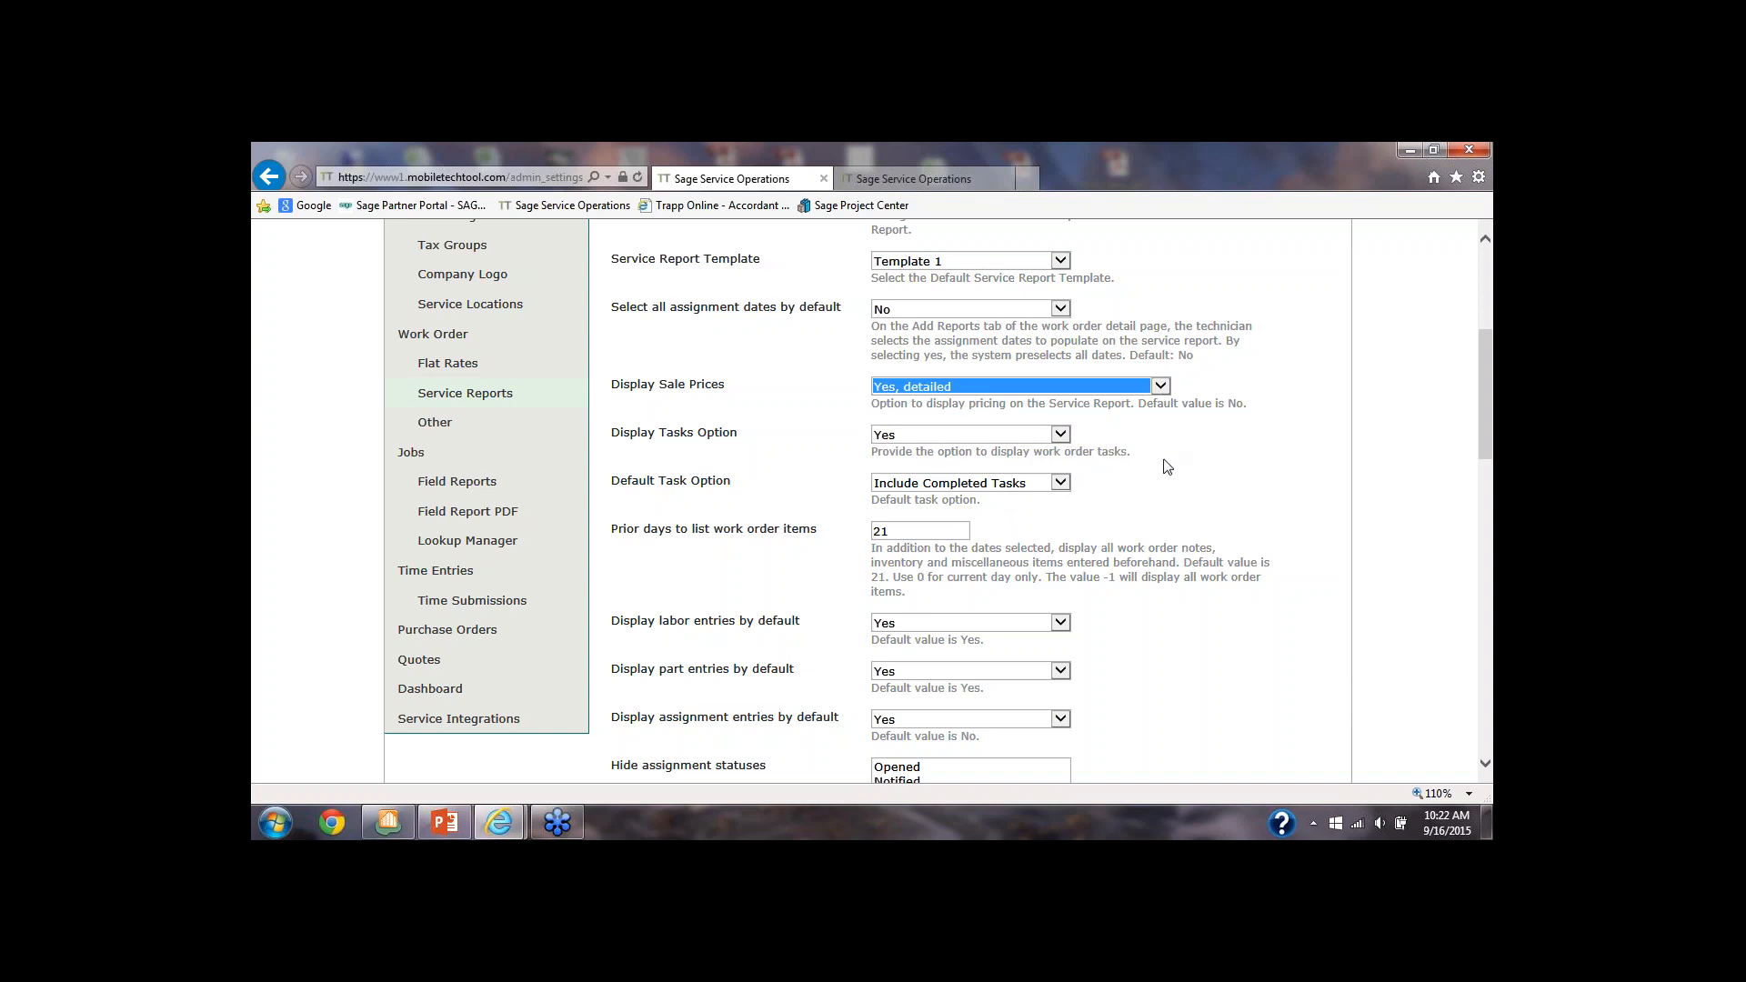
# Examine the remaining service report settings, including signature capture, report email and the assignment statuses to hide
pyautogui.scroll(-1, 1169, 468)
pyautogui.scroll(-5, 1163, 460)
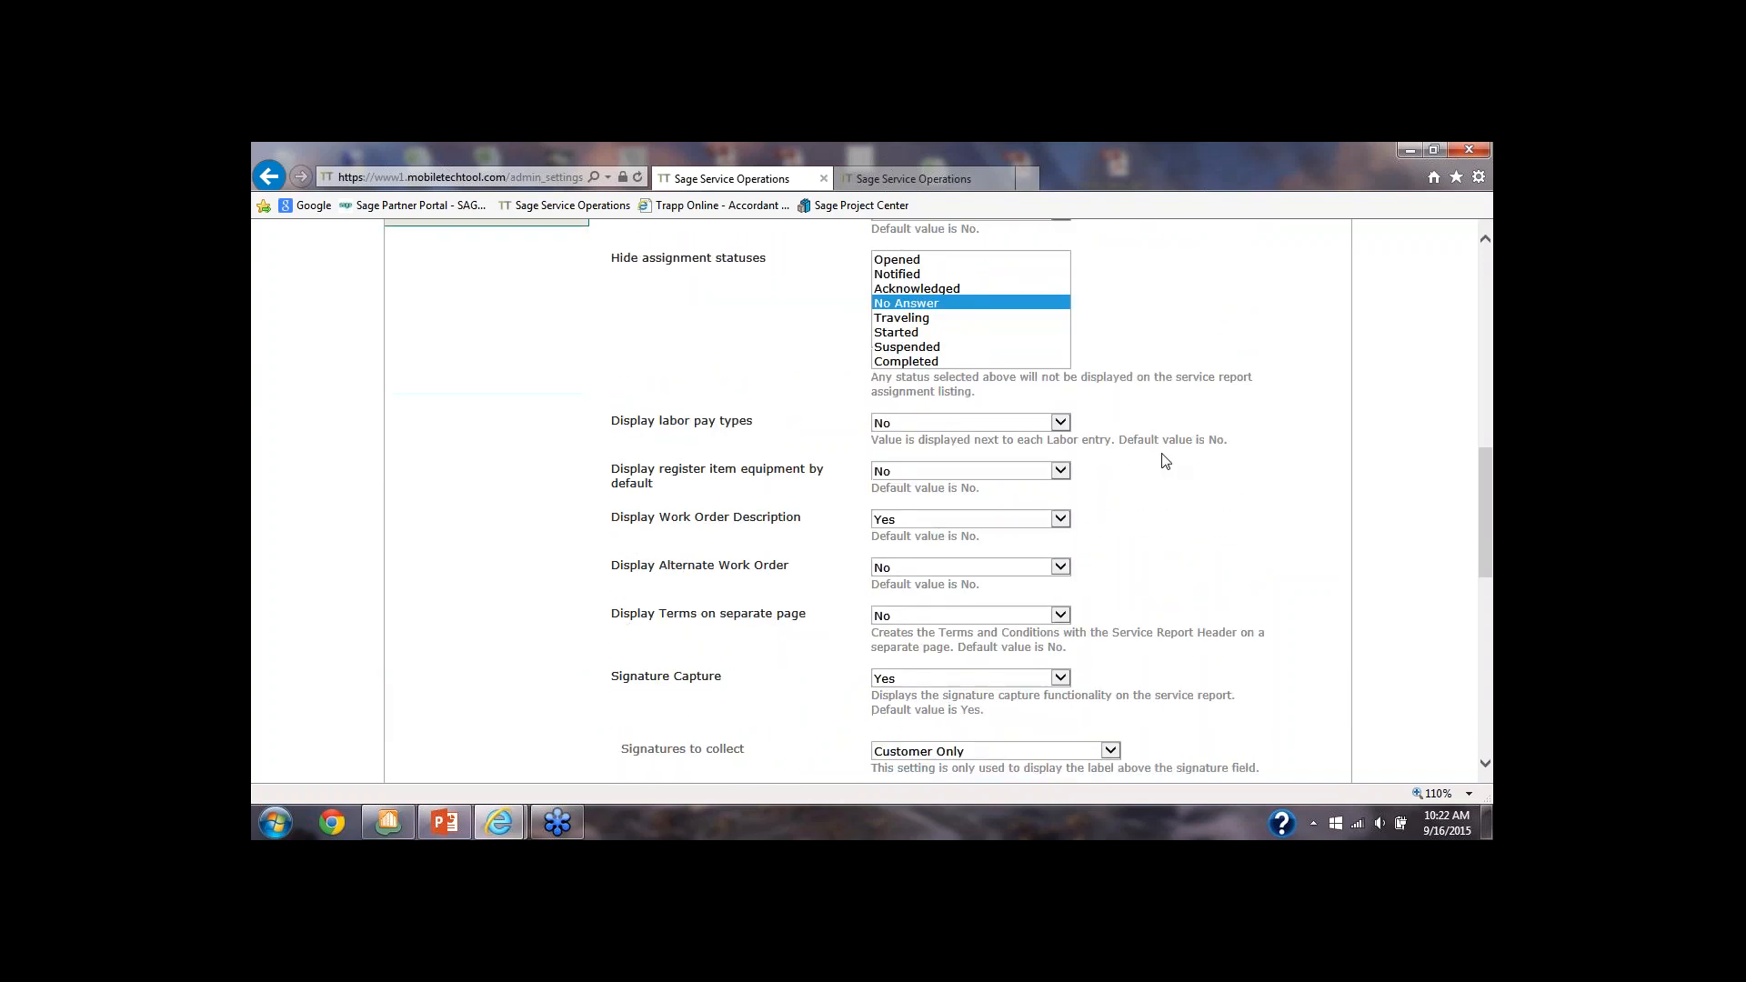
pyautogui.scroll(-2, 1164, 459)
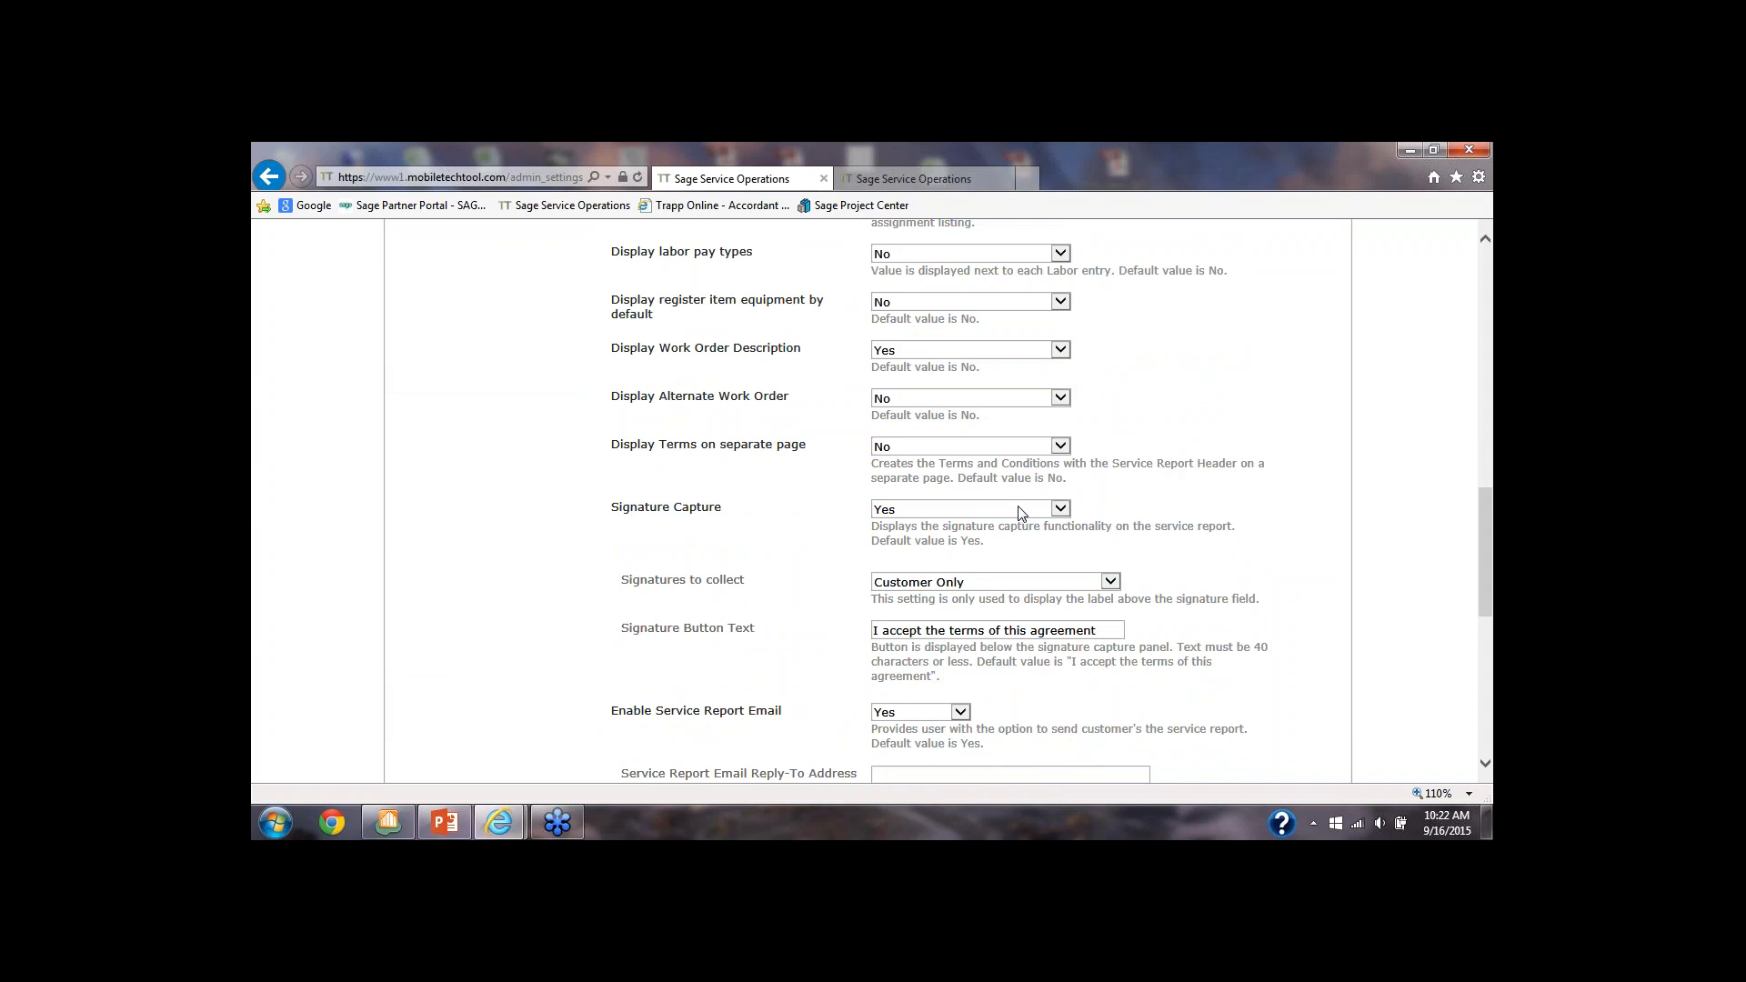
pyautogui.scroll(4, 1020, 512)
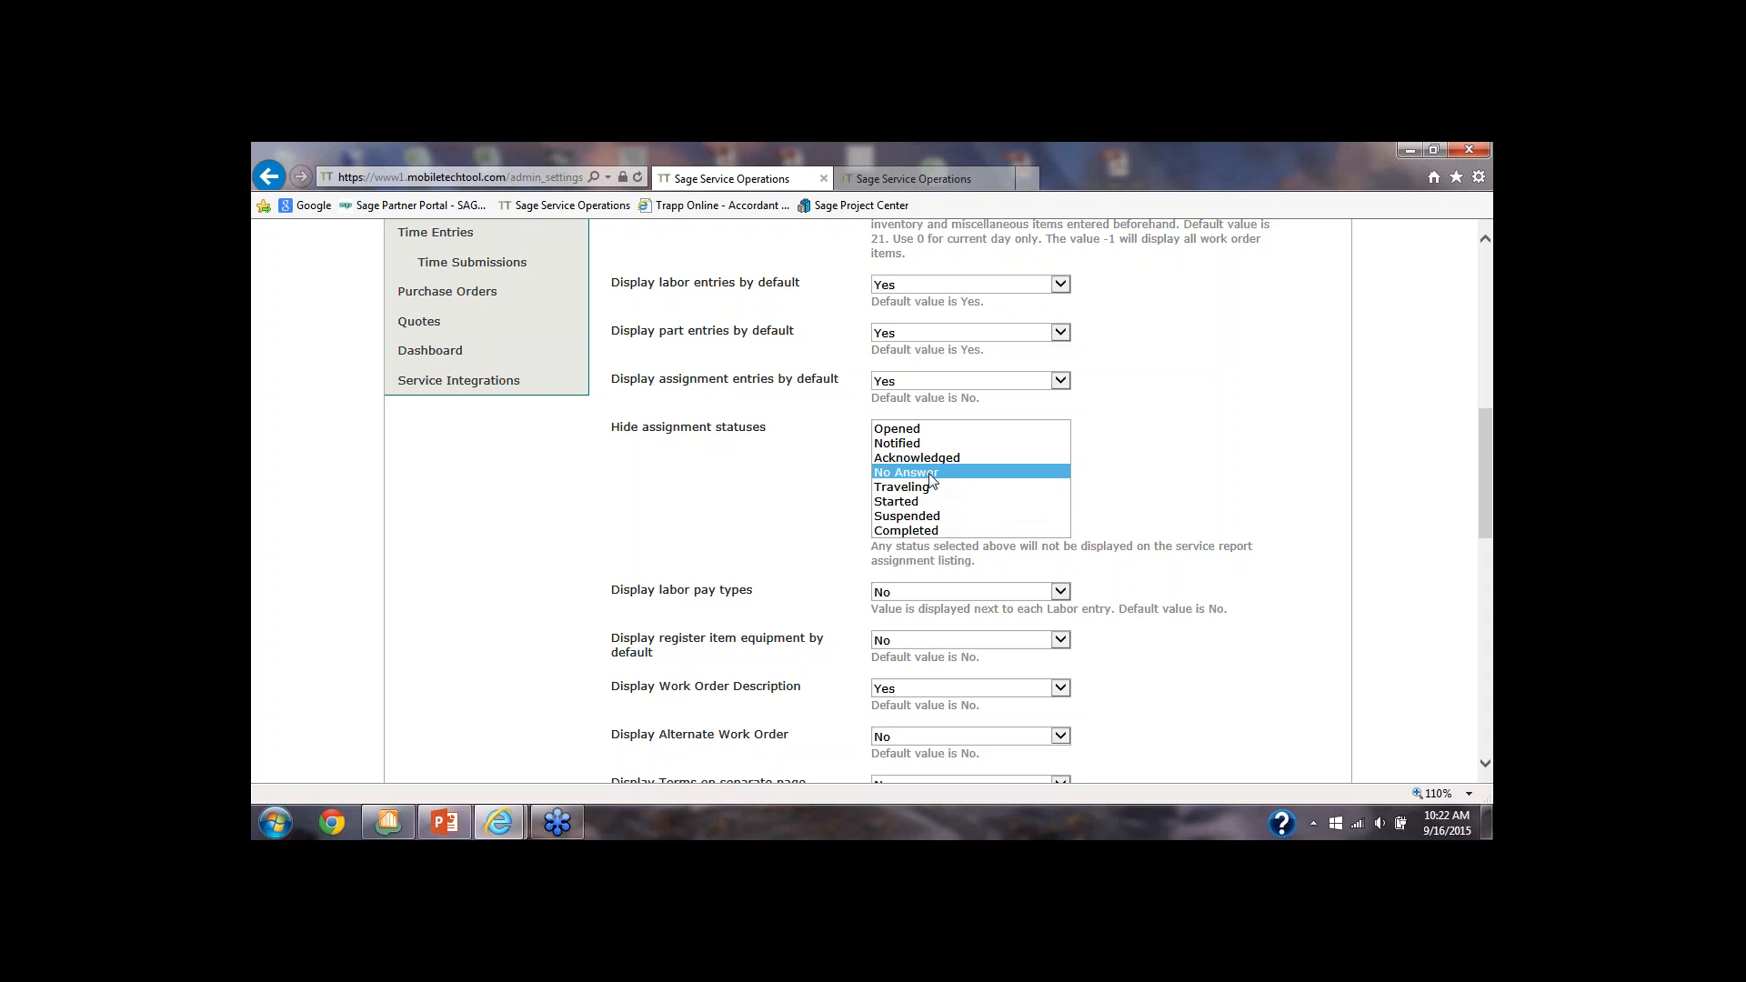
pyautogui.click(951, 476)
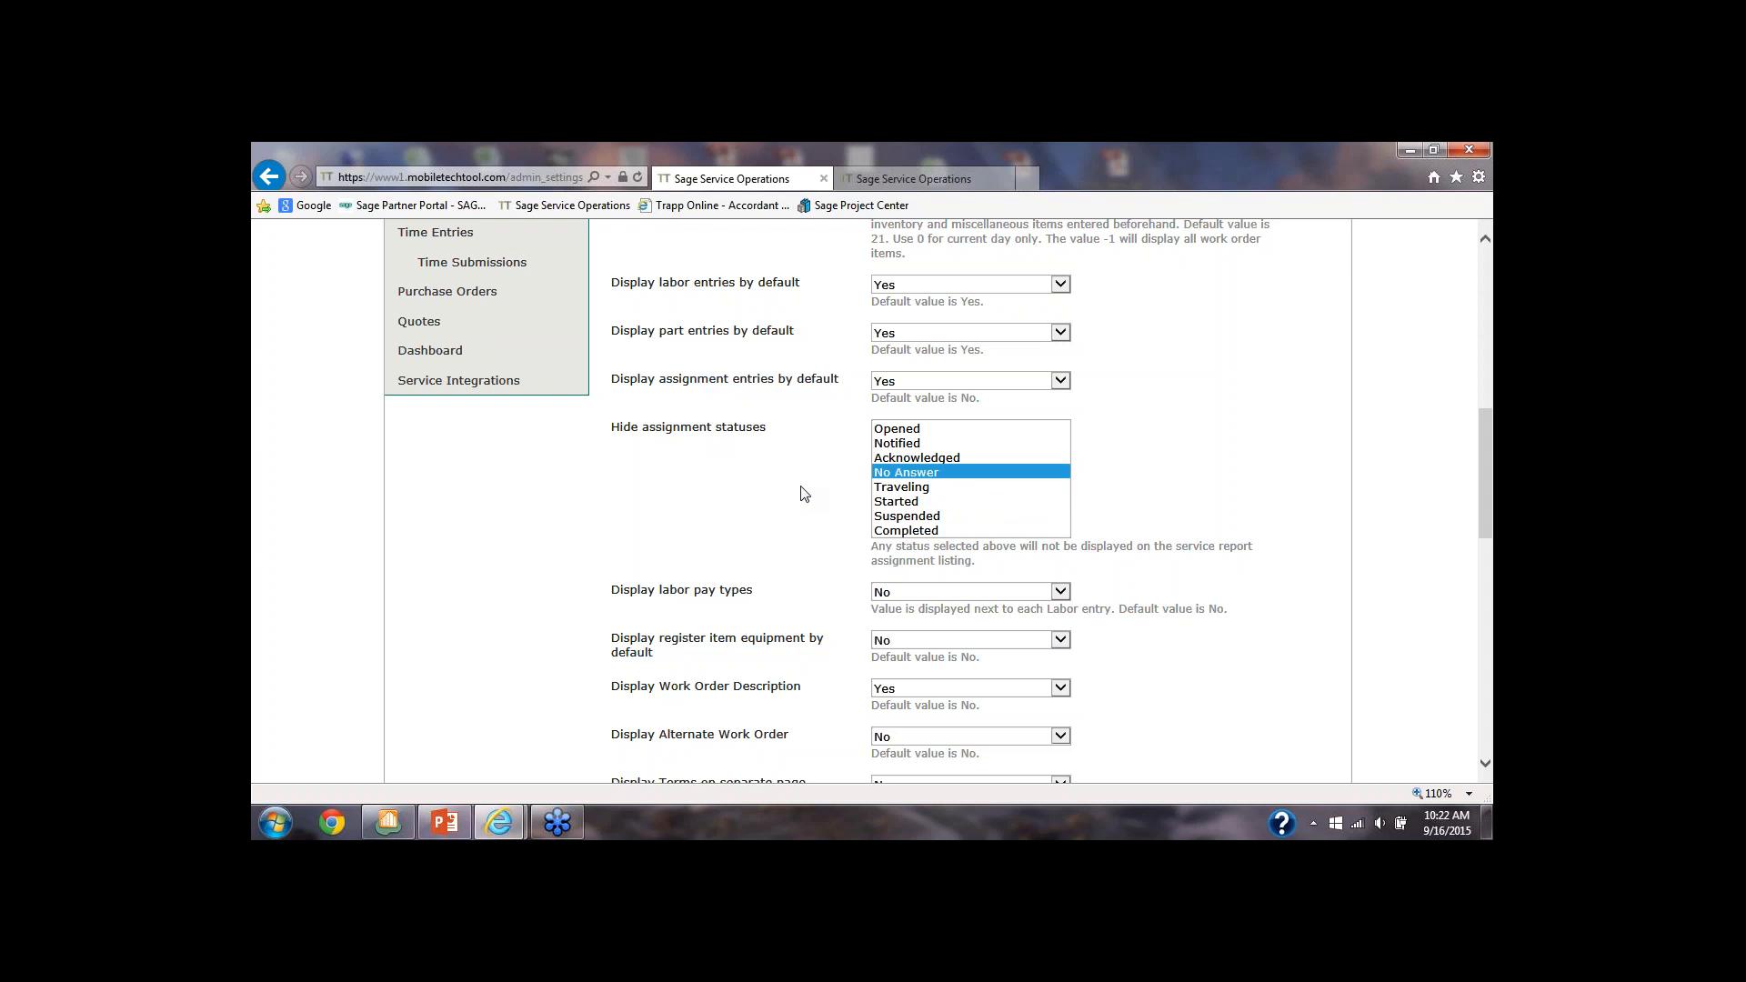
pyautogui.scroll(10, 809, 510)
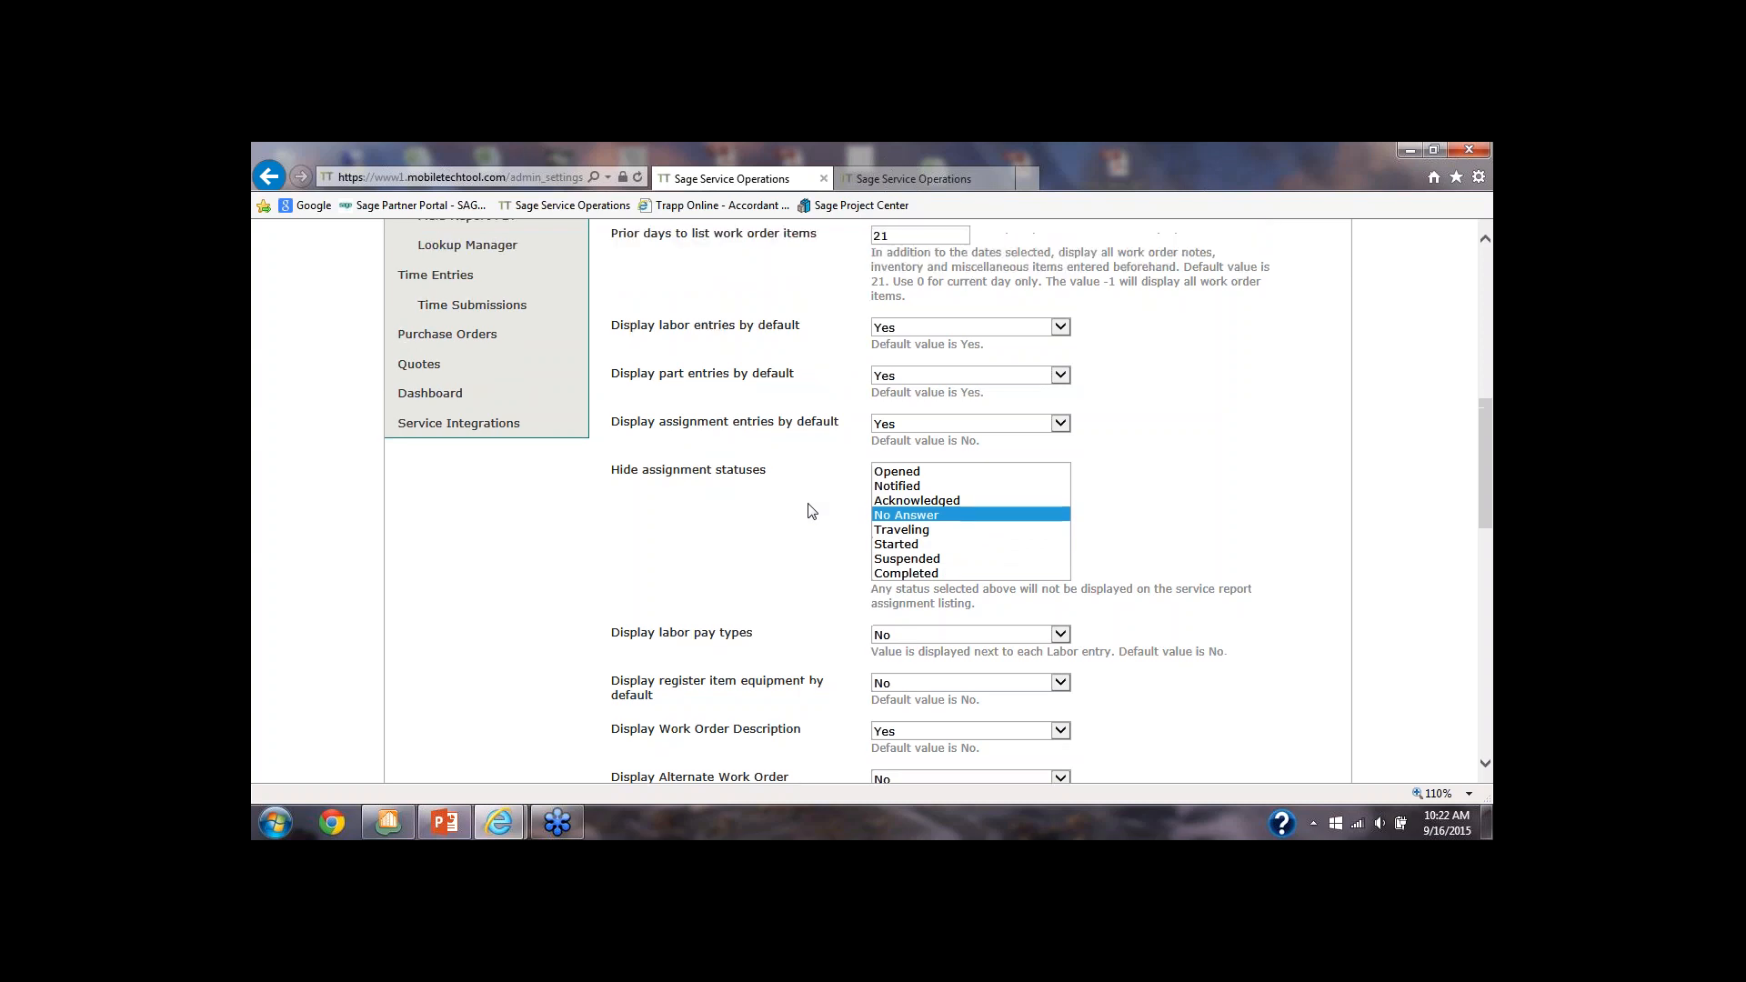
pyautogui.scroll(1, 849, 495)
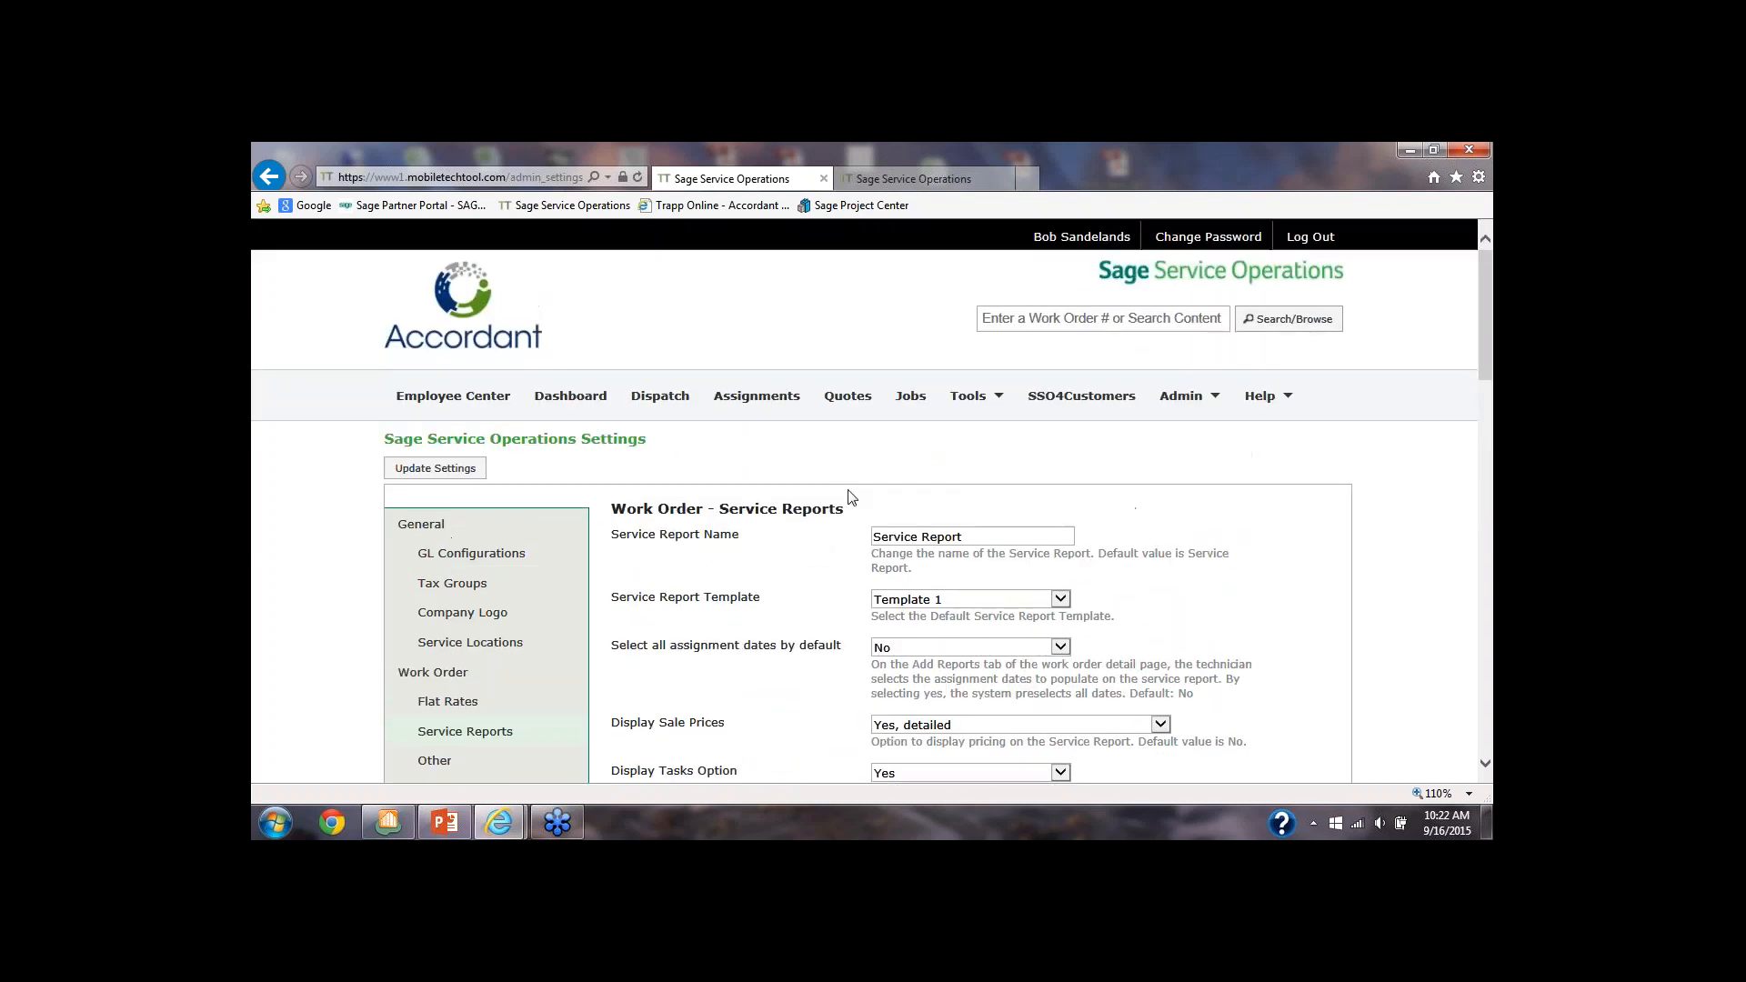
# Open the Startup System canned response in the admin area, examine its call type choices and response text, and save it
pyautogui.moveTo(1188, 397)
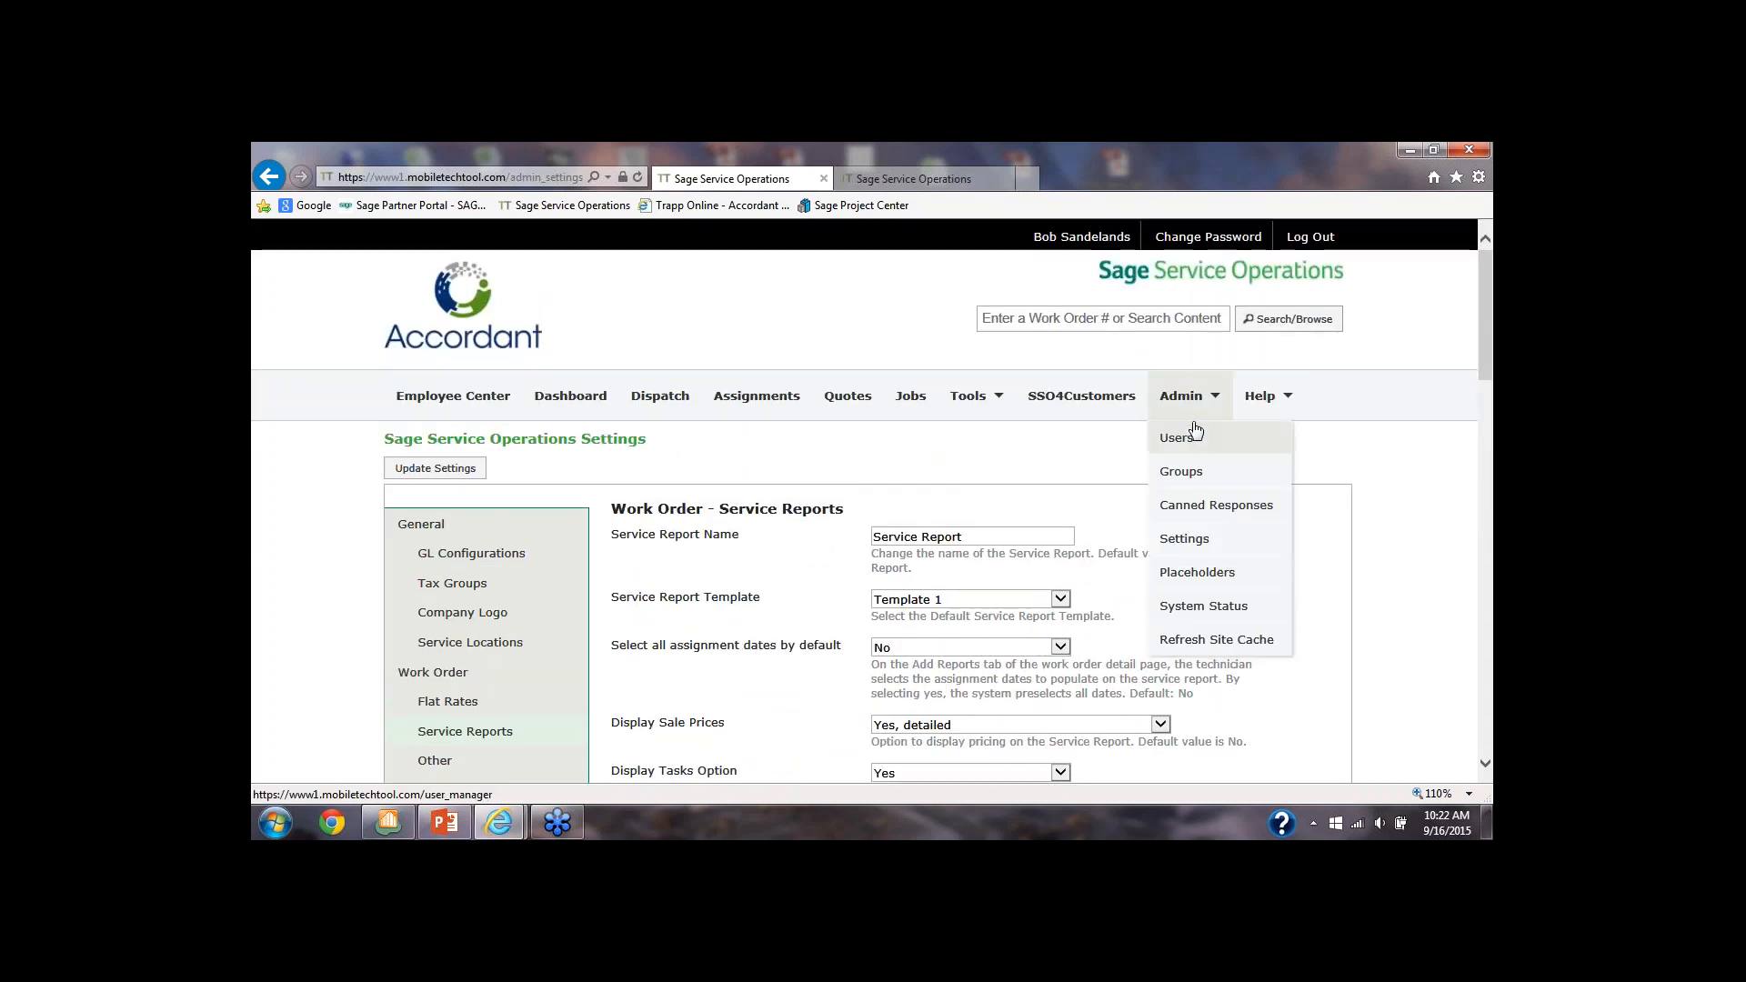
pyautogui.click(1189, 507)
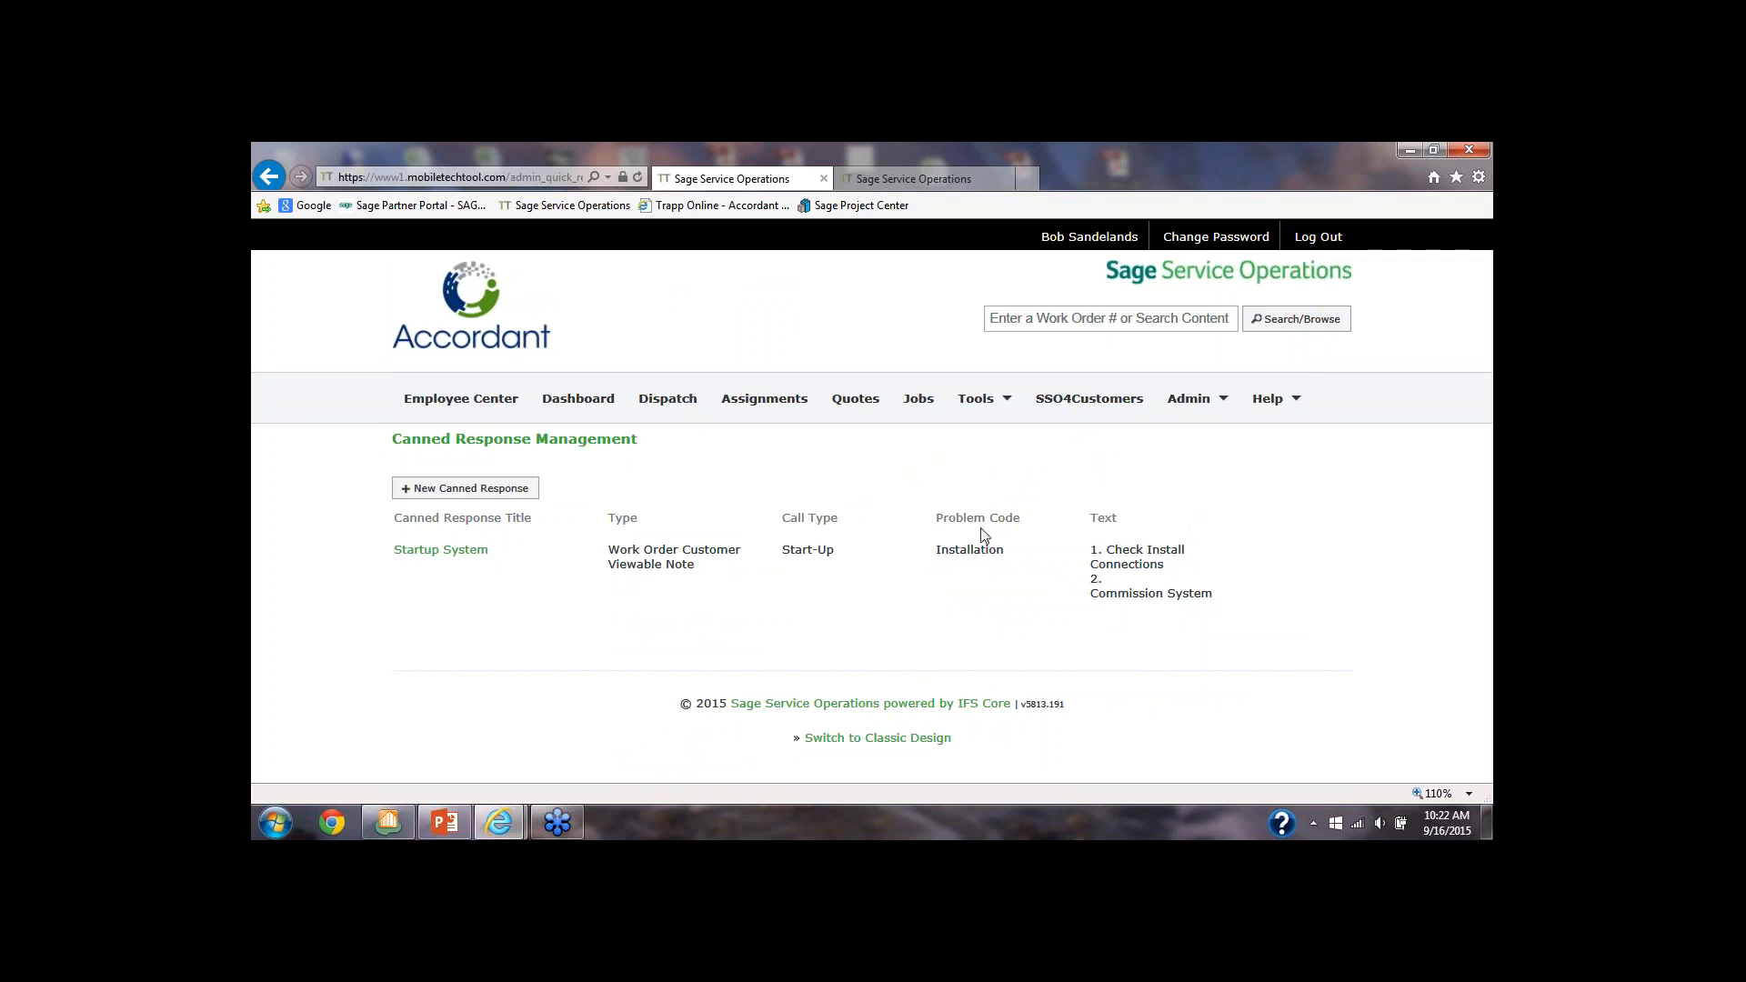
pyautogui.click(445, 555)
pyautogui.moveTo(726, 561); pyautogui.dragTo(589, 545)
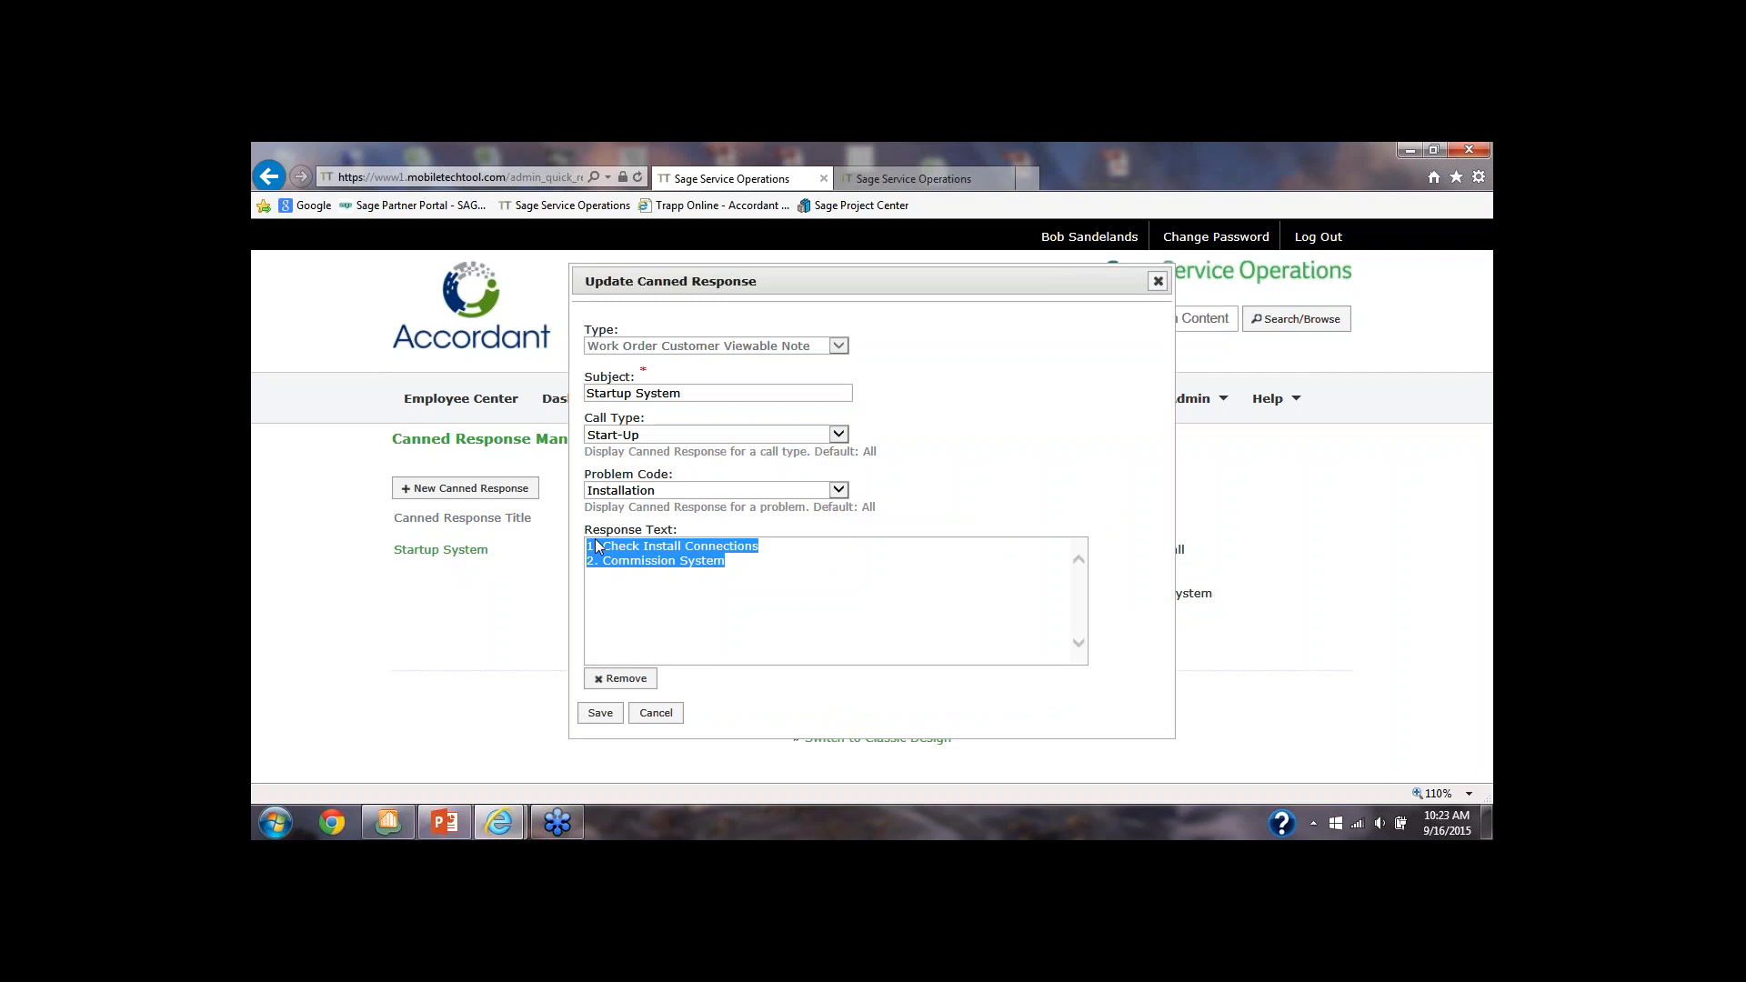
pyautogui.click(836, 436)
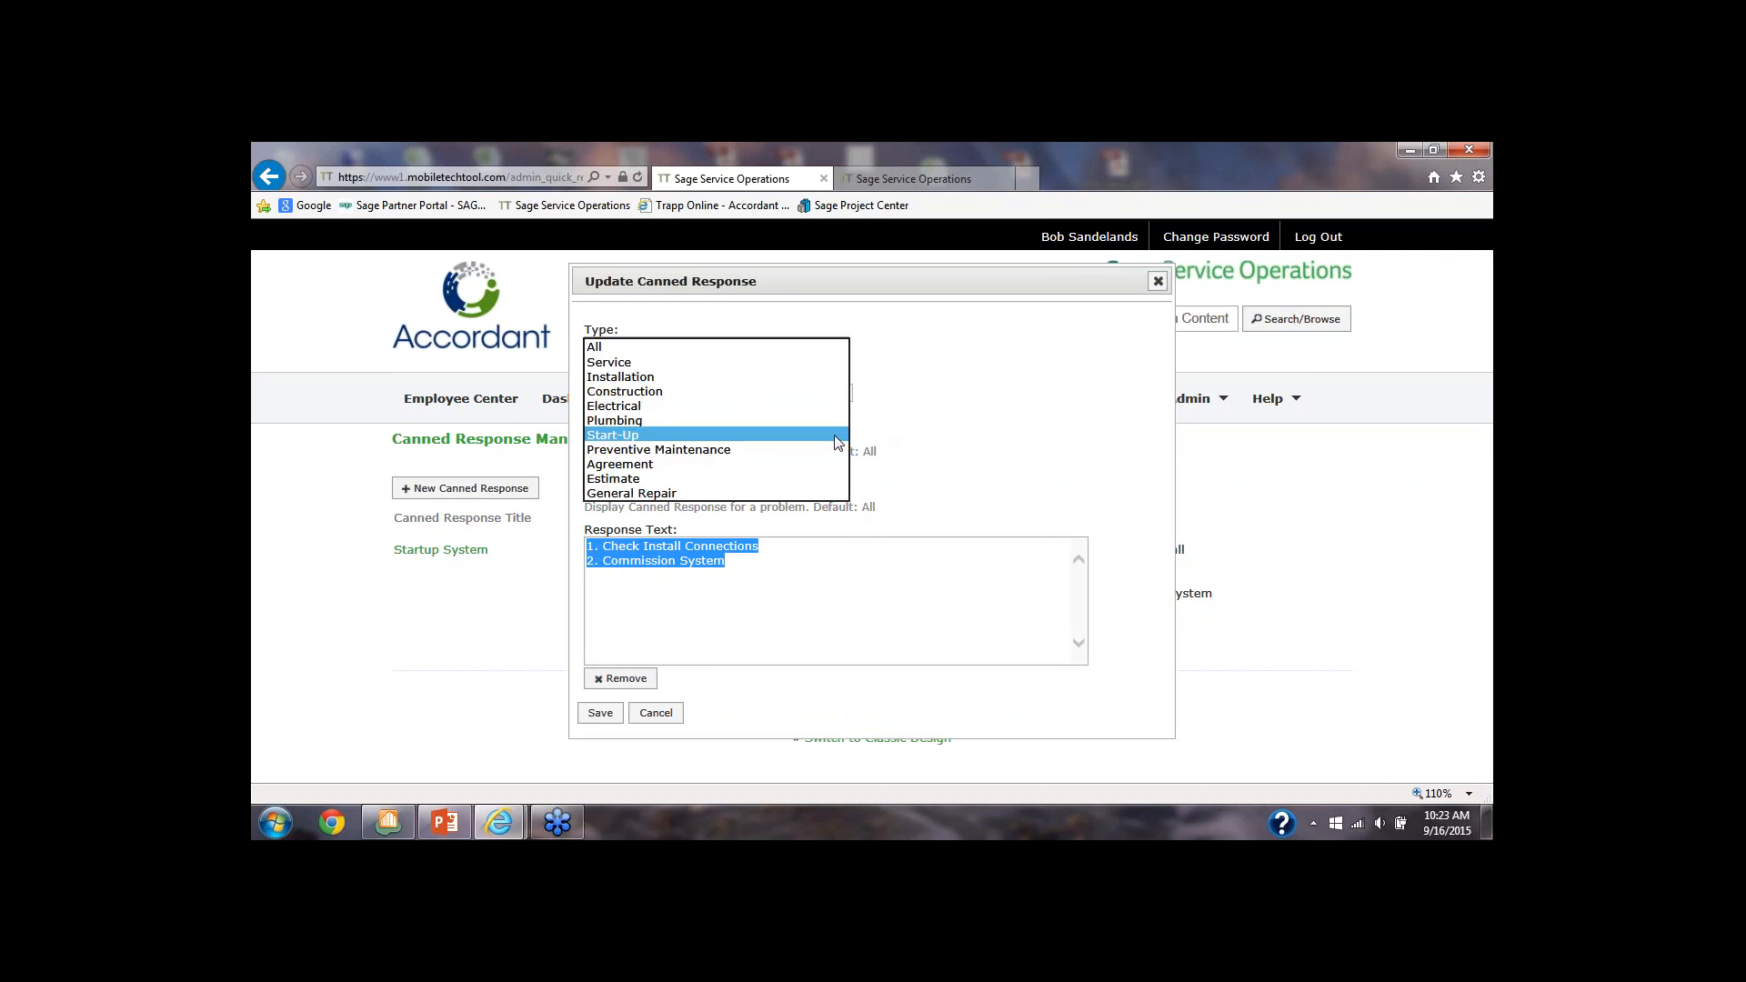
pyautogui.click(837, 436)
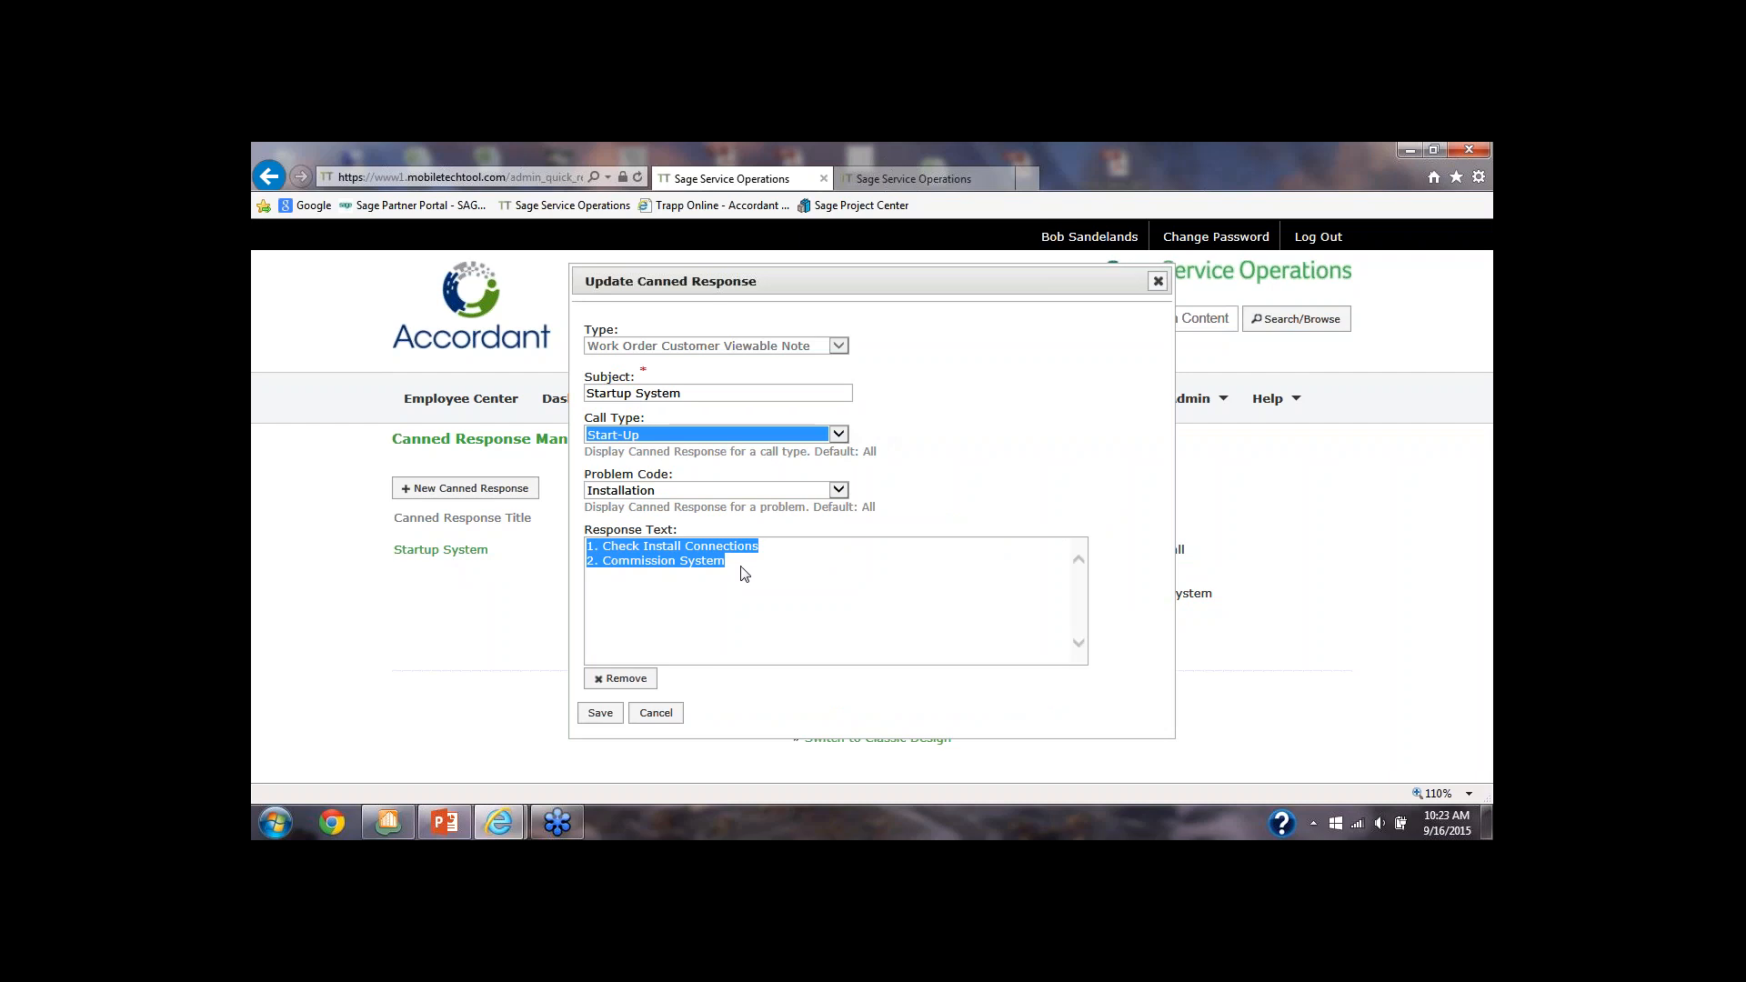
pyautogui.moveTo(741, 567); pyautogui.dragTo(575, 533)
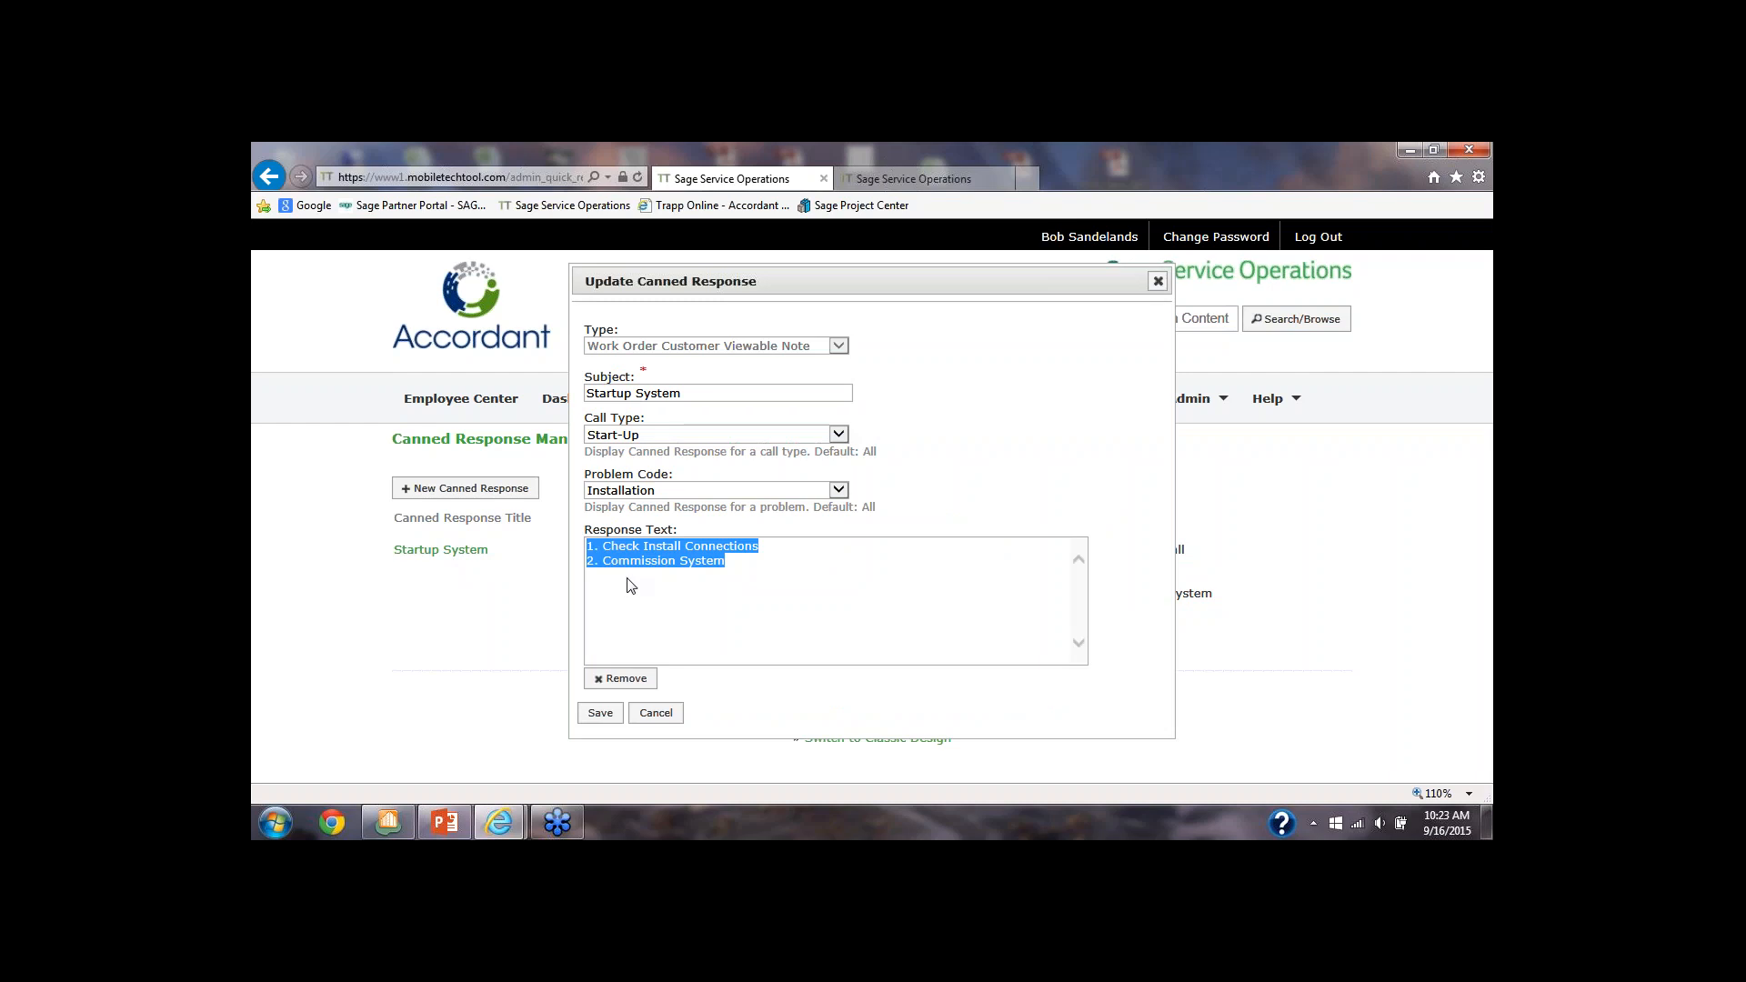
pyautogui.click(474, 605)
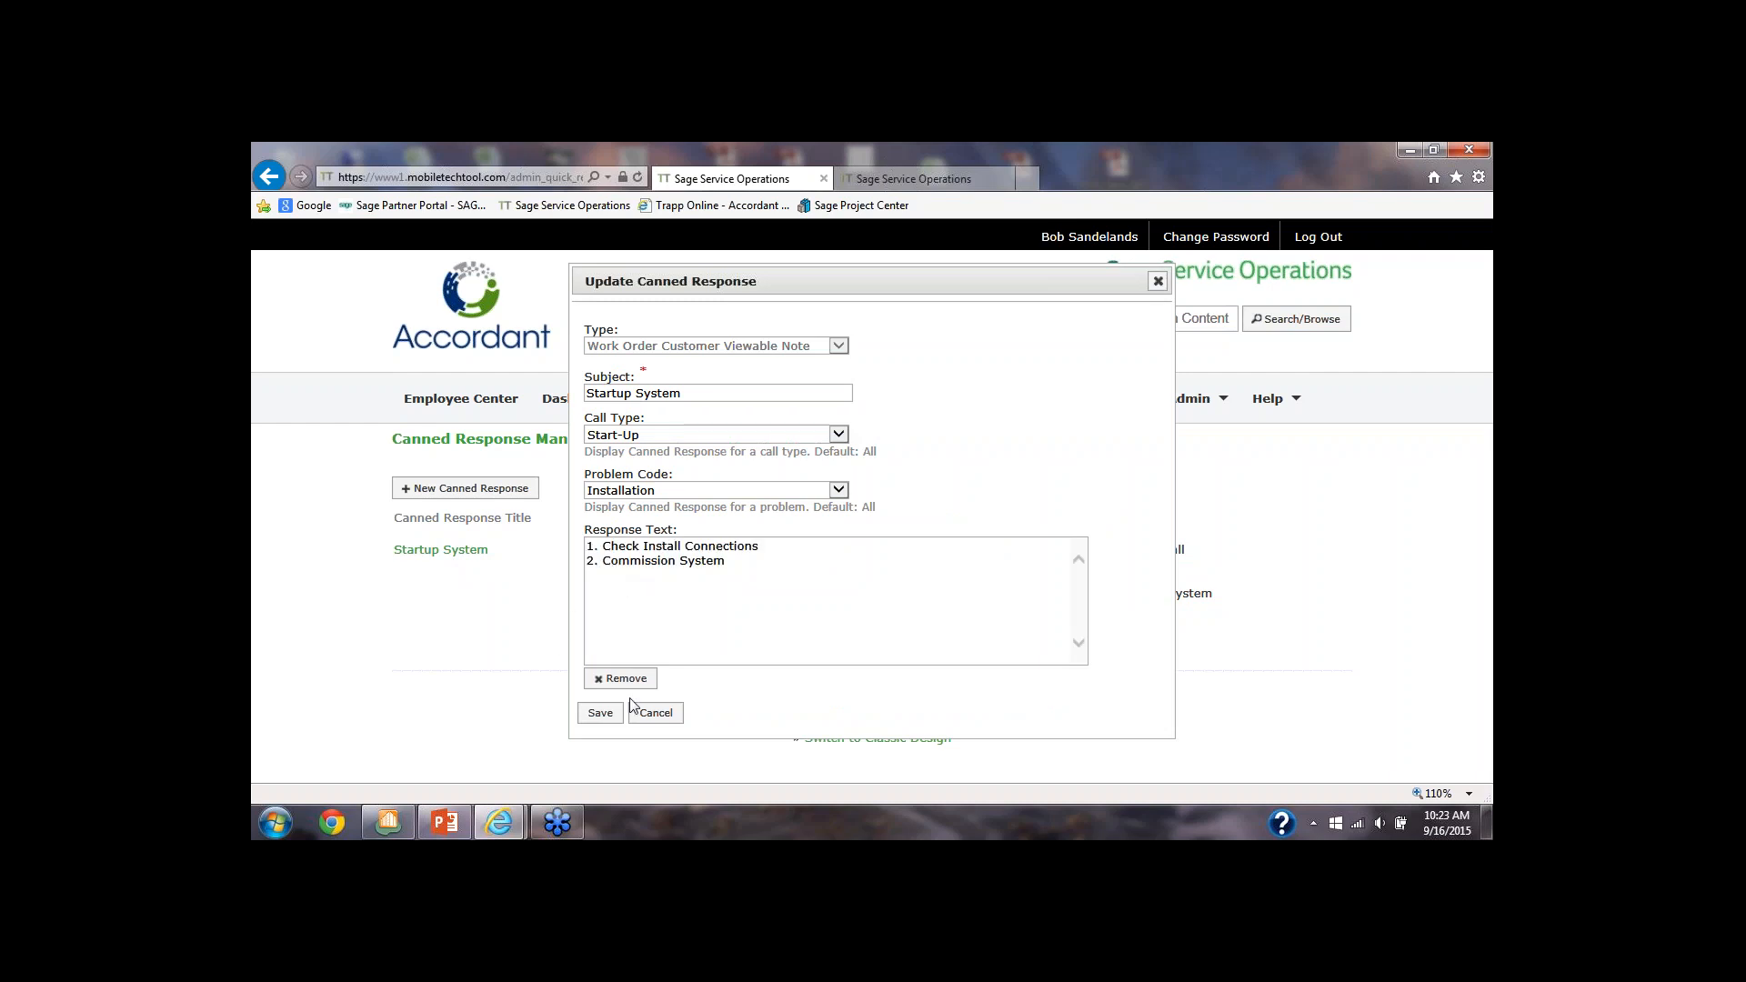
pyautogui.click(602, 714)
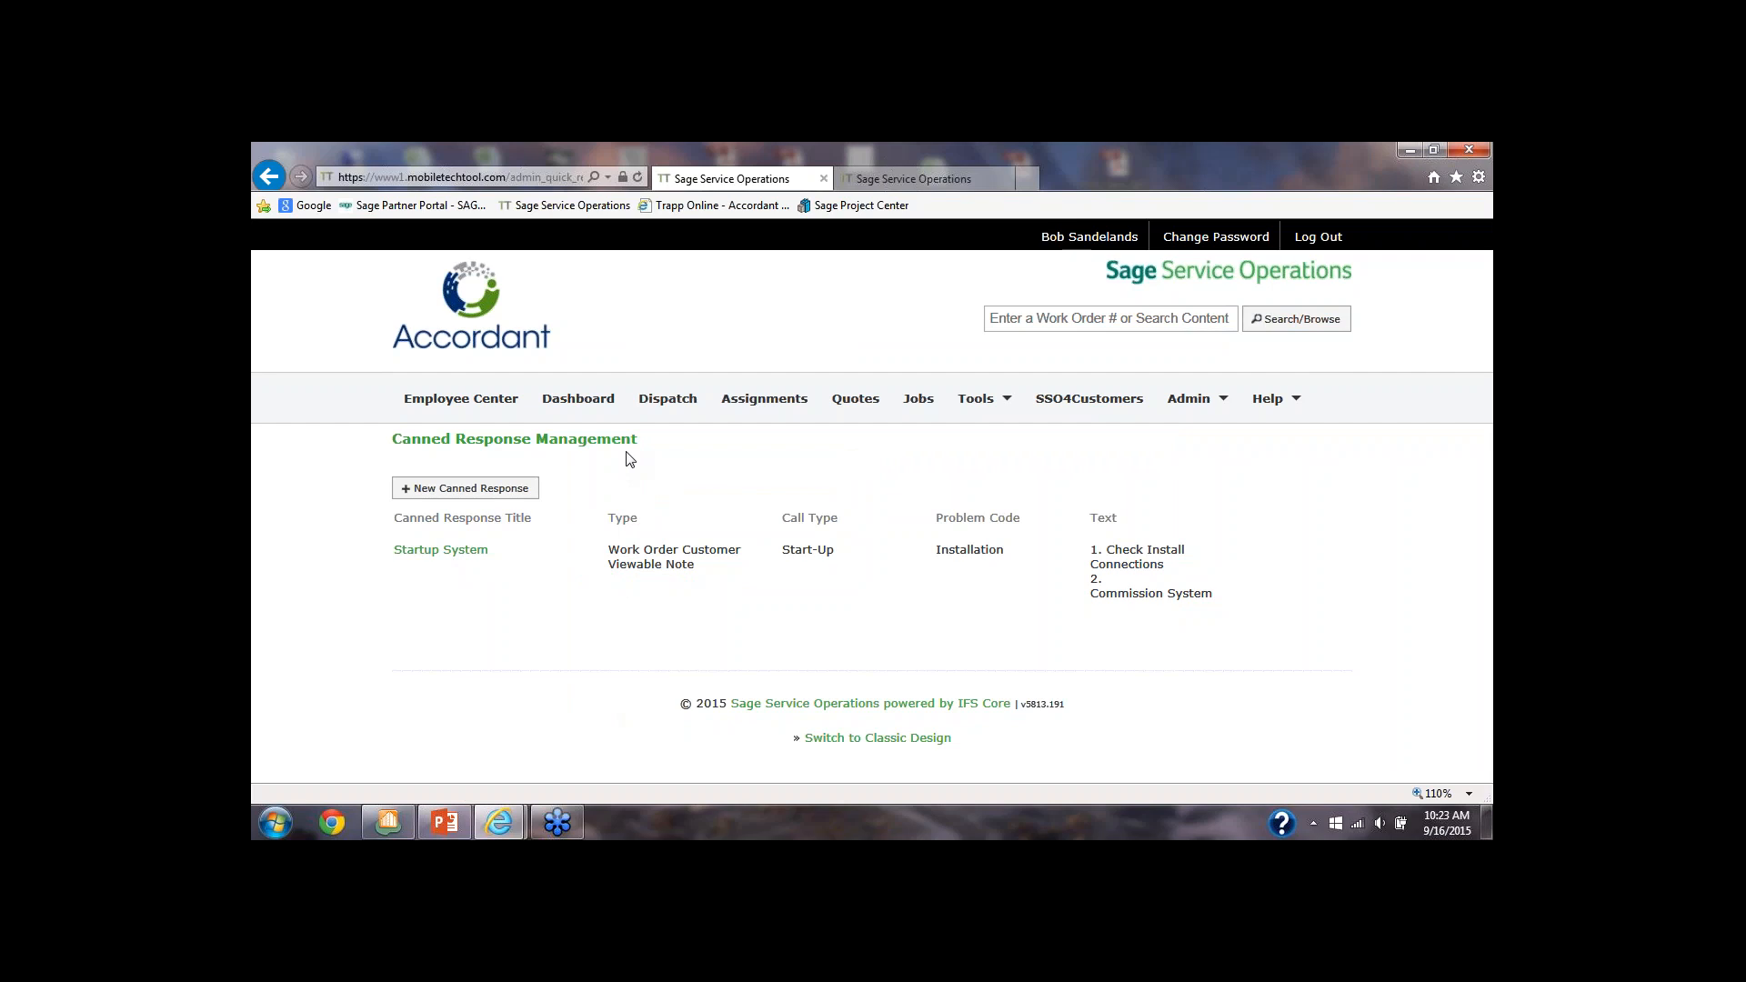
# Open the ALLState University work order from the assignments for Wednesday, Sep 16, 2015
pyautogui.click(744, 405)
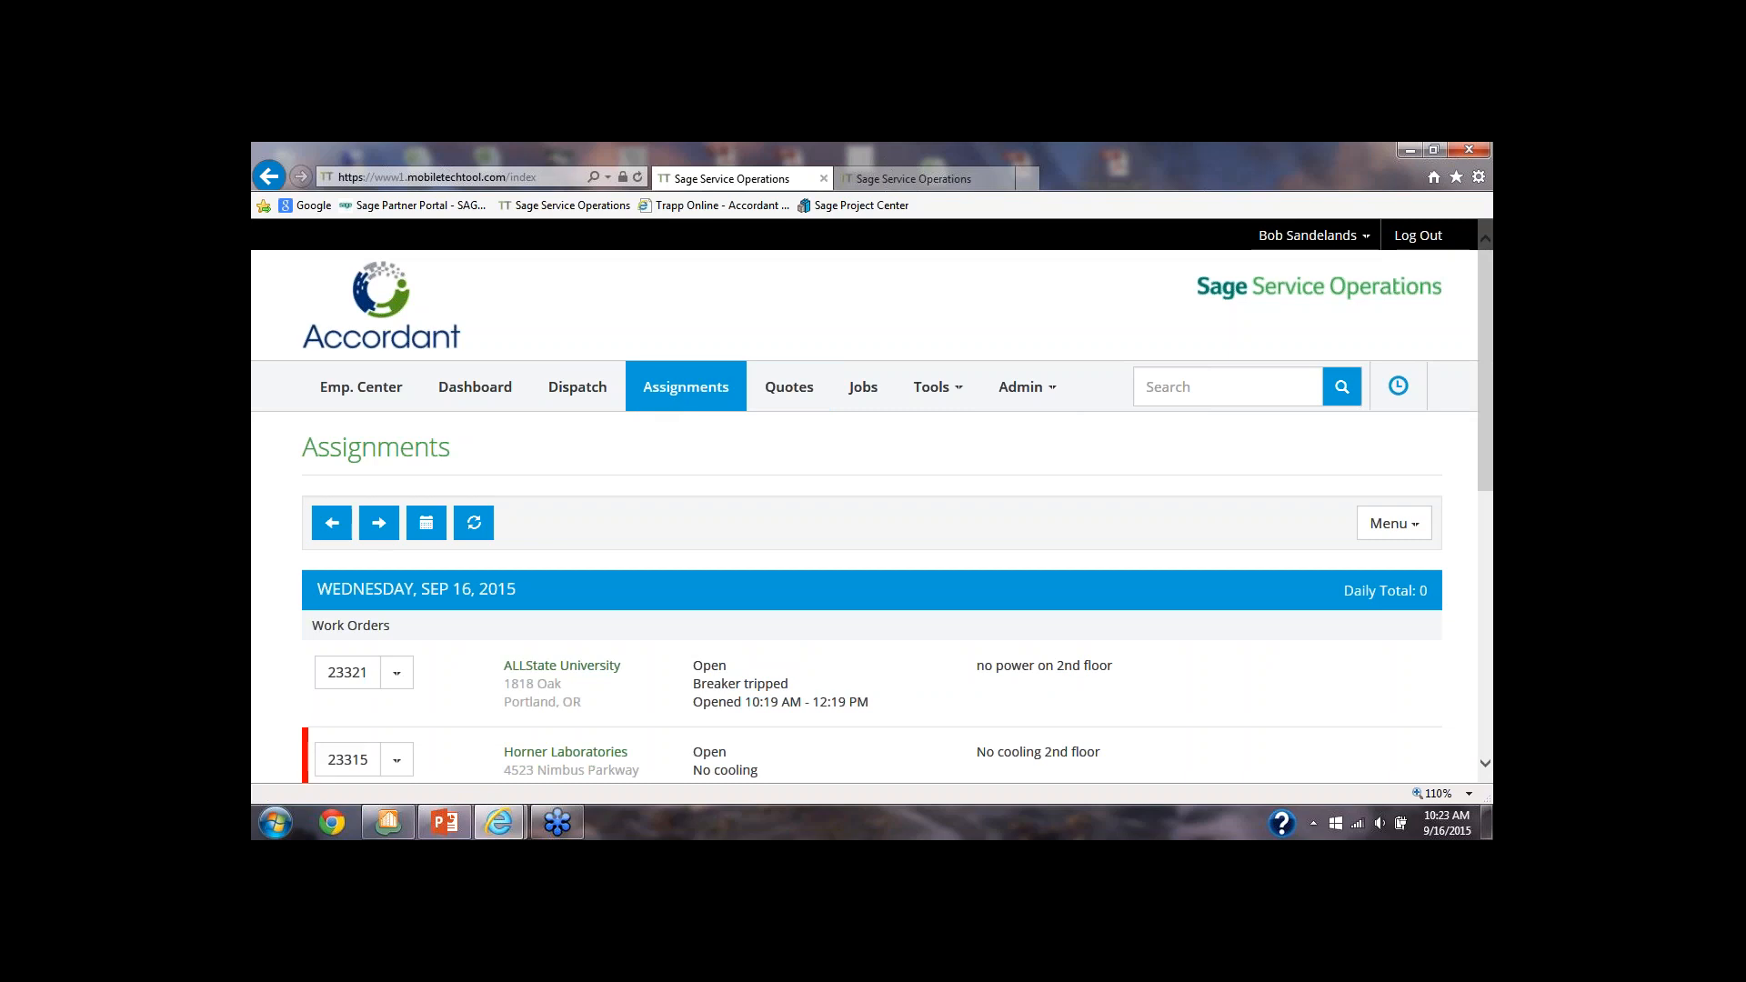
pyautogui.scroll(-3, 668, 491)
pyautogui.scroll(2, 671, 491)
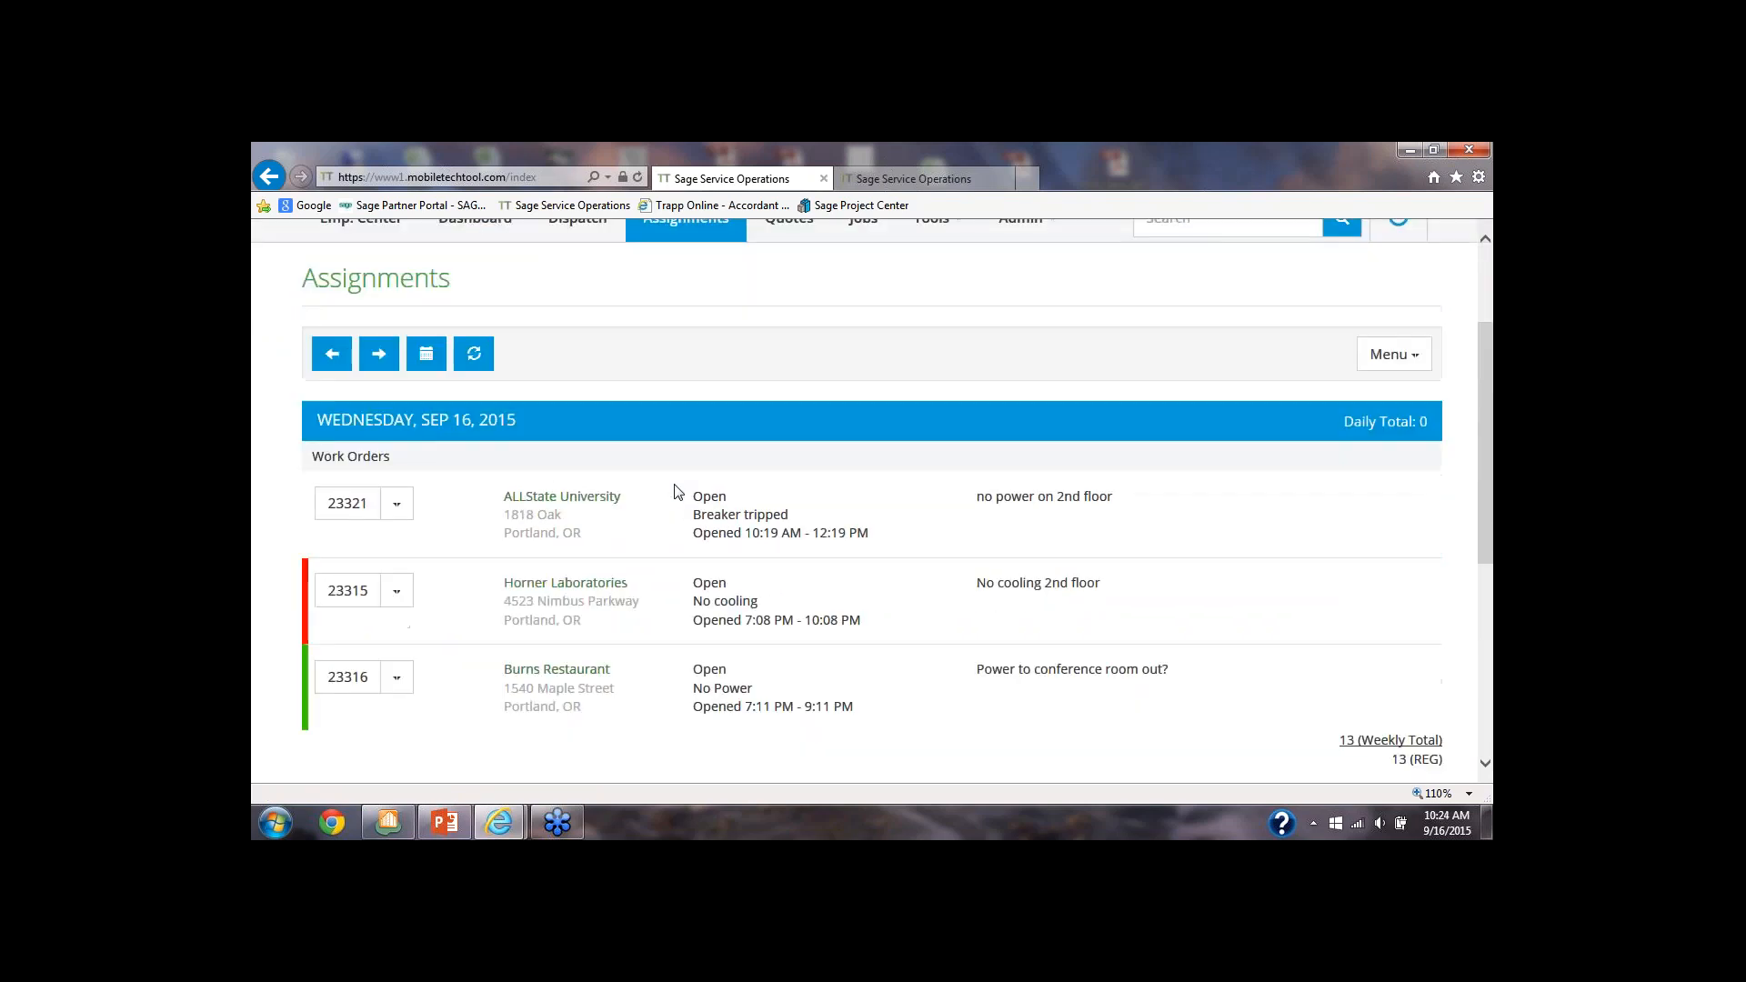
pyautogui.click(355, 511)
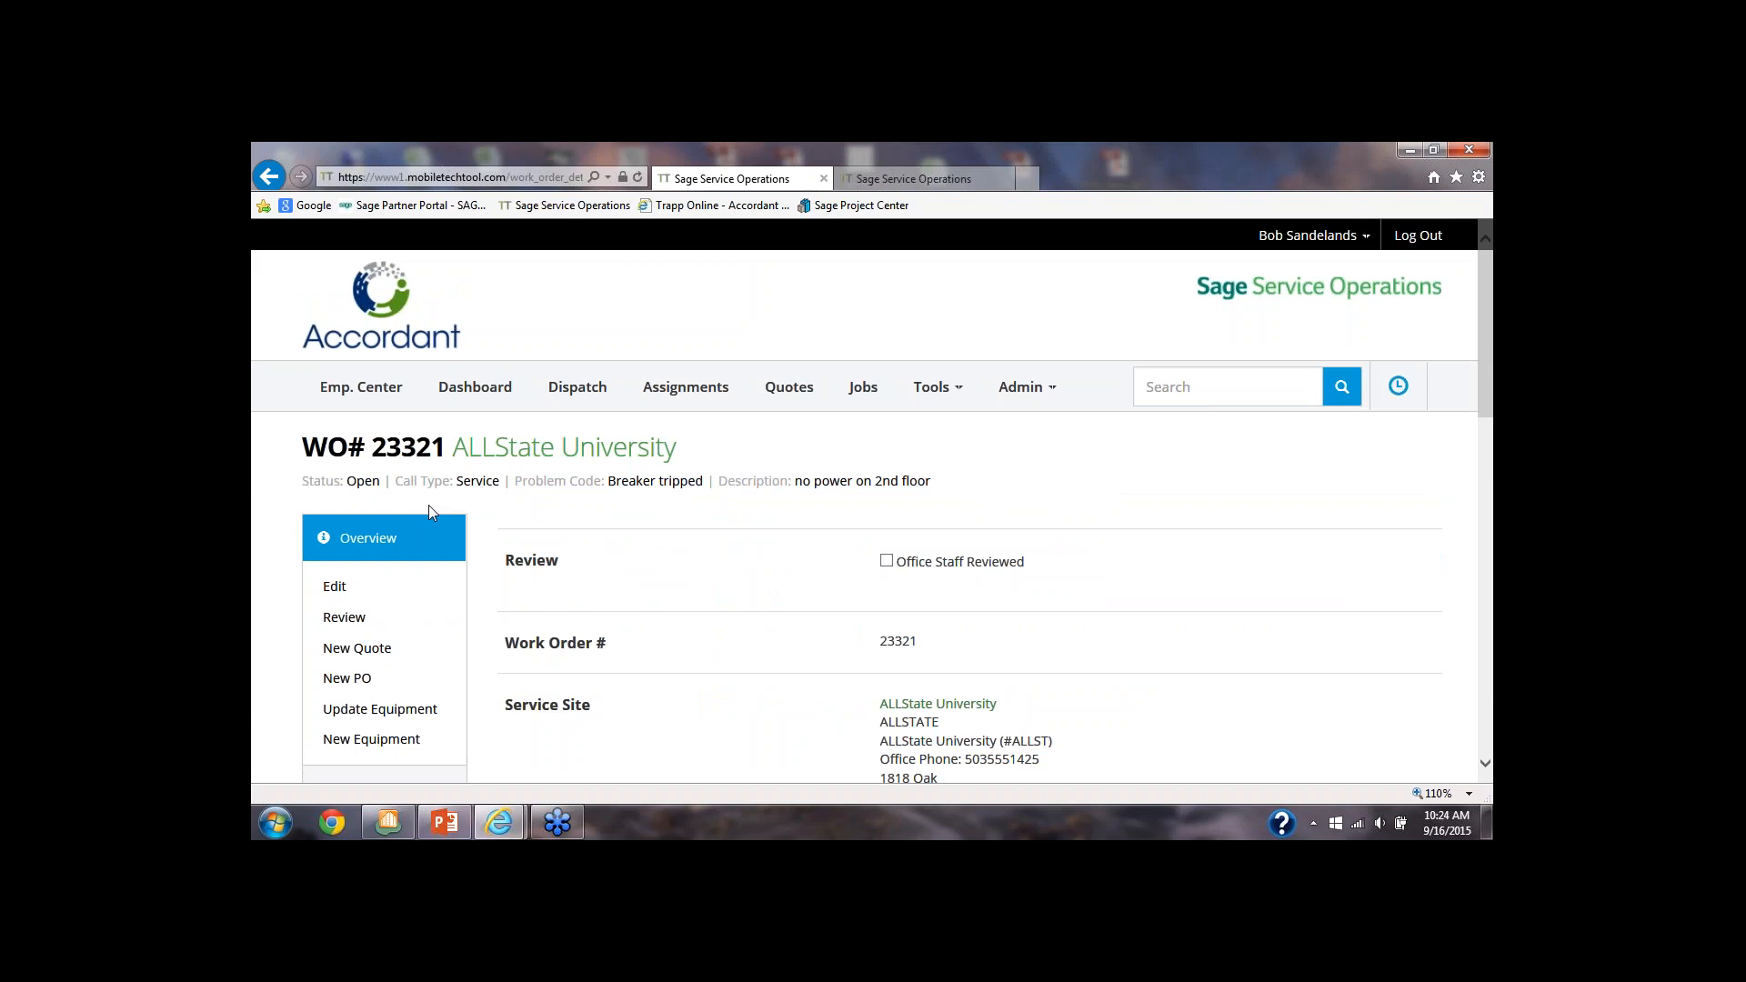
# Update the technician's assignment status on the ALLState University work order to Started
pyautogui.scroll(-2, 428, 505)
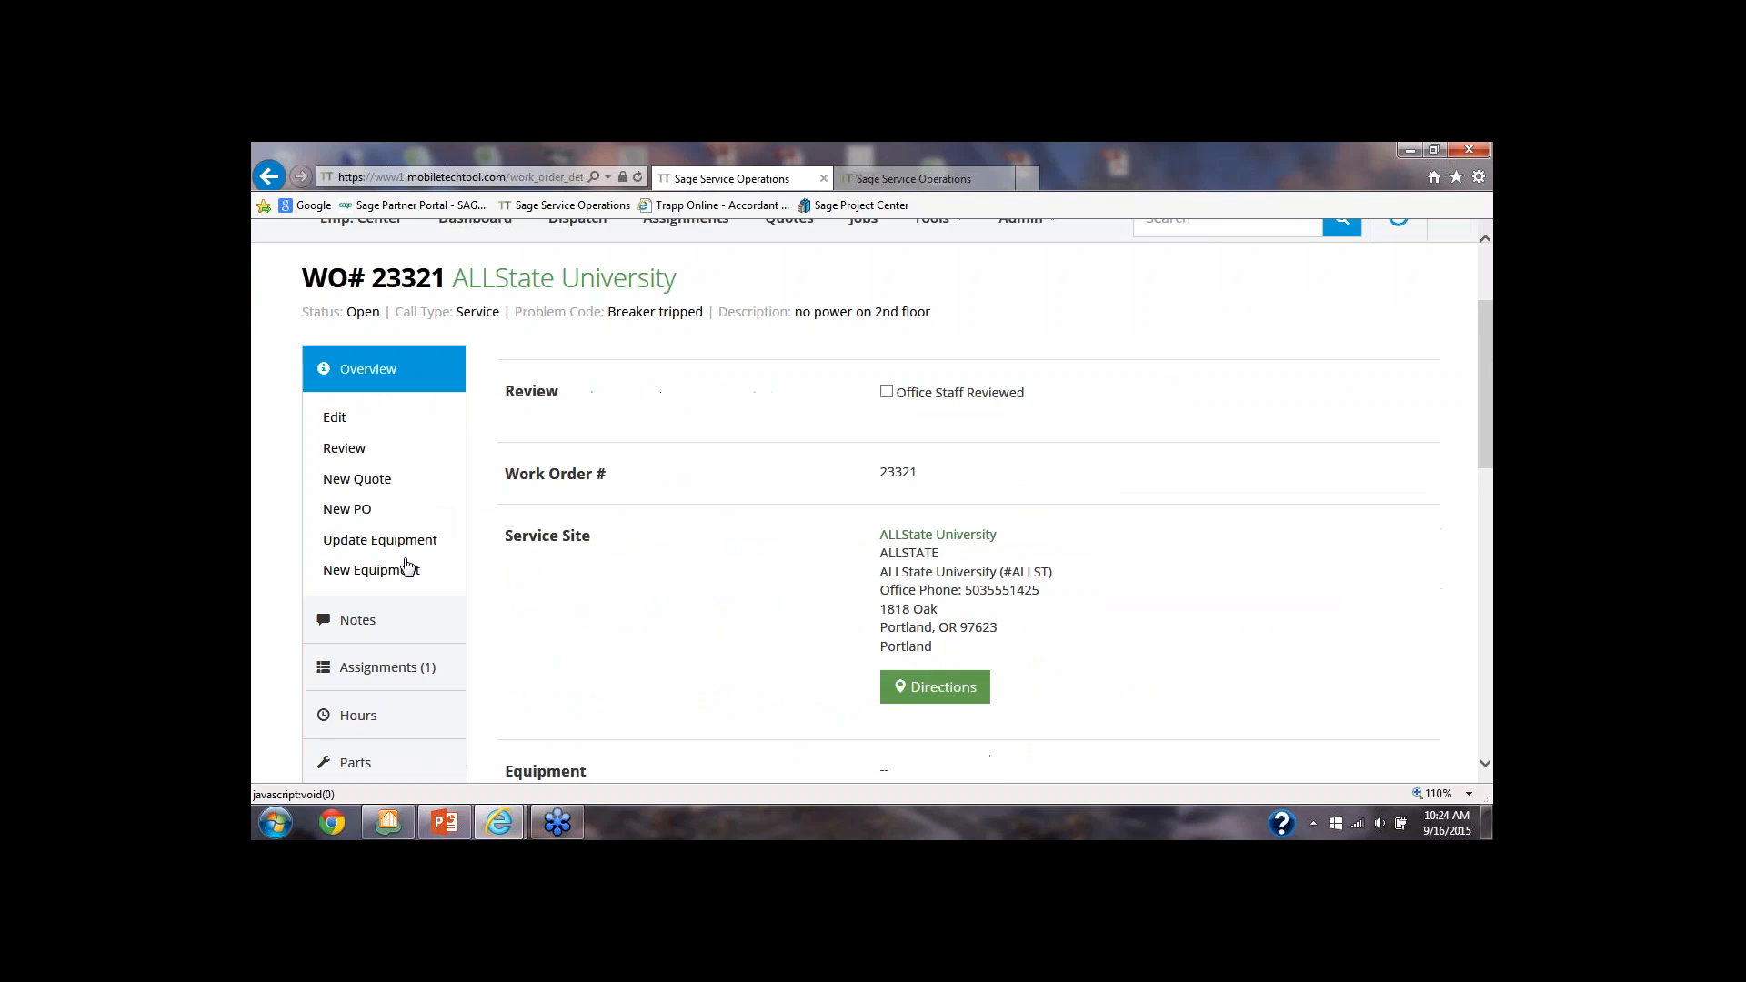
pyautogui.click(378, 671)
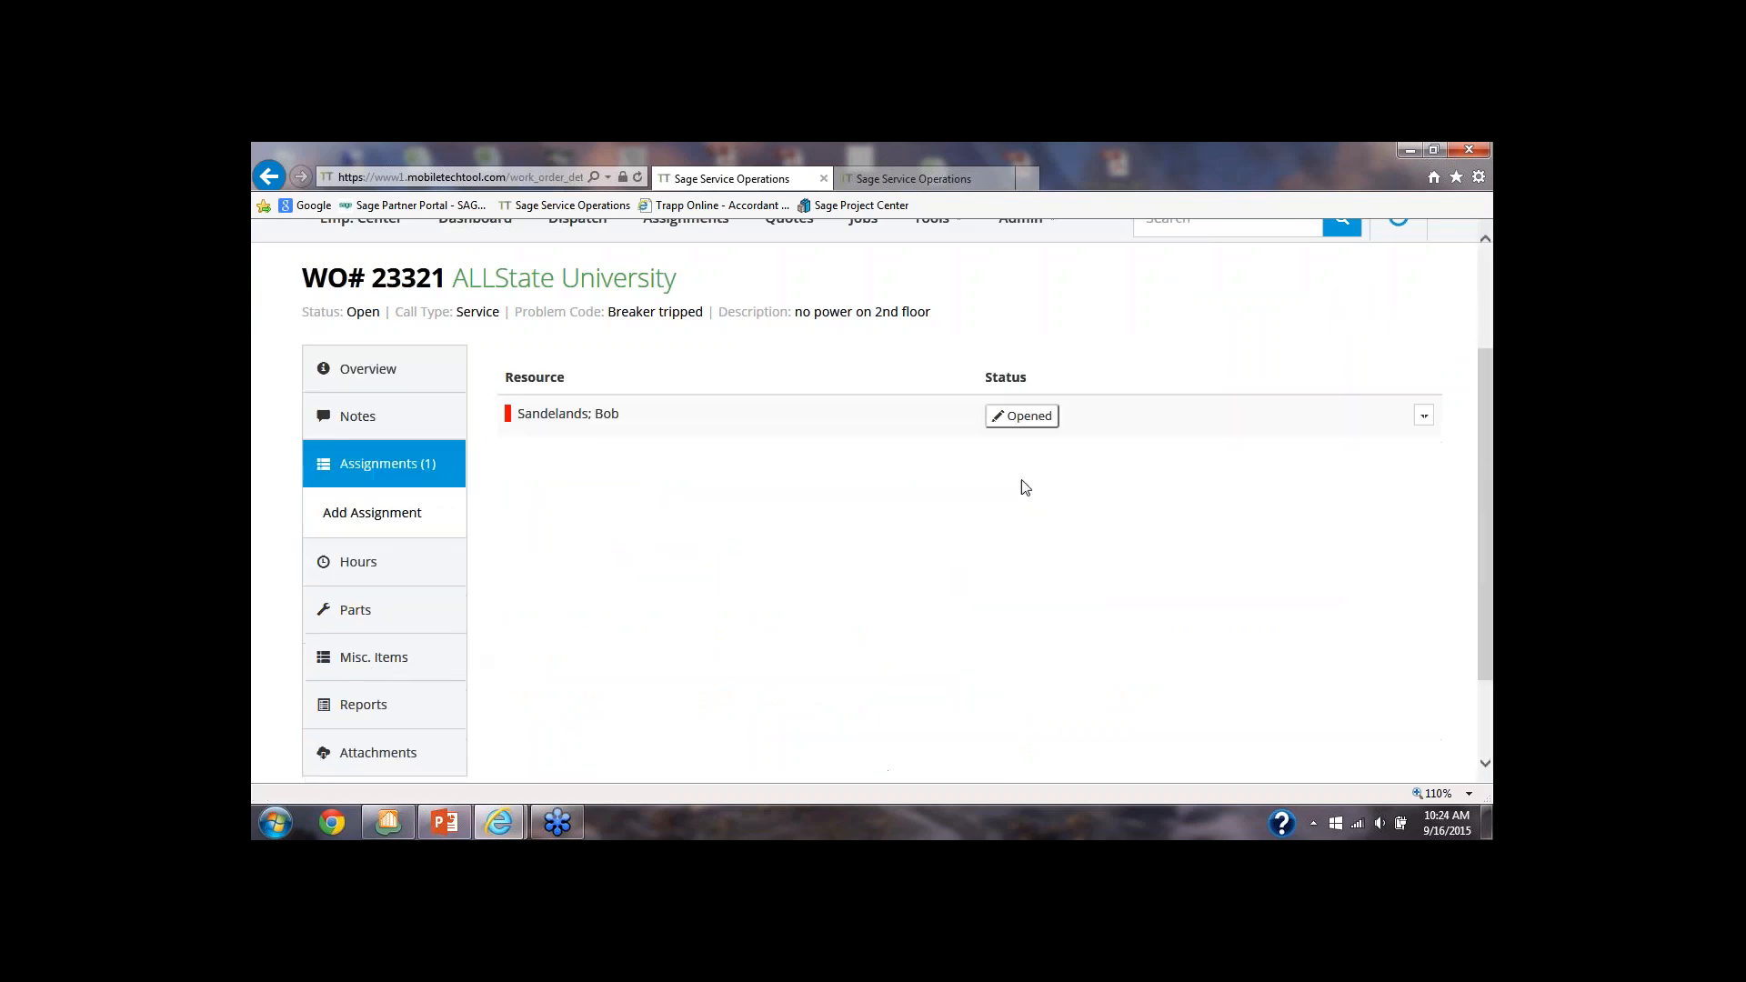
pyautogui.click(1025, 415)
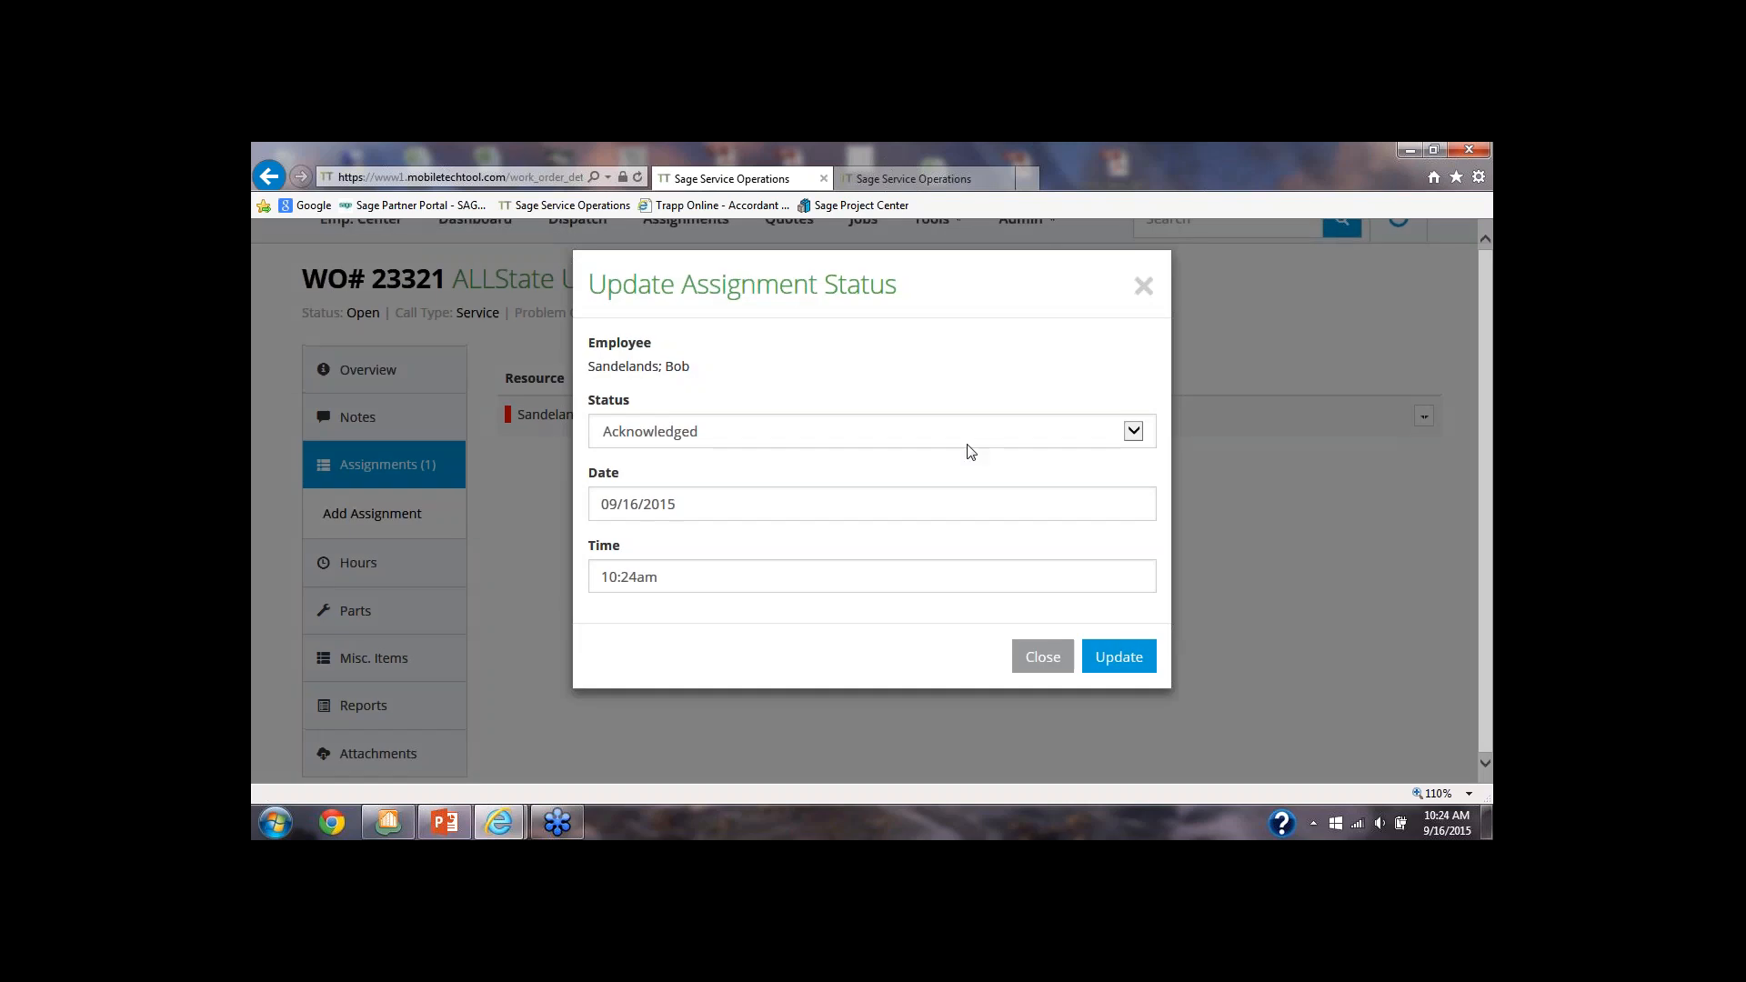
pyautogui.click(1133, 432)
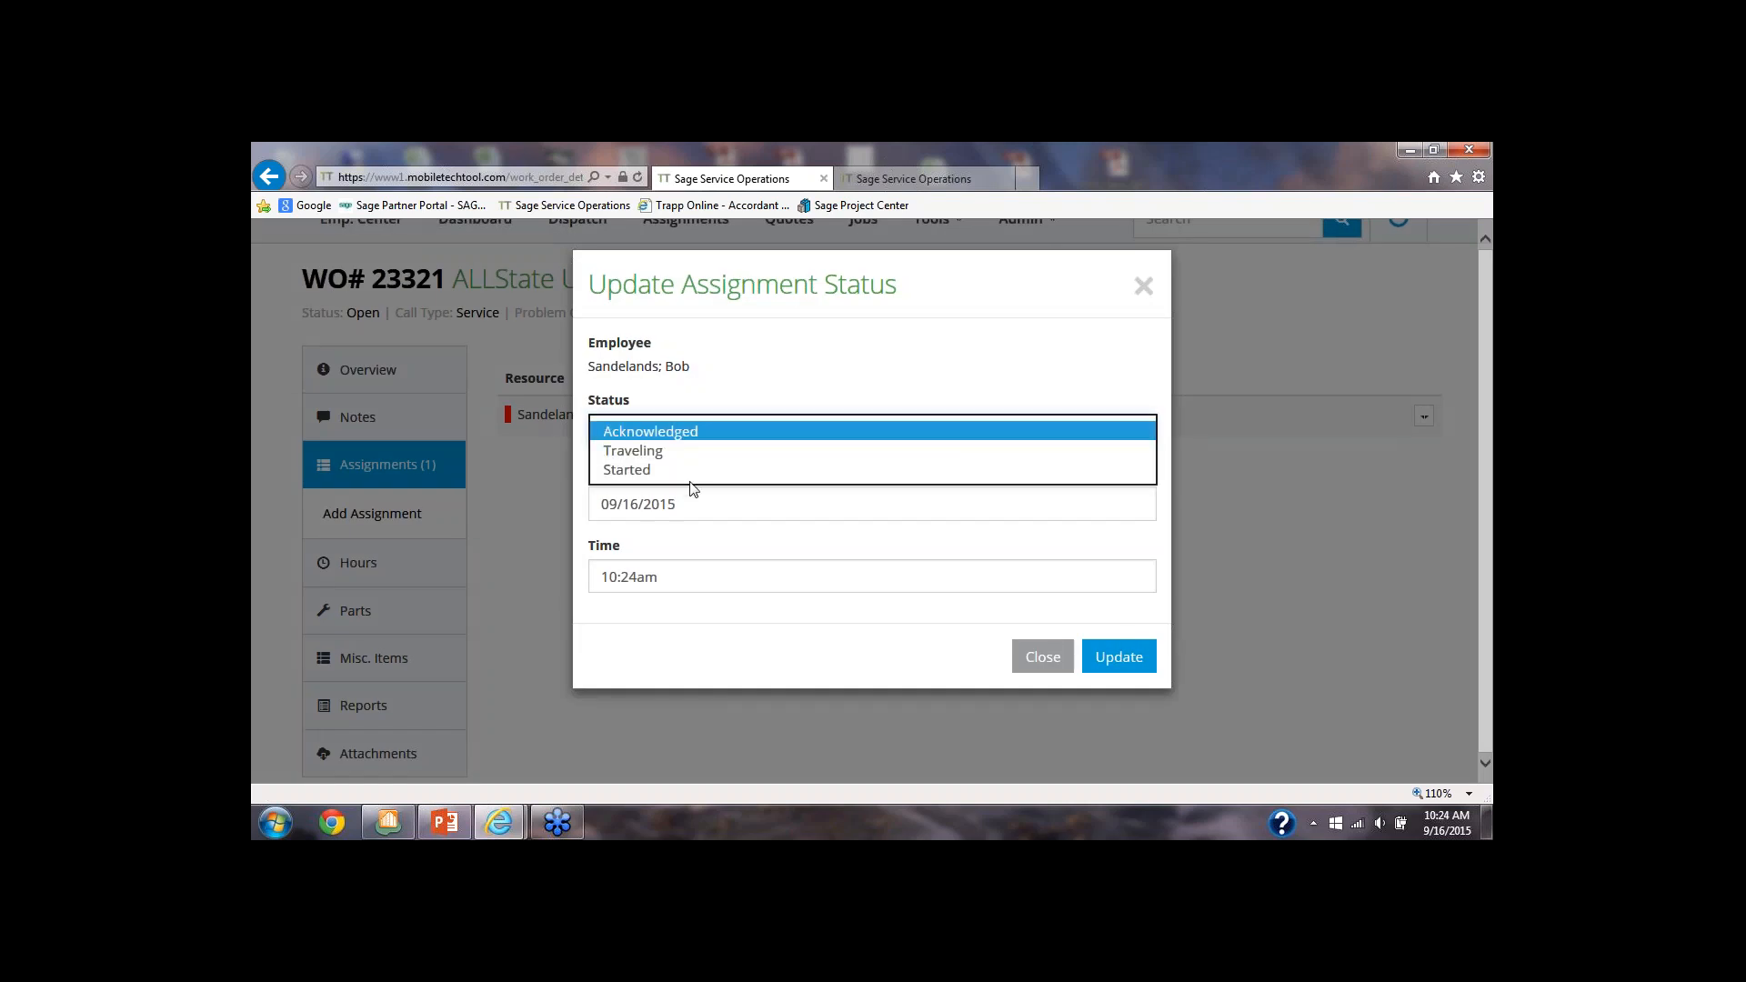
pyautogui.click(668, 470)
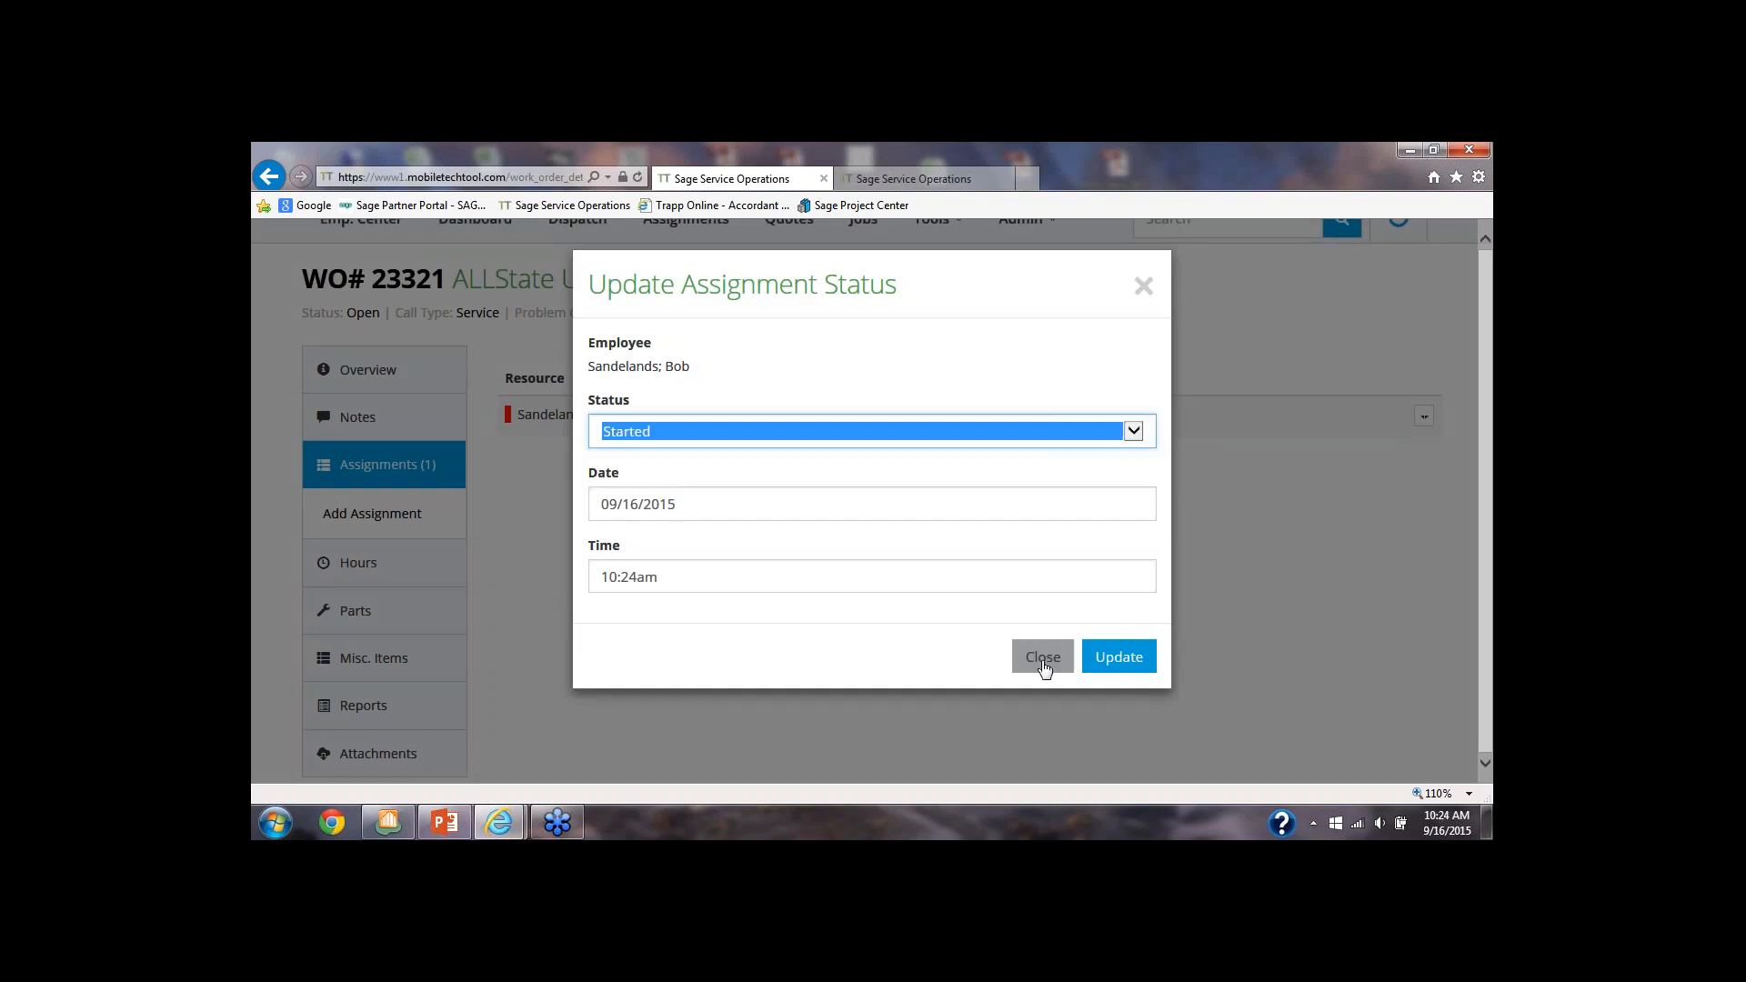
pyautogui.click(1105, 657)
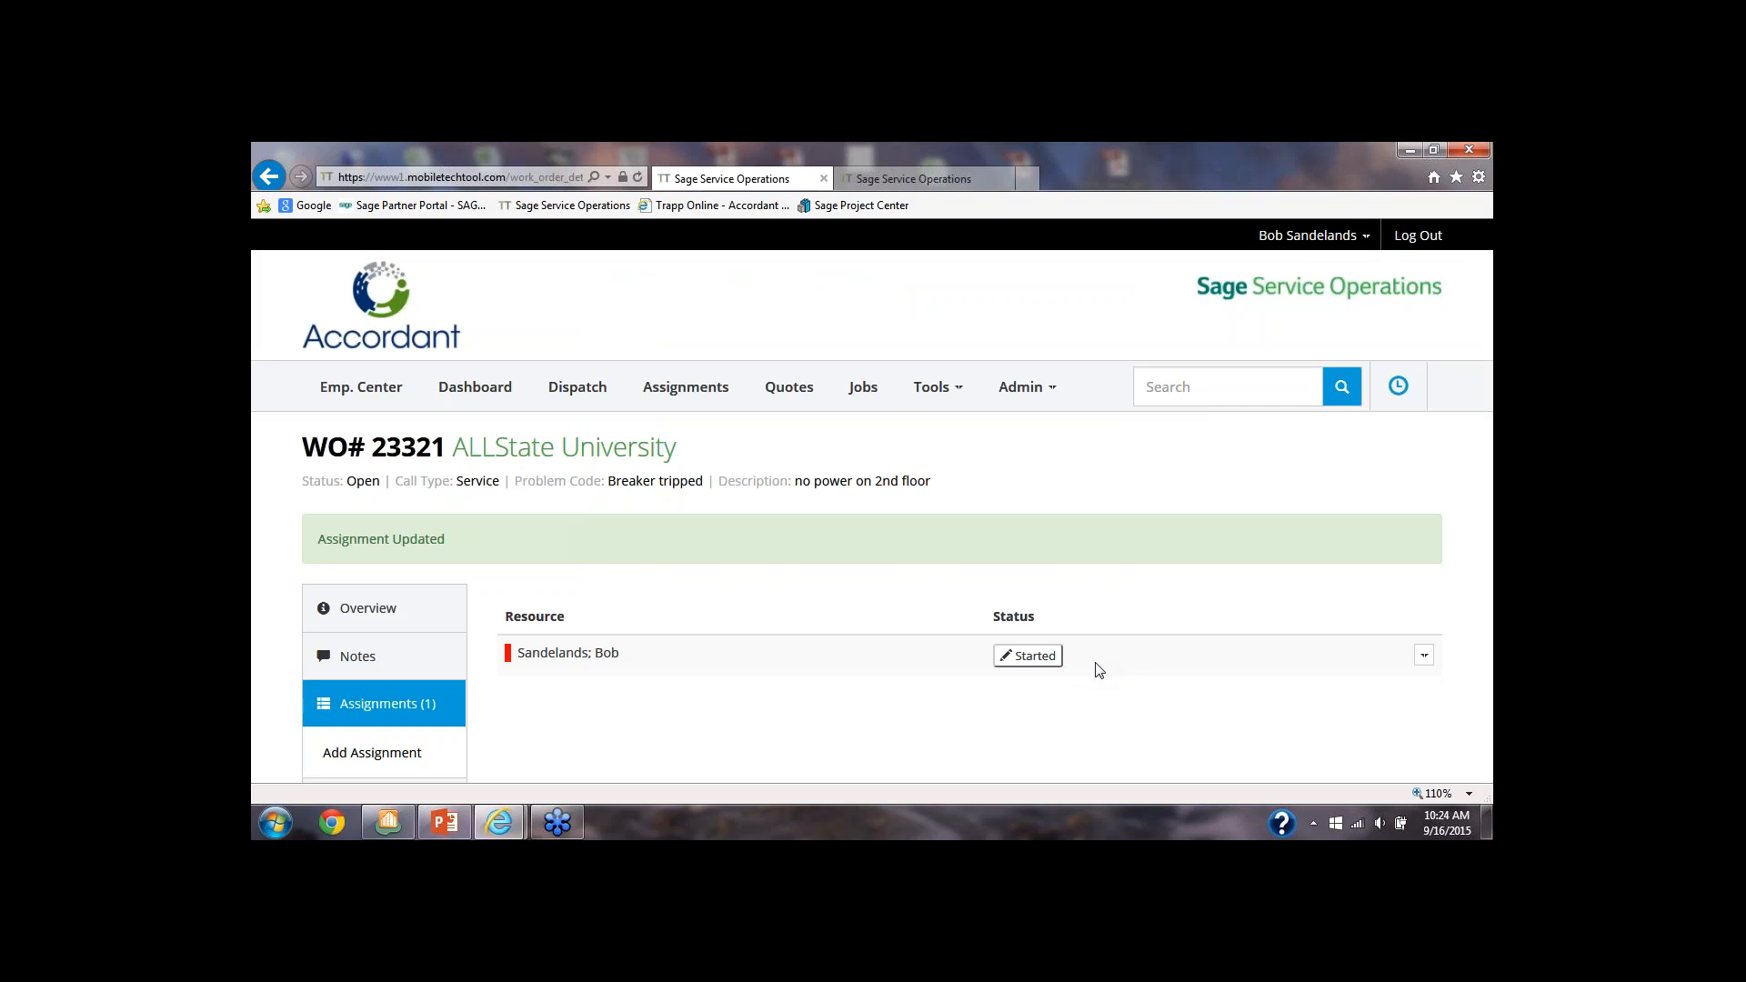
# Try to add a Work Performed note reading "fixed breaker on 2nd floor" to the work order
pyautogui.scroll(-2, 1091, 670)
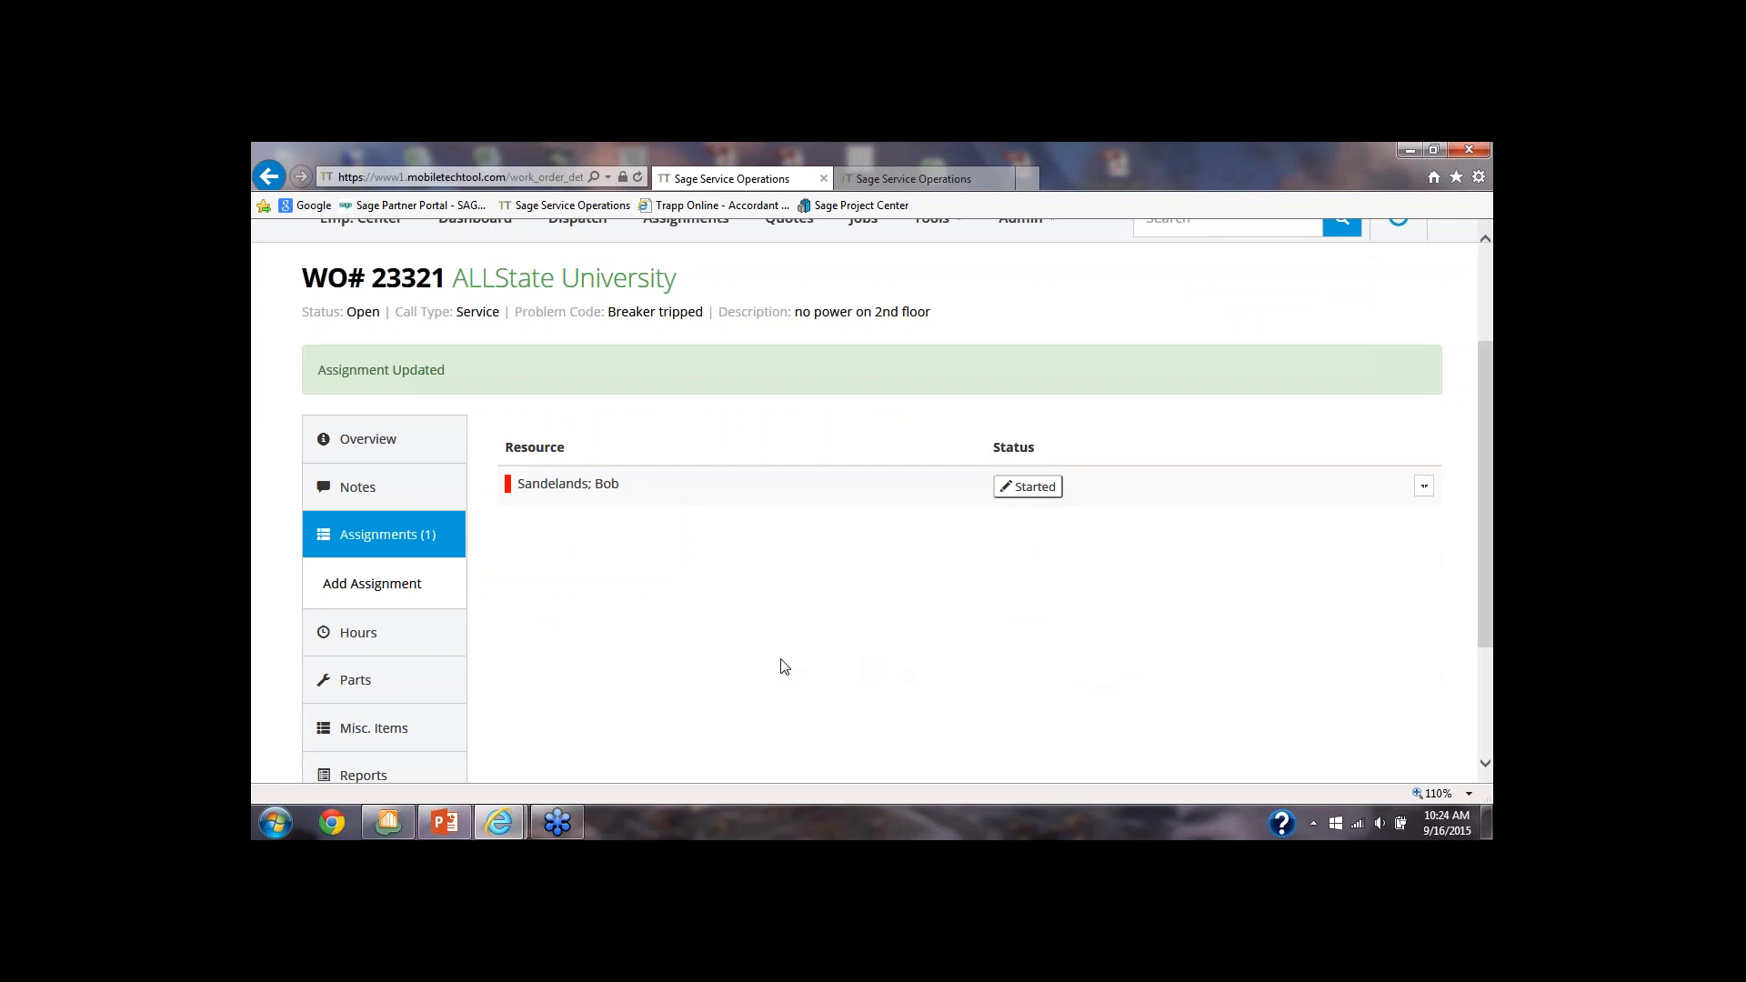
pyautogui.scroll(-1, 780, 663)
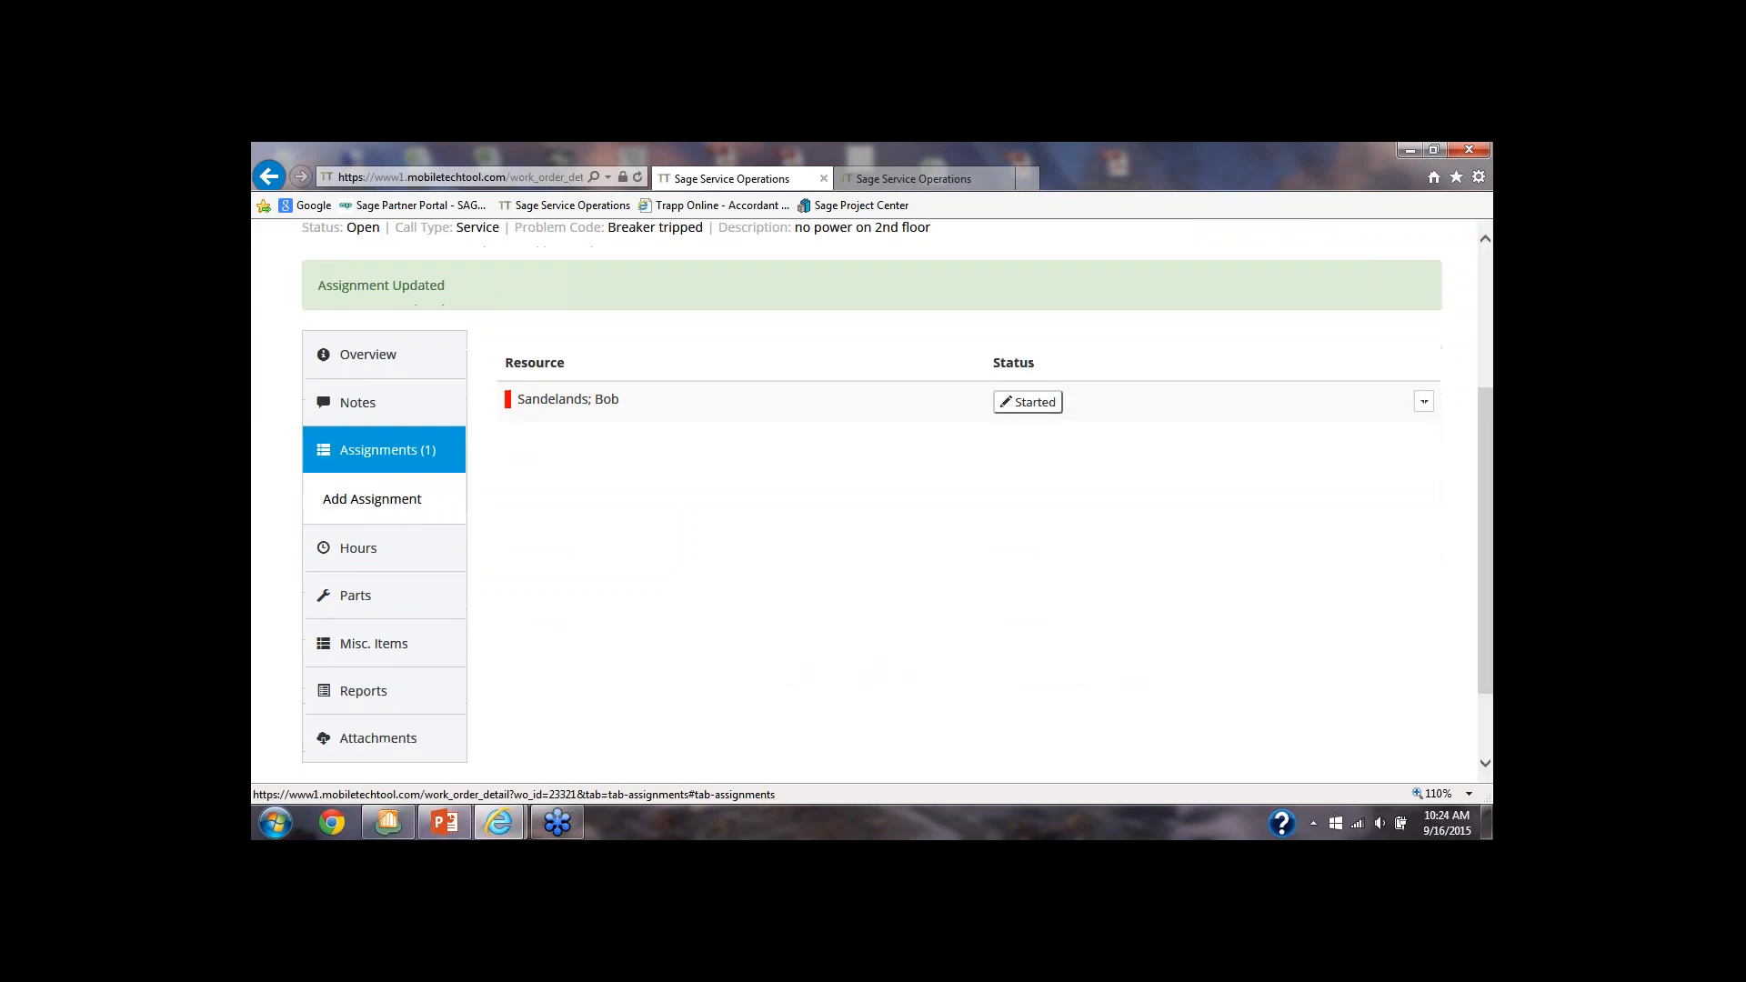
pyautogui.click(354, 404)
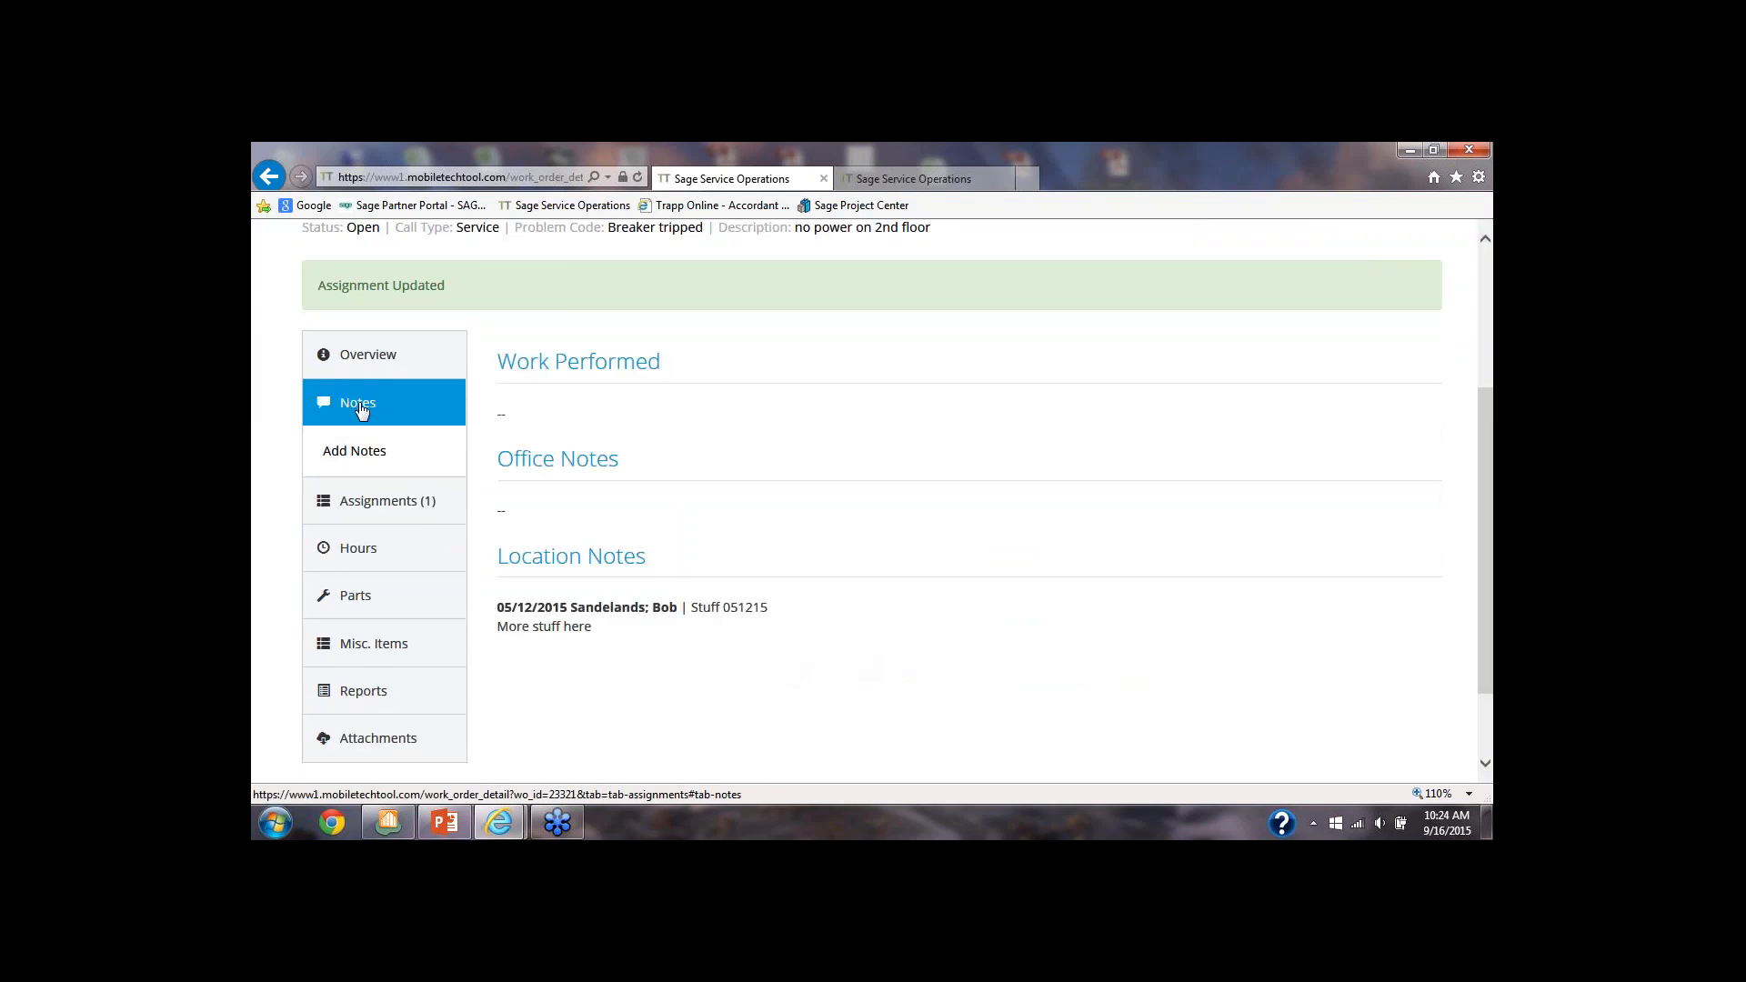
pyautogui.click(357, 456)
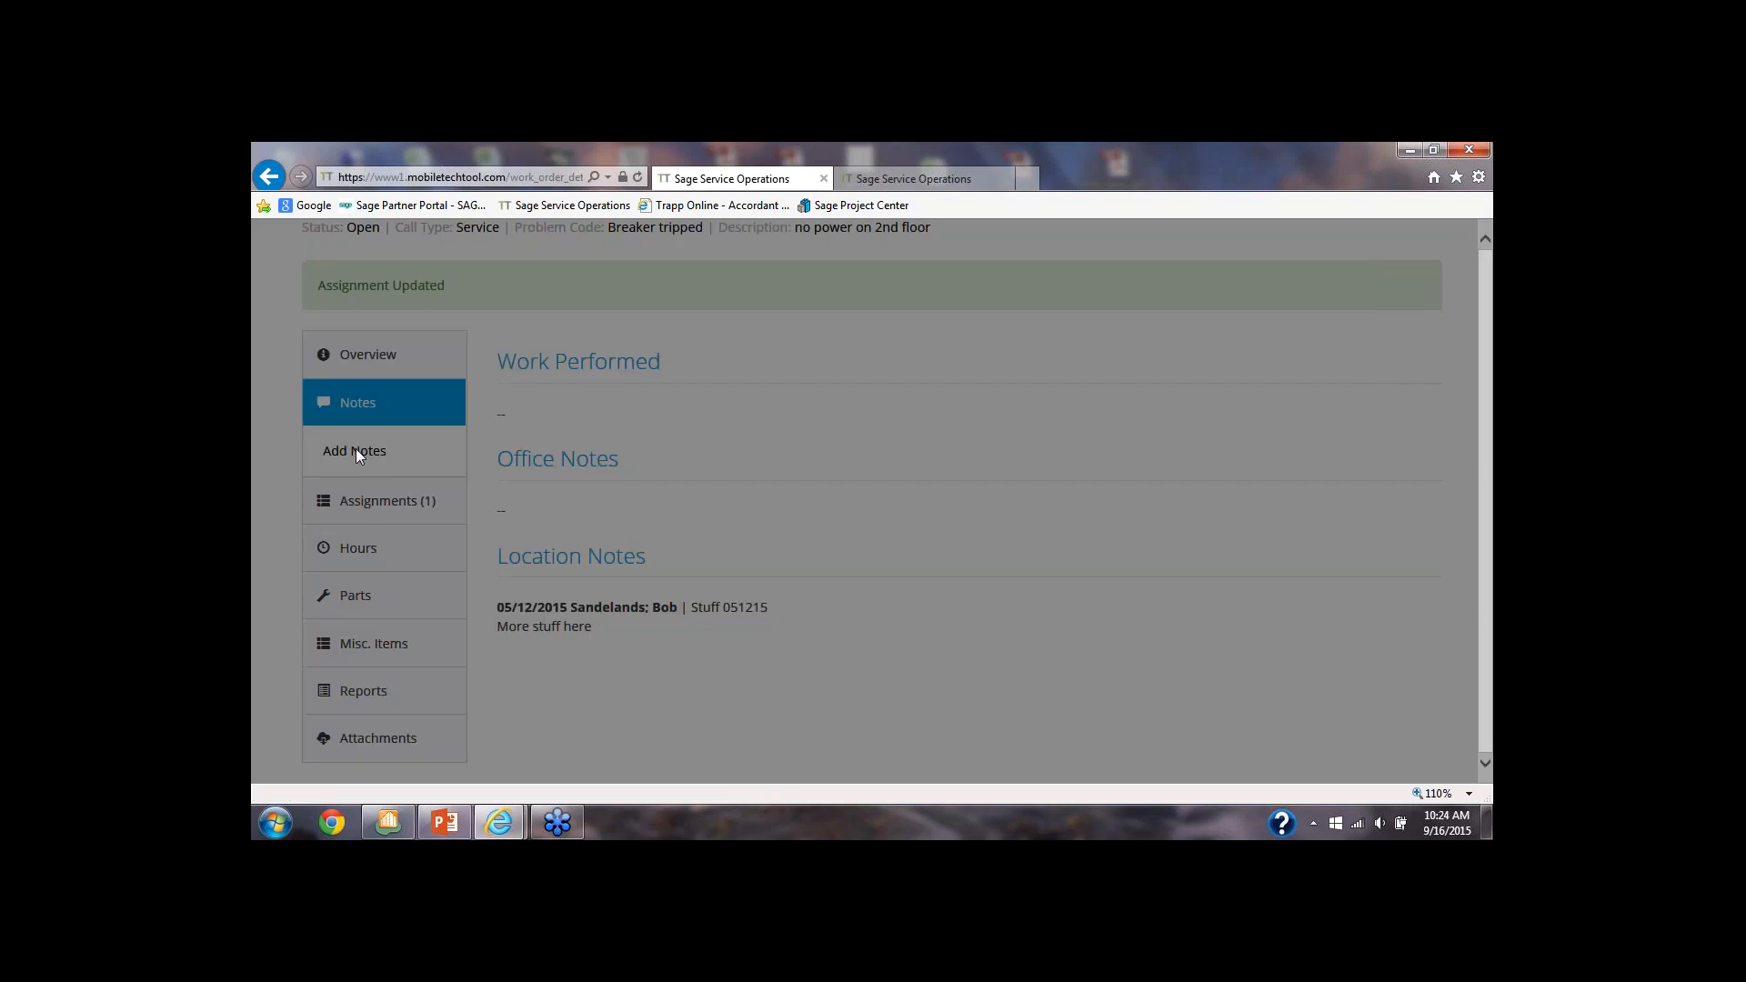
pyautogui.click(640, 420)
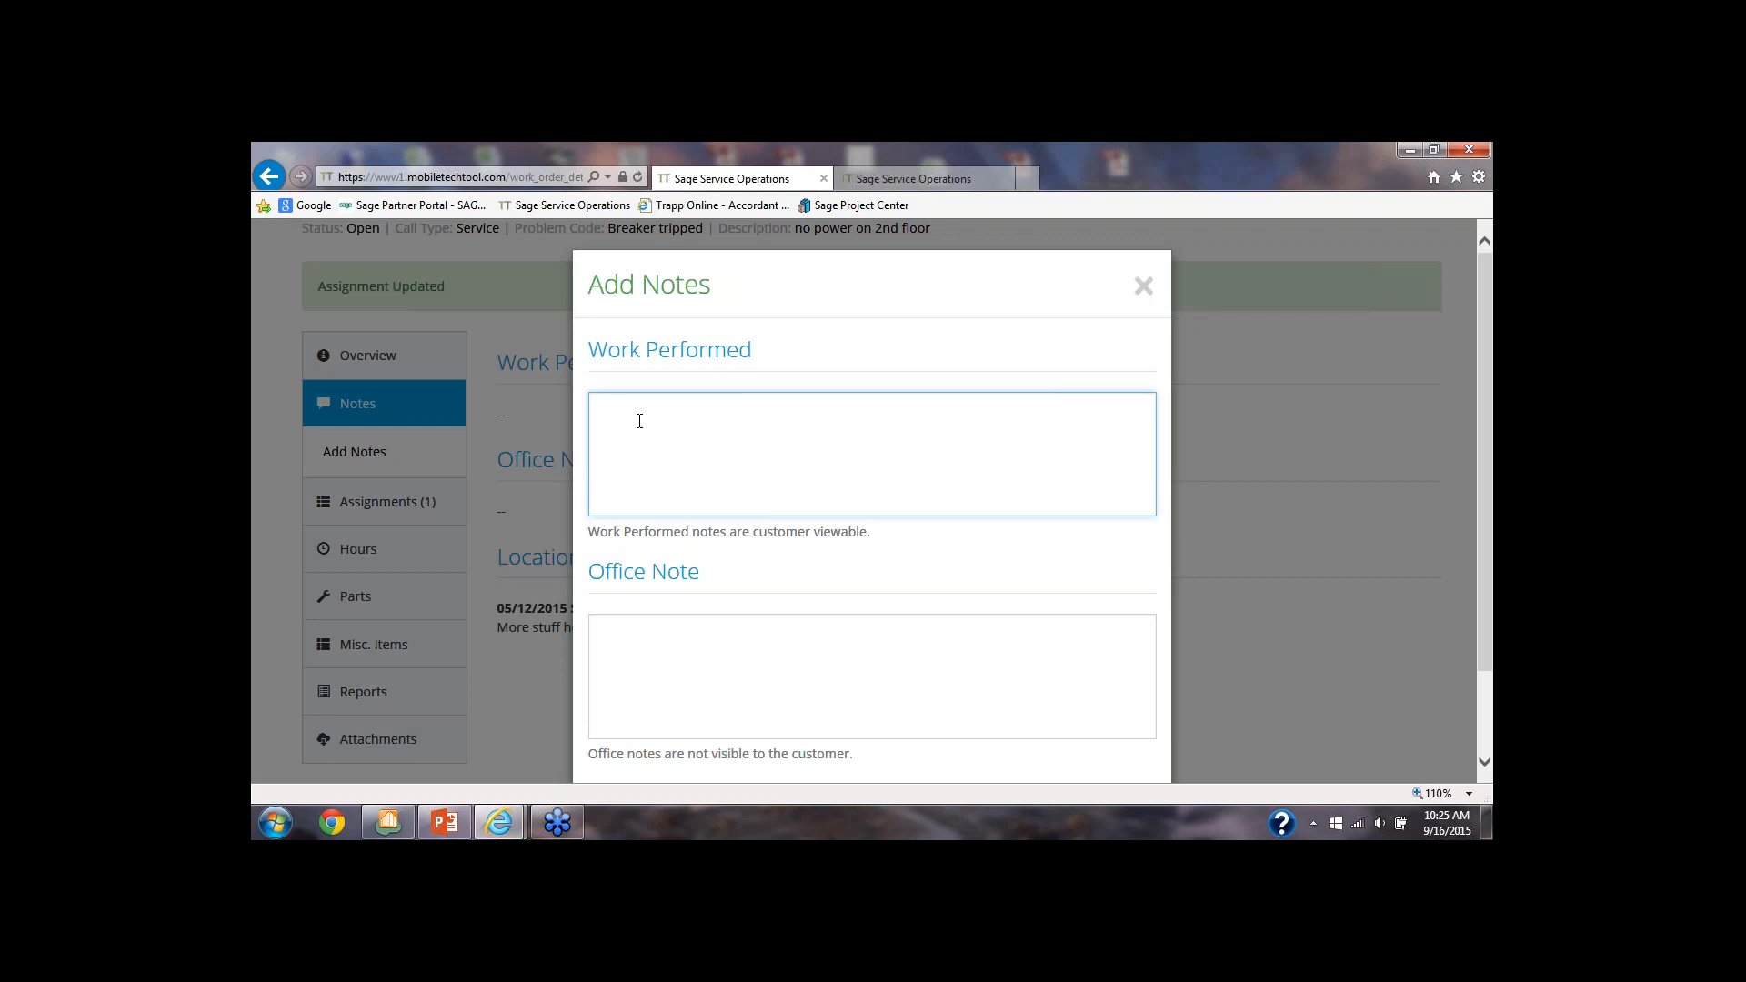
pyautogui.write('fixed breaker on 2nd floor')
pyautogui.scroll(-1, 1110, 713)
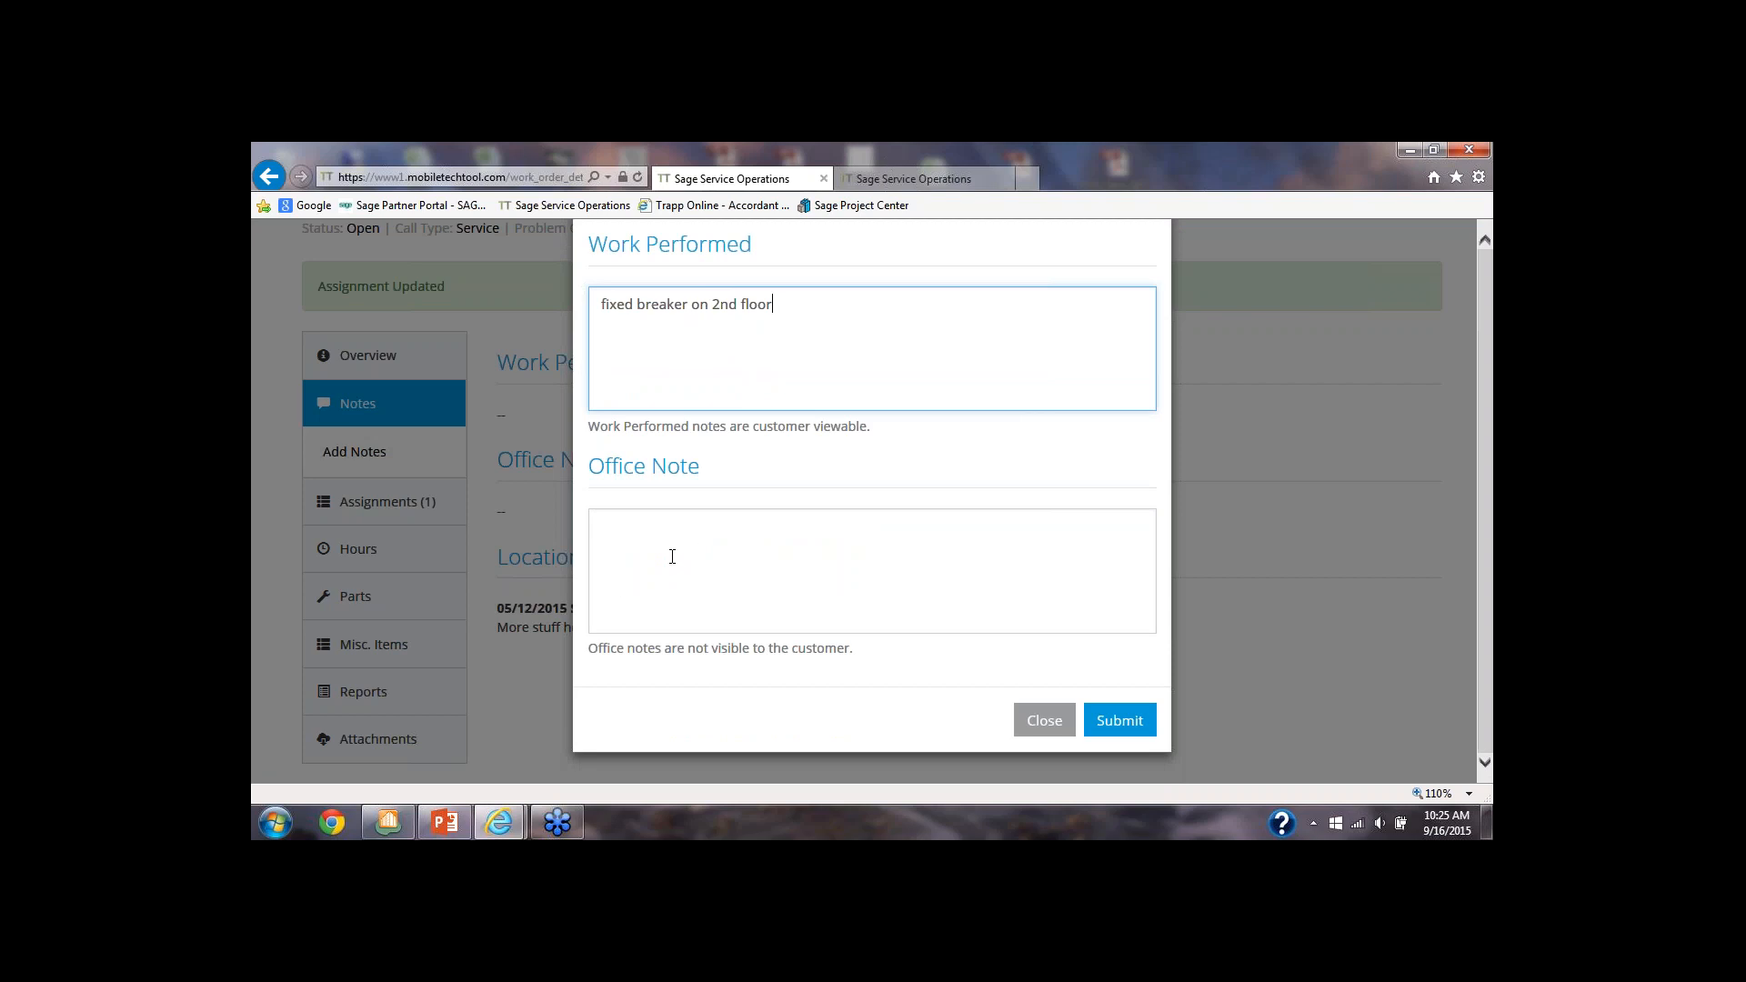
pyautogui.moveTo(804, 303); pyautogui.dragTo(593, 304)
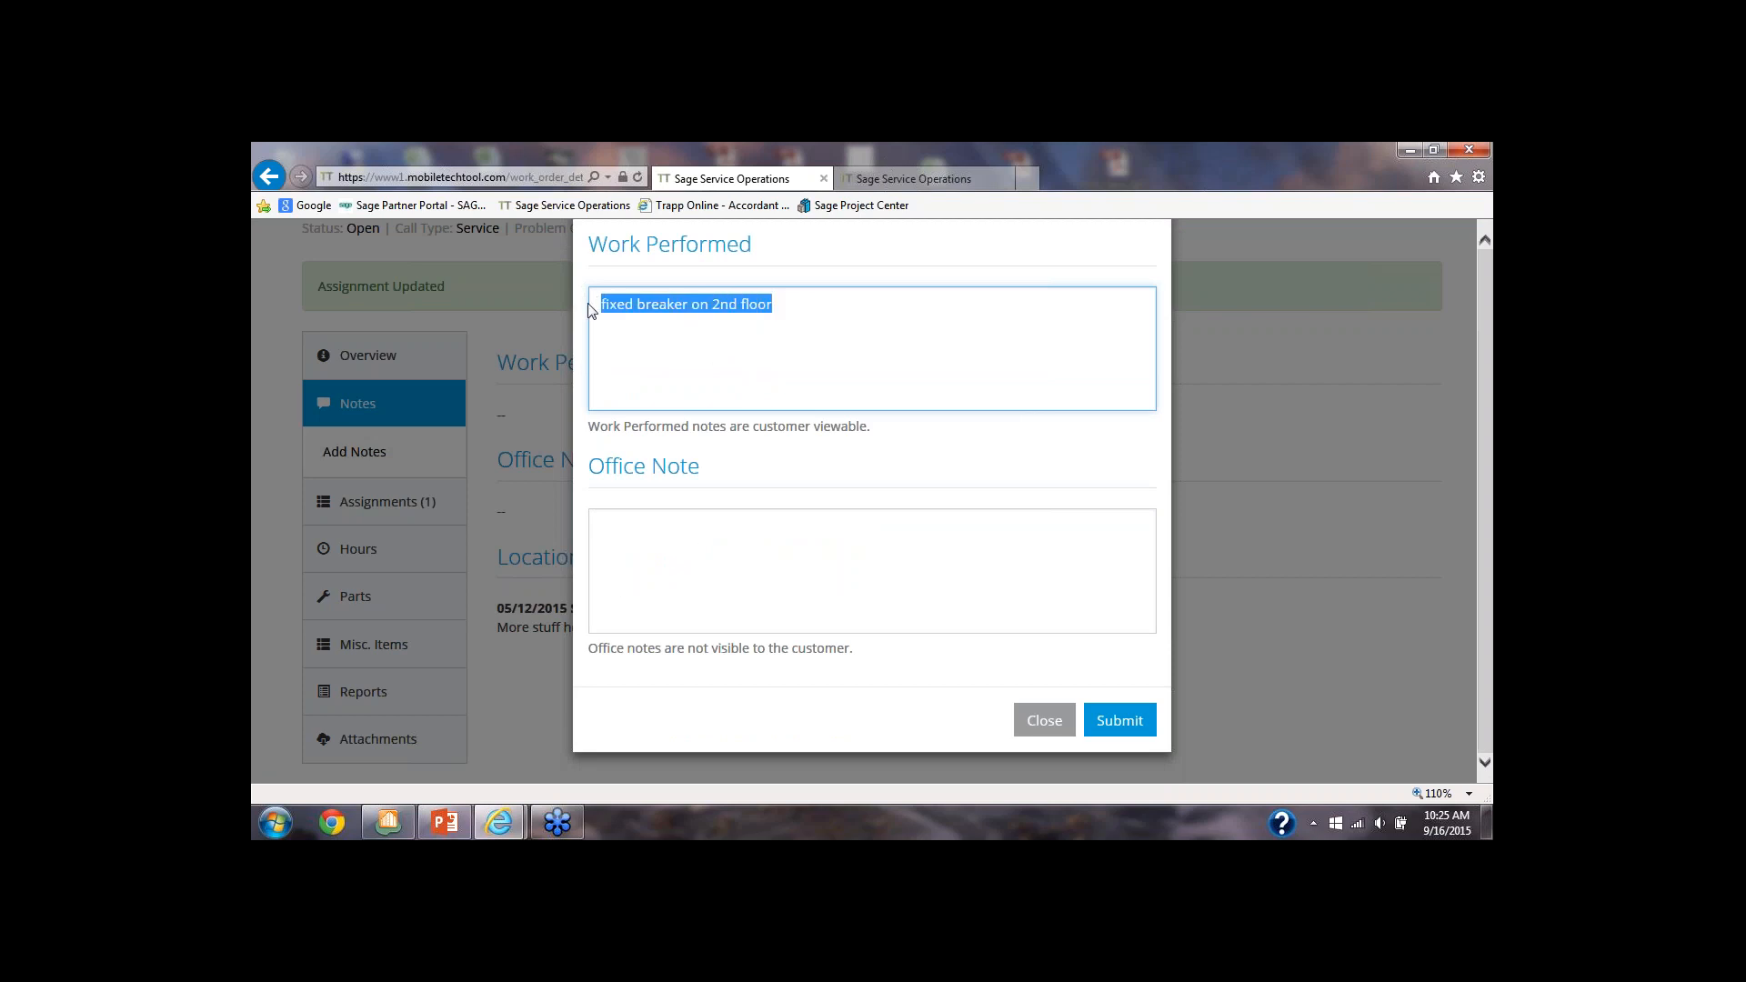
pyautogui.click(1117, 725)
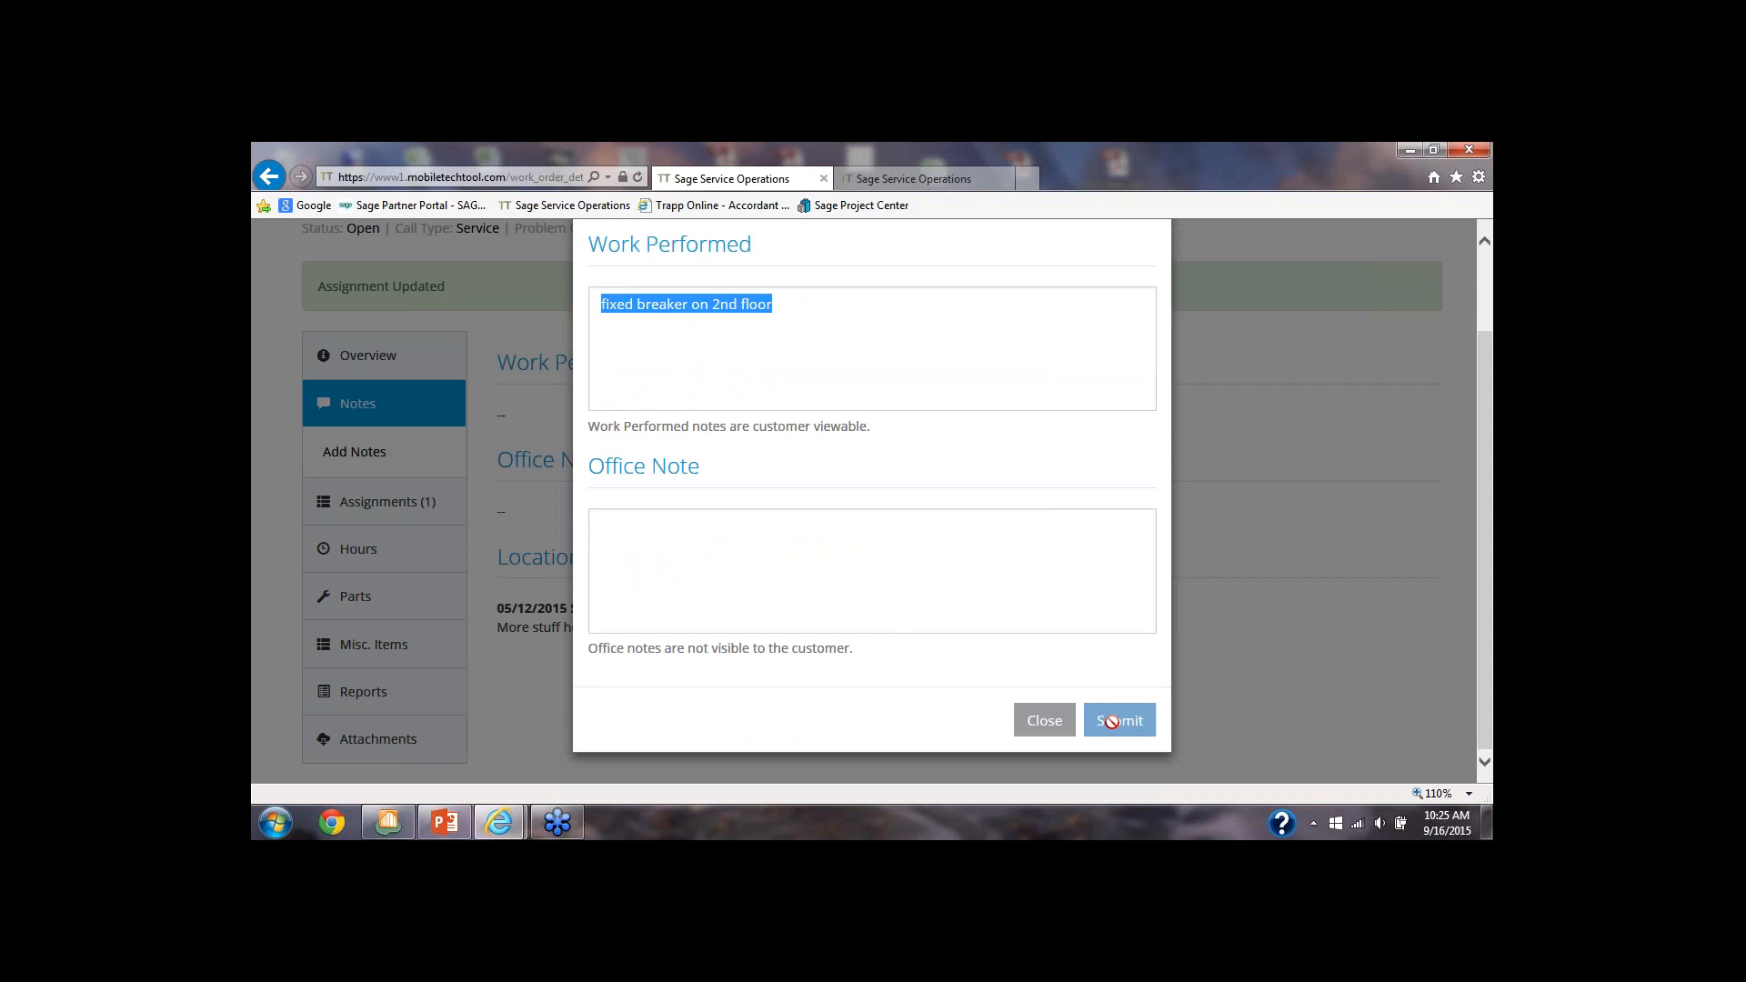
pyautogui.click(1043, 727)
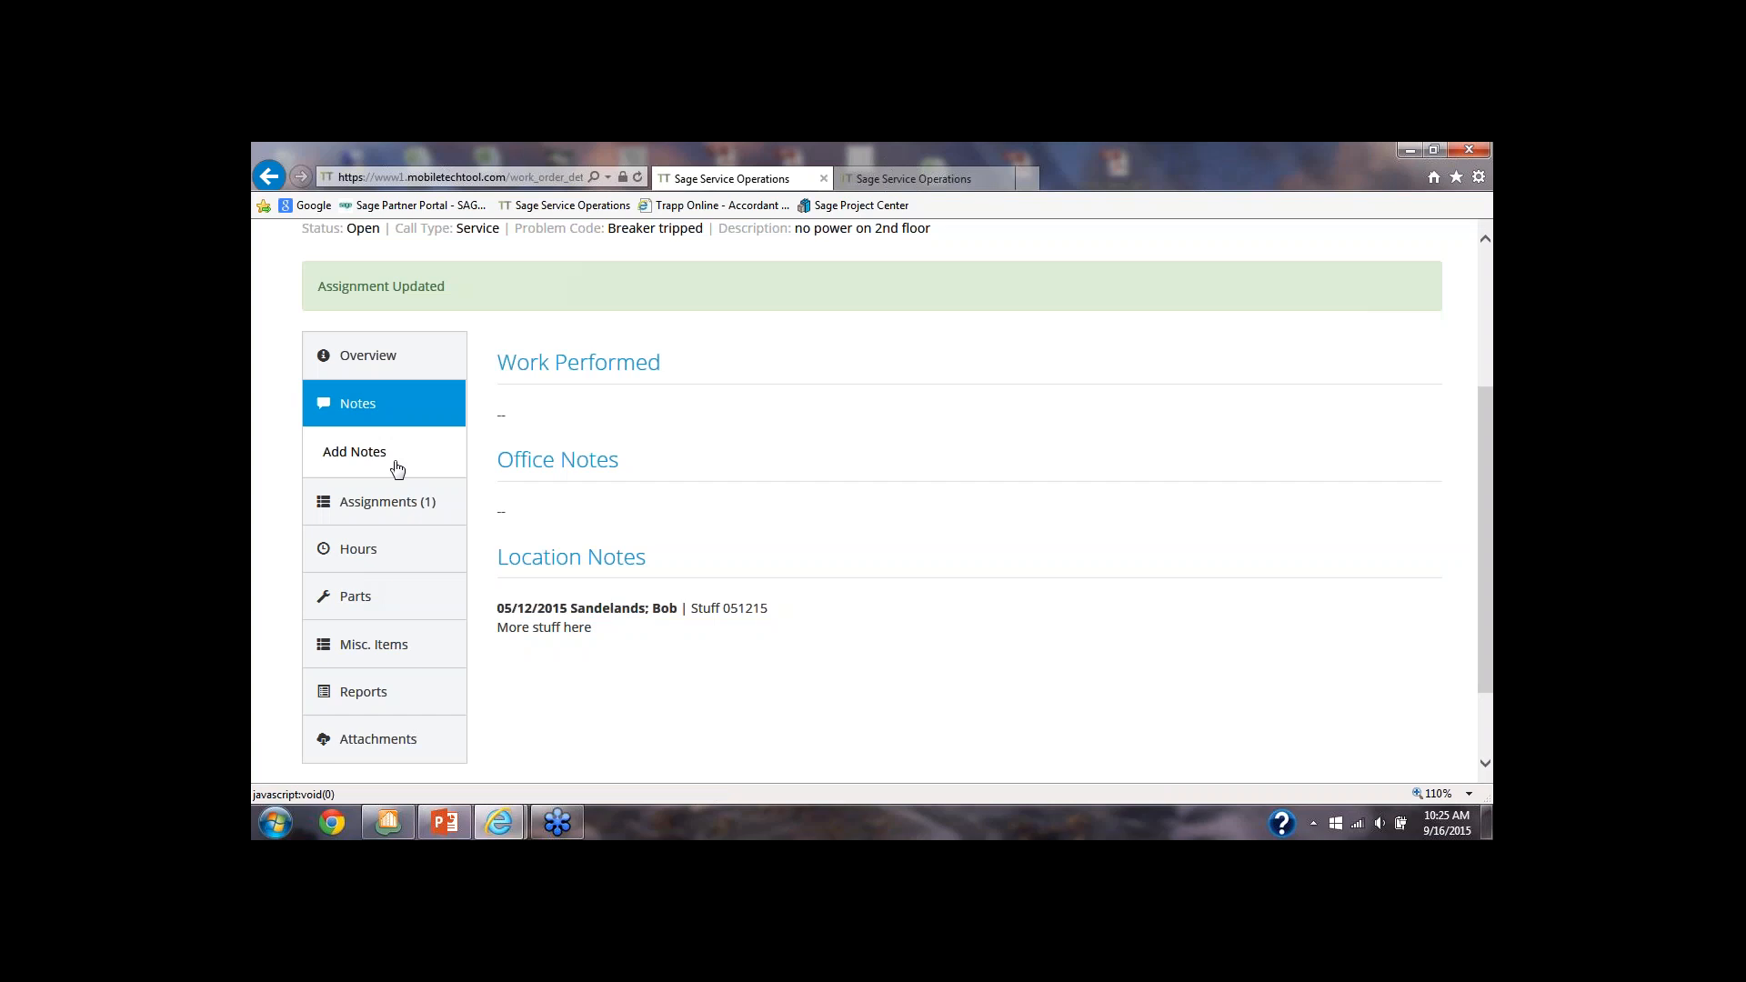
# Add labor to the work order with 2 cost hours and 2 billable hours, REG pay and repair type E - Replaced breaker
pyautogui.click(351, 551)
pyautogui.click(351, 555)
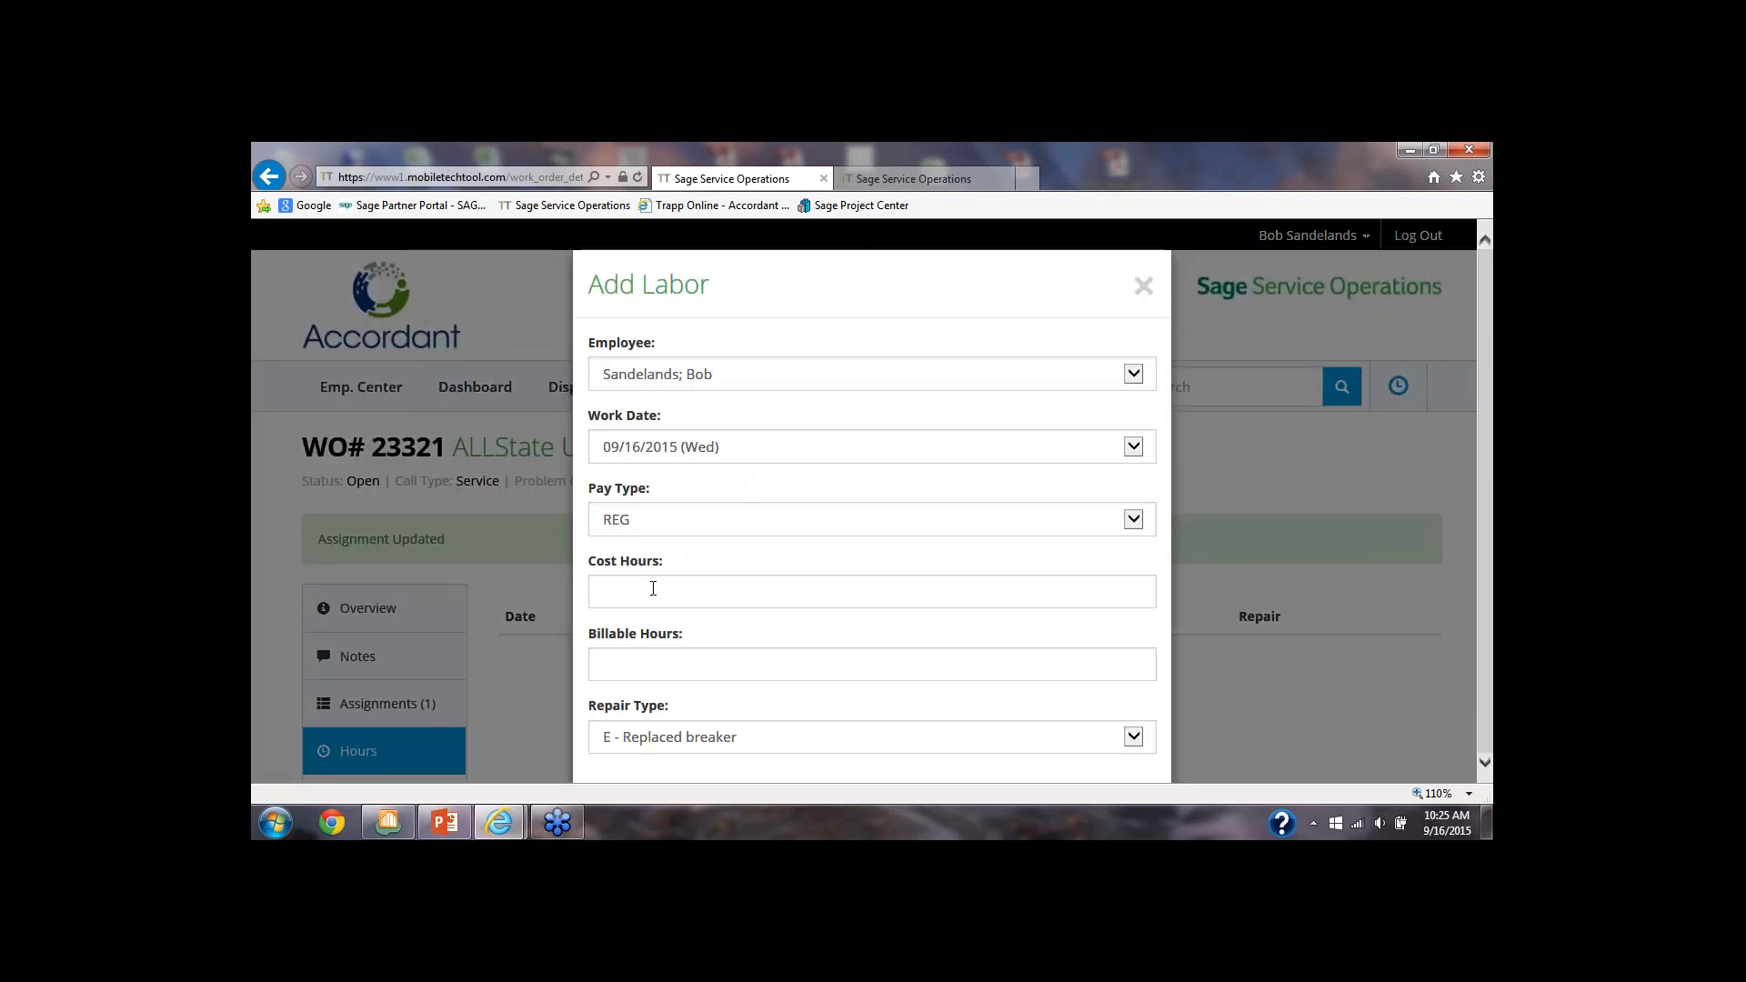
pyautogui.write('2')
pyautogui.press('Tab')
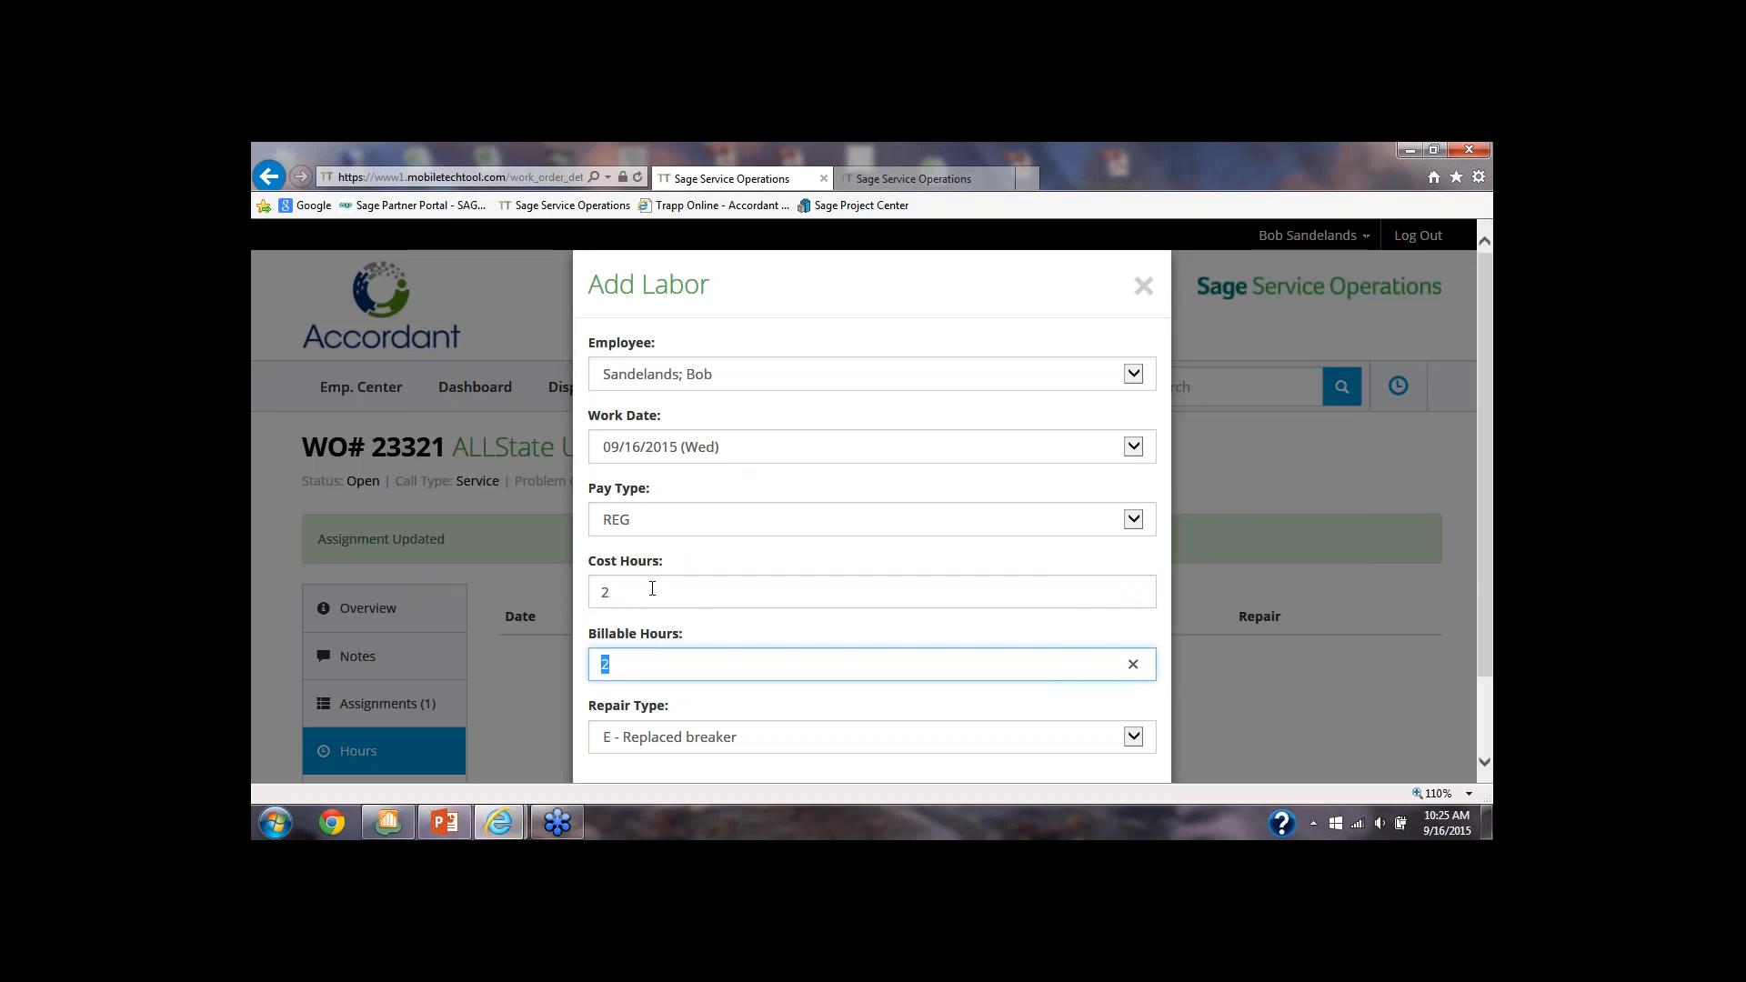
pyautogui.click(623, 669)
pyautogui.scroll(-1, 630, 664)
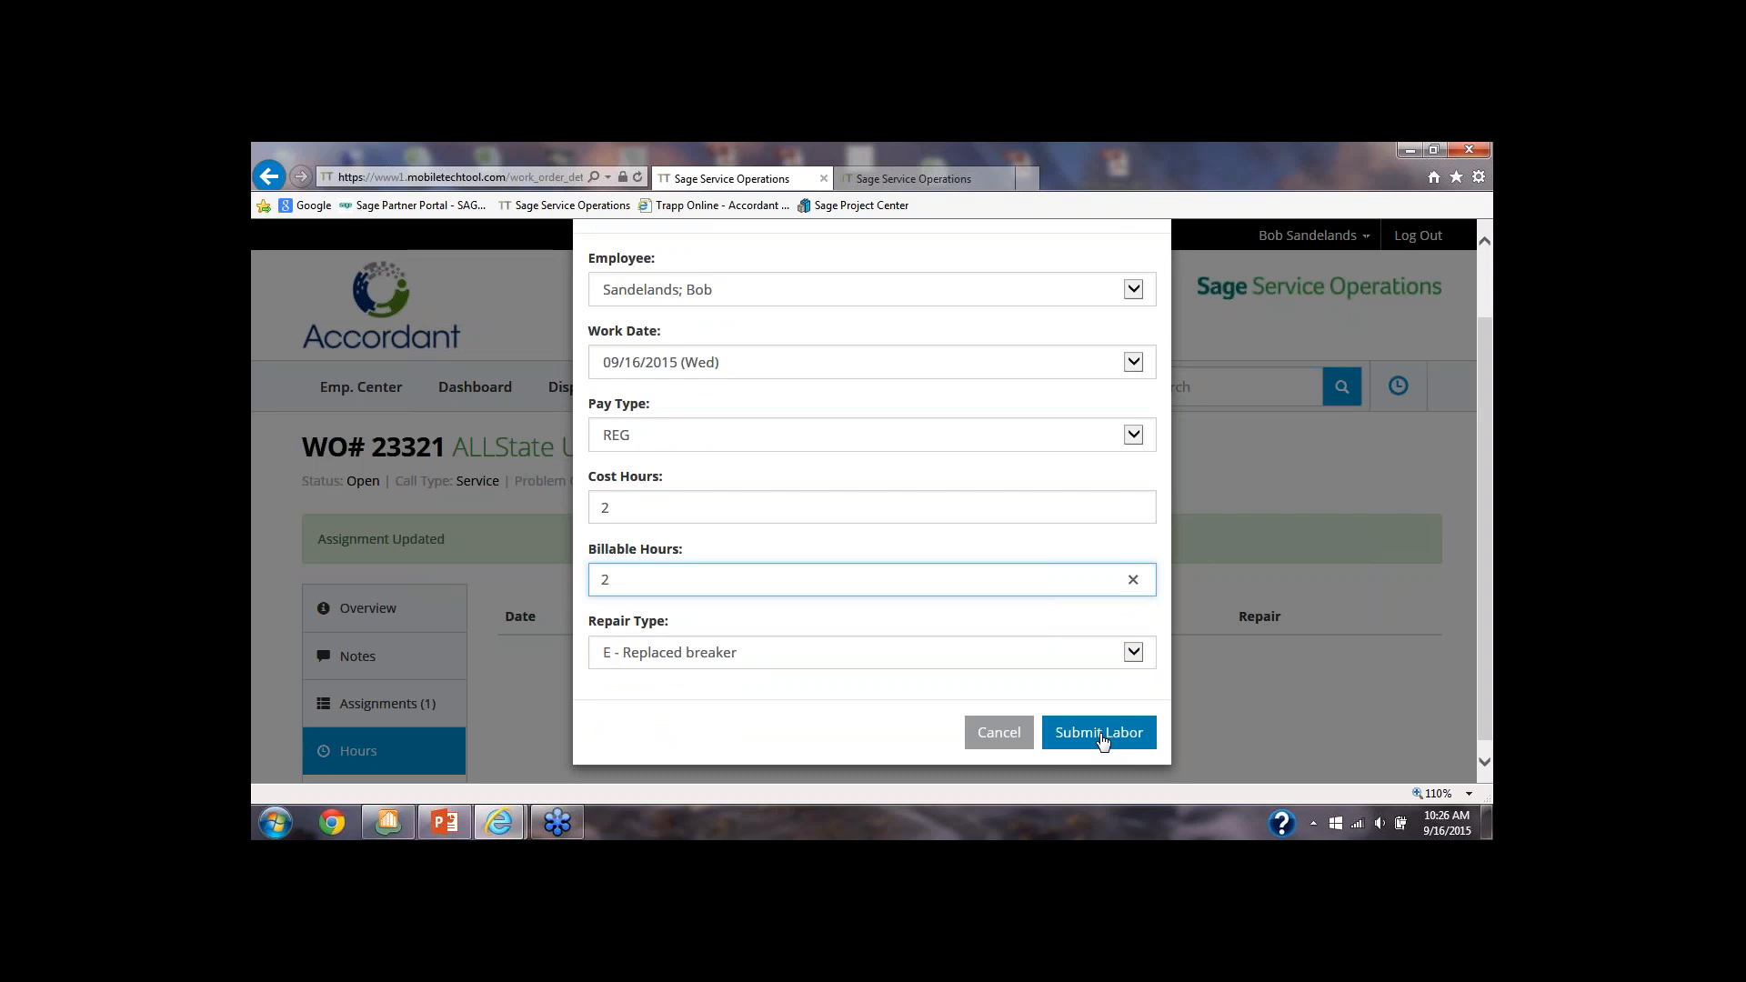
pyautogui.click(1103, 741)
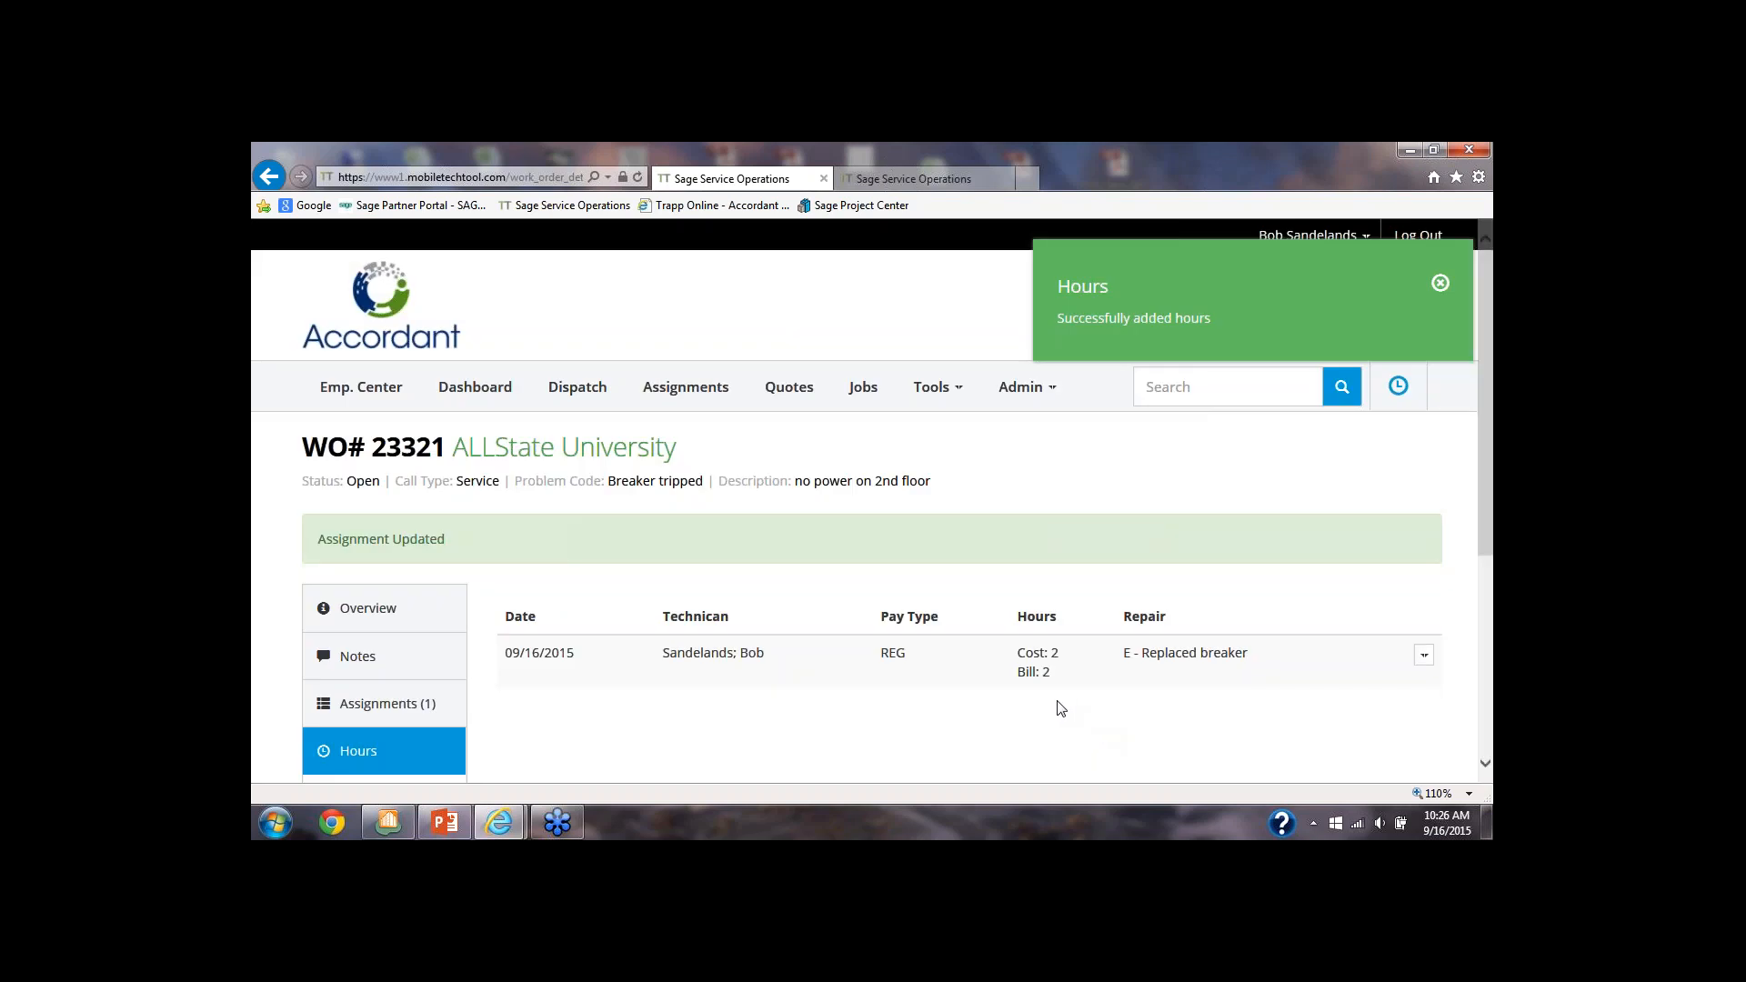
# Add 5 of the General Electric #12 THHN Green Wire part from Main Stock to the work order, dated 09/16/2015
pyautogui.scroll(-1, 946, 713)
pyautogui.scroll(-1, 650, 706)
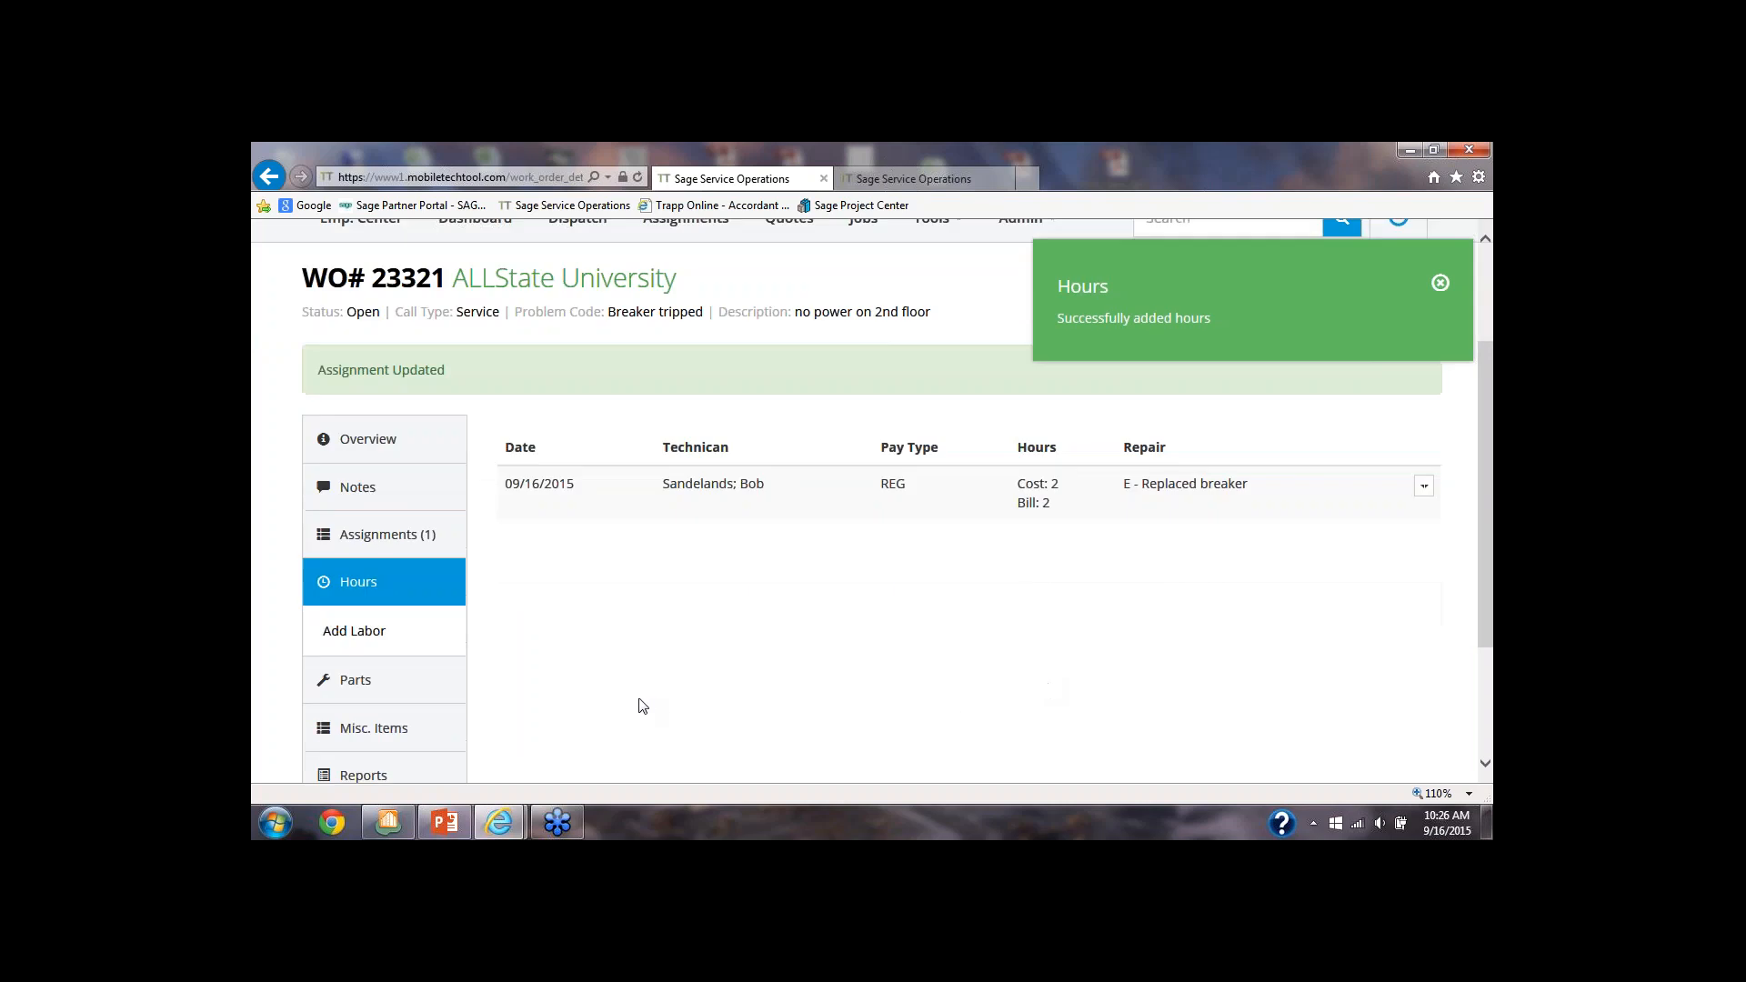
pyautogui.click(351, 684)
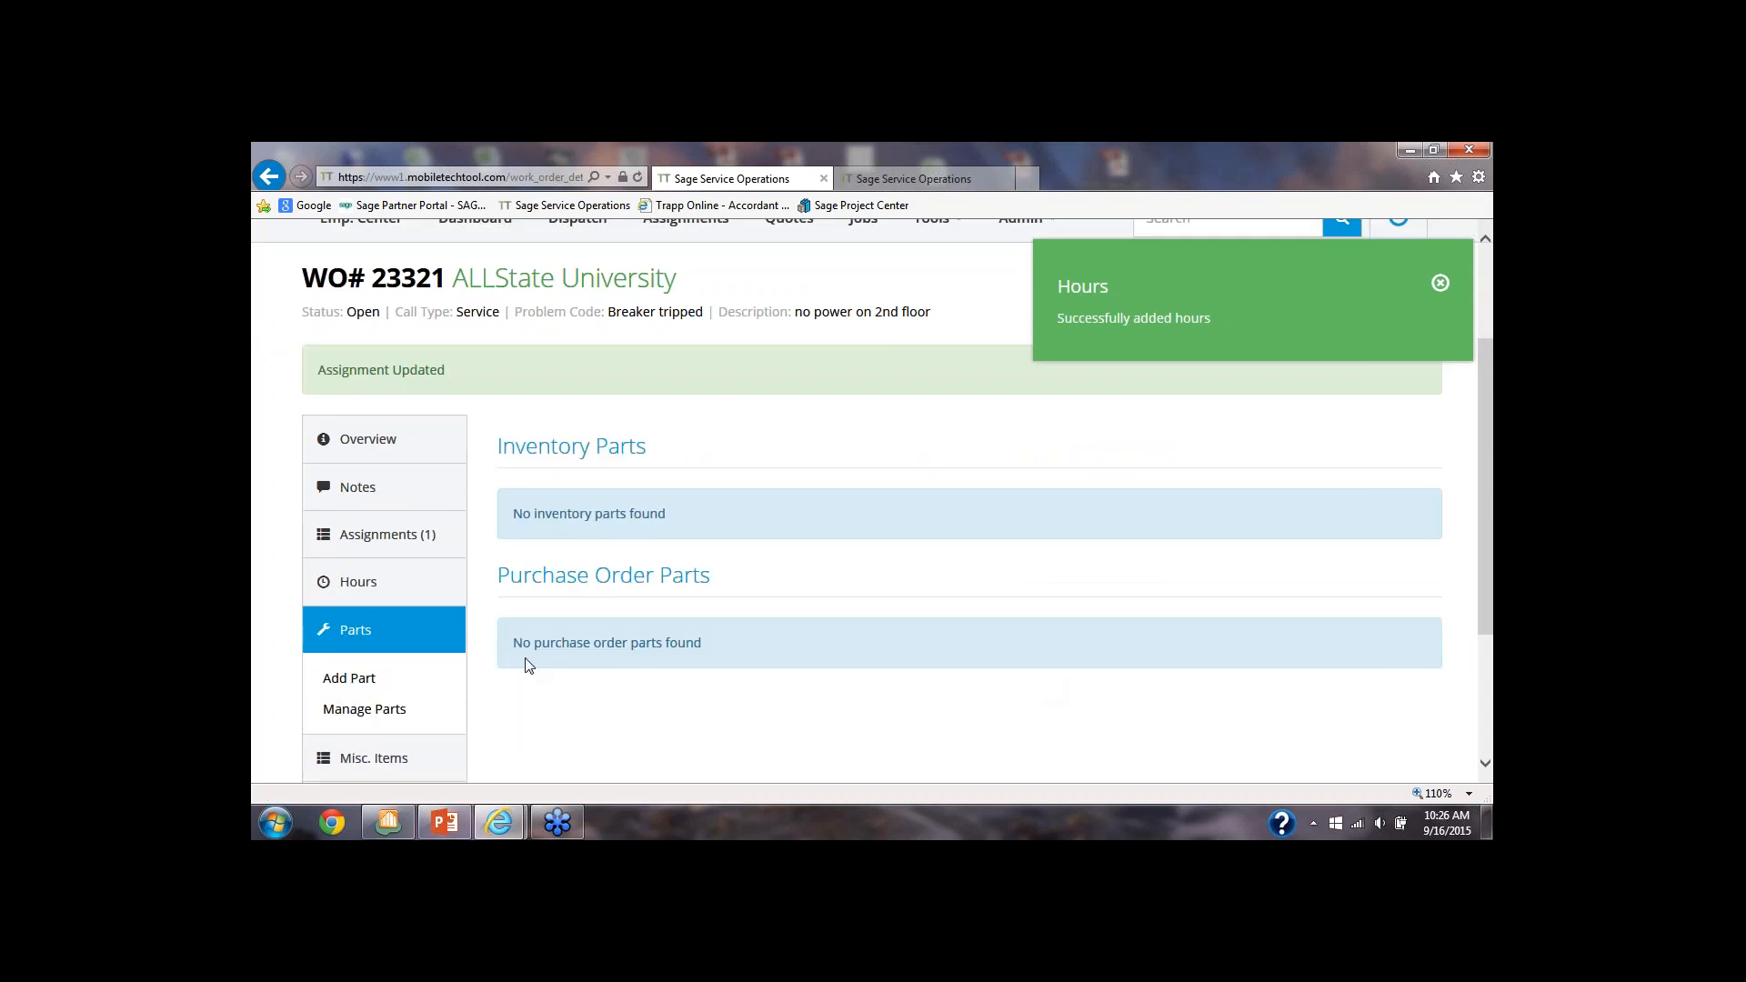
pyautogui.click(355, 682)
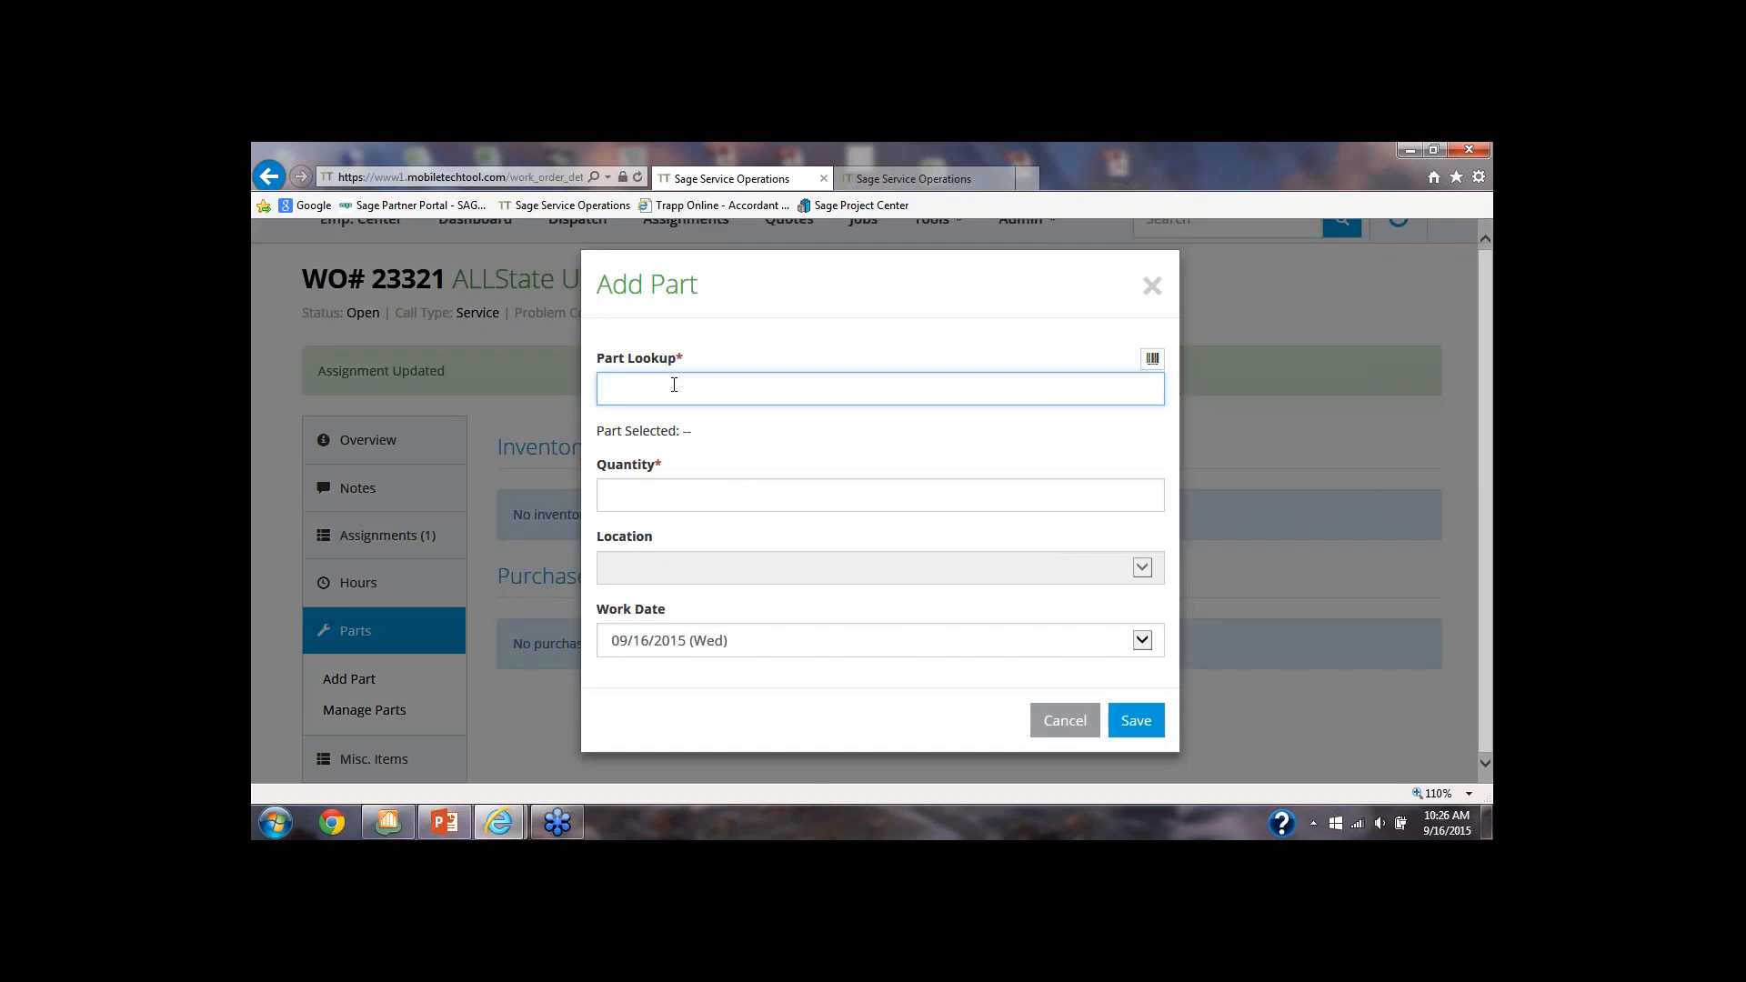
pyautogui.write('wire')
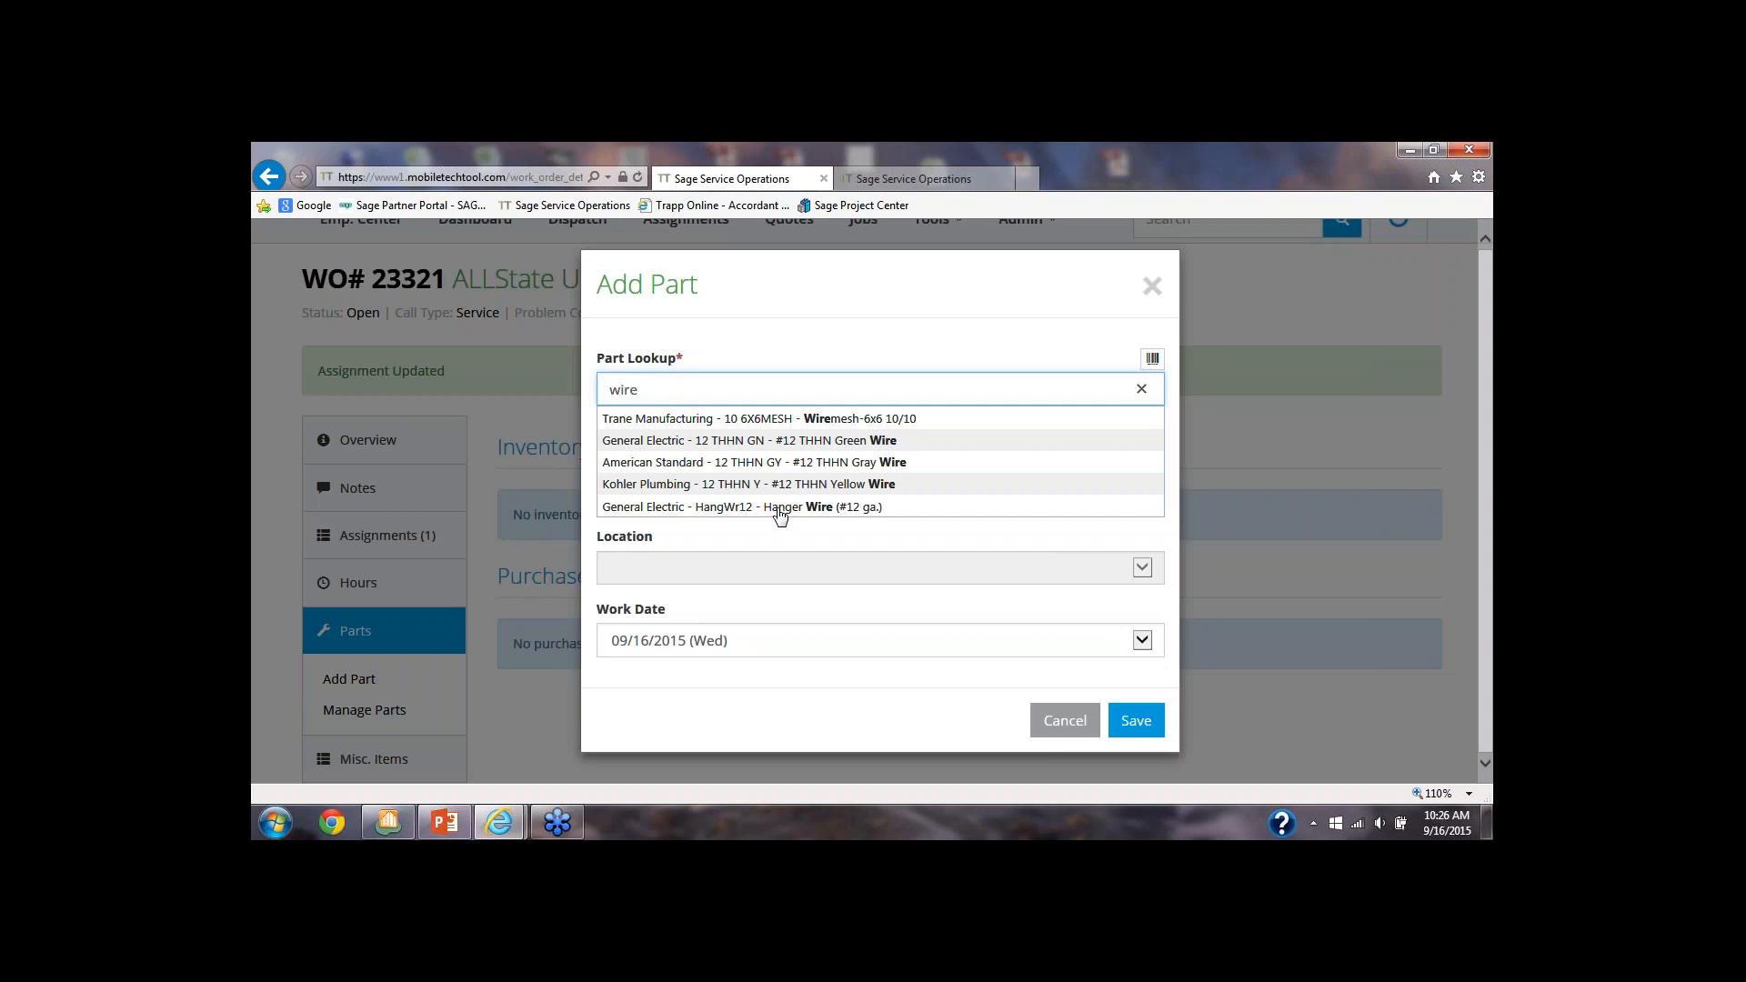
pyautogui.click(687, 441)
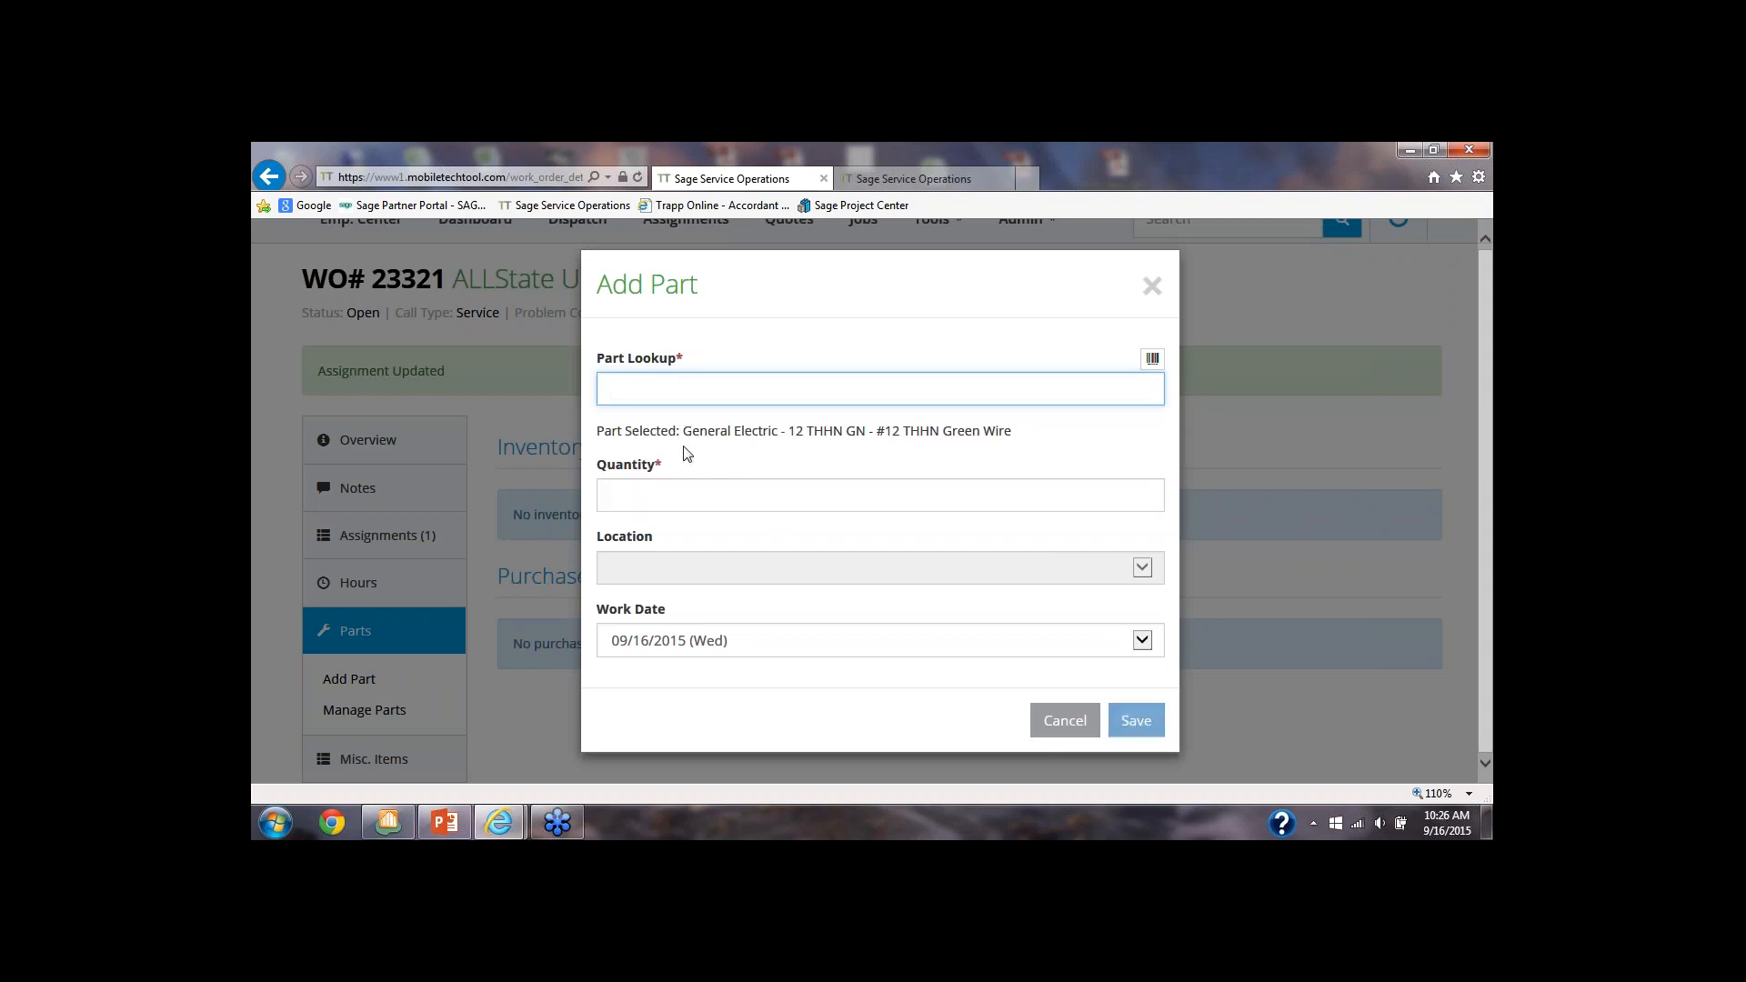
pyautogui.click(630, 493)
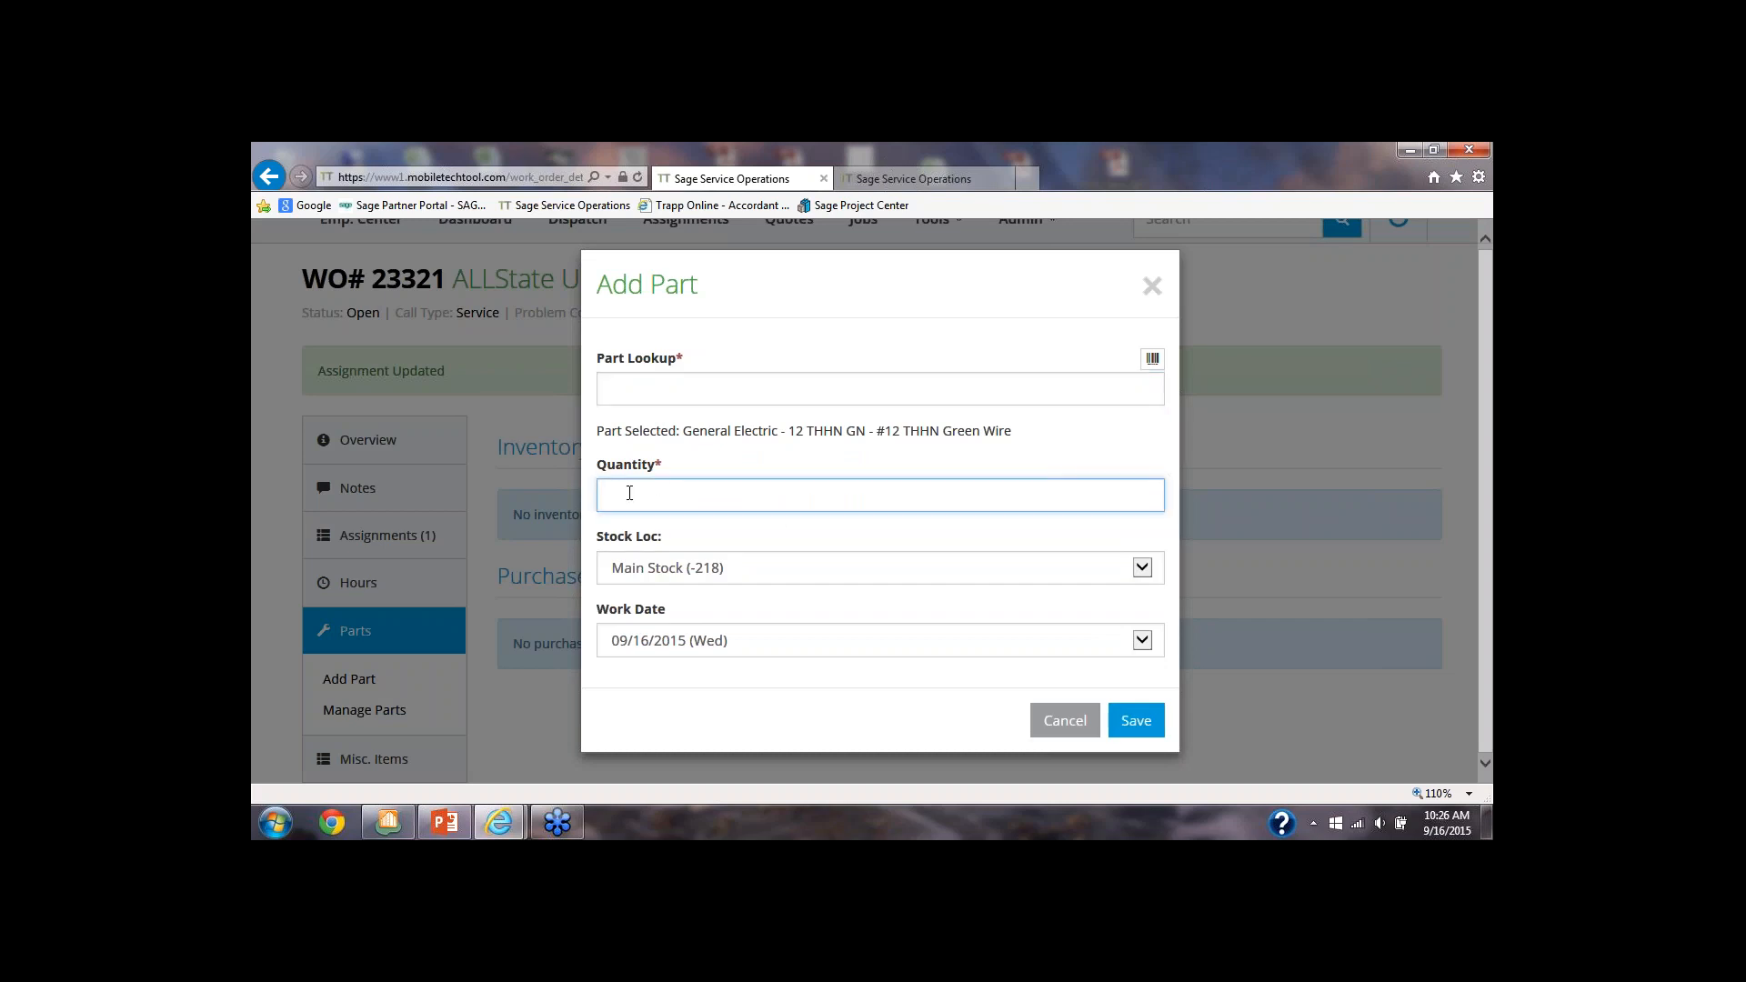
pyautogui.write('5')
pyautogui.press('Tab')
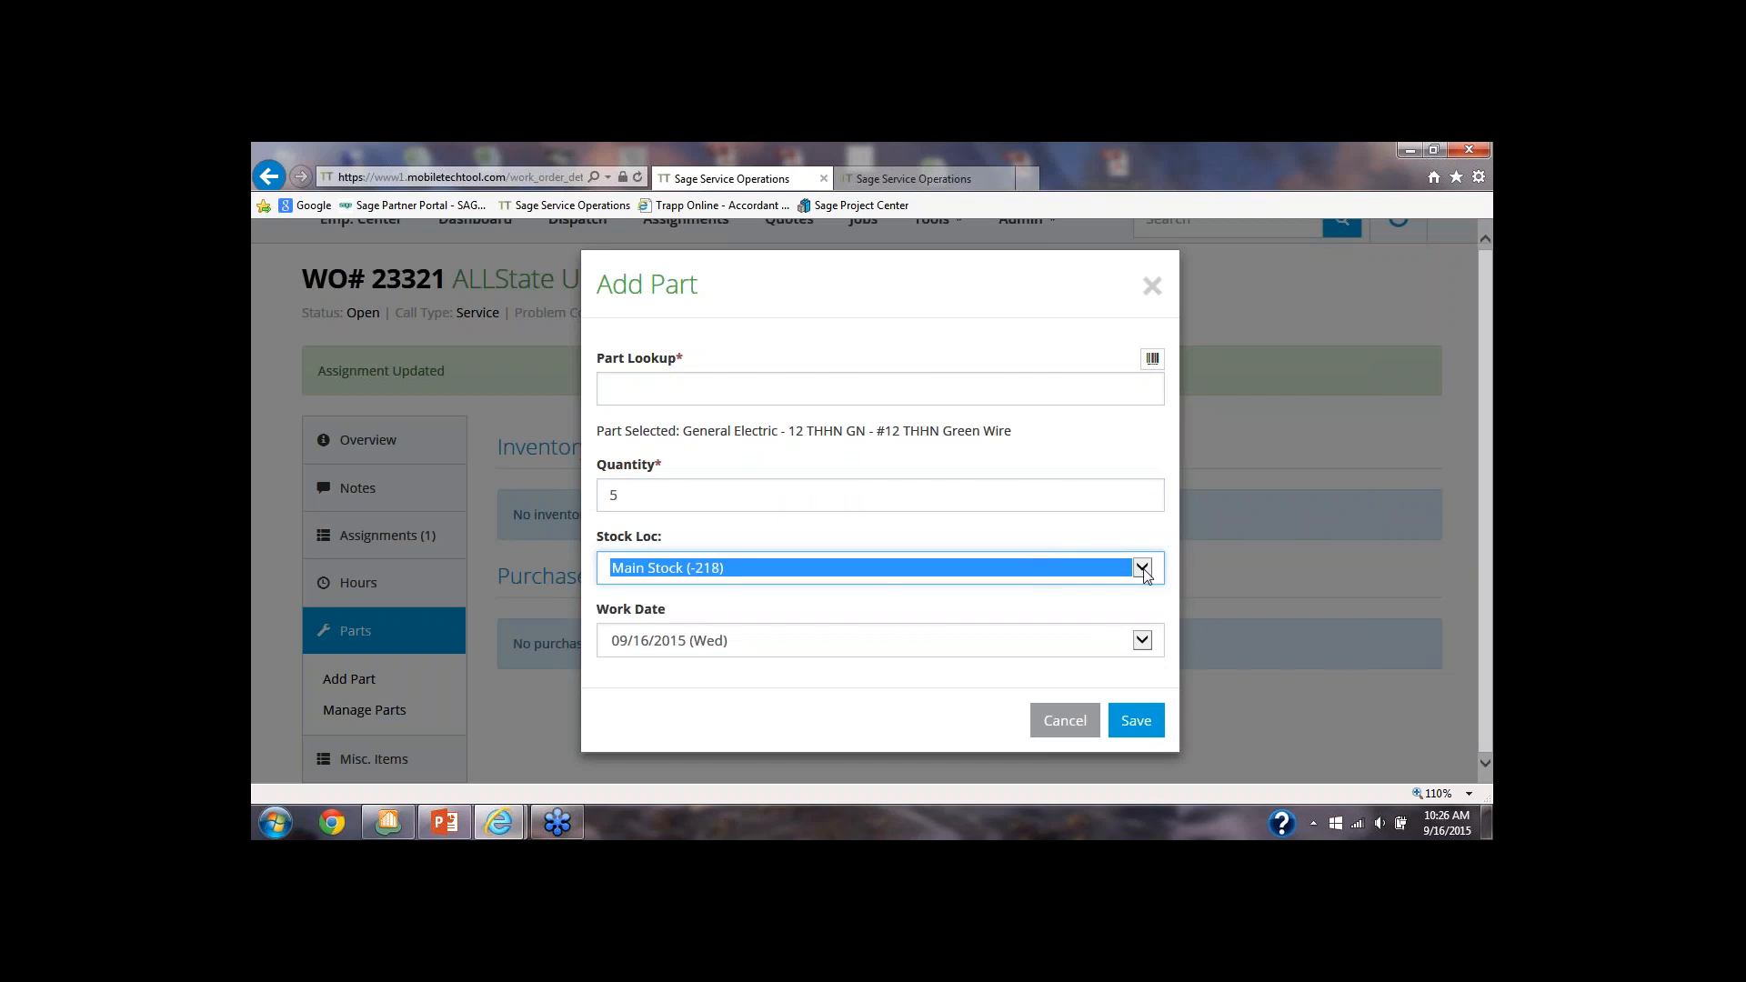
pyautogui.click(1142, 569)
pyautogui.click(1142, 568)
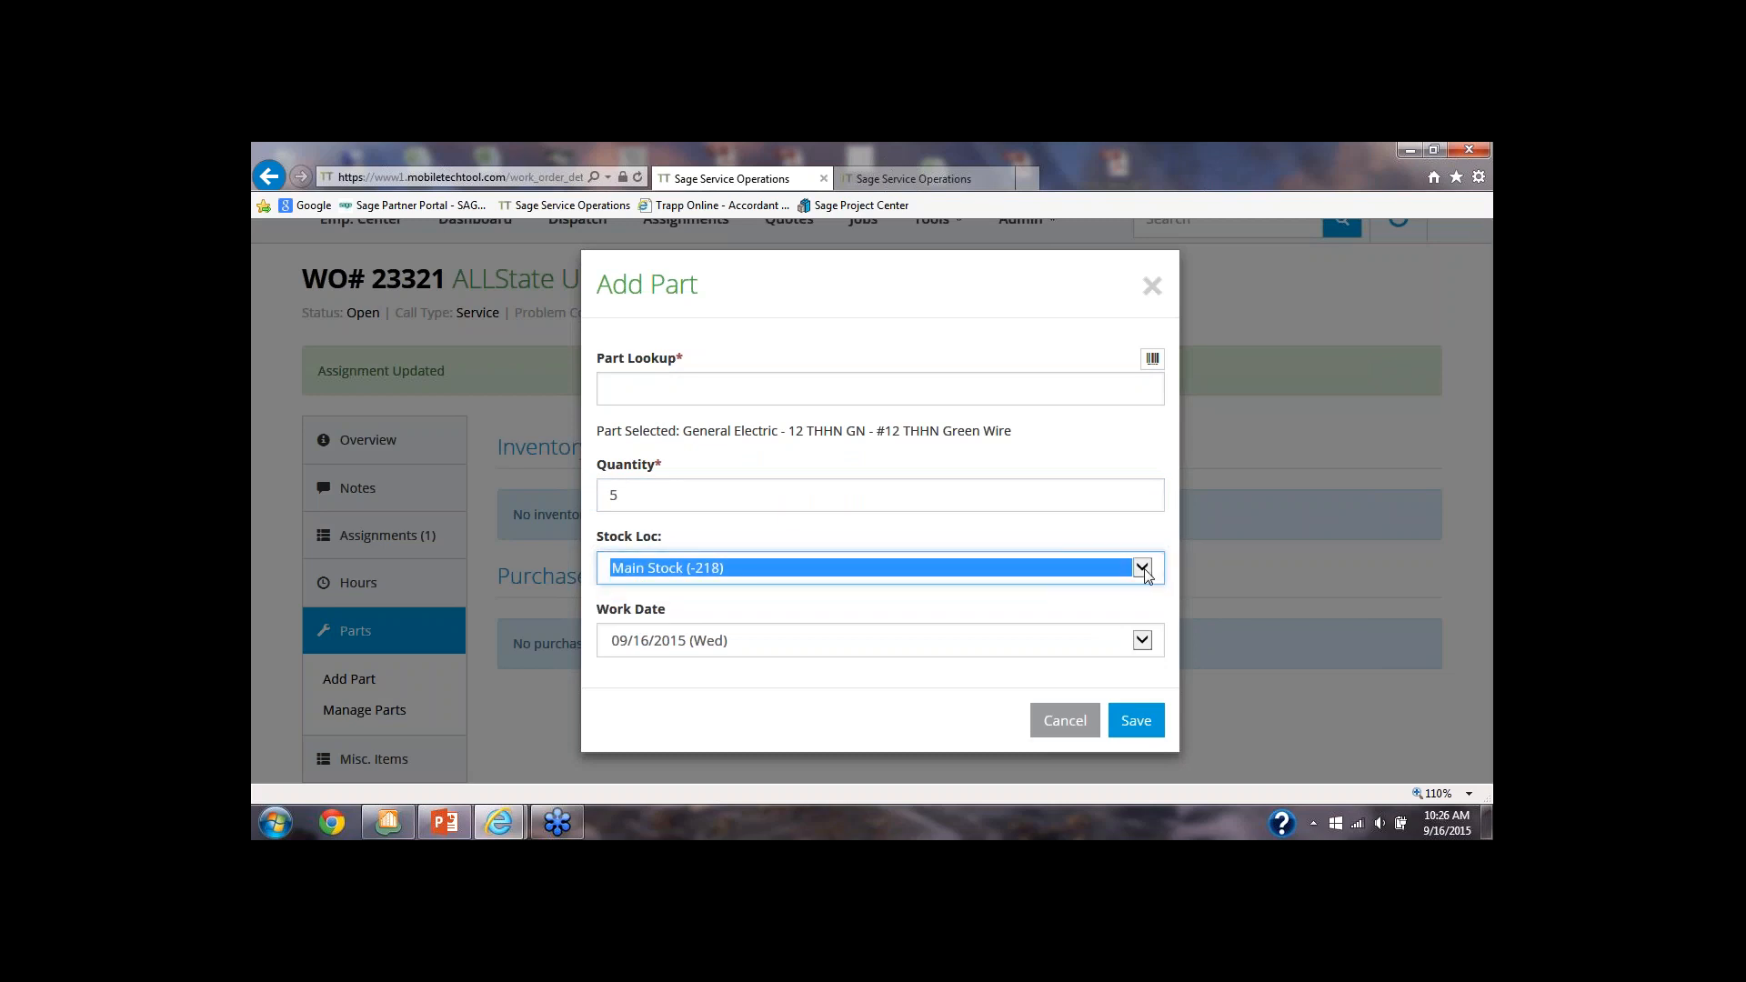
pyautogui.click(1130, 723)
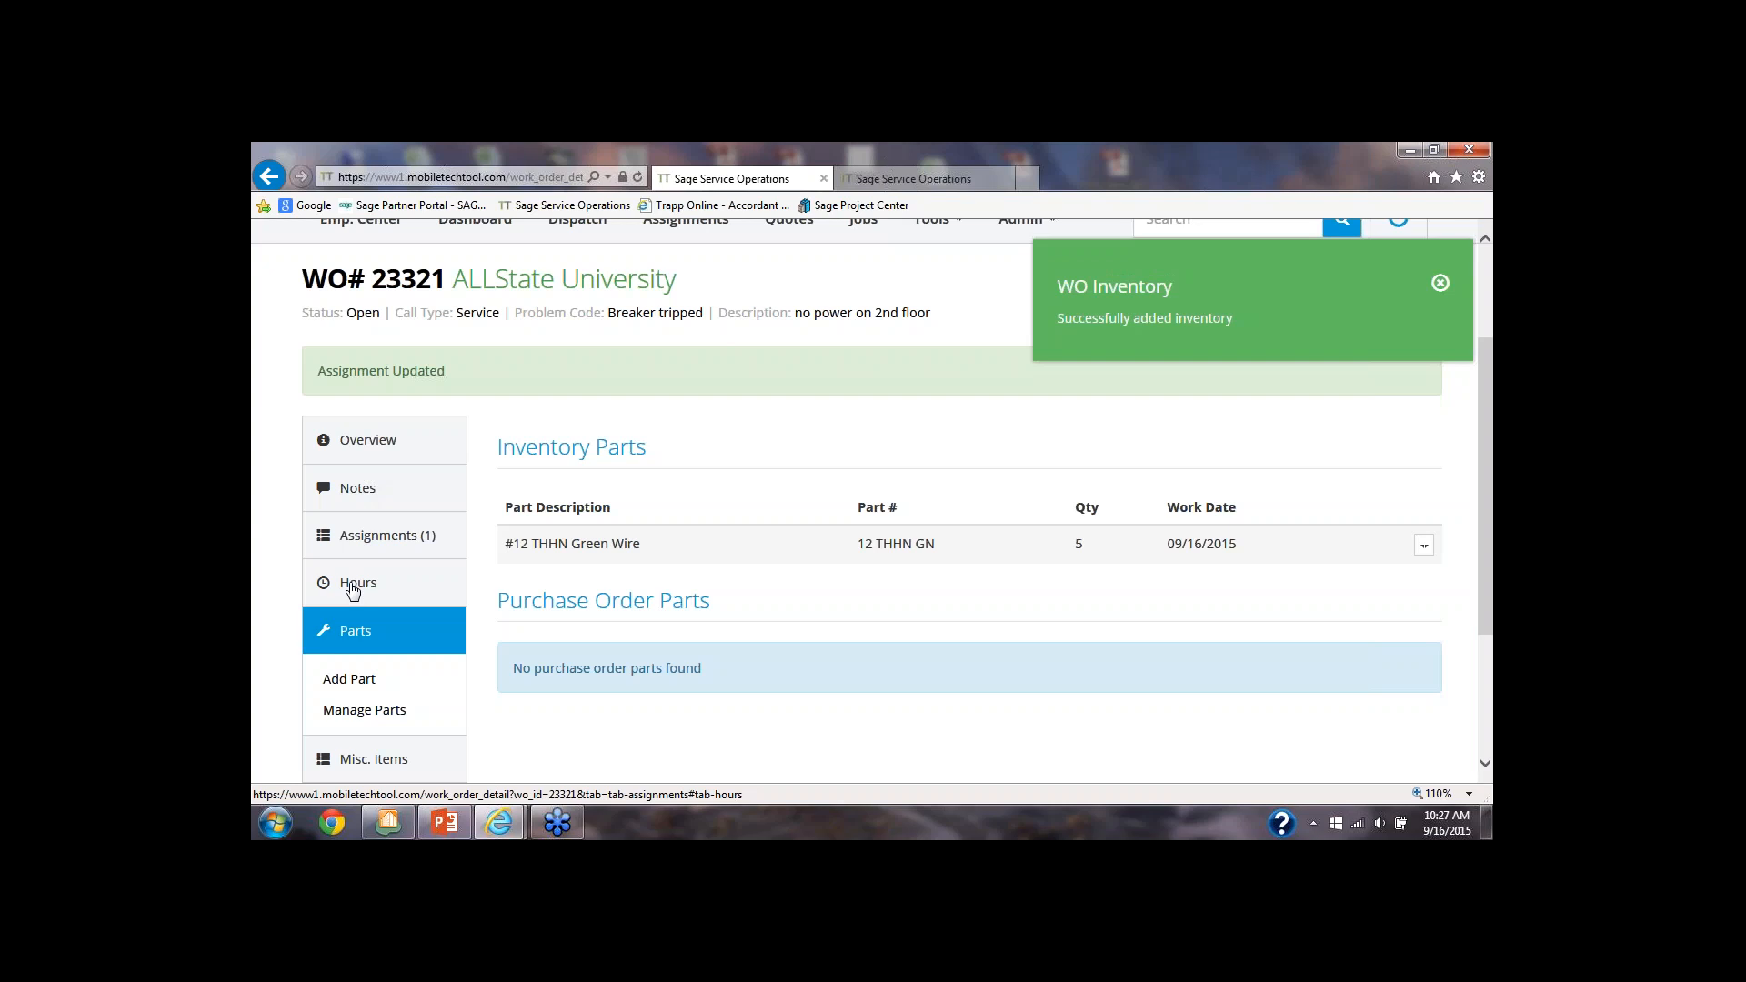
# Update the technician's assignment status on the ALLState University work order to Completed
pyautogui.click(368, 536)
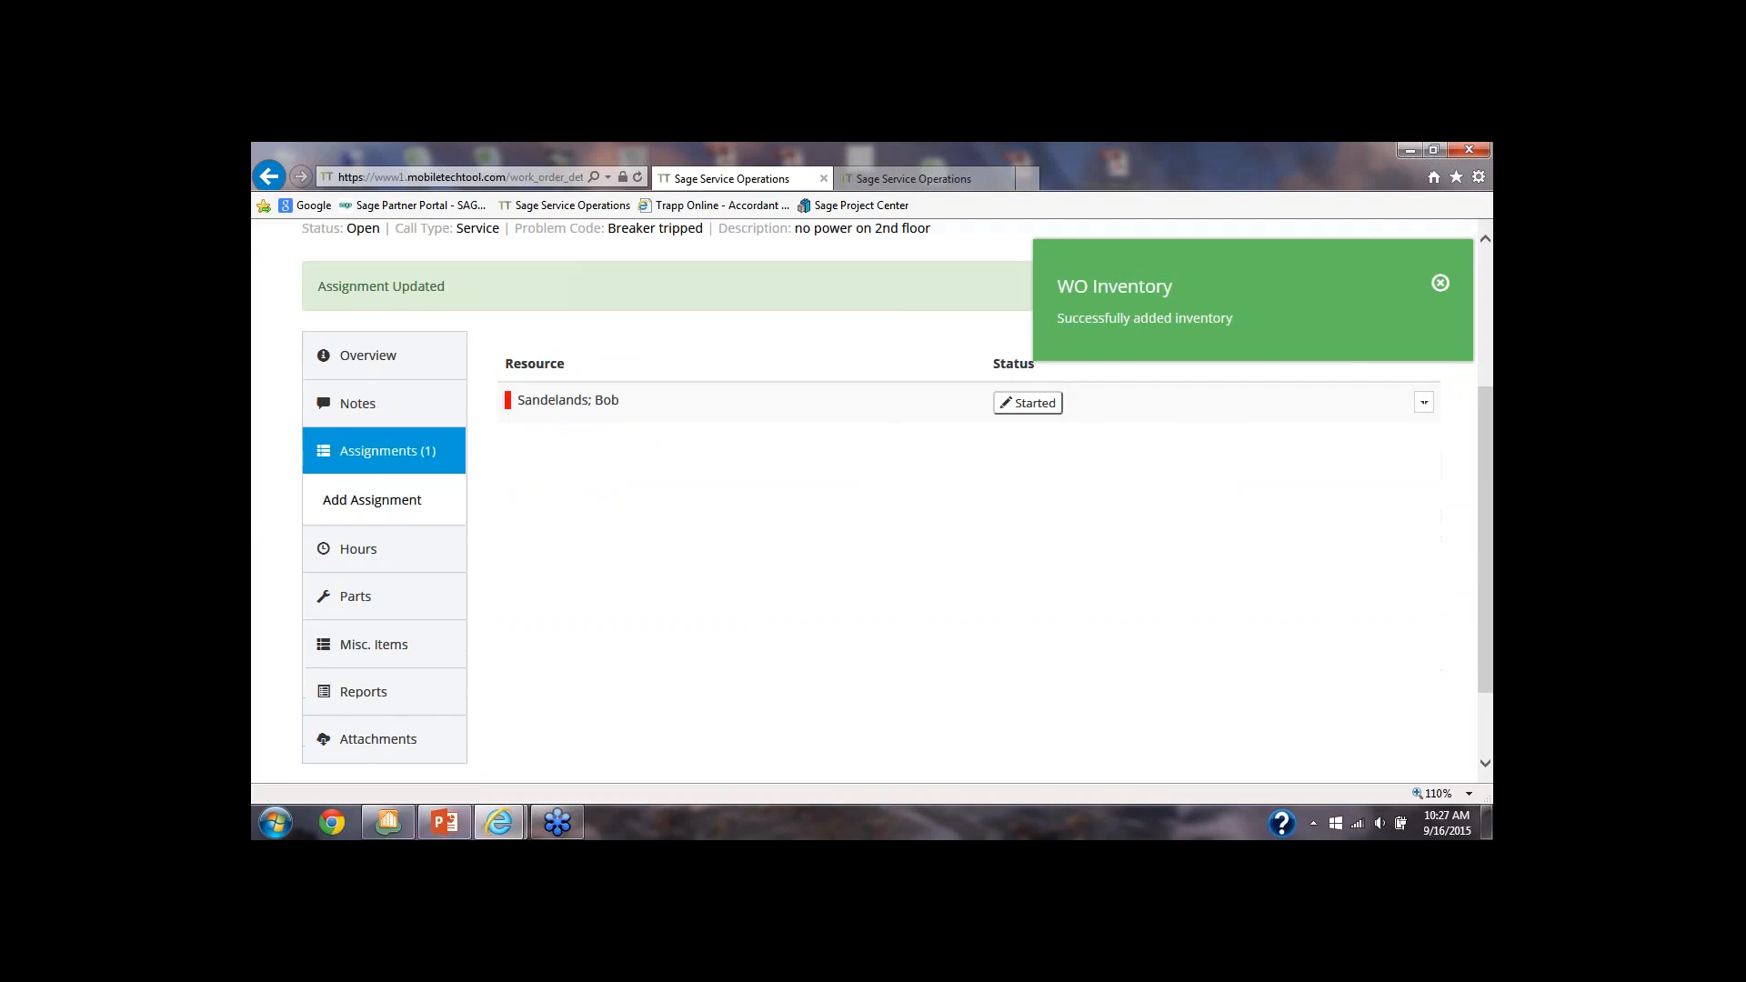
pyautogui.click(1028, 403)
pyautogui.click(1140, 439)
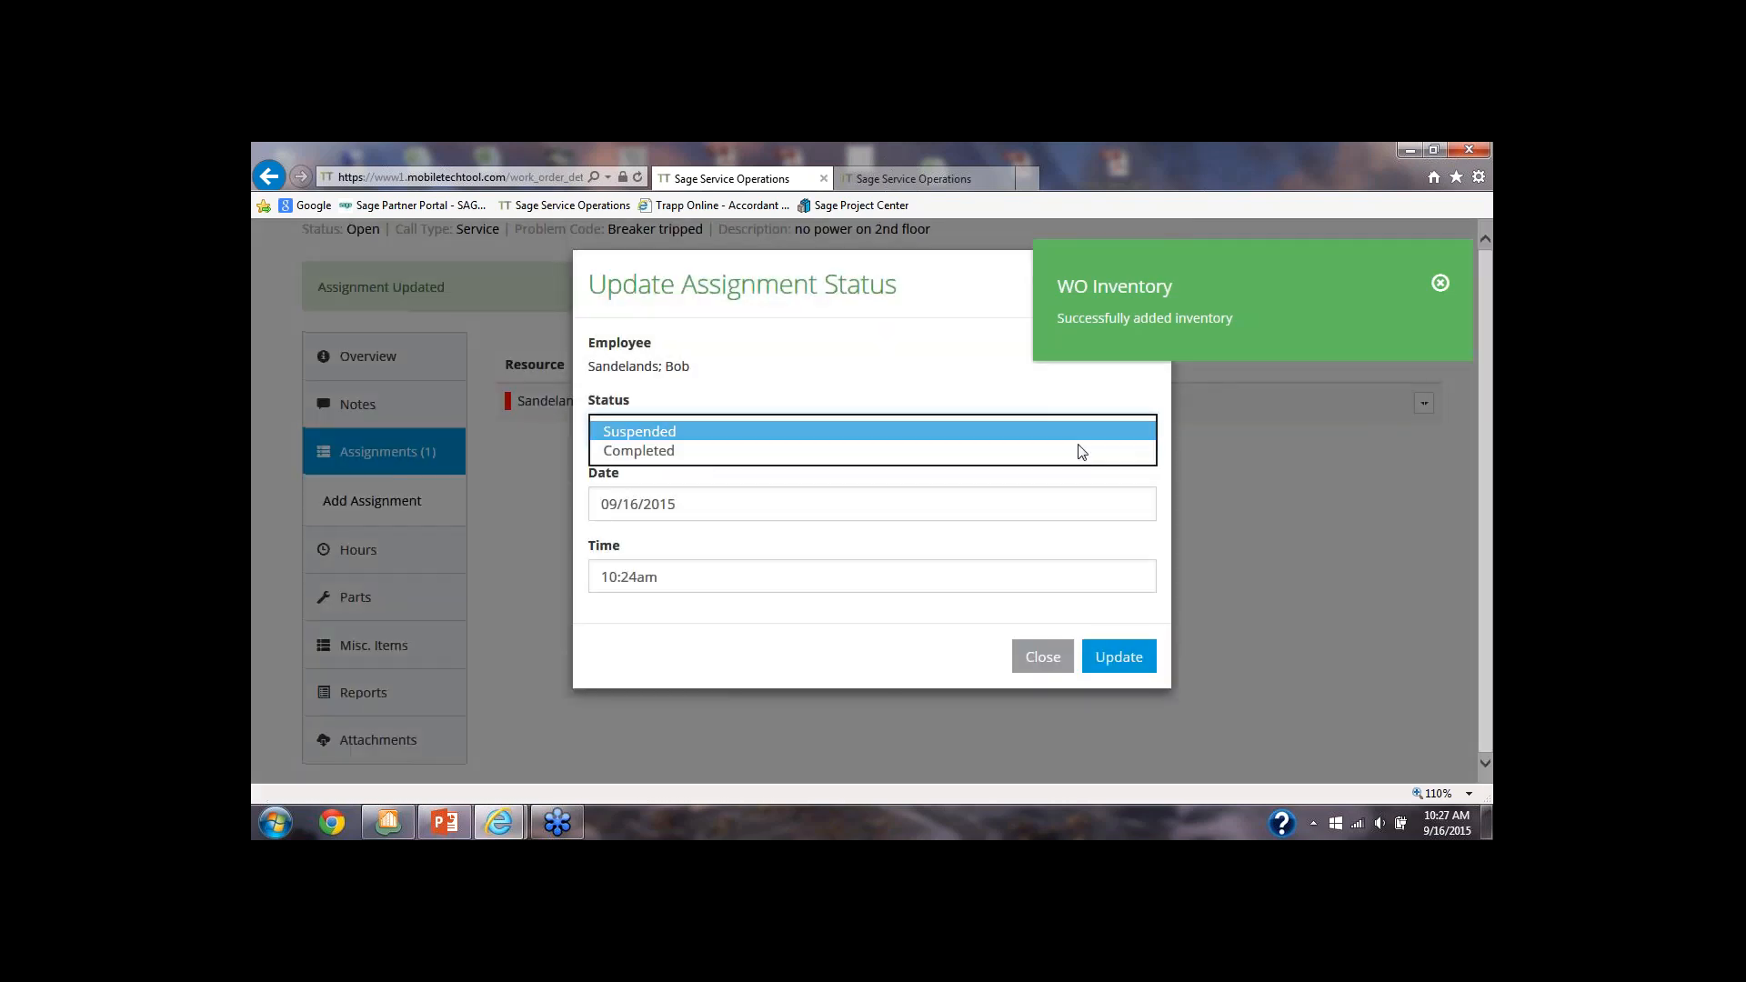
pyautogui.click(614, 452)
pyautogui.press('Tab')
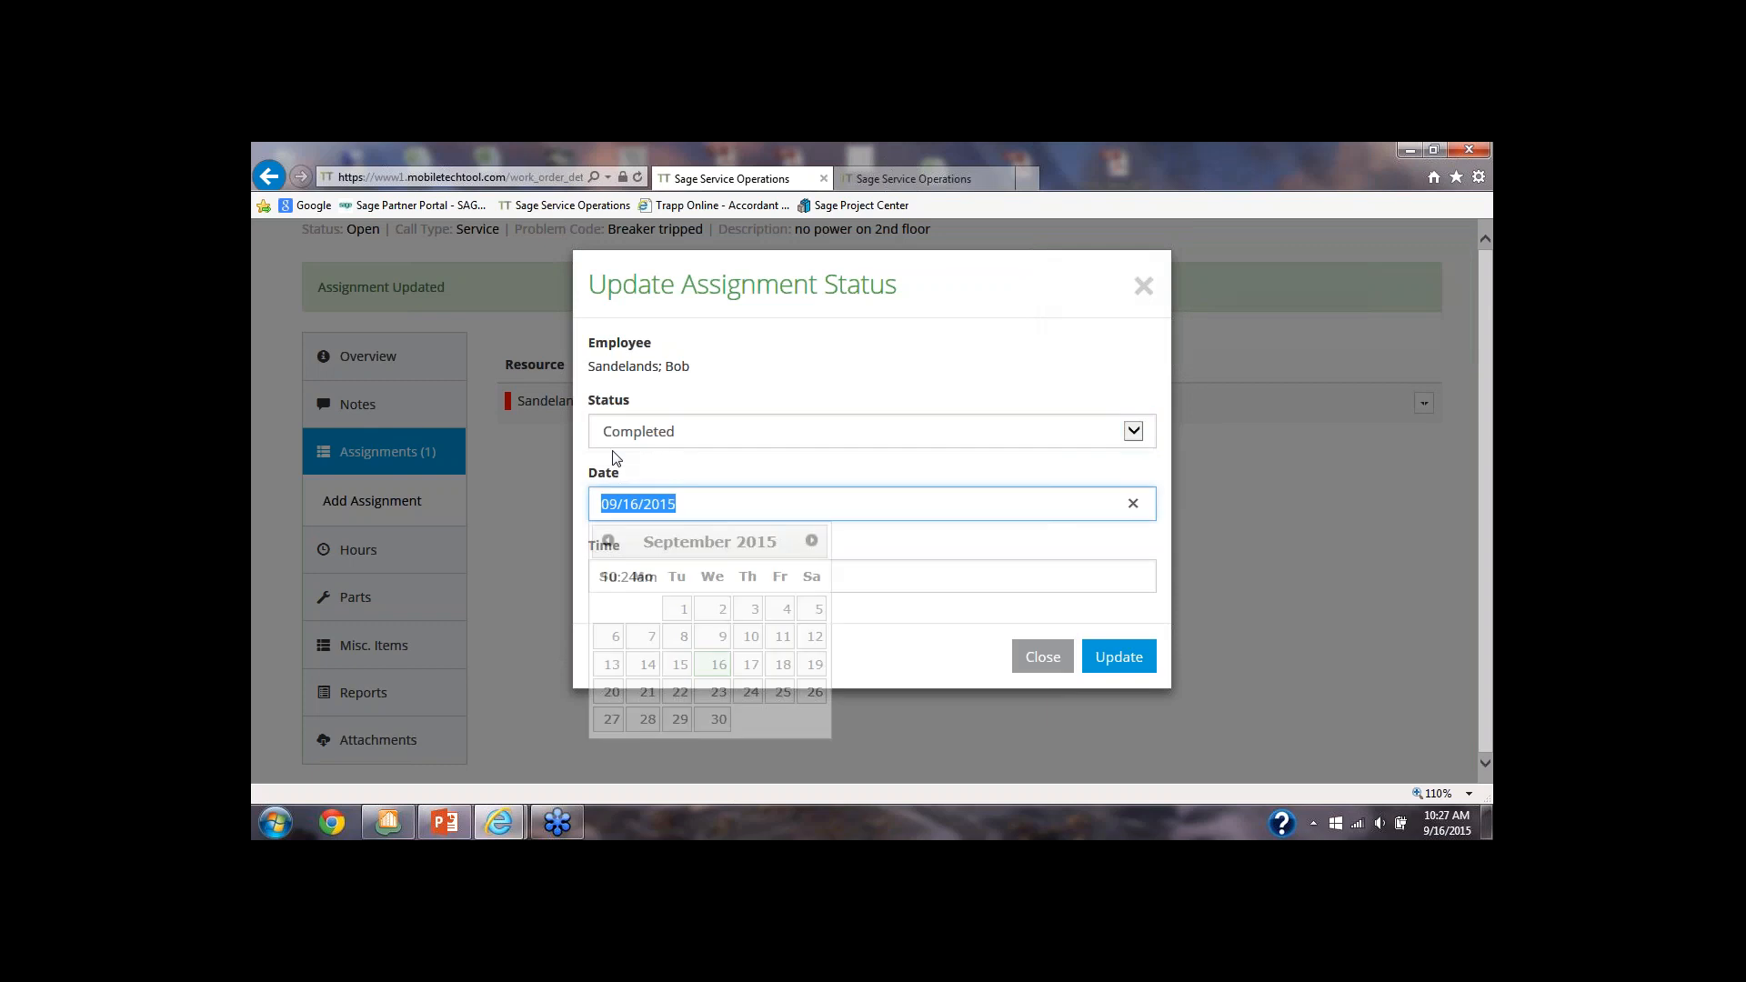
pyautogui.press('Tab')
pyautogui.press('Tab')
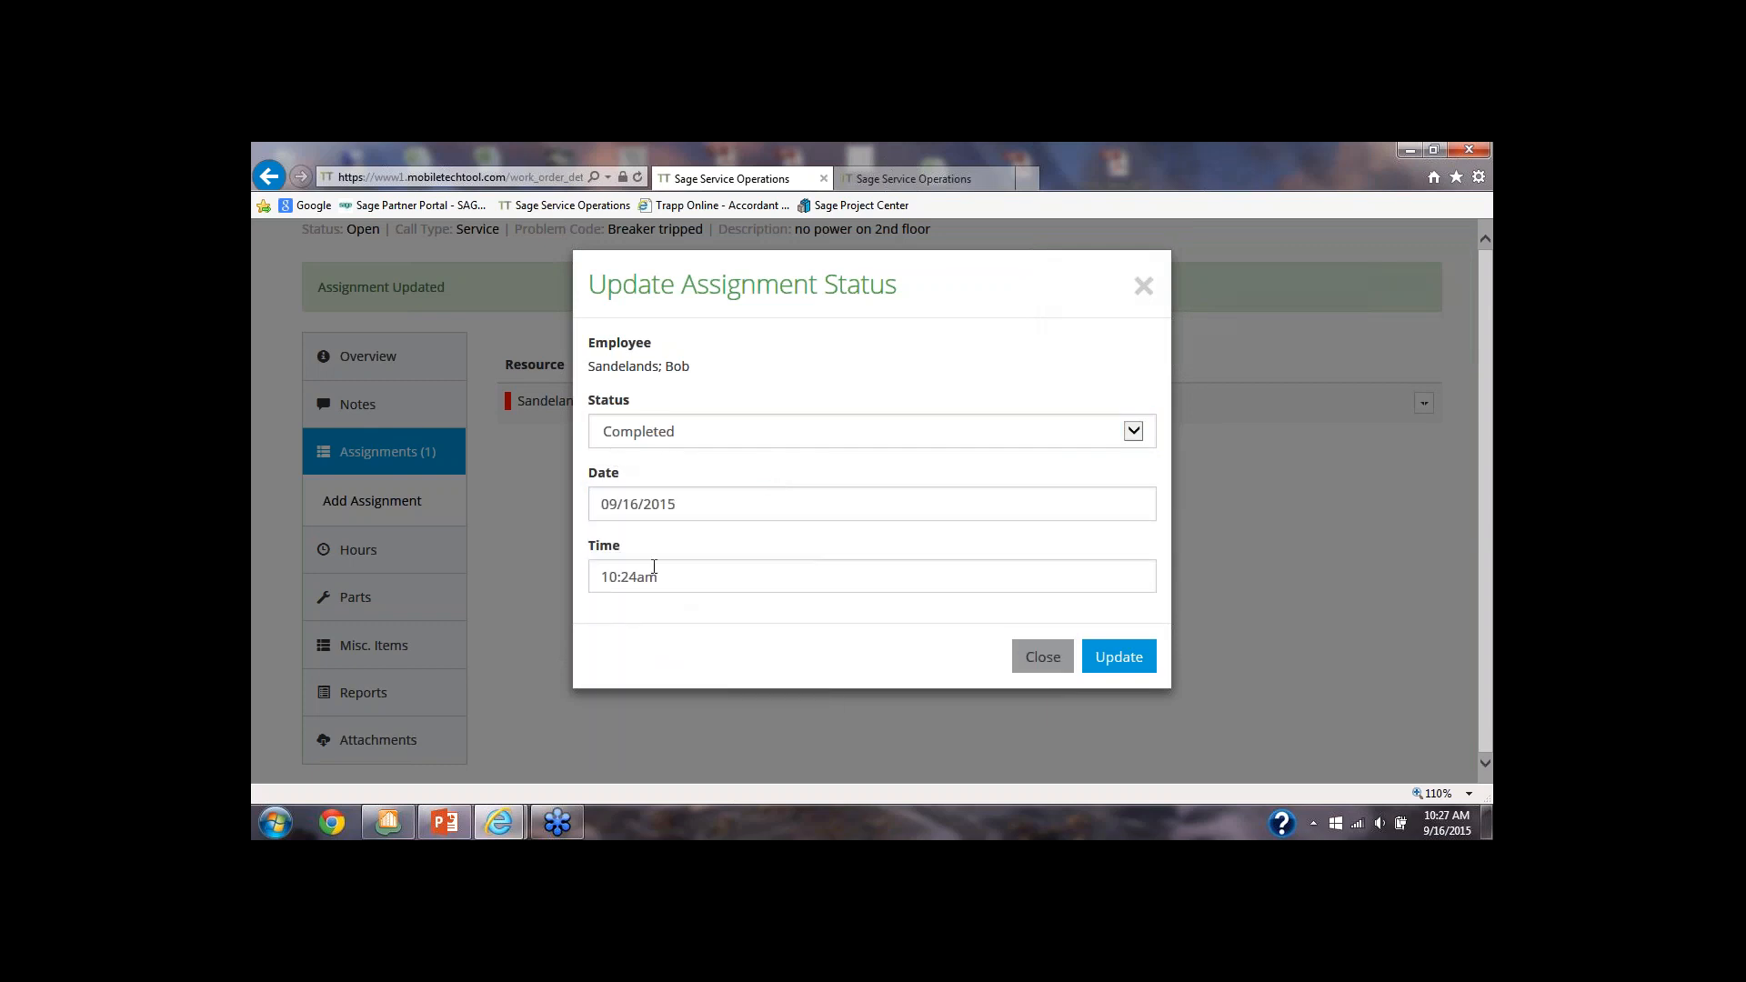
pyautogui.click(1112, 653)
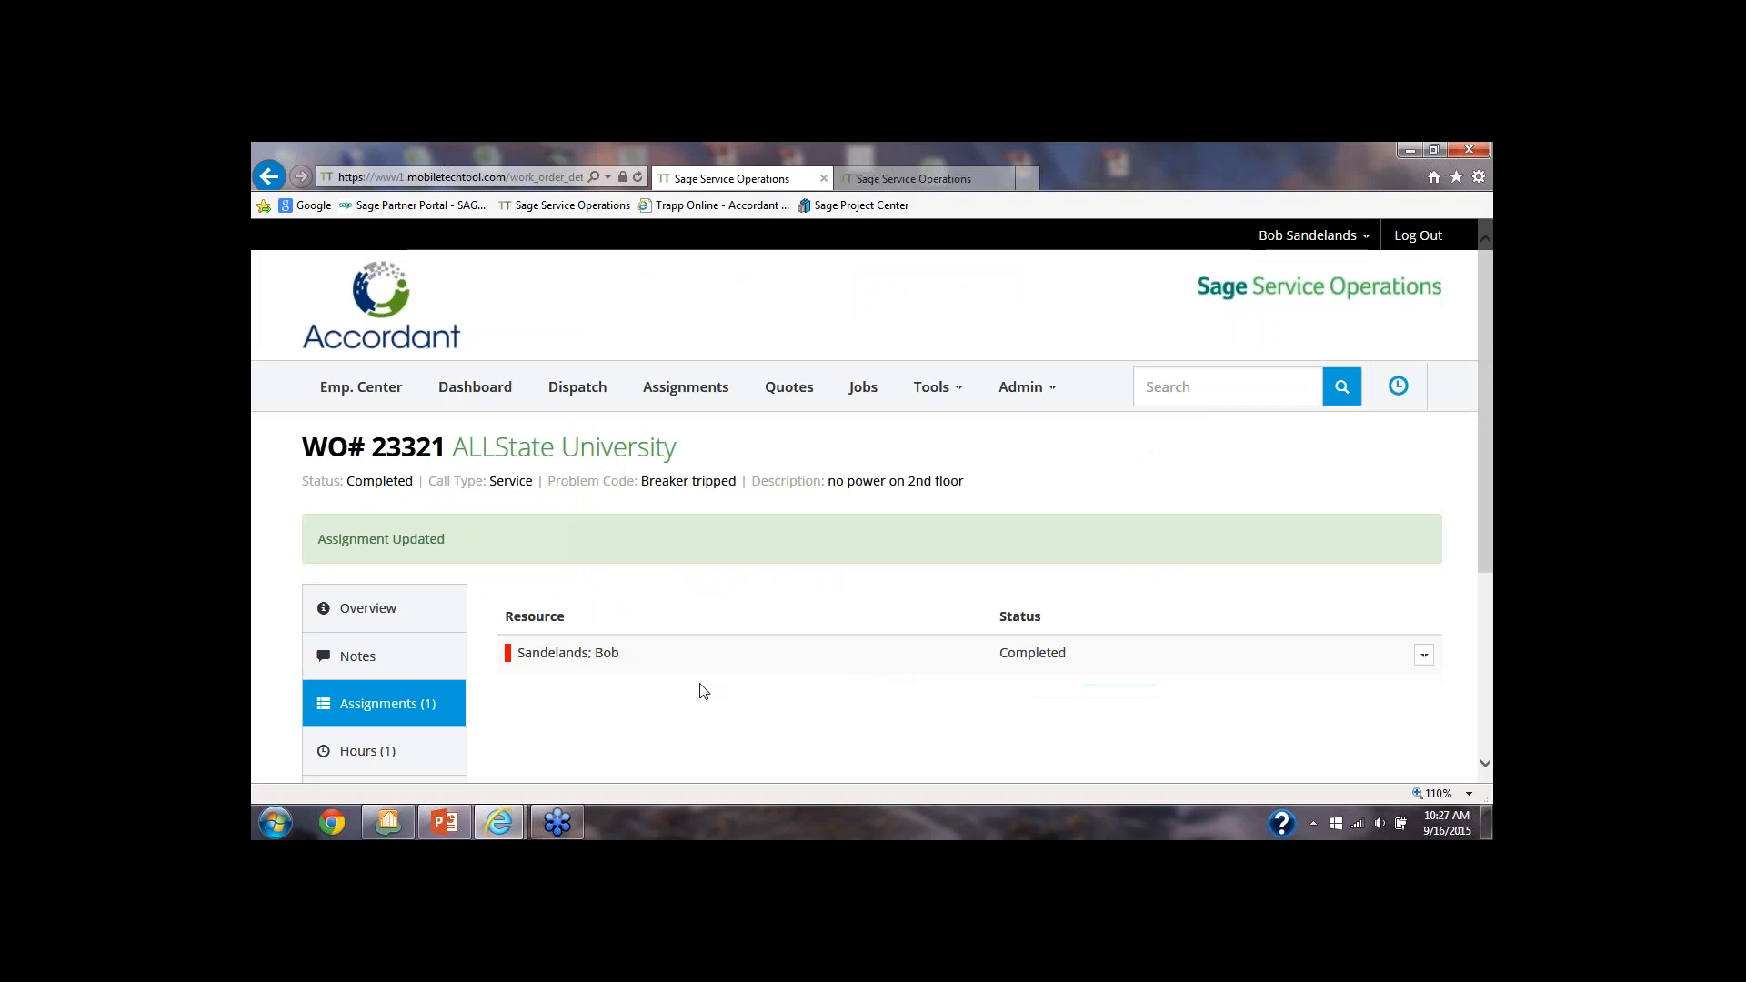
# Create a service report for the work order covering 09/16/2015 (Wed)
pyautogui.scroll(-3, 499, 675)
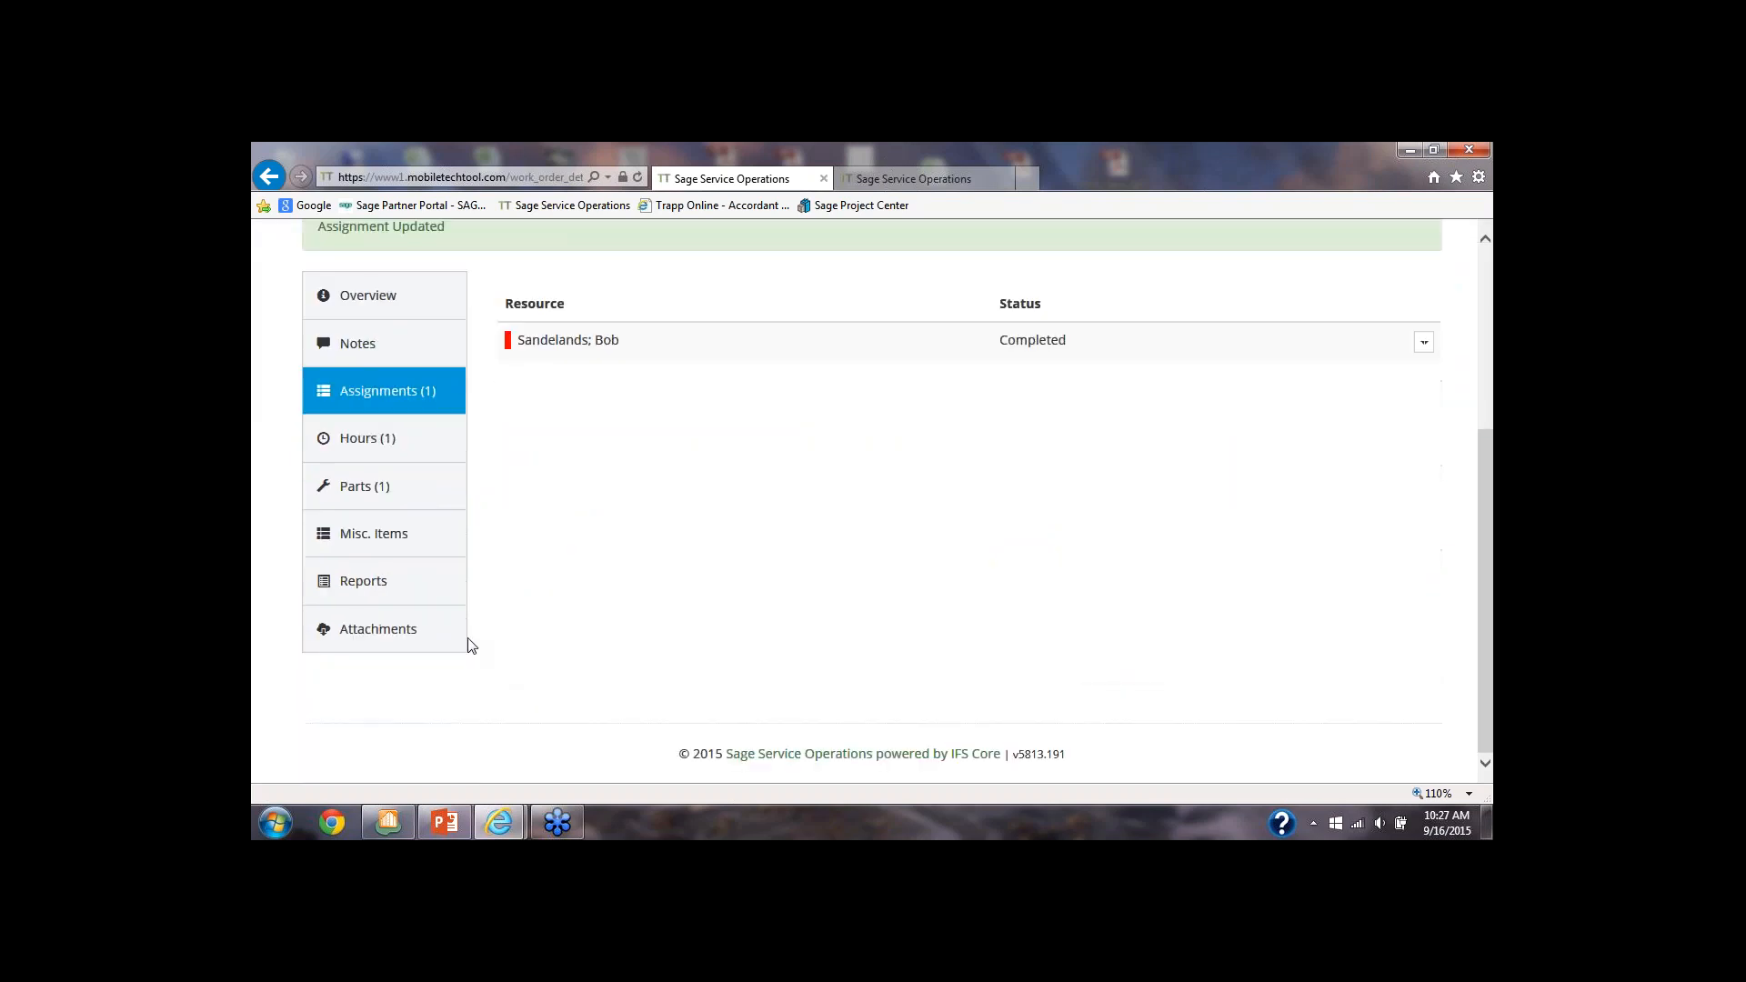
pyautogui.click(372, 586)
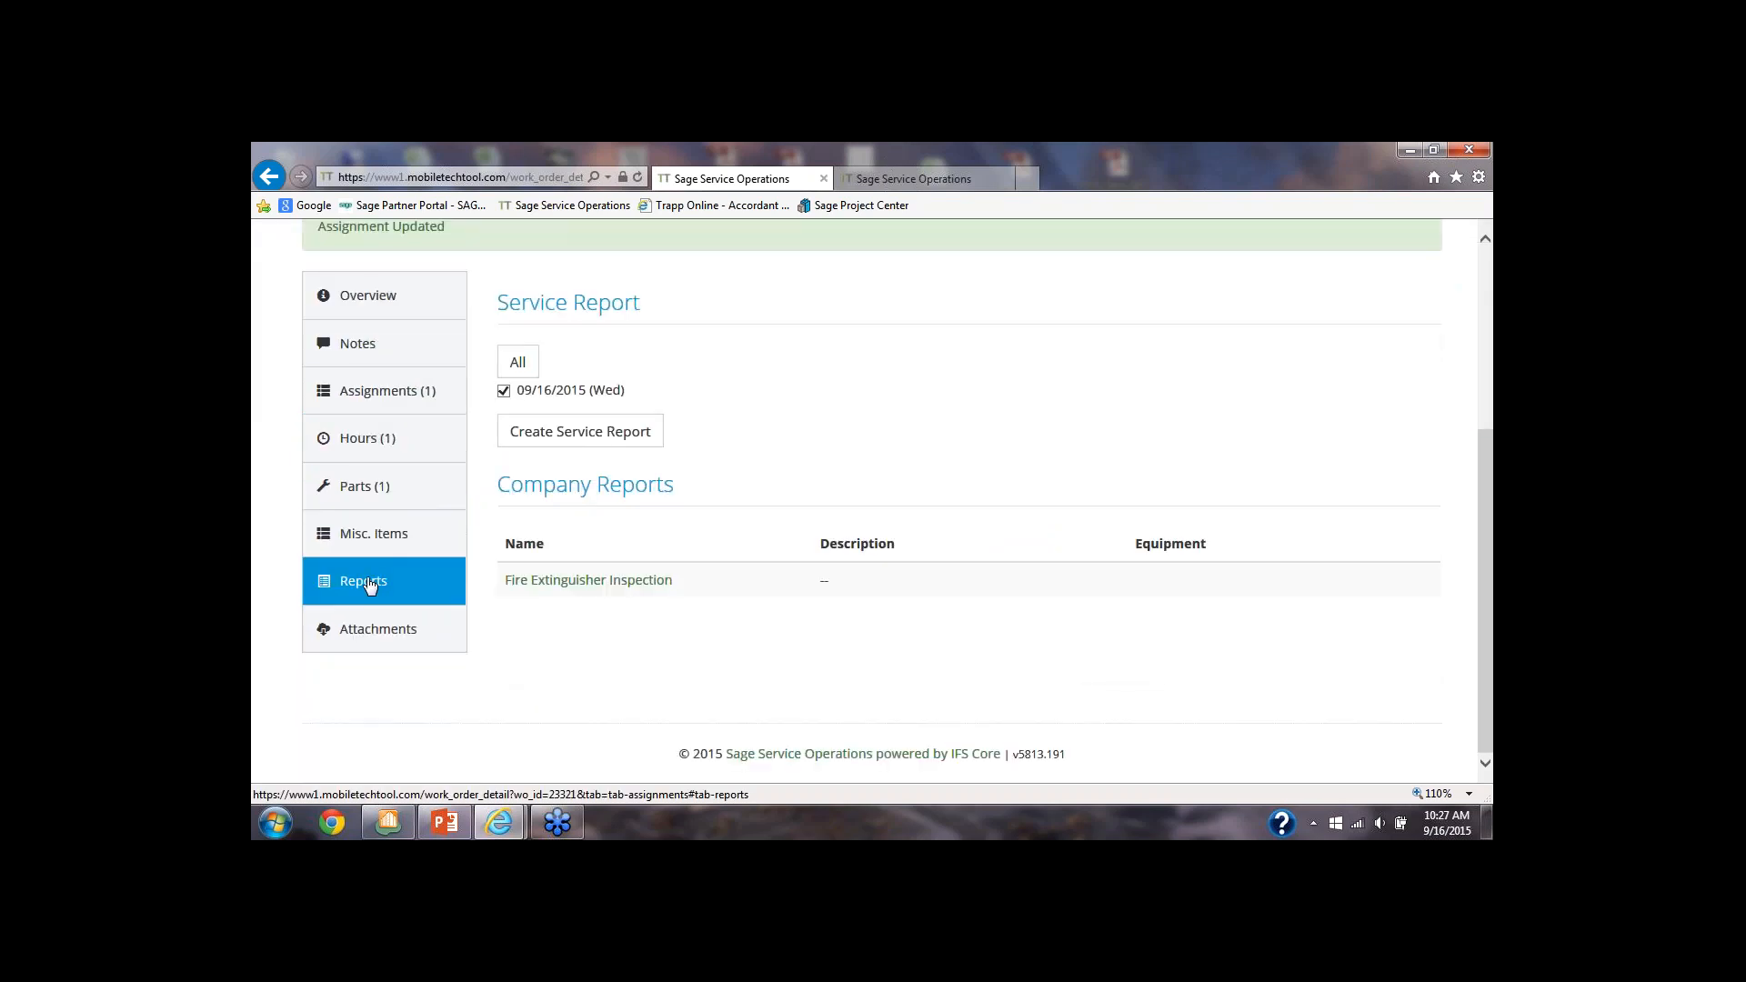
pyautogui.click(593, 434)
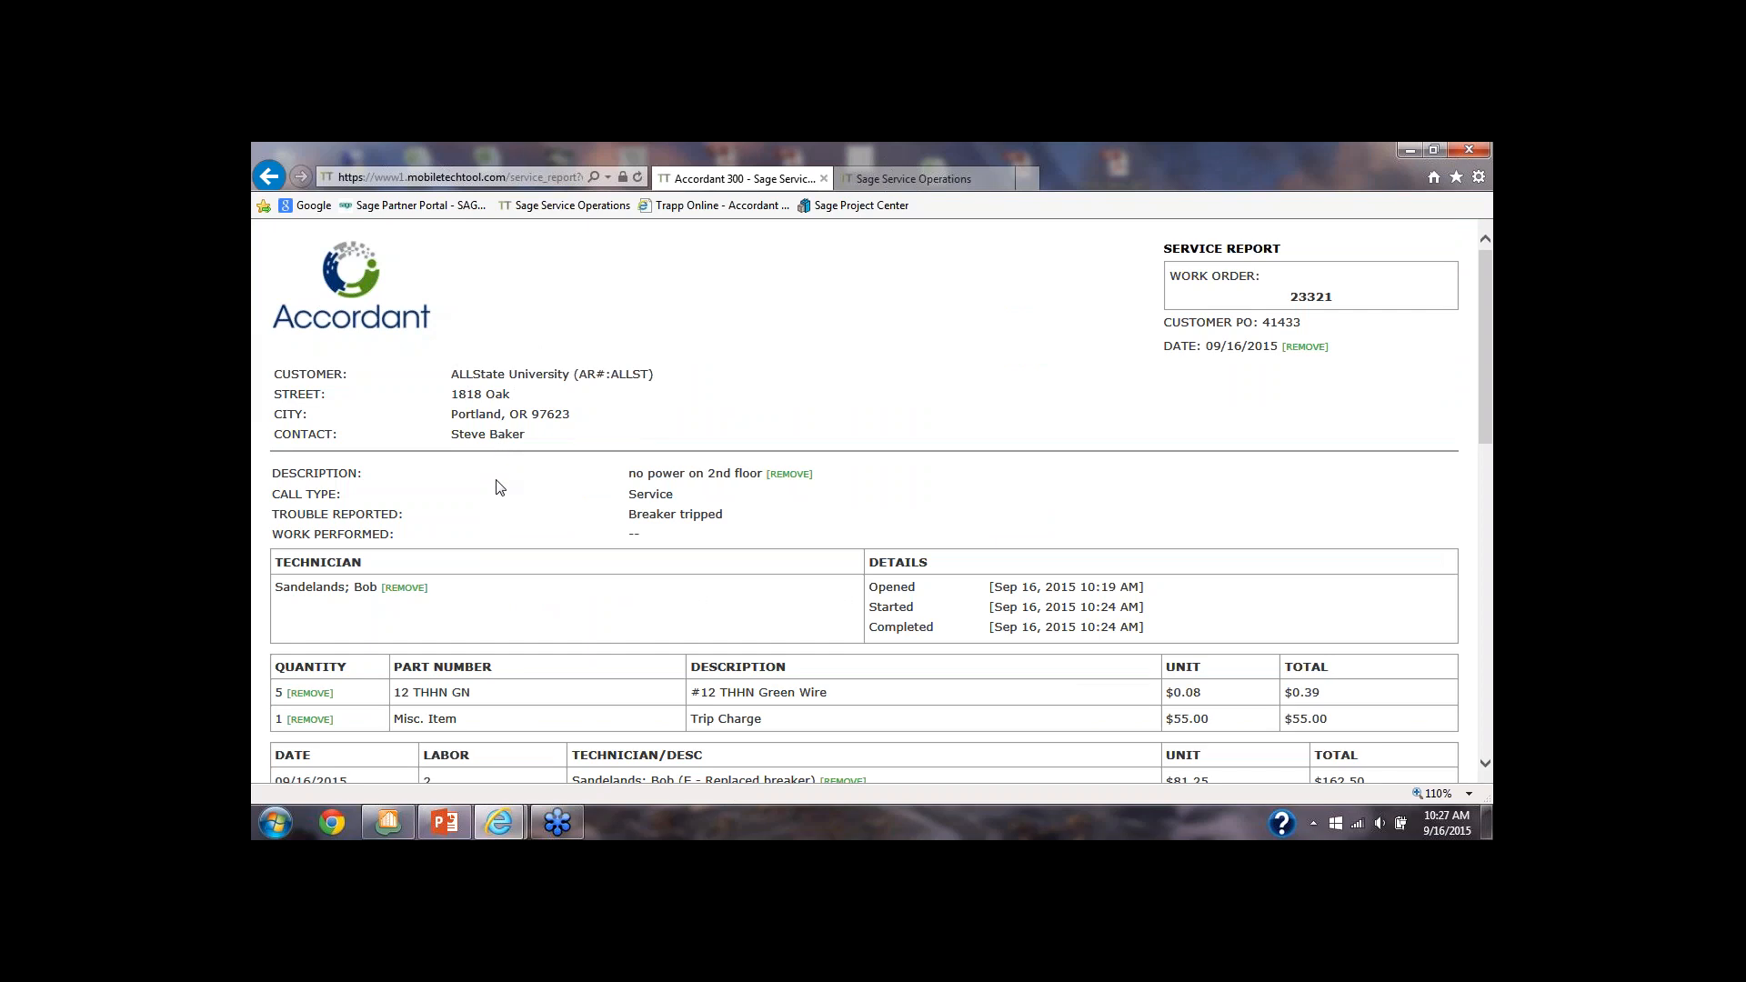
# Review the service report's times and parts, and remove the Trip Charge line from it
pyautogui.scroll(-2, 497, 487)
pyautogui.scroll(2, 498, 487)
pyautogui.scroll(-1, 498, 487)
pyautogui.scroll(-1, 498, 487)
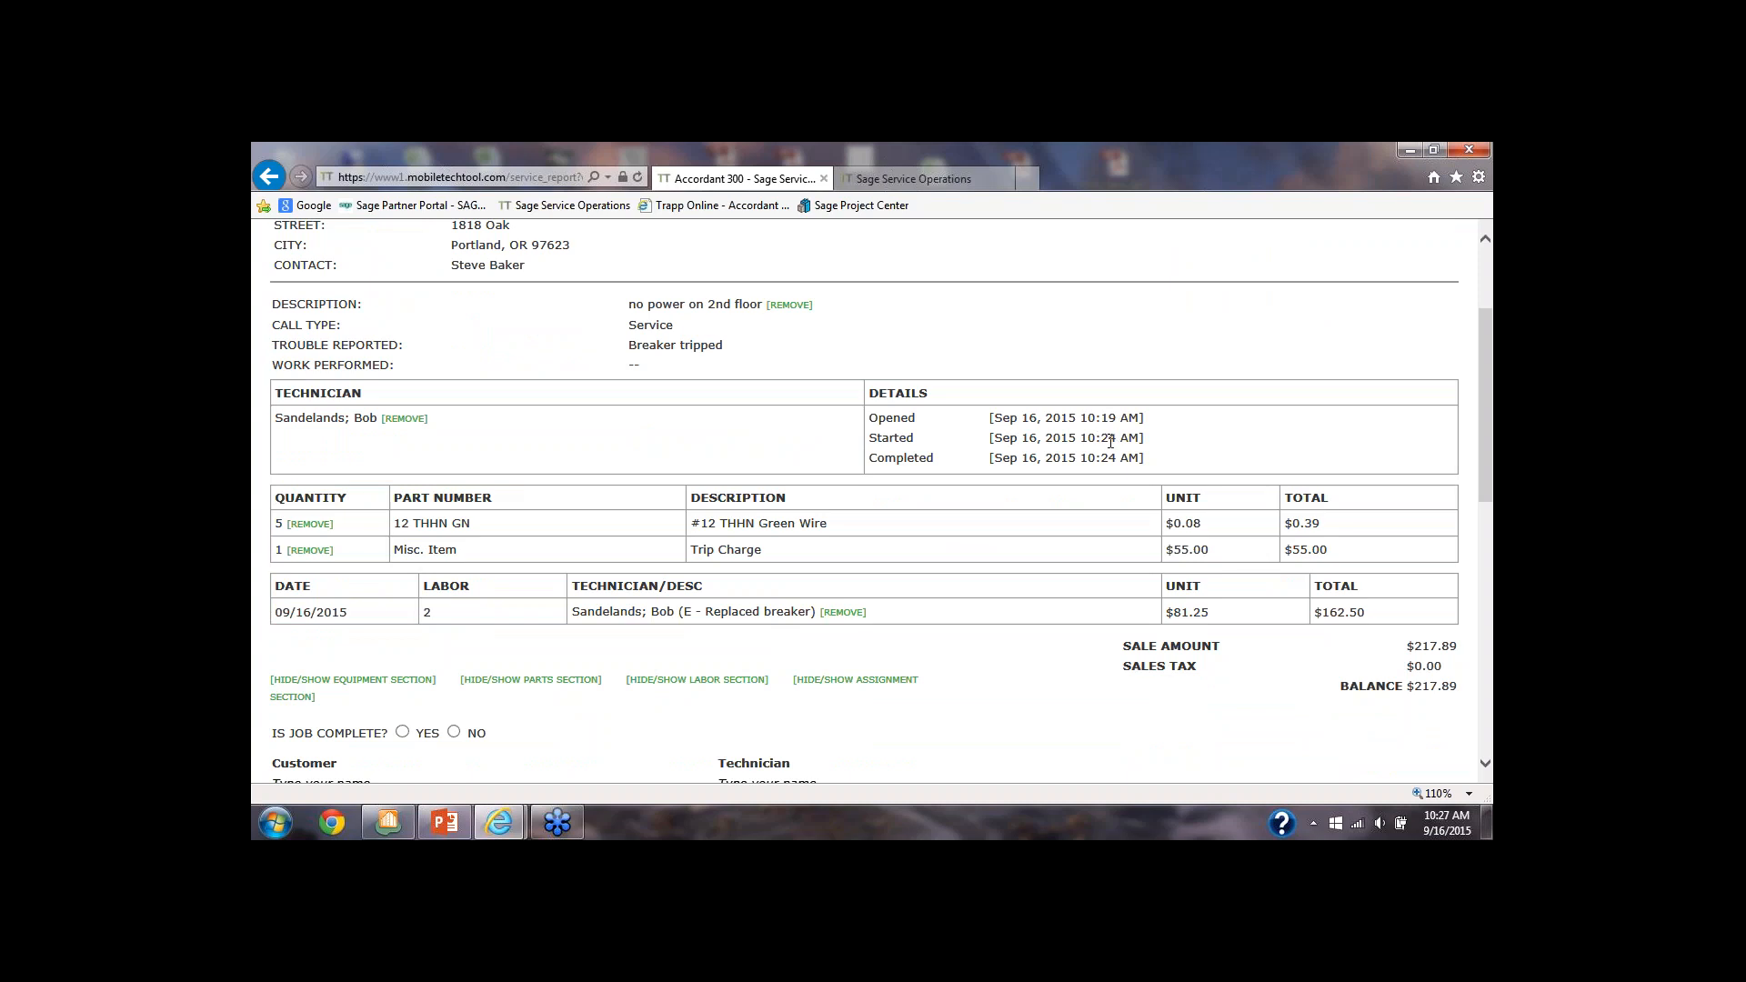
pyautogui.moveTo(1102, 456); pyautogui.dragTo(1122, 456)
pyautogui.scroll(-1, 1066, 498)
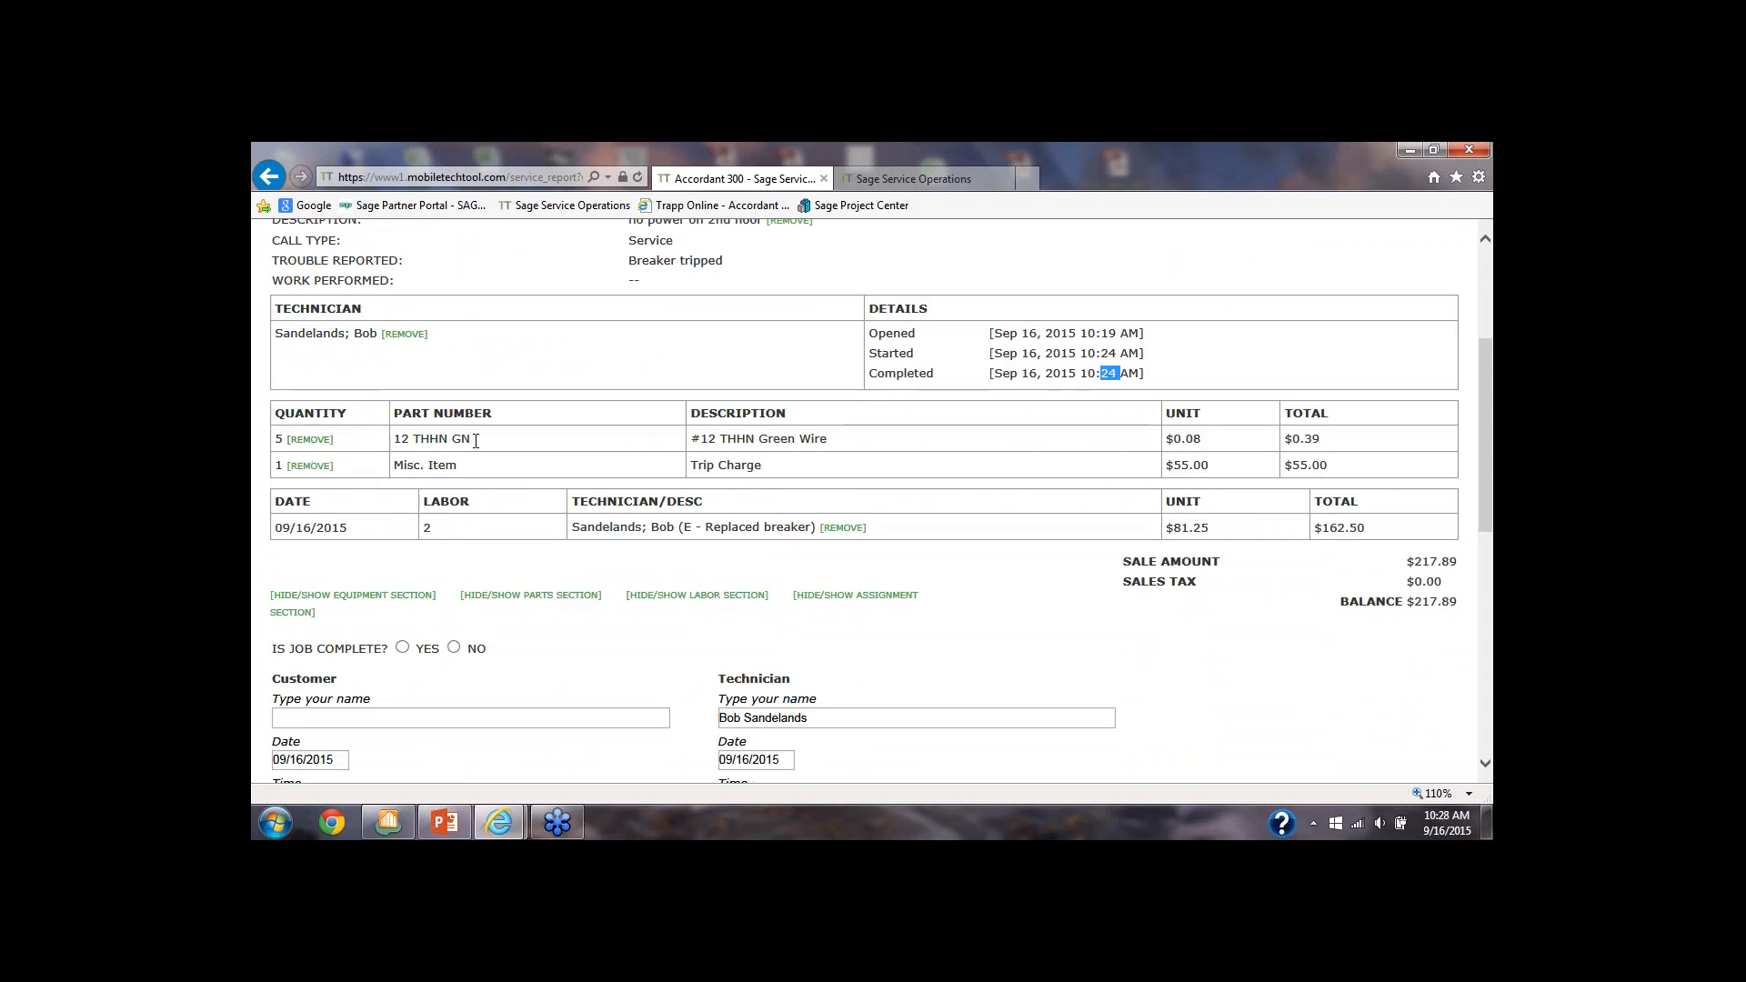
pyautogui.moveTo(475, 441); pyautogui.dragTo(405, 443)
pyautogui.click(304, 470)
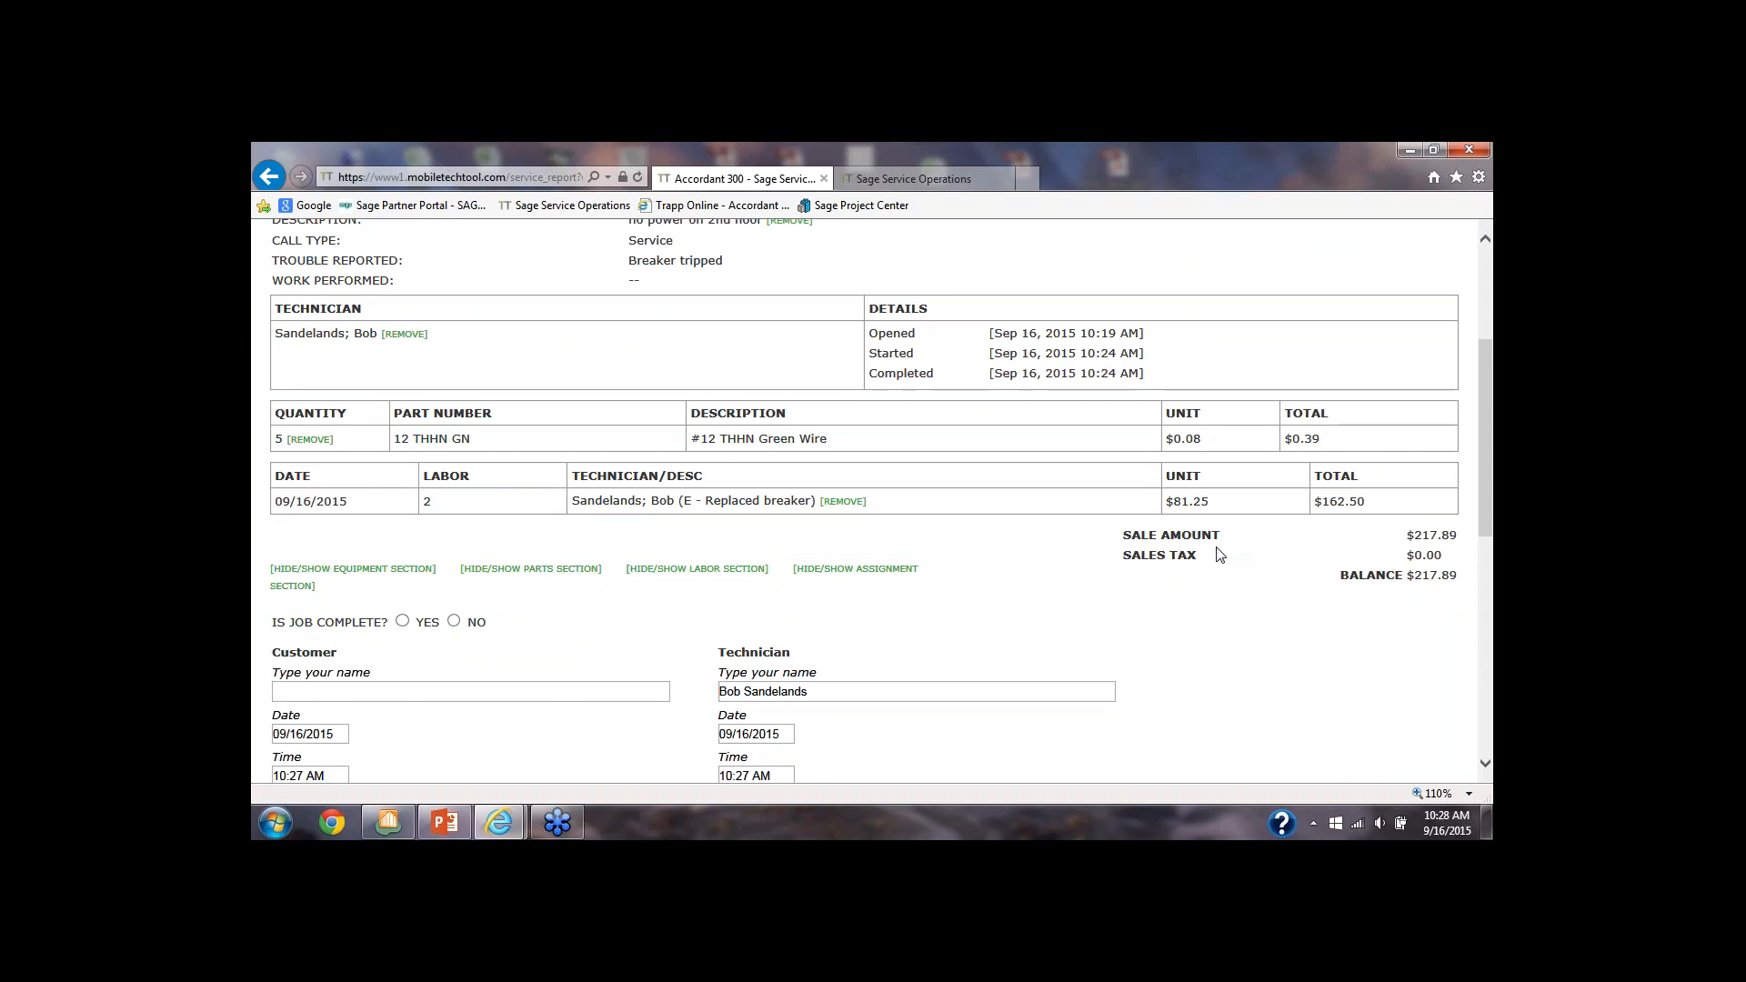
# Check the labor line's unit rate on the service report and answer Yes to whether the job is complete
pyautogui.scroll(3, 1135, 554)
pyautogui.scroll(2, 1225, 507)
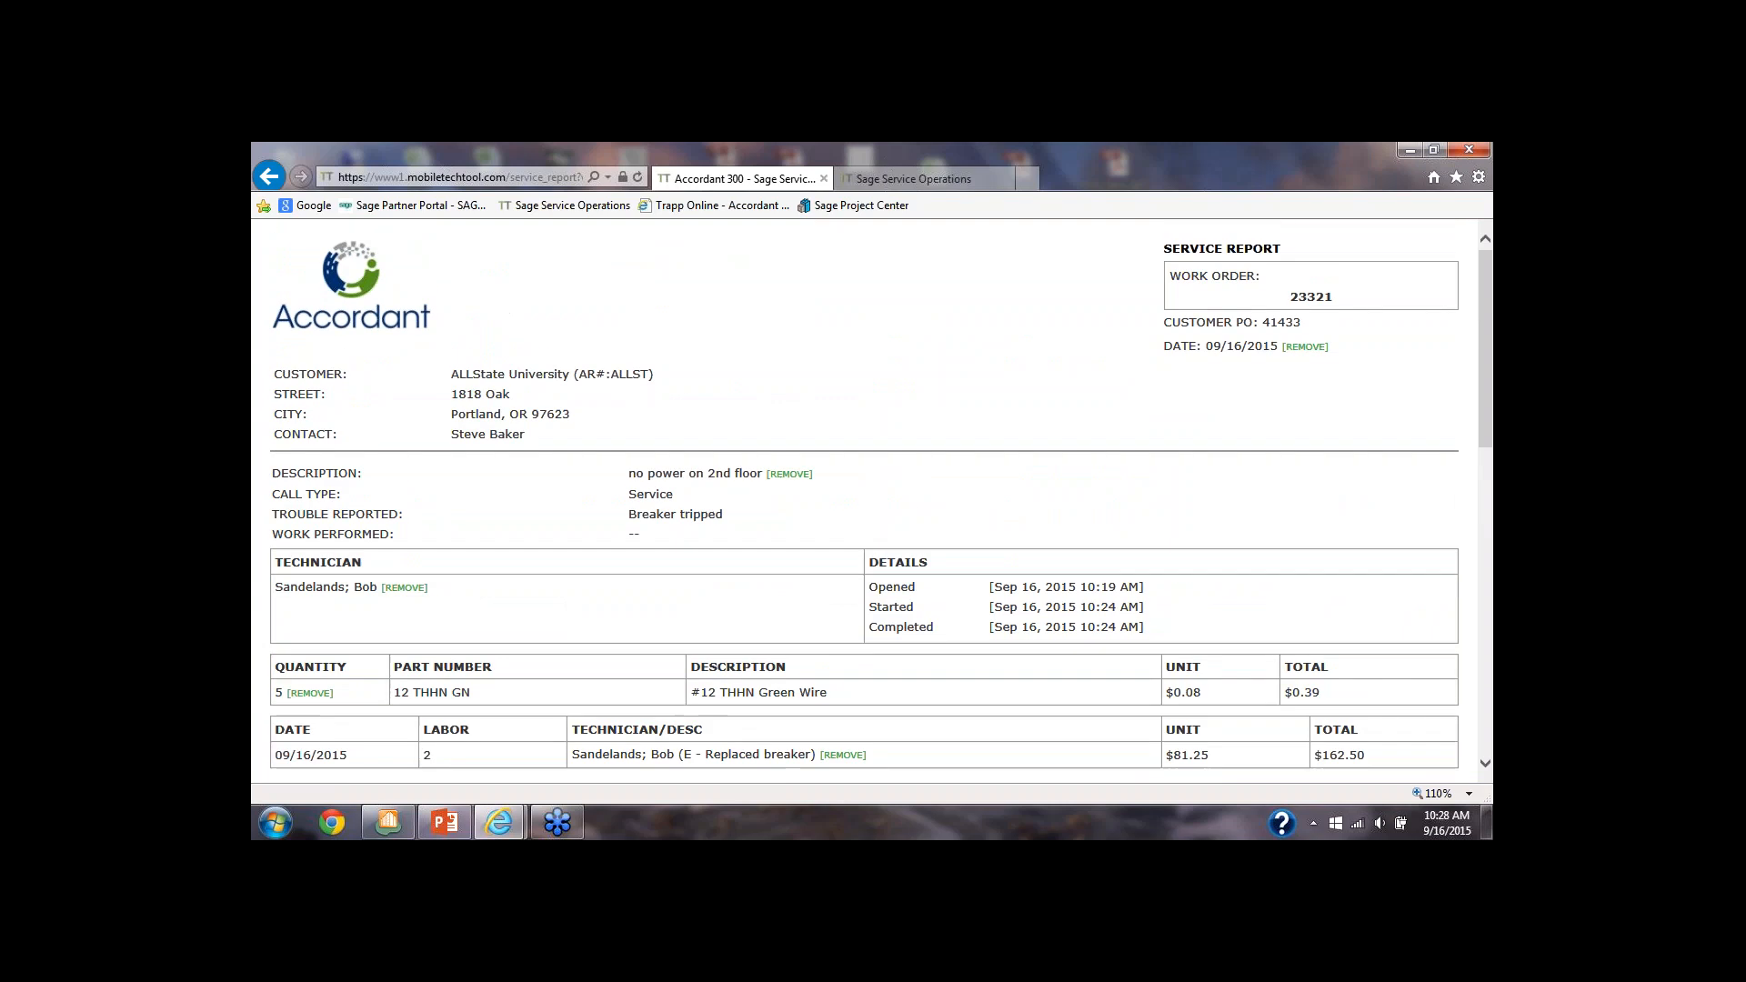
pyautogui.scroll(-5, 1225, 508)
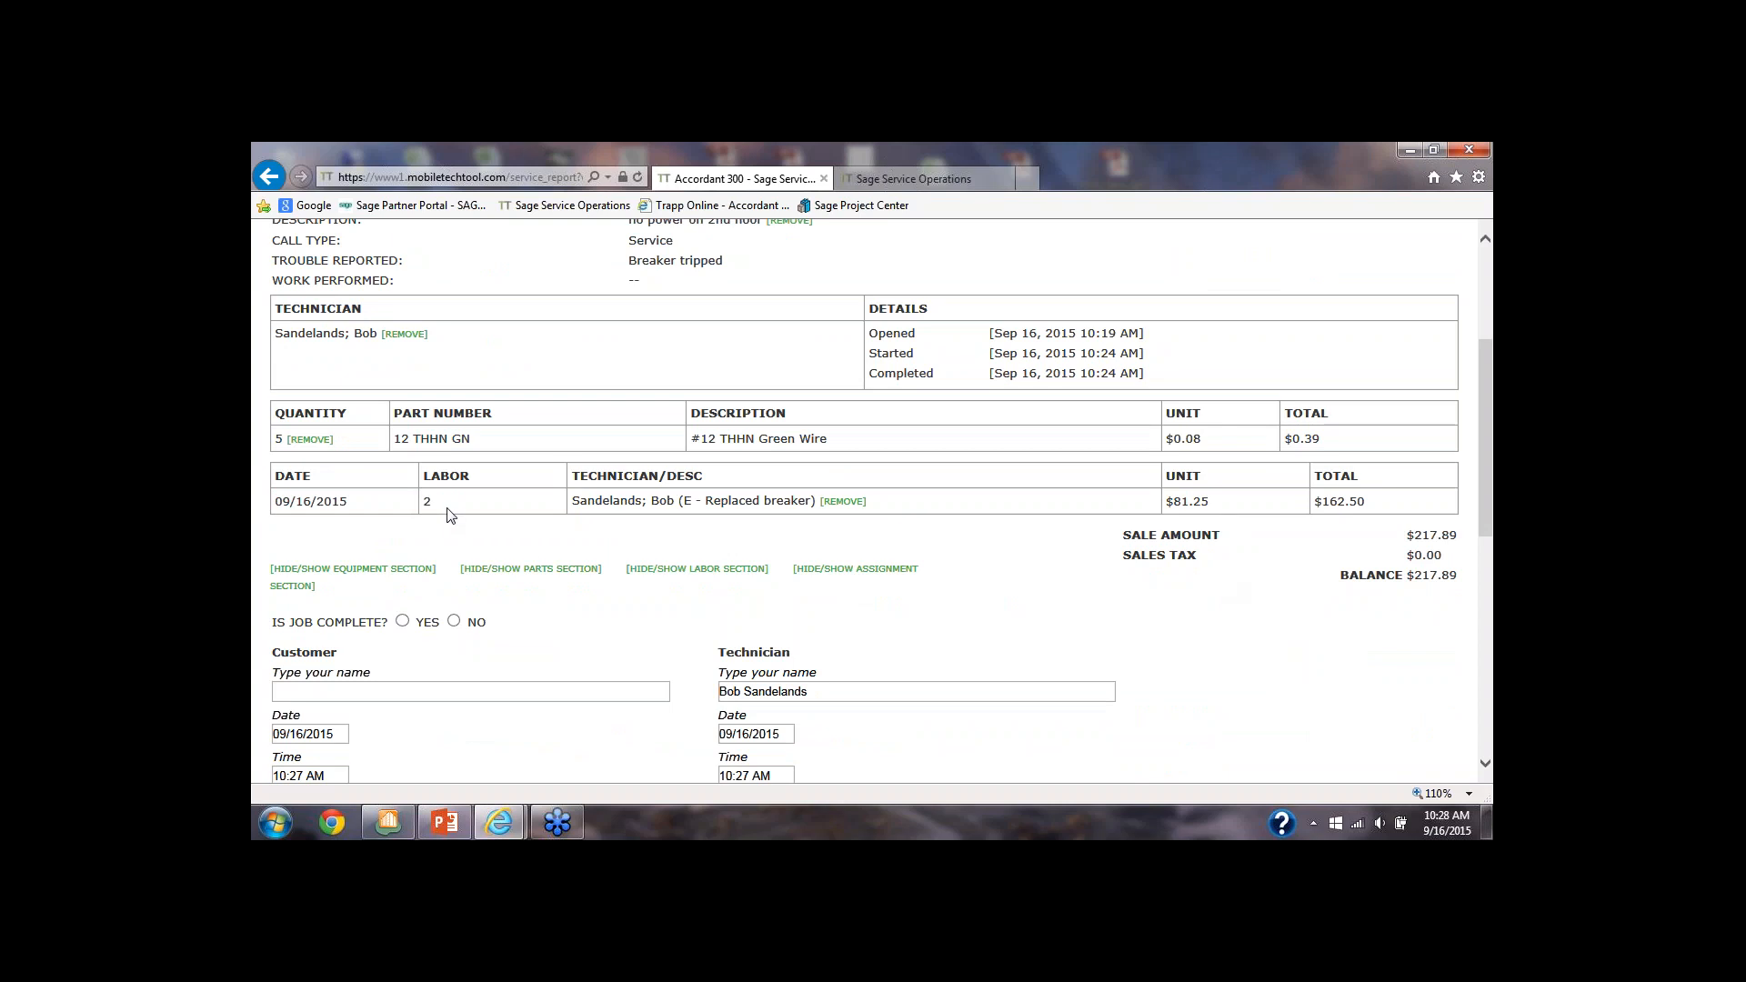
pyautogui.moveTo(1217, 503); pyautogui.dragTo(1166, 510)
pyautogui.scroll(-3, 1364, 510)
pyautogui.click(402, 366)
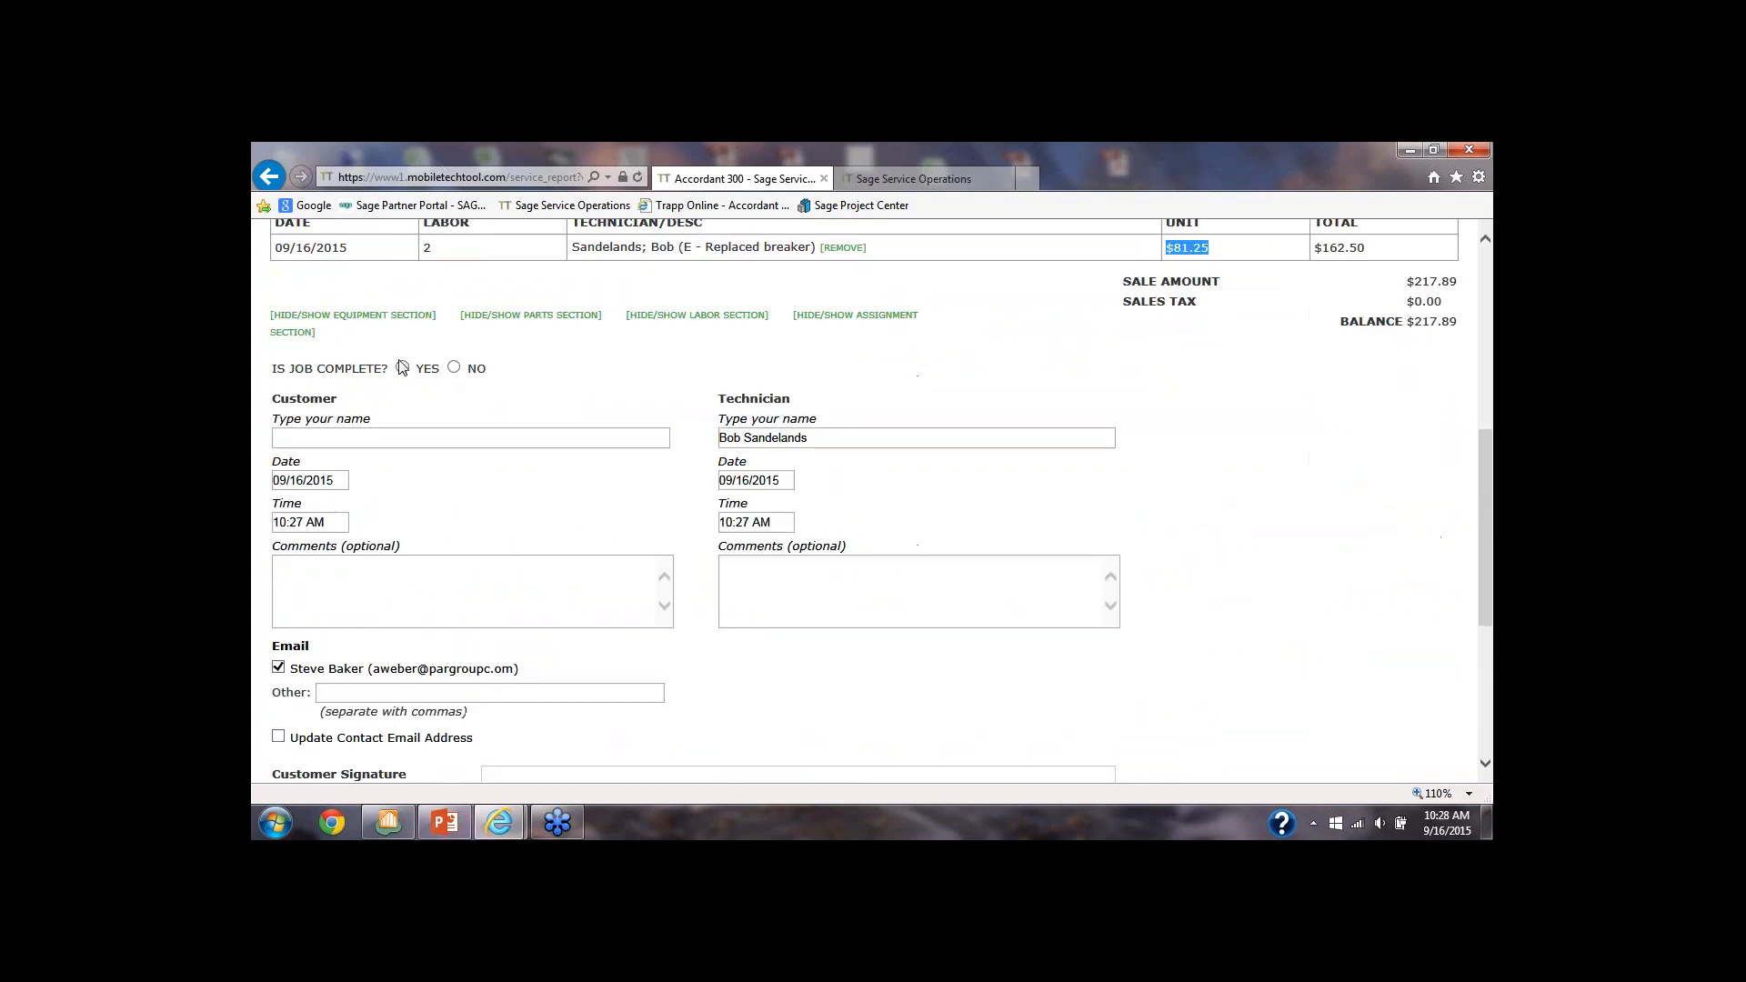
# Draw the customer's signature on the service report and accept the terms of the agreement
pyautogui.scroll(-4, 453, 512)
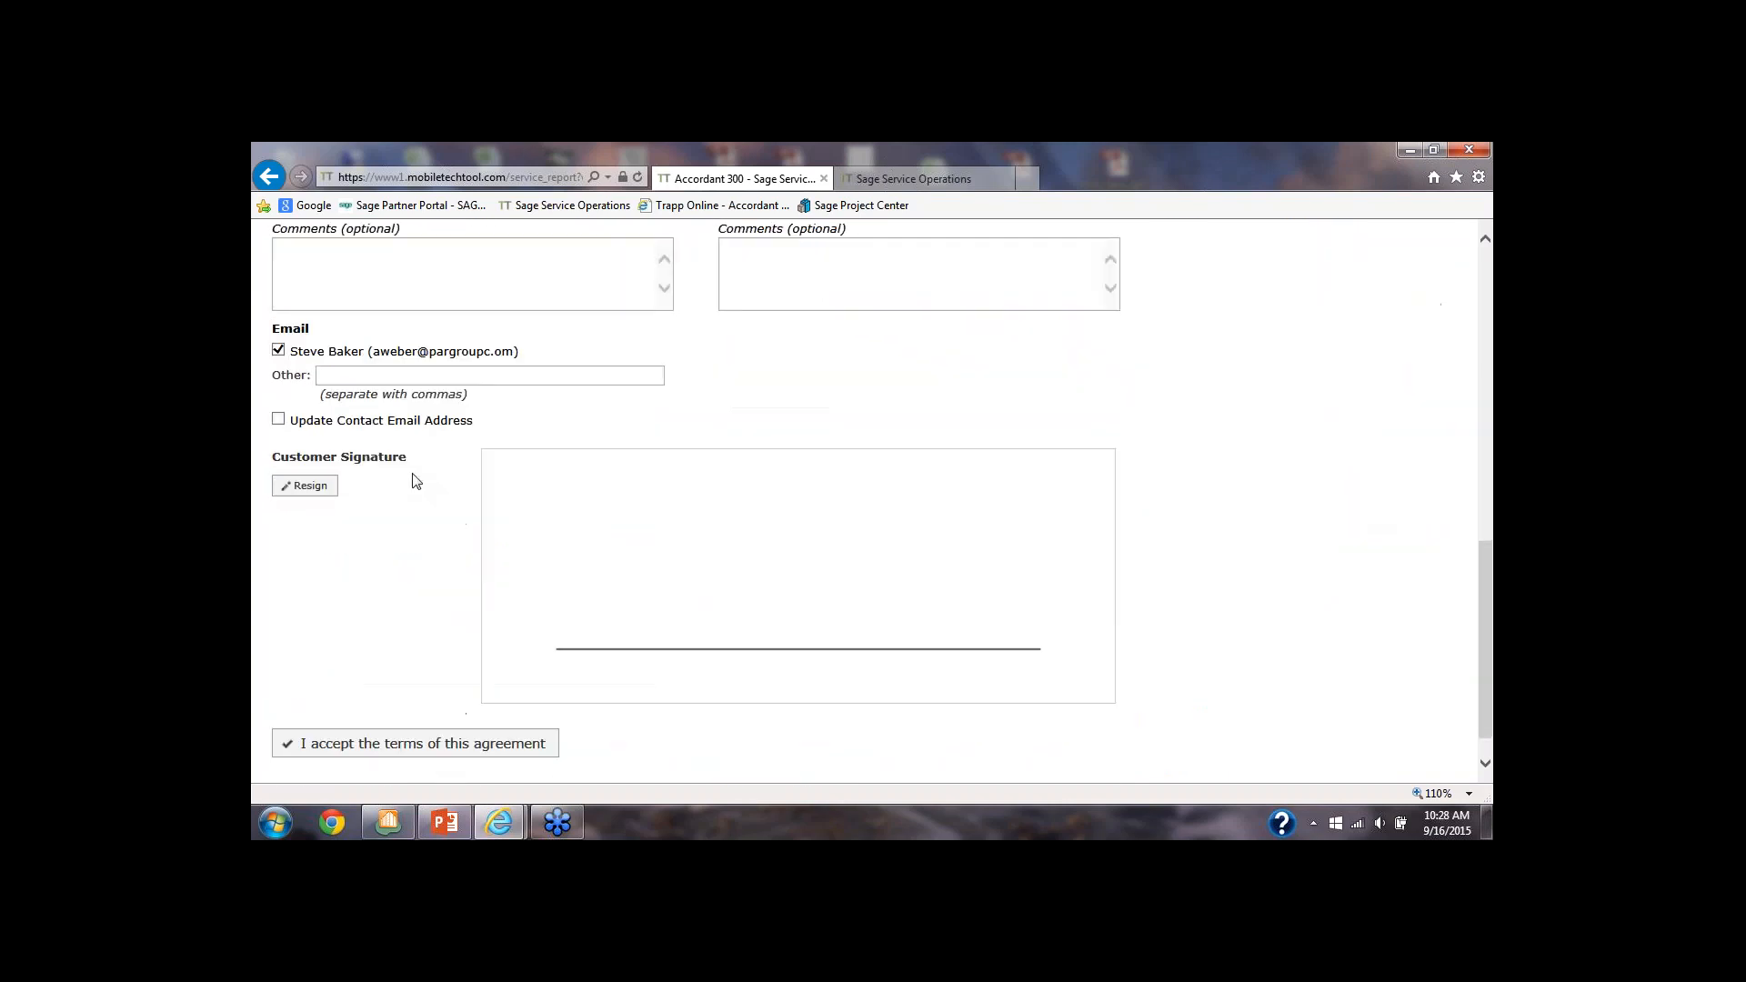
pyautogui.moveTo(576, 464)
pyautogui.mouseDown()
pyautogui.moveTo(585, 449)
pyautogui.moveTo(604, 522)
pyautogui.moveTo(589, 522)
pyautogui.moveTo(689, 486)
pyautogui.moveTo(757, 520)
pyautogui.mouseUp()
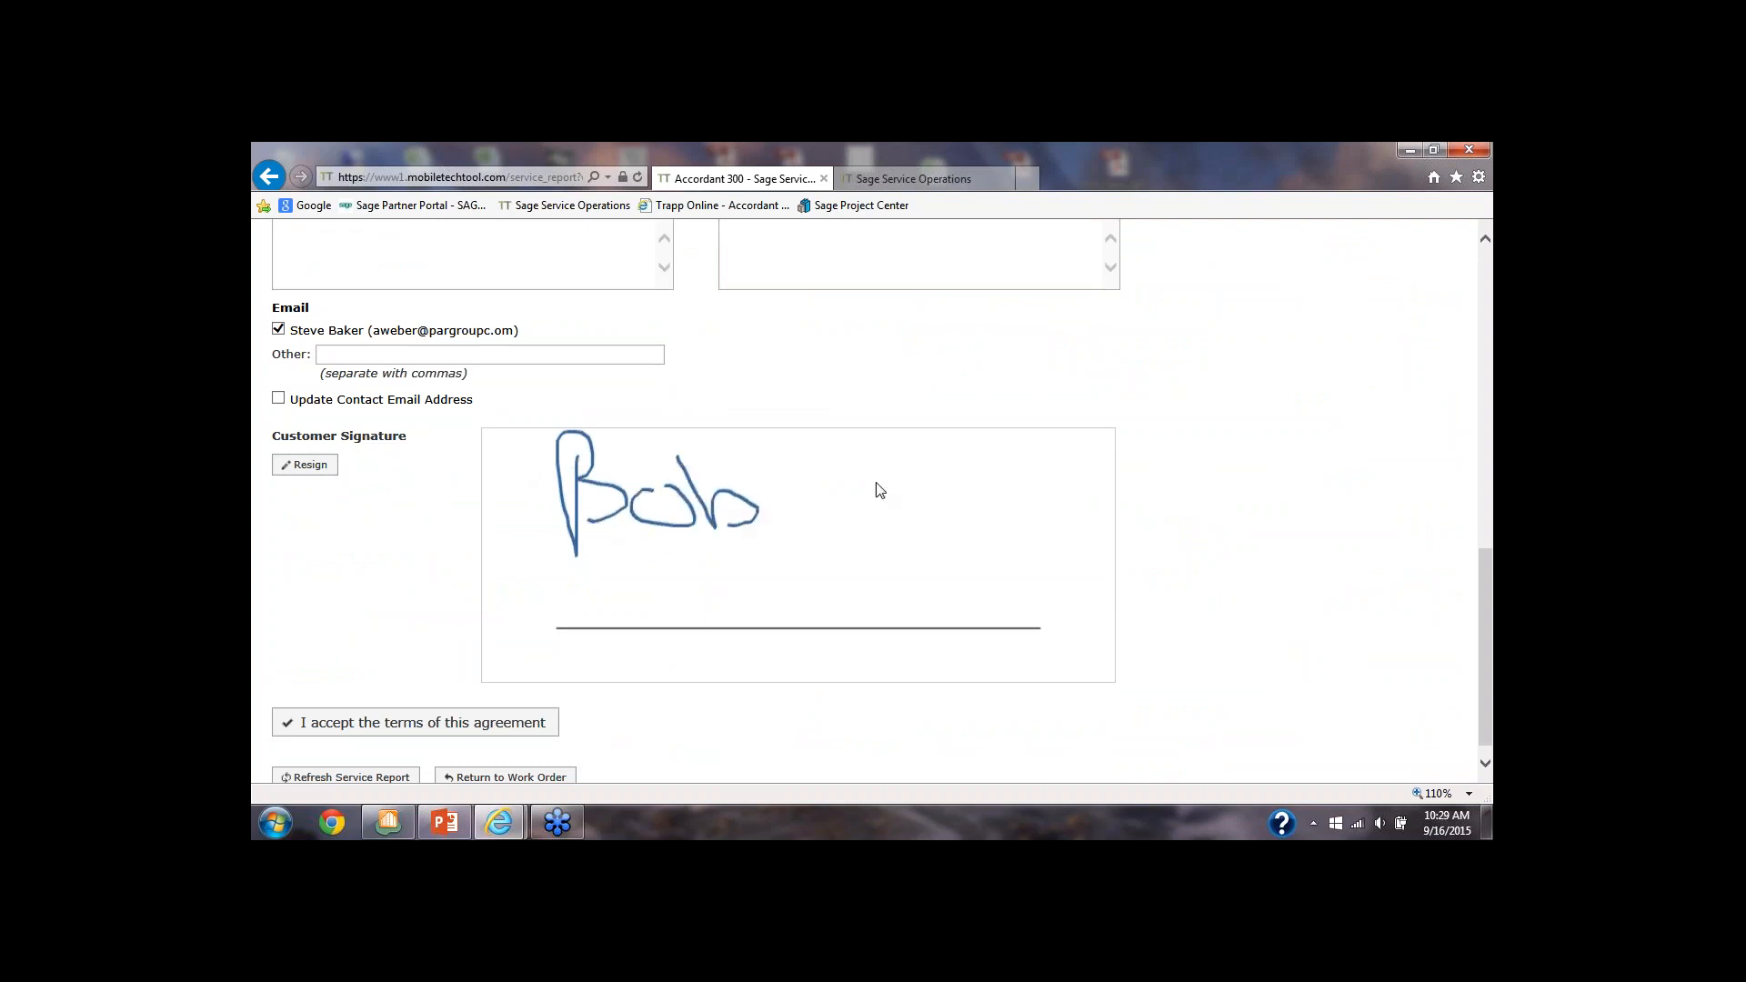
pyautogui.moveTo(881, 470)
pyautogui.mouseDown()
pyautogui.moveTo(790, 491)
pyautogui.moveTo(810, 528)
pyautogui.mouseUp()
pyautogui.scroll(-1, 636, 627)
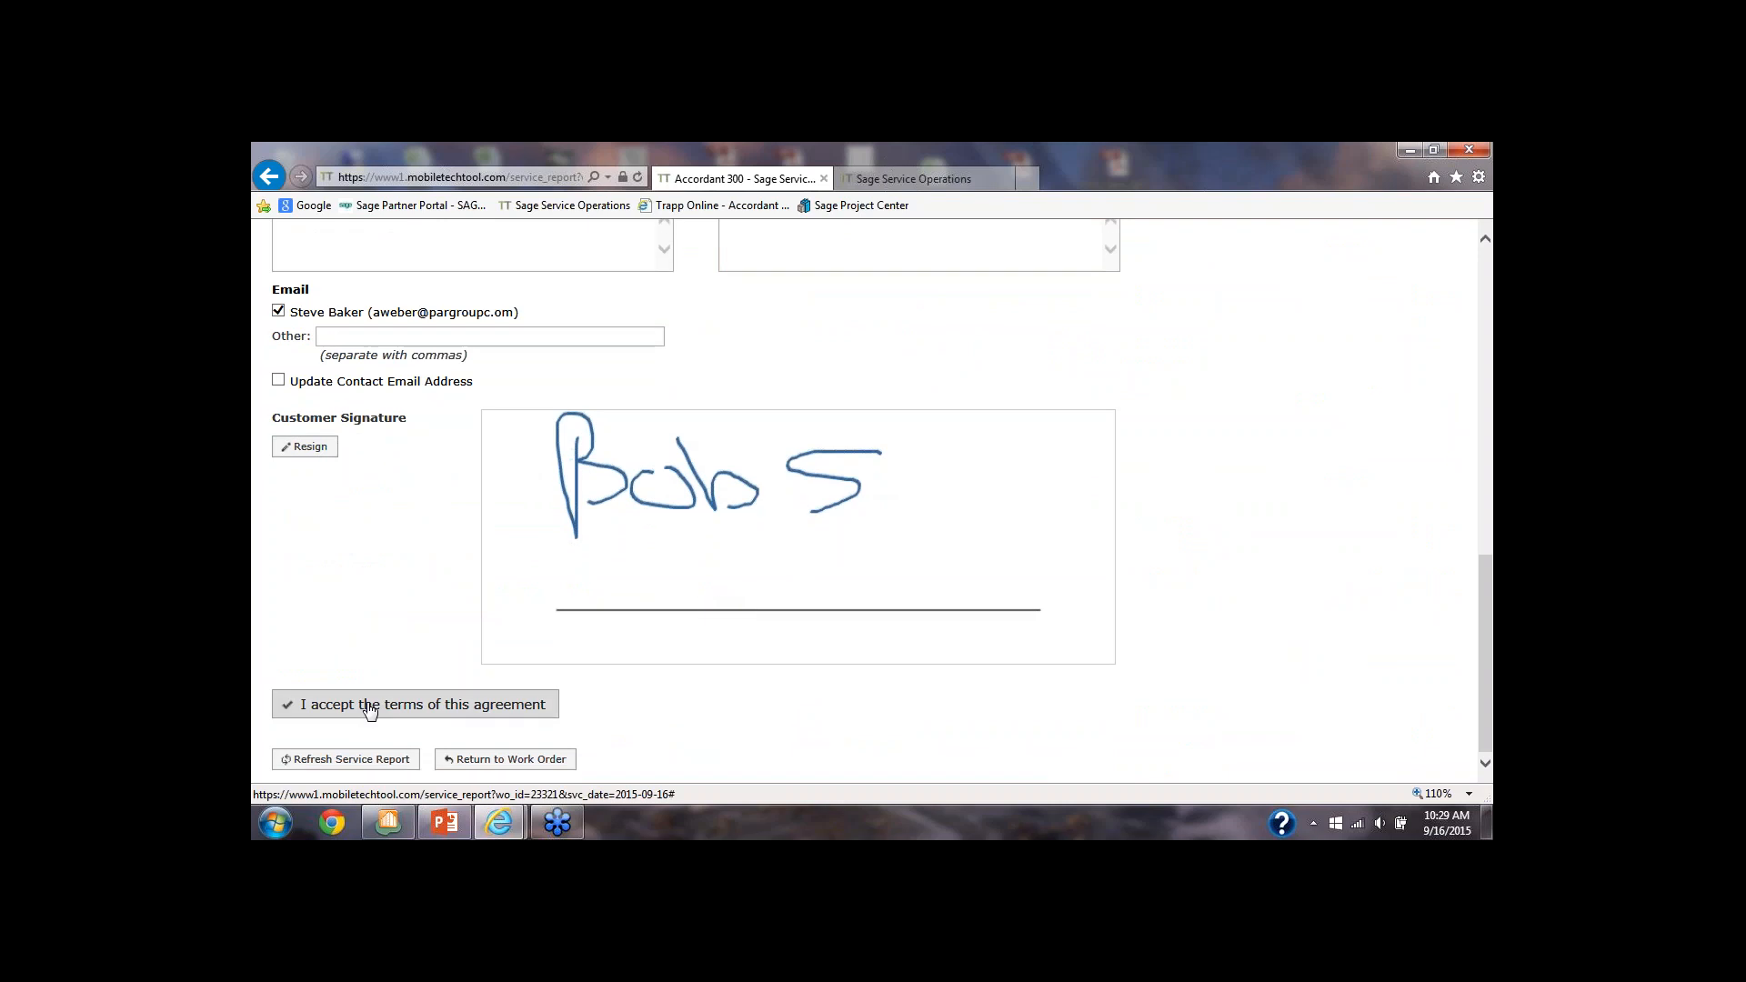
pyautogui.click(369, 710)
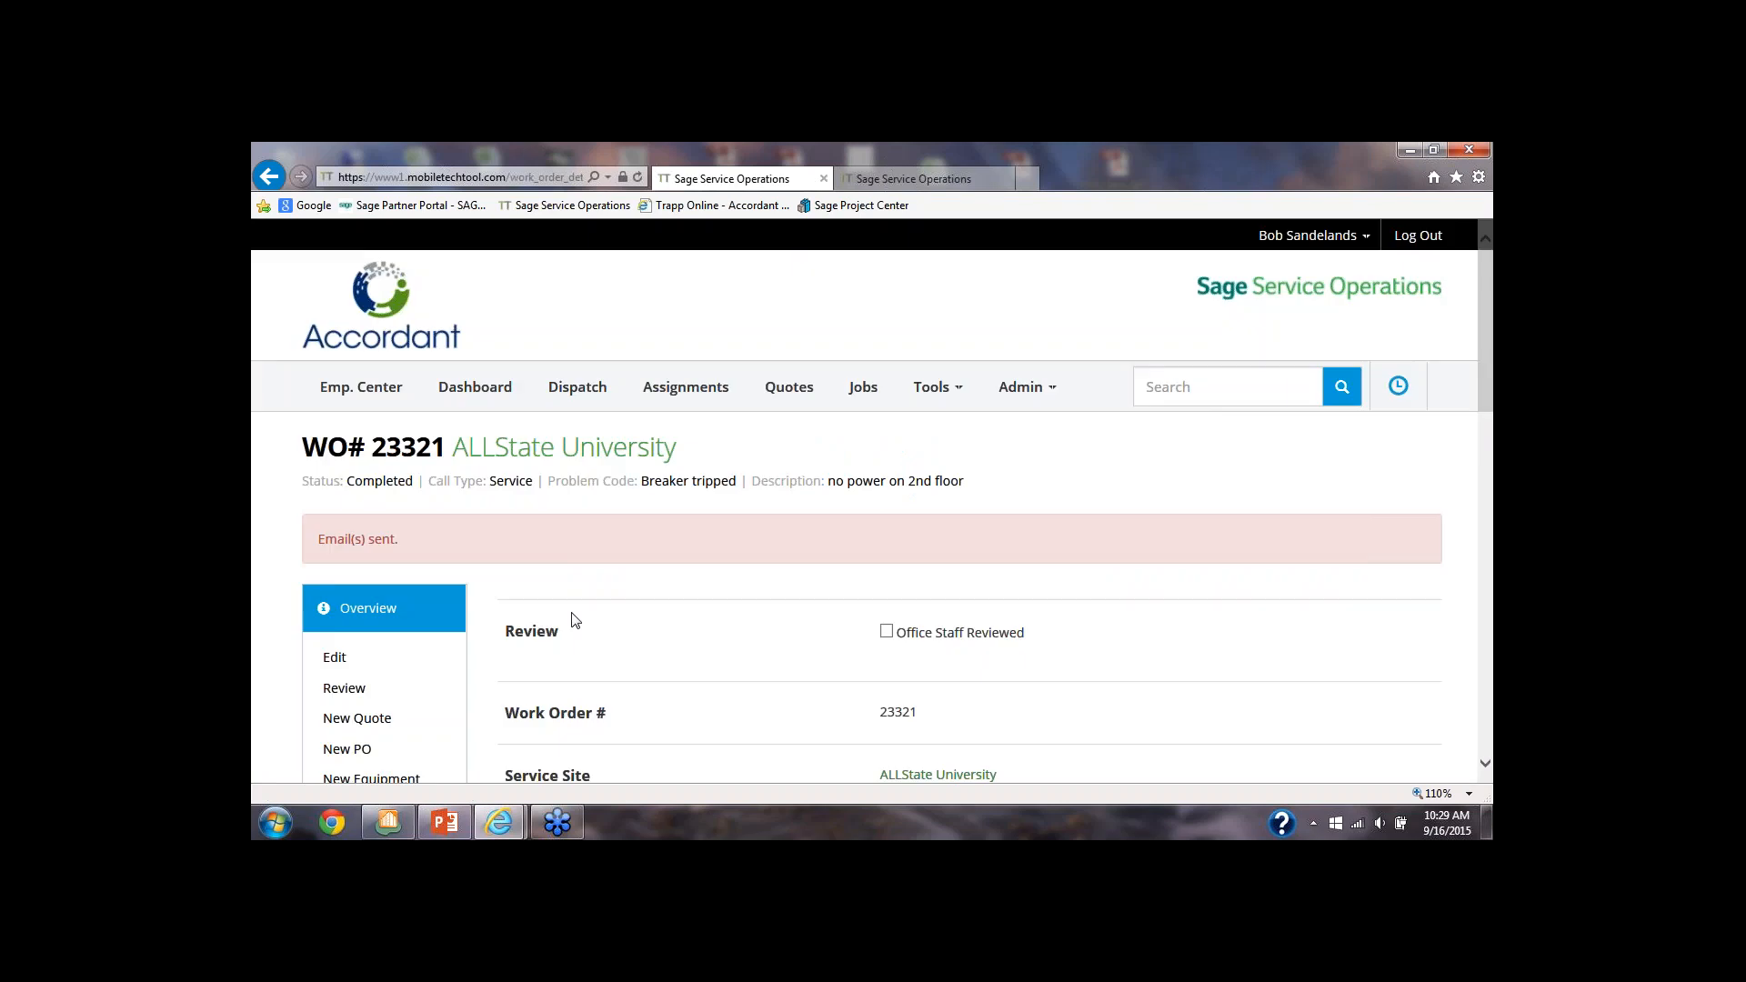
# Return to the assignments list and check the work orders for Wednesday, Sep 16, 2015
pyautogui.scroll(-8, 575, 620)
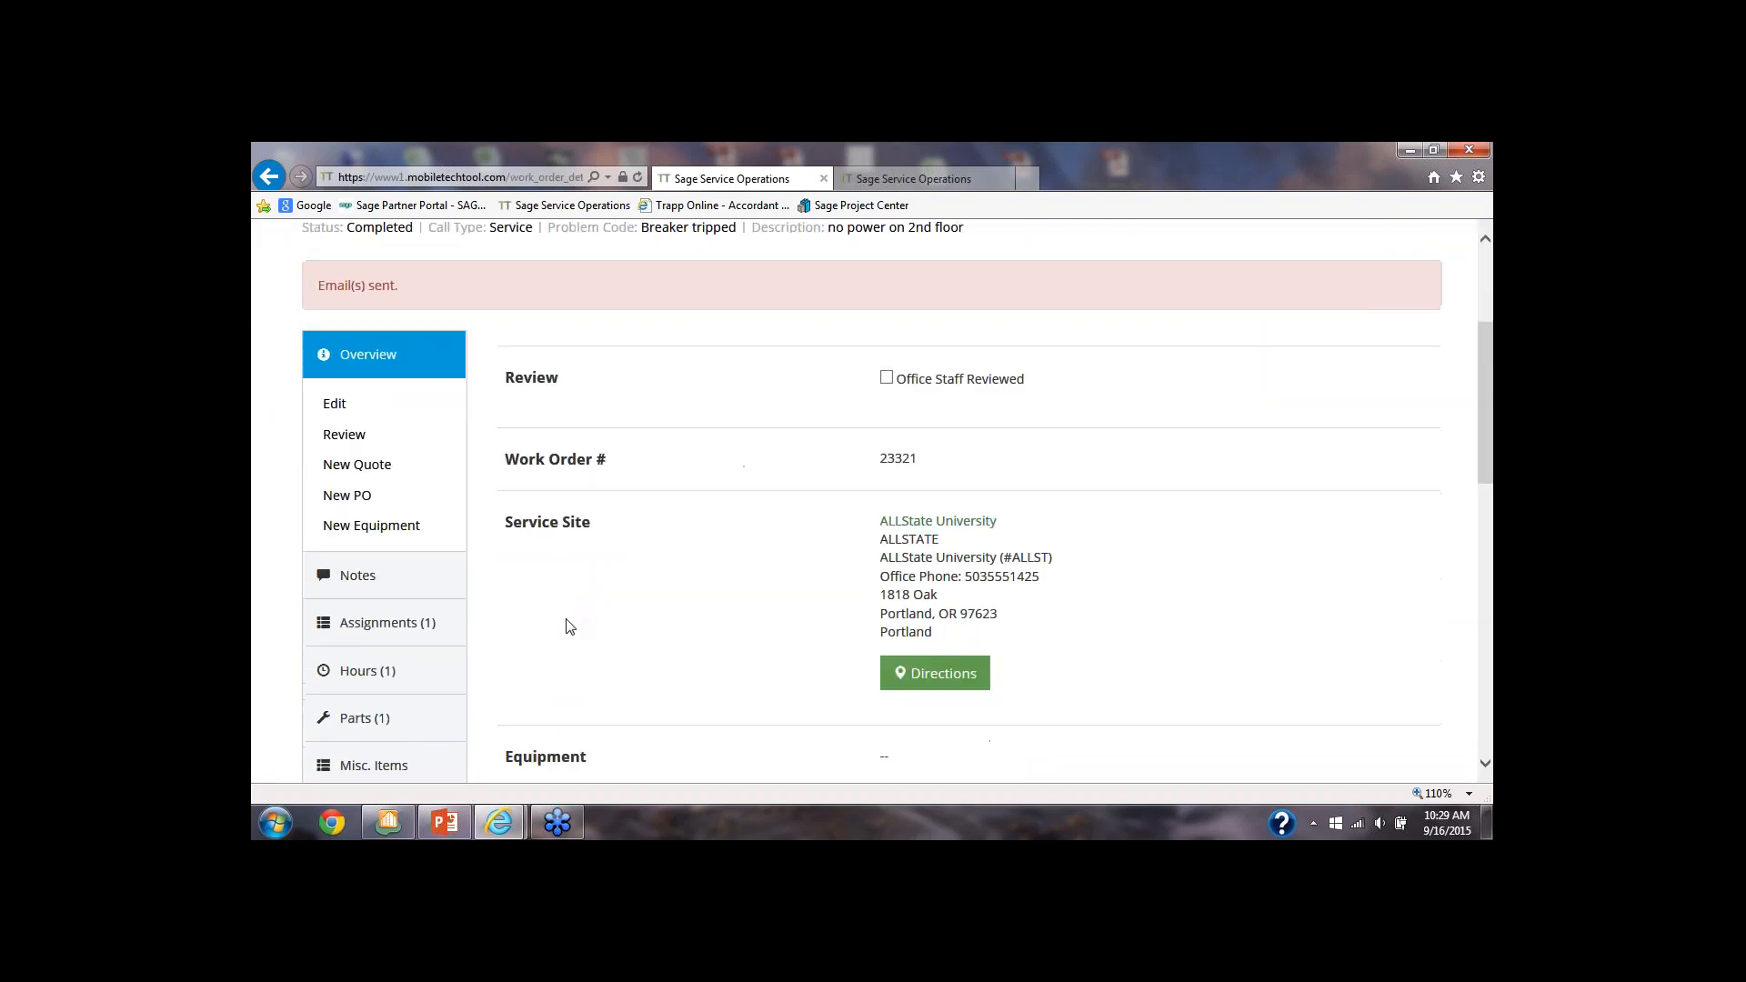
pyautogui.scroll(4, 565, 627)
pyautogui.scroll(3, 418, 300)
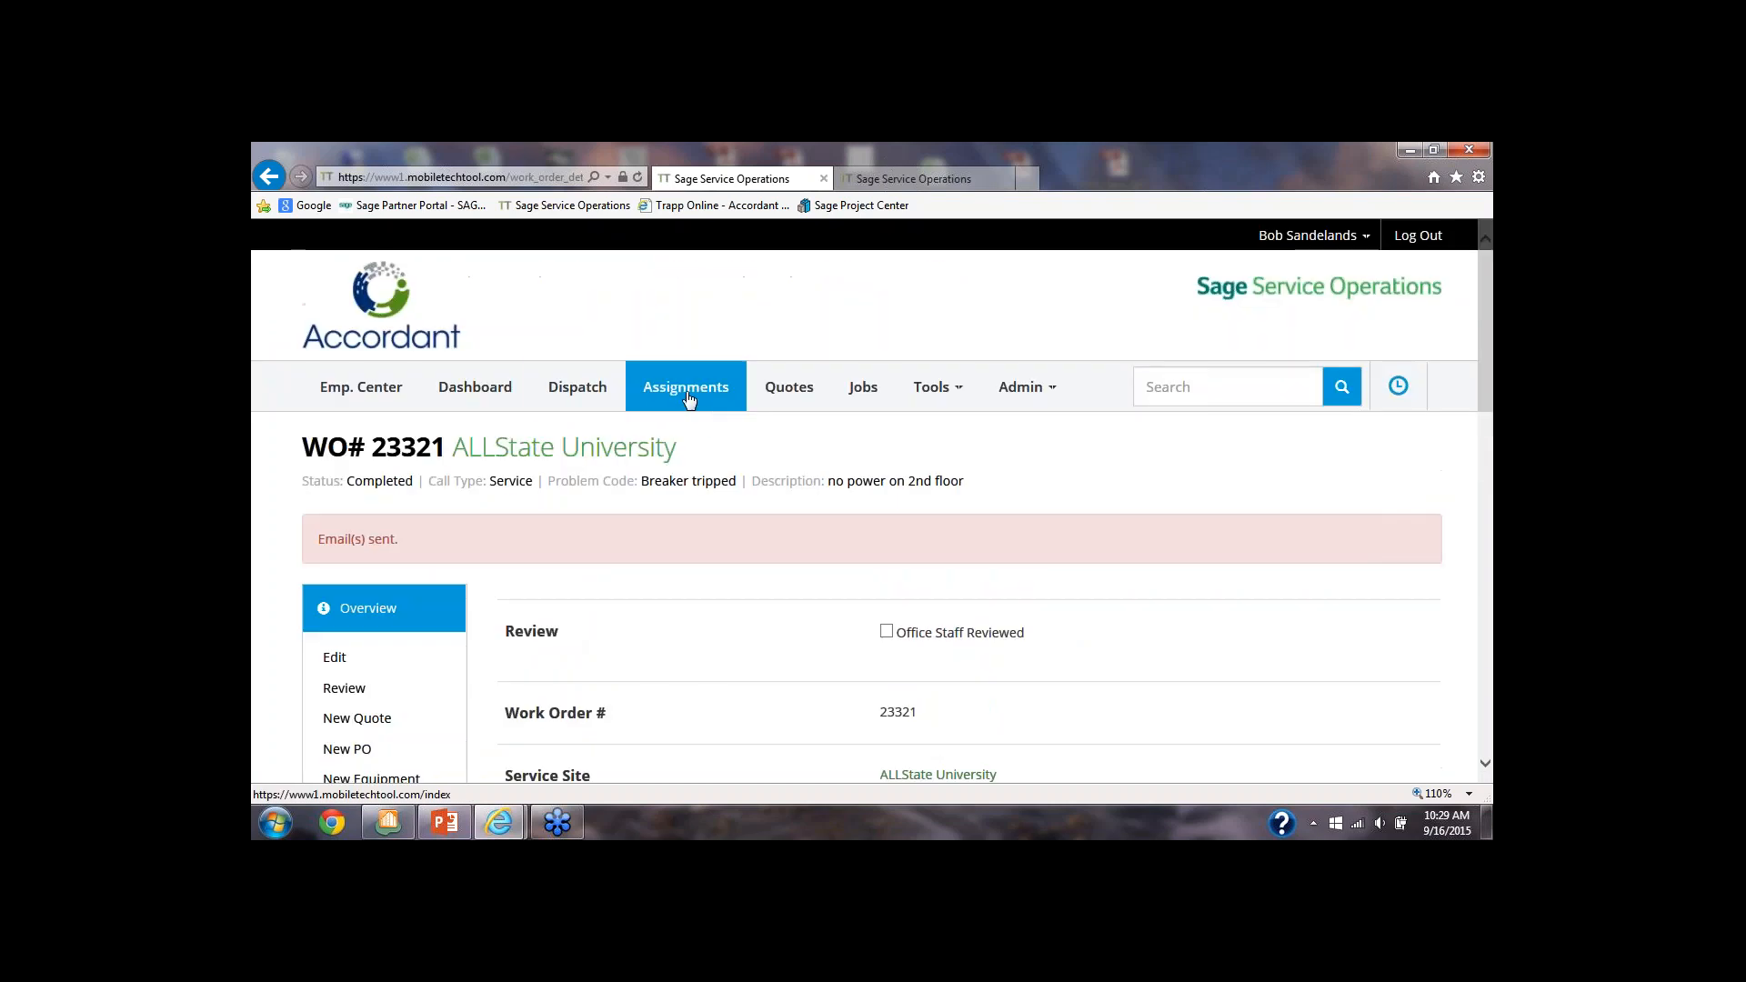
pyautogui.click(688, 393)
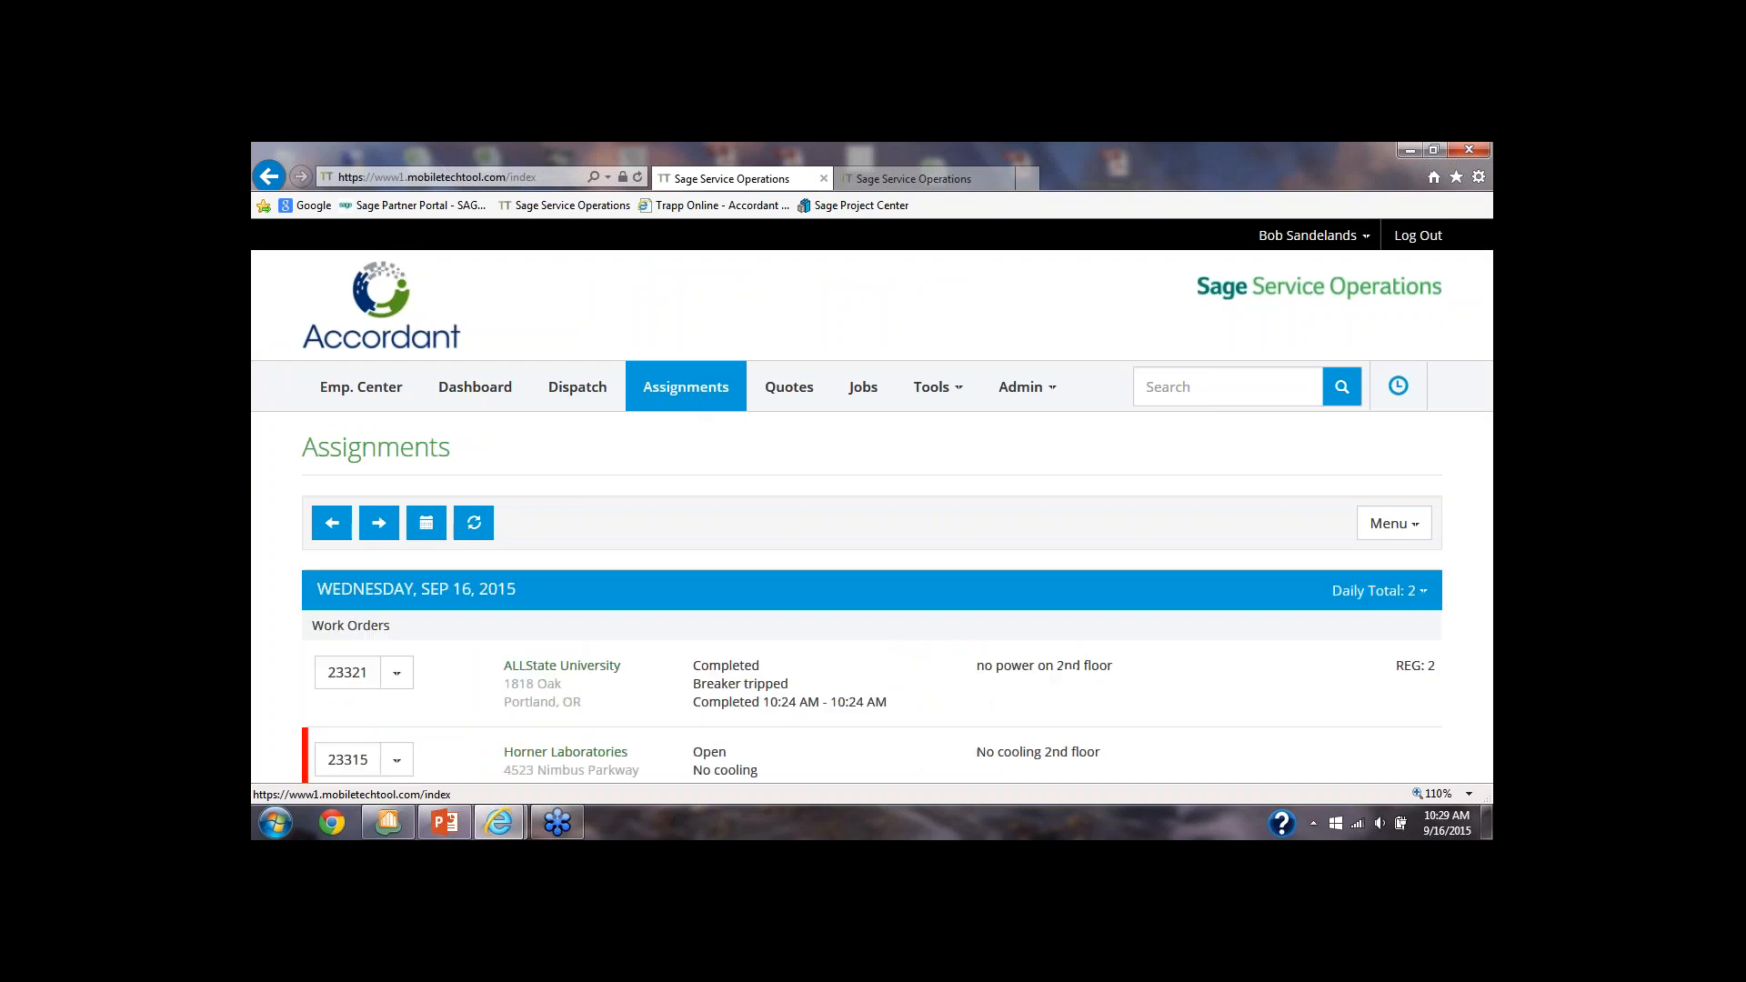
pyautogui.scroll(-1, 665, 457)
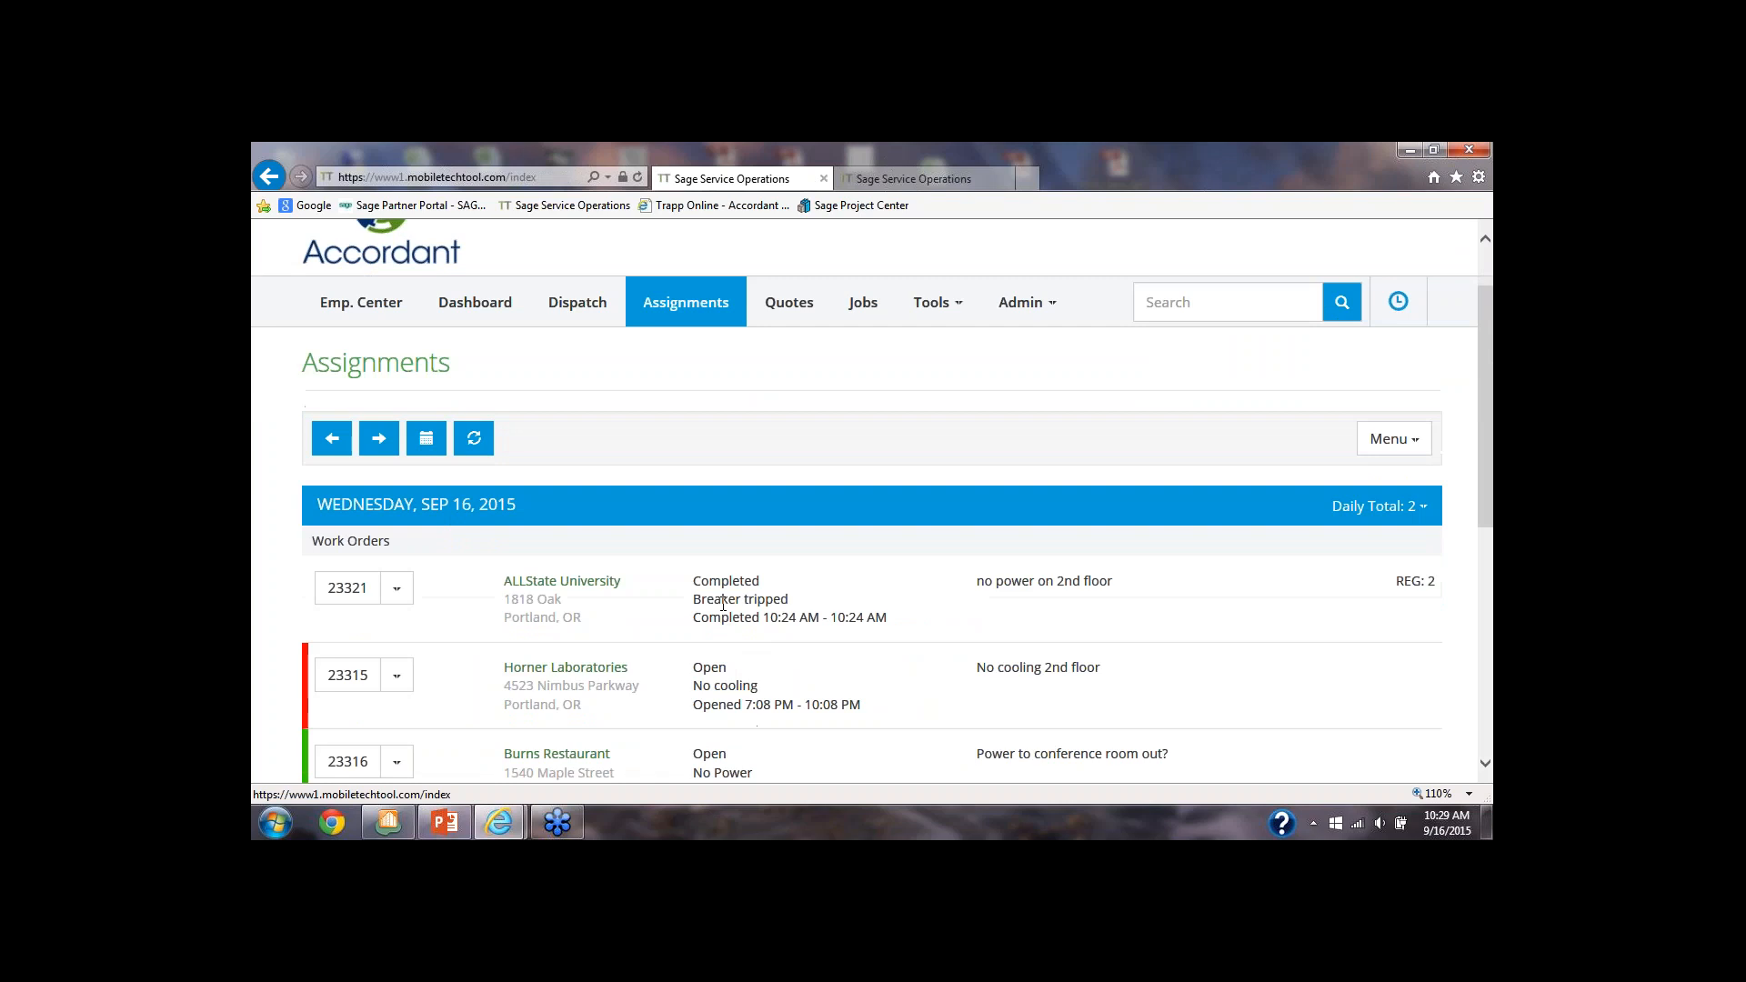
pyautogui.scroll(-1, 723, 604)
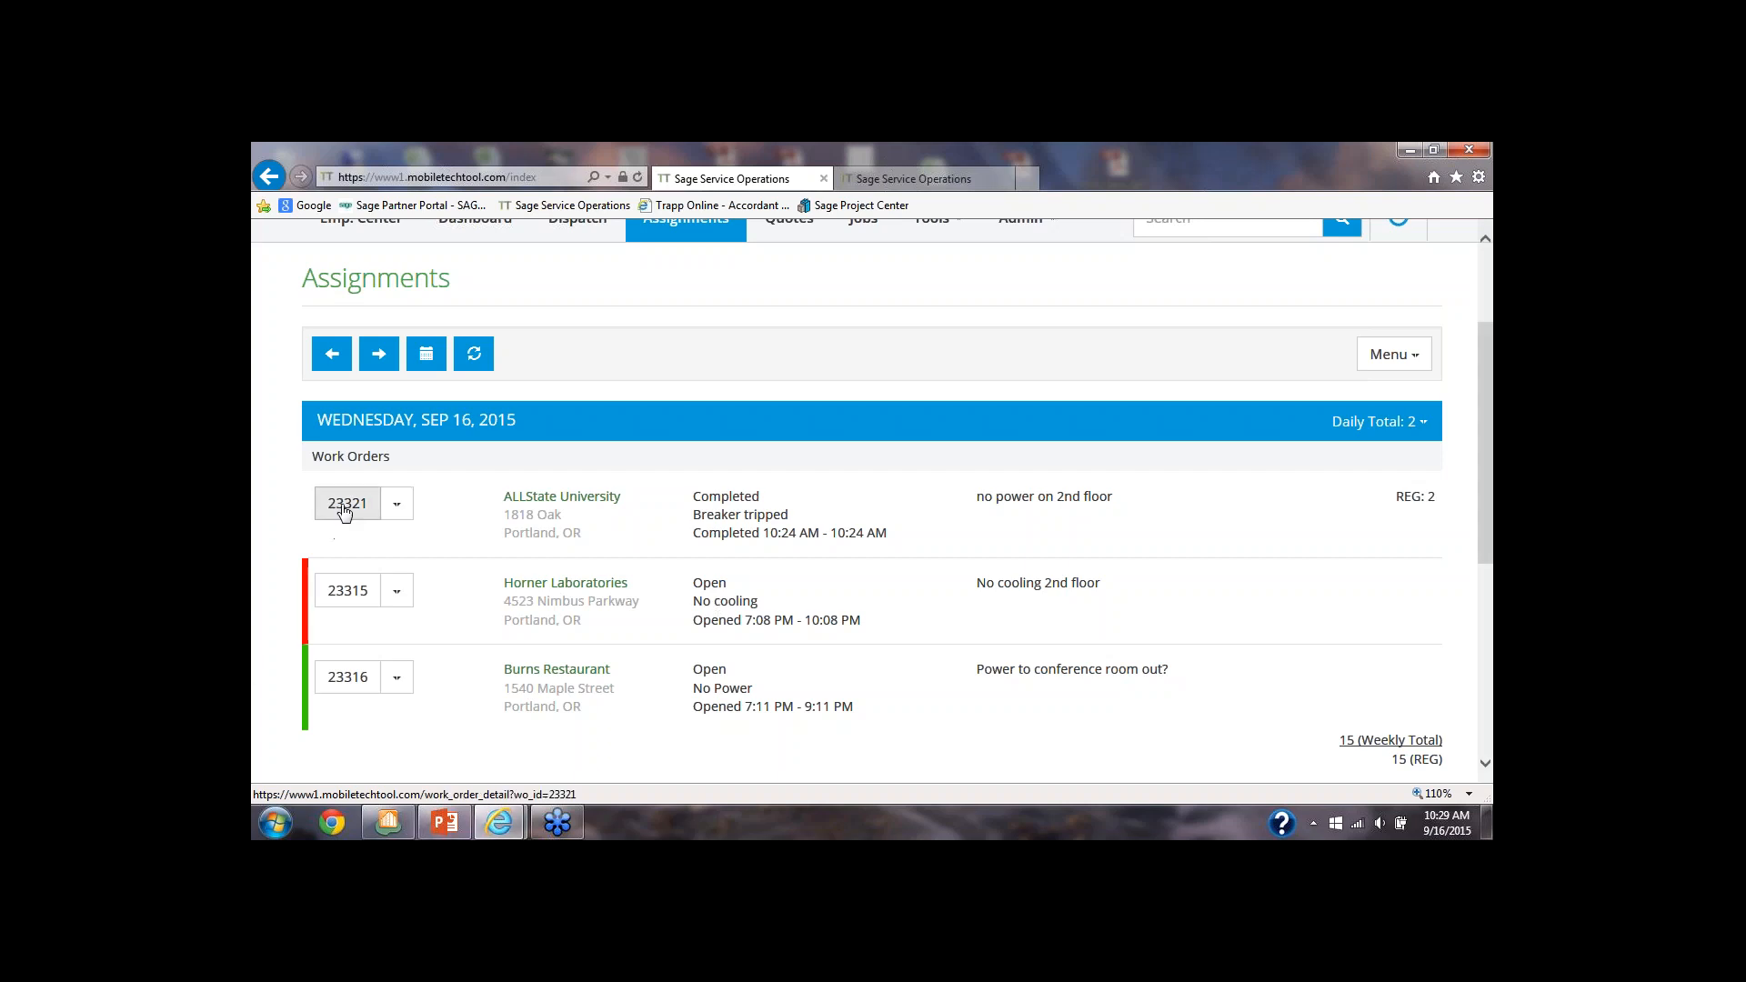
# Open the Horner Laboratories work order and show its attachments
pyautogui.click(361, 596)
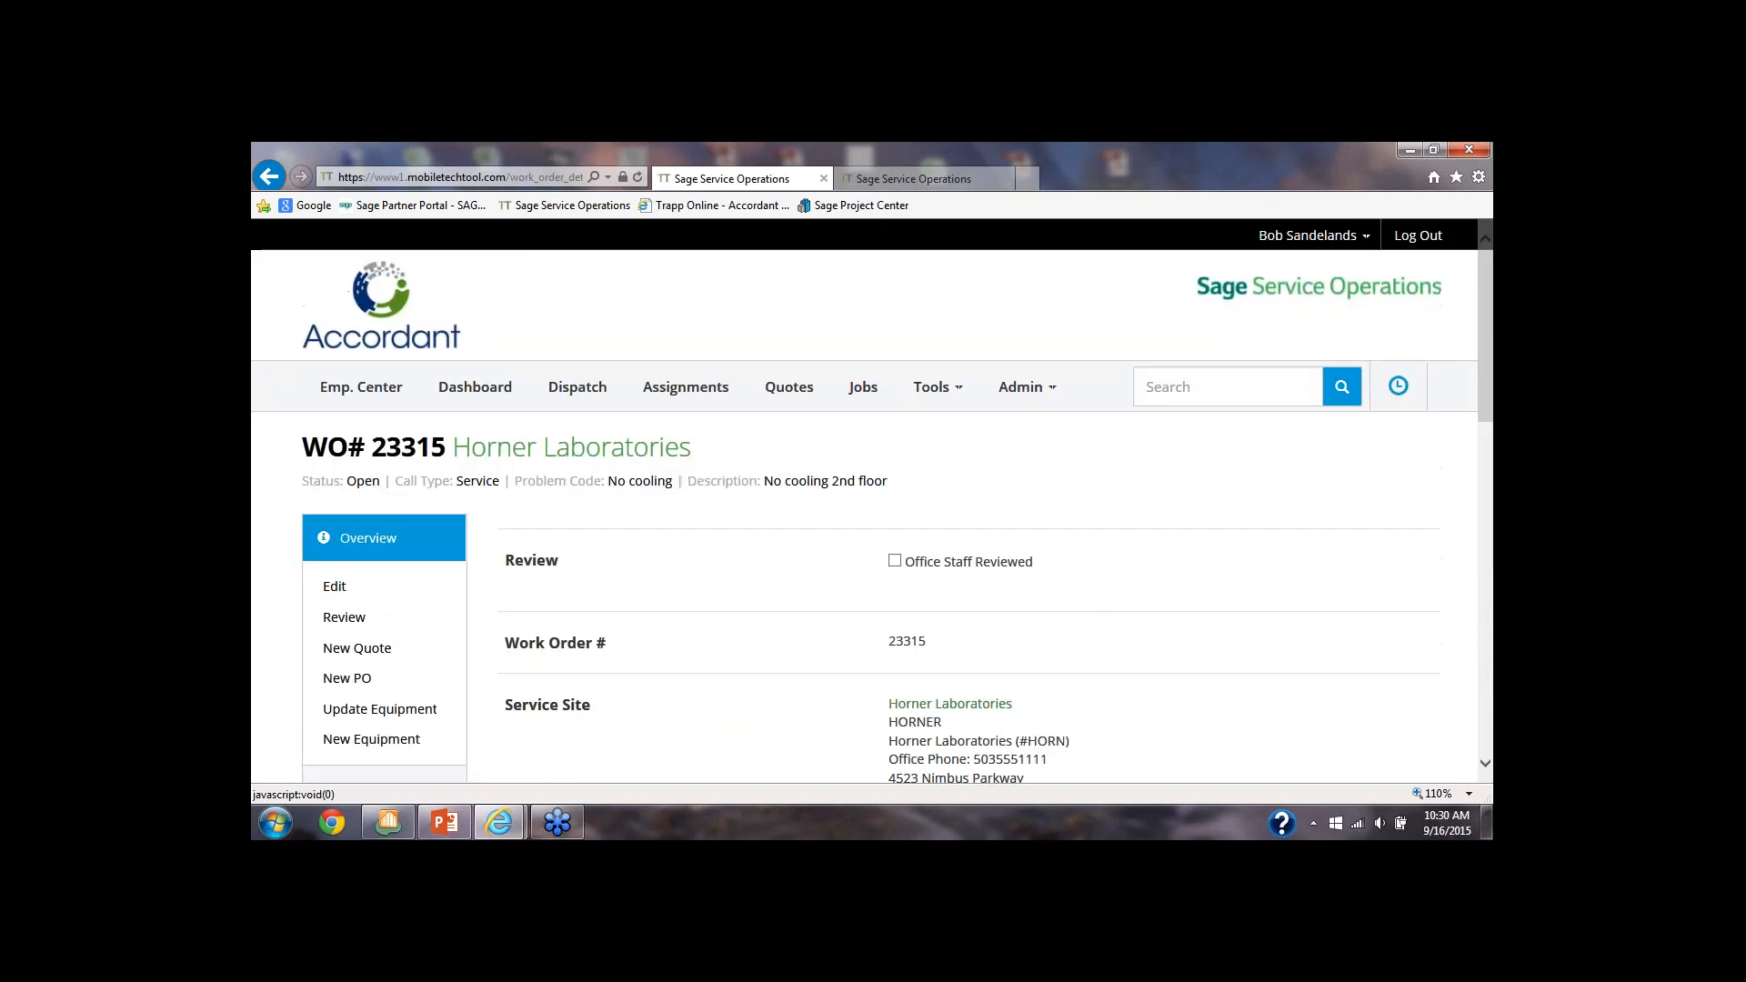
pyautogui.scroll(-3, 367, 605)
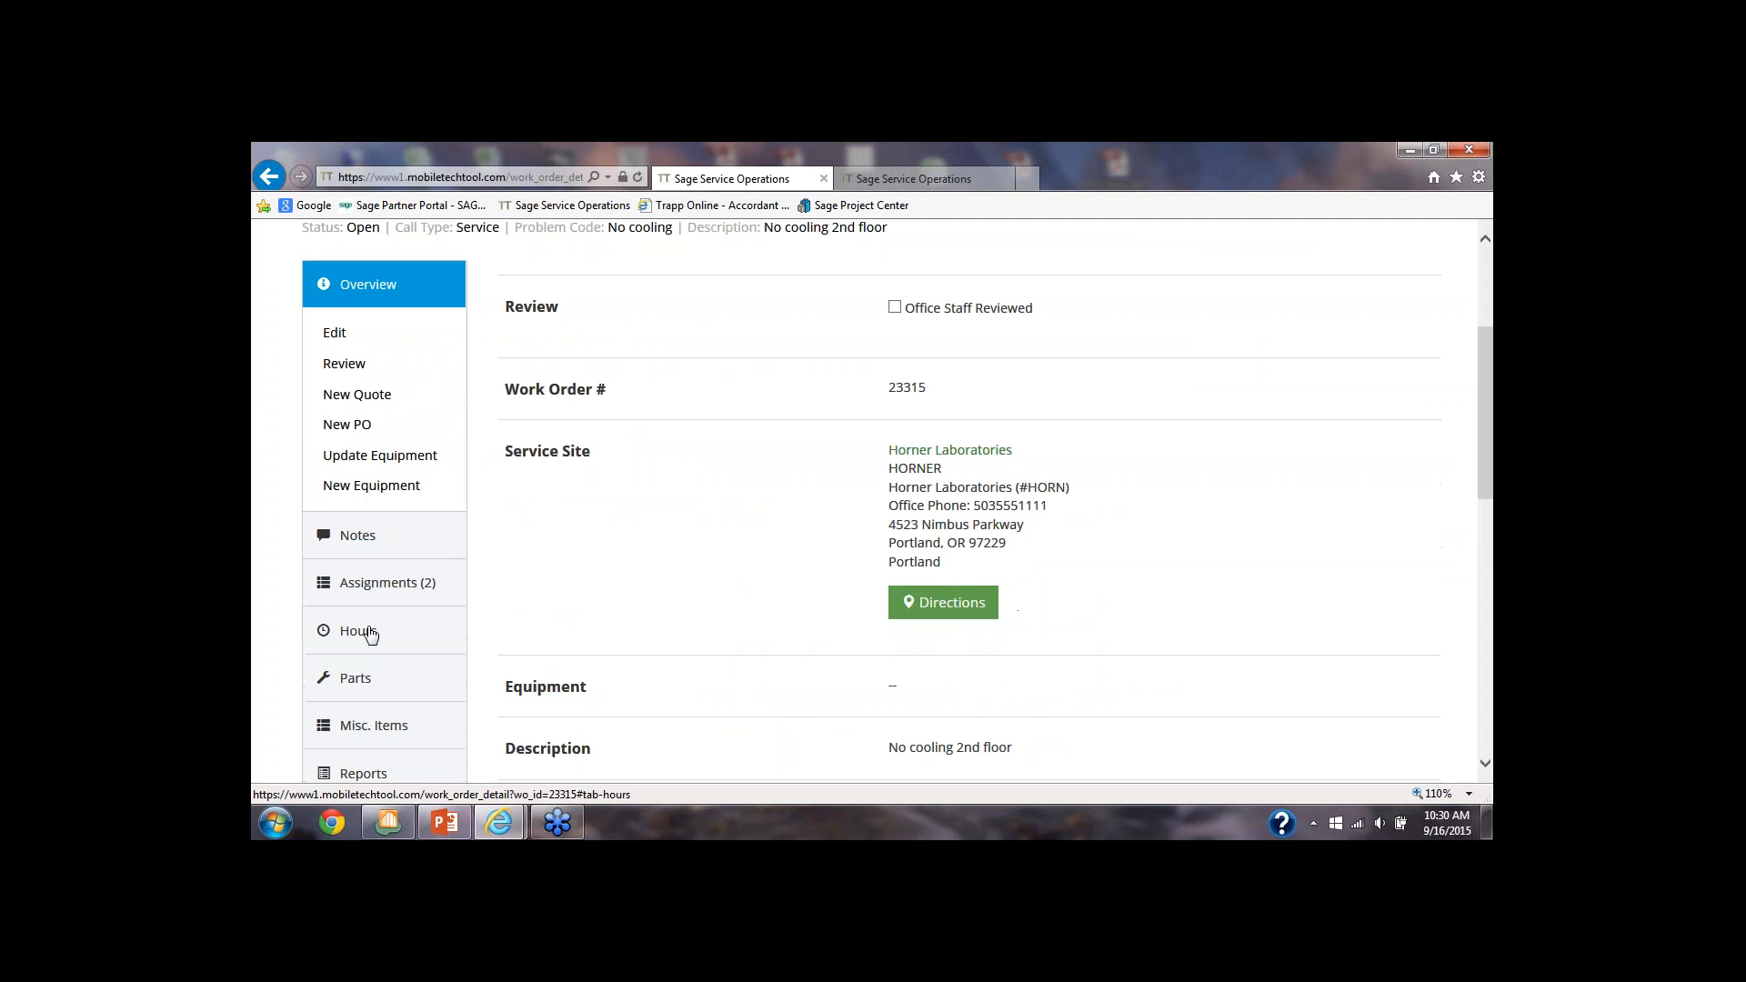
pyautogui.scroll(-2, 380, 660)
pyautogui.click(380, 656)
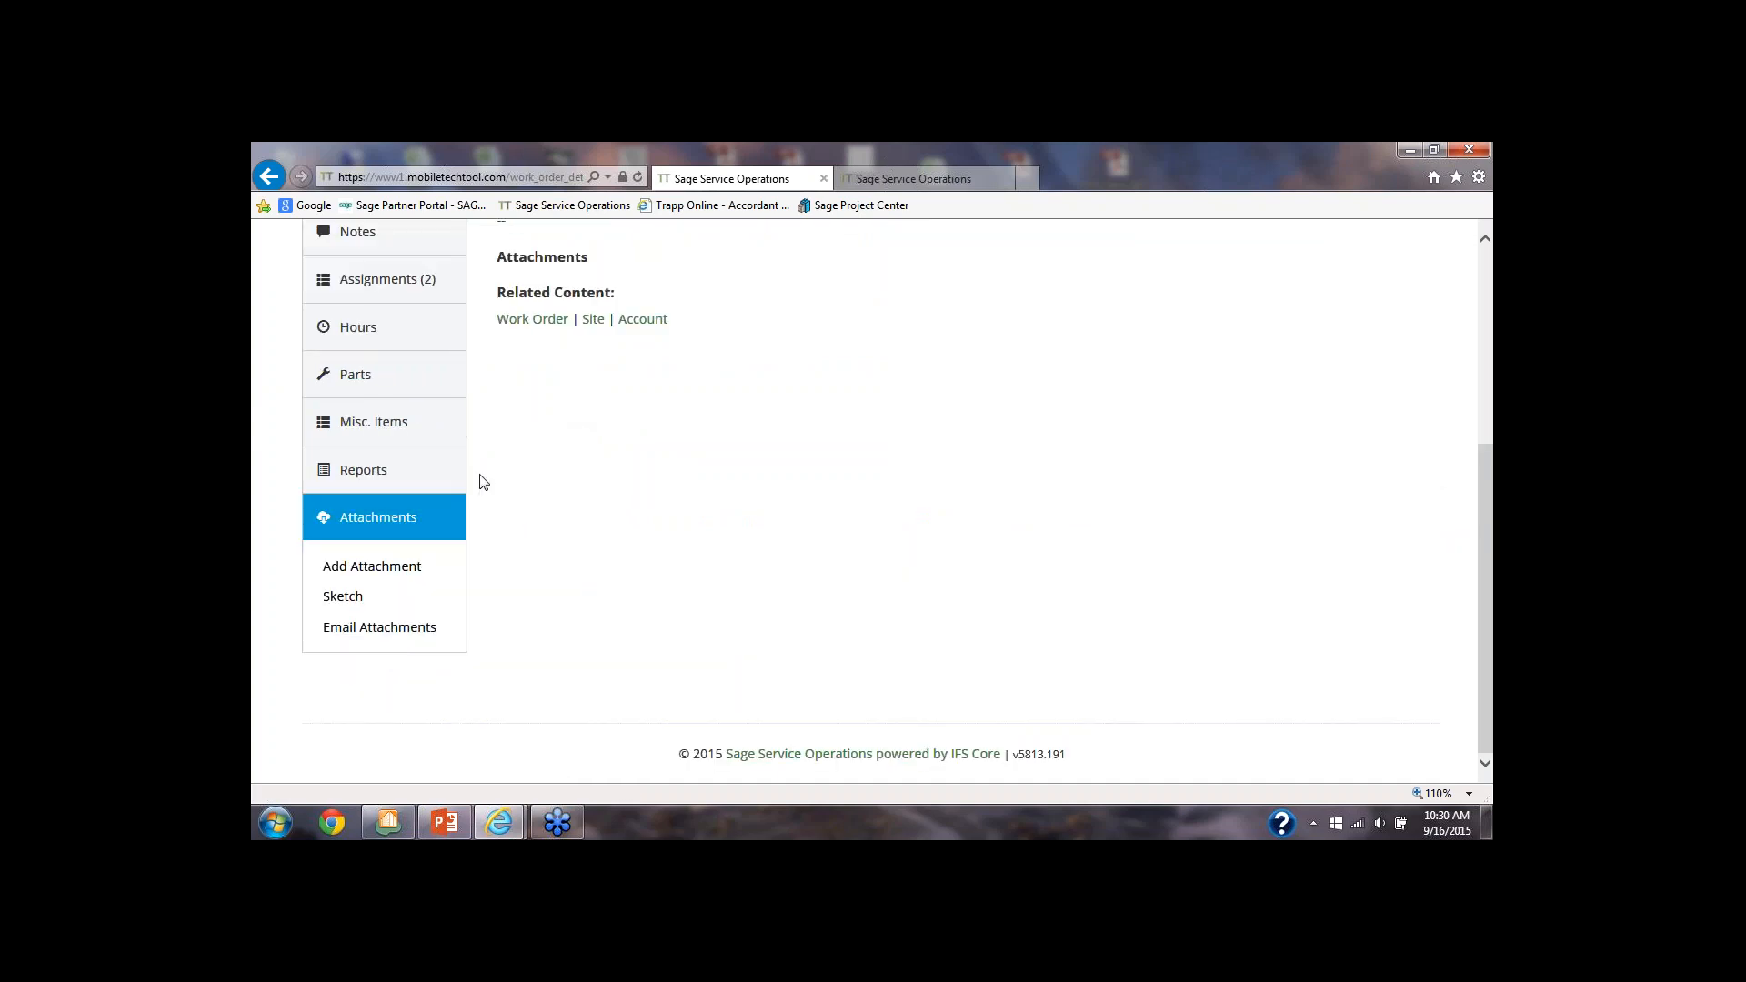
# Add the desktop image Boat Dingy 001 as a single-file attachment to the work order, titled "picture to show problem"
pyautogui.click(387, 573)
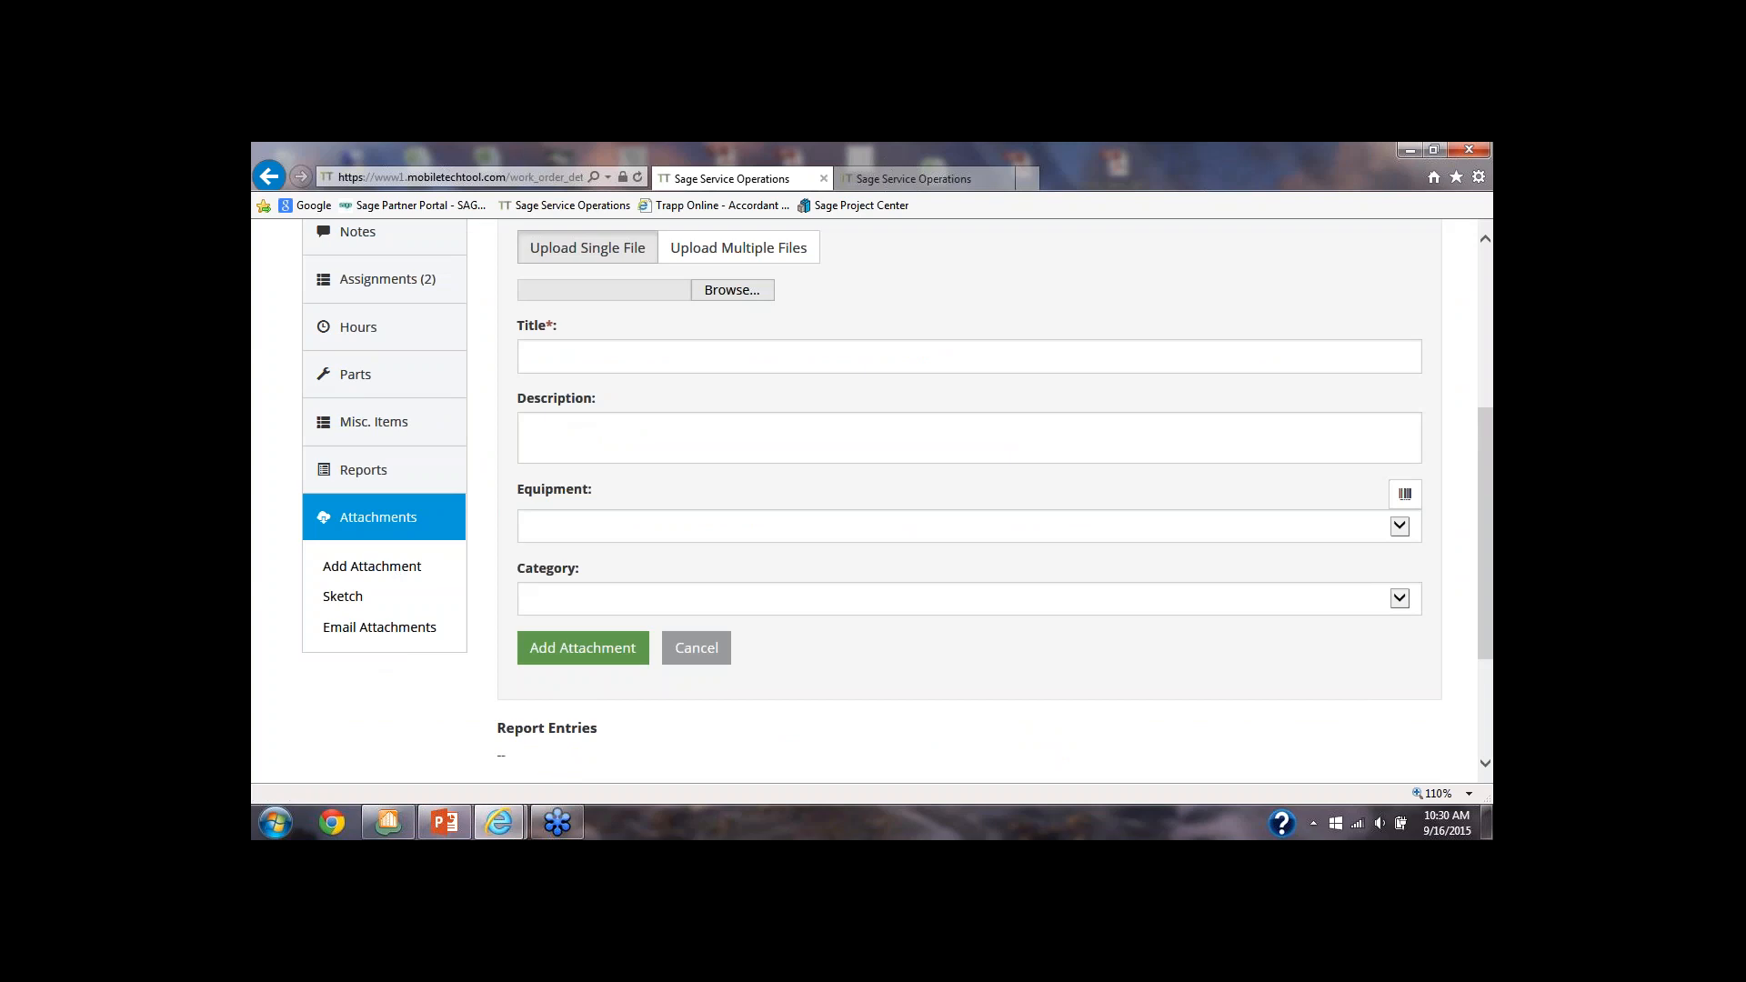
pyautogui.click(717, 290)
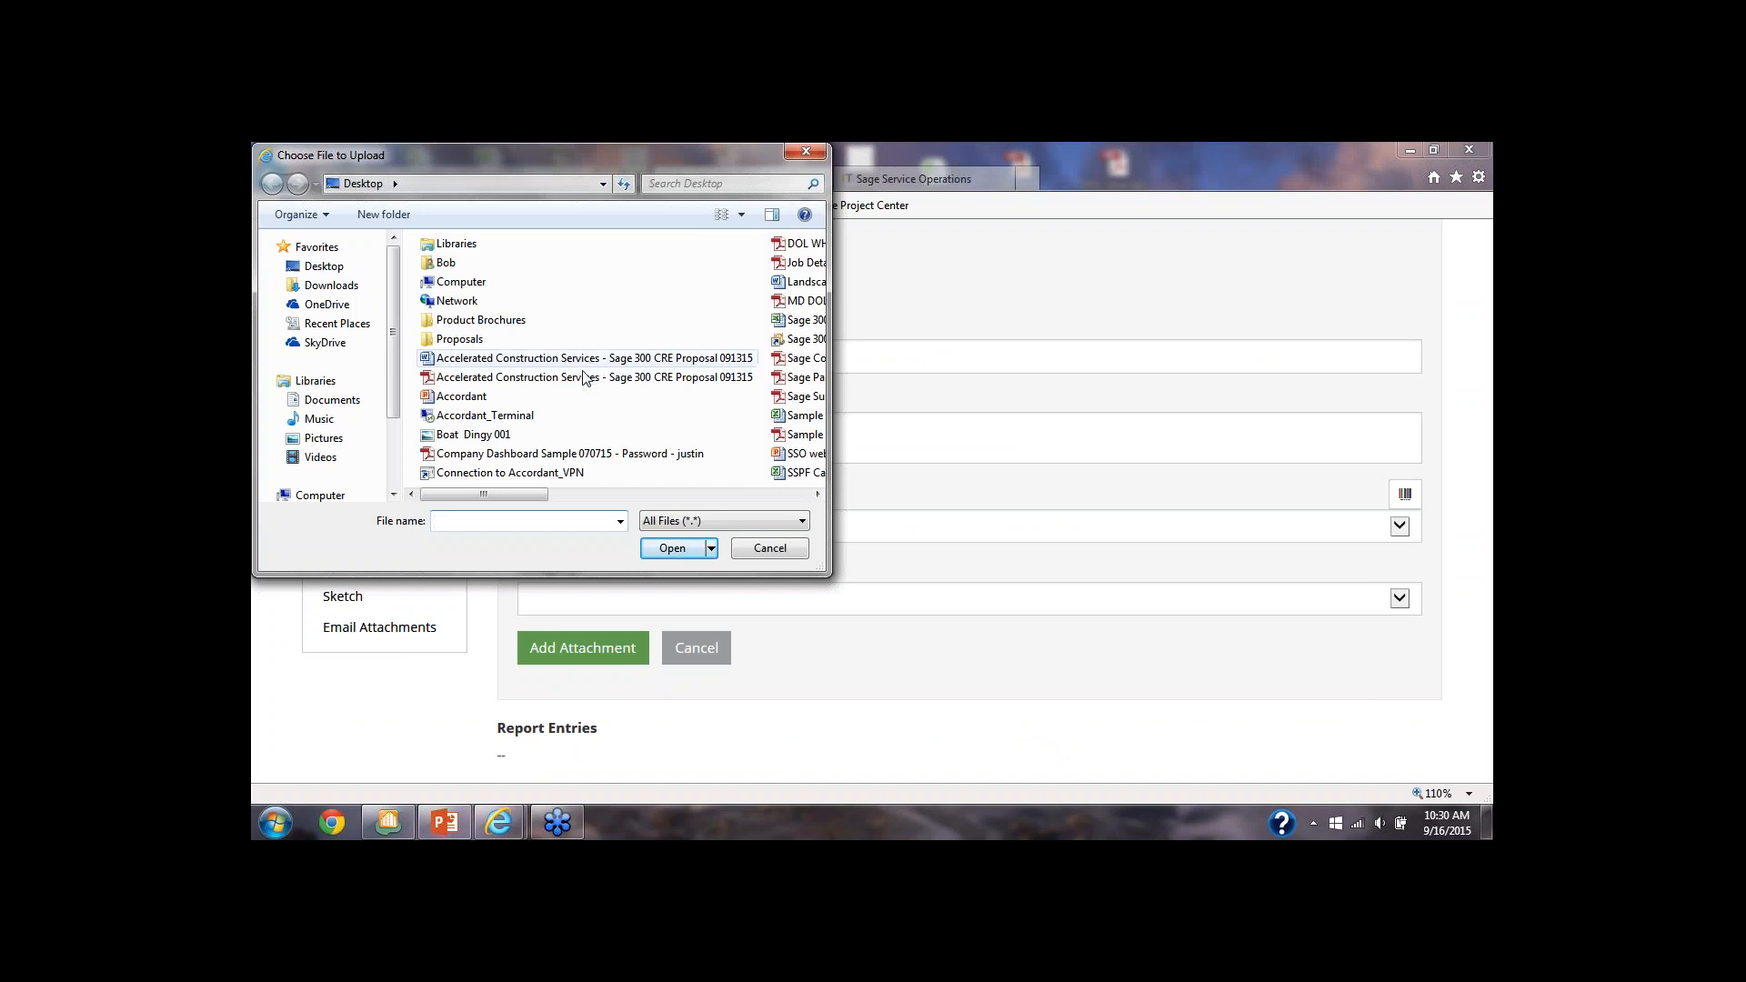
pyautogui.doubleClick(486, 436)
pyautogui.click(670, 356)
pyautogui.write('pi')
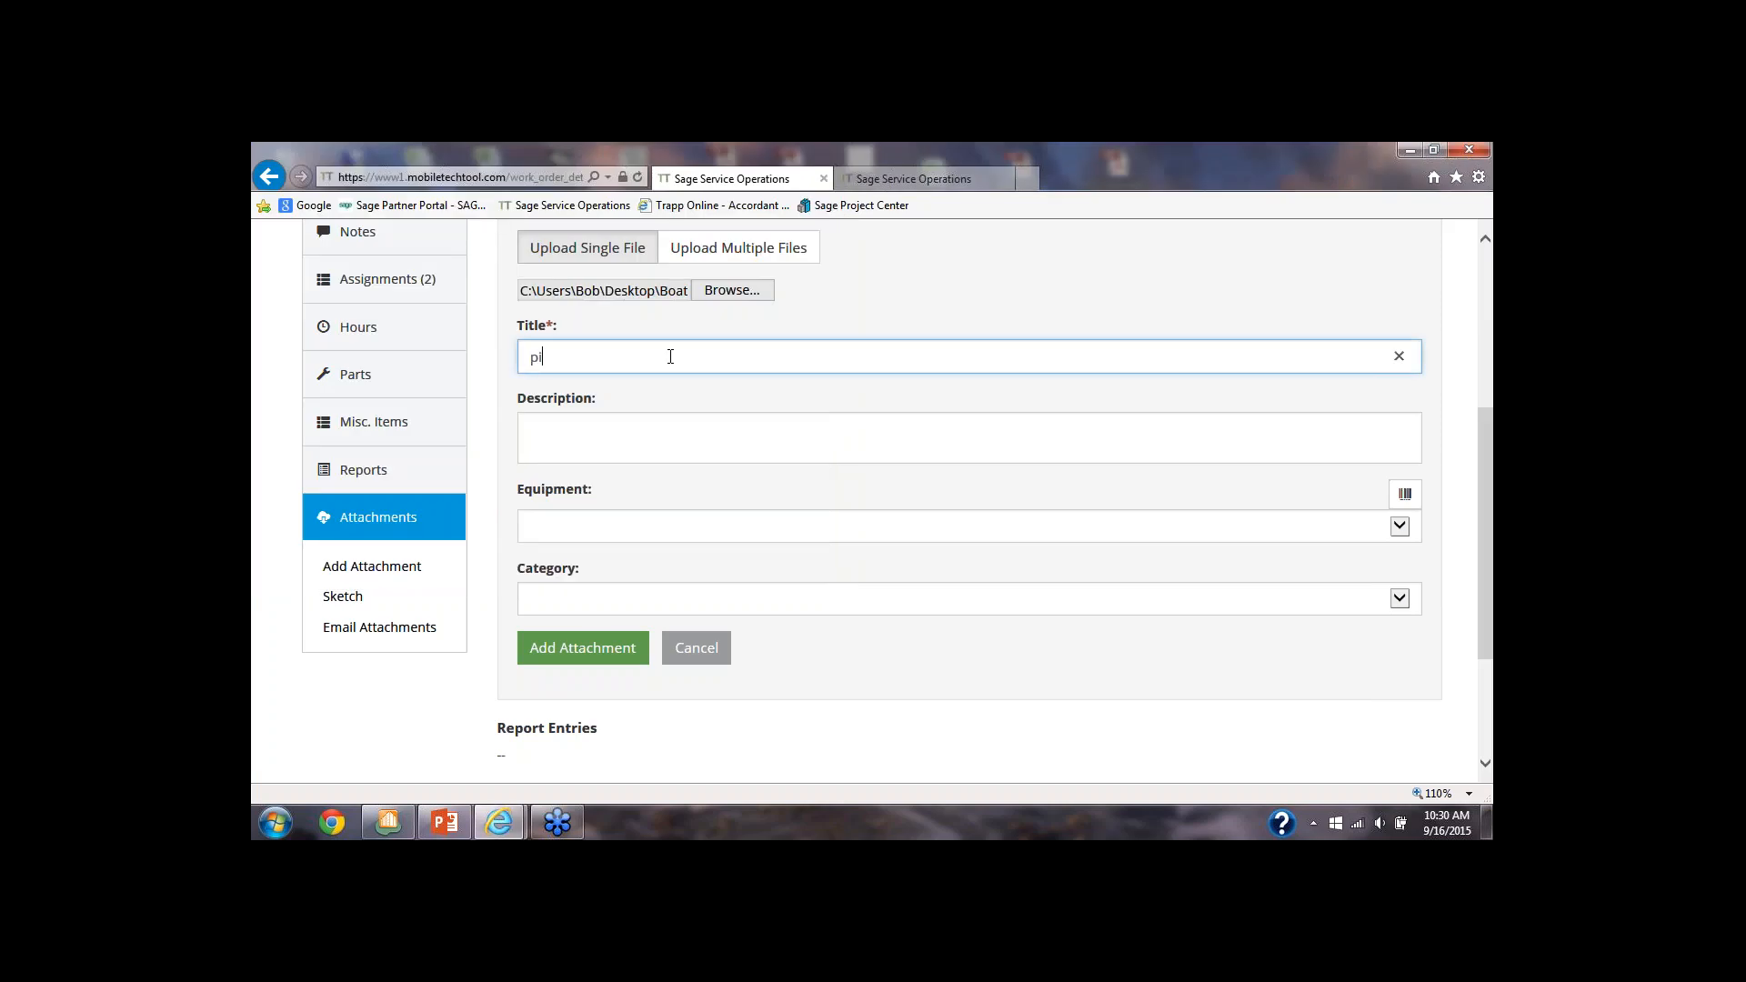
pyautogui.write('c')
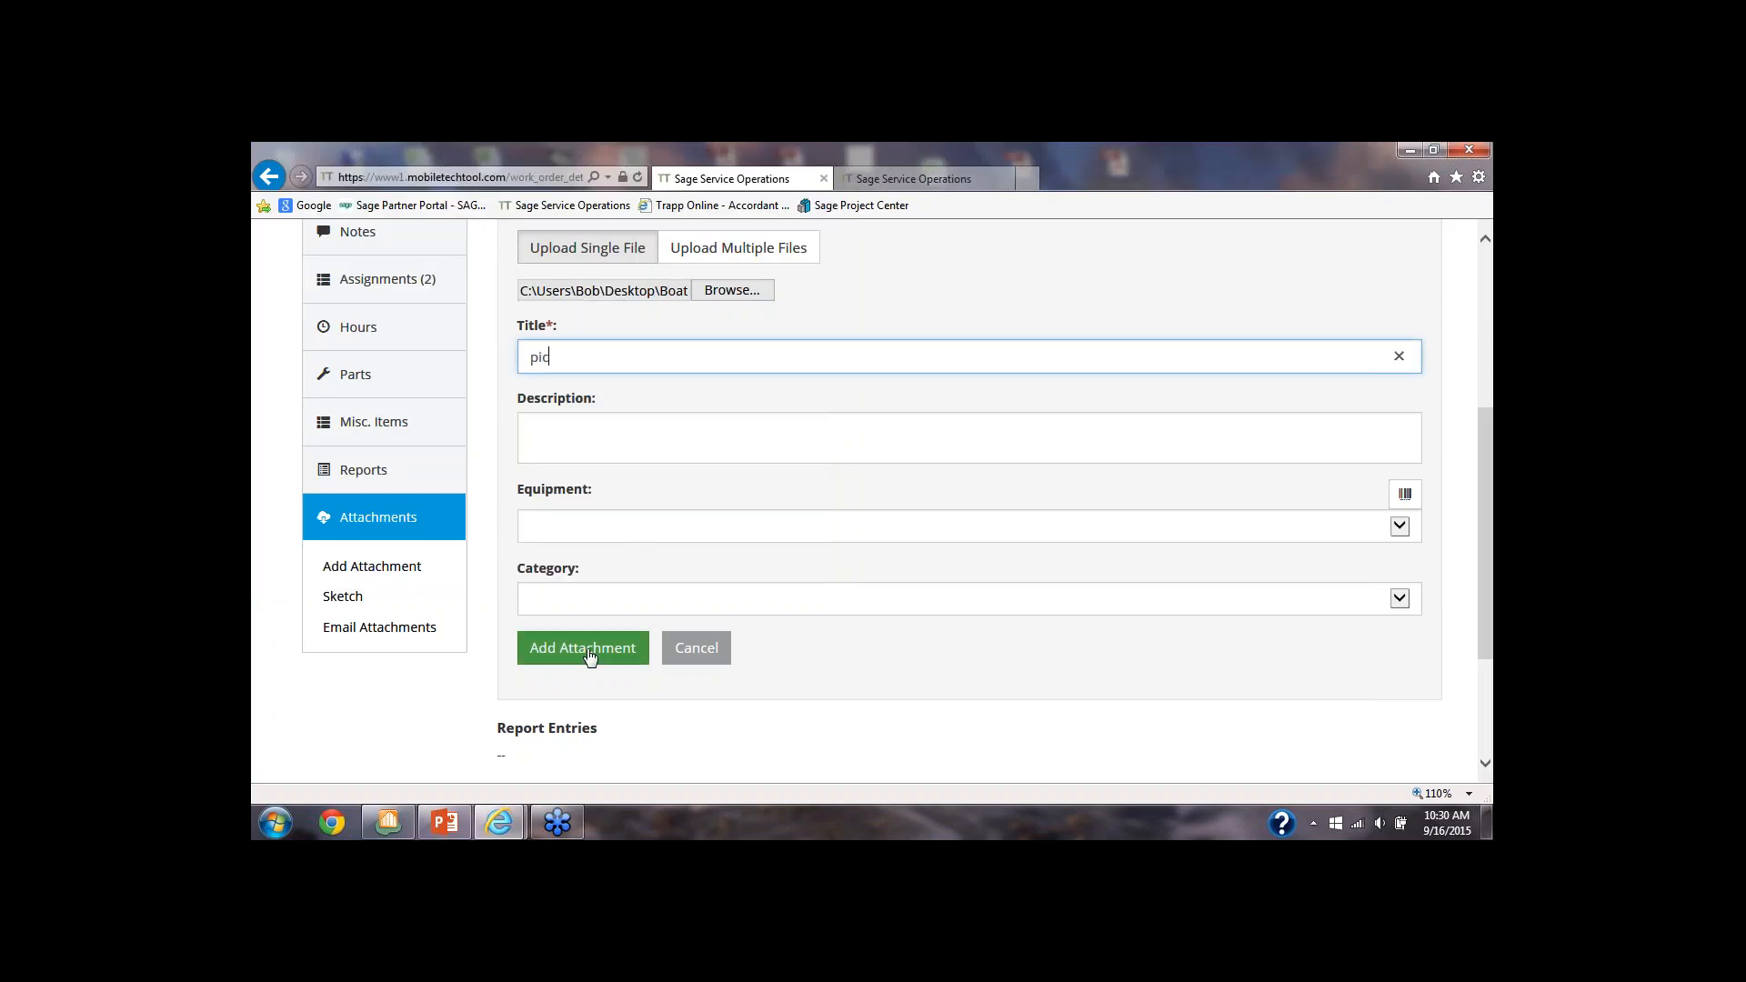
pyautogui.write('ture ')
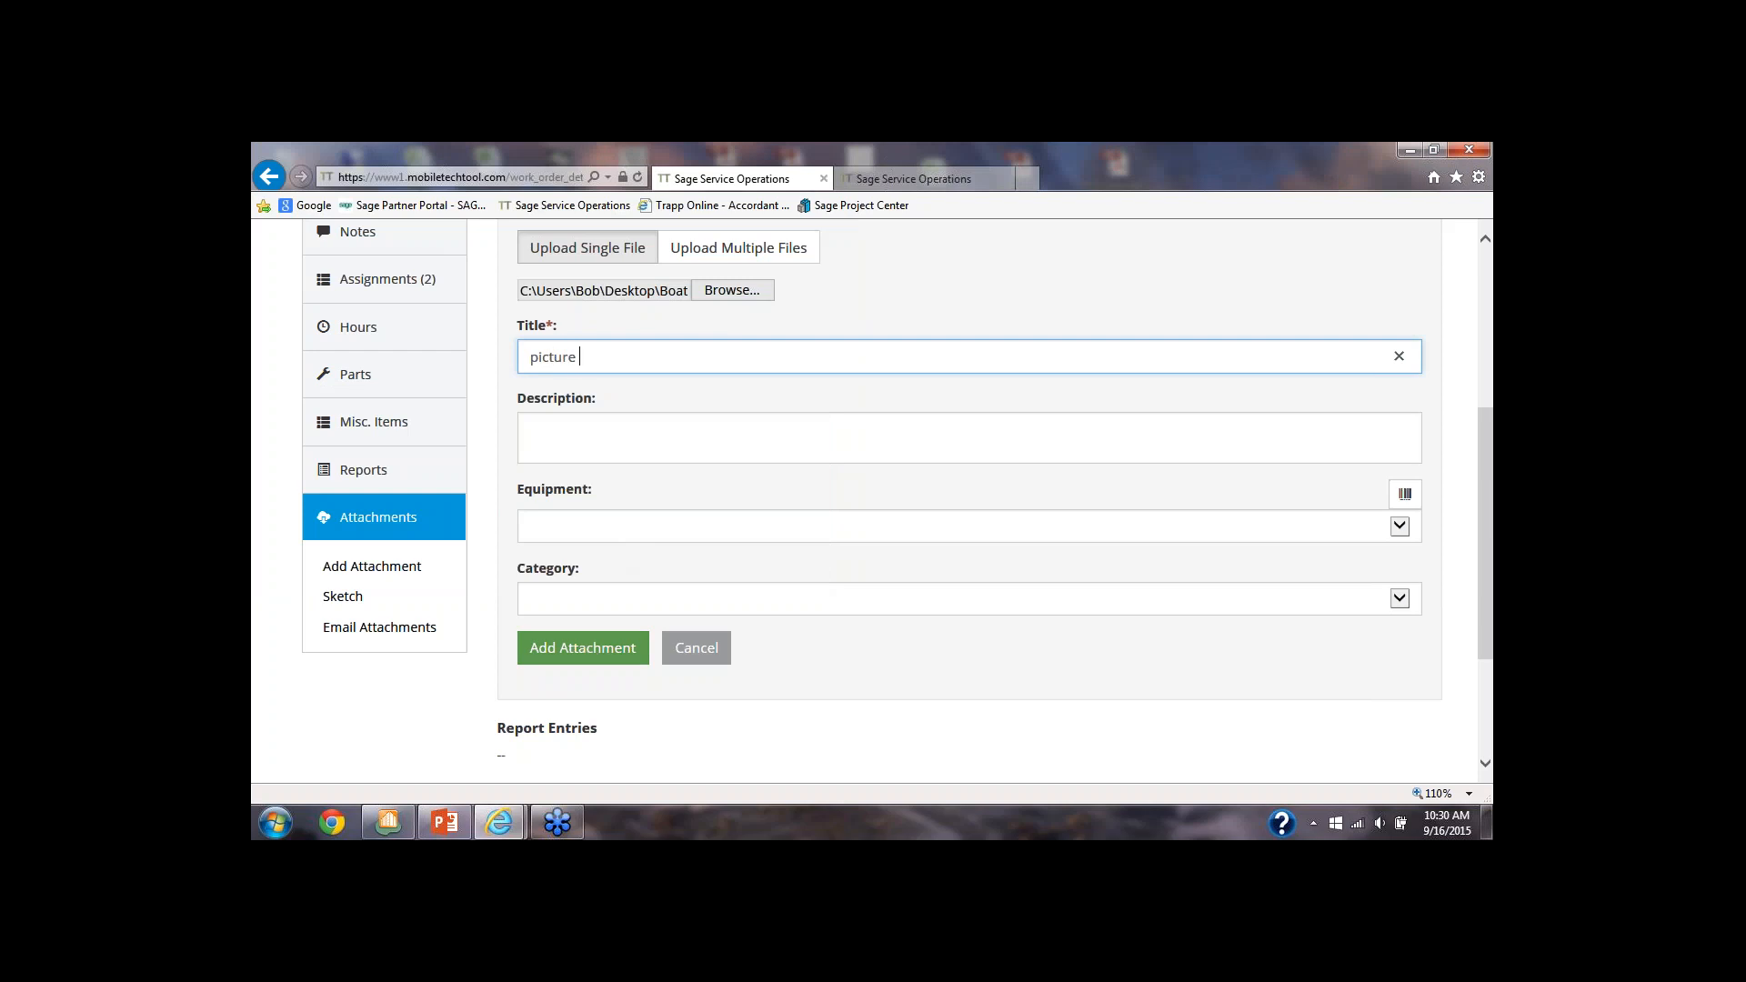
pyautogui.write('to show ')
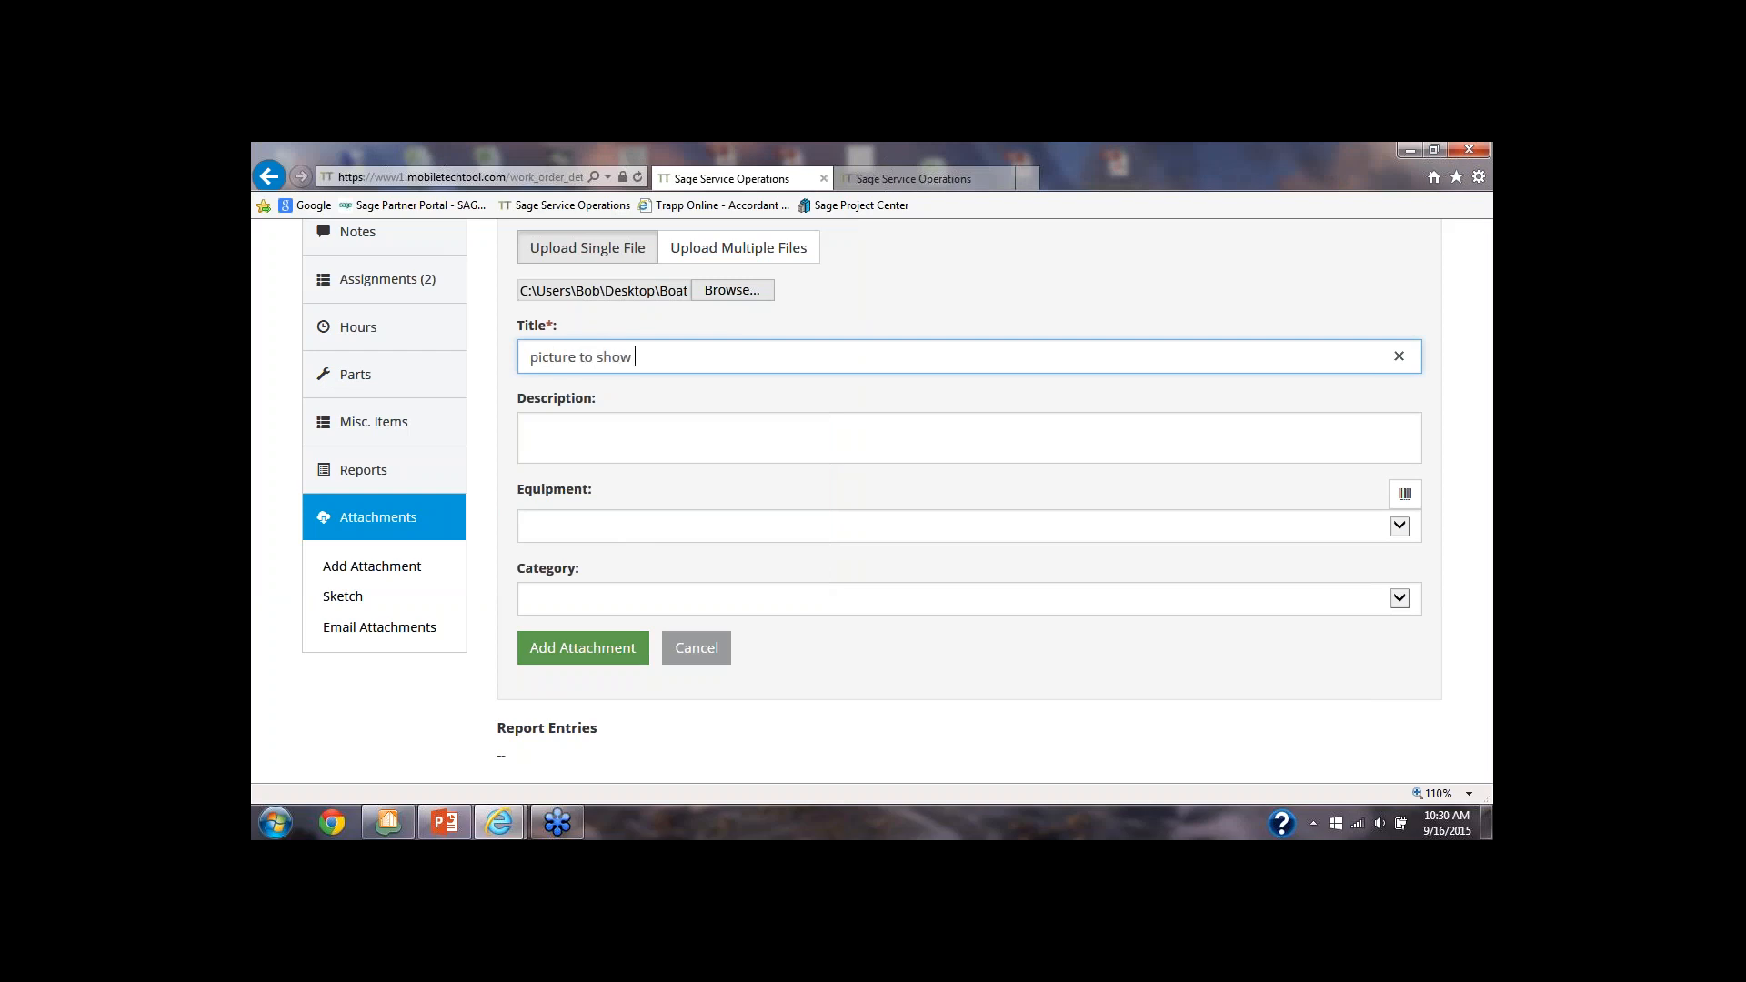
pyautogui.write('problem')
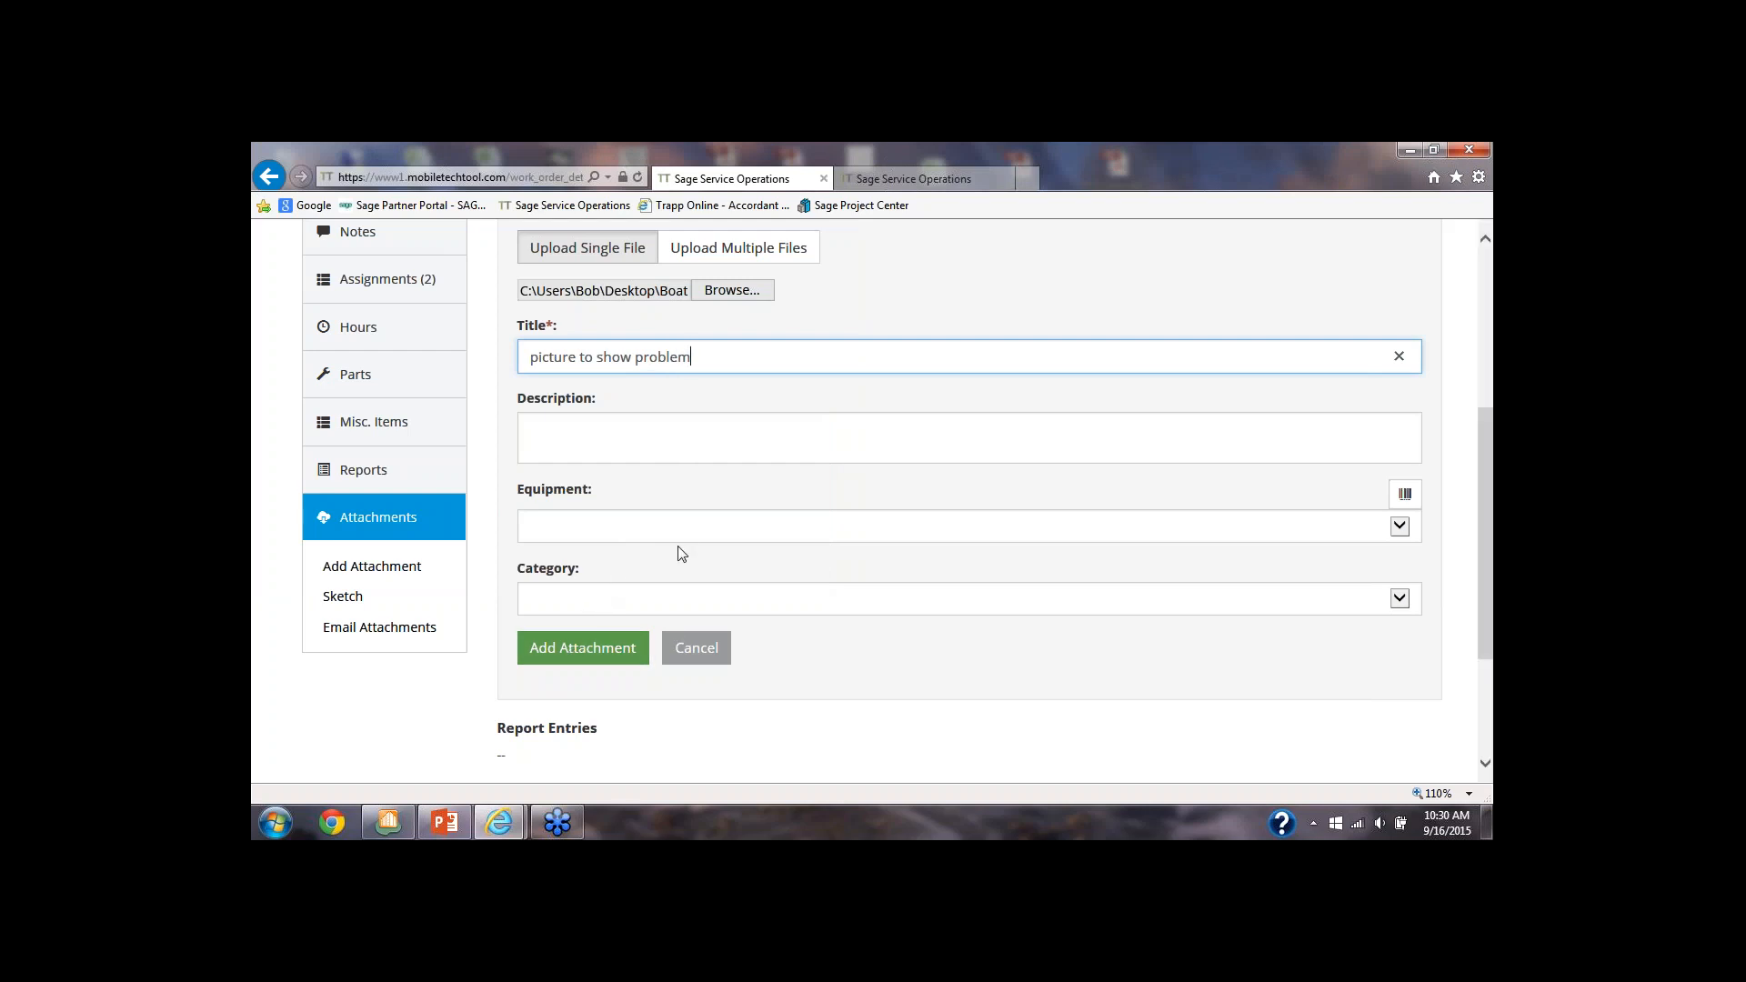
pyautogui.click(578, 649)
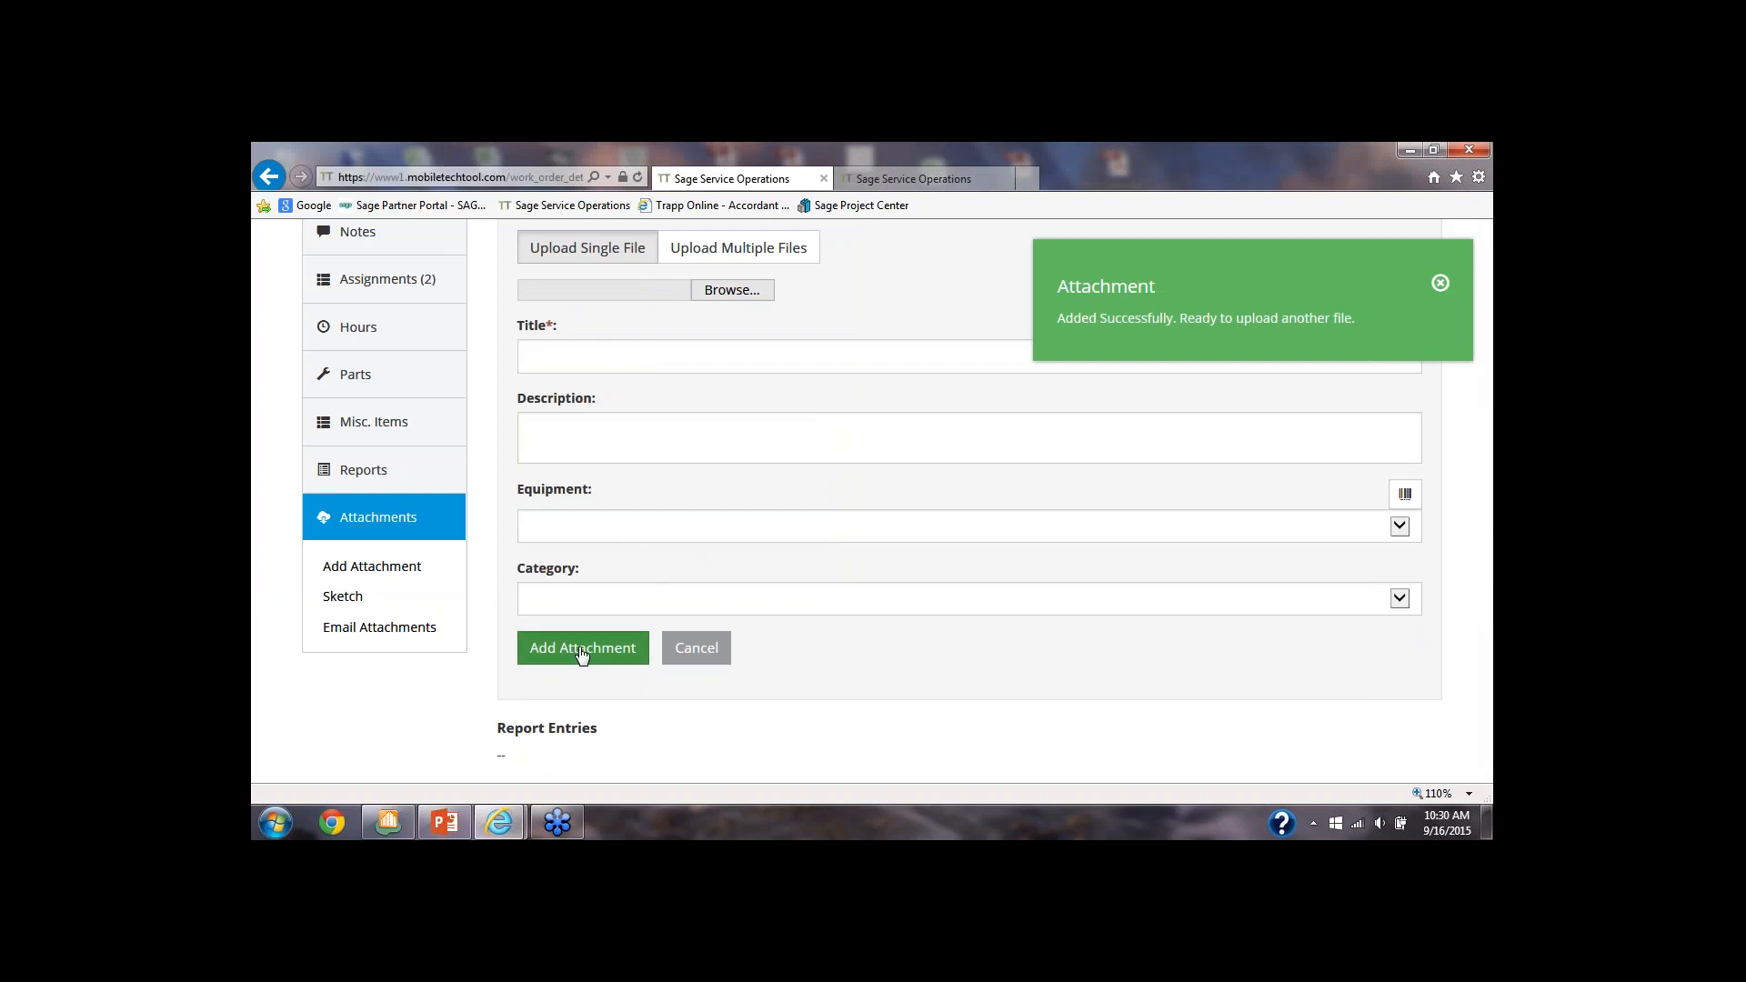
# View the form for adding a miscellaneous item to the Horner Laboratories work order and close it without saving
pyautogui.scroll(2, 582, 654)
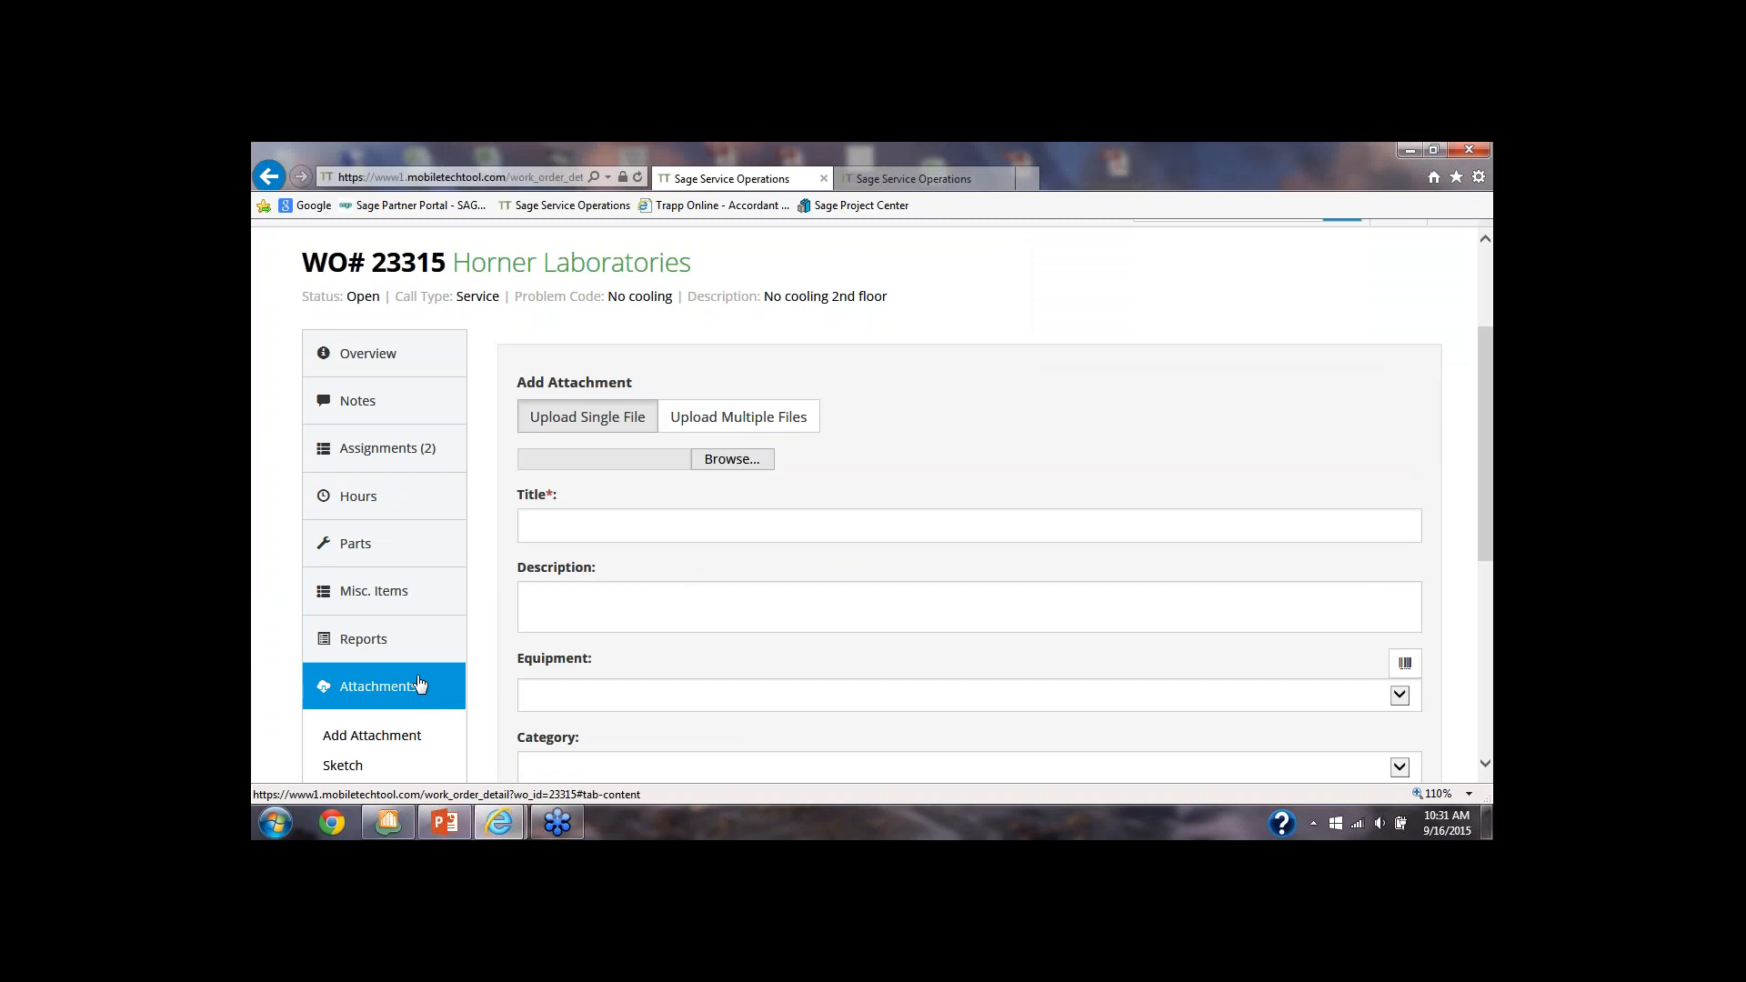
pyautogui.click(361, 600)
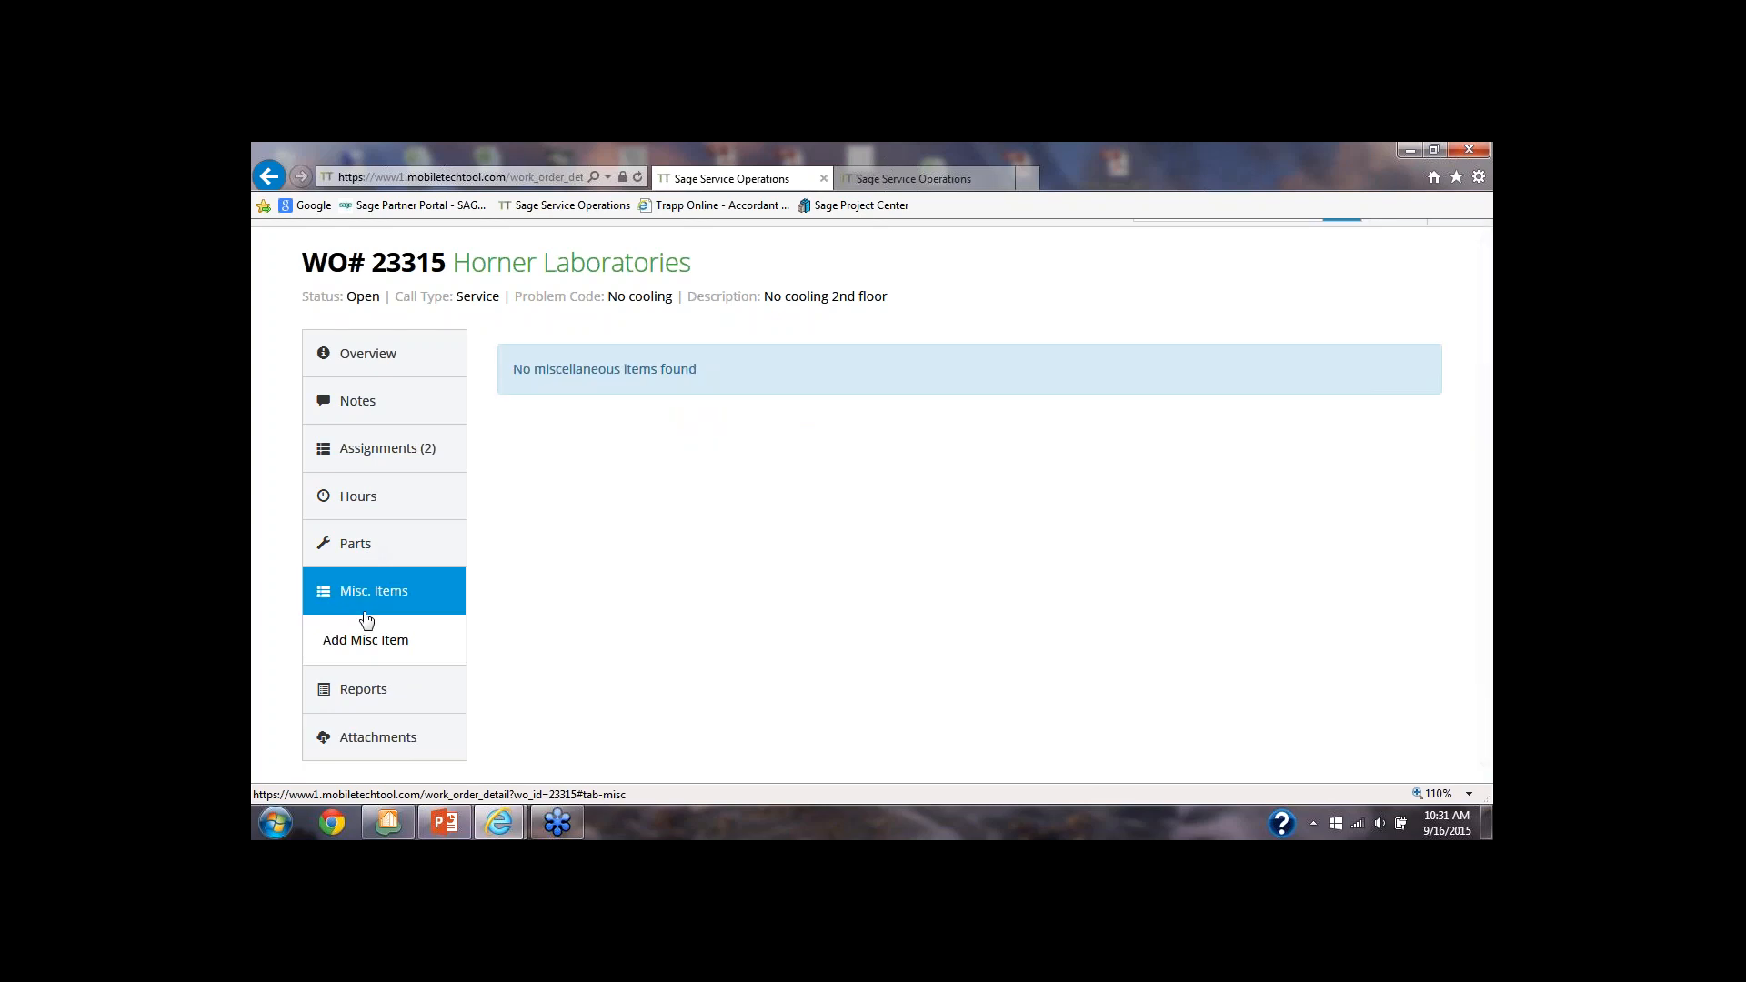
pyautogui.click(369, 641)
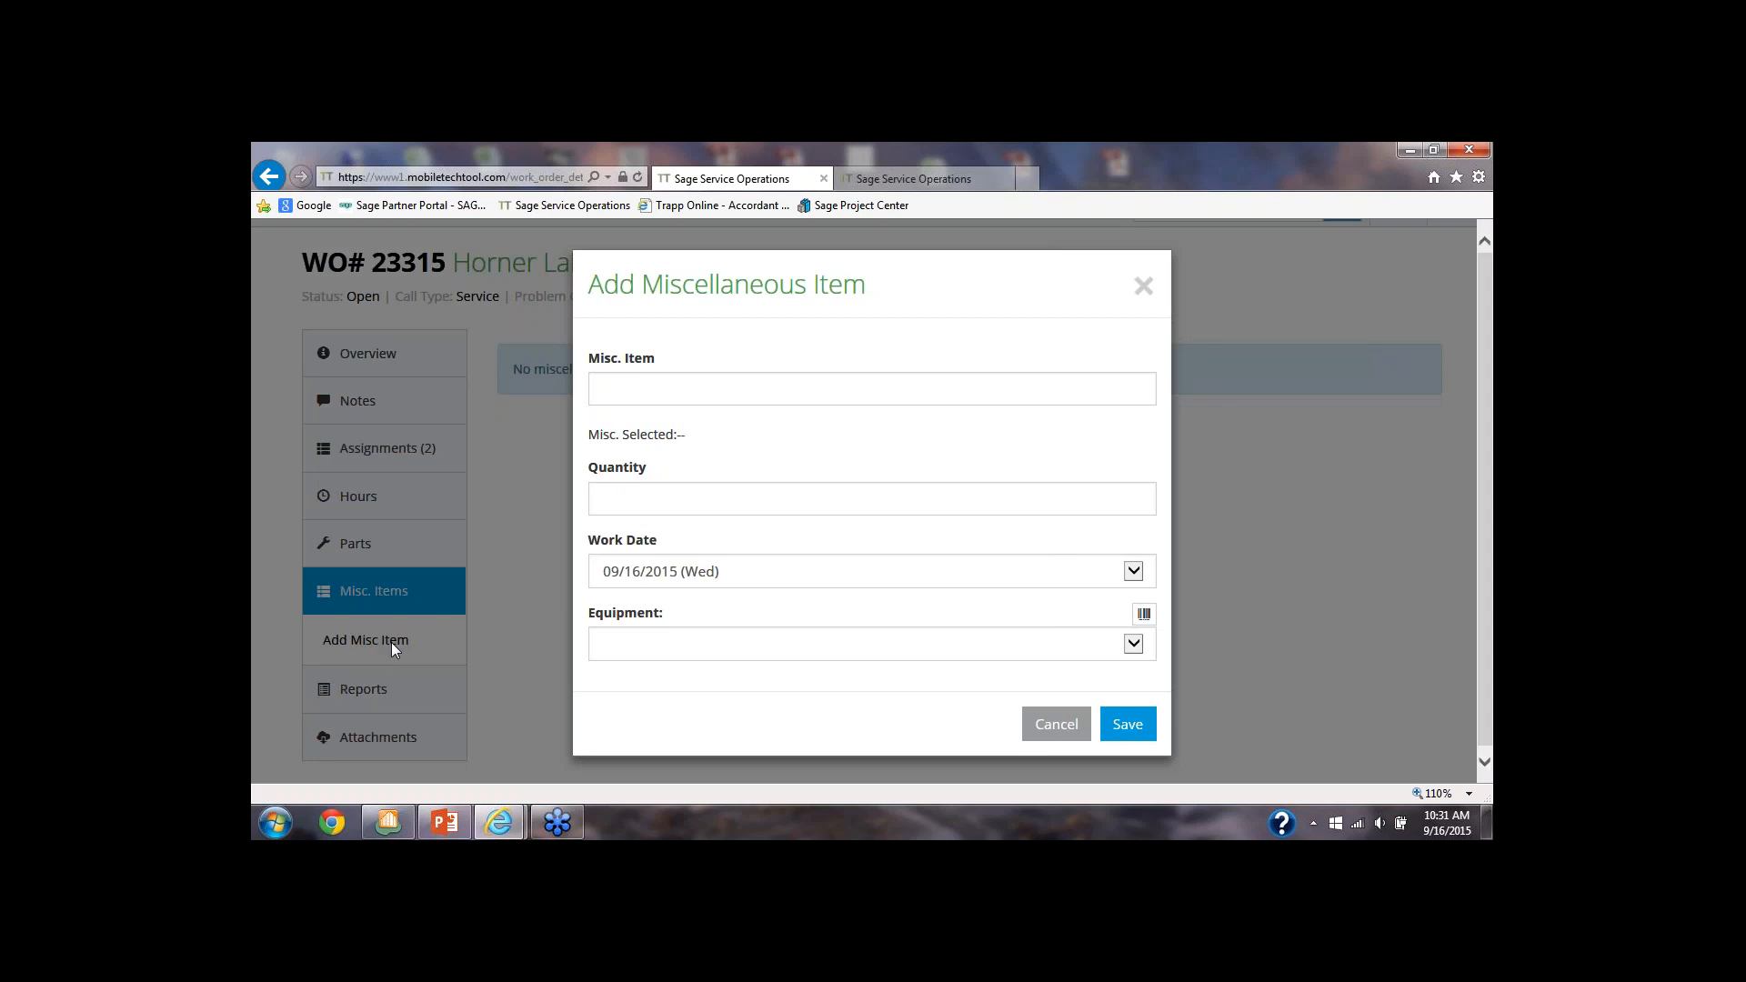
pyautogui.click(1054, 724)
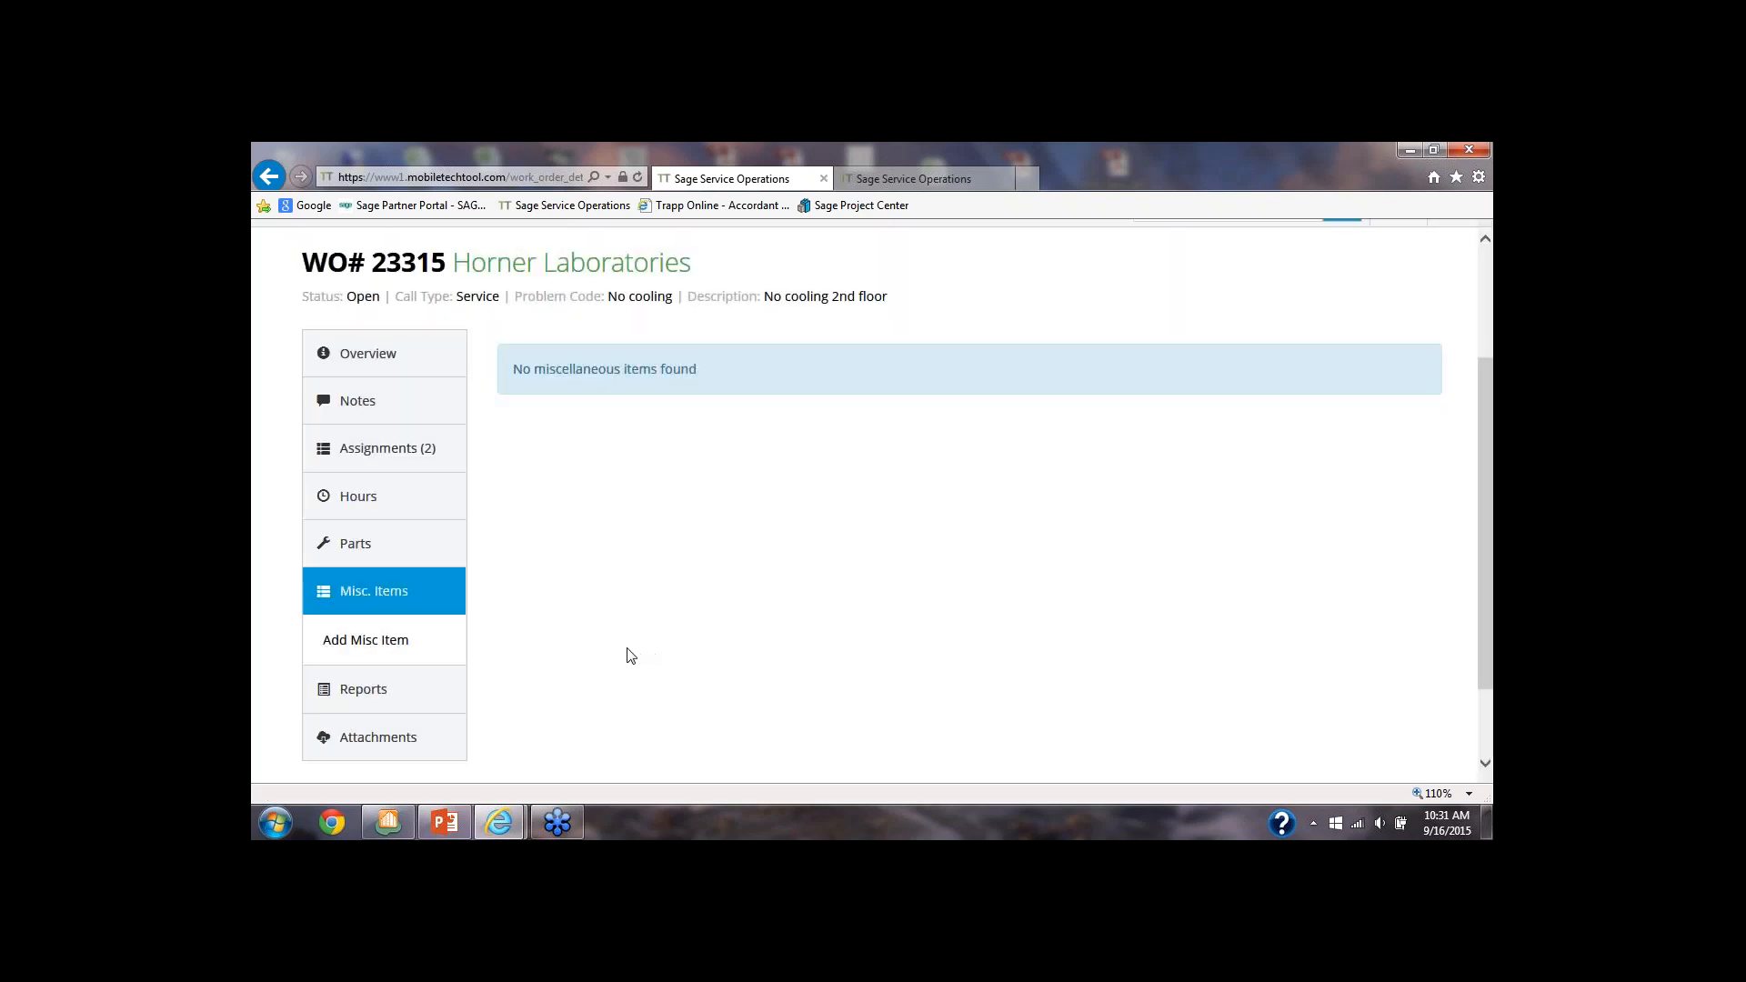
# Go back to the assignments list, reopen the Horner Laboratories work order and start a new purchase order from it
pyautogui.scroll(3, 628, 656)
pyautogui.scroll(-3, 624, 656)
pyautogui.scroll(3, 624, 656)
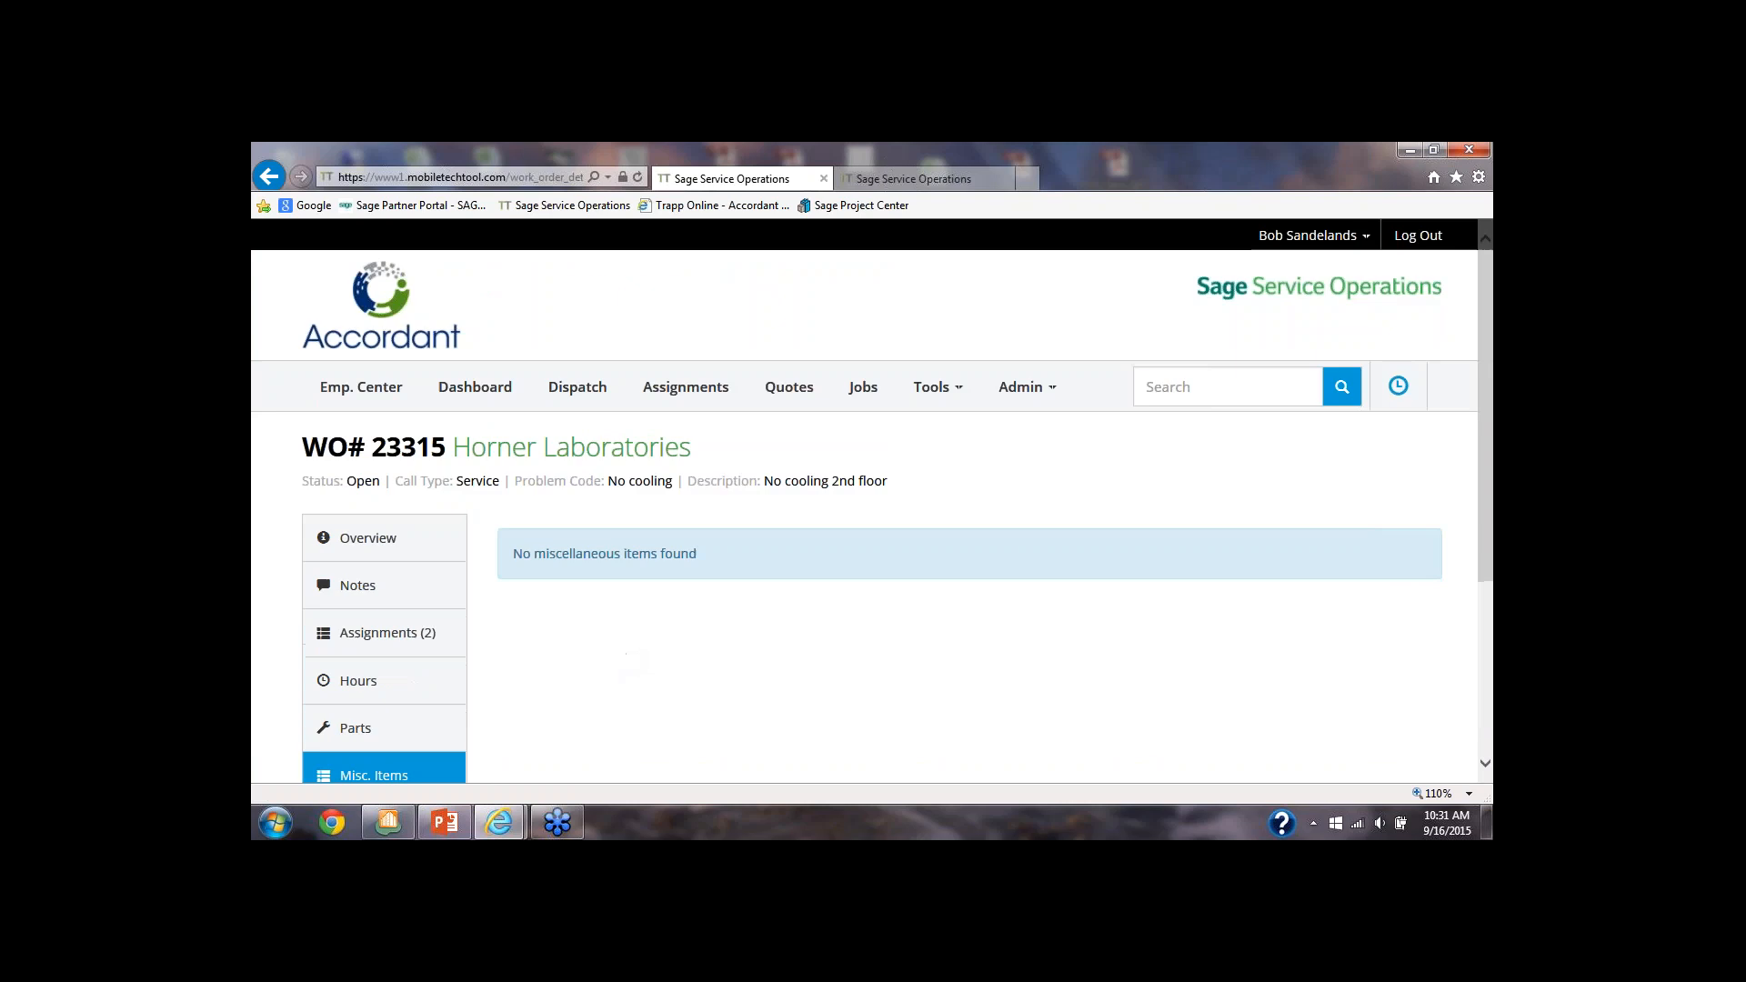
pyautogui.click(267, 177)
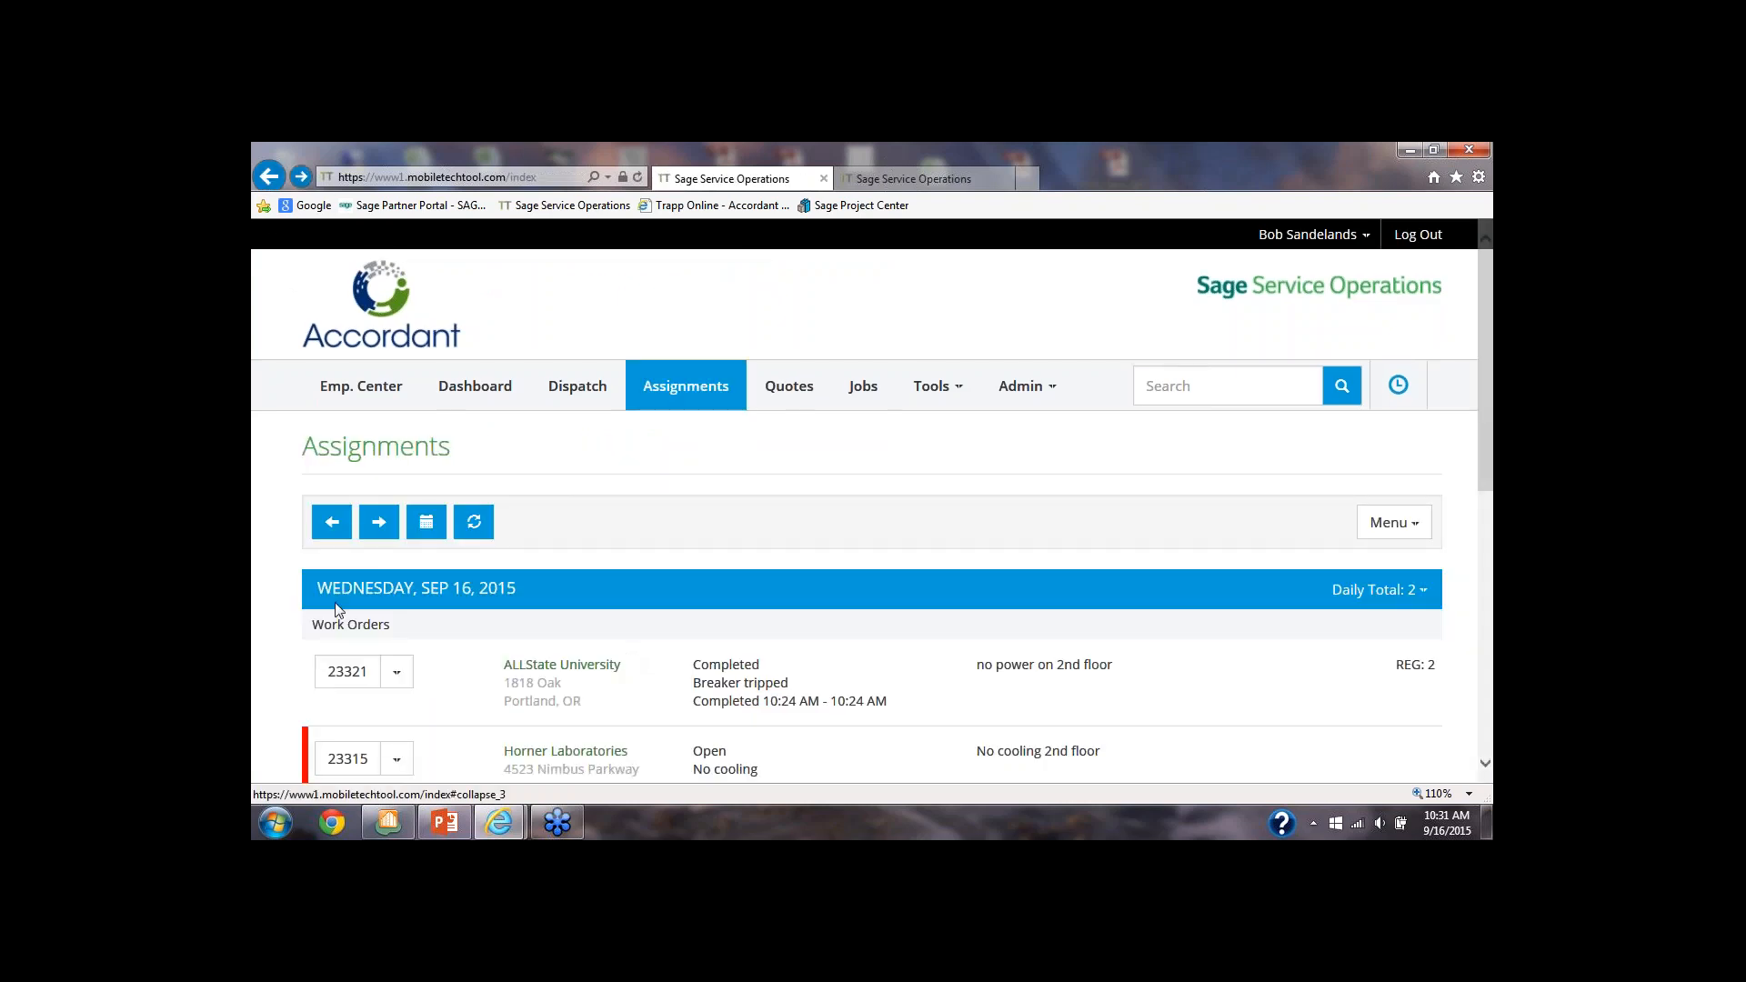
pyautogui.scroll(-2, 350, 604)
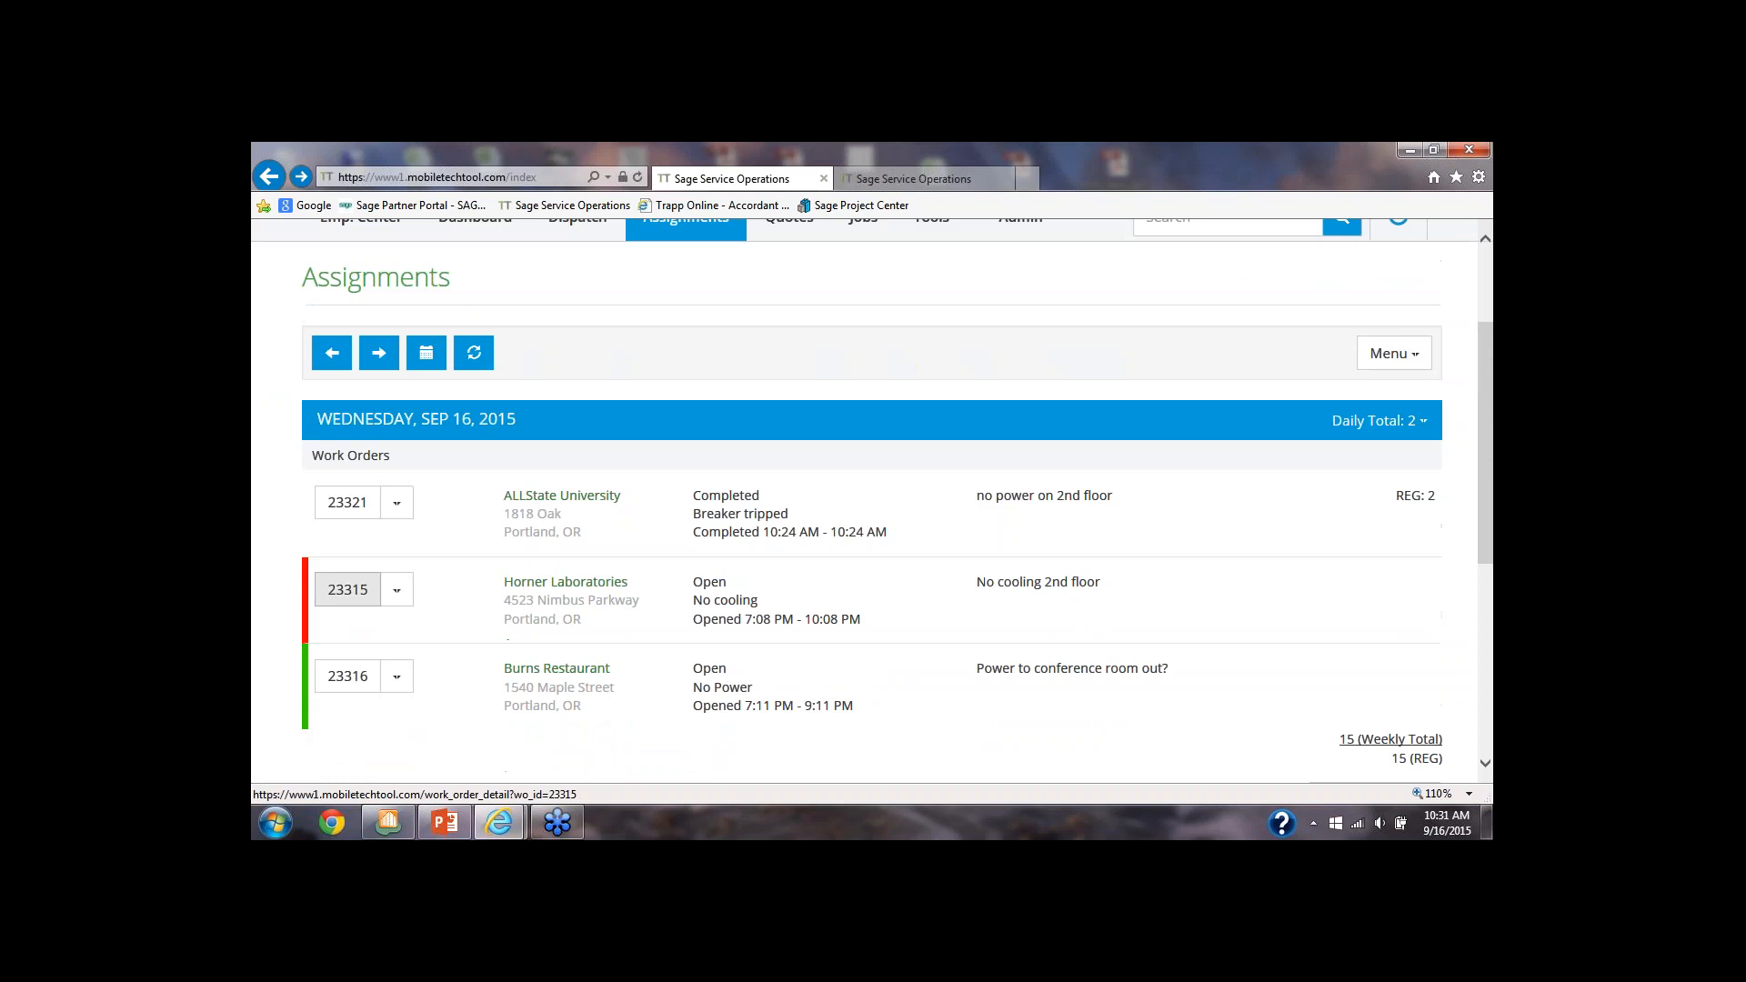
pyautogui.click(354, 598)
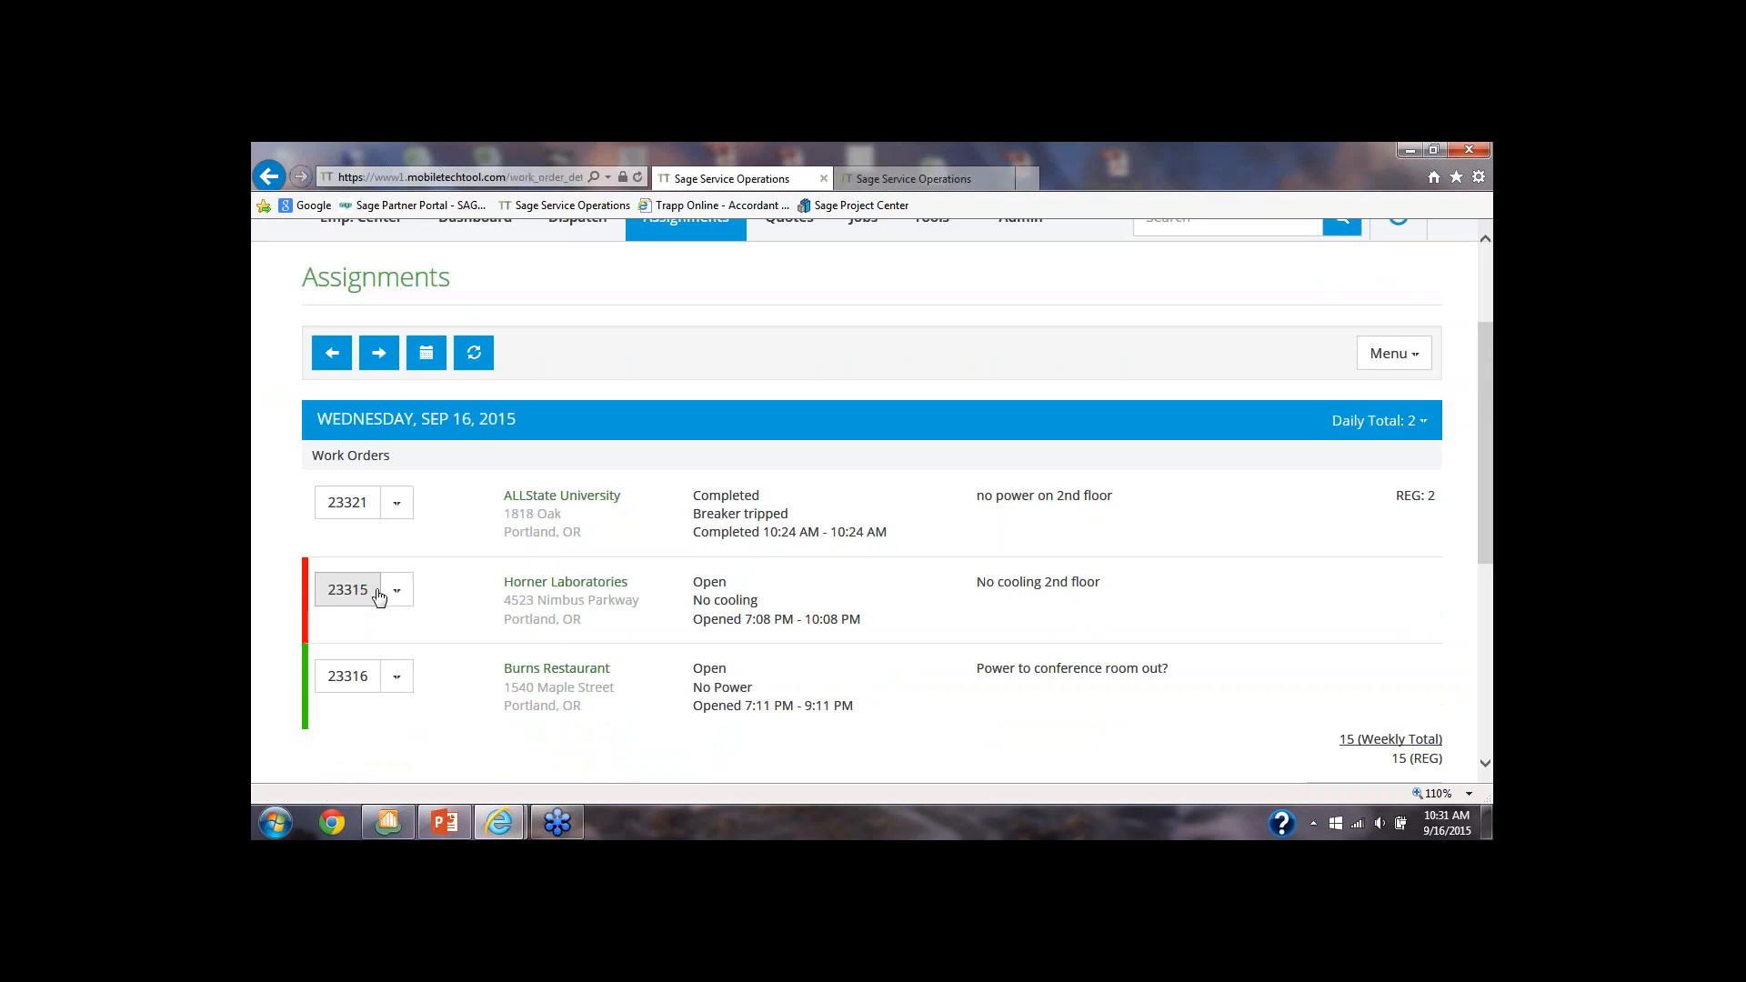
pyautogui.scroll(-1, 377, 591)
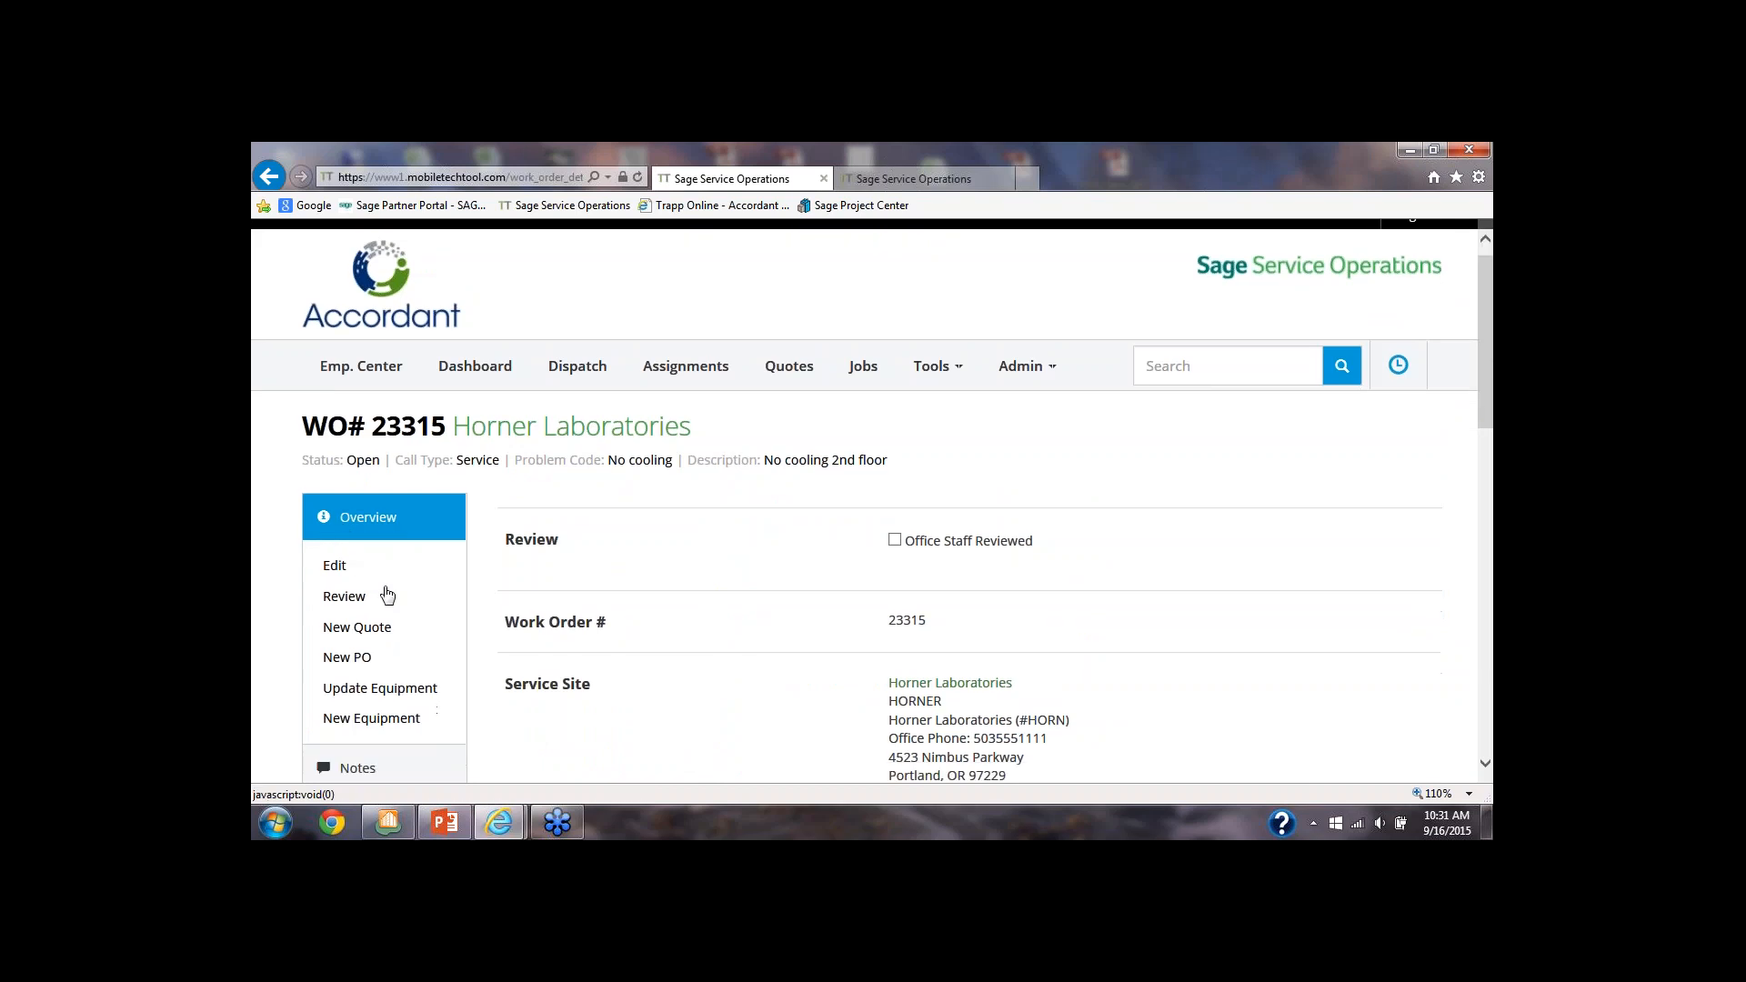
pyautogui.click(362, 595)
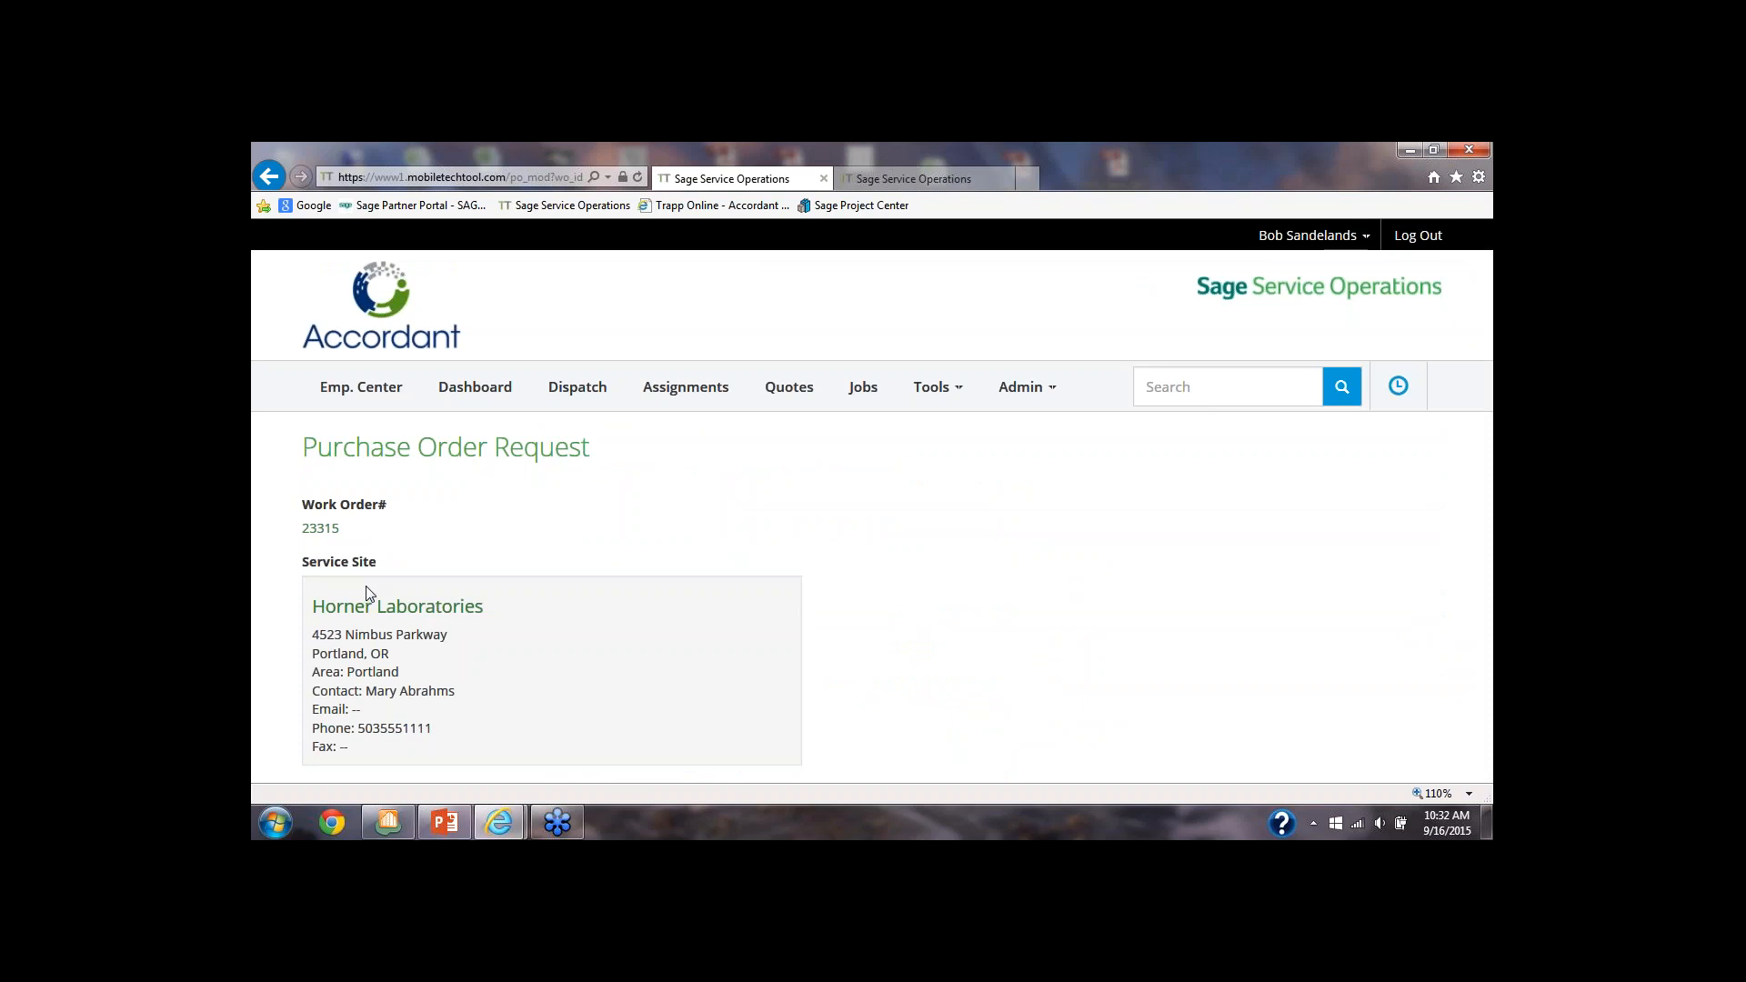
# Create the purchase order with Barth Electric as the vendor and "stuff" as the description
pyautogui.scroll(-2, 363, 595)
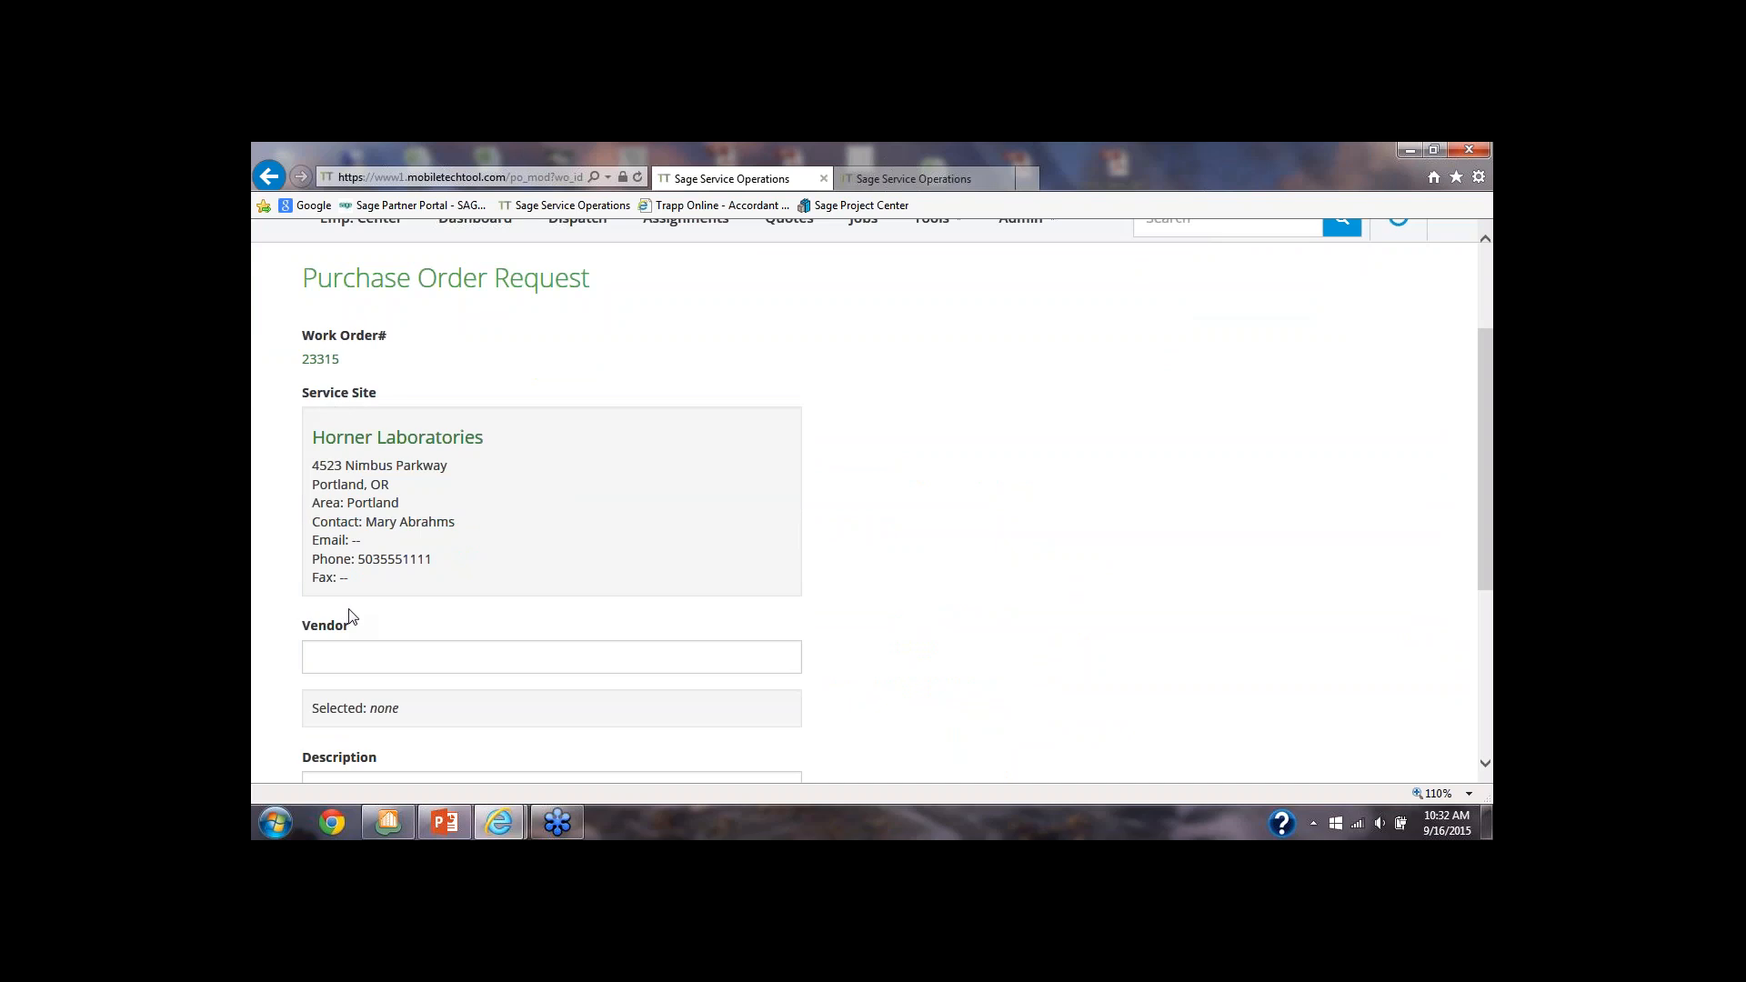
pyautogui.scroll(-2, 350, 616)
pyautogui.click(337, 487)
pyautogui.write('bar')
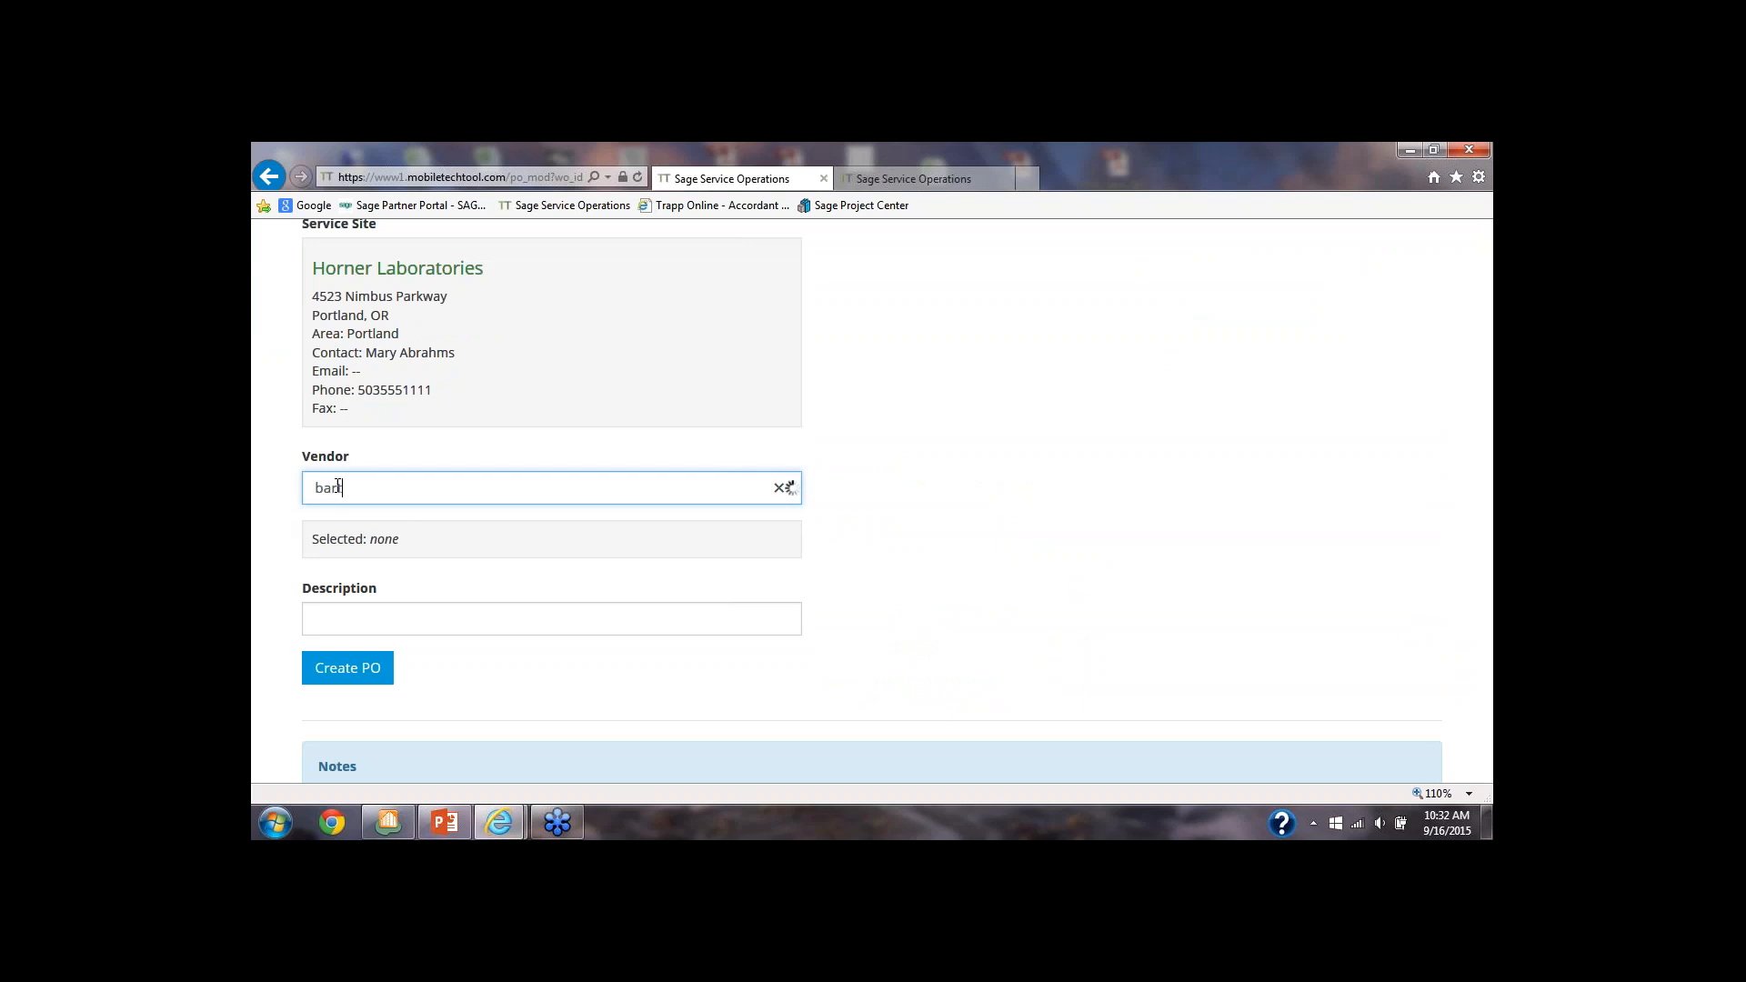
pyautogui.write('th')
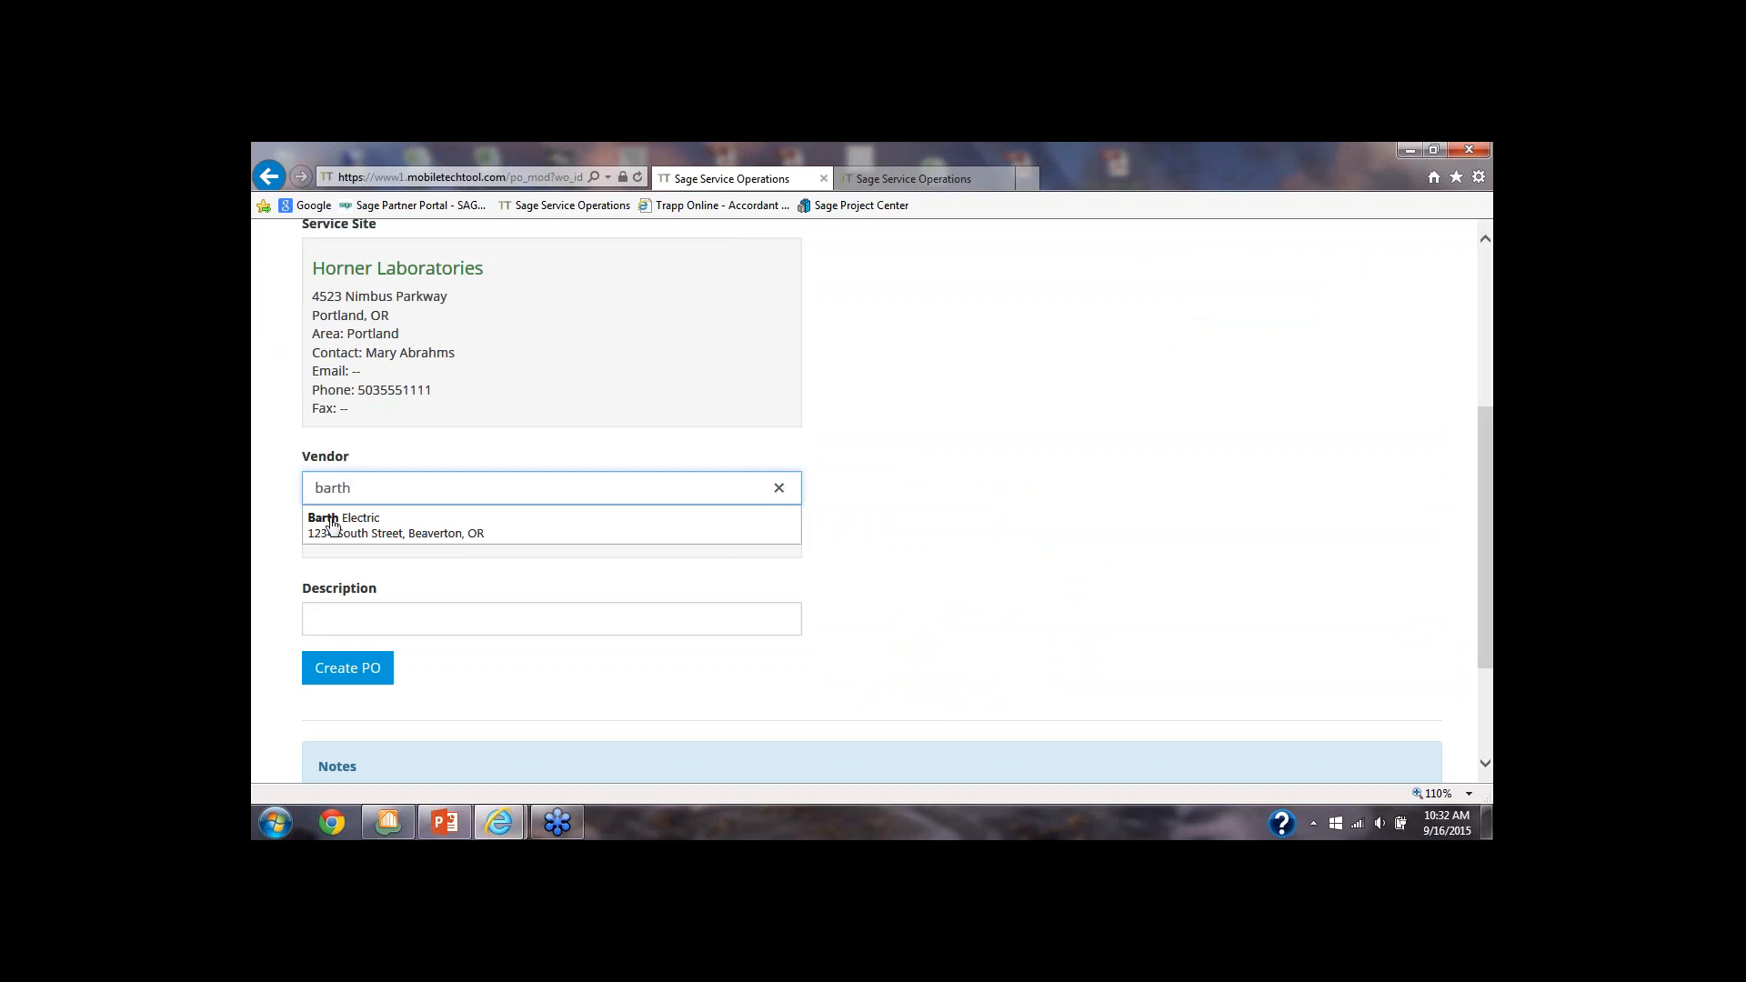
pyautogui.click(332, 524)
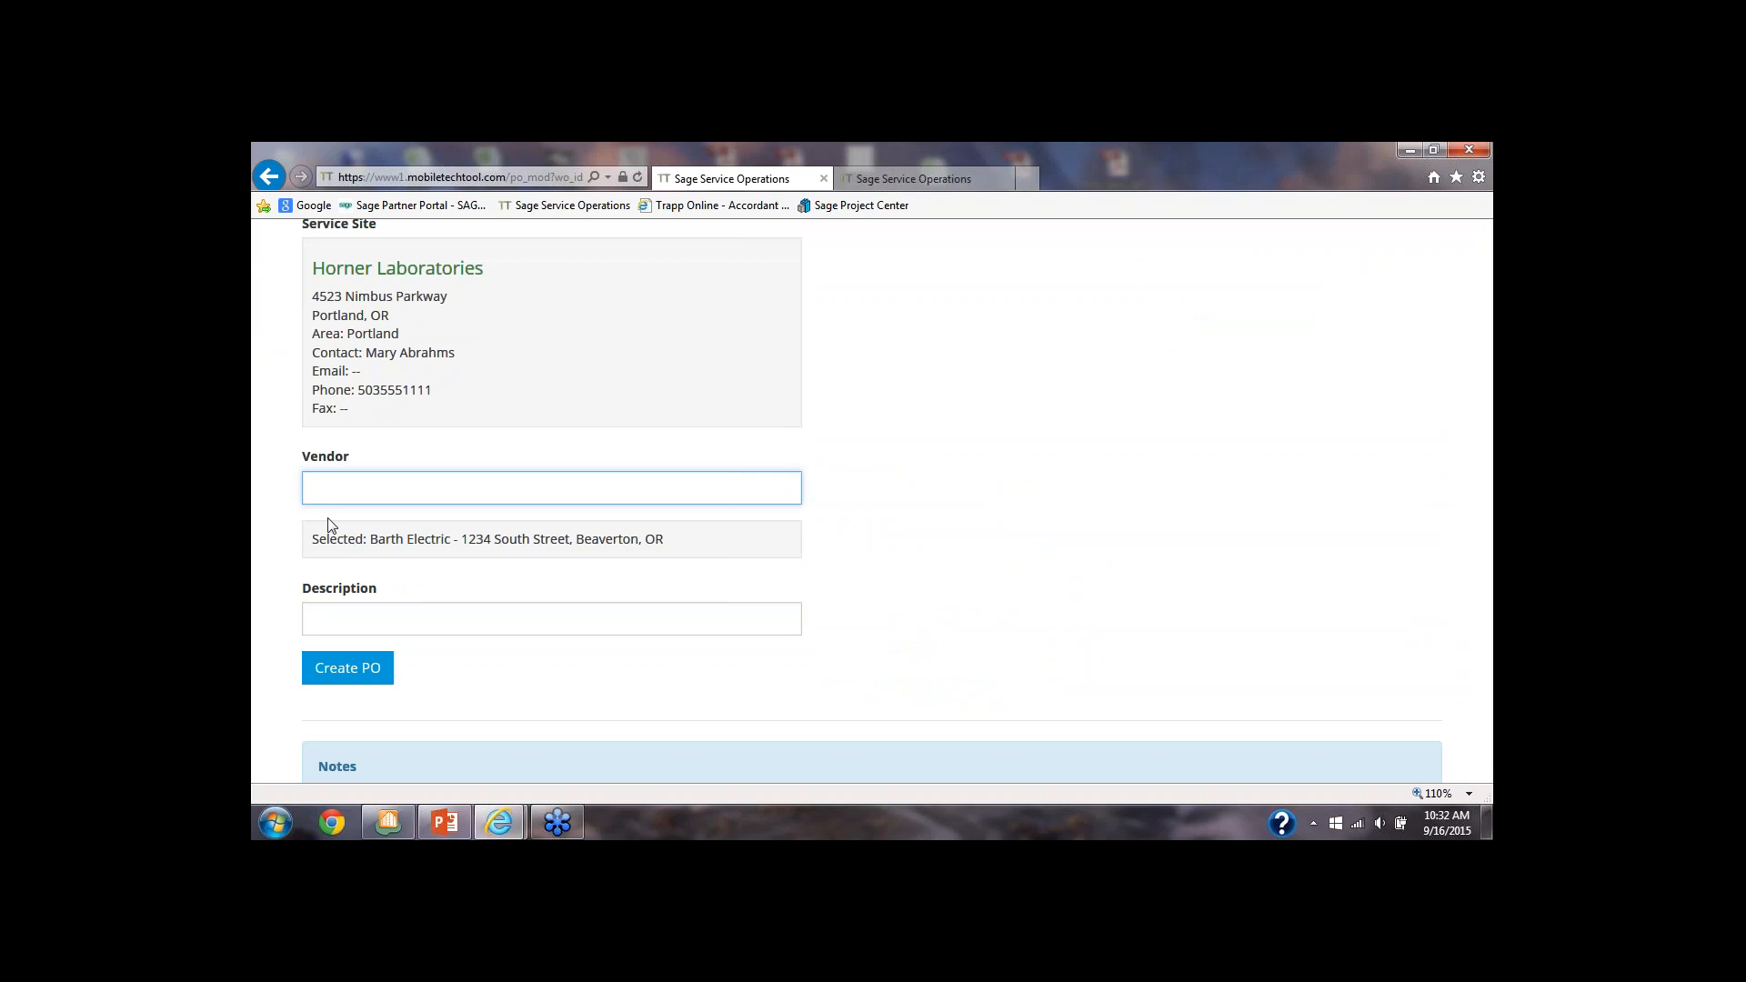
pyautogui.click(339, 619)
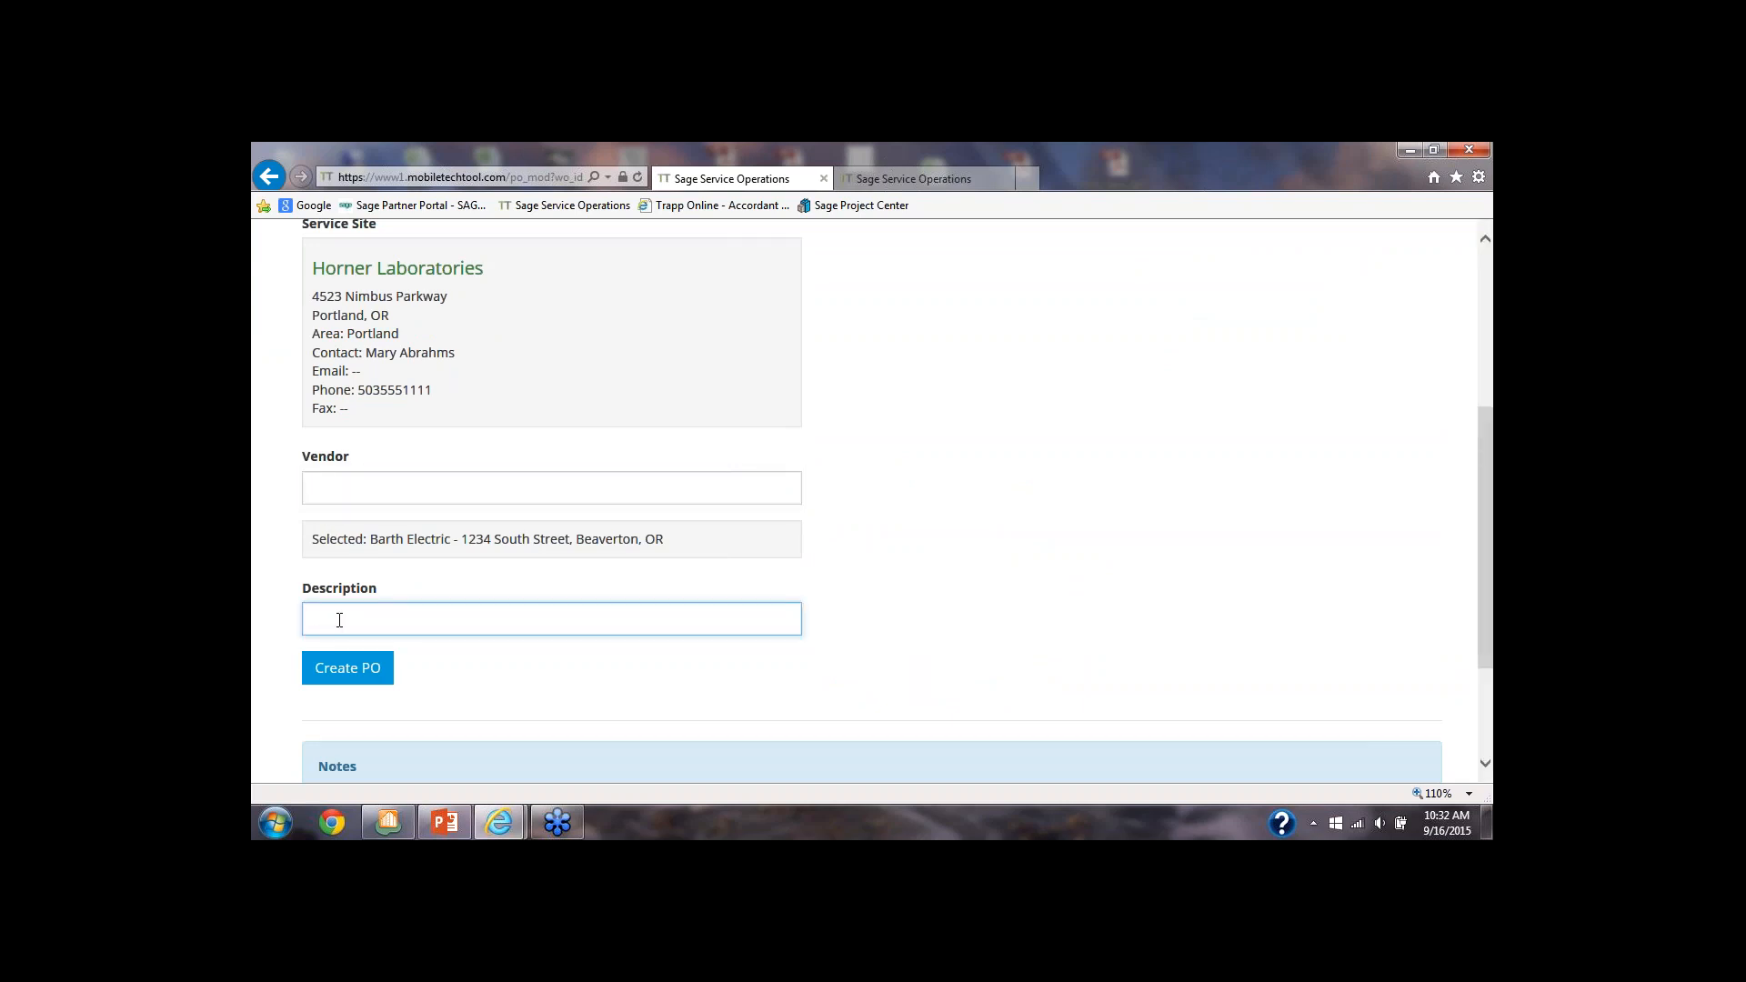
pyautogui.write('stuff')
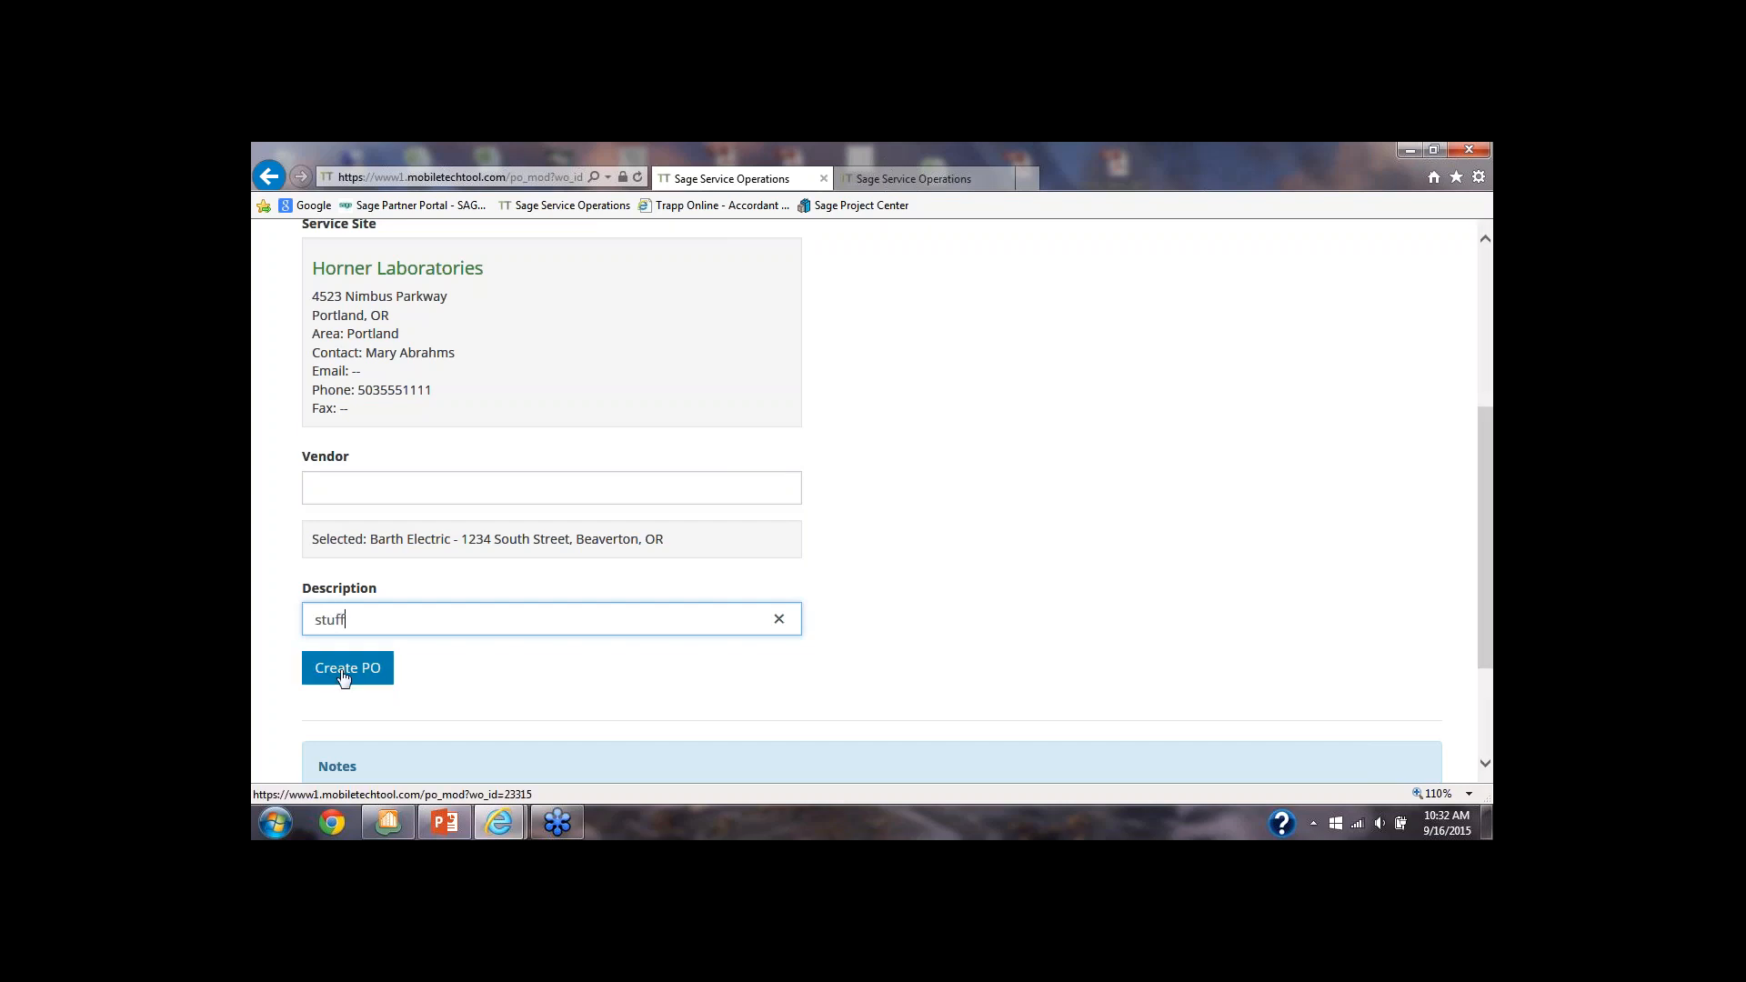
pyautogui.click(342, 674)
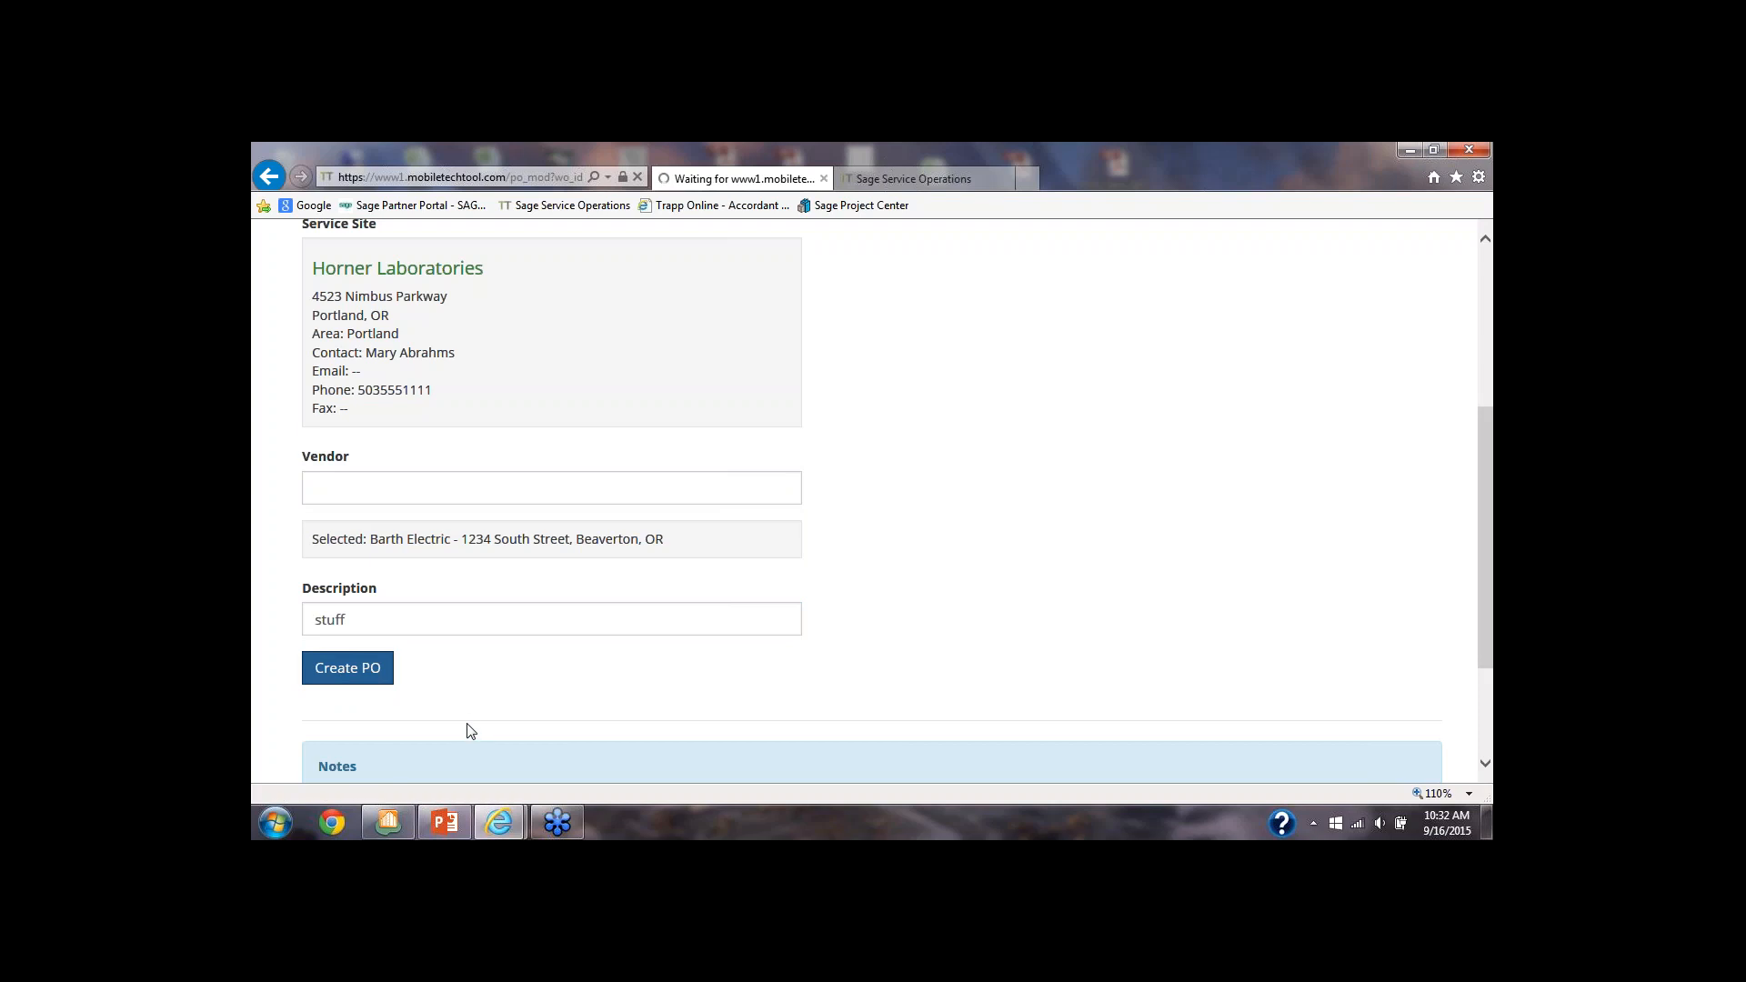
# Set the new purchase order item's type to Part and look up "wire" to choose American Standard #12 THHN Gray Wire
pyautogui.scroll(-2, 471, 725)
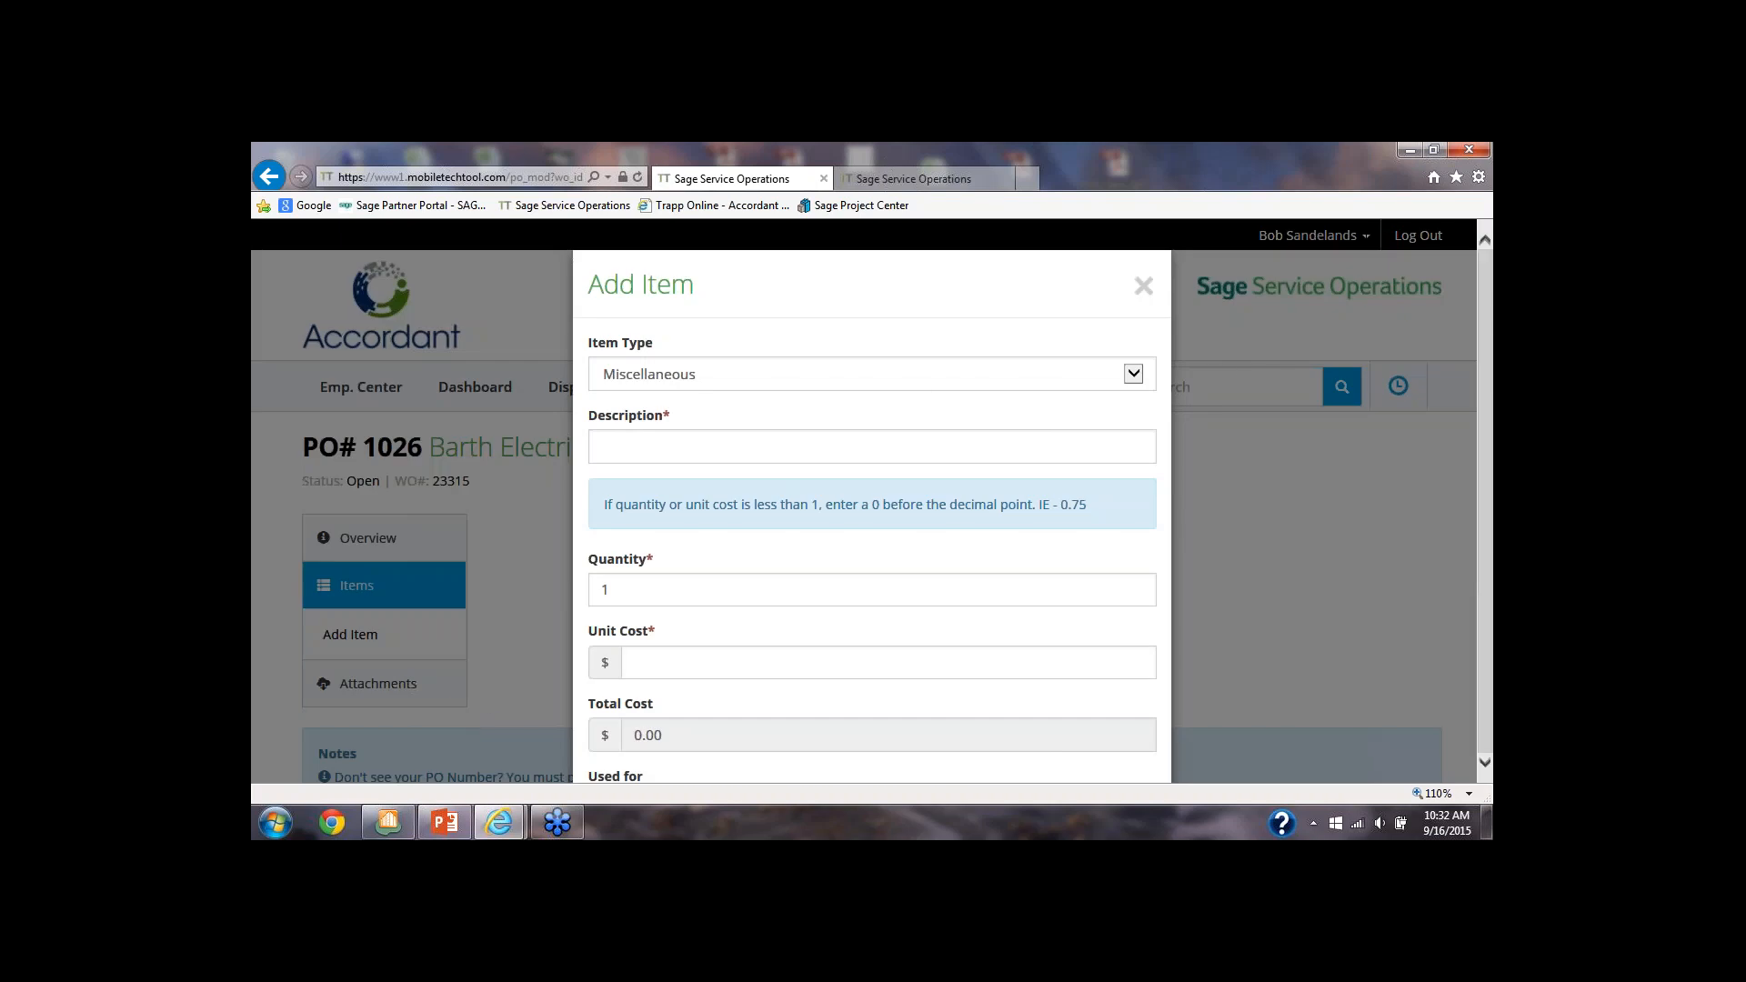
pyautogui.click(1132, 373)
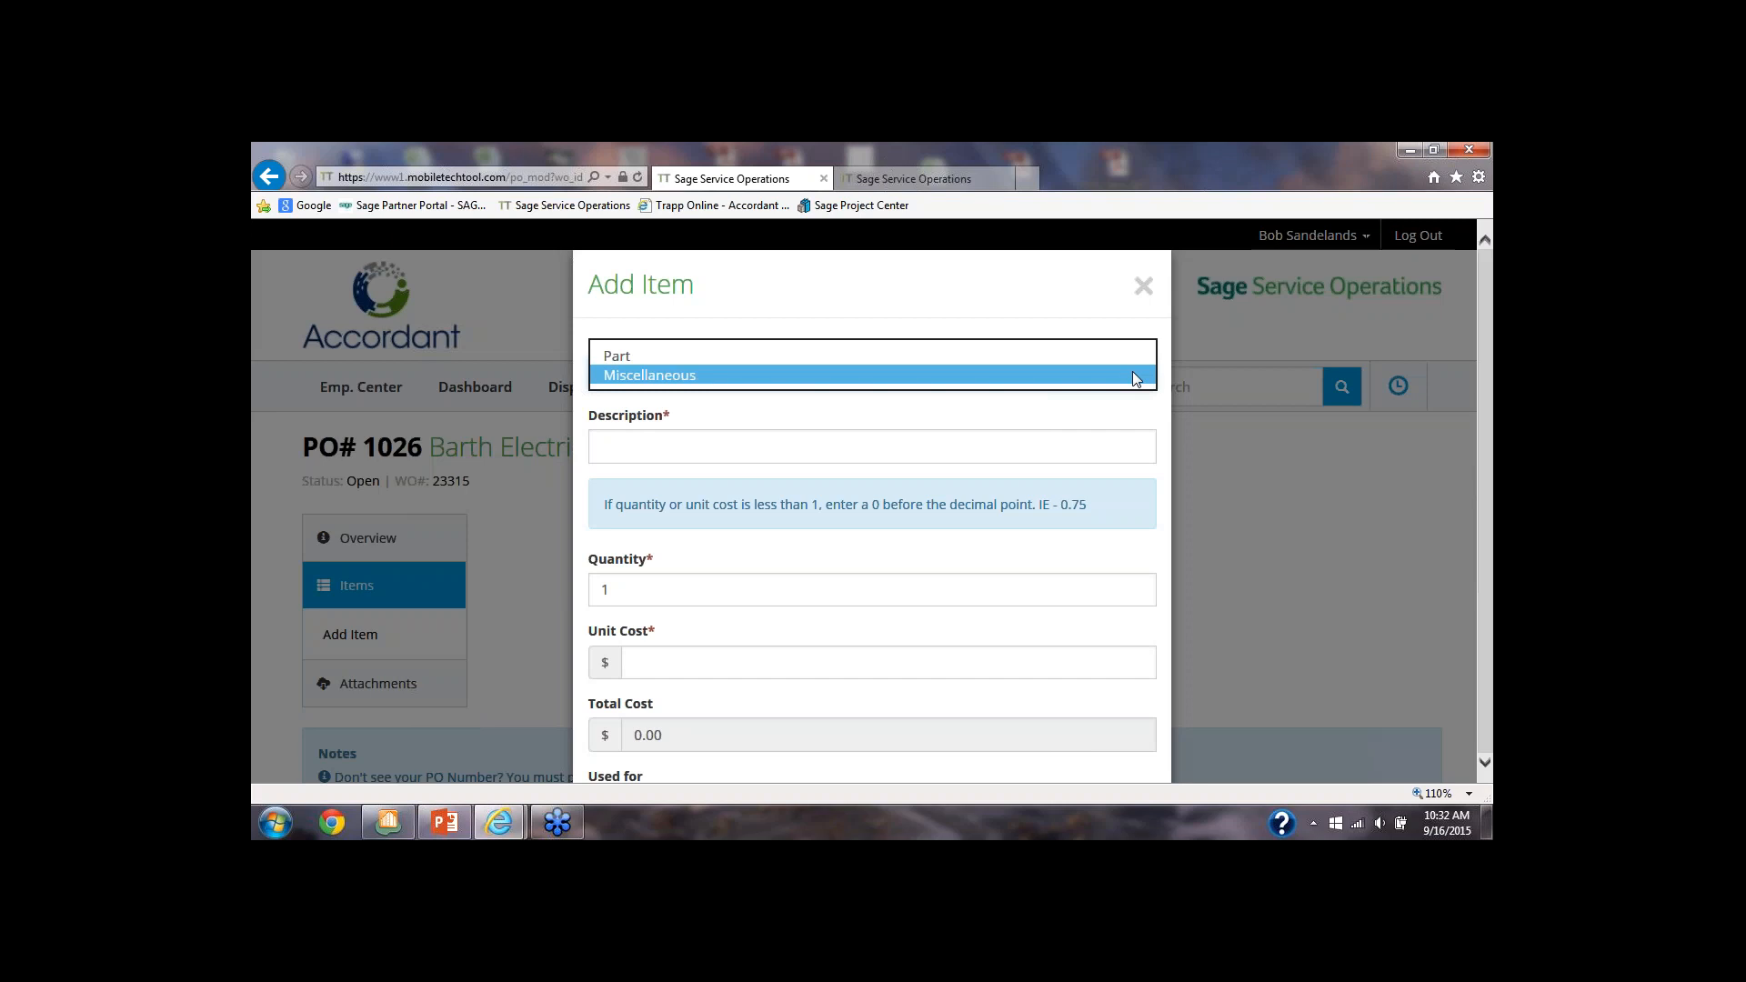
pyautogui.click(1069, 355)
pyautogui.click(695, 446)
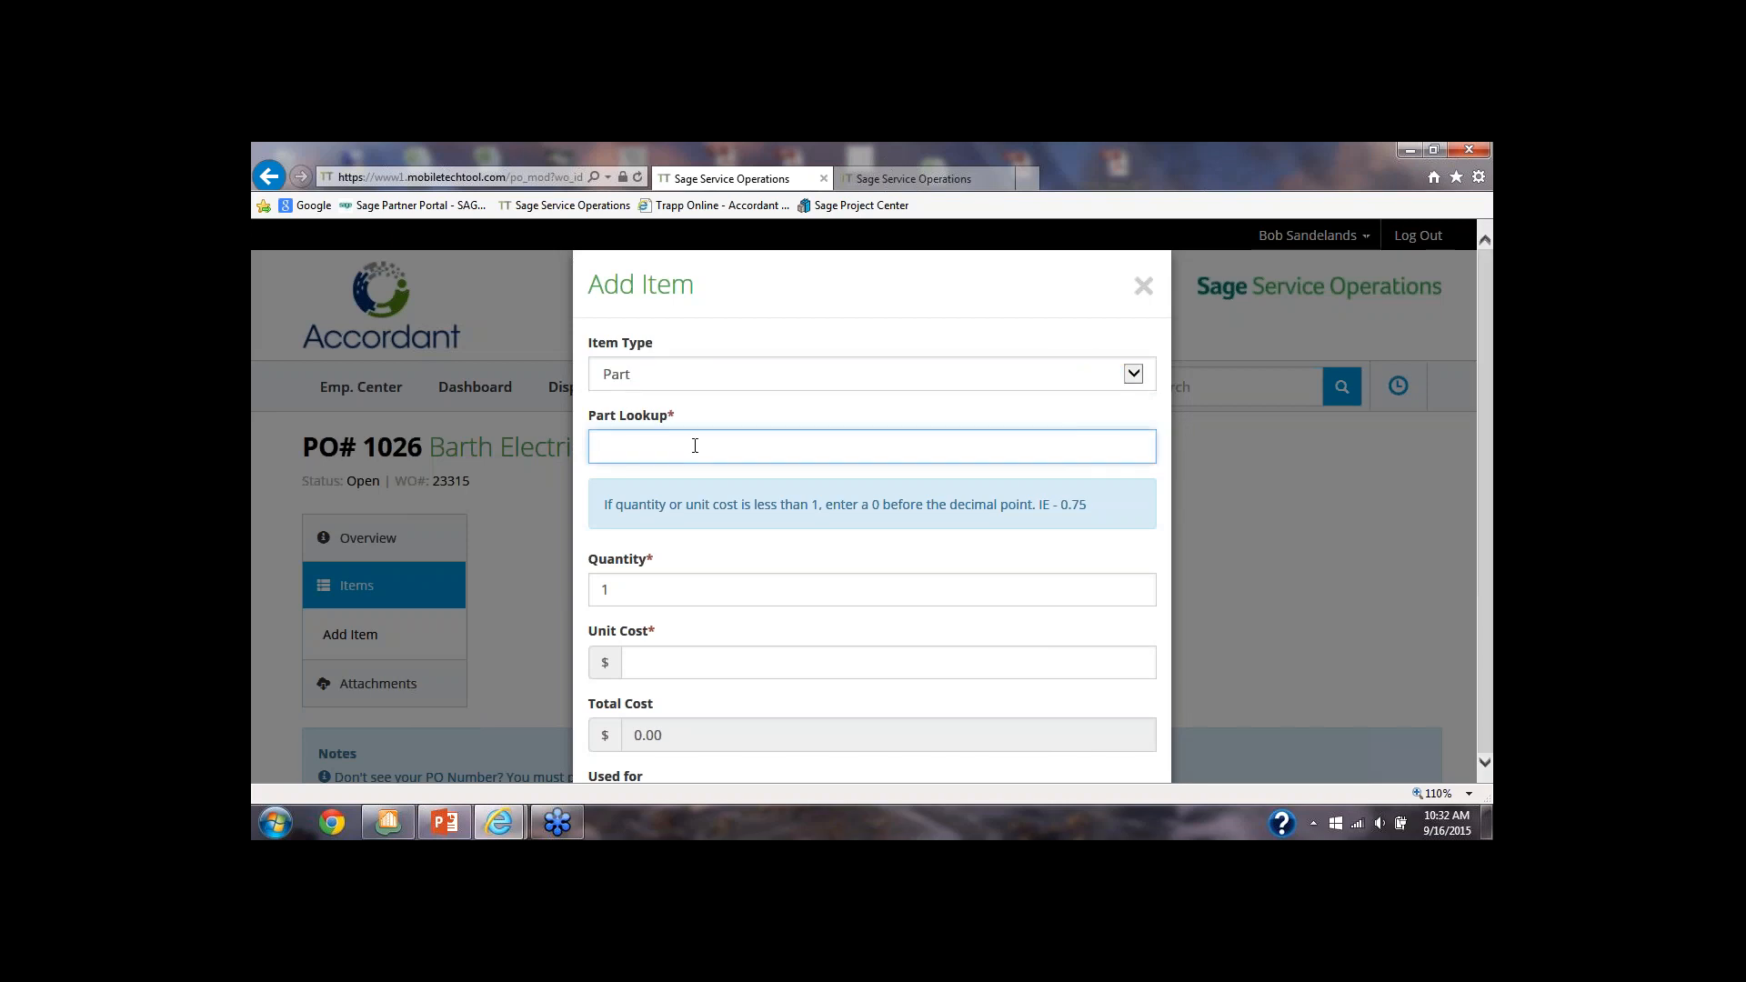
pyautogui.write('wire')
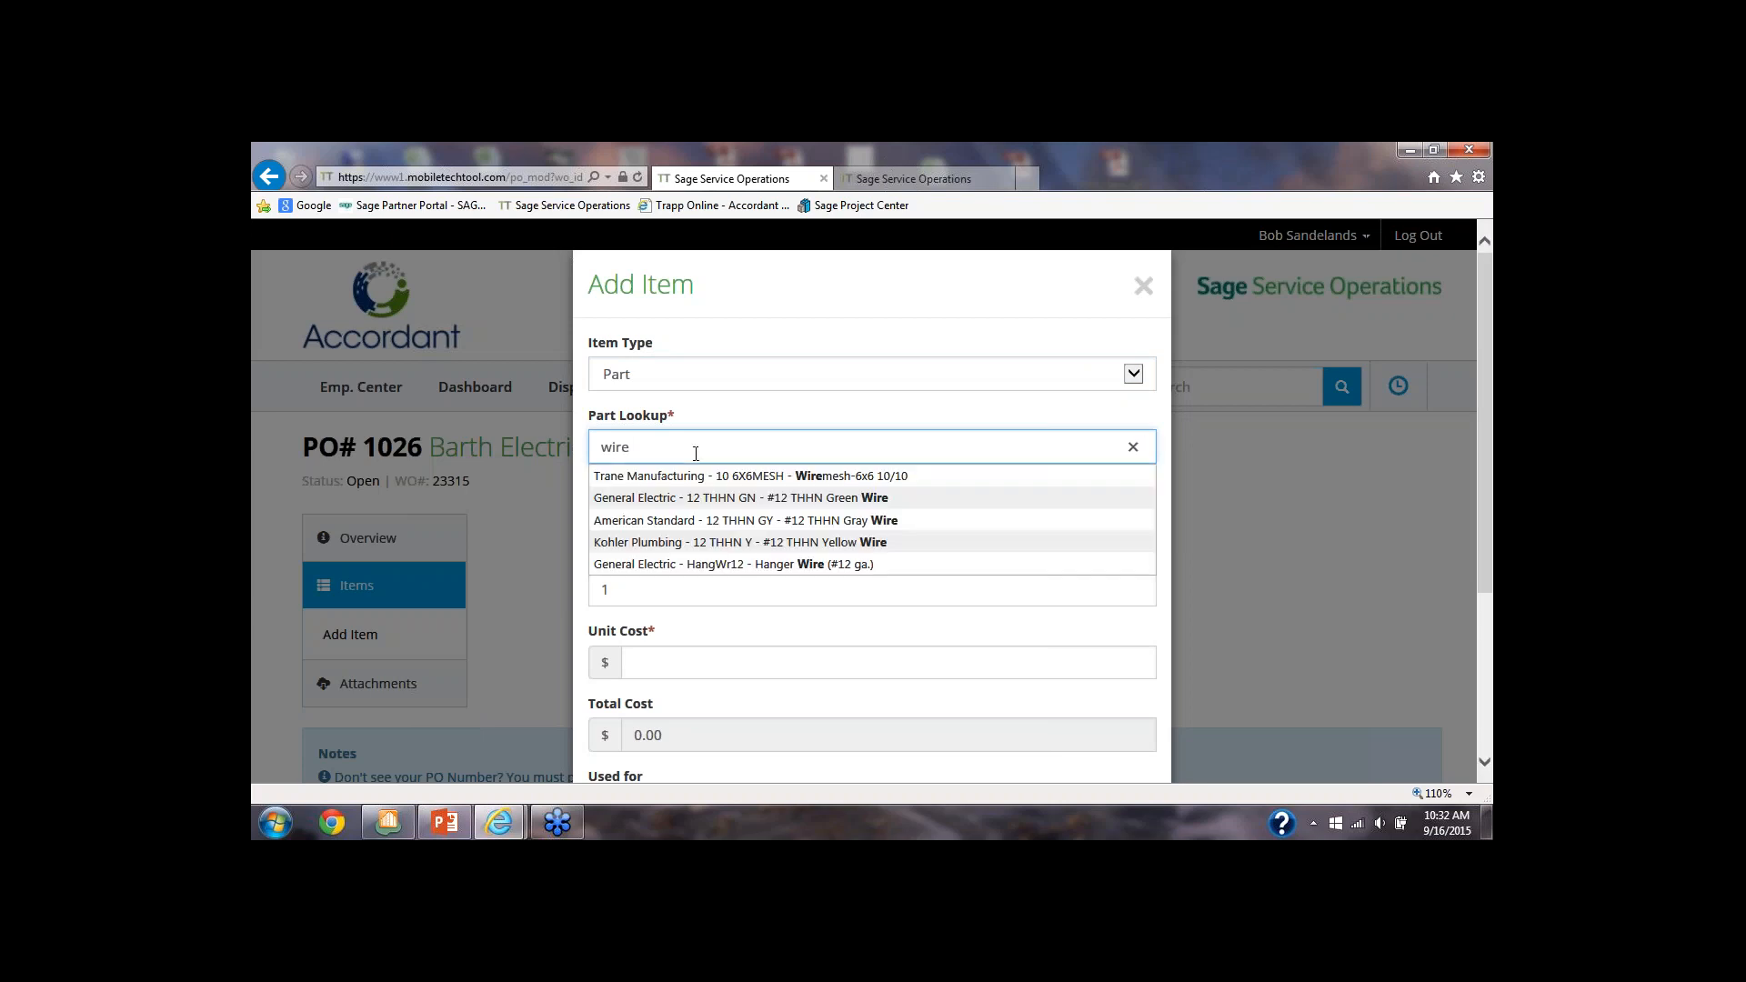
pyautogui.click(641, 520)
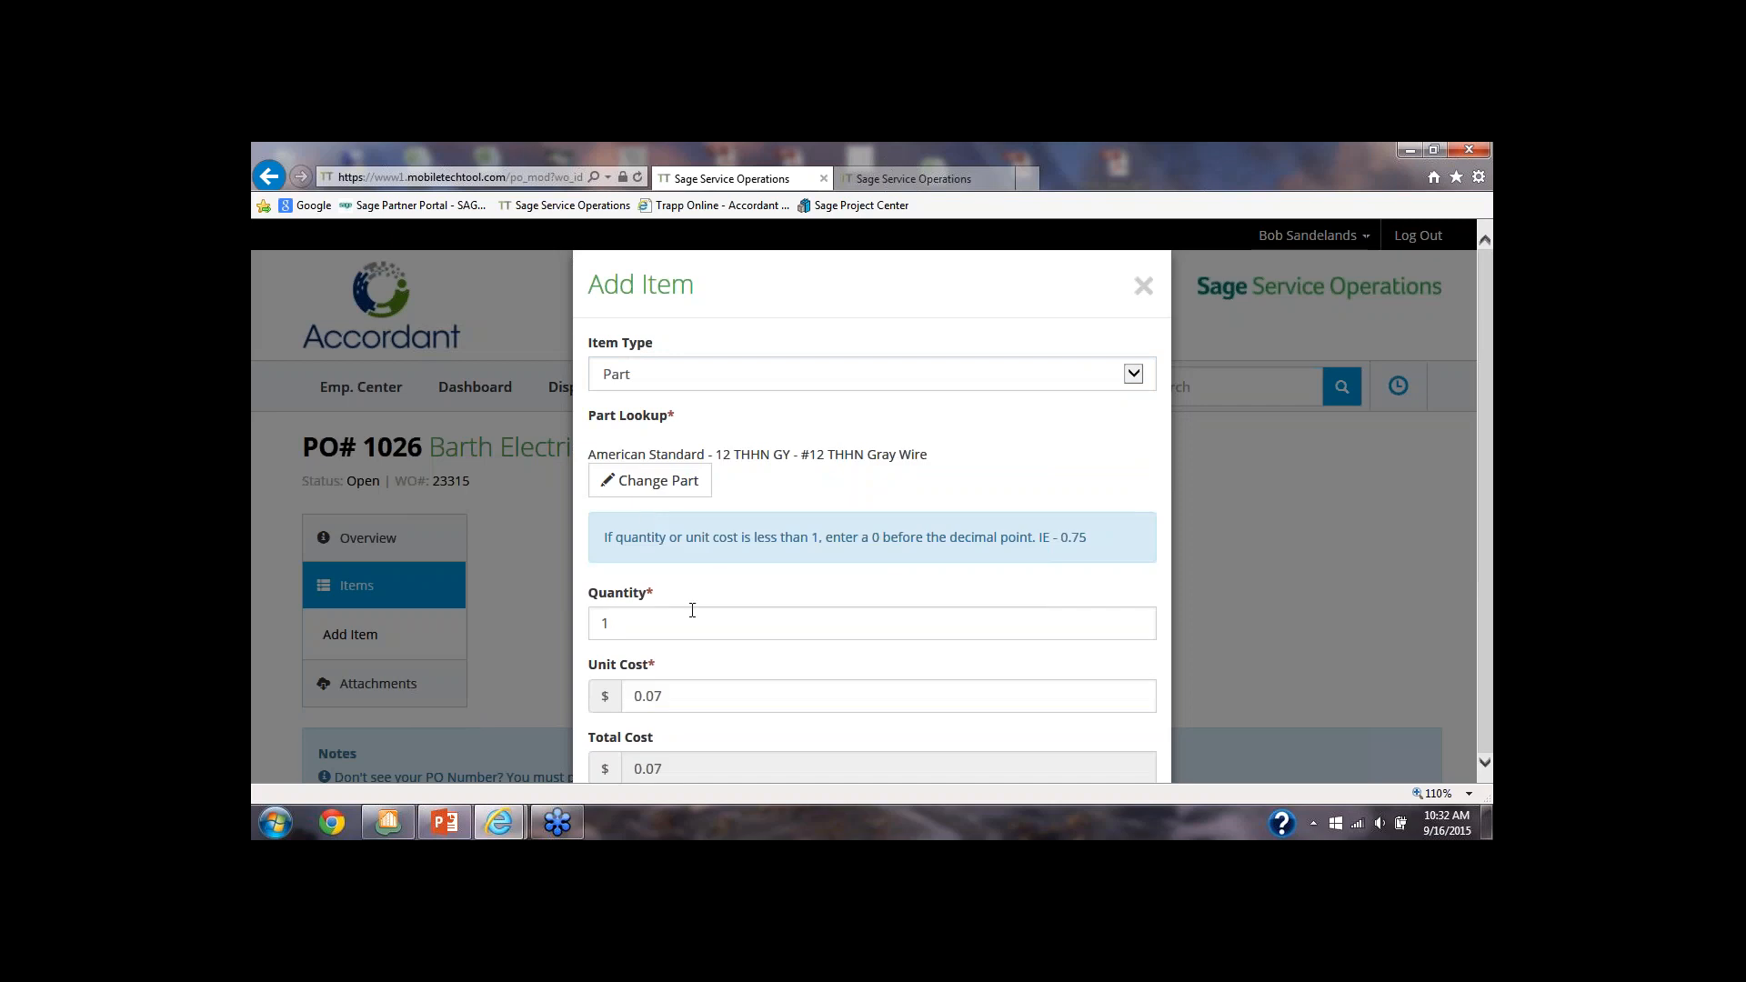
# Set the gray wire's quantity to 3 and save the item to the purchase order
pyautogui.scroll(-1, 690, 611)
pyautogui.moveTo(625, 536); pyautogui.dragTo(568, 544)
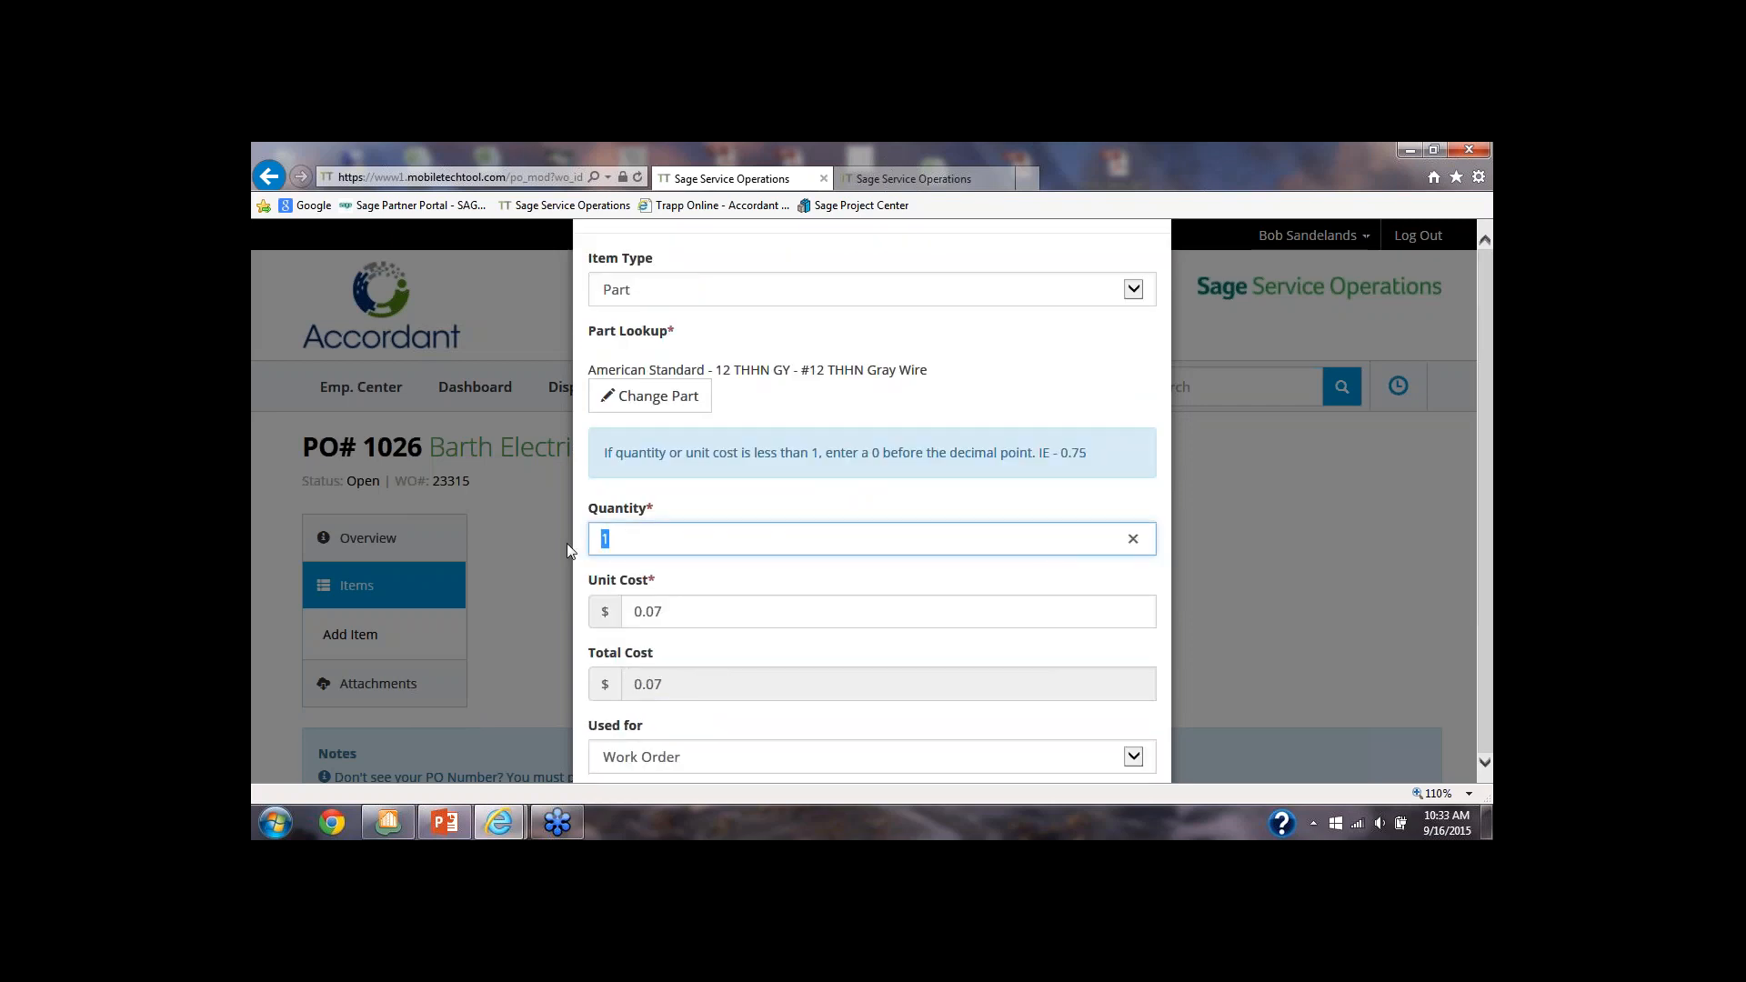
pyautogui.write('3')
pyautogui.press('Tab')
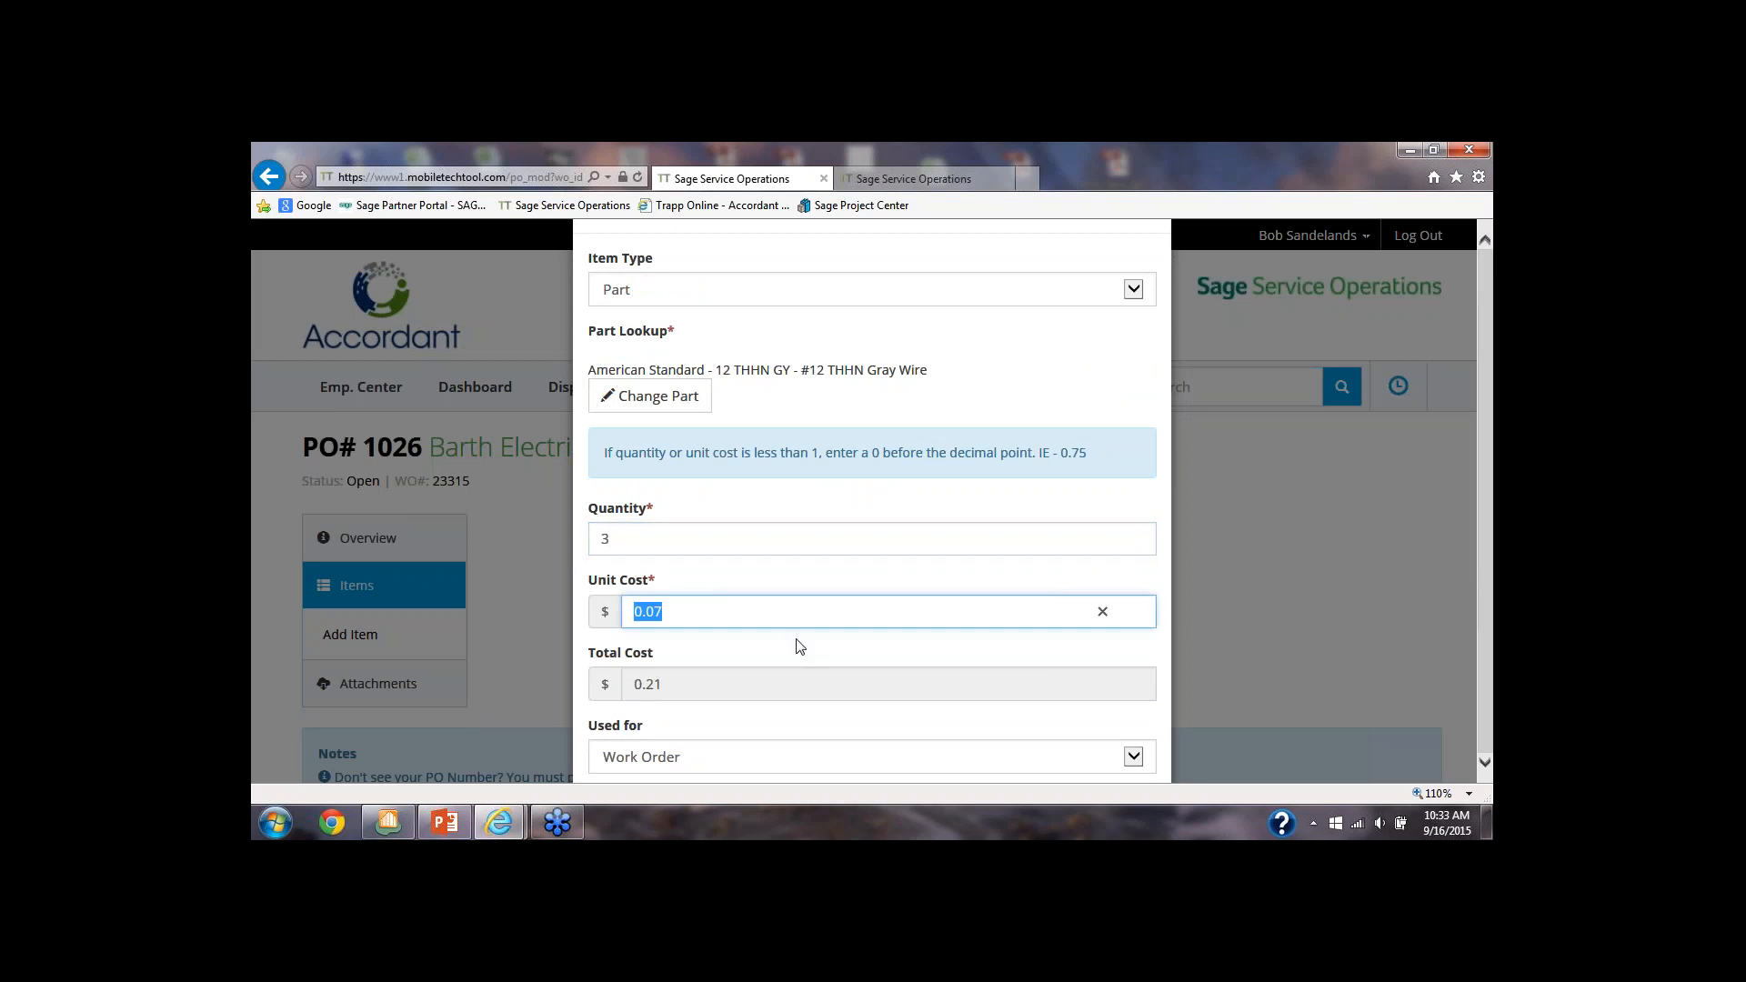
pyautogui.scroll(-1, 798, 647)
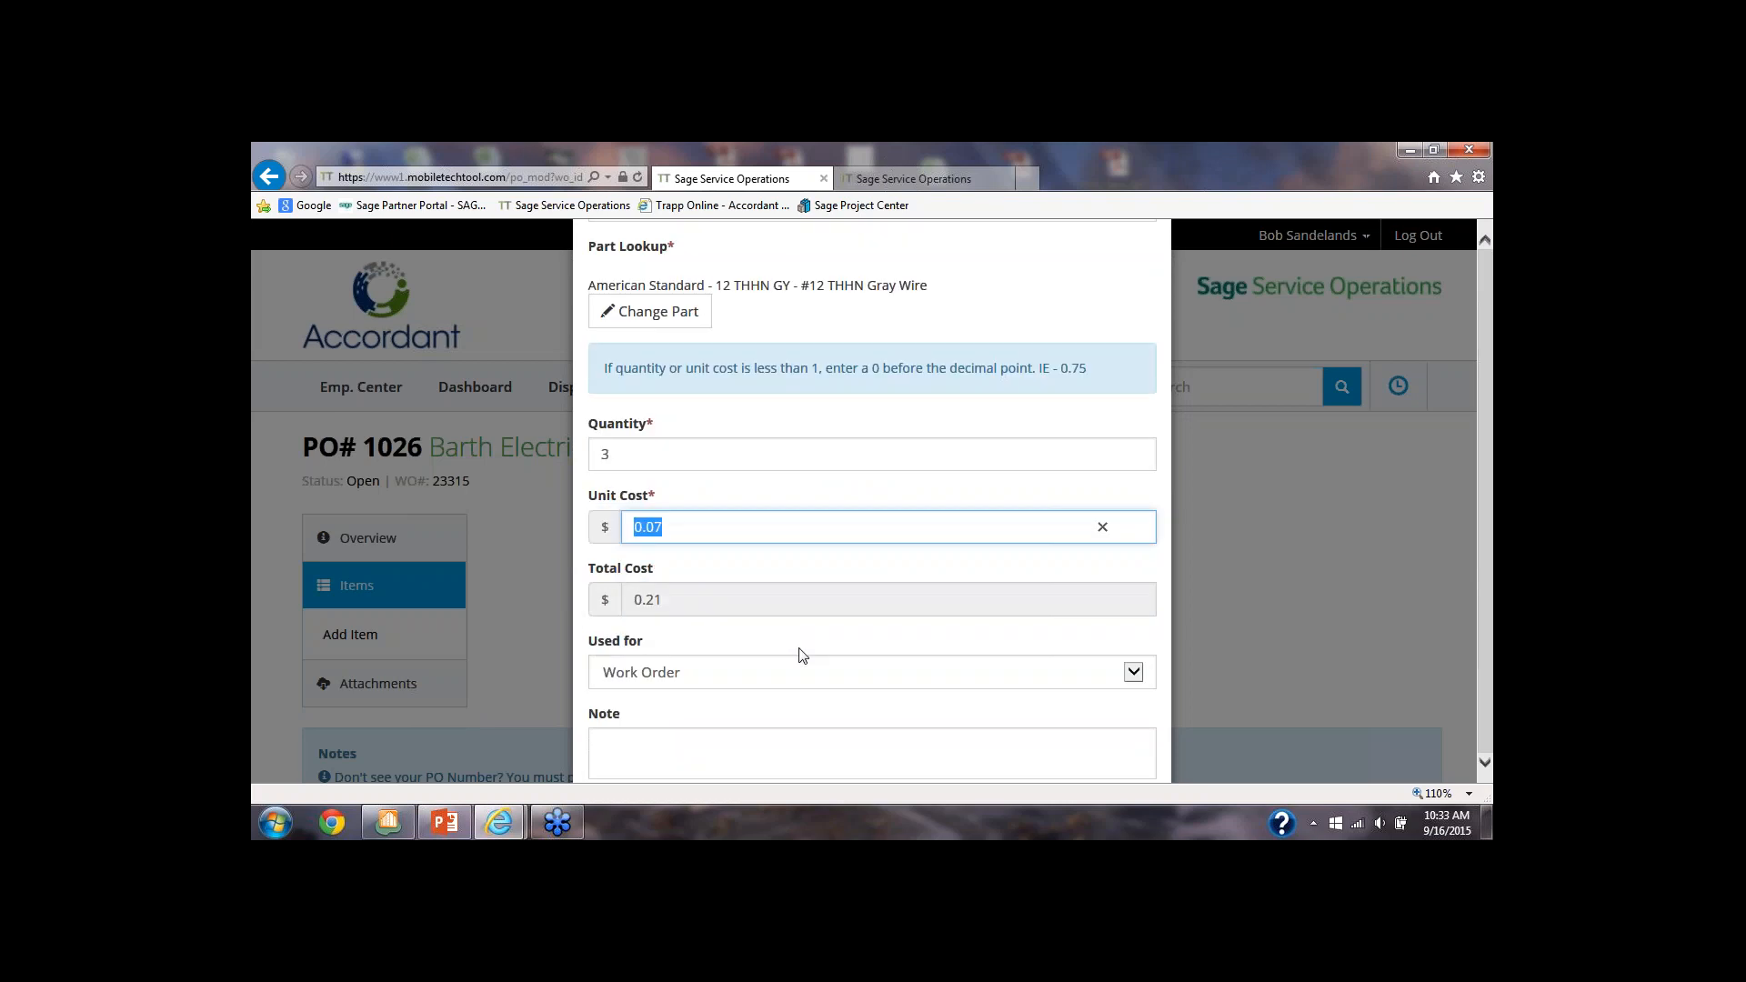
pyautogui.scroll(-1, 800, 654)
pyautogui.scroll(-1, 1011, 744)
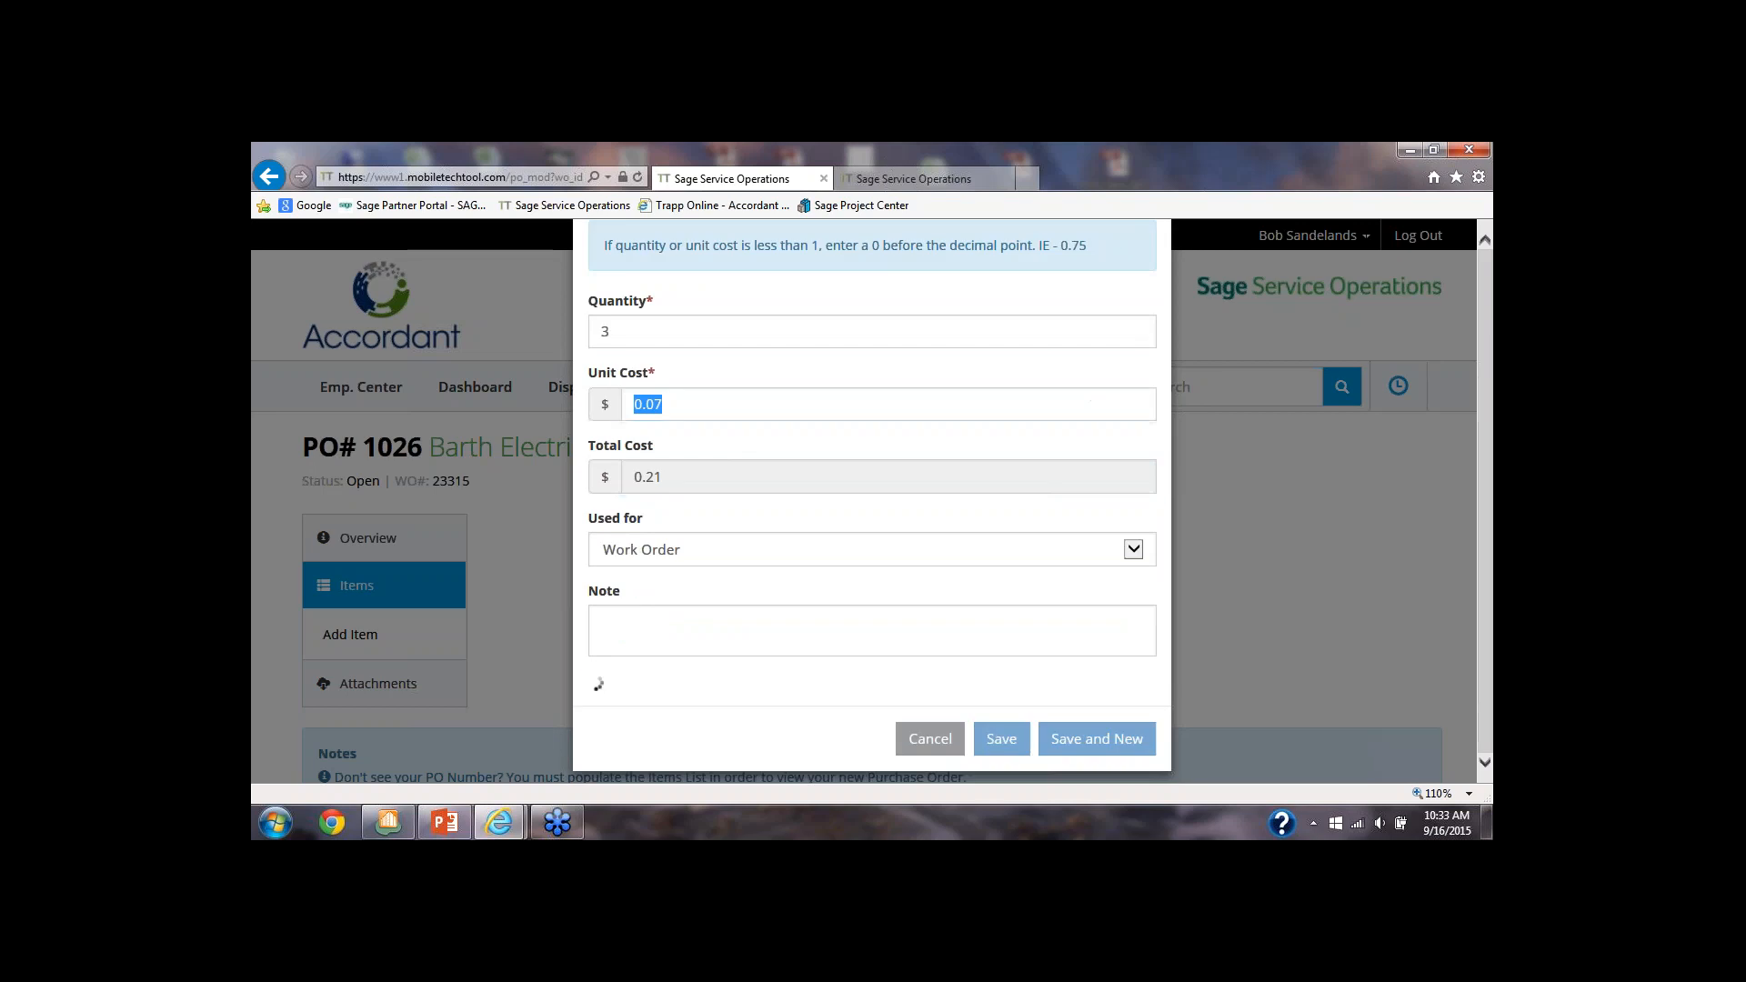
pyautogui.click(1001, 735)
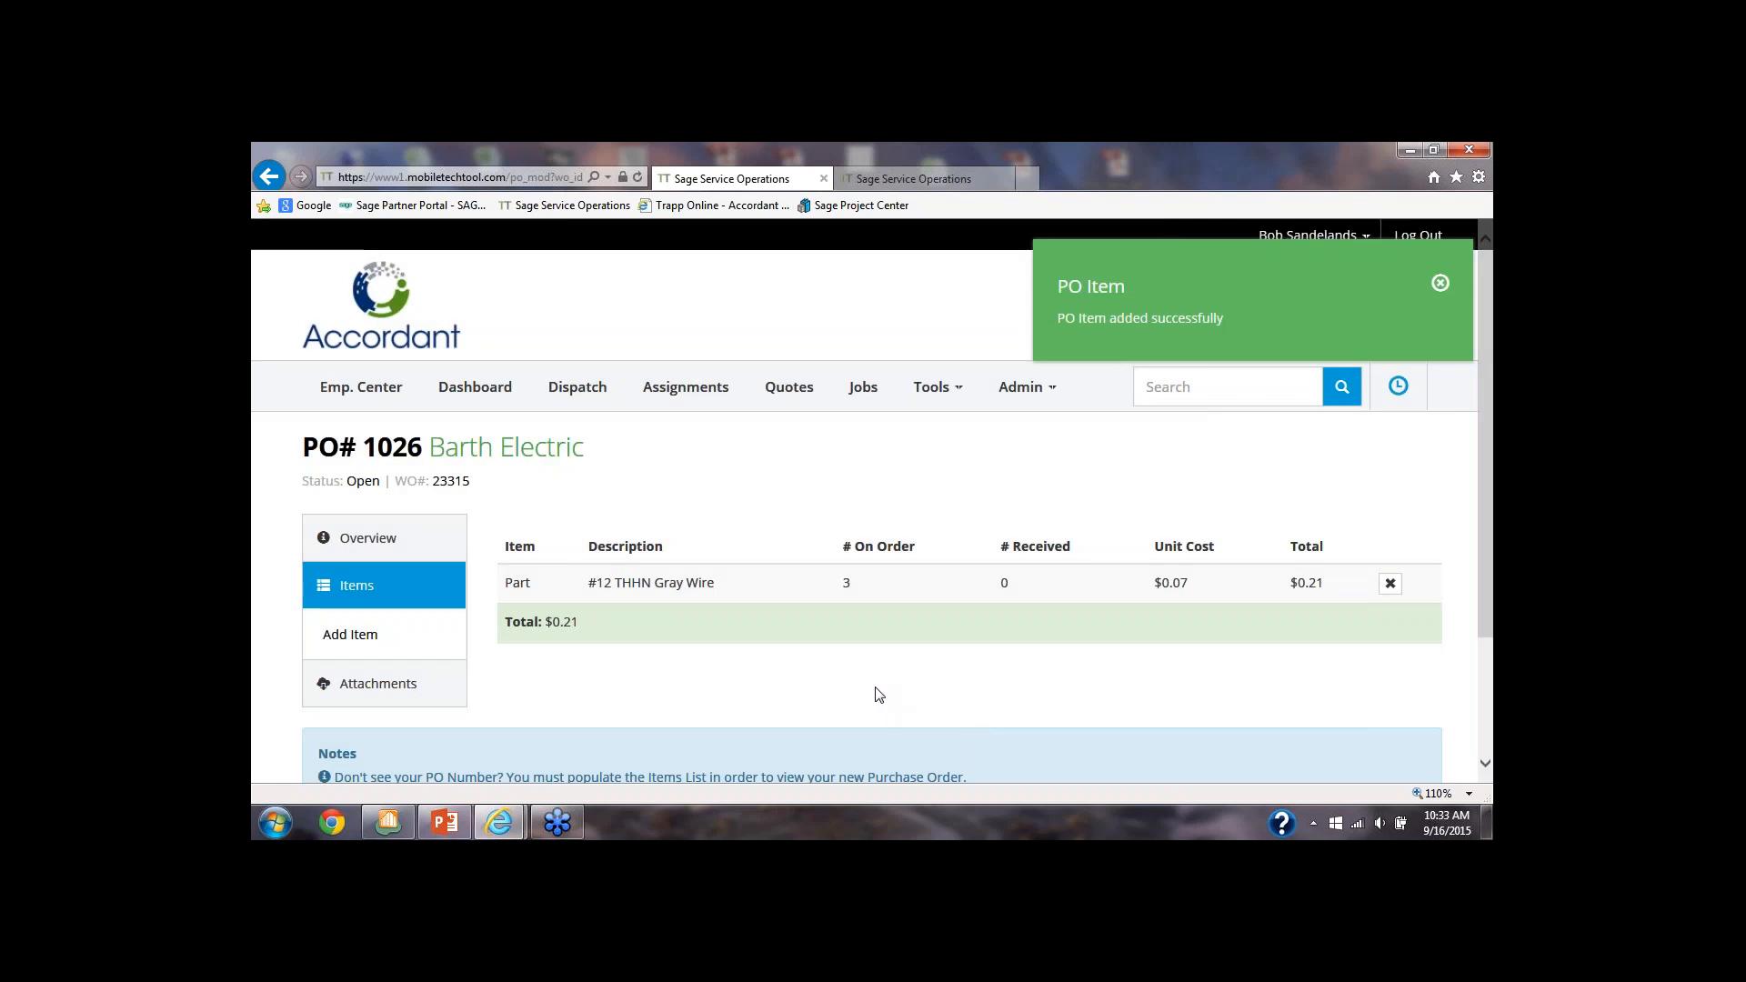
# Return to the assignments list and reopen the Horner Laboratories work order
pyautogui.scroll(-1, 857, 692)
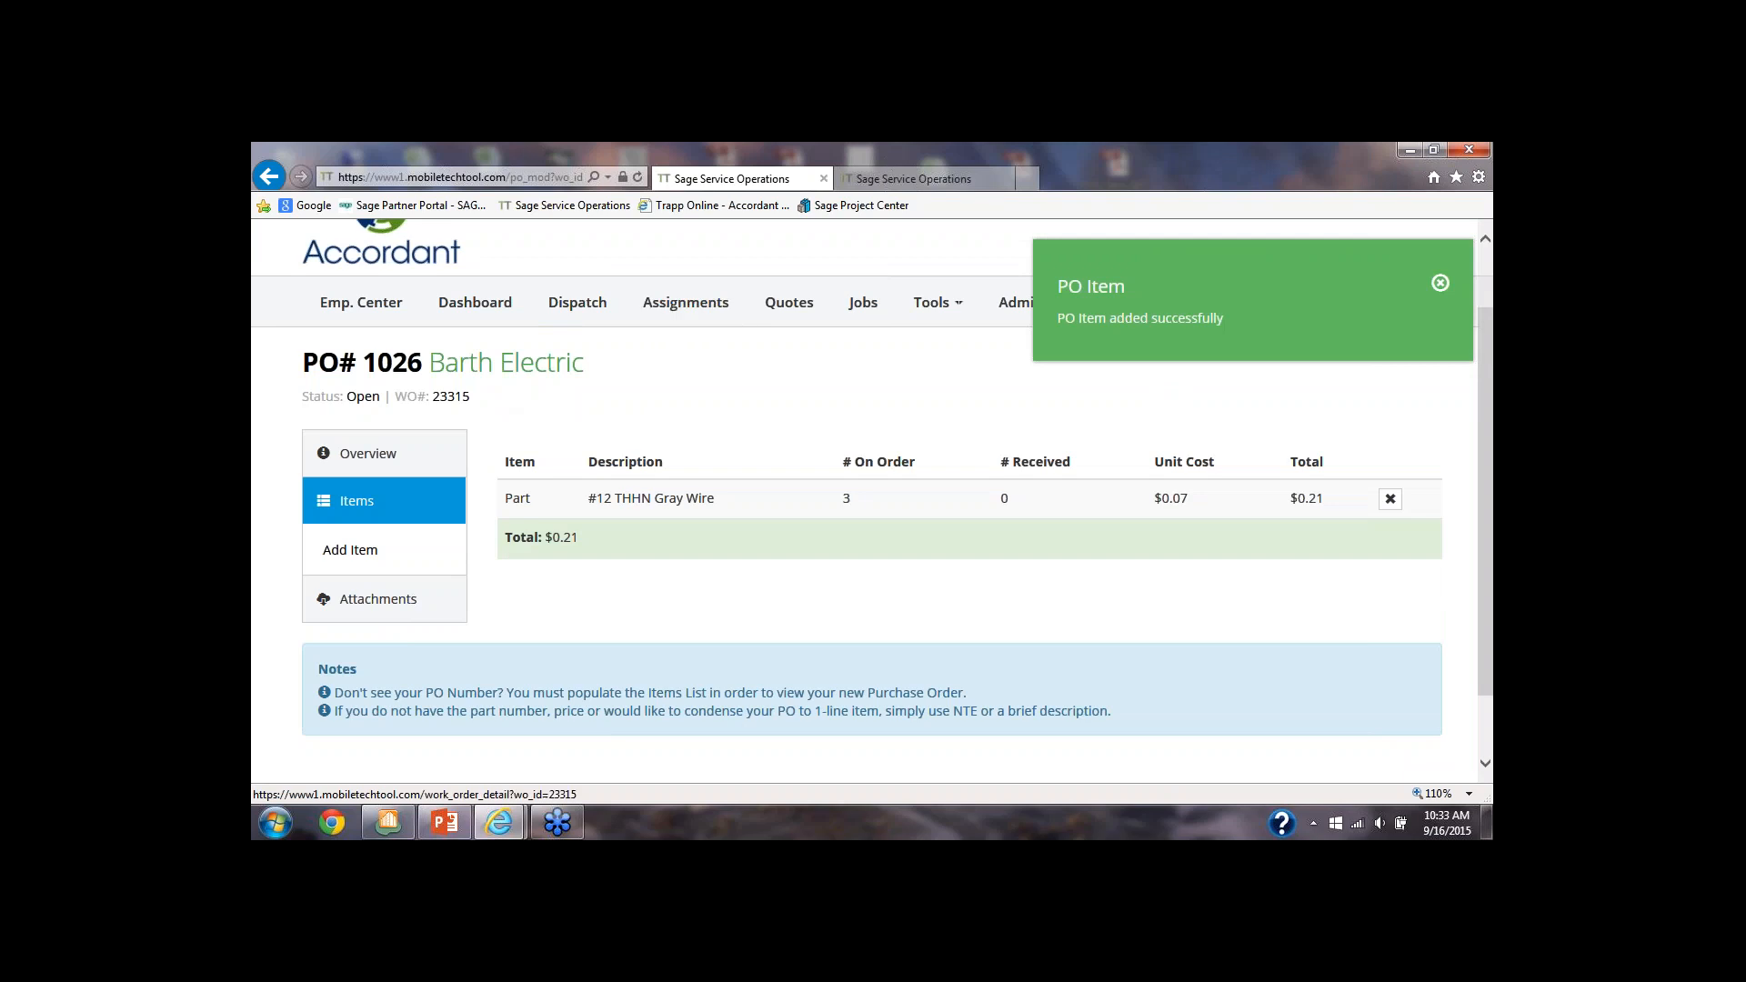
pyautogui.click(688, 312)
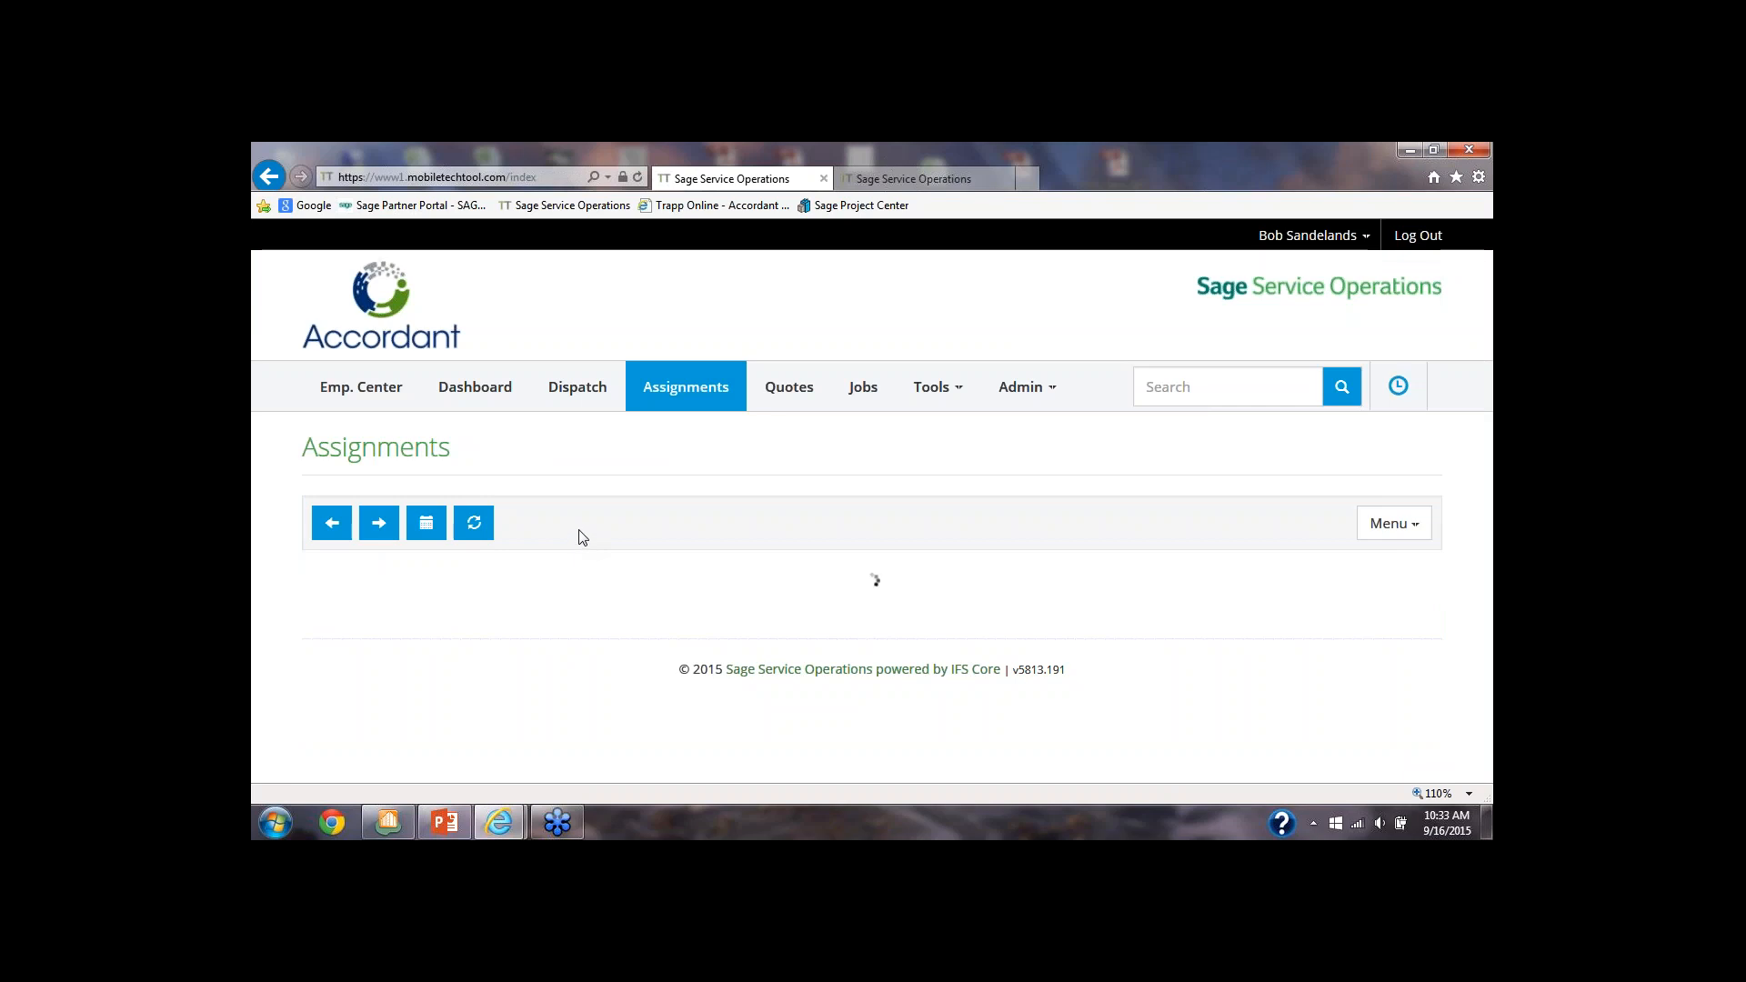
pyautogui.scroll(-2, 505, 566)
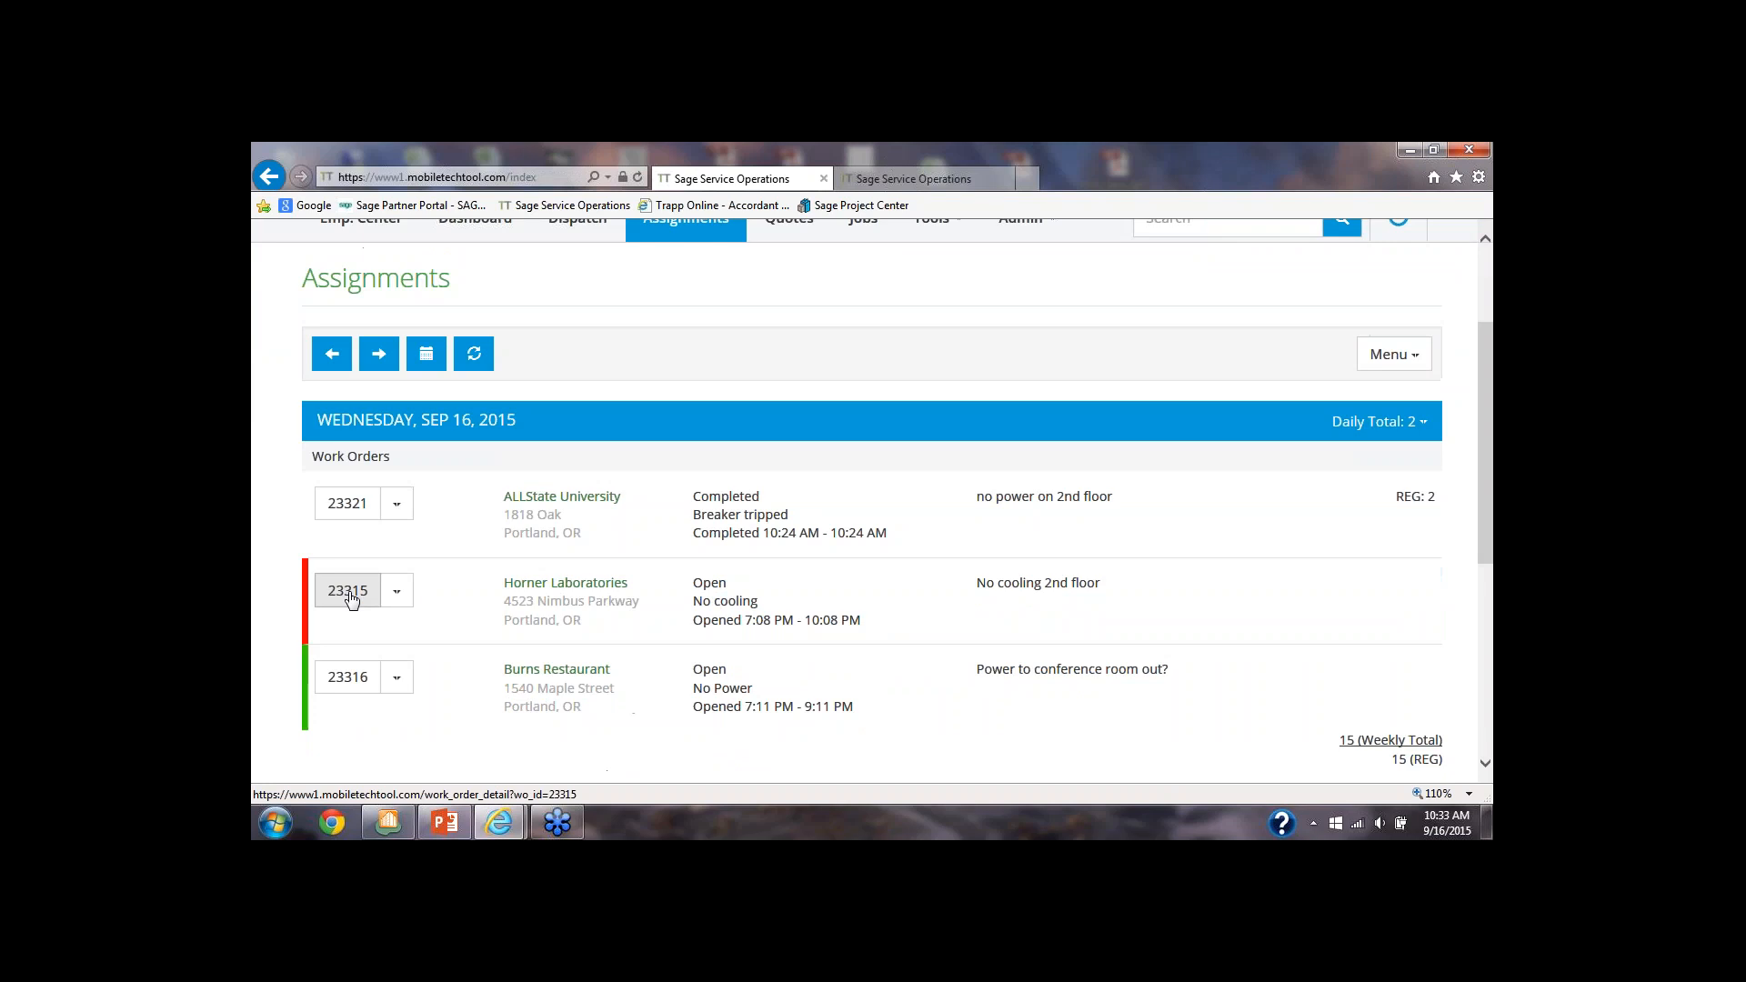
pyautogui.click(353, 598)
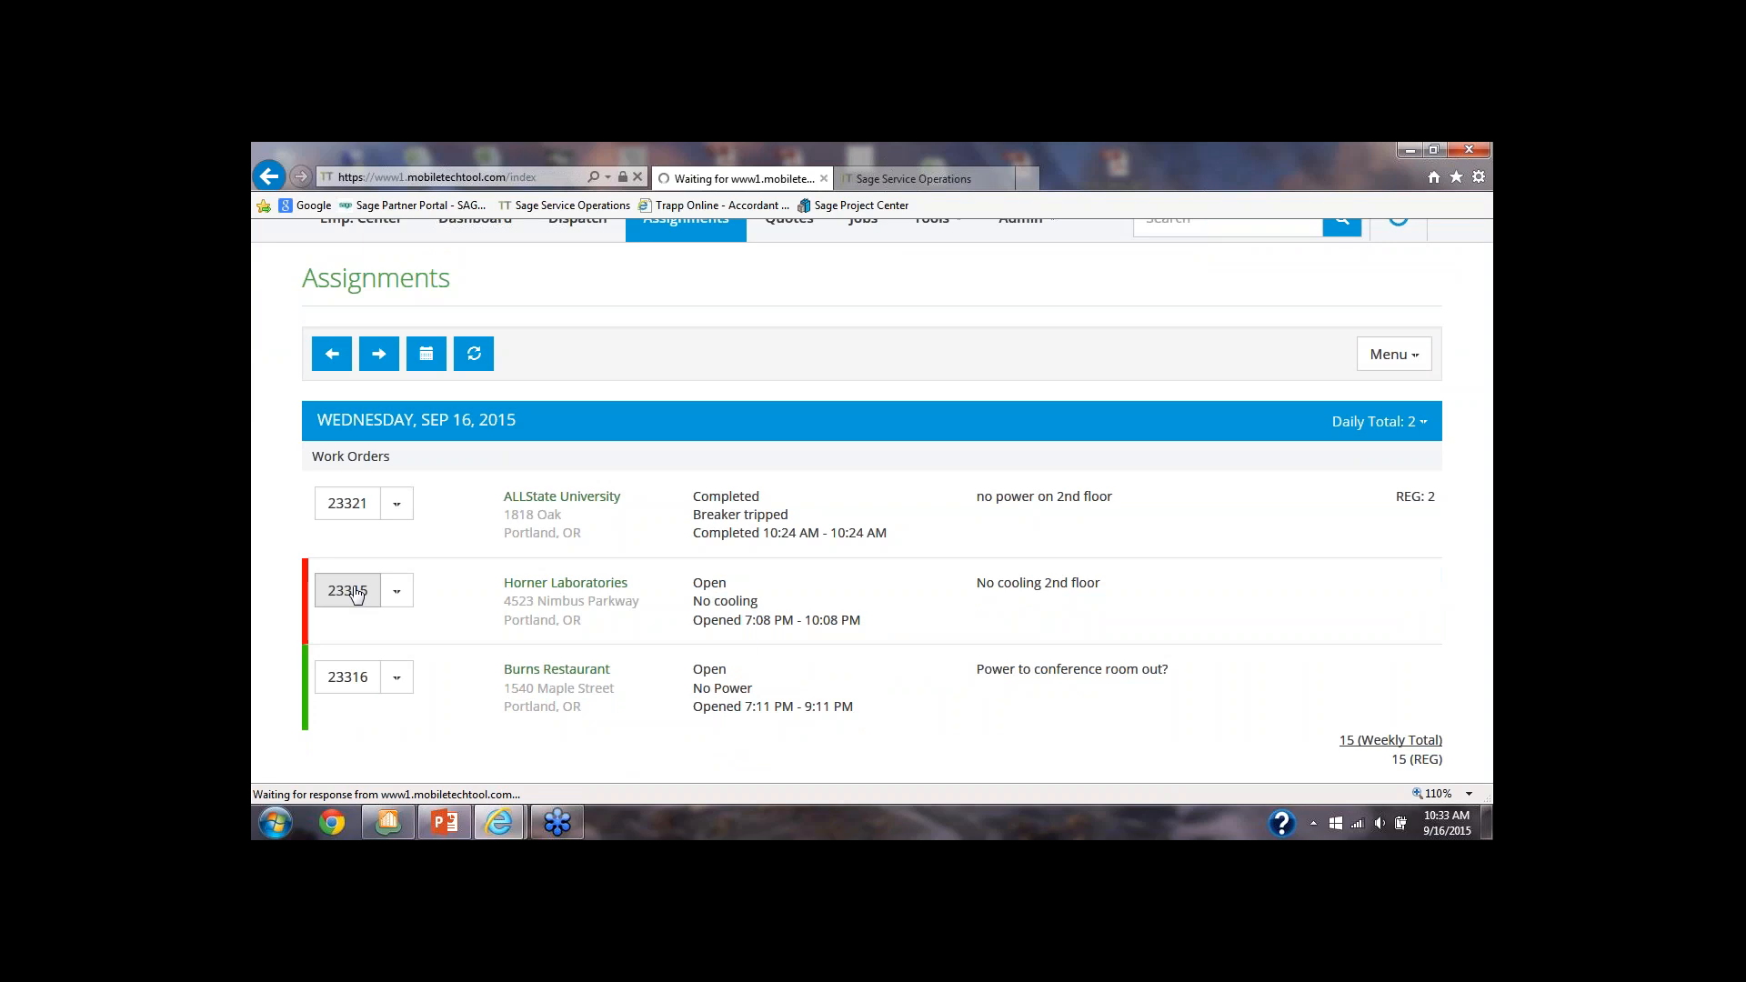
pyautogui.scroll(-2, 357, 595)
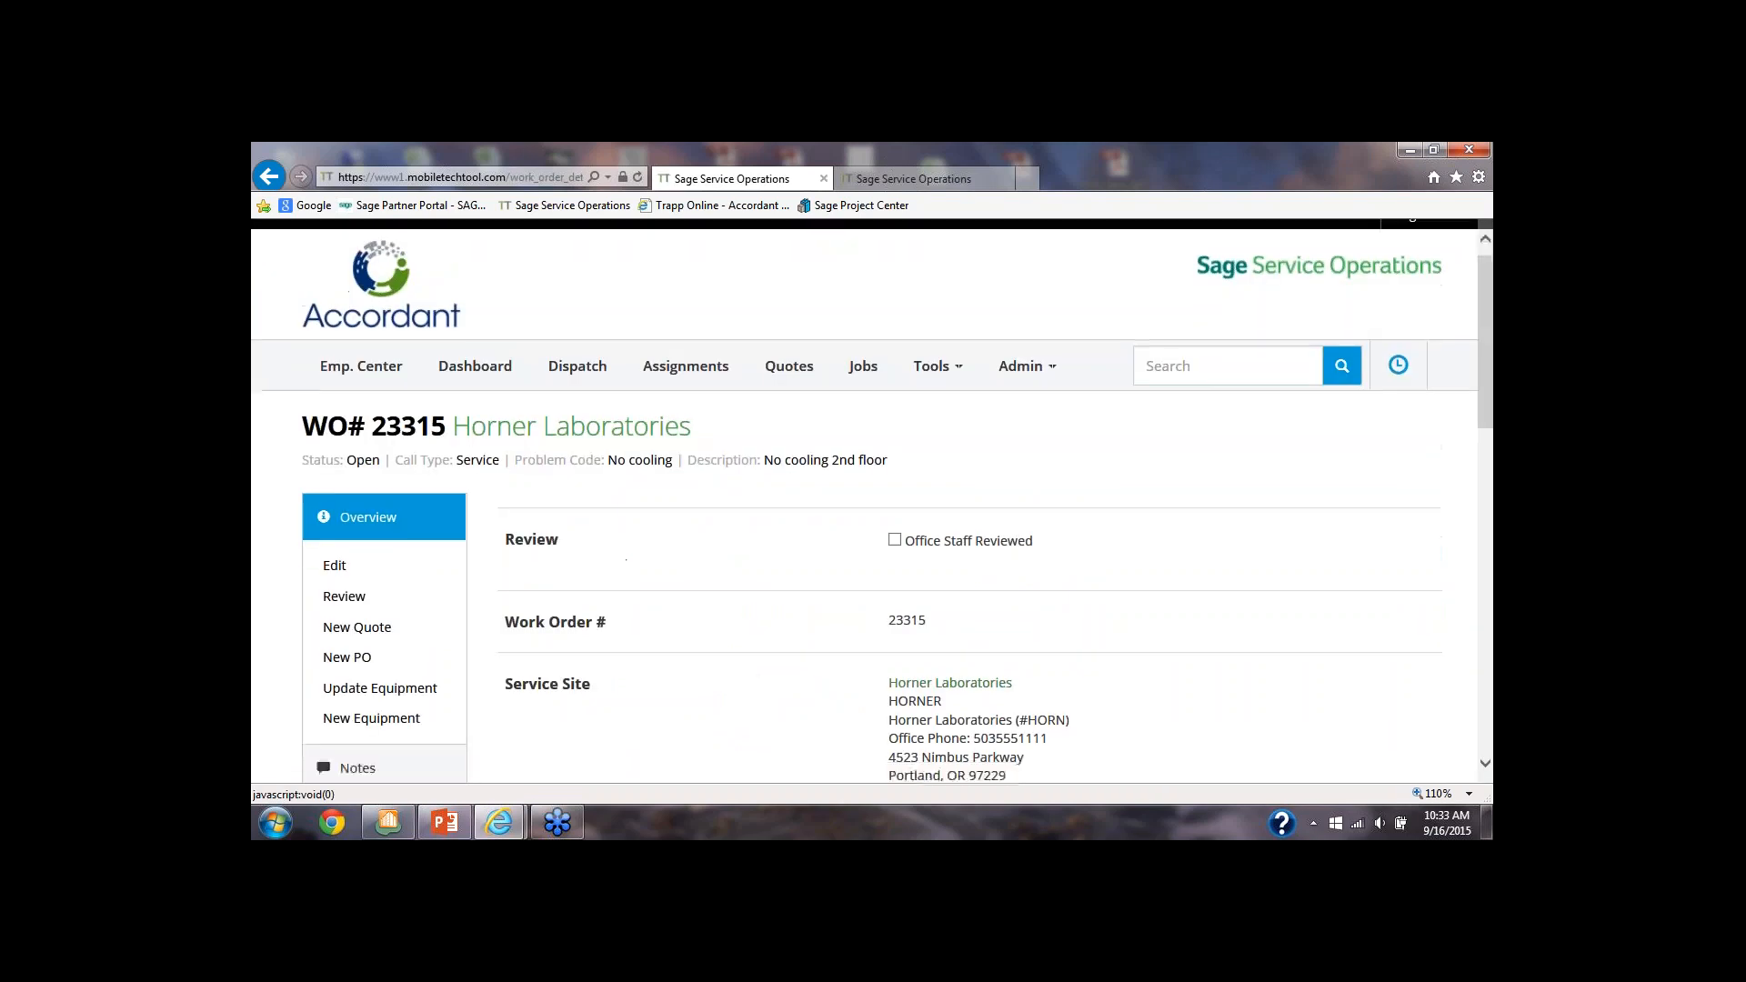
# Create a service report for 09/16/2015 from the work order, review its parts and totals, and return to the work order
pyautogui.scroll(-3, 358, 615)
pyautogui.click(360, 605)
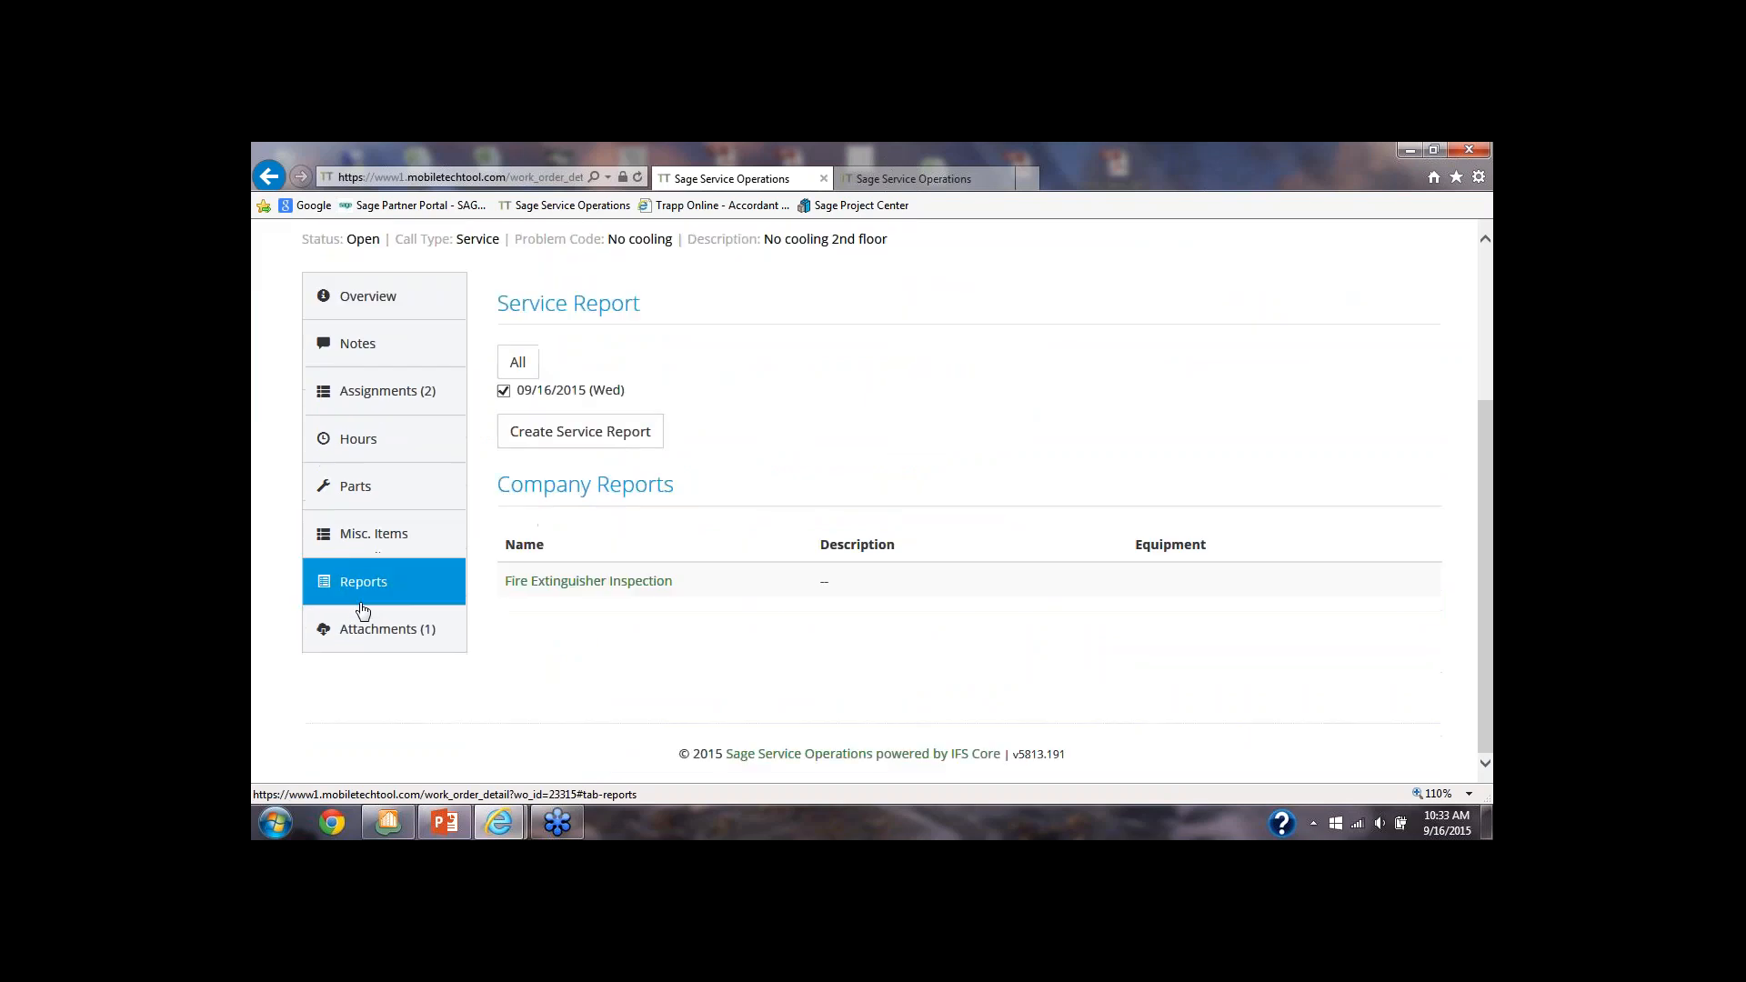
pyautogui.click(585, 437)
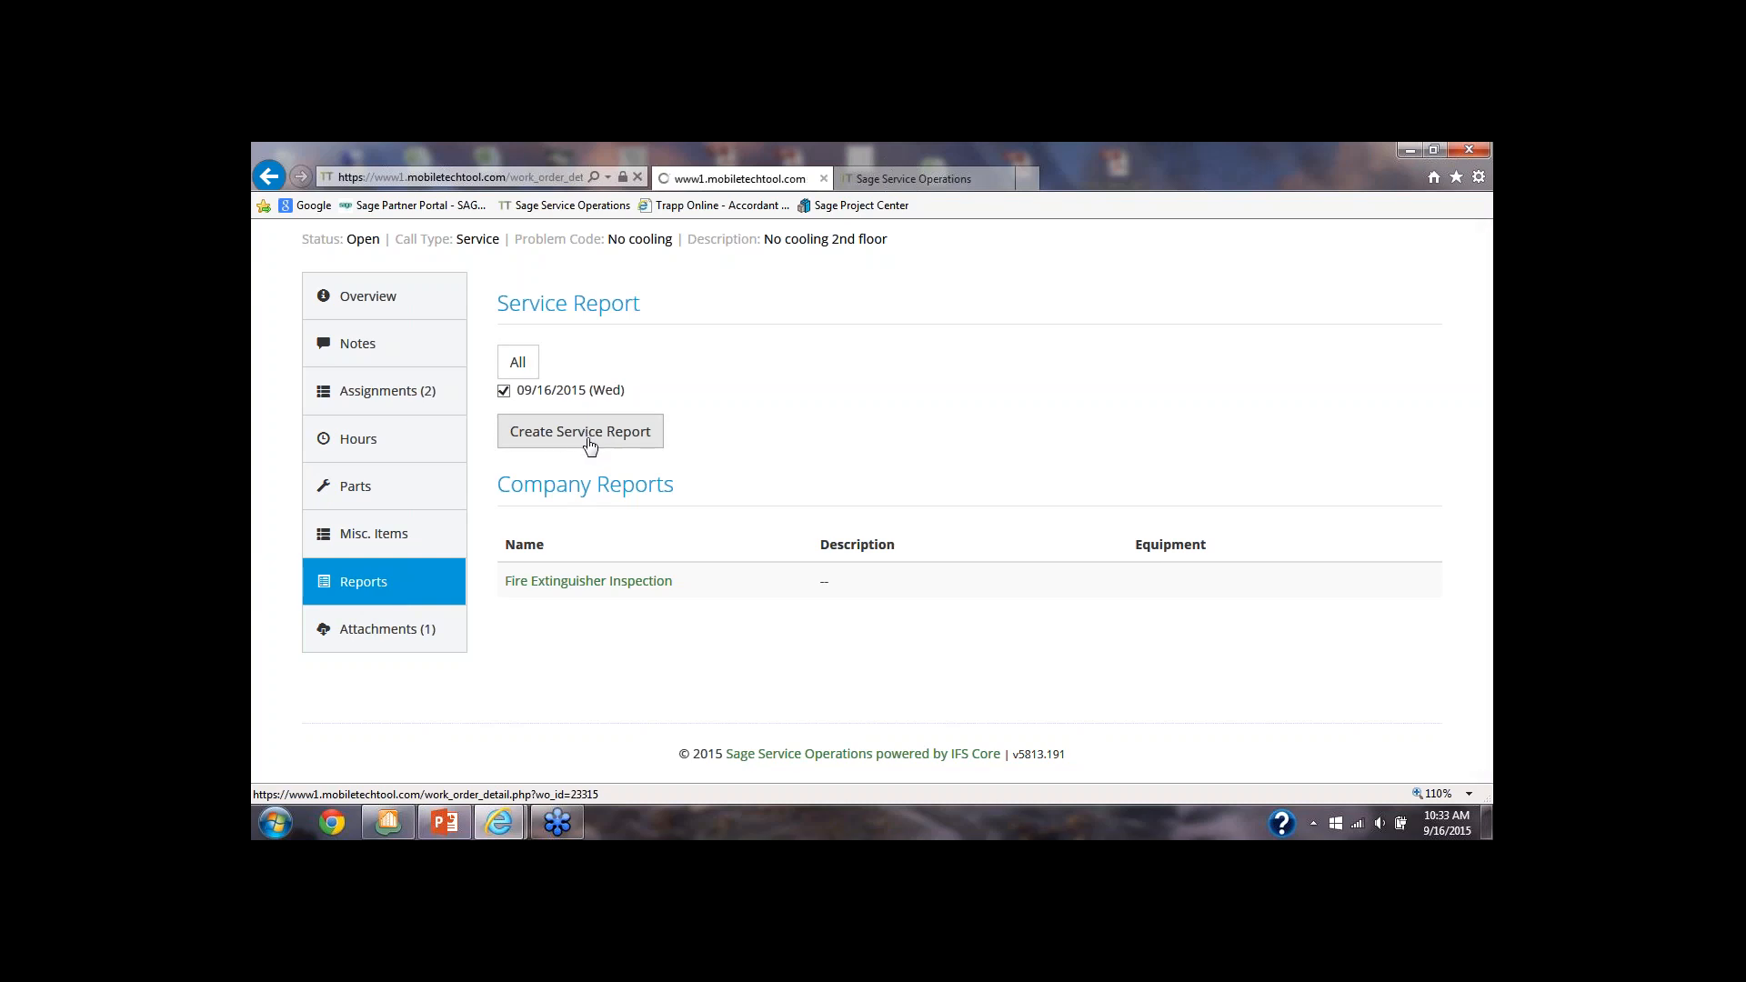
pyautogui.scroll(-1, 596, 456)
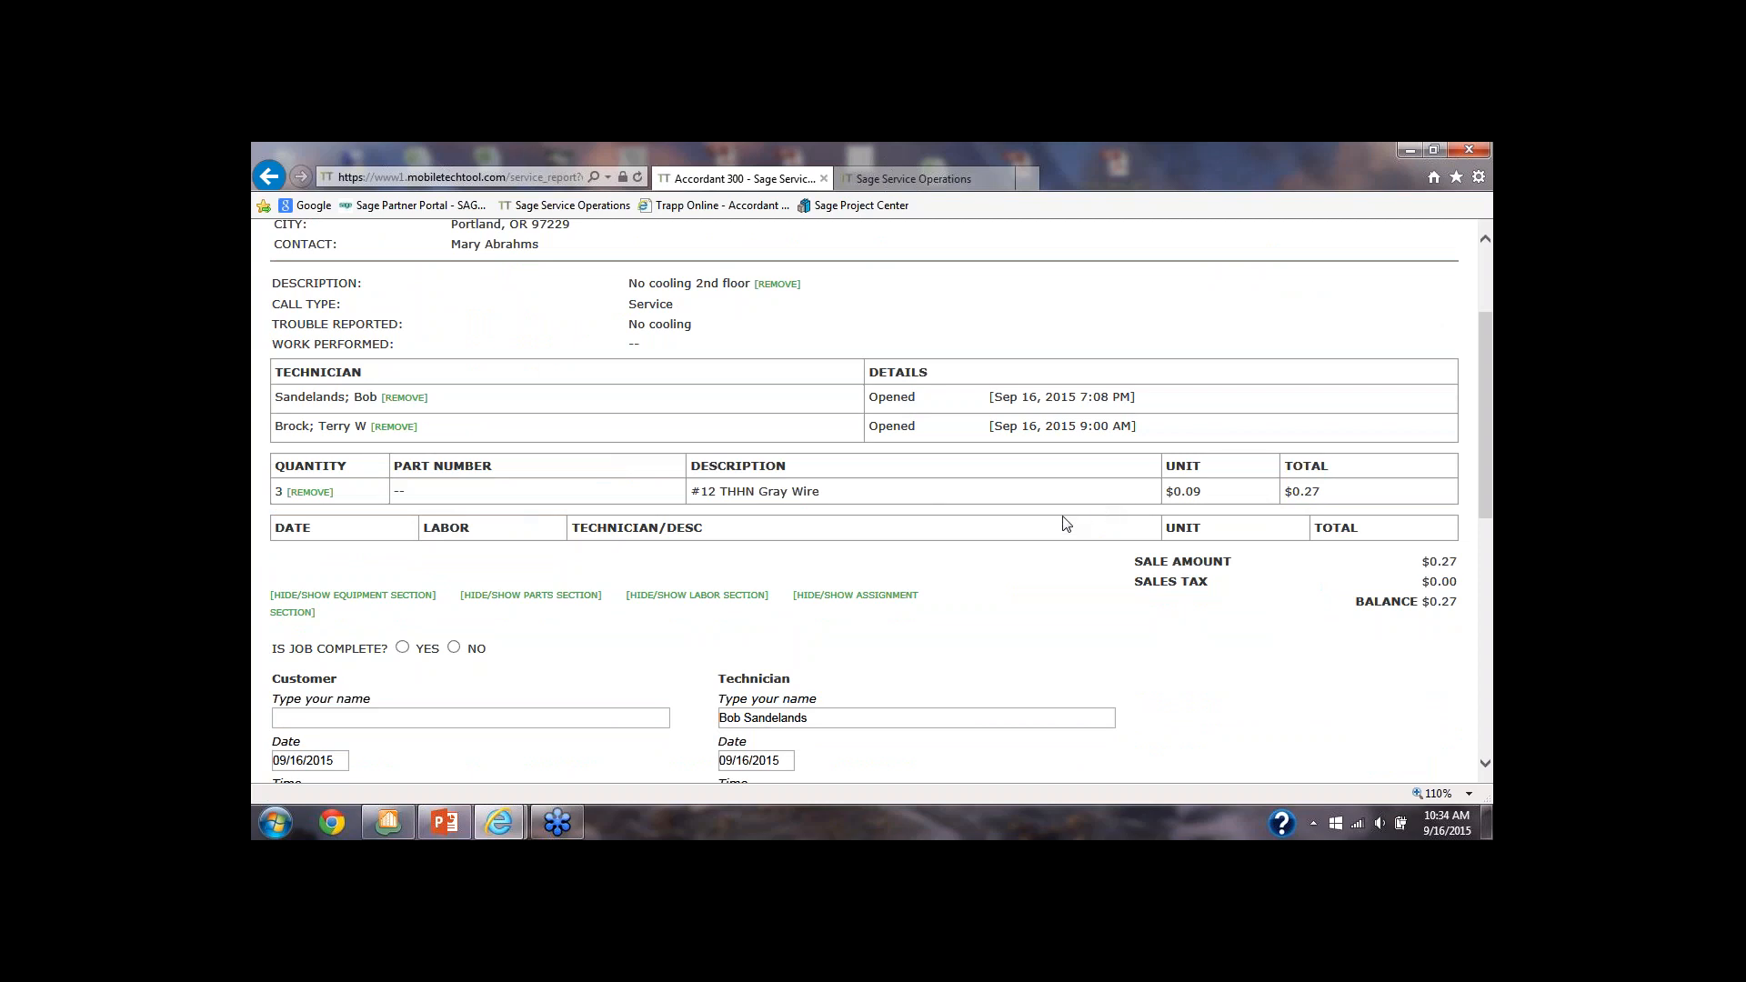
pyautogui.scroll(3, 1060, 518)
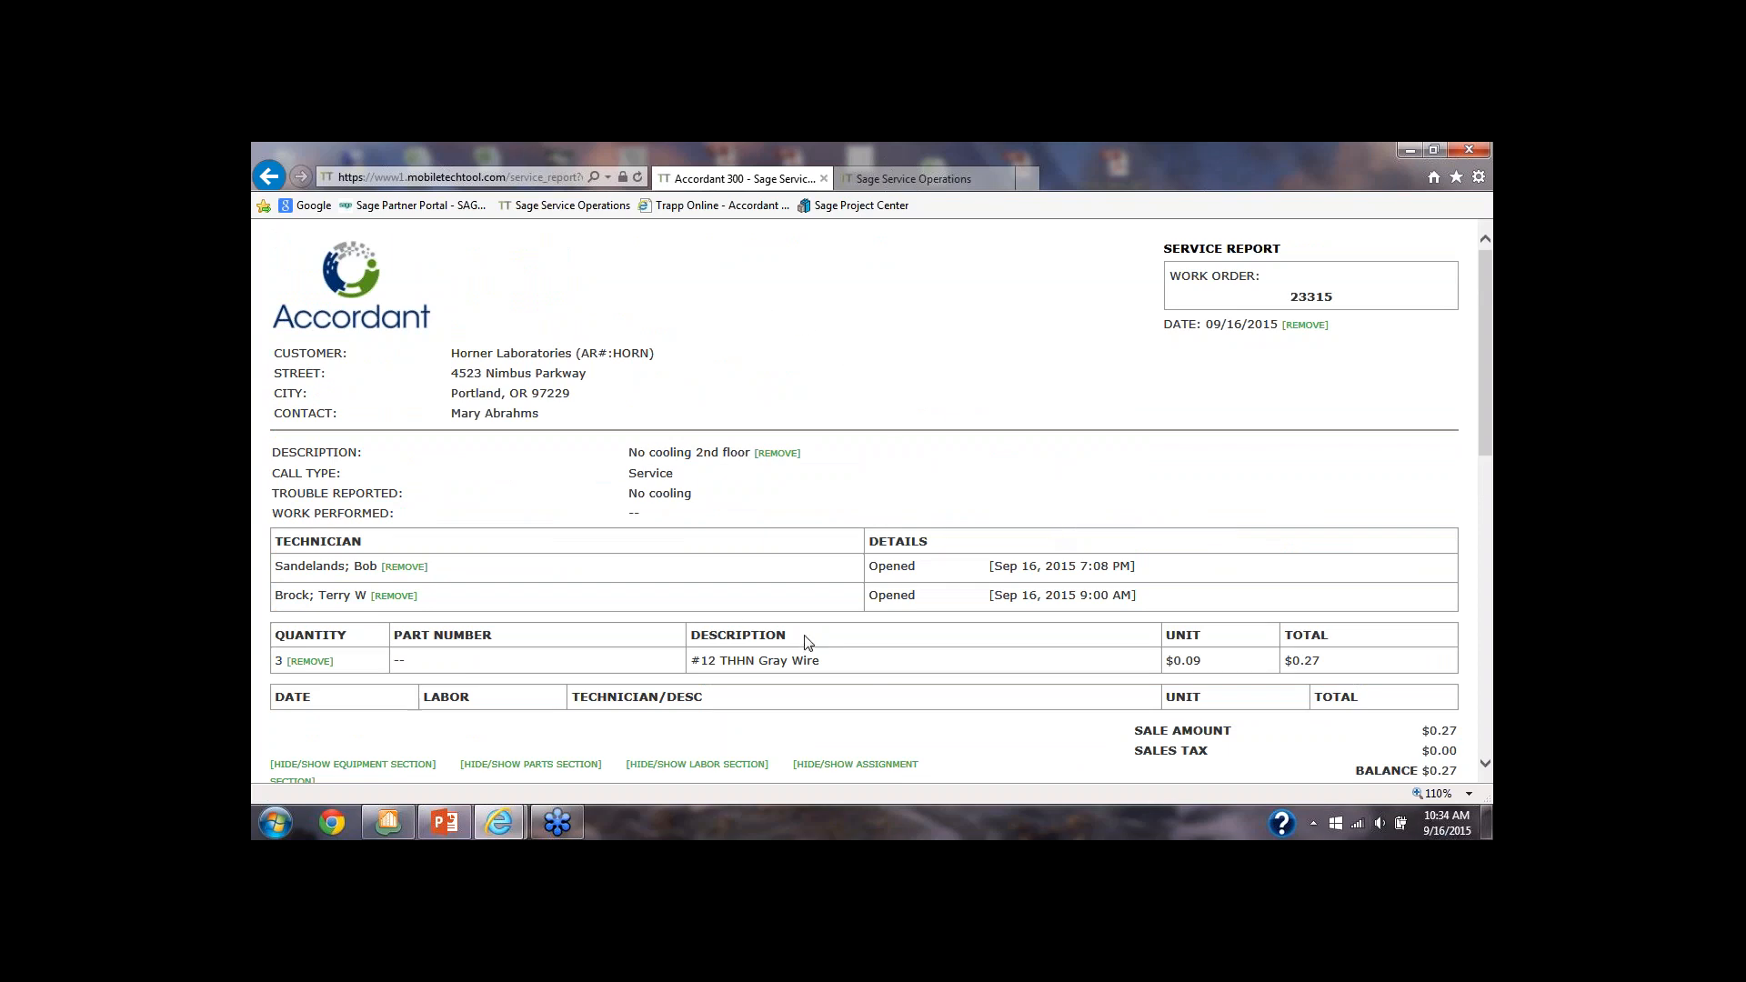
pyautogui.click(270, 180)
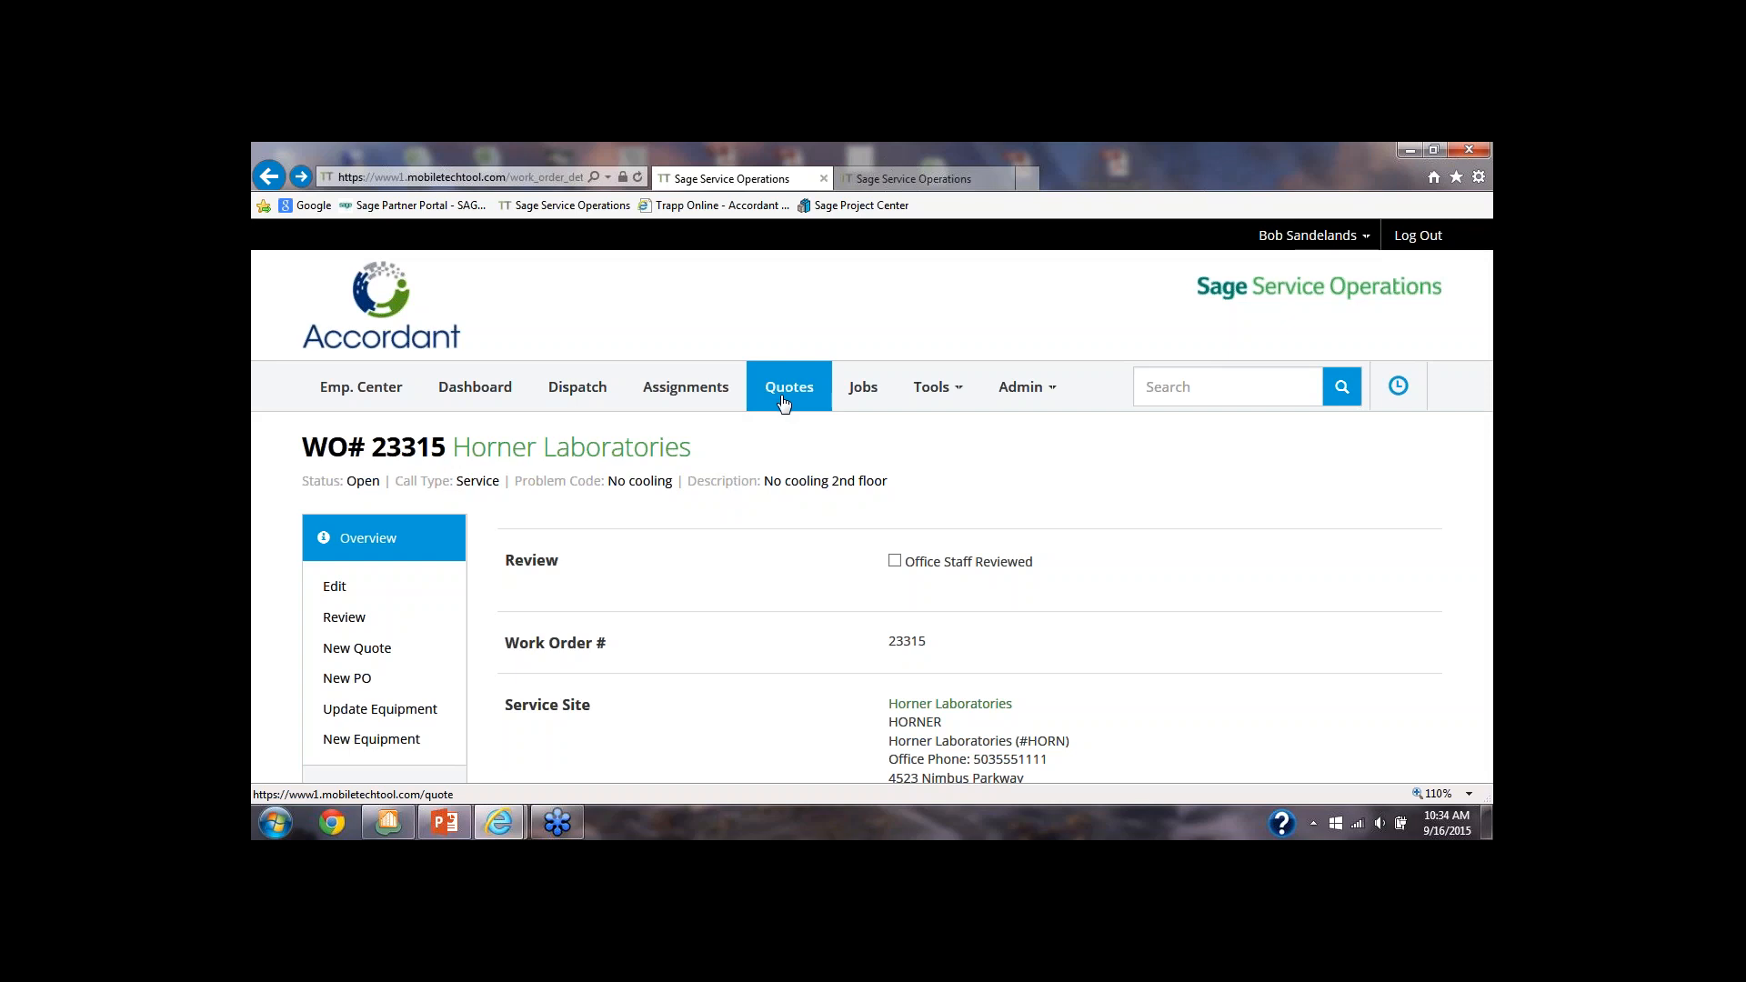
# Go to the job listing and open the NW Food Warehouse job
pyautogui.click(857, 398)
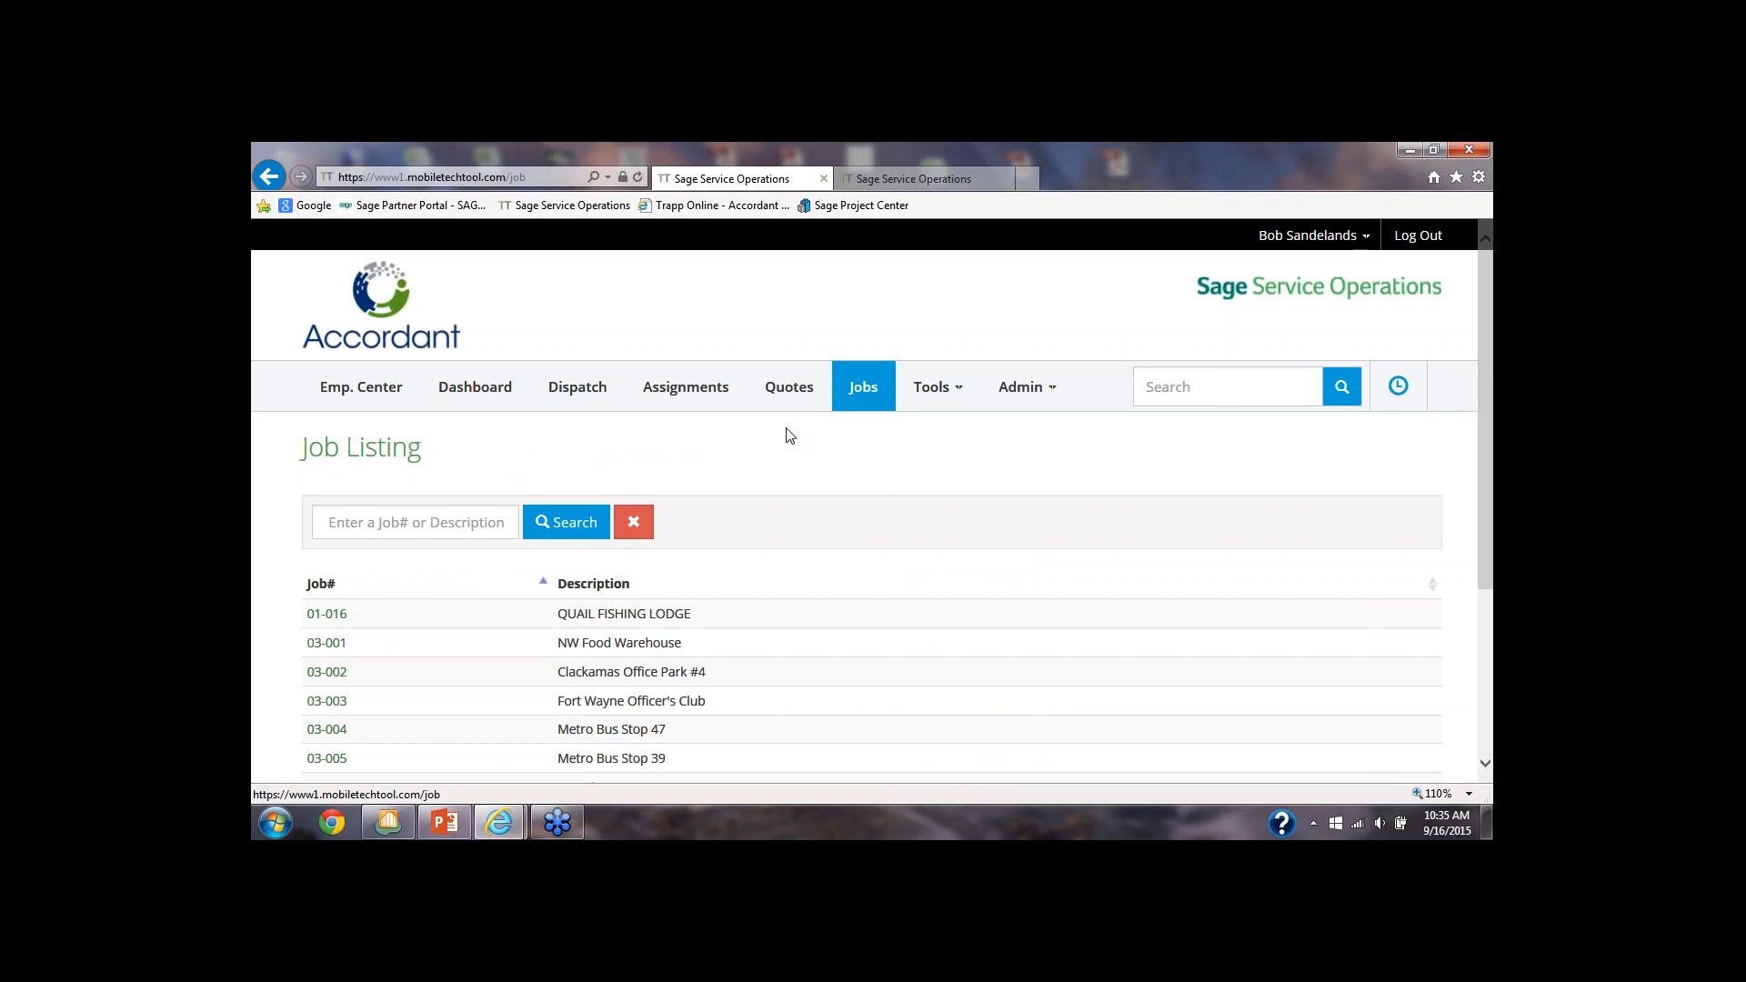
pyautogui.scroll(-3, 784, 433)
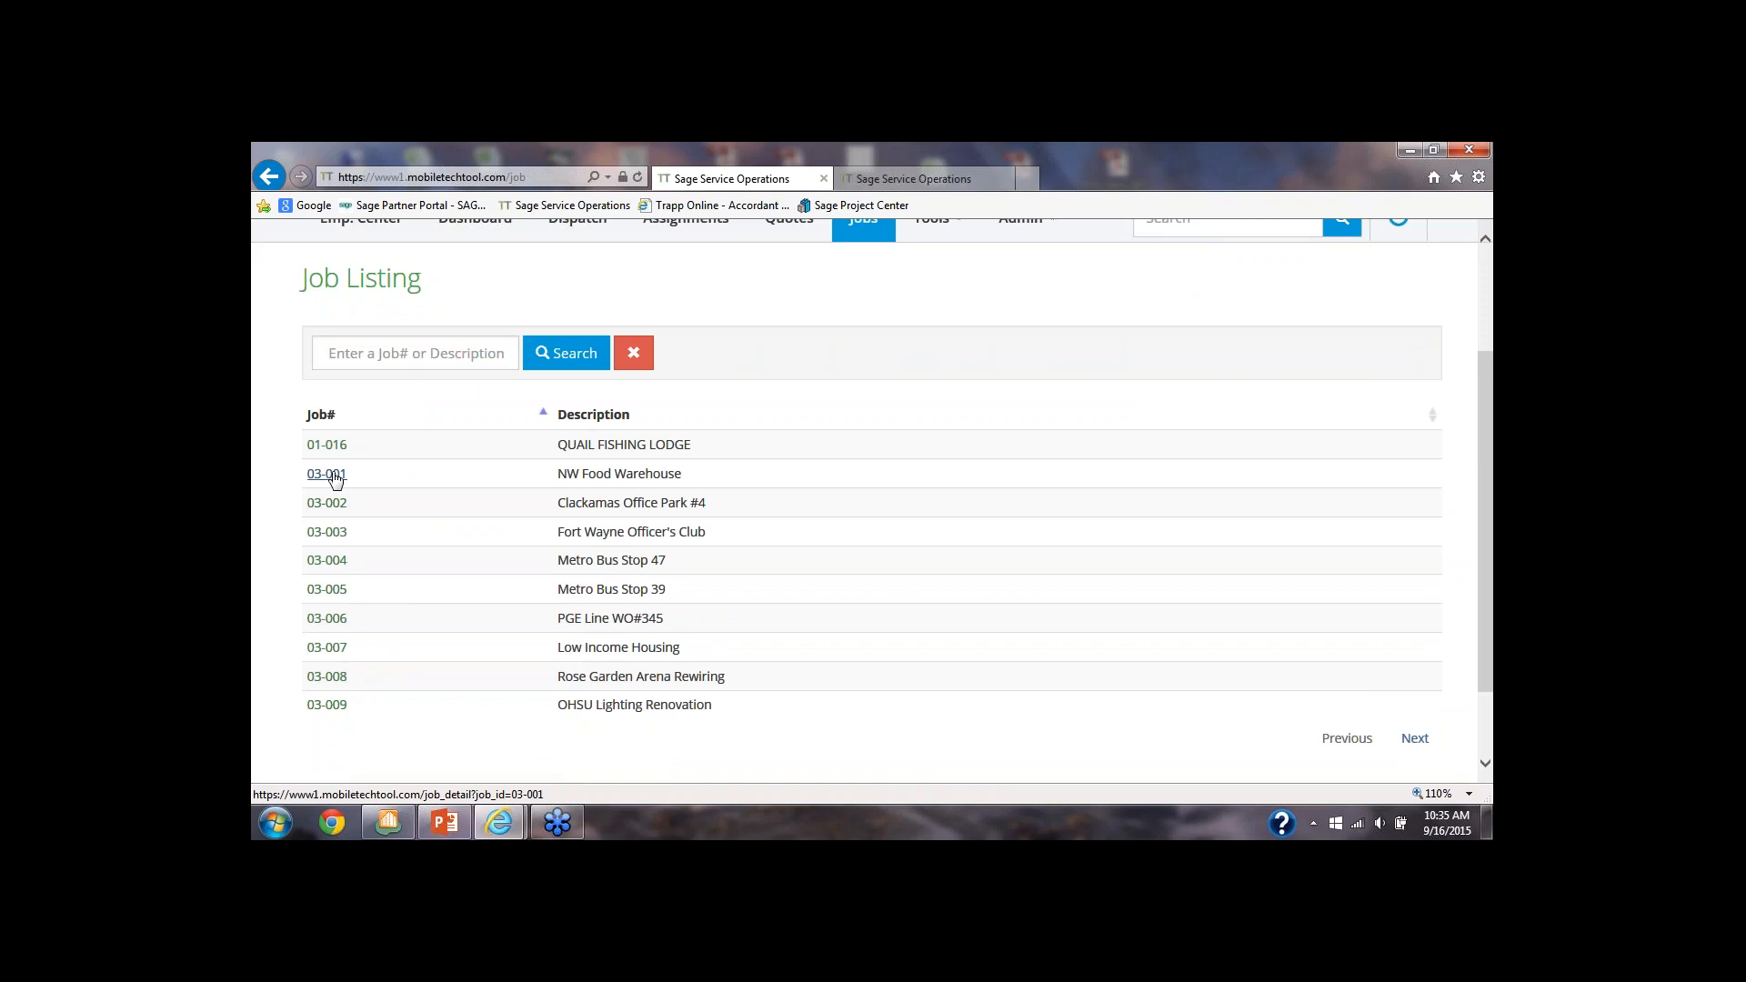
pyautogui.click(335, 478)
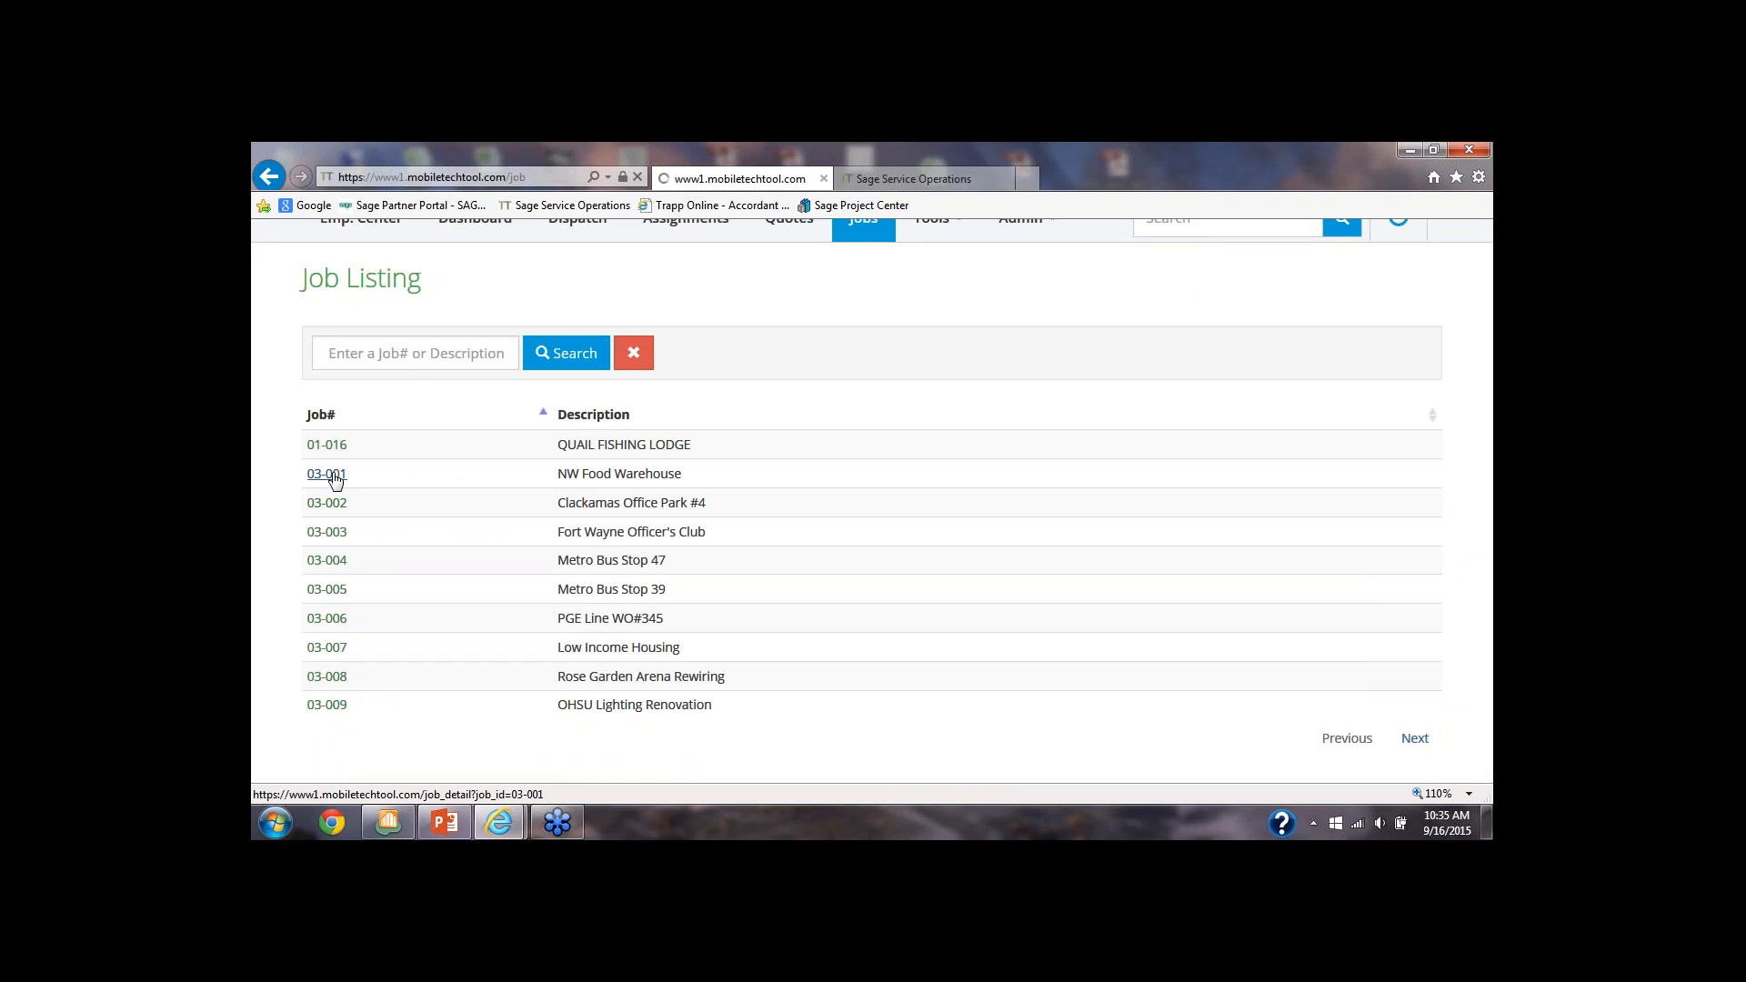
pyautogui.scroll(-3, 353, 507)
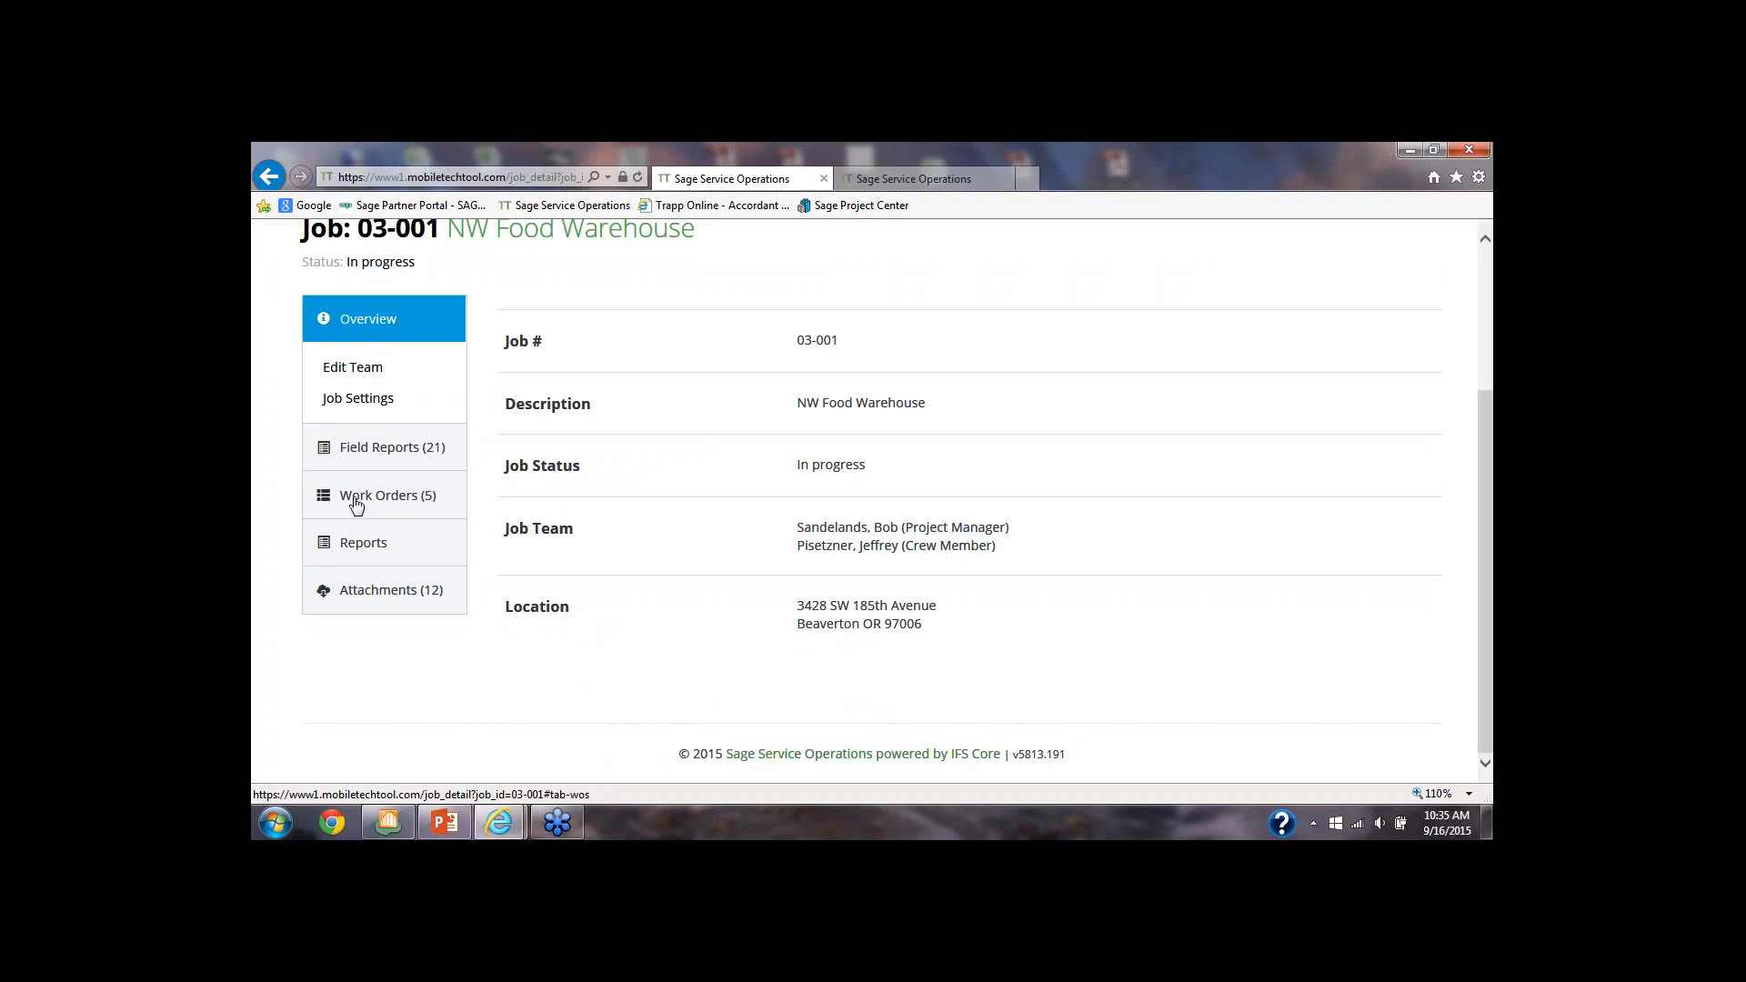
# Generate a Daily Field Report dated 09/16/2015 for the NW Food Warehouse job and look through the report's sections
pyautogui.click(367, 450)
pyautogui.click(377, 423)
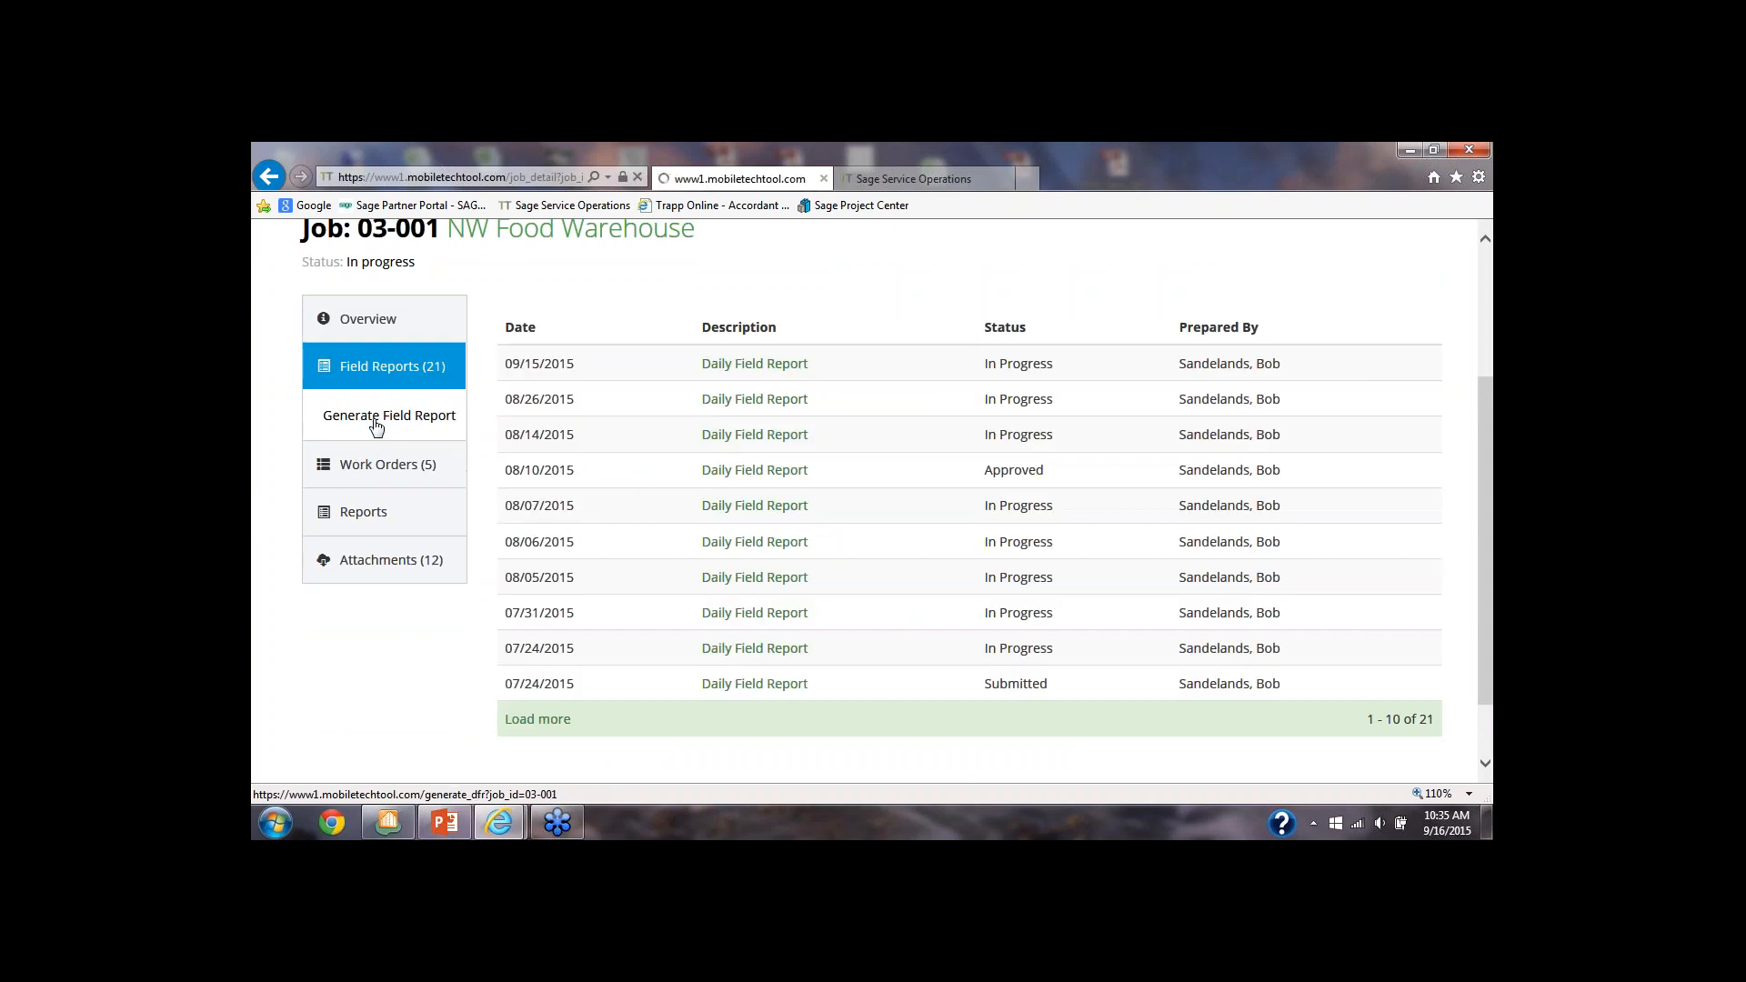
pyautogui.scroll(-3, 369, 439)
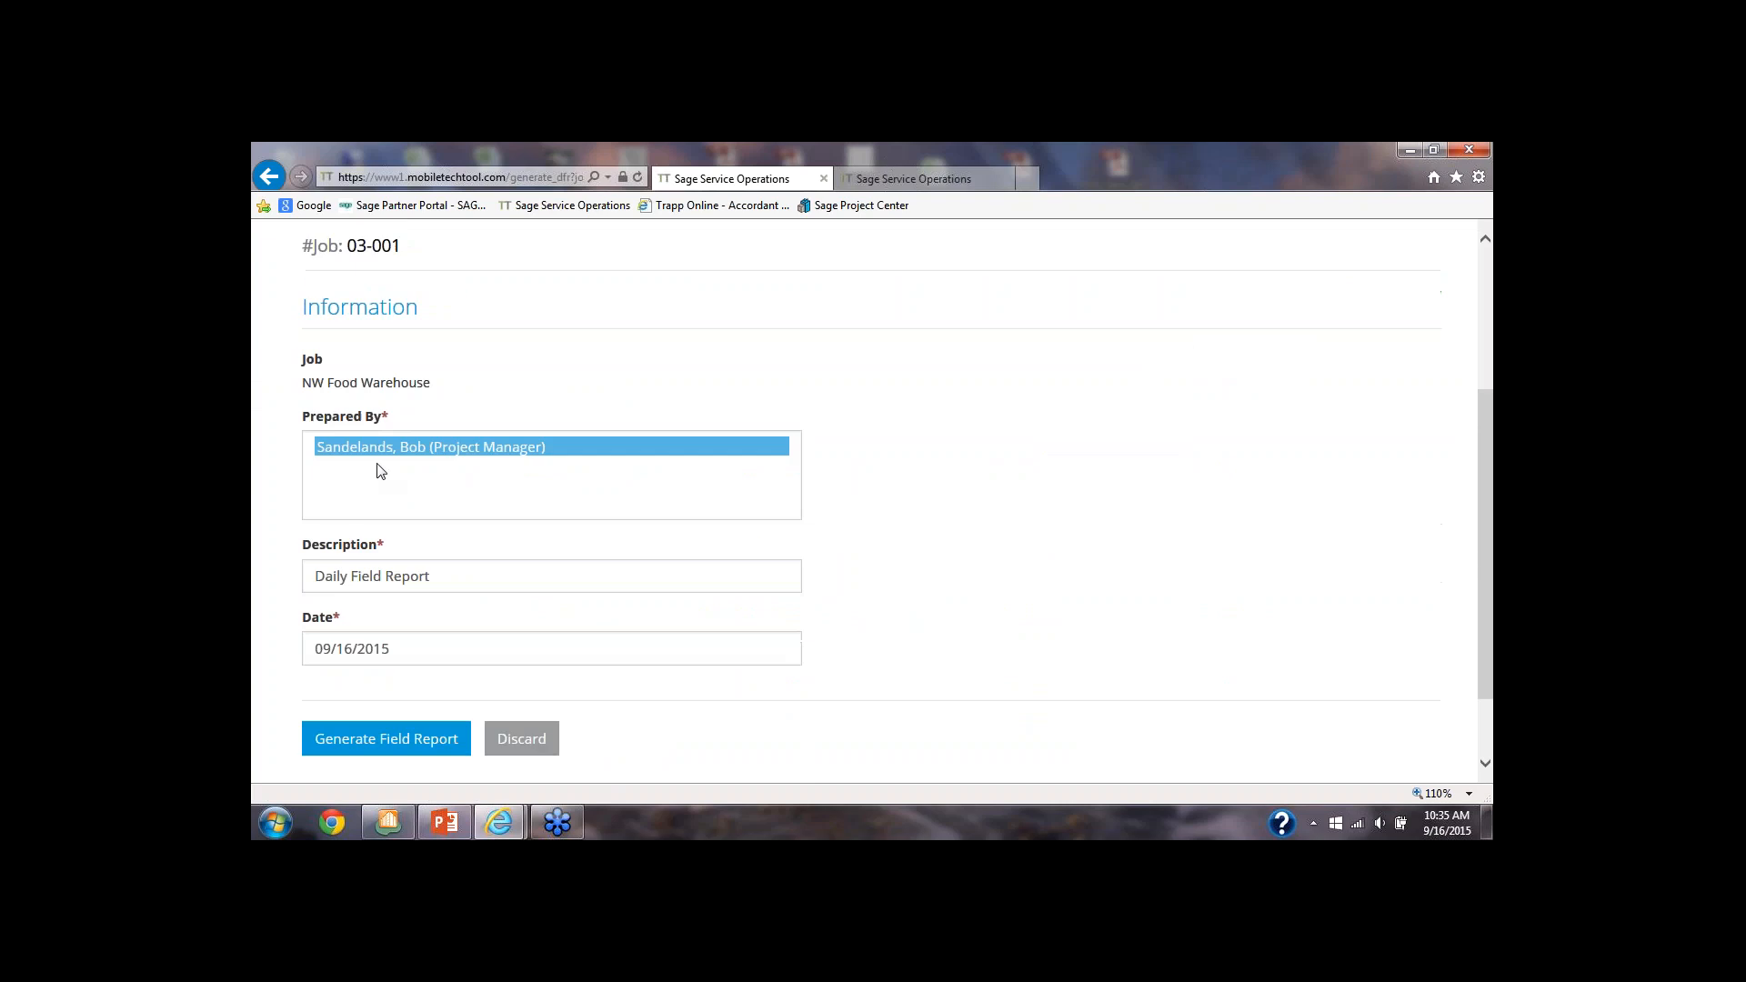
pyautogui.click(411, 751)
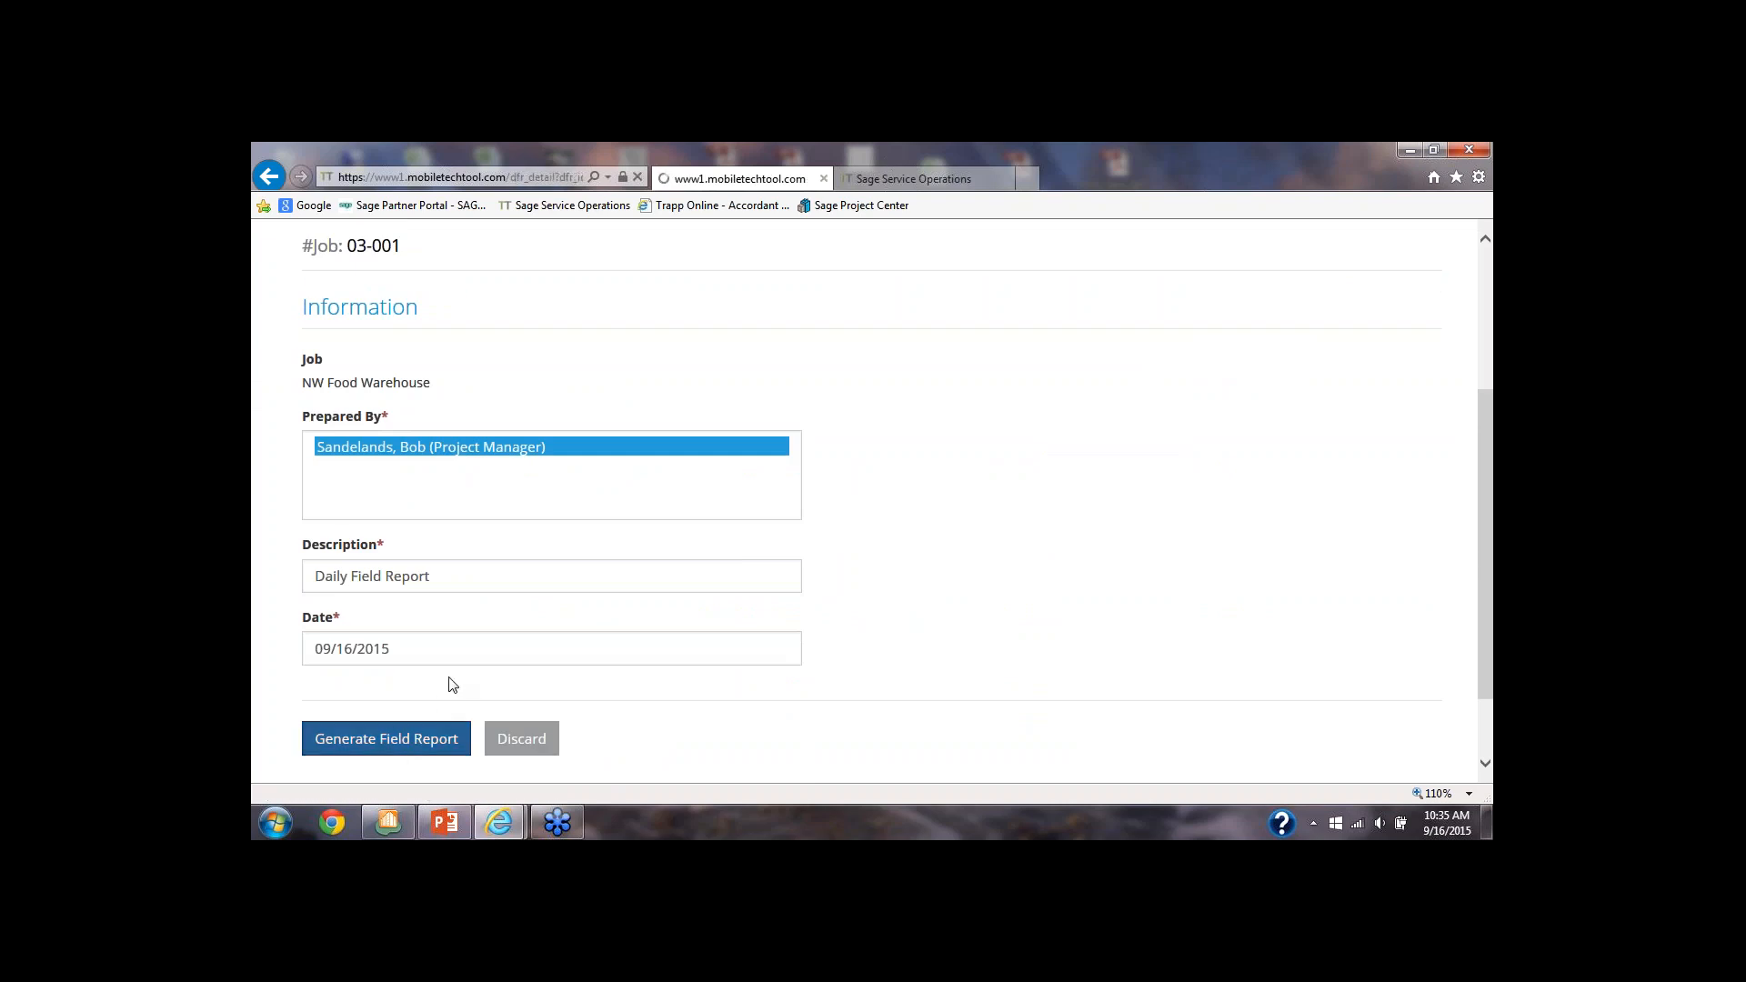
pyautogui.scroll(-3, 446, 689)
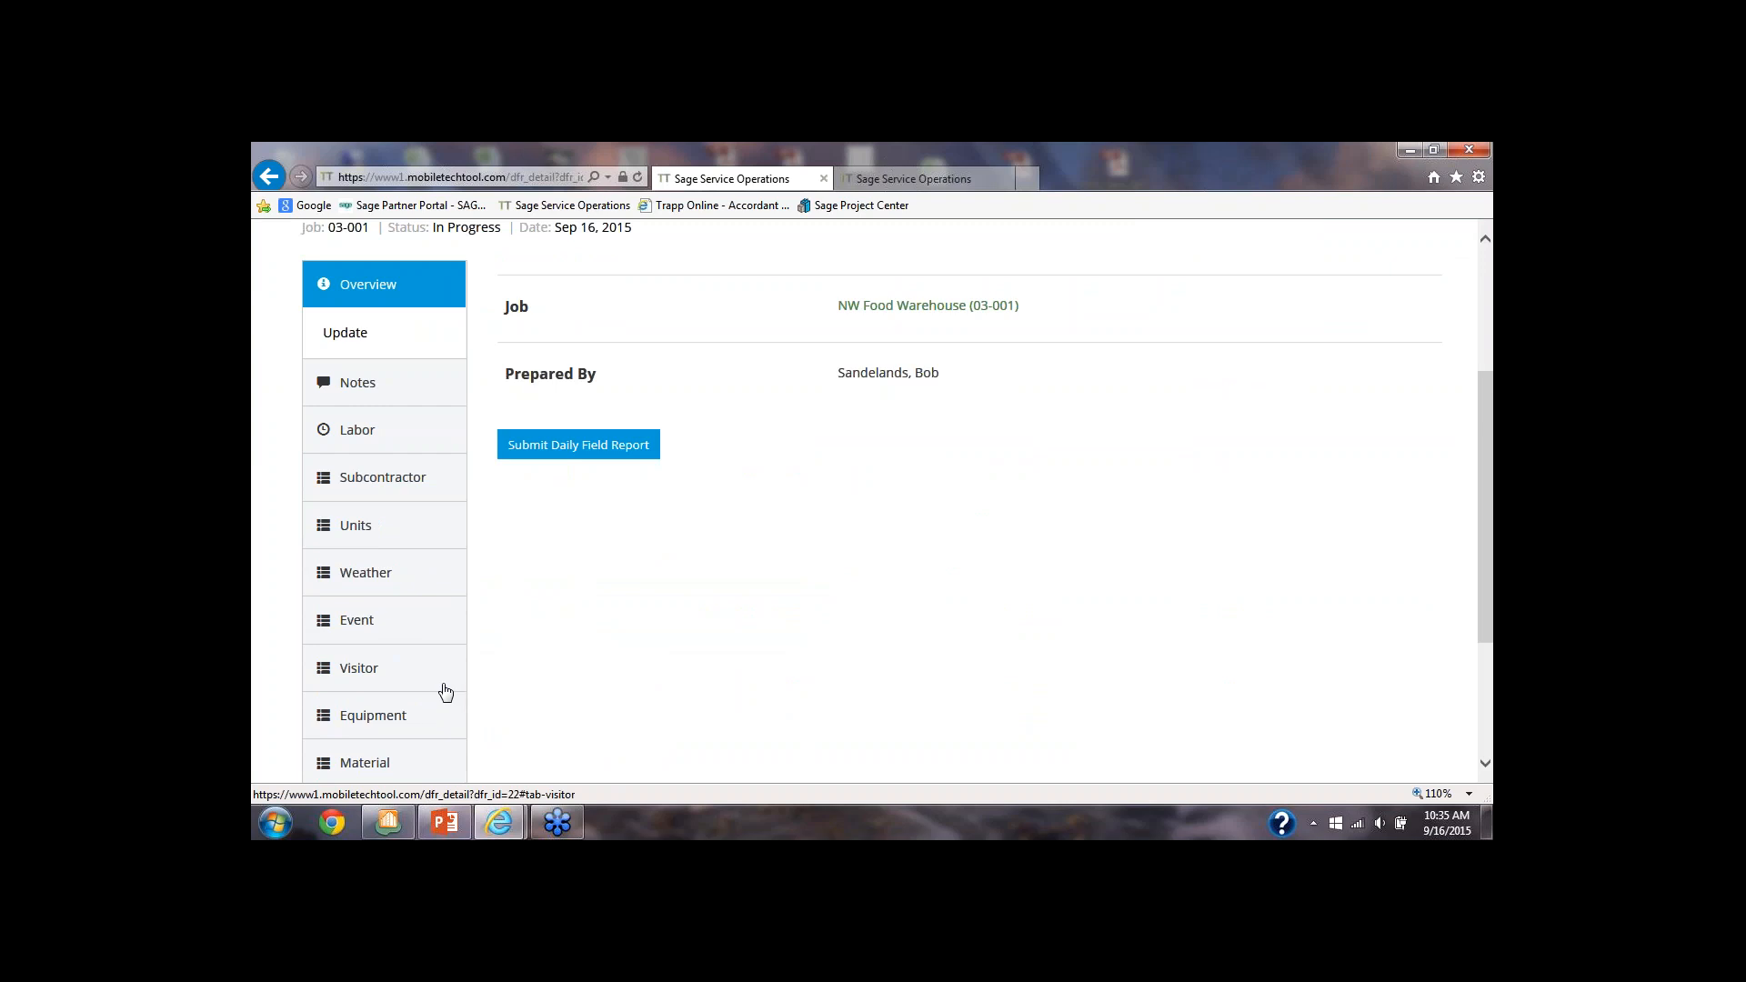
pyautogui.scroll(-1, 445, 694)
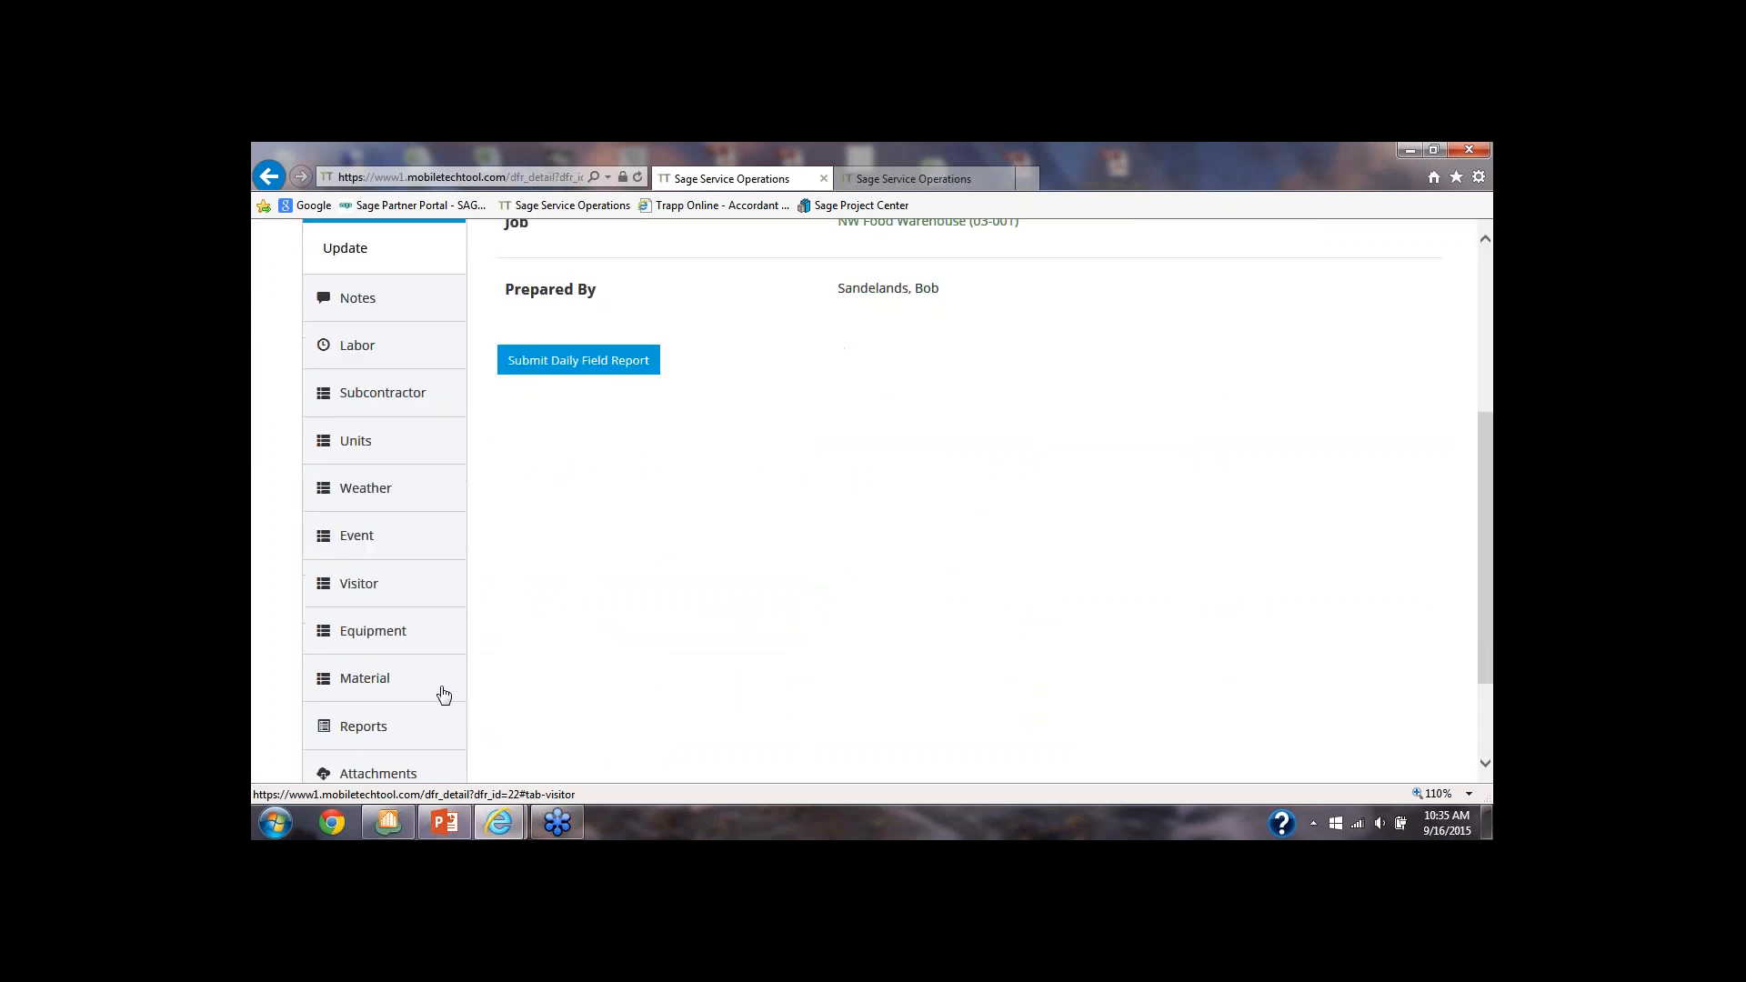
pyautogui.scroll(-2, 443, 695)
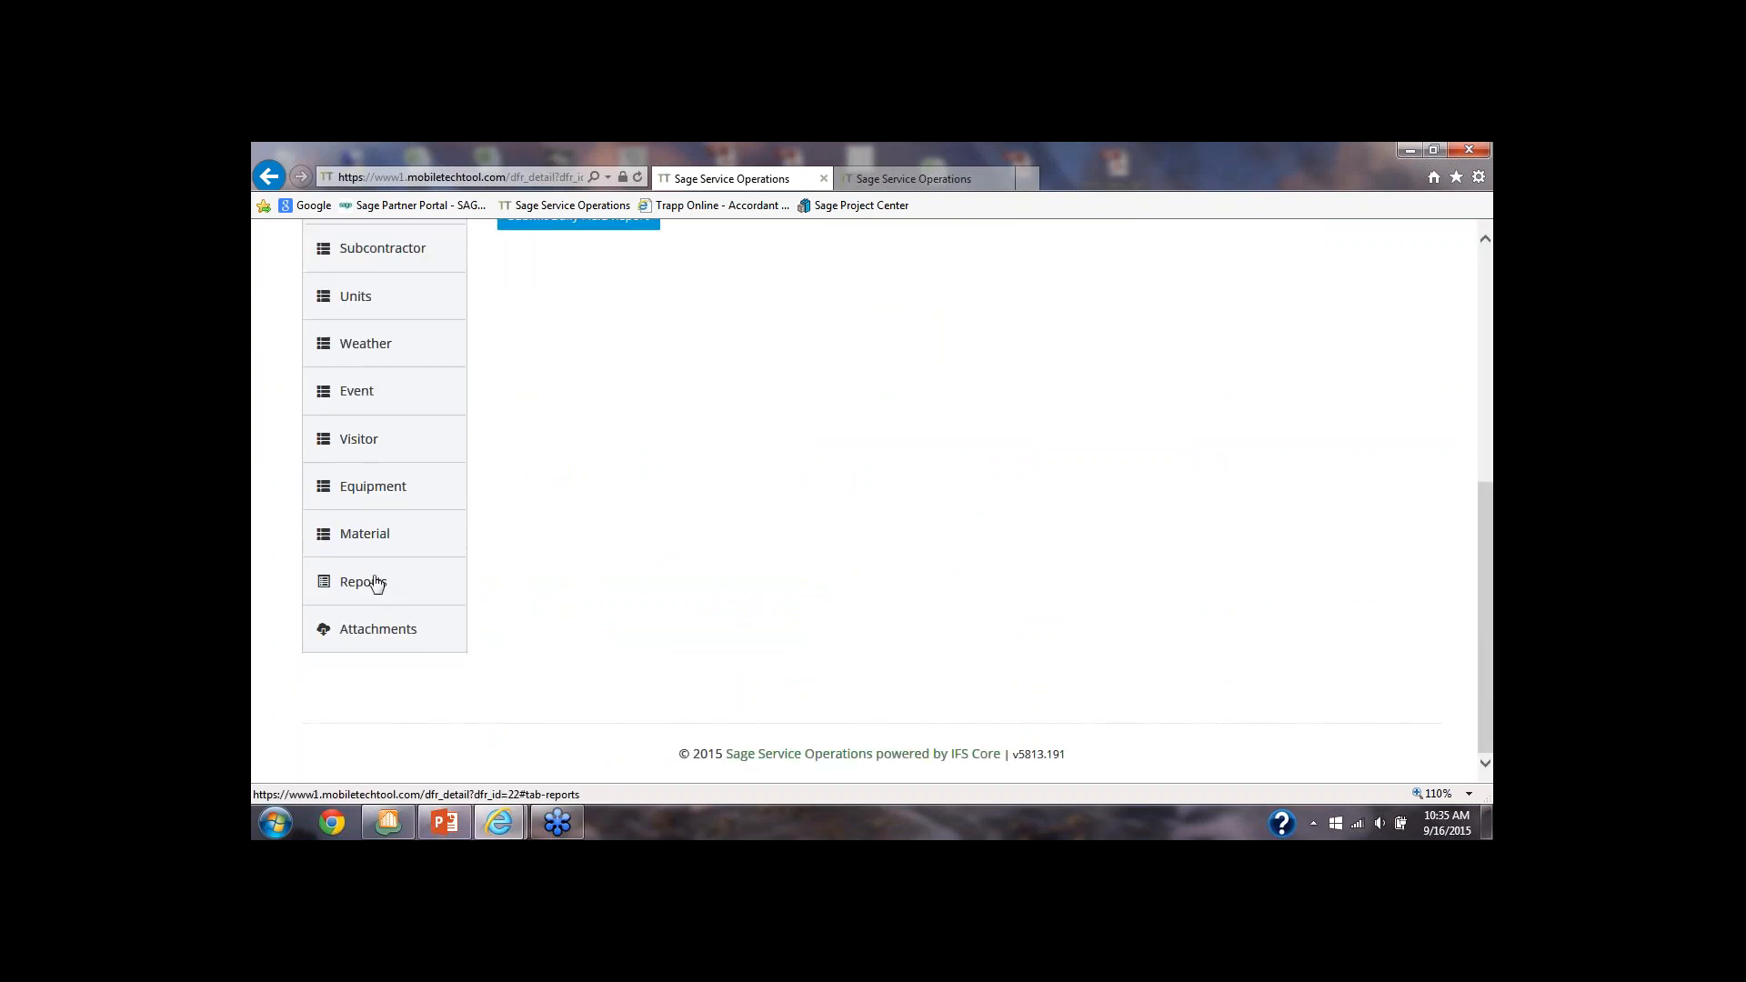
pyautogui.scroll(4, 374, 587)
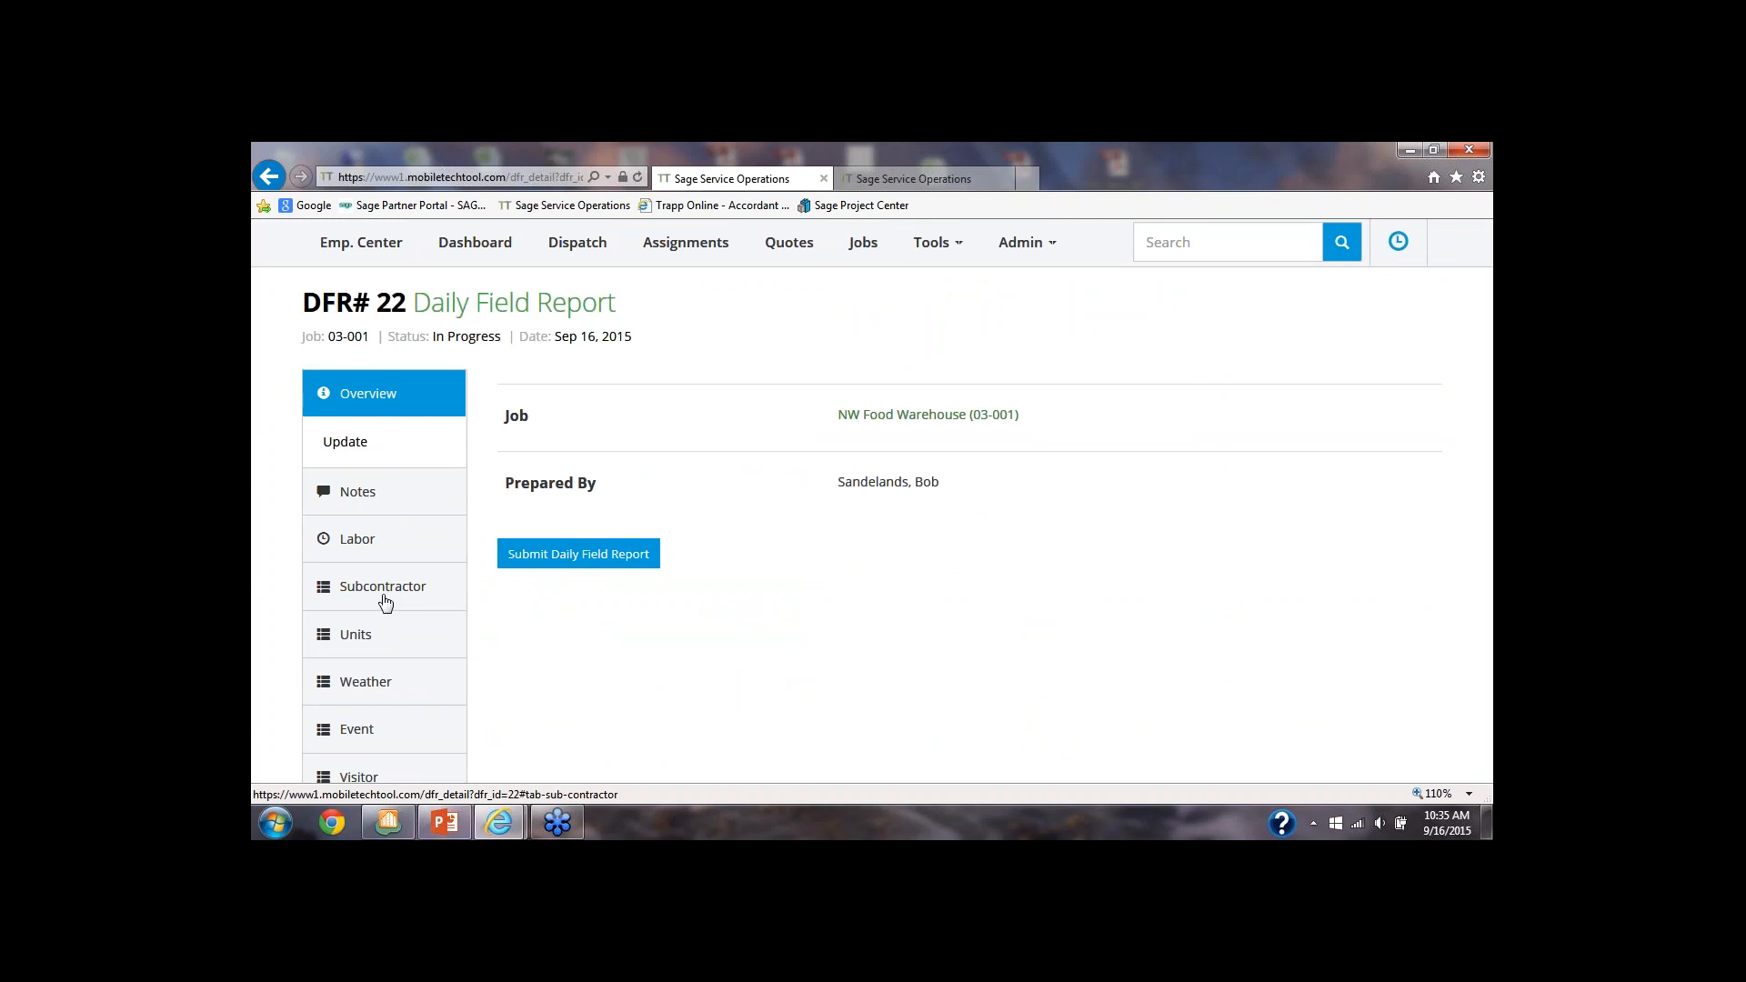
pyautogui.scroll(3, 385, 602)
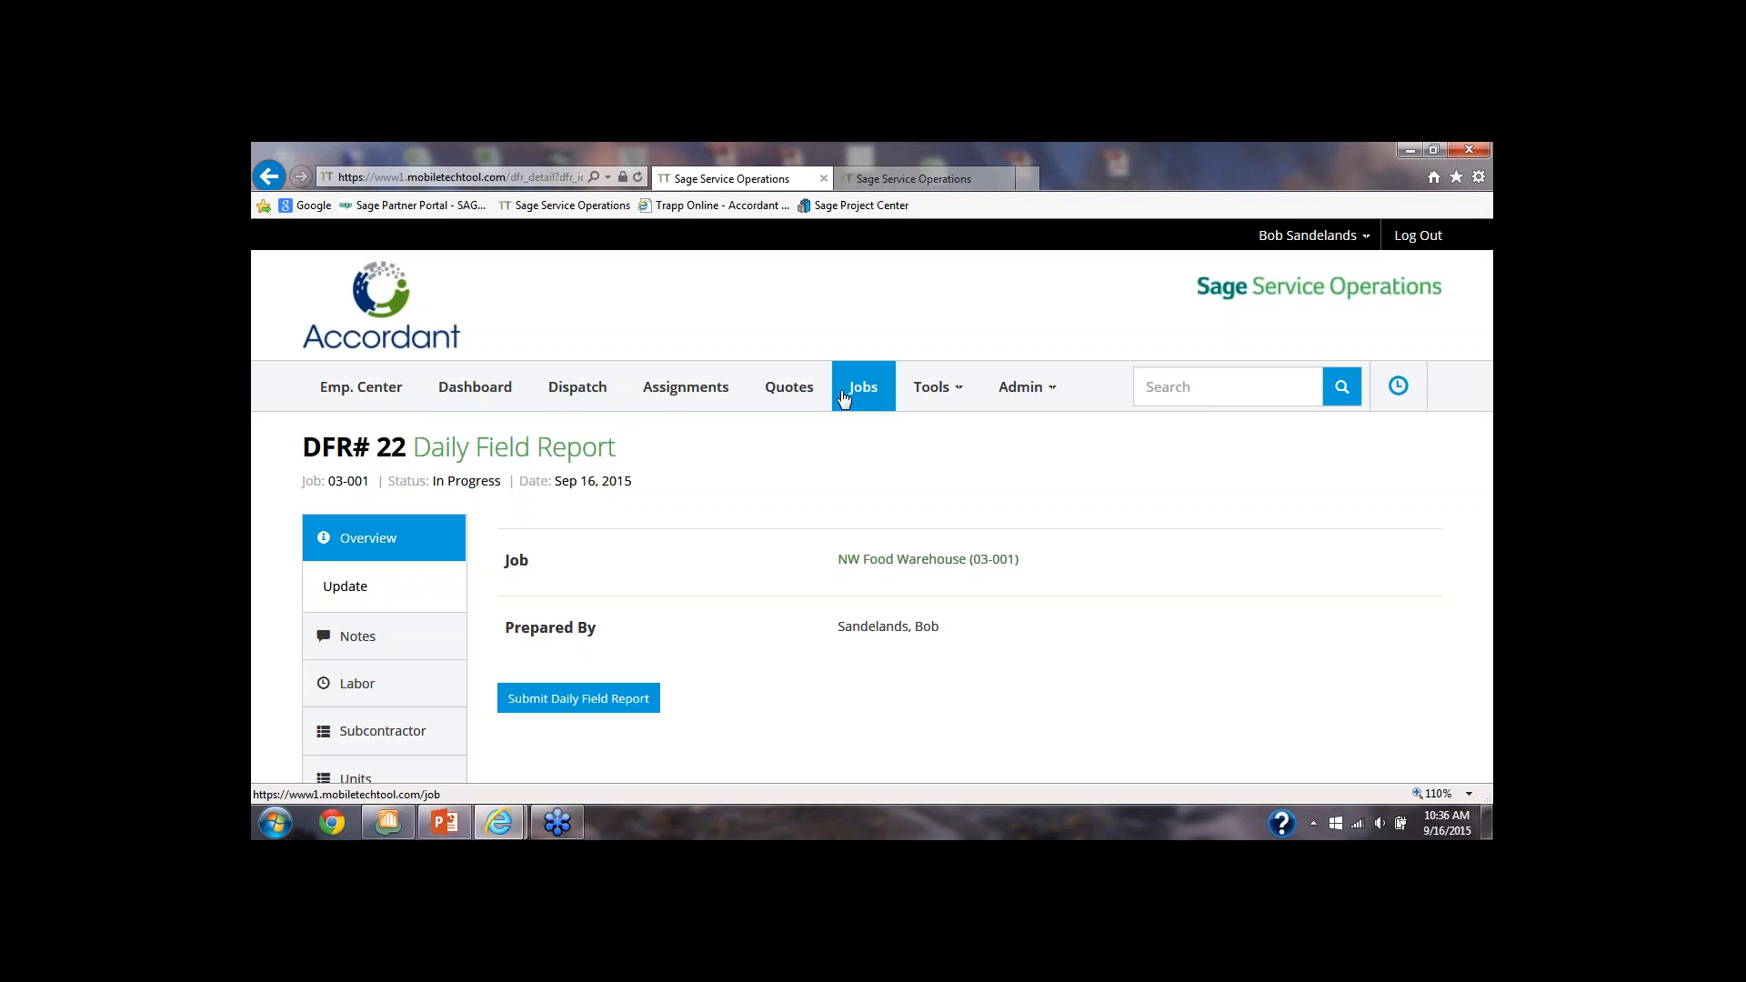
# Open the dispatch board and show the Service technicians' schedule for the whole week
pyautogui.click(590, 399)
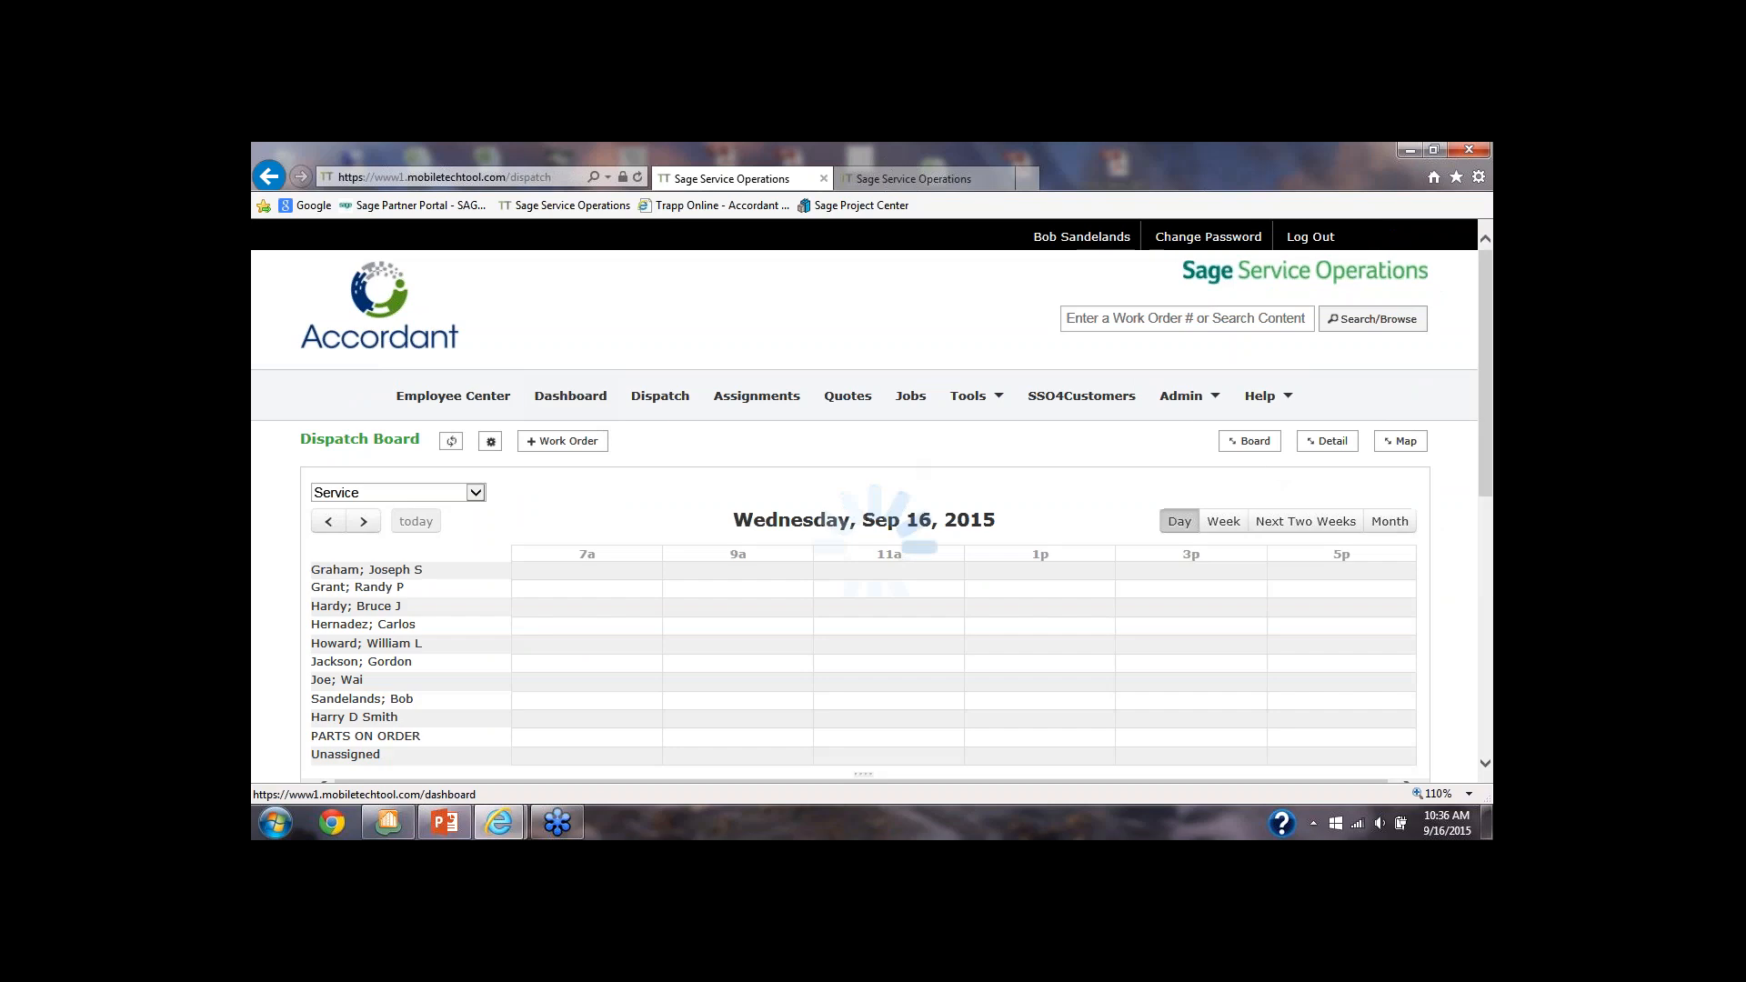
pyautogui.click(1224, 523)
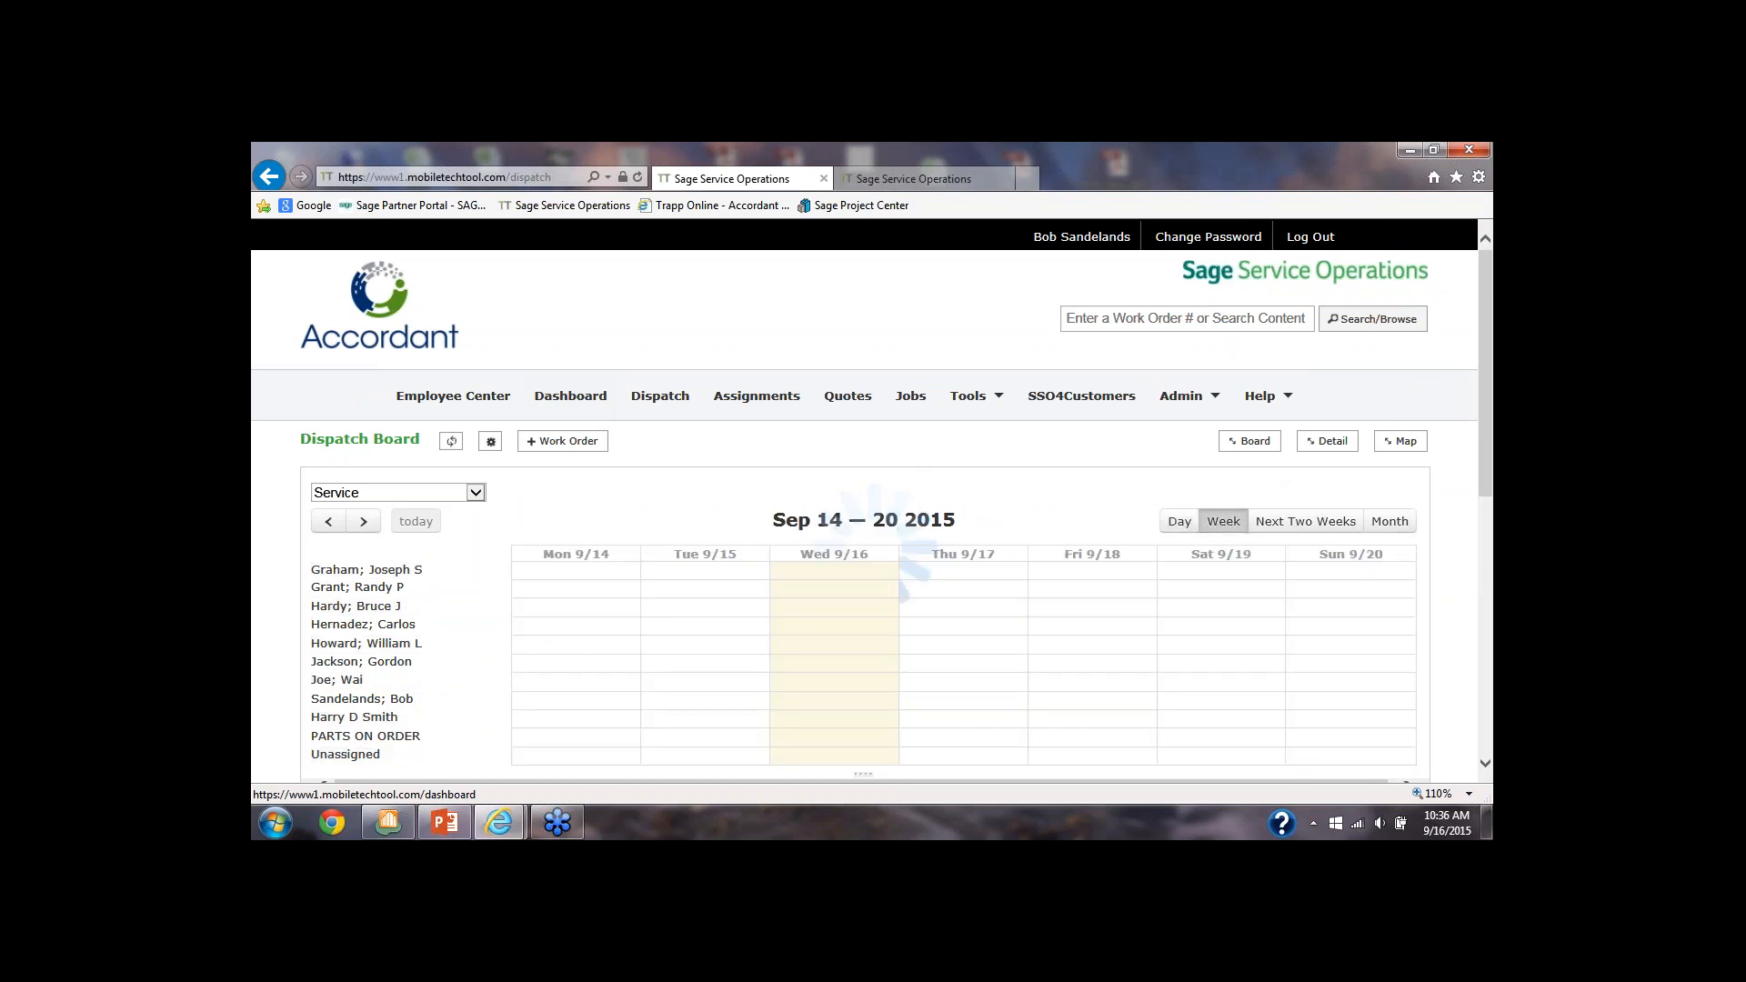
pyautogui.scroll(-2, 1209, 537)
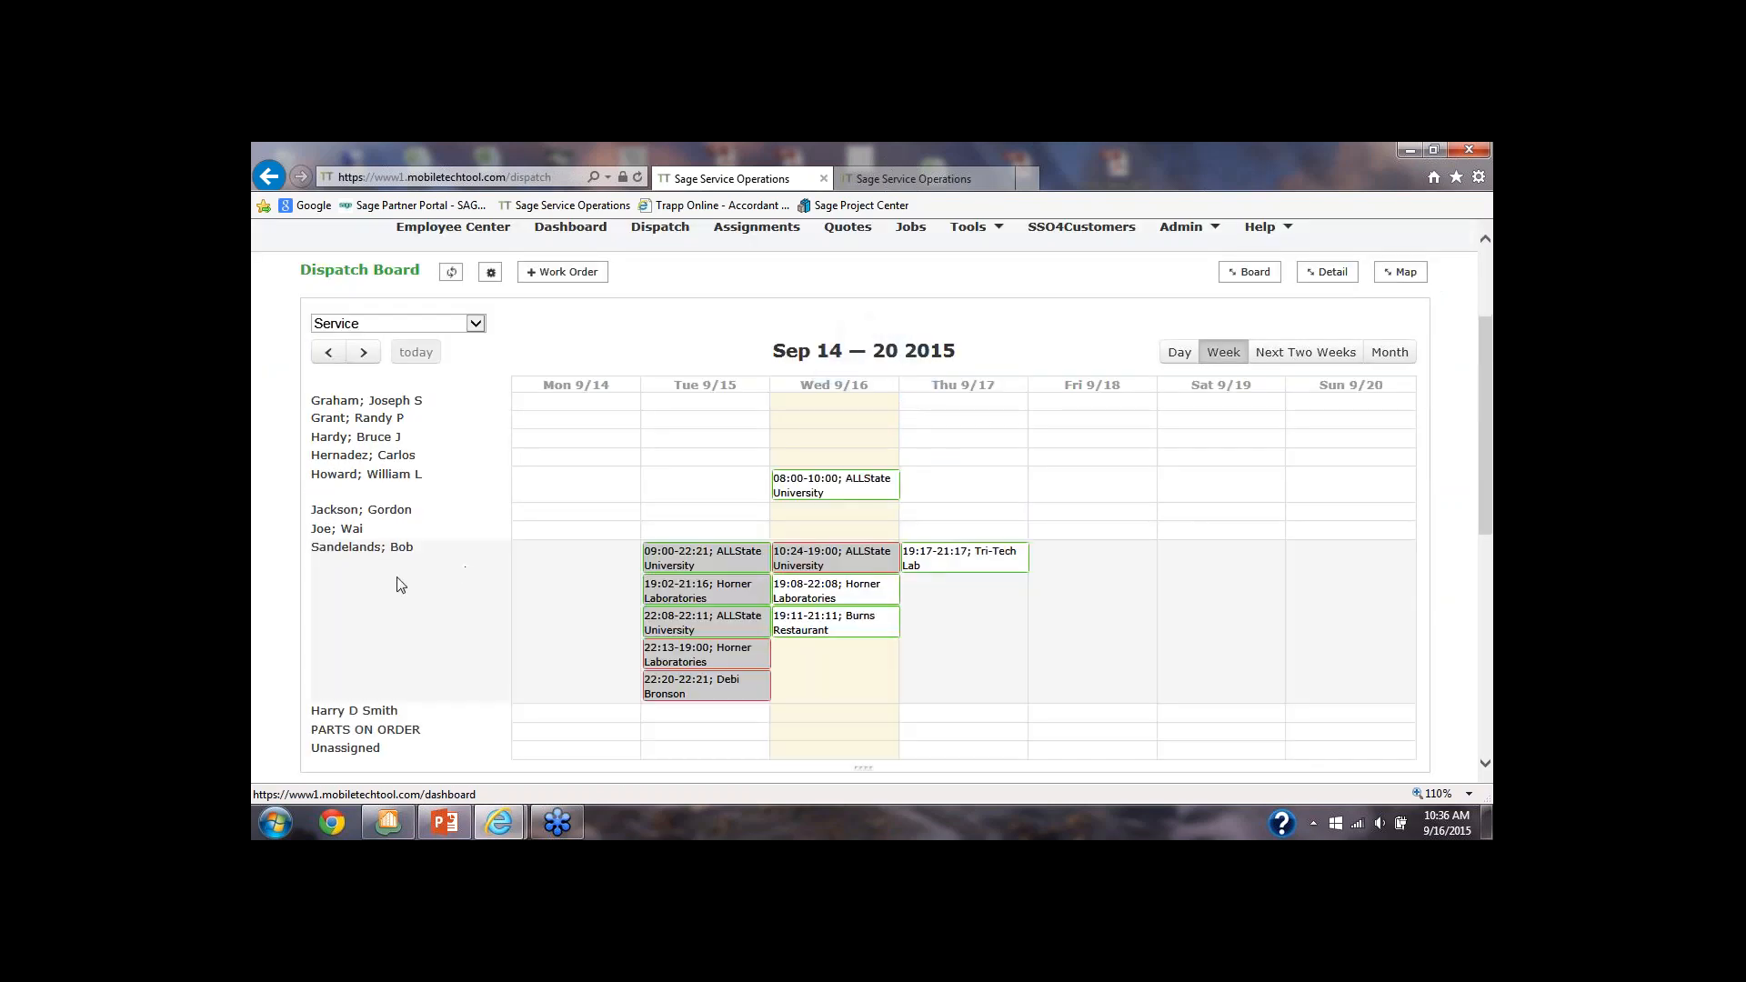
pyautogui.scroll(-1, 397, 581)
pyautogui.scroll(-2, 397, 586)
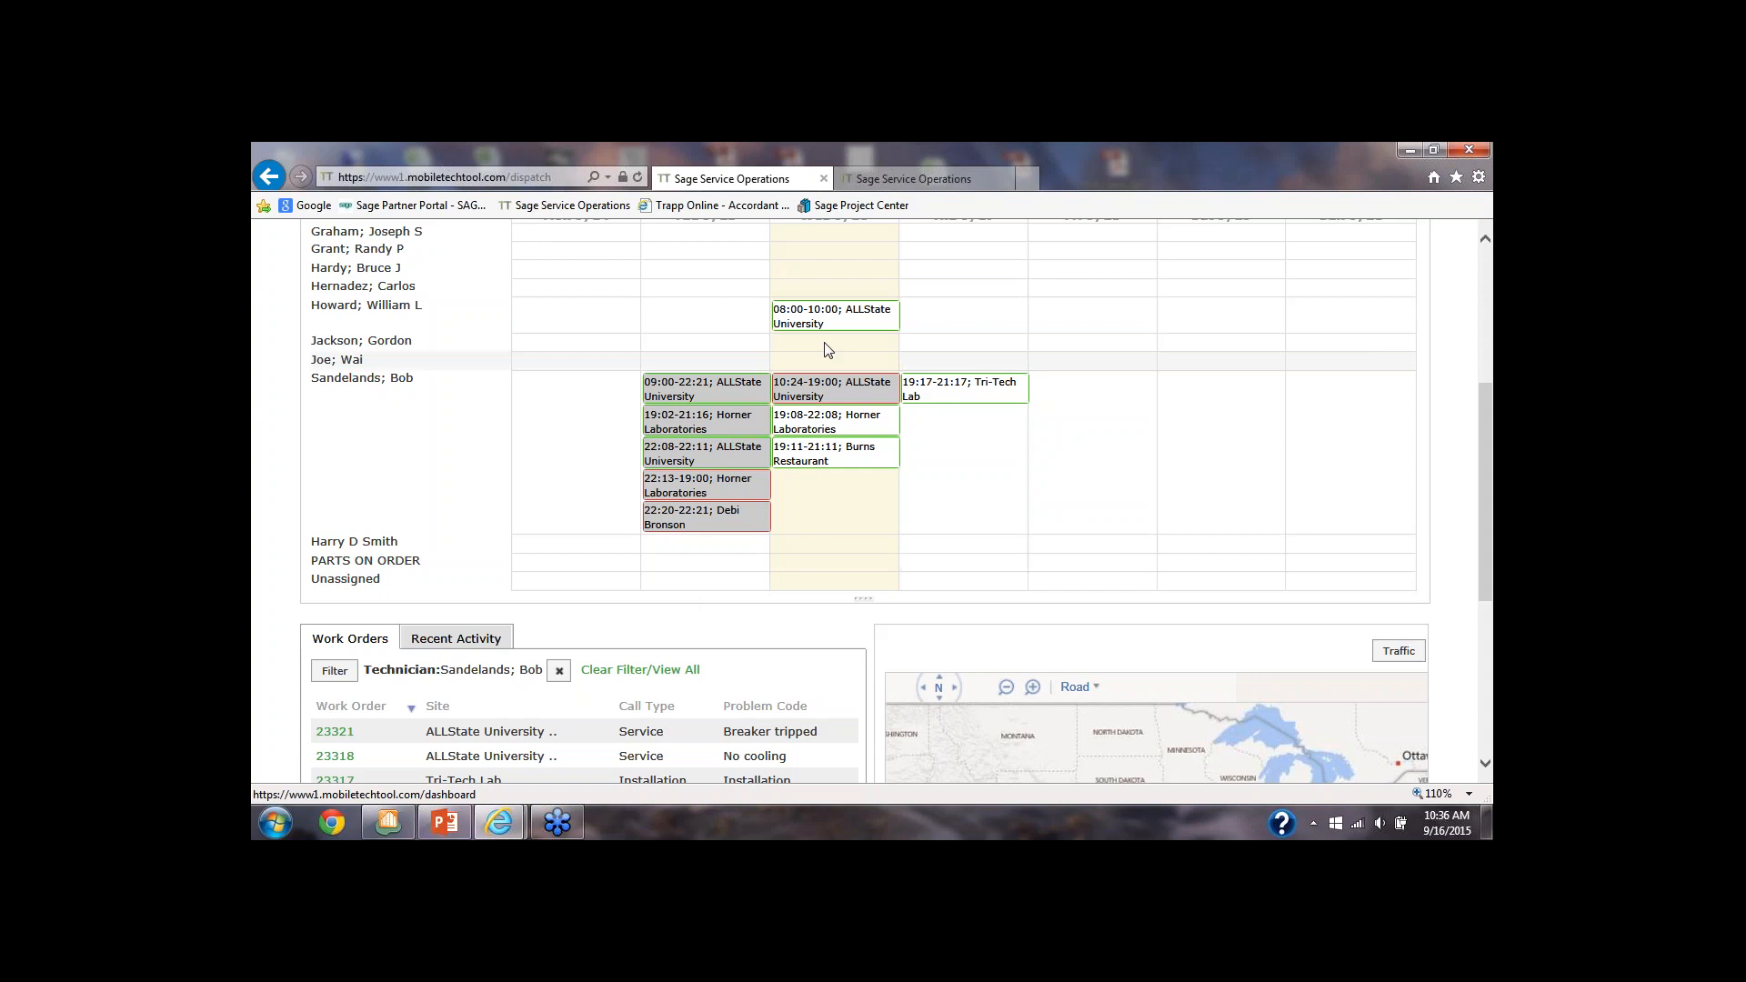
# Reassign Wednesday's 08:00-10:00 ALLState University work order to the third technician listed on the board and check its details
pyautogui.moveTo(824, 324); pyautogui.dragTo(815, 265)
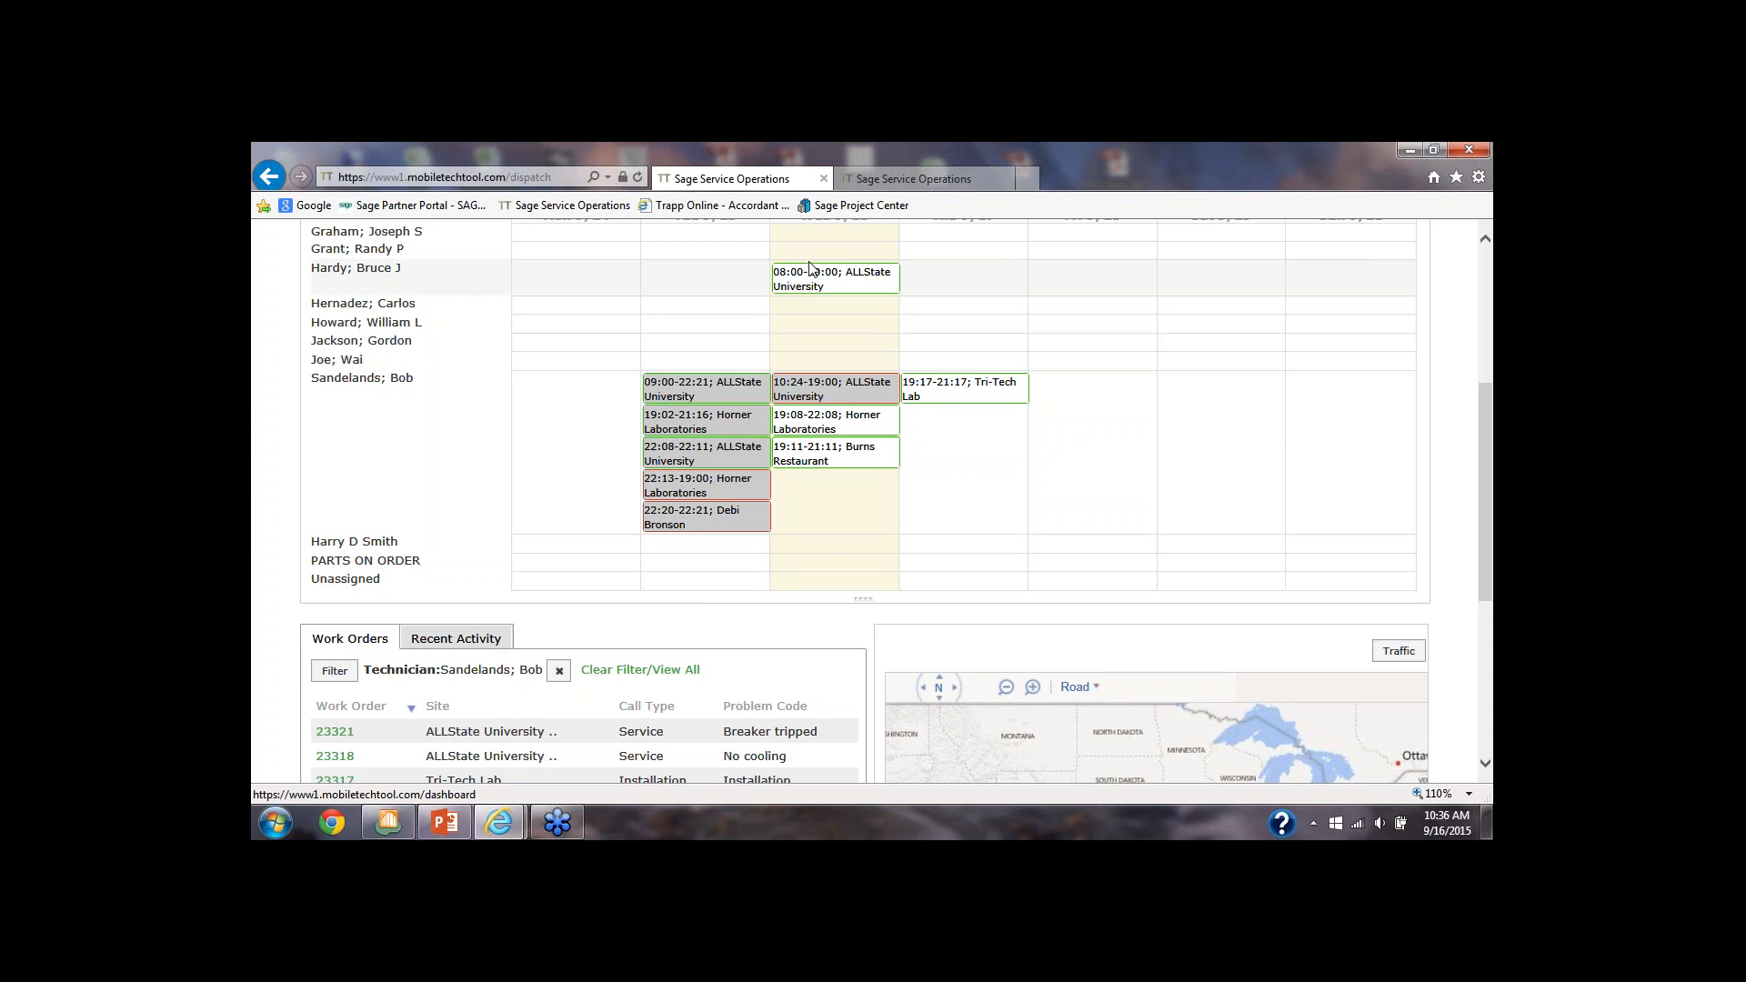
pyautogui.scroll(1, 809, 268)
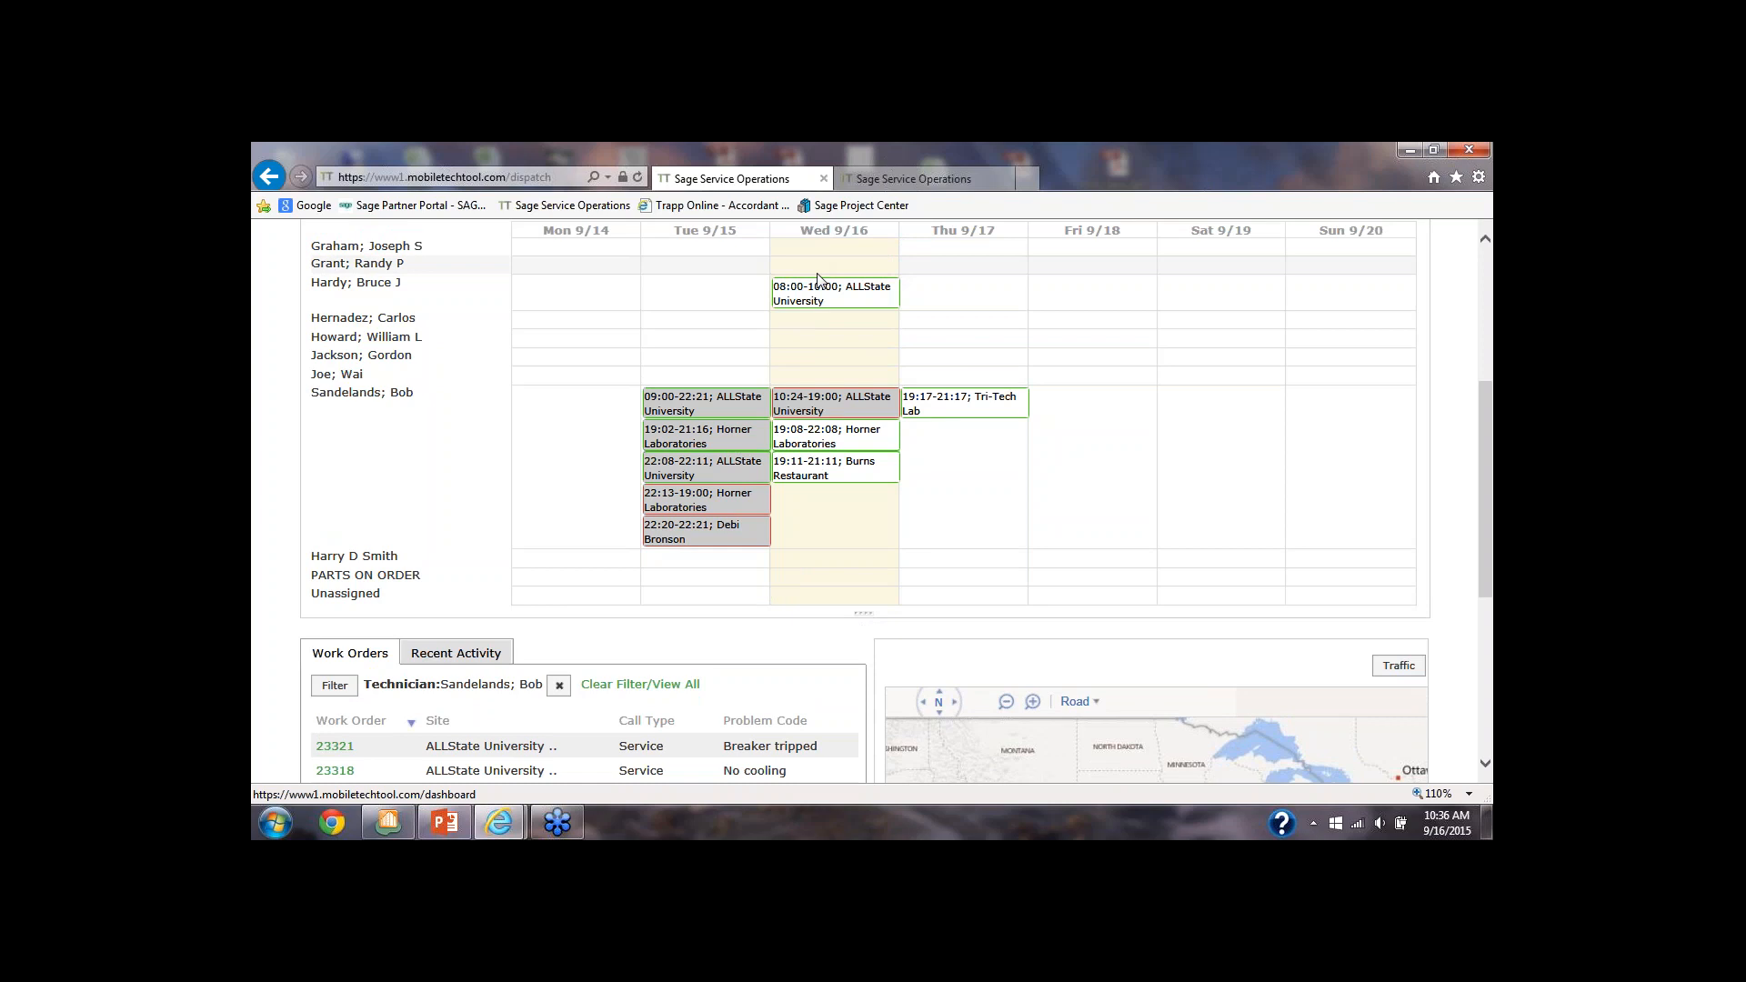
pyautogui.scroll(-1, 817, 278)
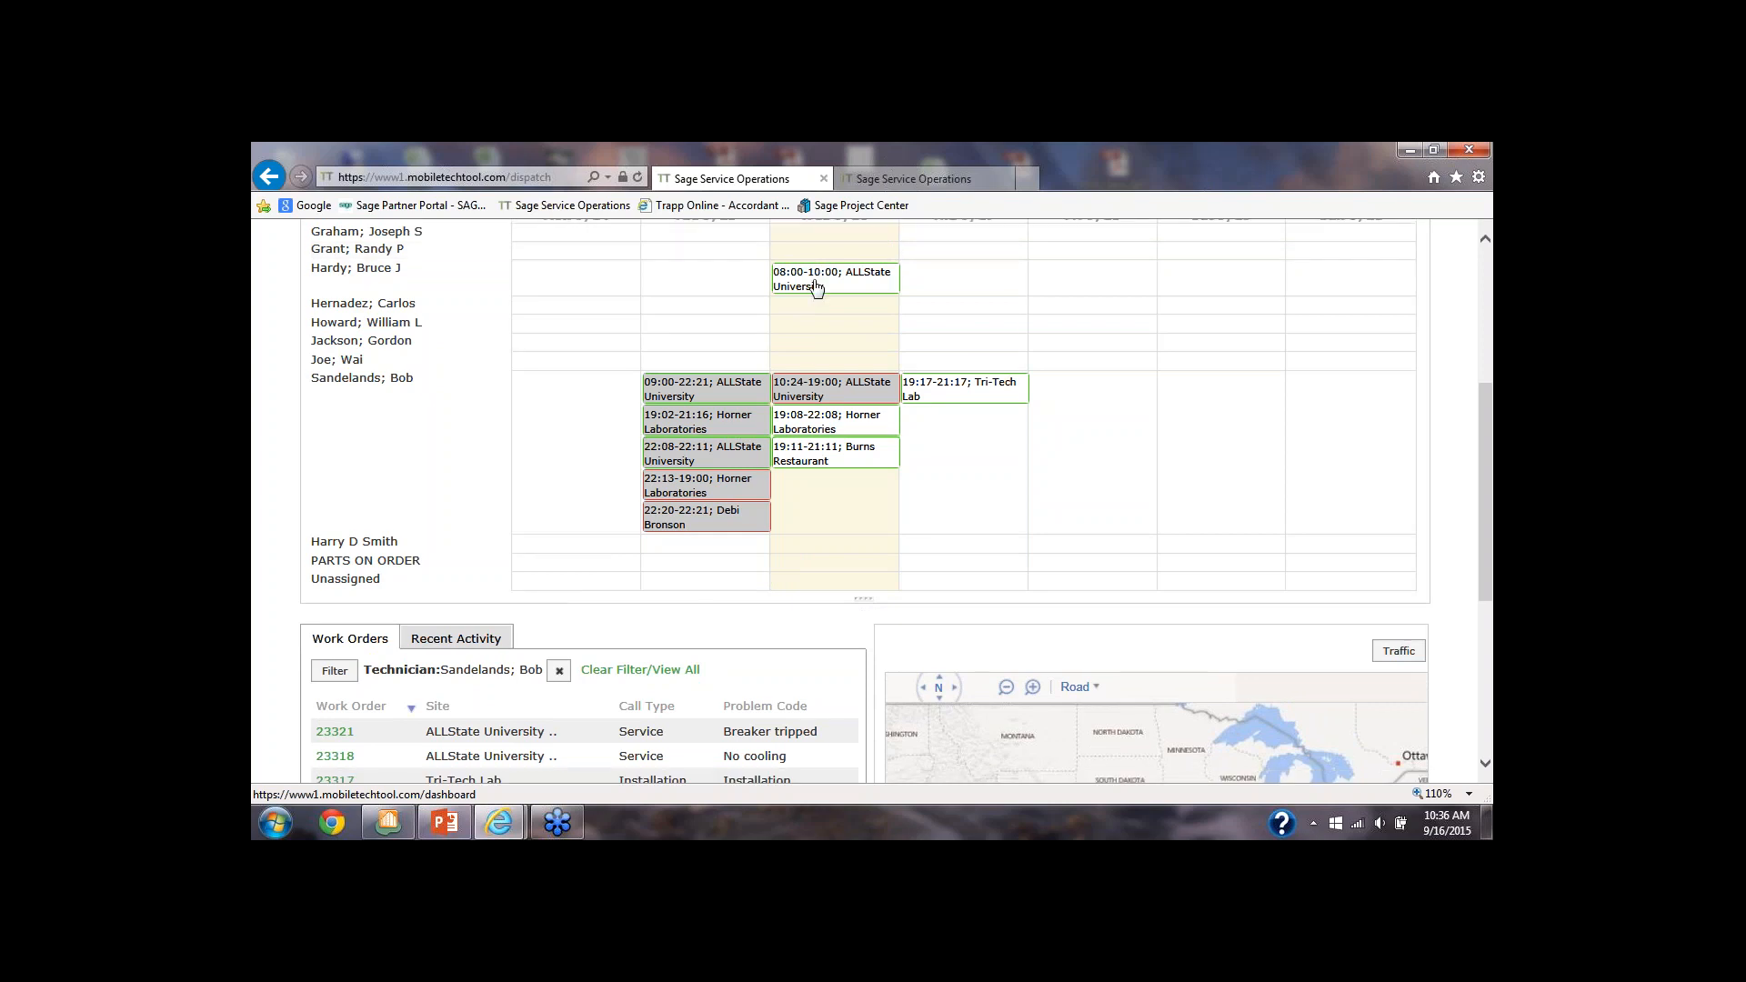
pyautogui.moveTo(815, 285)
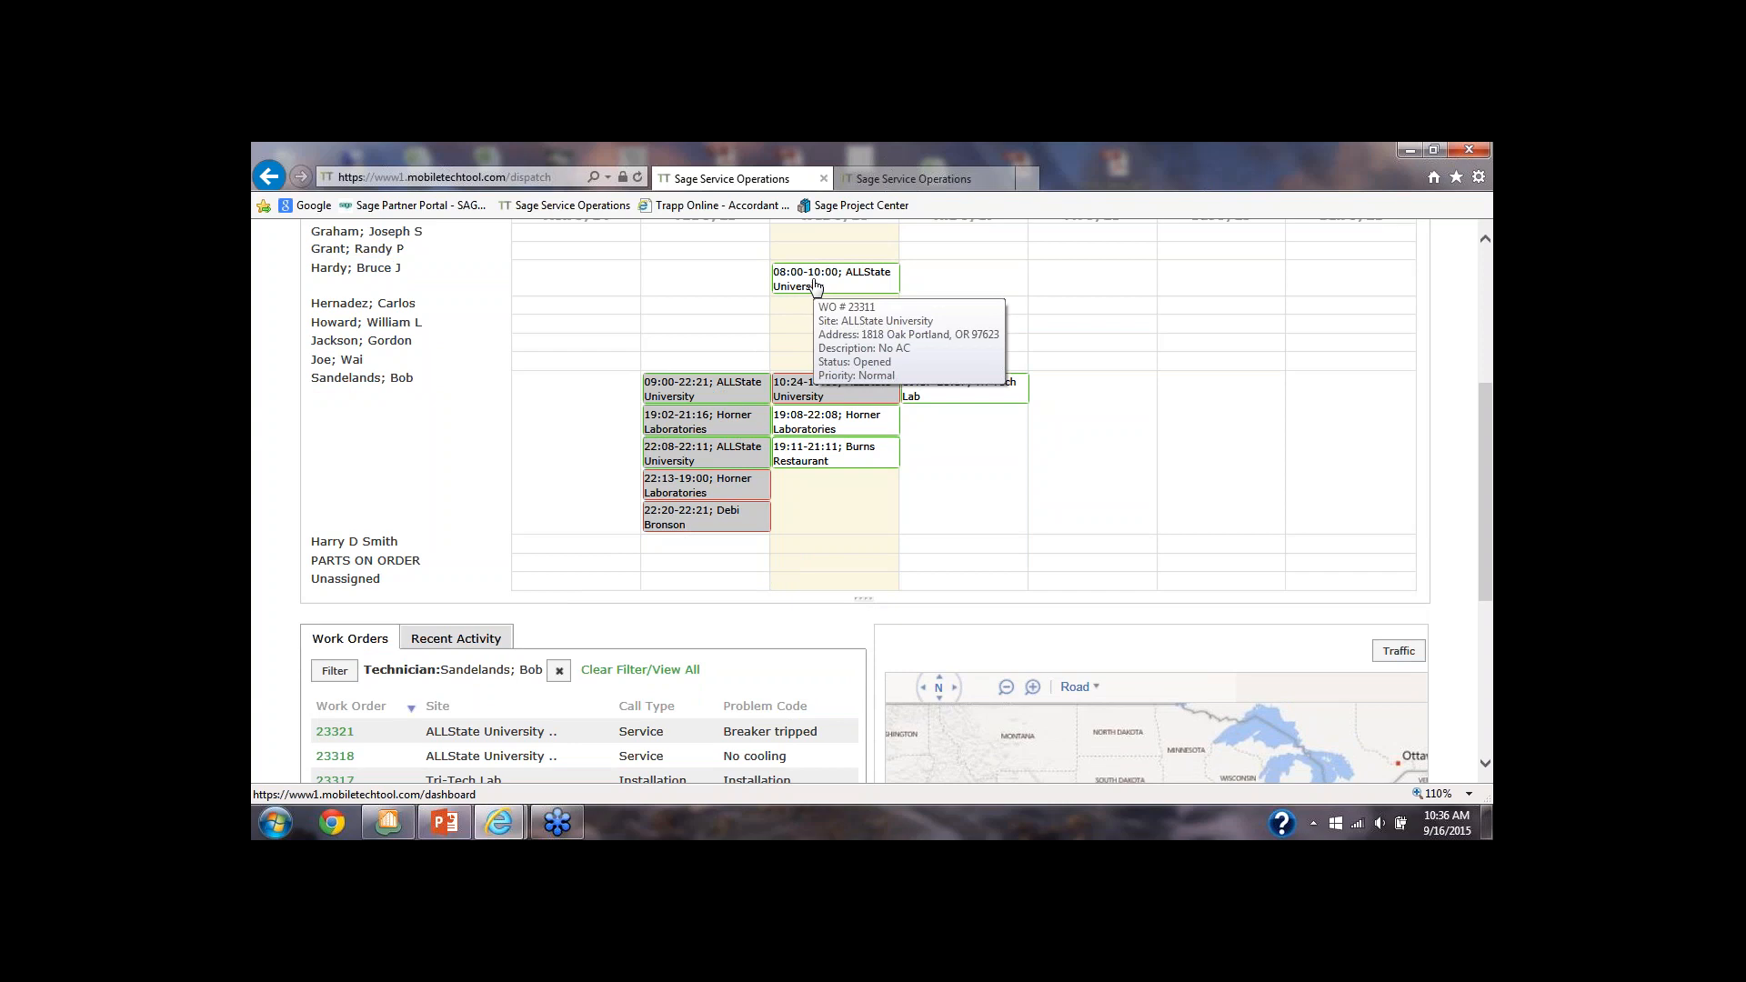